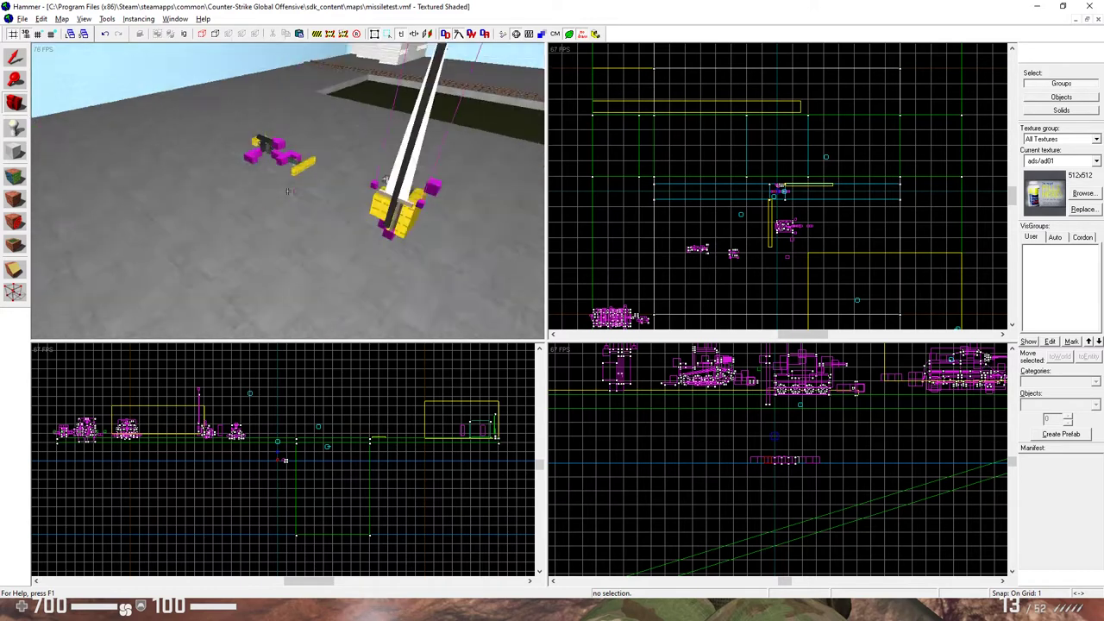
Inspect the tall sword-shaped model by selecting its b1_top rotating door and its b1_laser env_laser entity.
key(z)
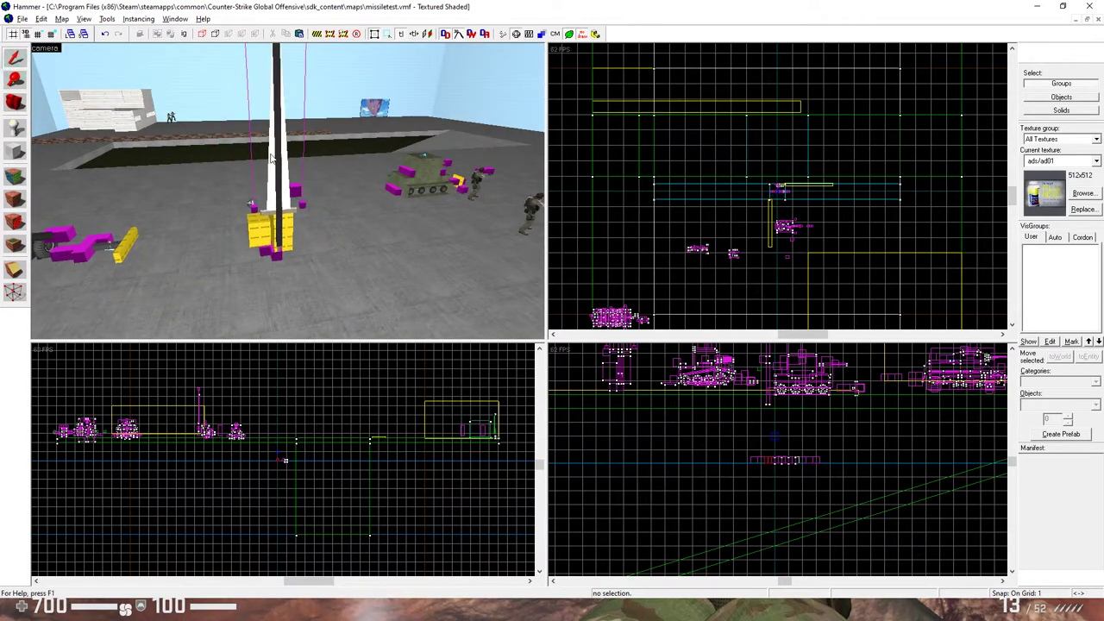
click(272, 159)
click(16, 101)
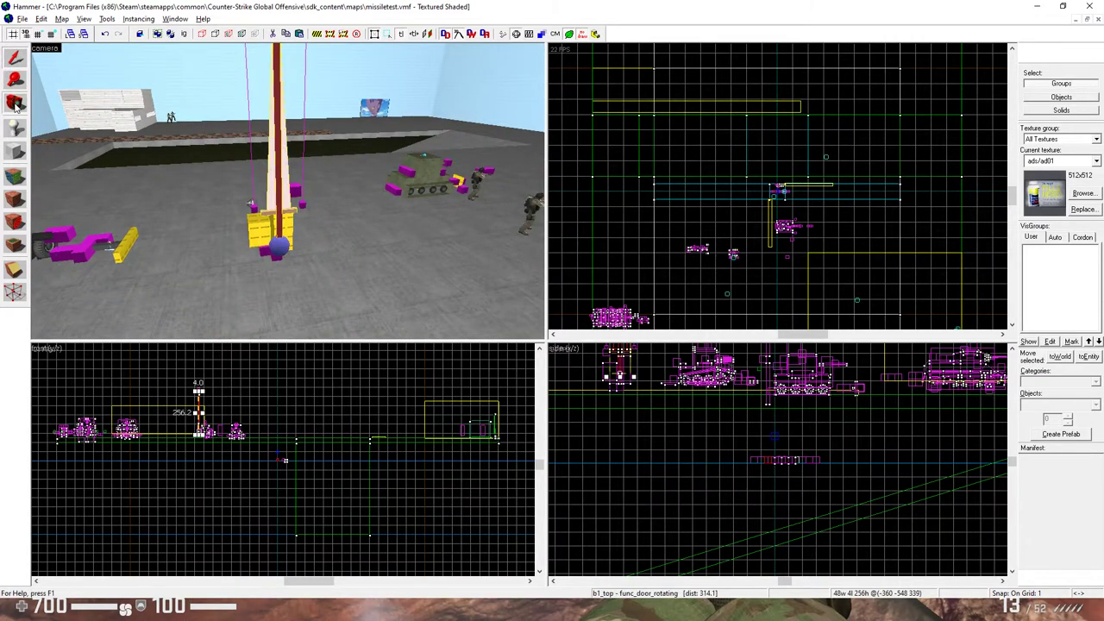
mouse_move(286, 190)
mouse_down()
mouse_move(285, 121)
mouse_move(276, 192)
mouse_up()
click(24, 56)
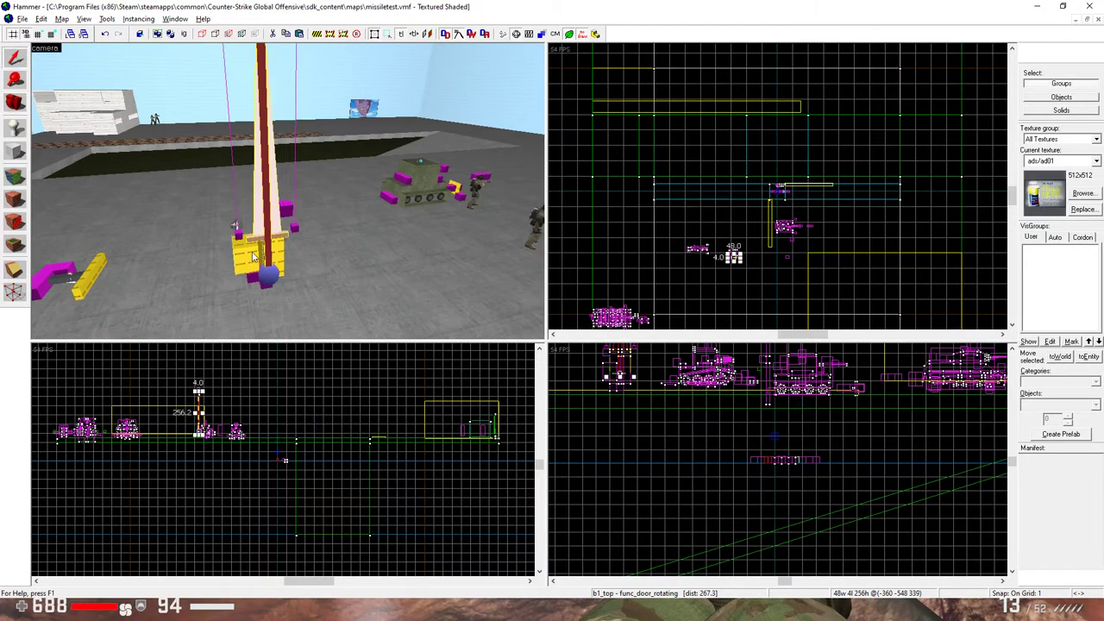
click(241, 236)
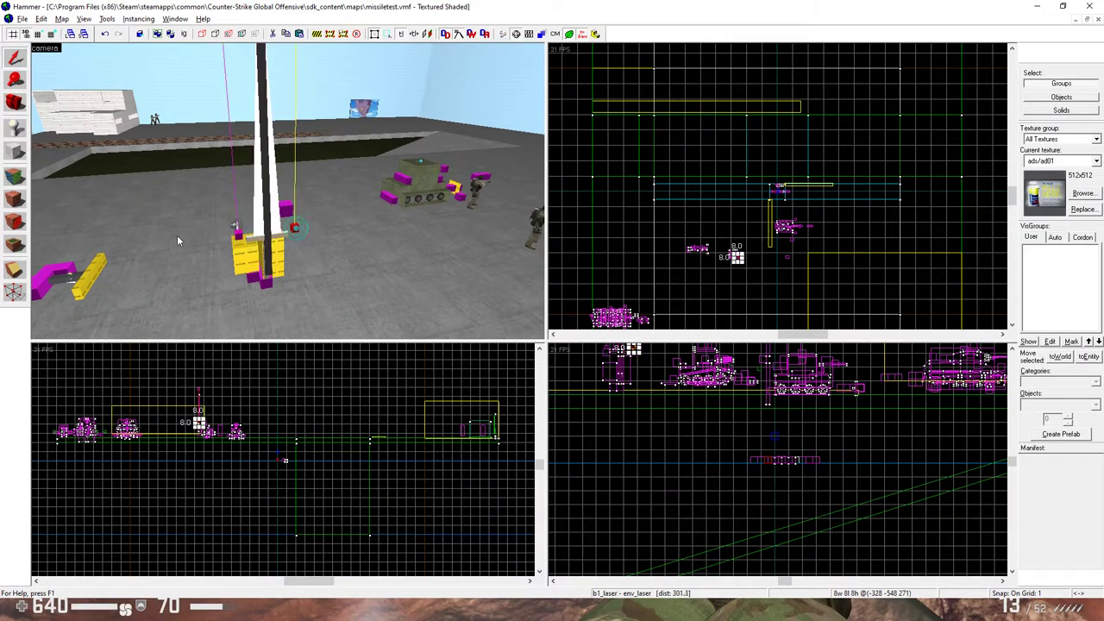
Inspect the wheeled anti-tank gun up close, selecting its antitank_door entity and neighbouring parts.
key(a)
click(223, 274)
click(15, 102)
key(w)
drag(288, 192, 241, 233)
key(s)
click(15, 57)
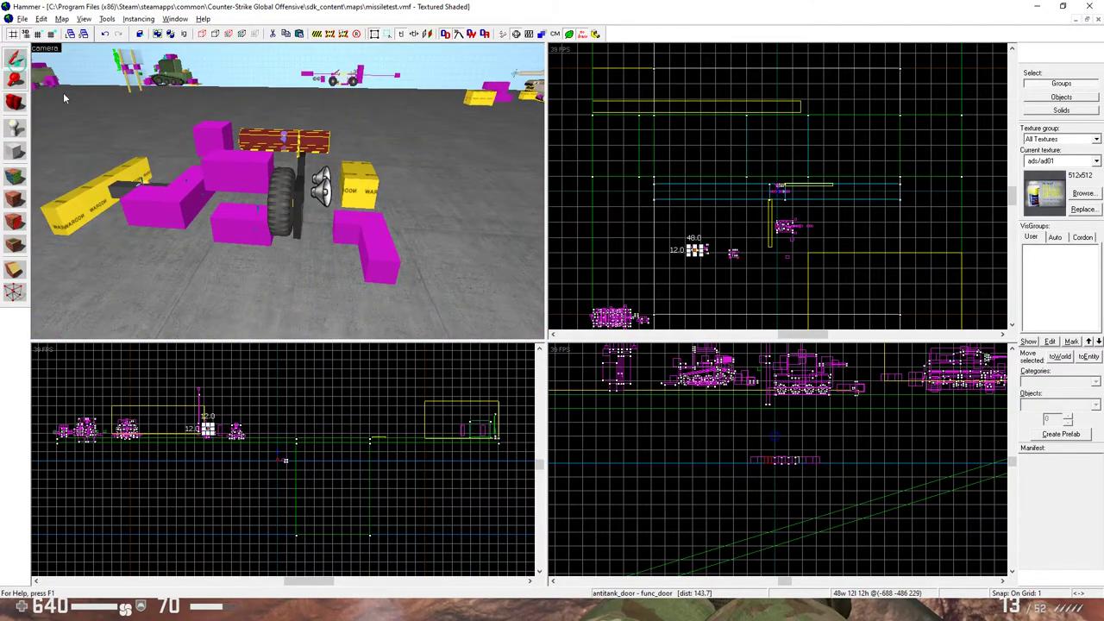
click(283, 185)
Inspect the anti-tank gun's point_tesla entities at_gunfire1 and at_gunfire2, and view the gun from its far end.
key(a)
click(374, 186)
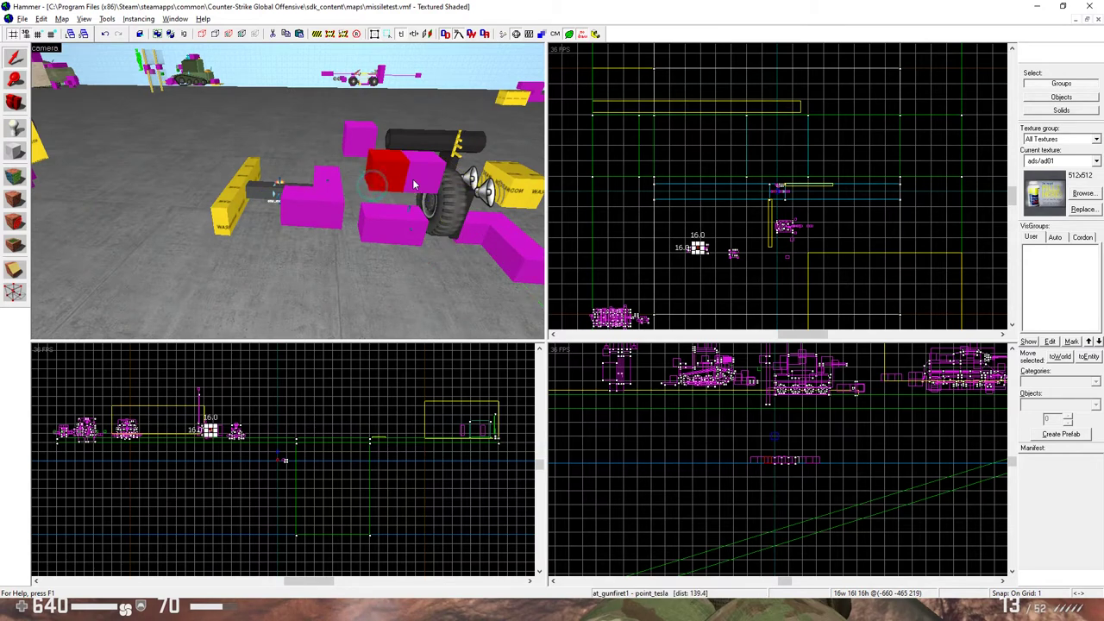
click(414, 179)
click(405, 222)
click(379, 223)
click(379, 226)
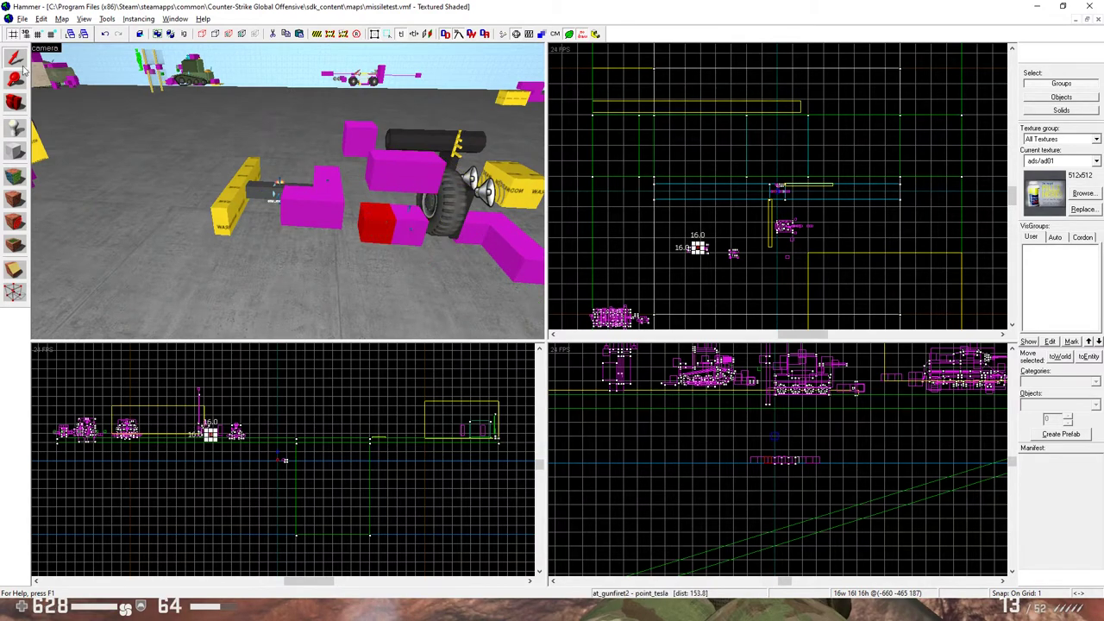
click(15, 102)
drag(225, 184, 288, 191)
key(w)
key(a)
key(s)
Save the missiletest map, then compile and run it in the game.
click(22, 19)
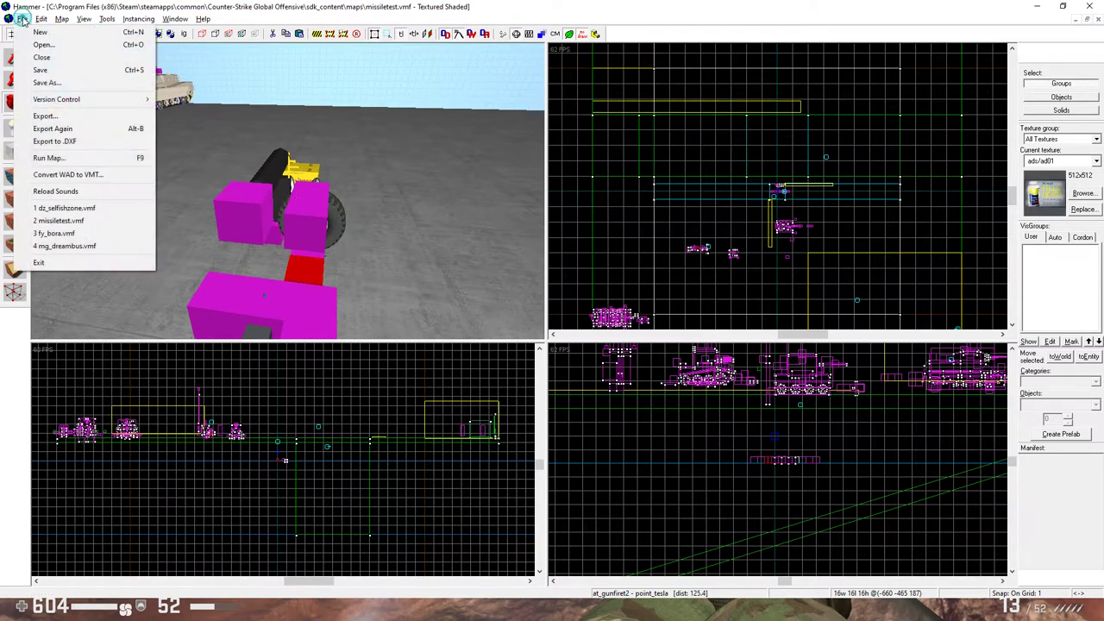
click(60, 69)
click(22, 19)
click(85, 160)
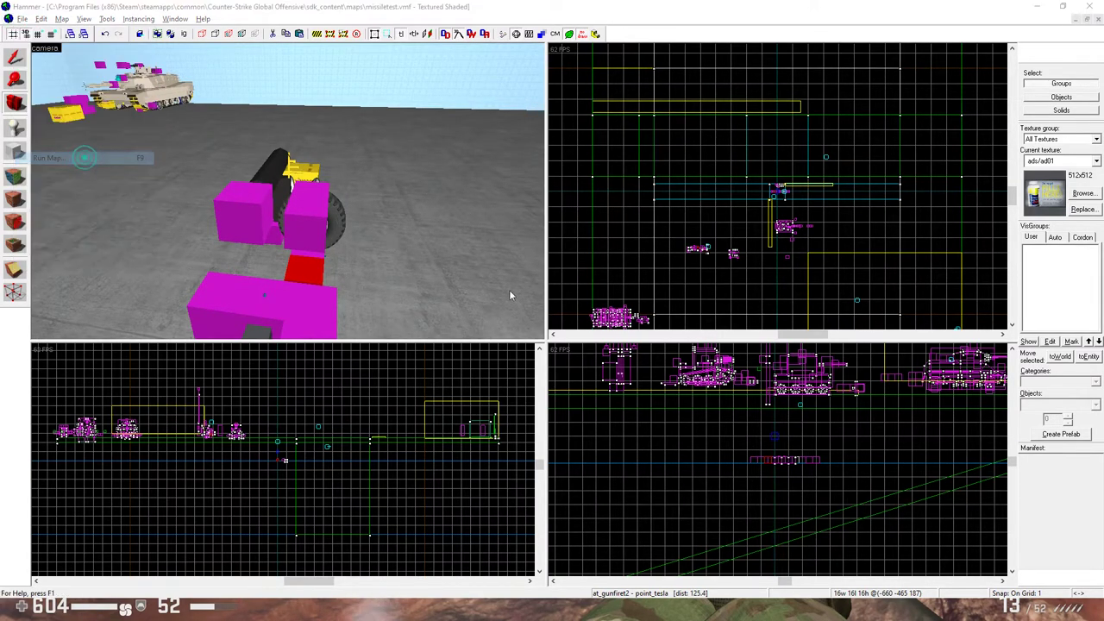
click(634, 369)
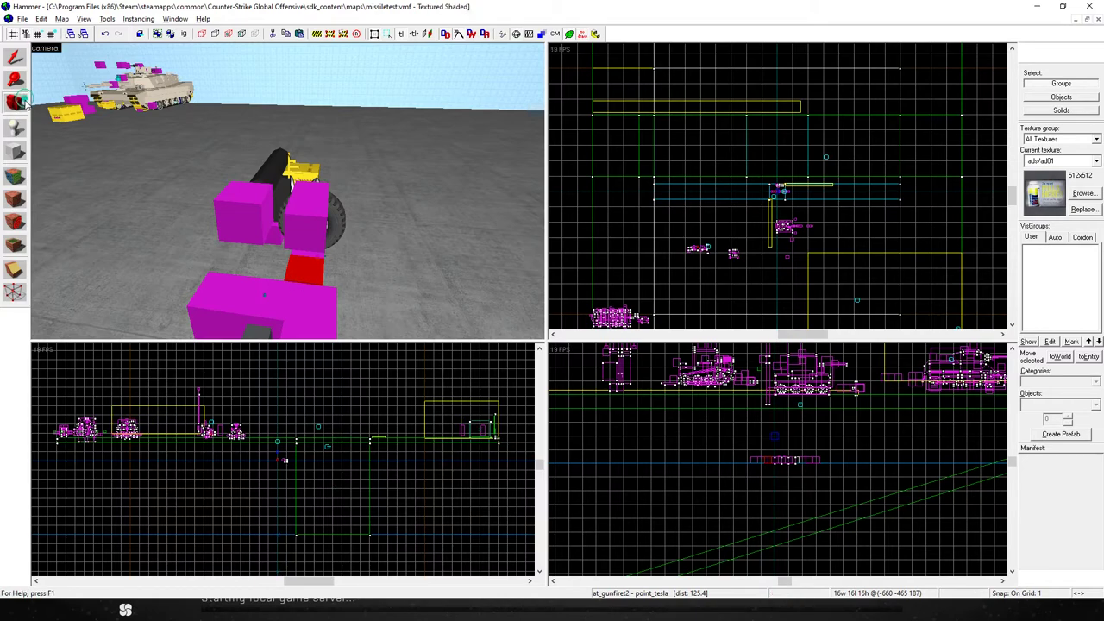
drag(317, 173, 287, 192)
key(w)
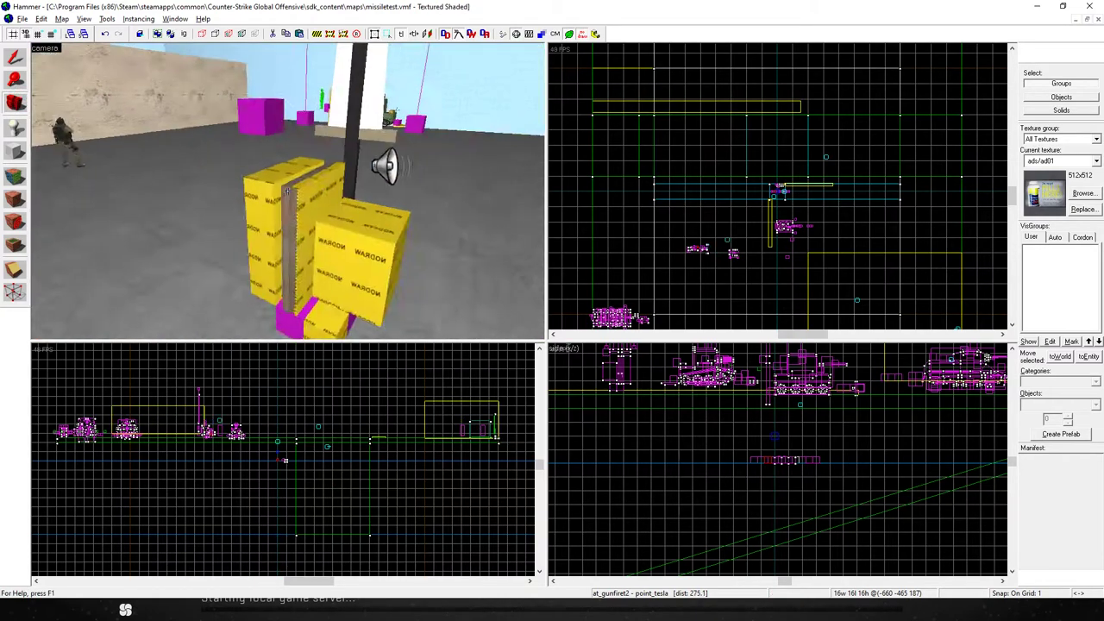
key(s)
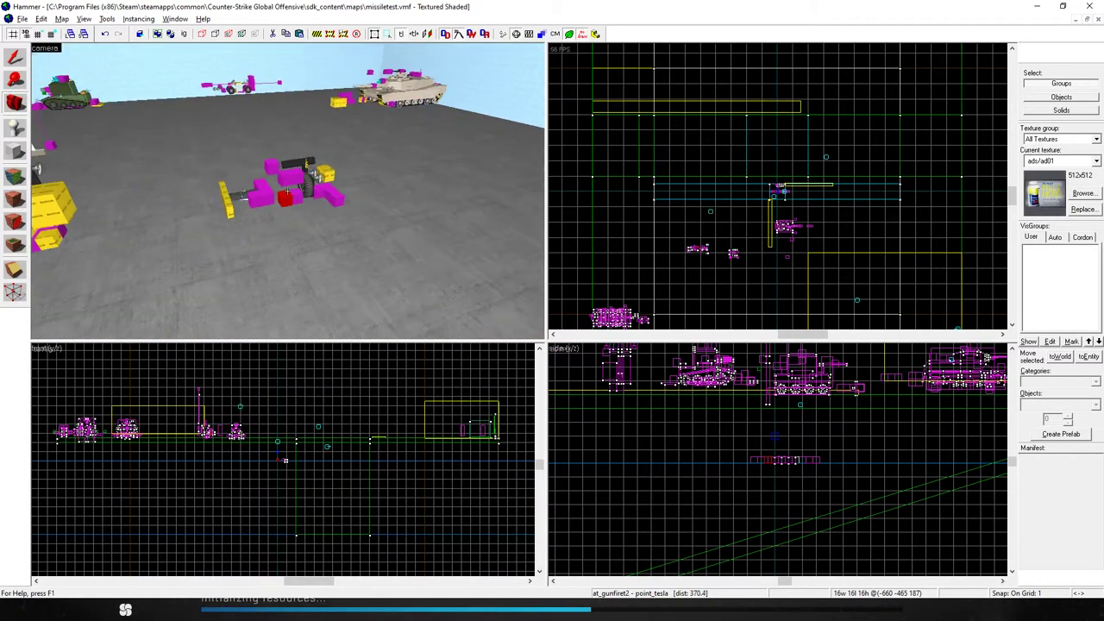
key(z)
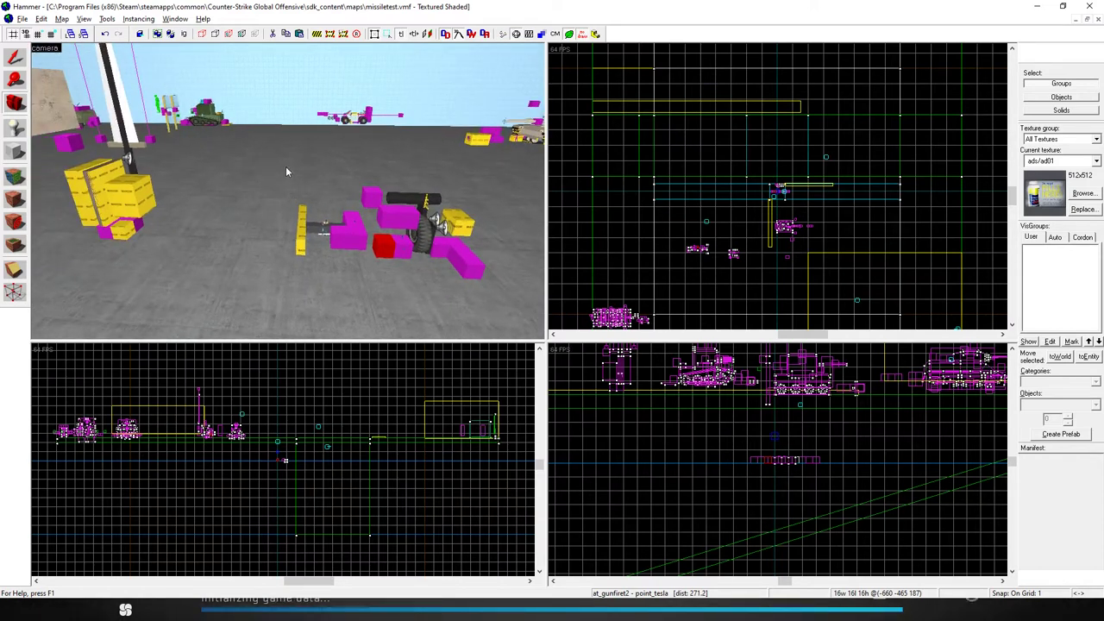
Switch to the running Counter-Strike: Global Offensive game and join the Counter-Terrorists team.
key(super)
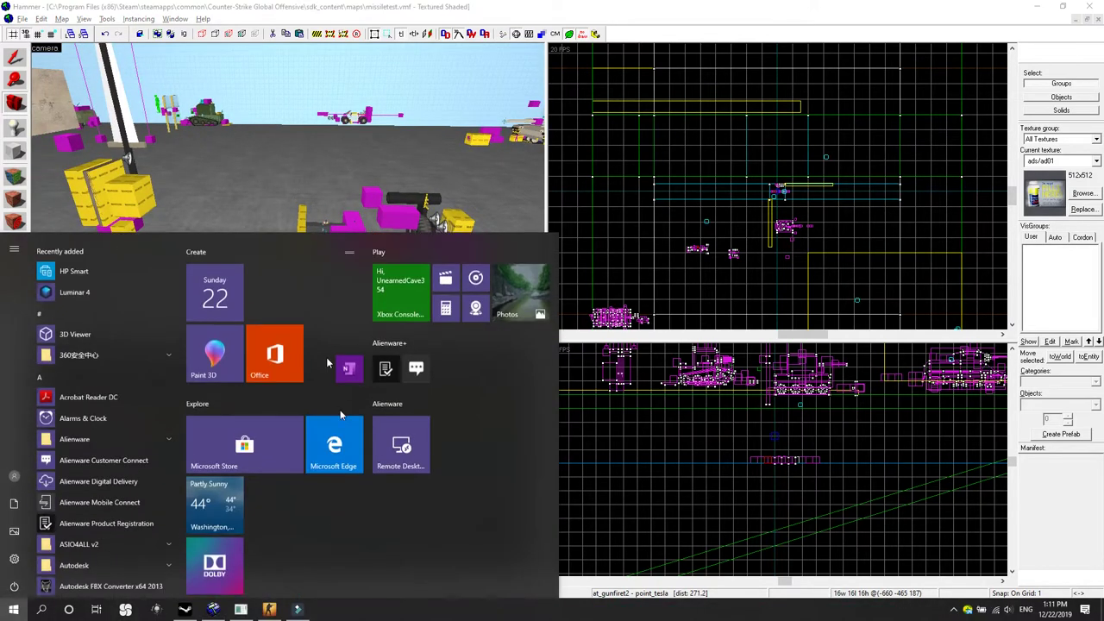
click(270, 608)
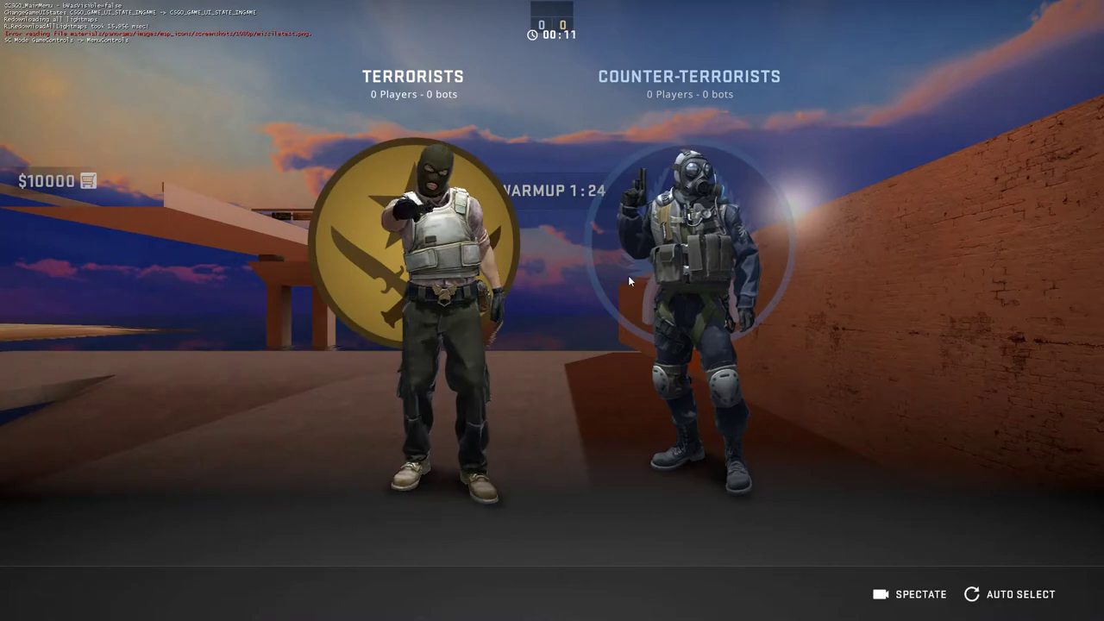
click(628, 275)
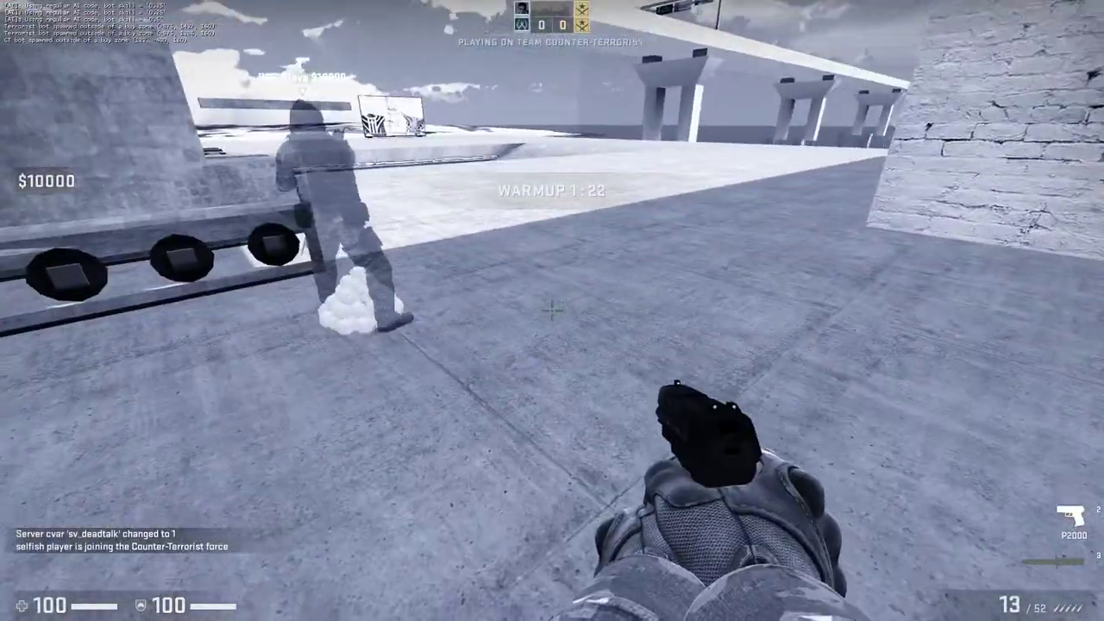
key(s)
key(w)
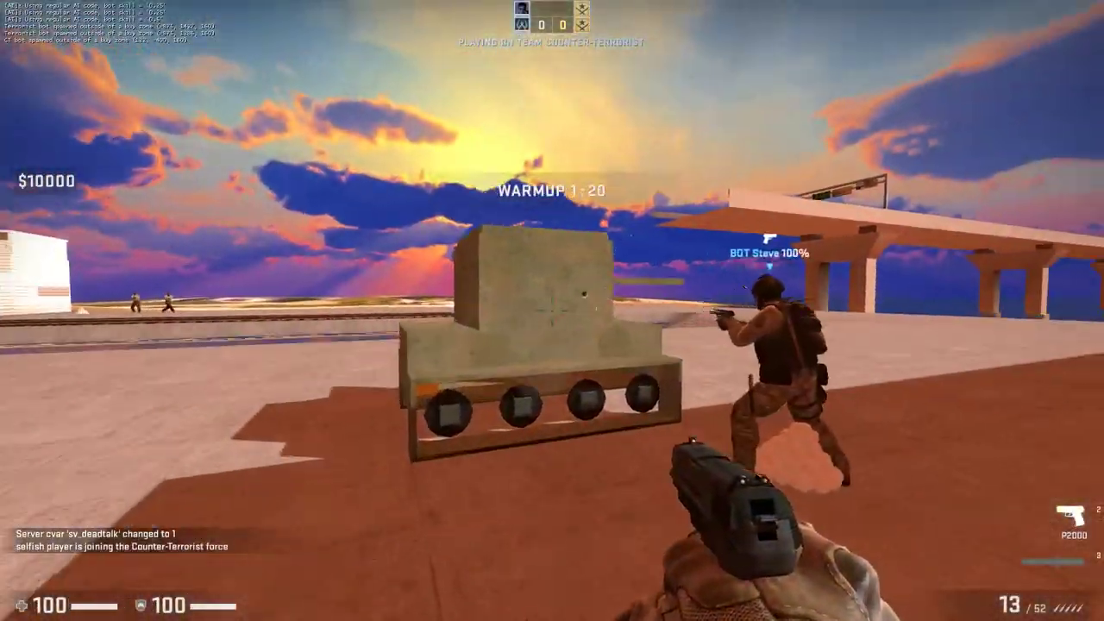
key(a)
key(s)
Remove all bots from the match by running bot_kick in the developer console, and close the console.
key(grave)
text(bot)
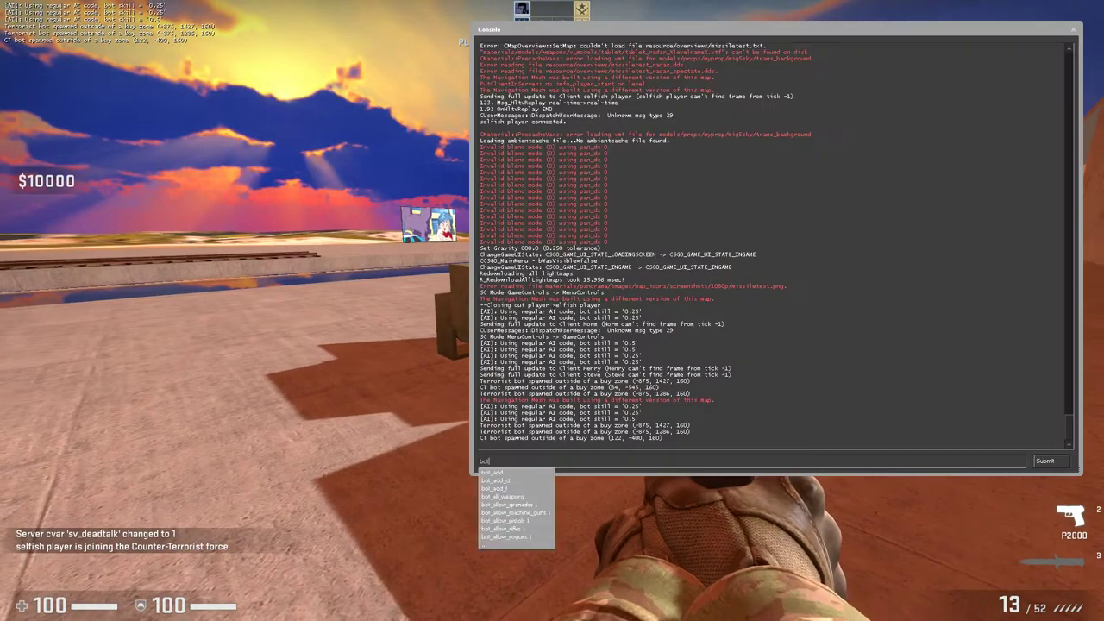
text(_kick)
key(Return)
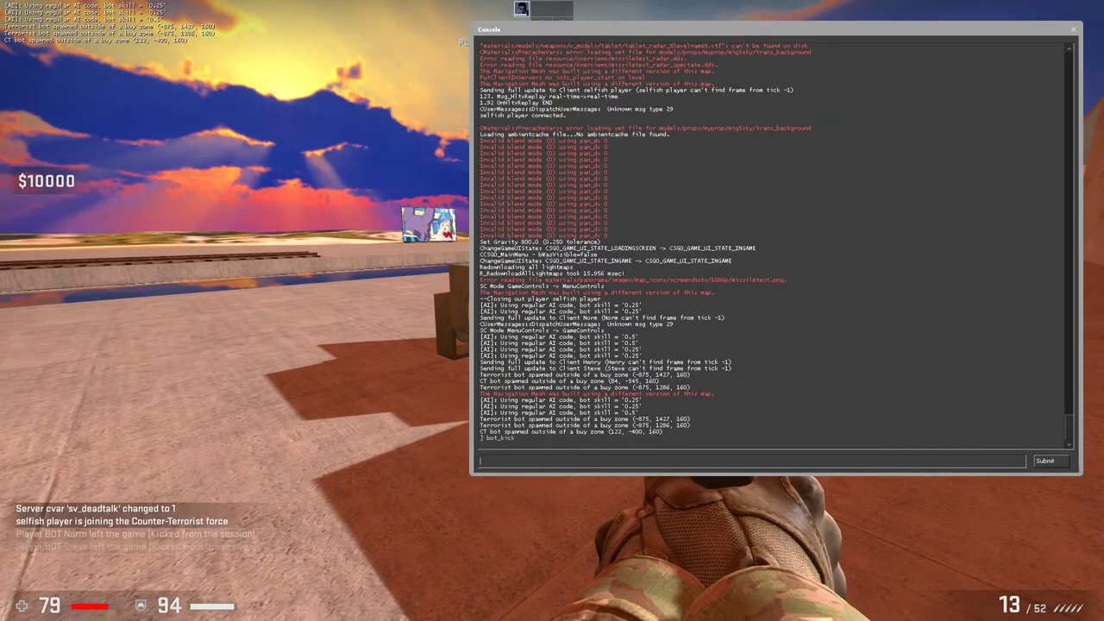
key(grave)
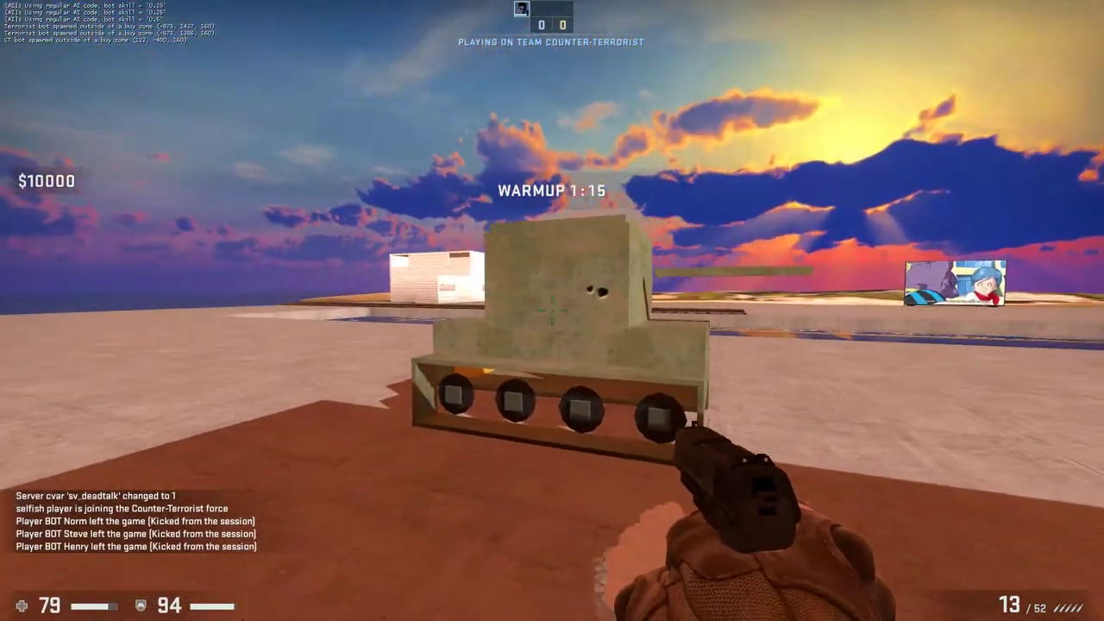
key(s)
key(w)
key(a)
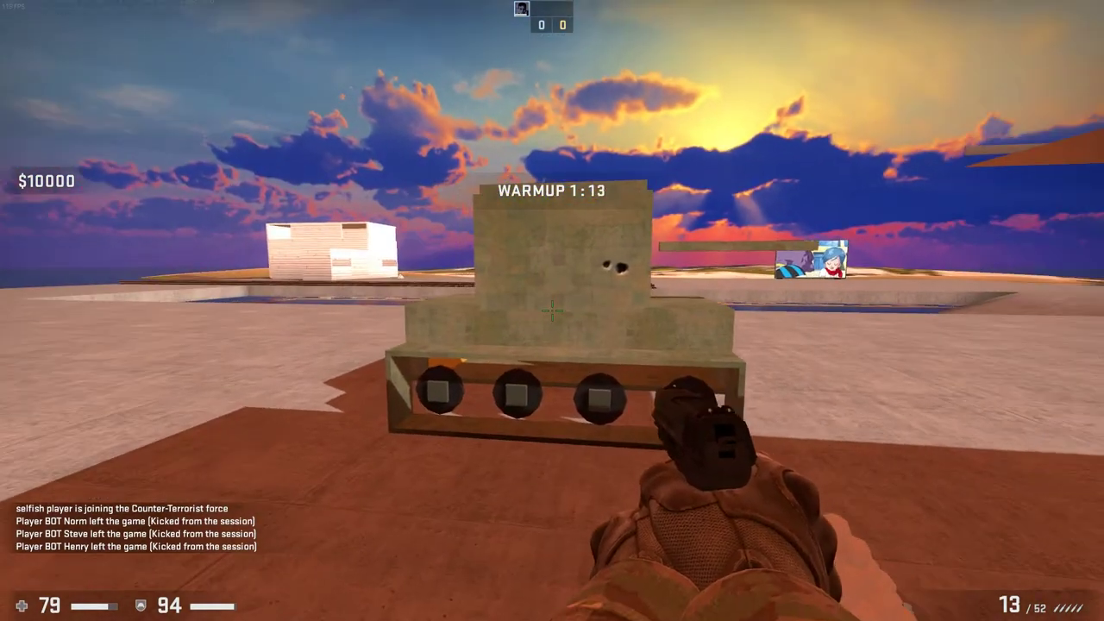
key(s)
key(a)
key(d)
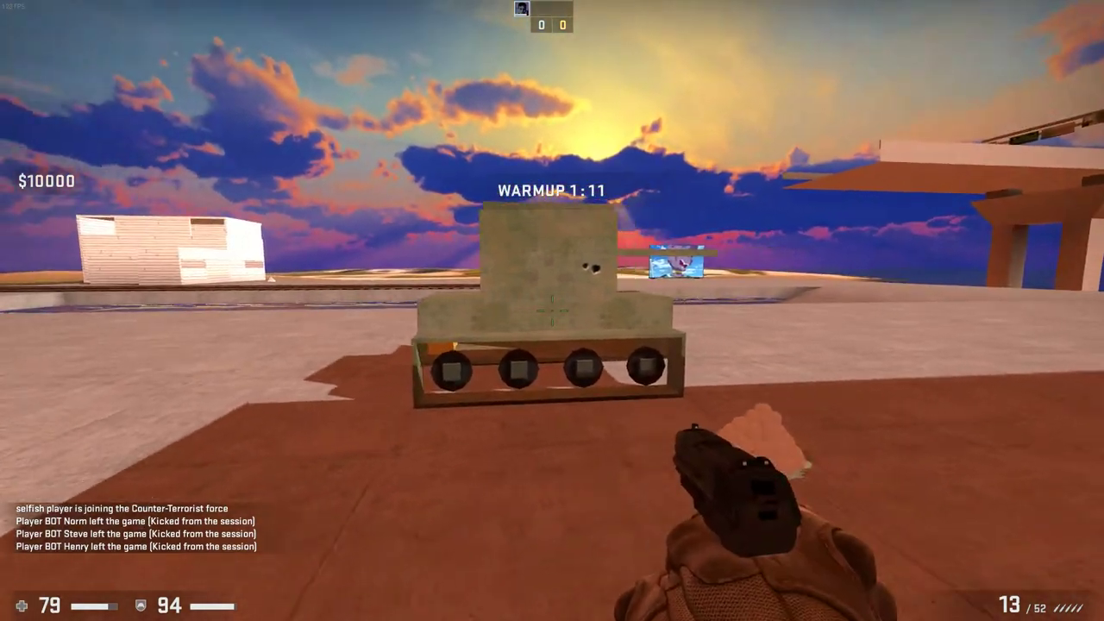
key(w)
key(d)
key(w)
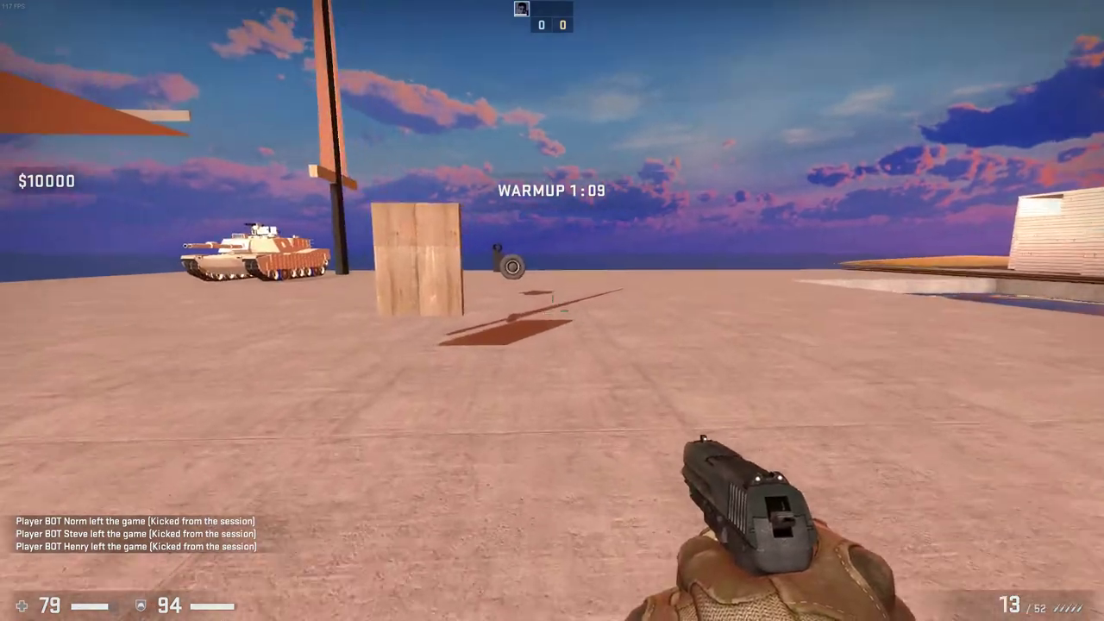
key(w)
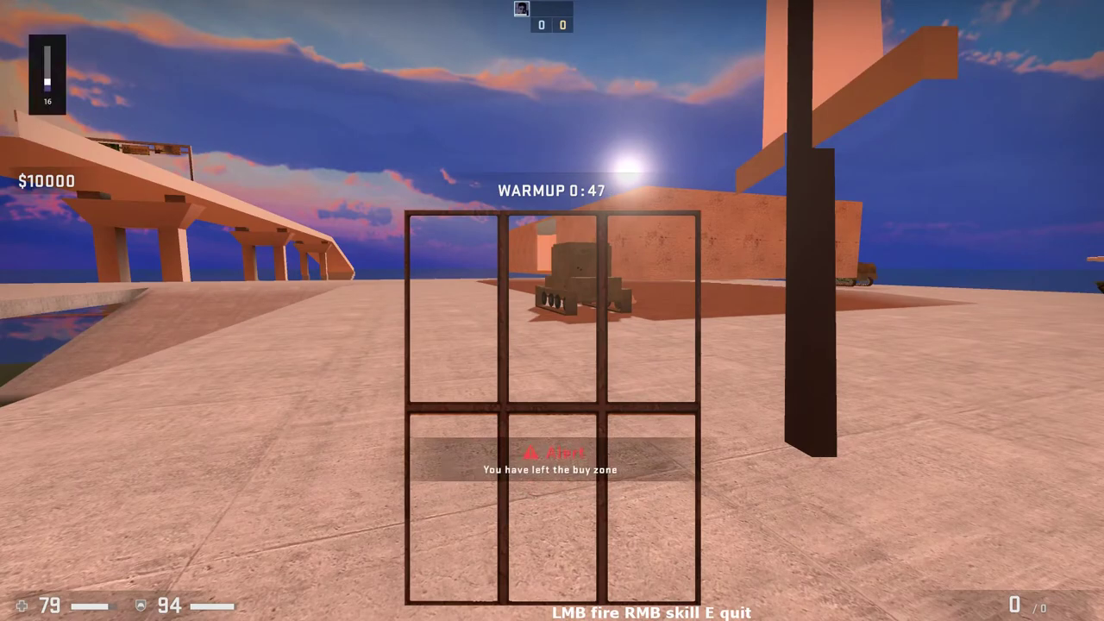
key(w)
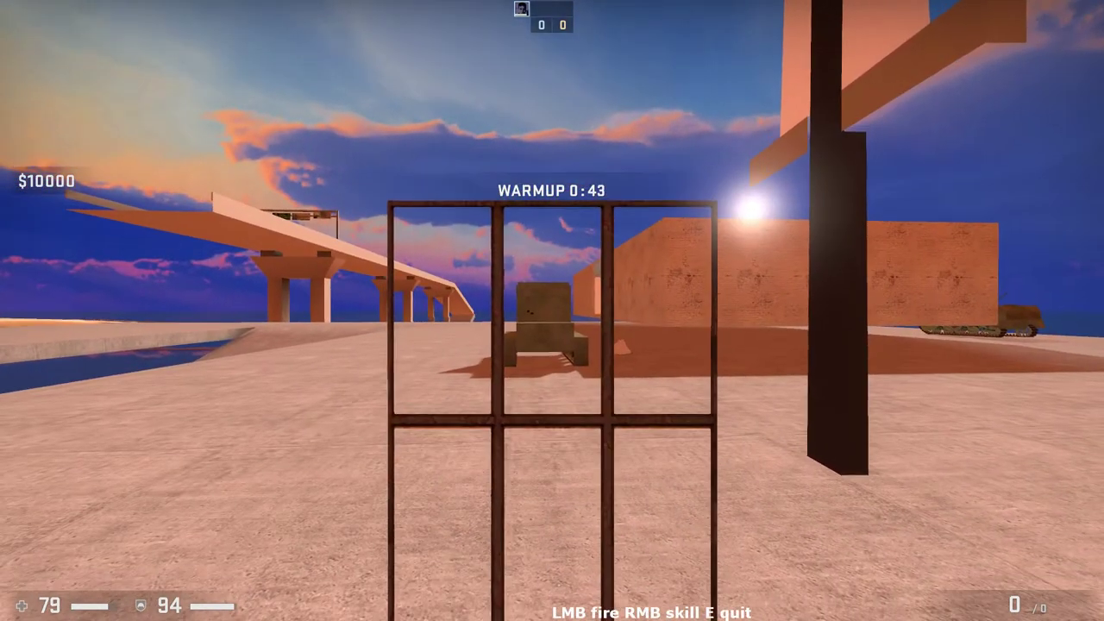
click(552, 310)
key(s)
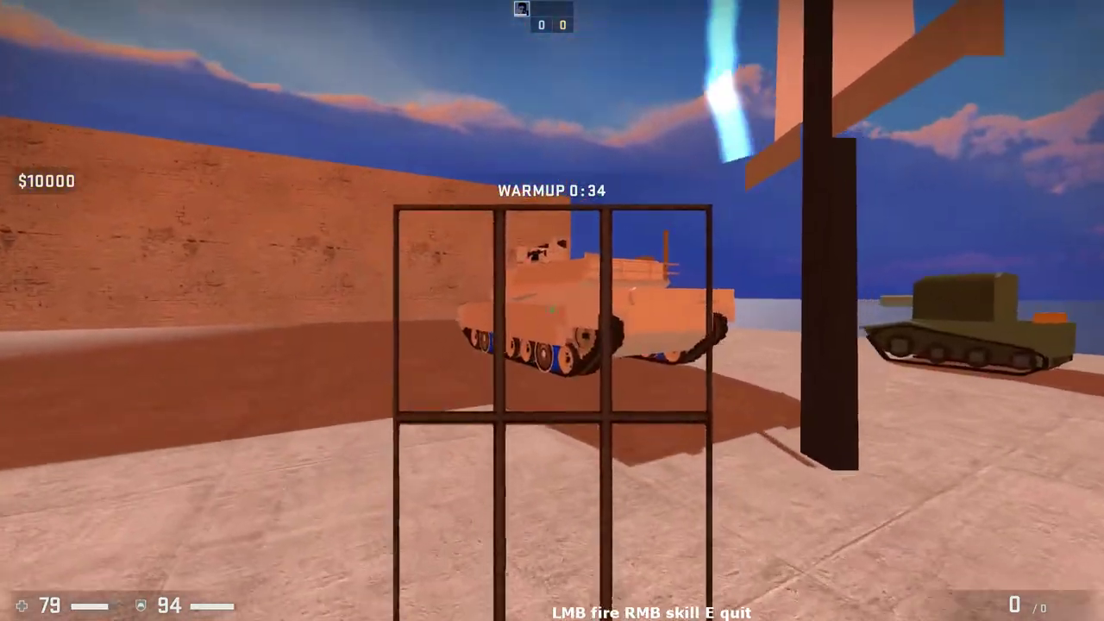
click(552, 310)
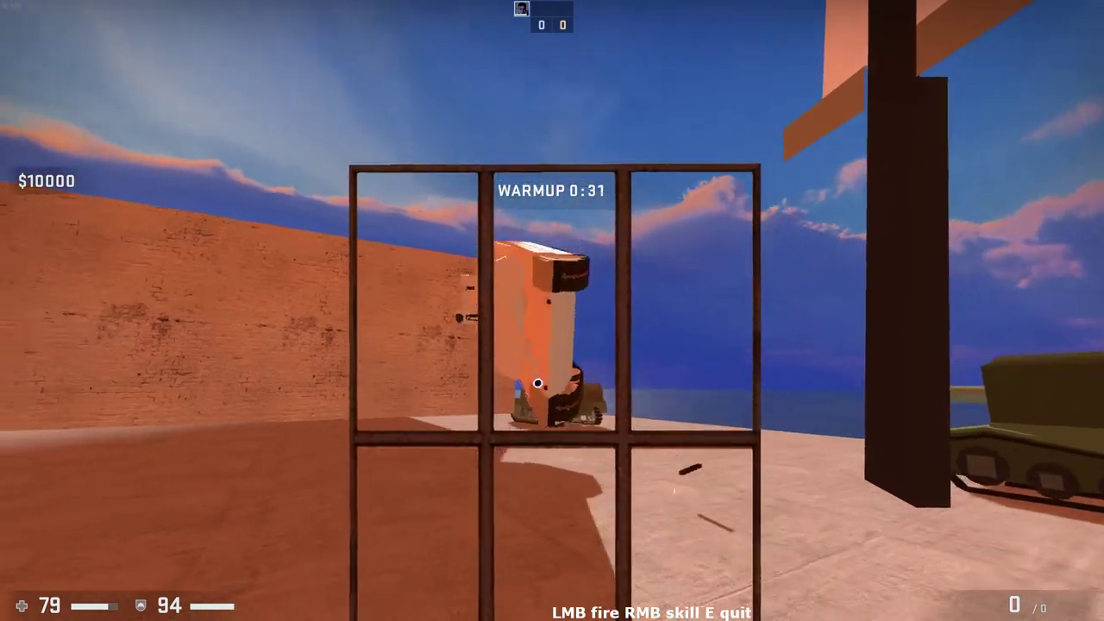
click(552, 310)
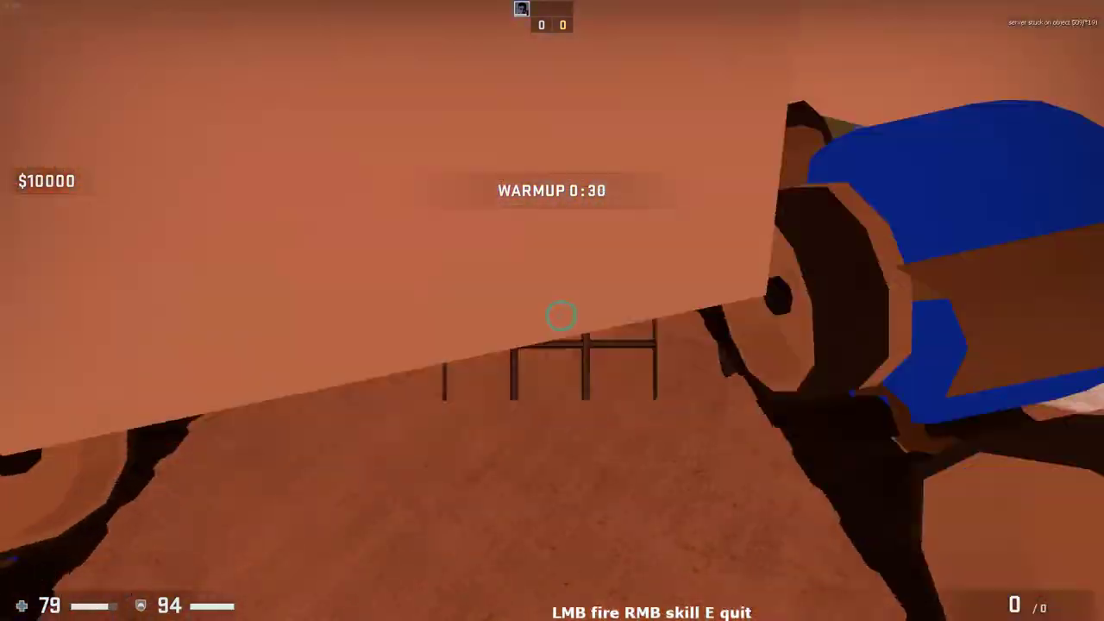
click(560, 316)
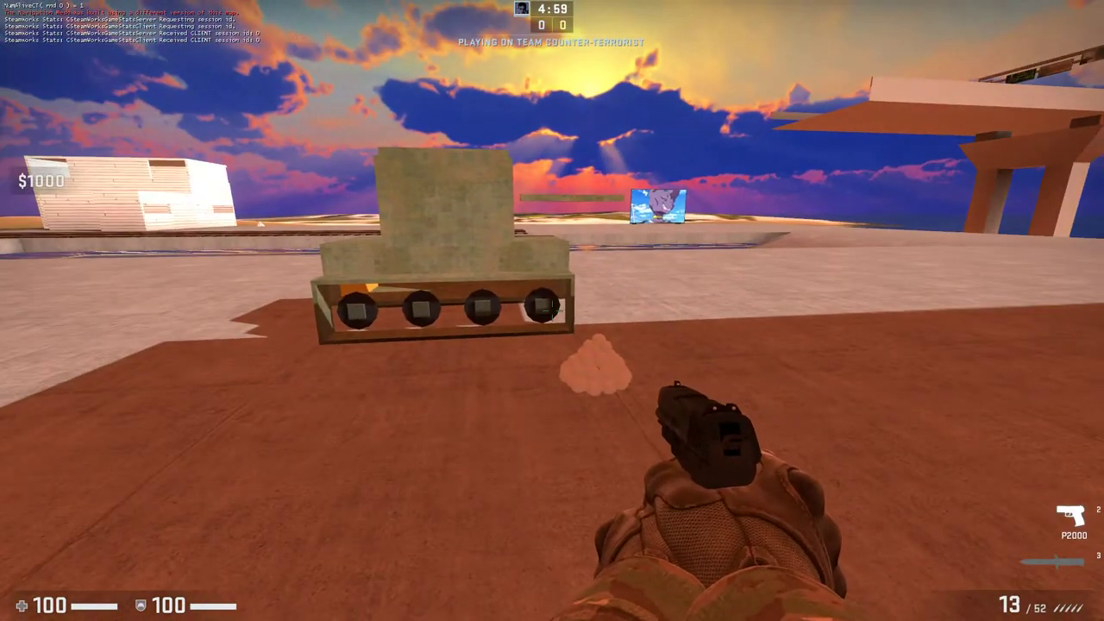
key(w)
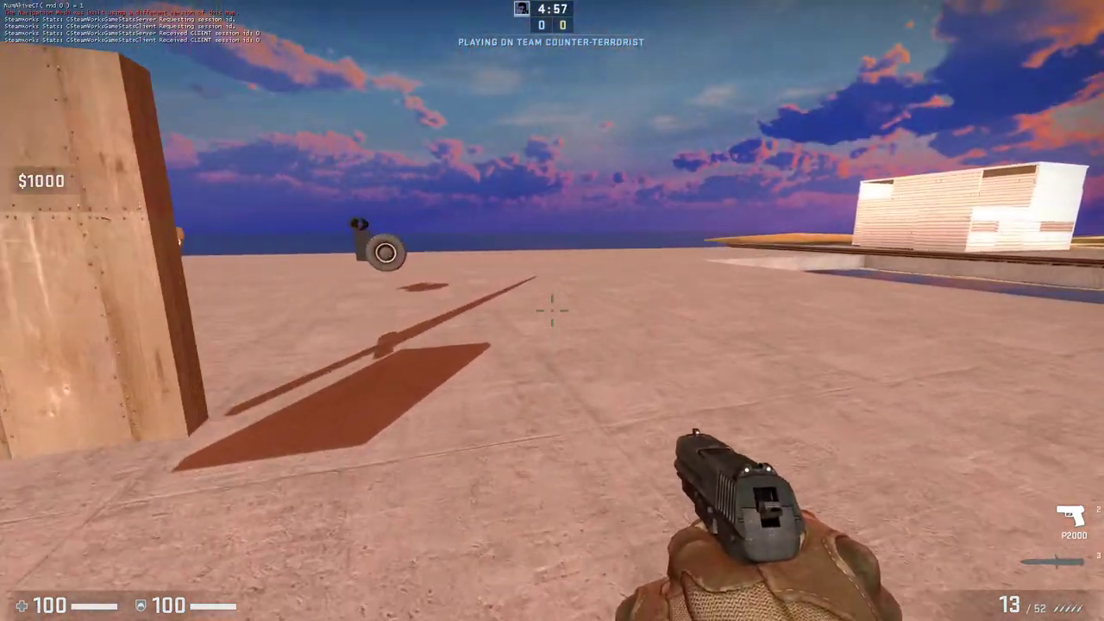
key(w)
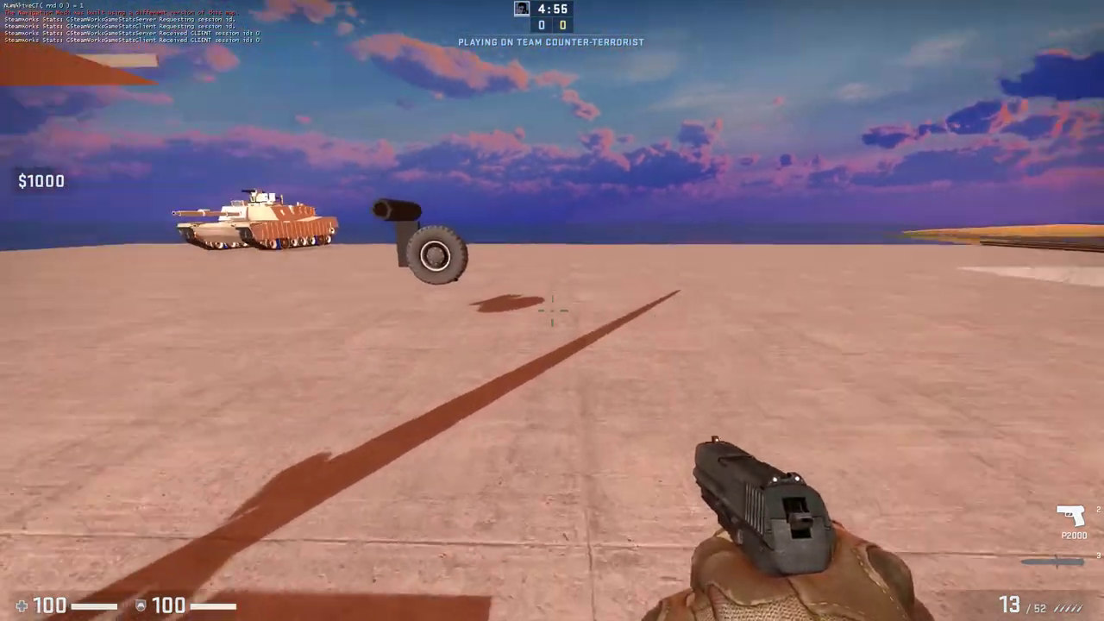
key(d)
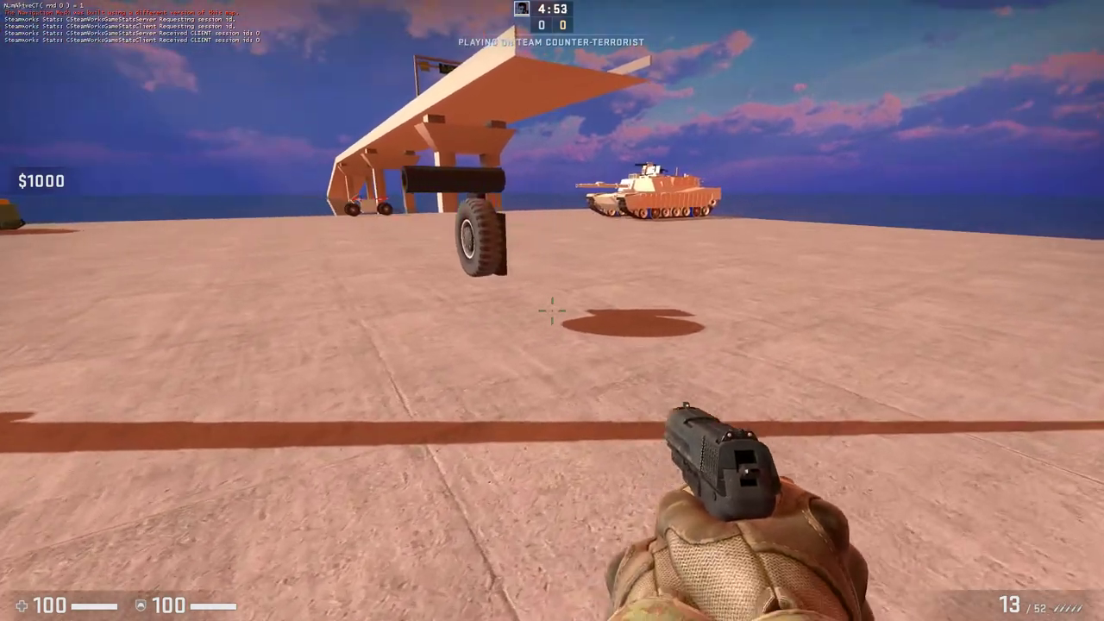
key(w)
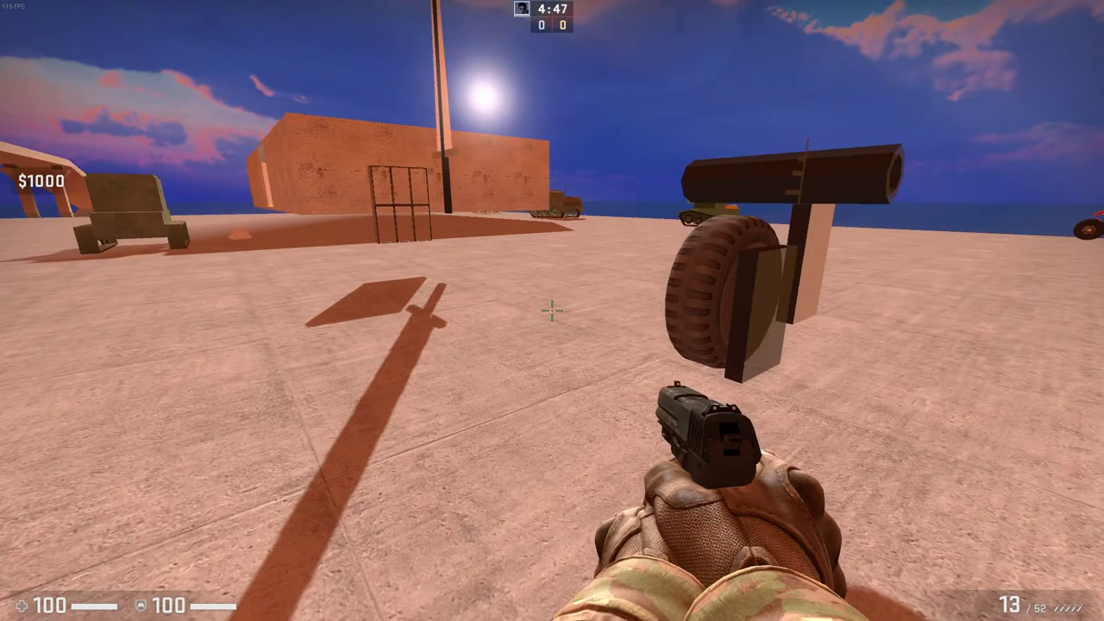
key(s)
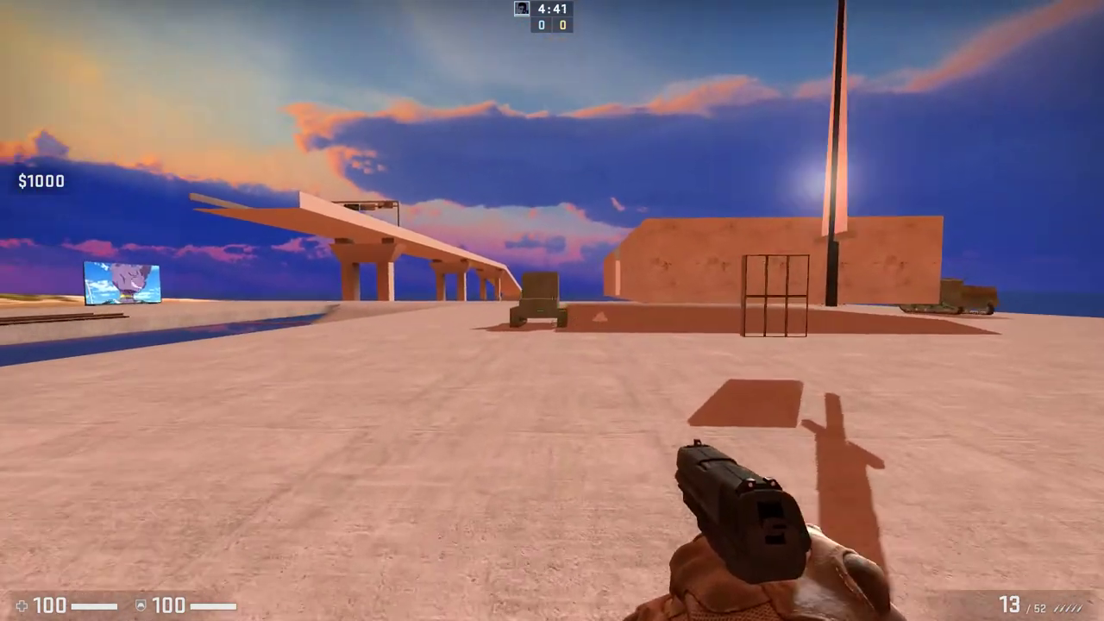
key(w)
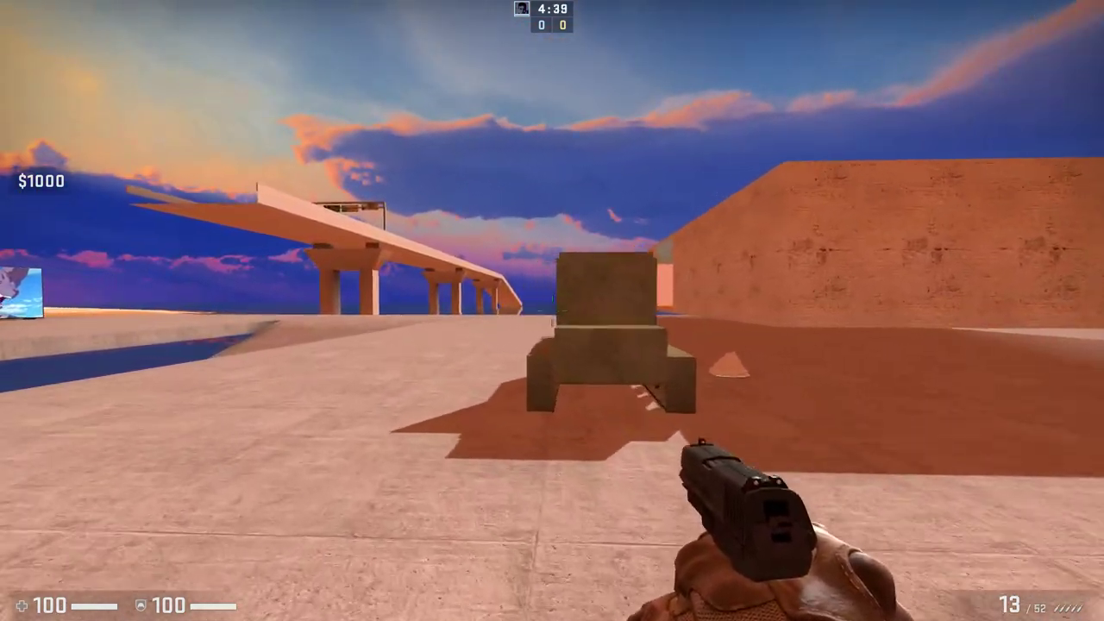
Walk around the boxy wheeled vehicle and climb onto it to inspect its hull and turret.
key(w)
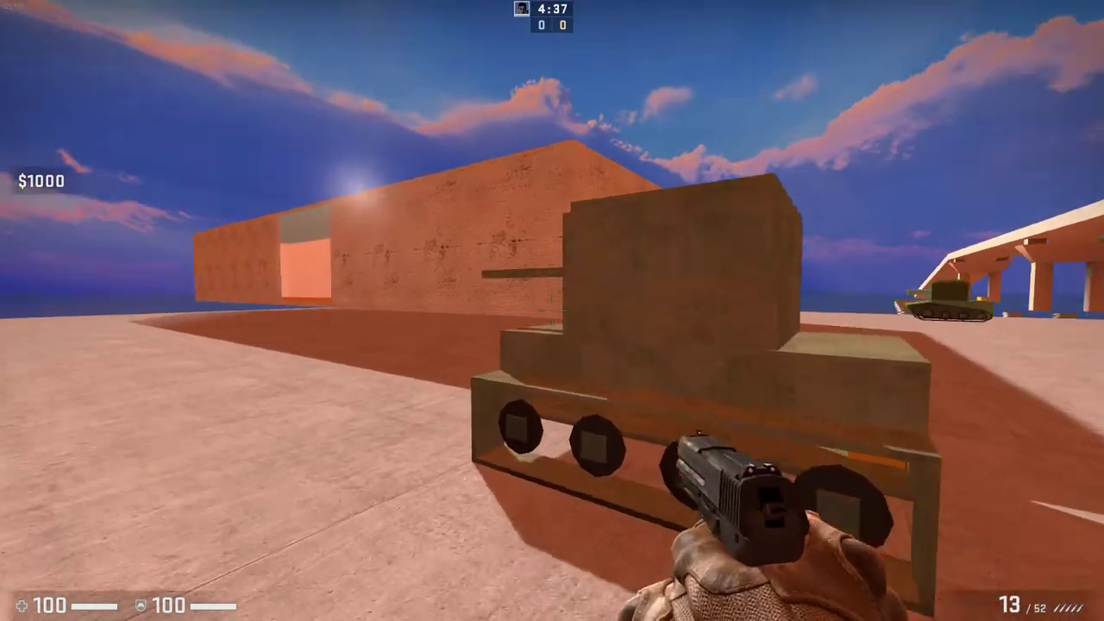
key(w)
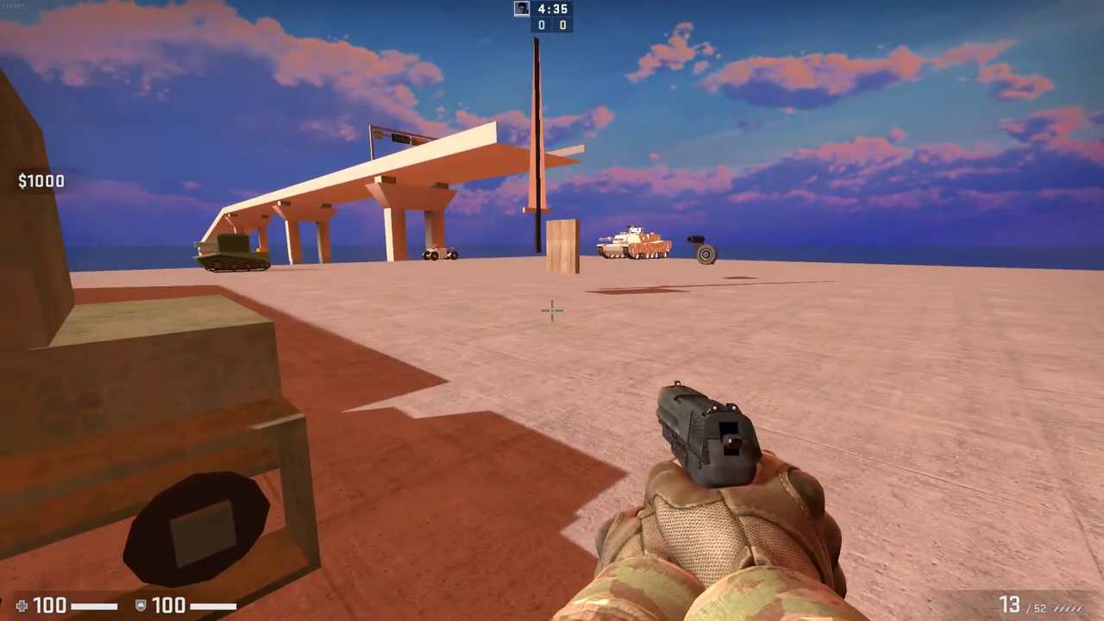
key(w)
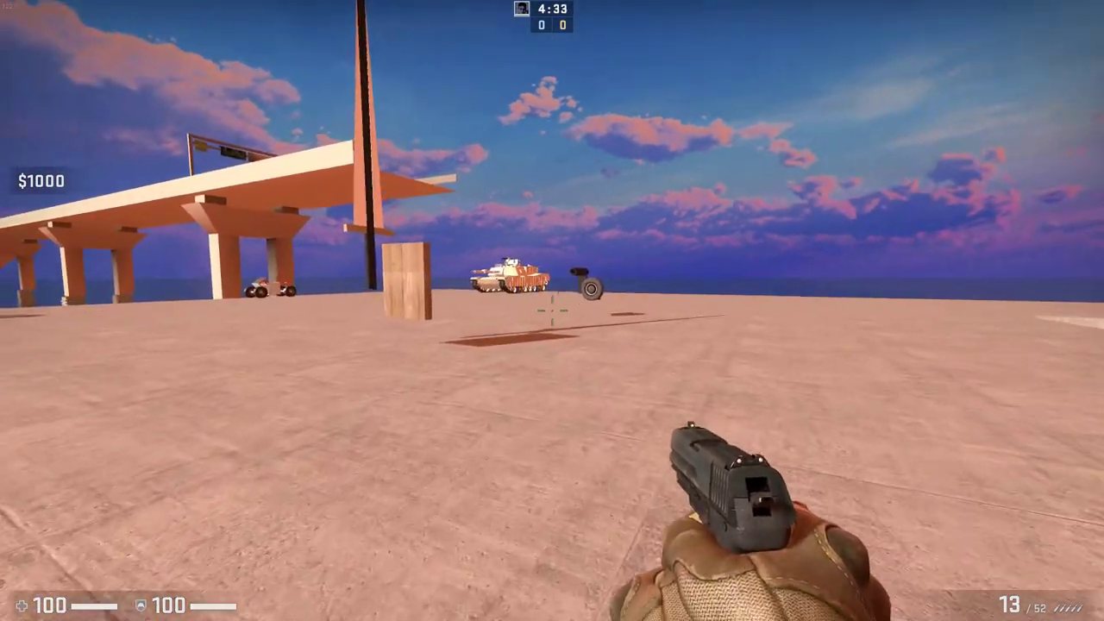
key(w)
key(space)
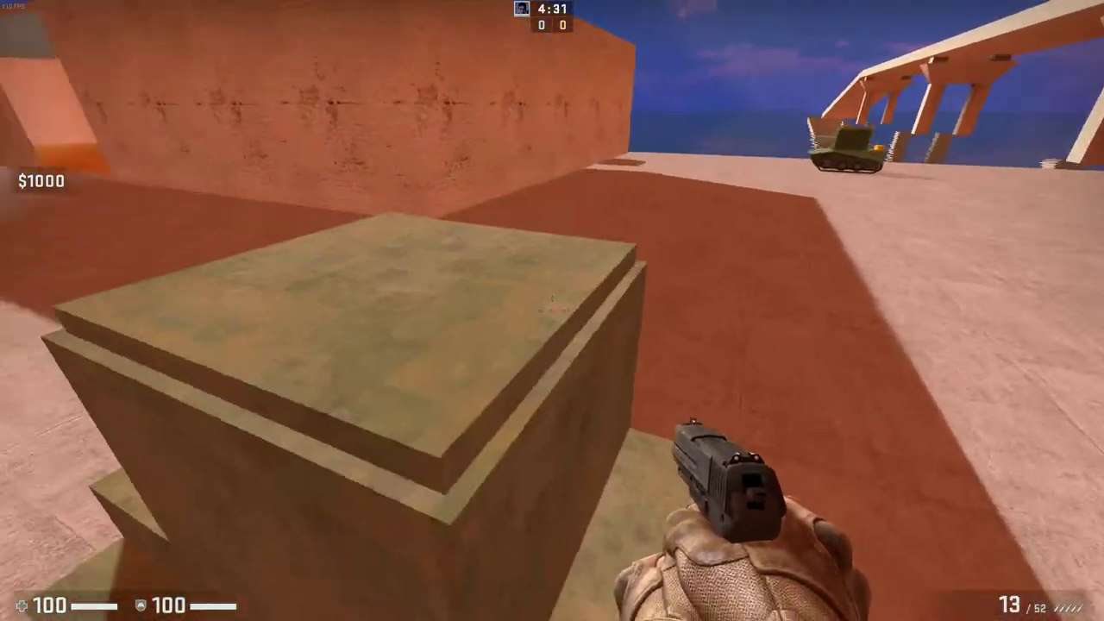
key(w)
key(s)
key(w)
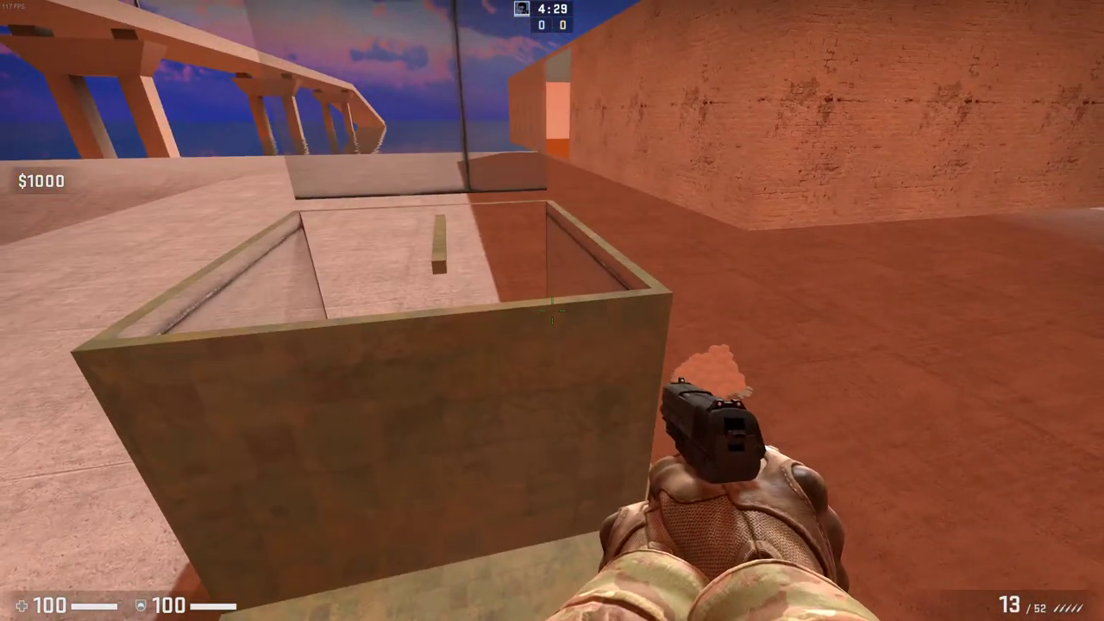
Cross the platform to the anti-tank gun and inspect its barrel, wheel and shield from different sides.
key(w)
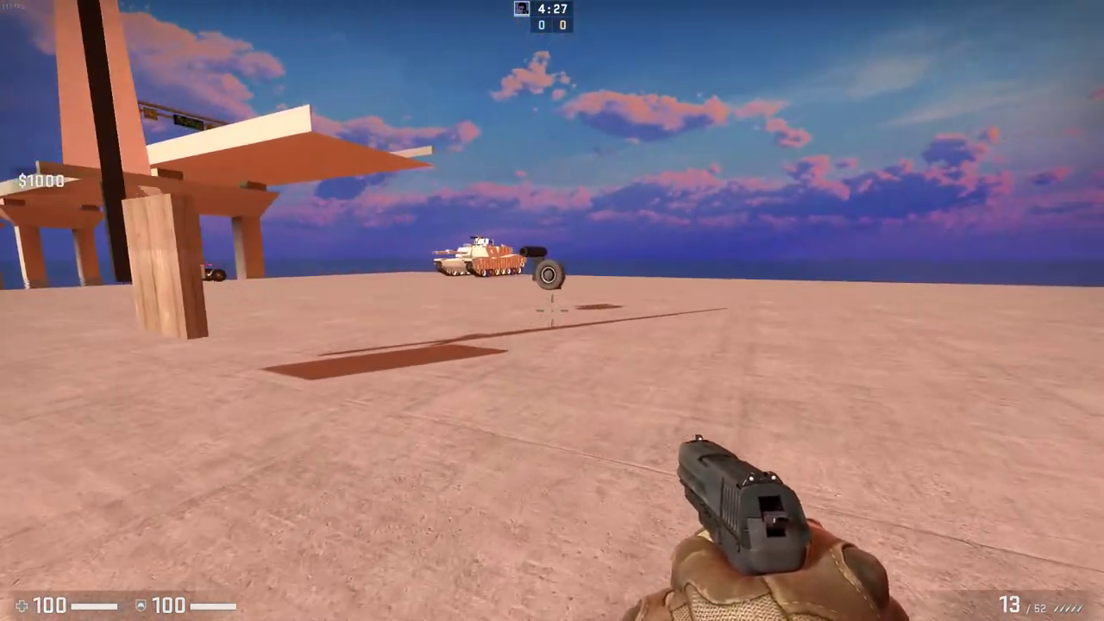
key(w)
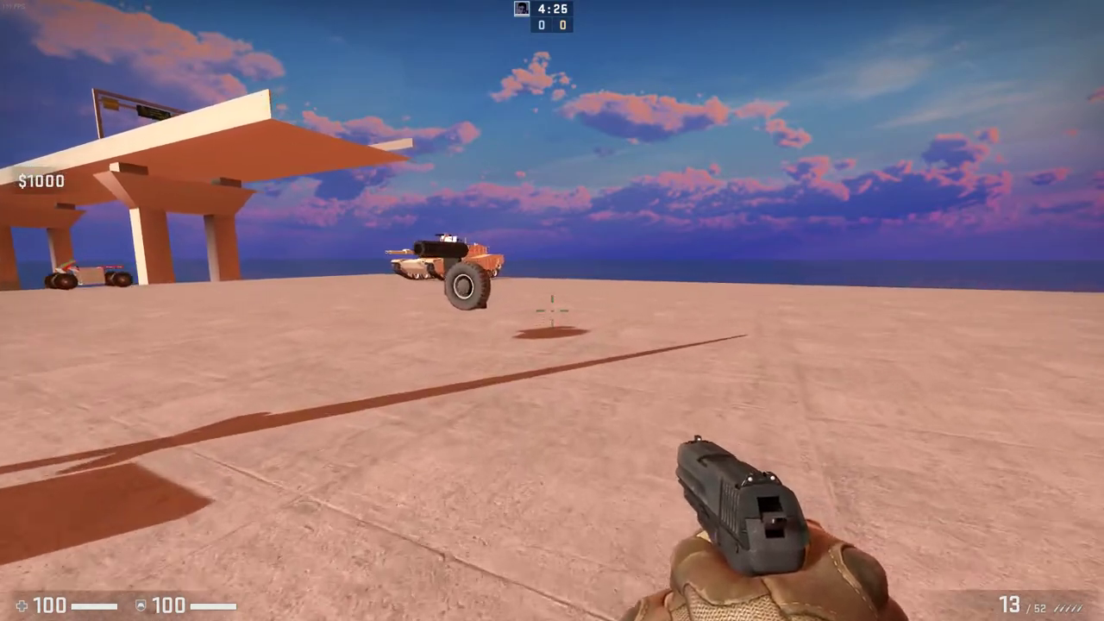
key(d)
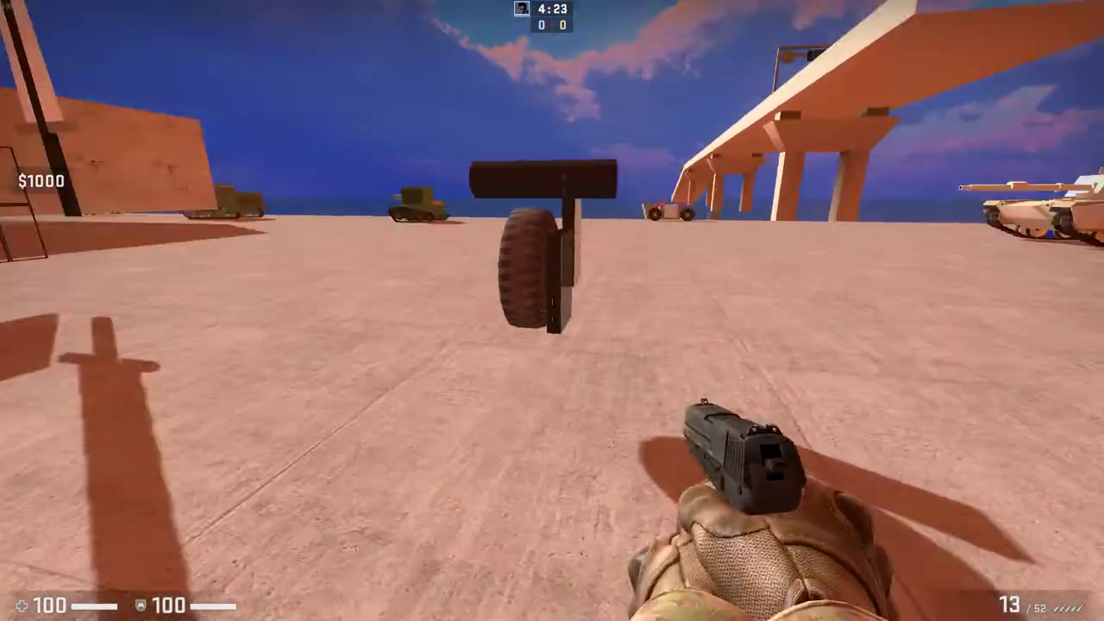
key(w)
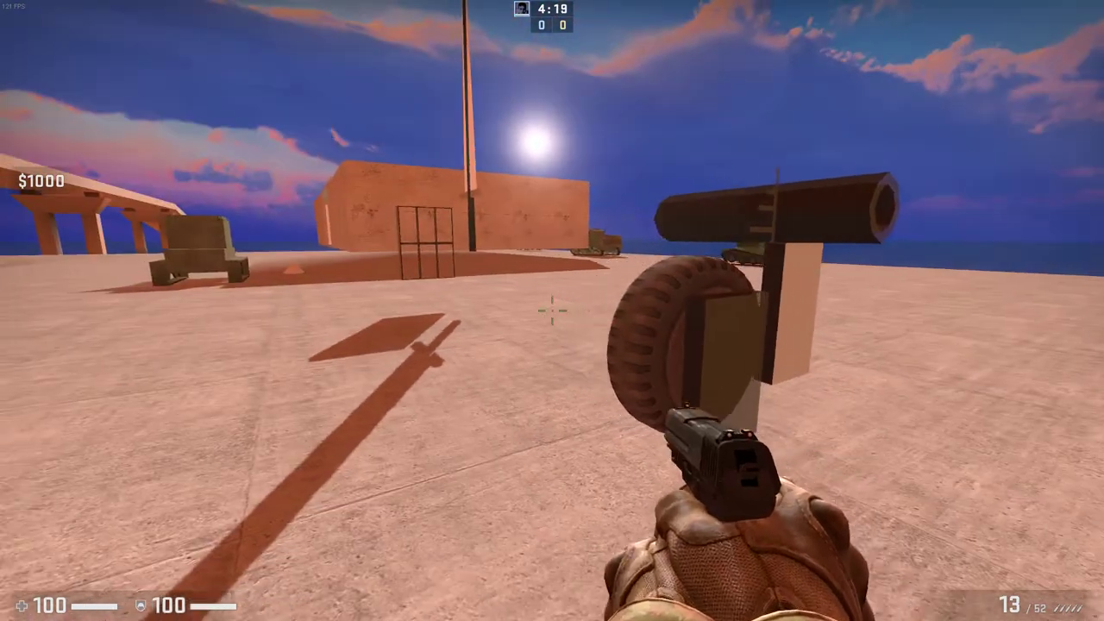
key(a)
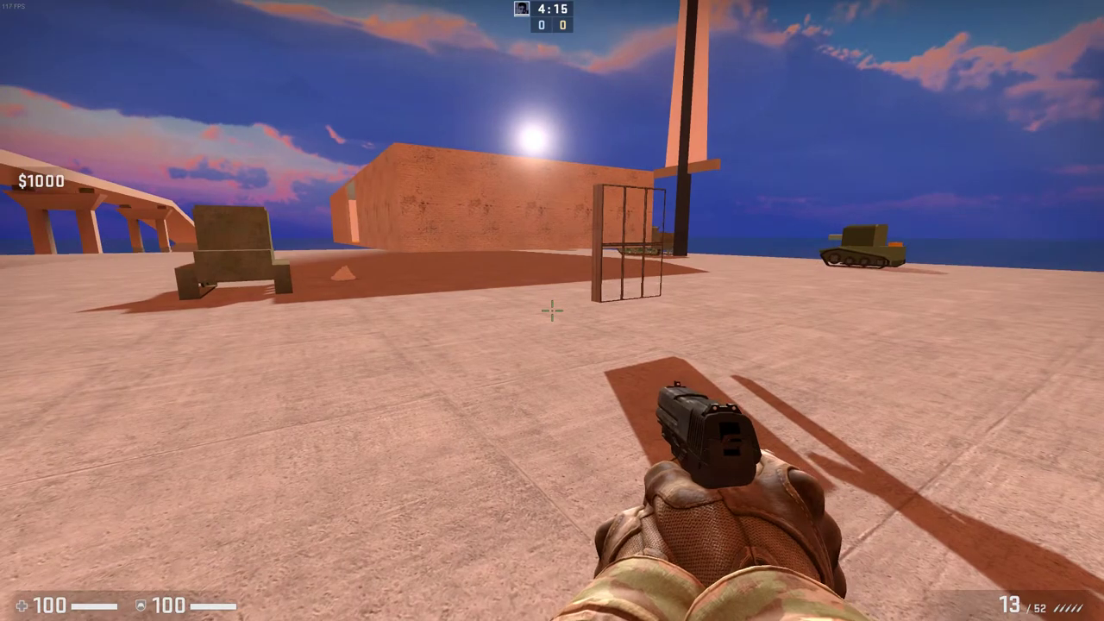
Inspect the freestanding wooden and barred panel from both sides, and return to the anti-tank gun.
key(w)
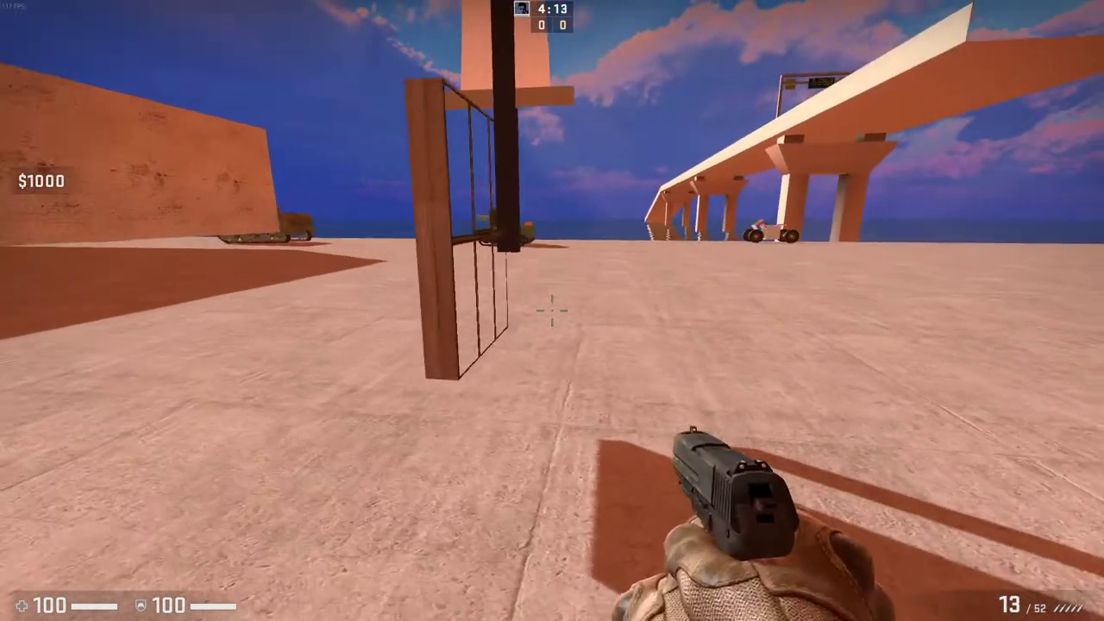
key(a)
key(s)
key(s)
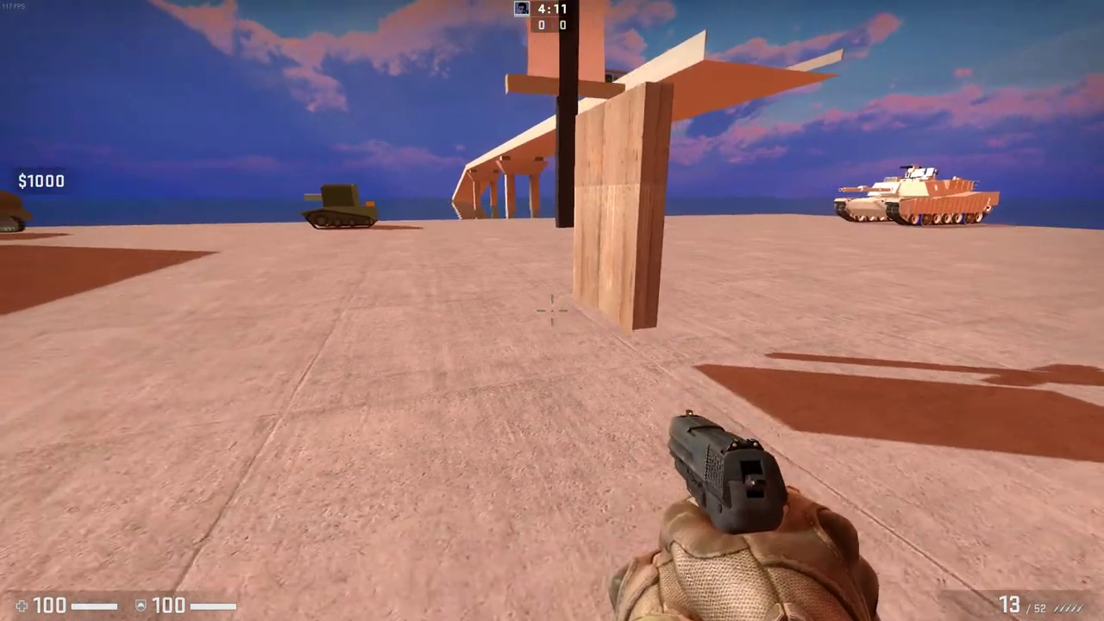
key(w)
key(d)
key(w)
key(d)
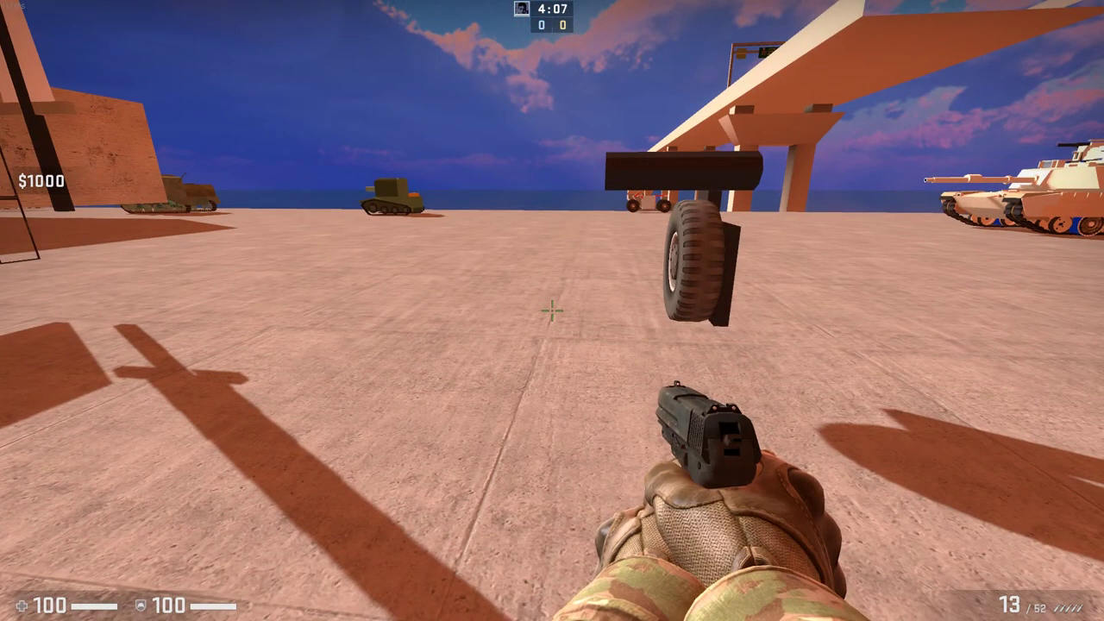
key(d)
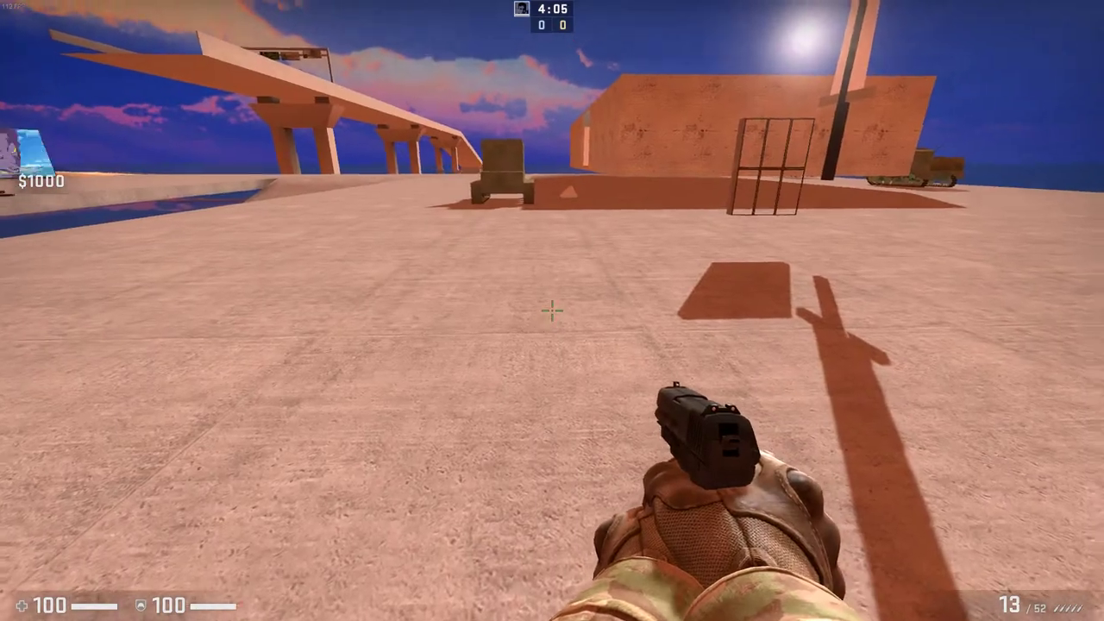
Walk along the water basin to the railway track, look over the vehicles from there, and head back to the anti-tank gun.
key(w)
key(d)
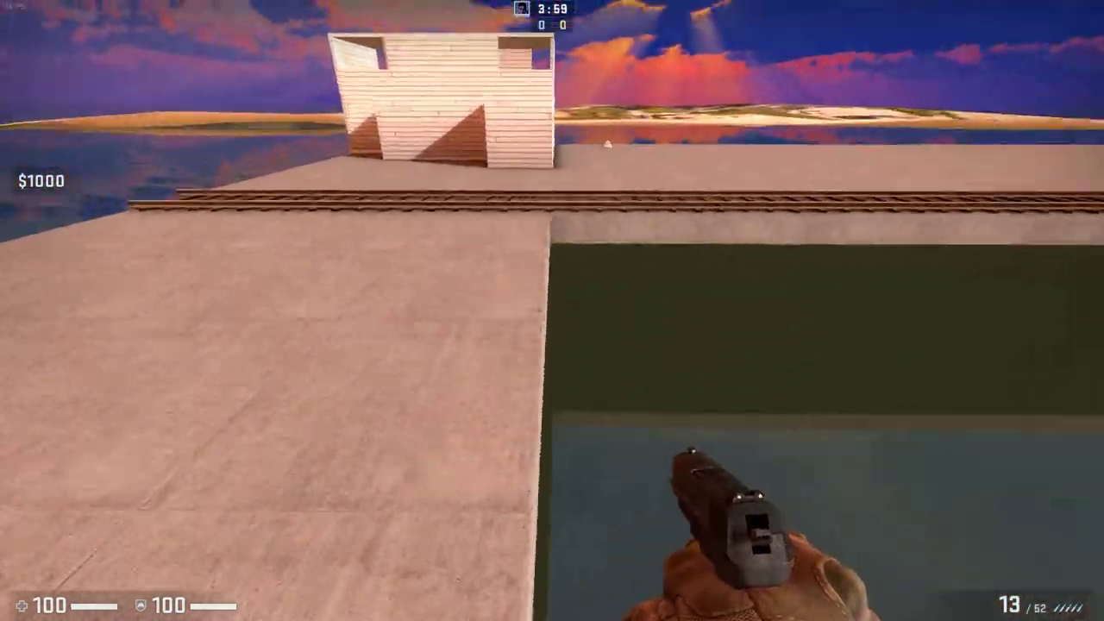
key(w)
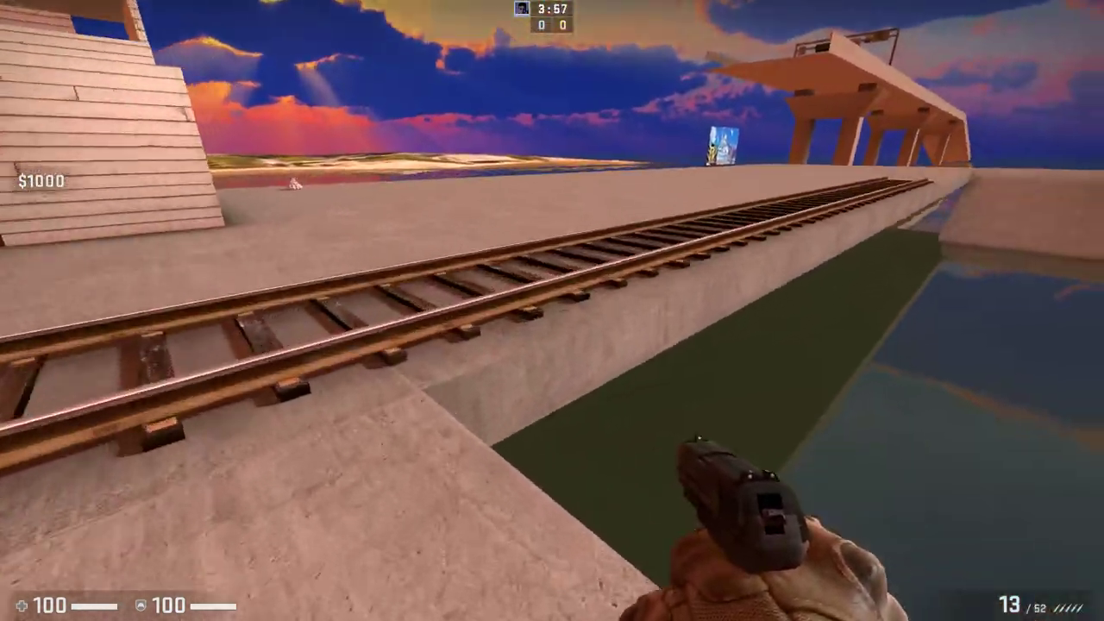
key(w)
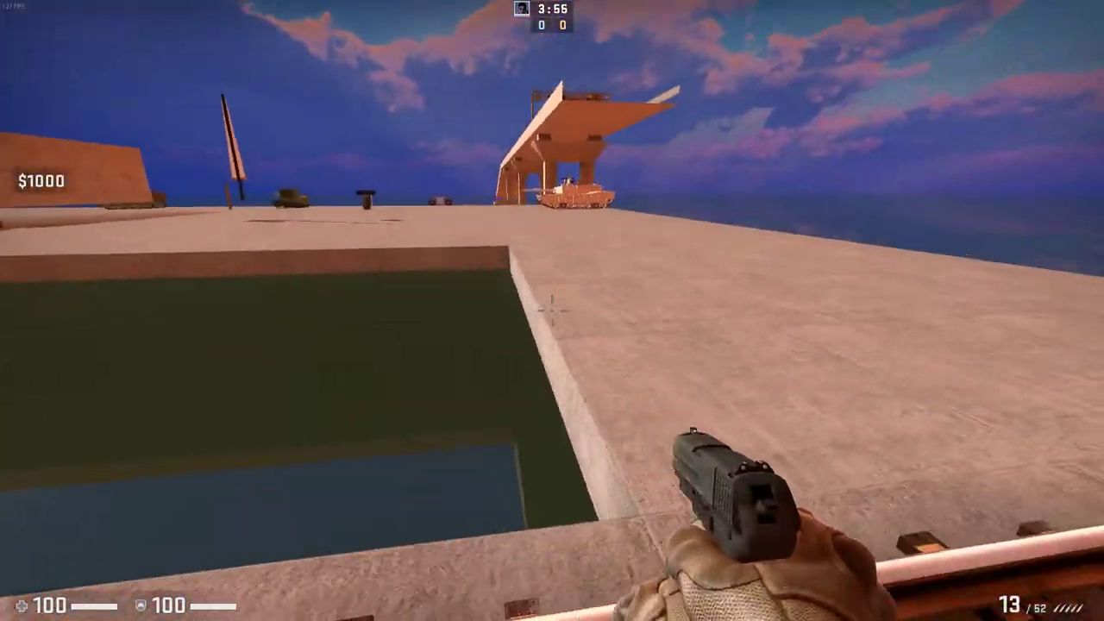
key(w)
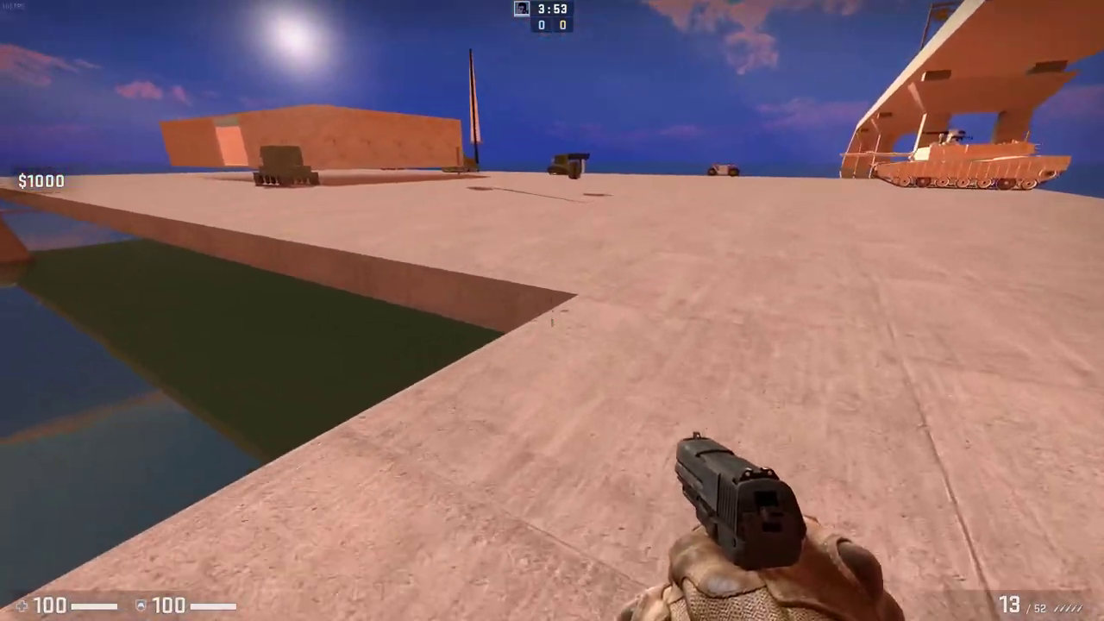
key(w)
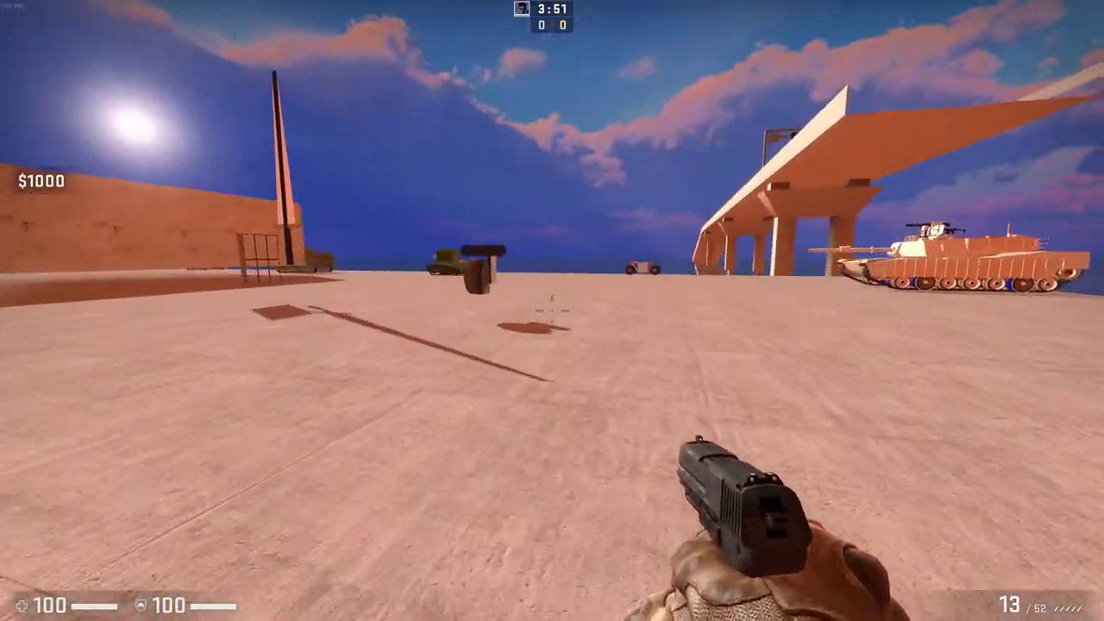
Man the anti-tank gun and drive it across the platform into the green tank and on to the far edge.
key(e)
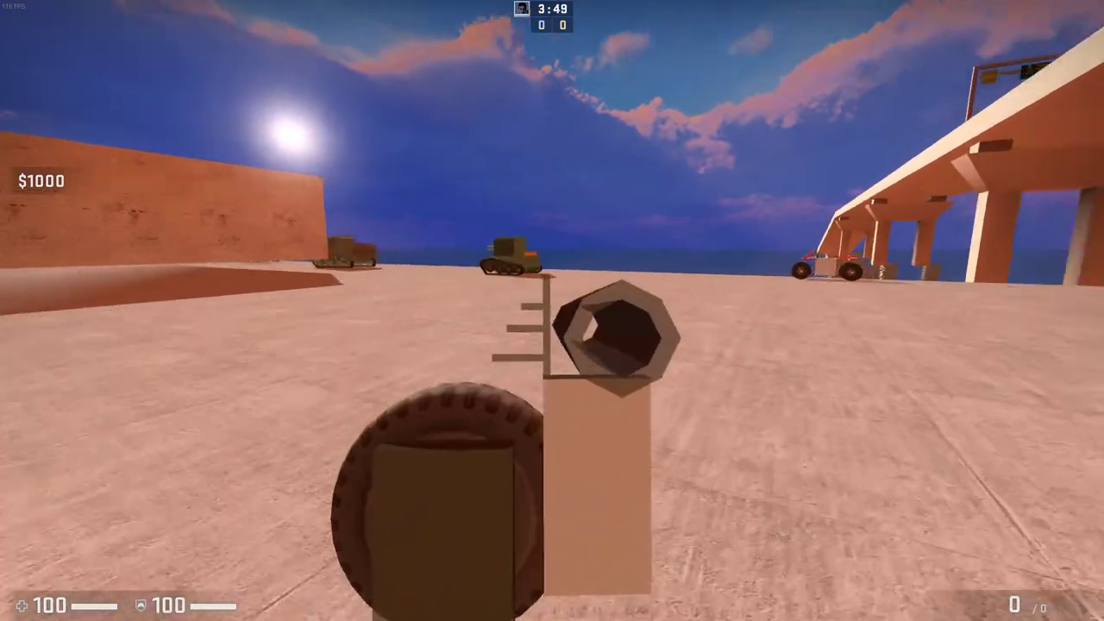
key(w)
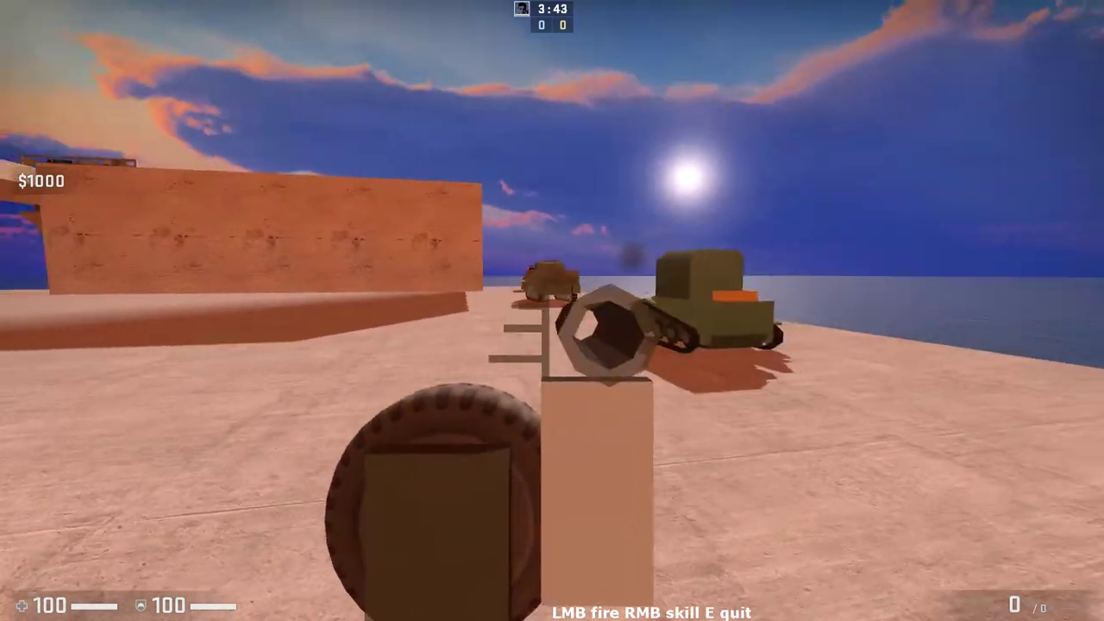
key(w)
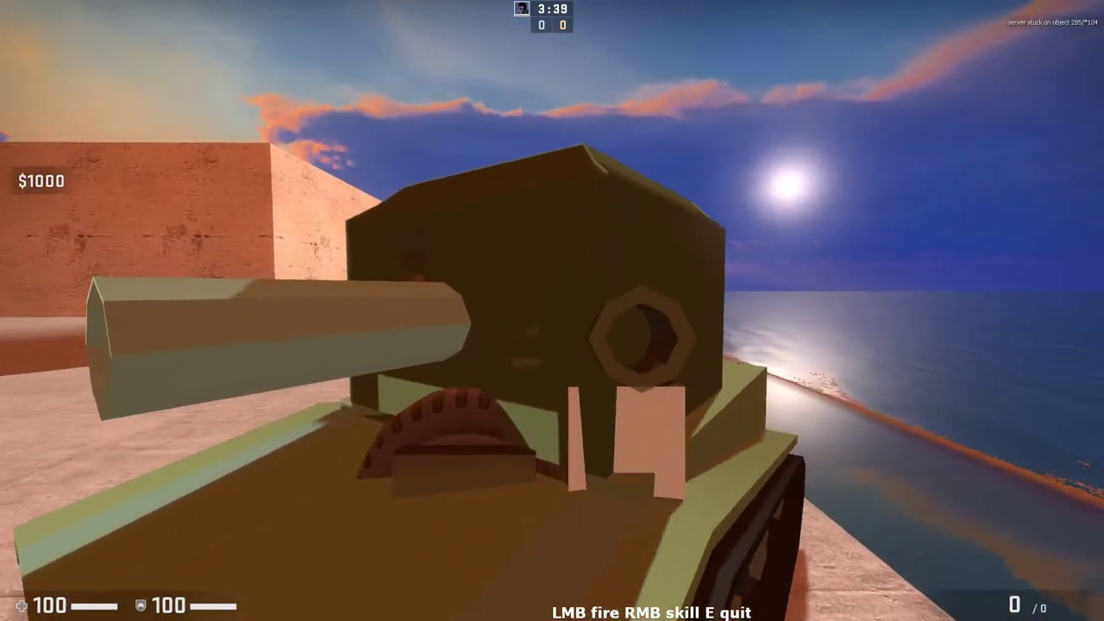
key(w)
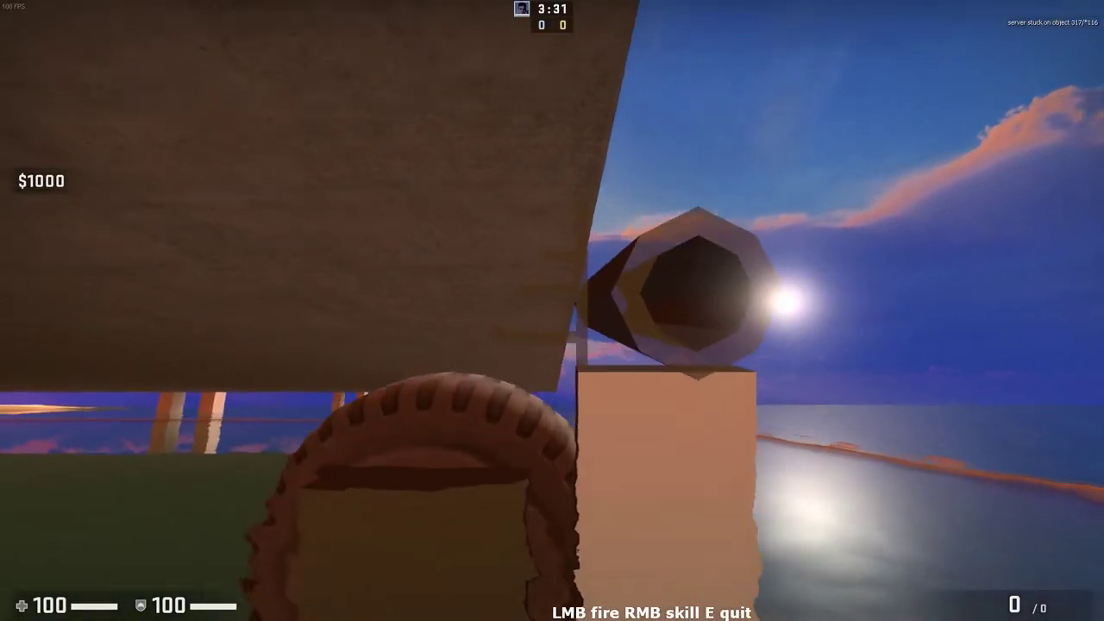
Turn on noclip in the developer console and fly the anti-tank gun to the open area beside the brick building.
key(grave)
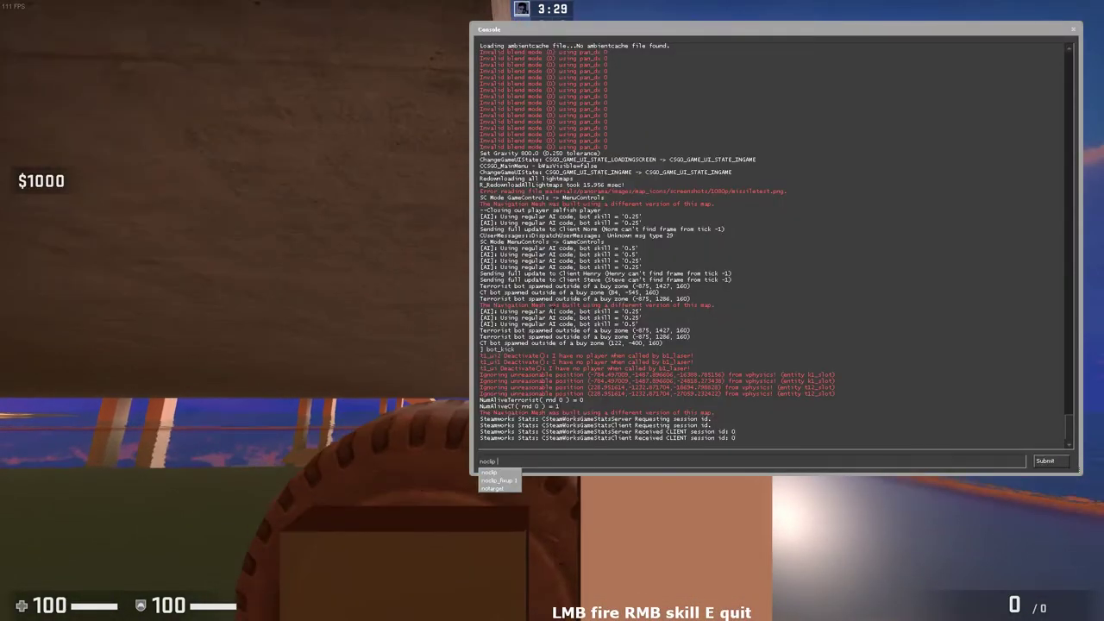
key(Return)
key(grave)
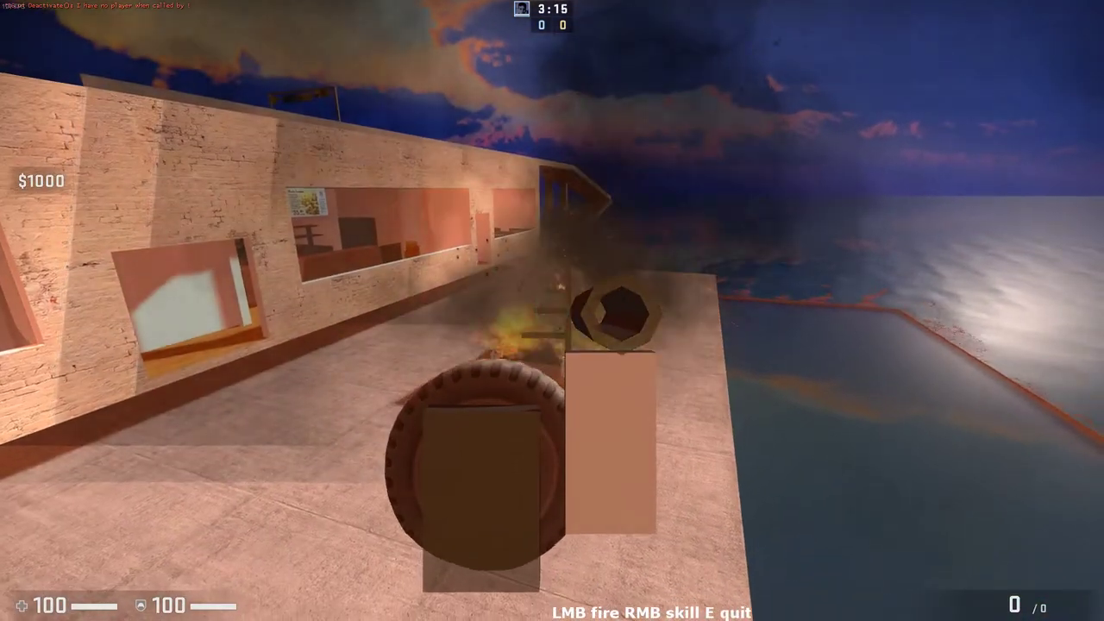
Turn noclip off by running noclip in the developer console, and close the console.
key(grave)
text(no)
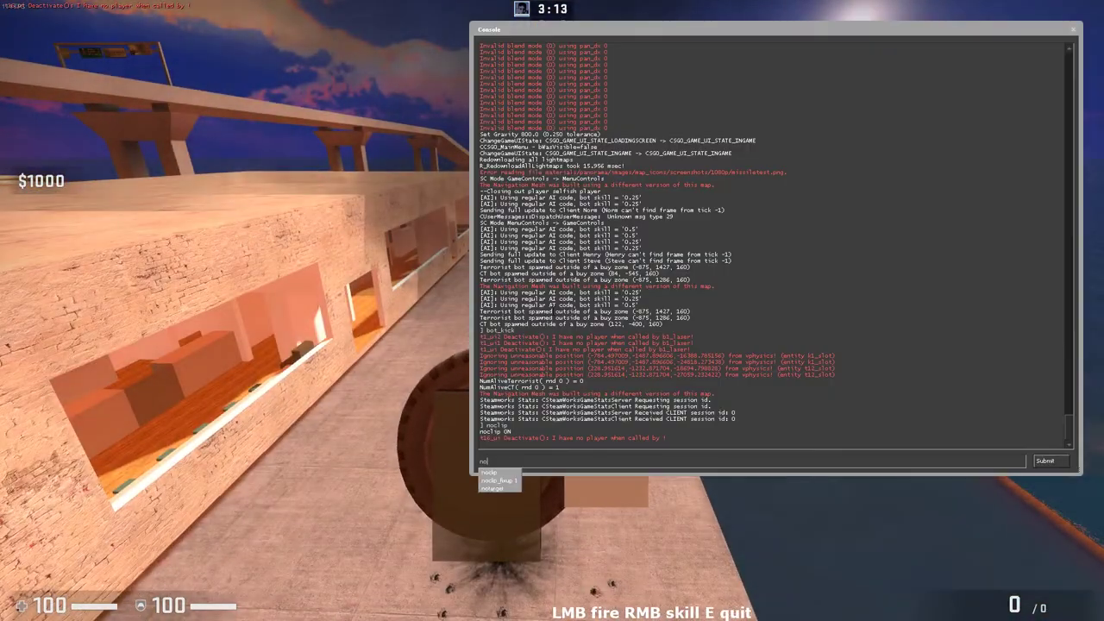
text(clip)
key(Return)
key(grave)
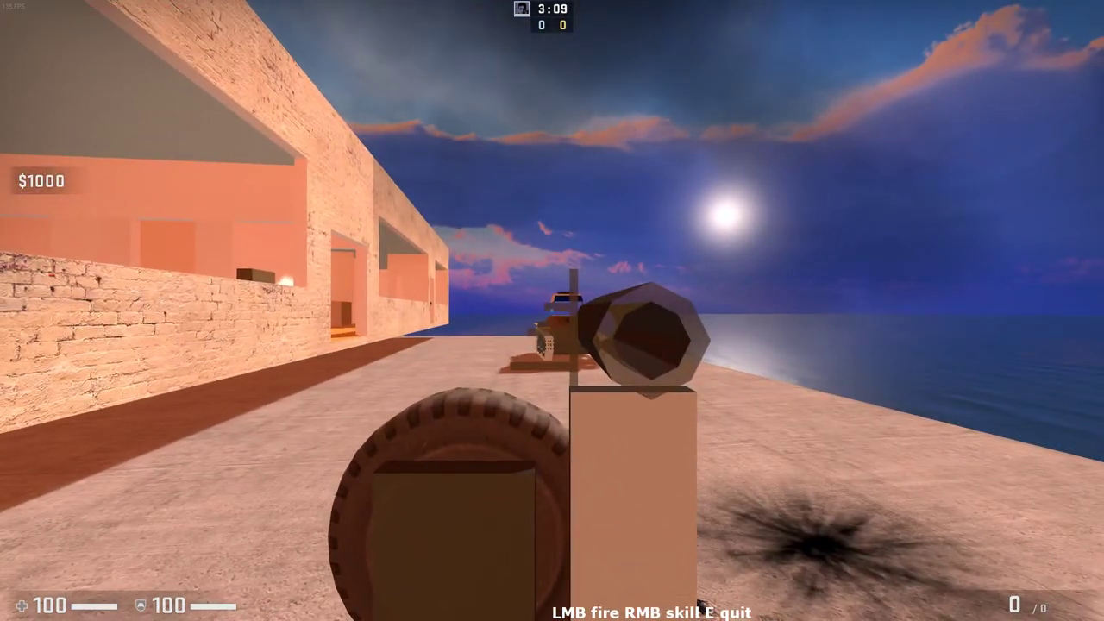
Fire the anti-tank gun beside the brick building and leave the gun.
click(552, 311)
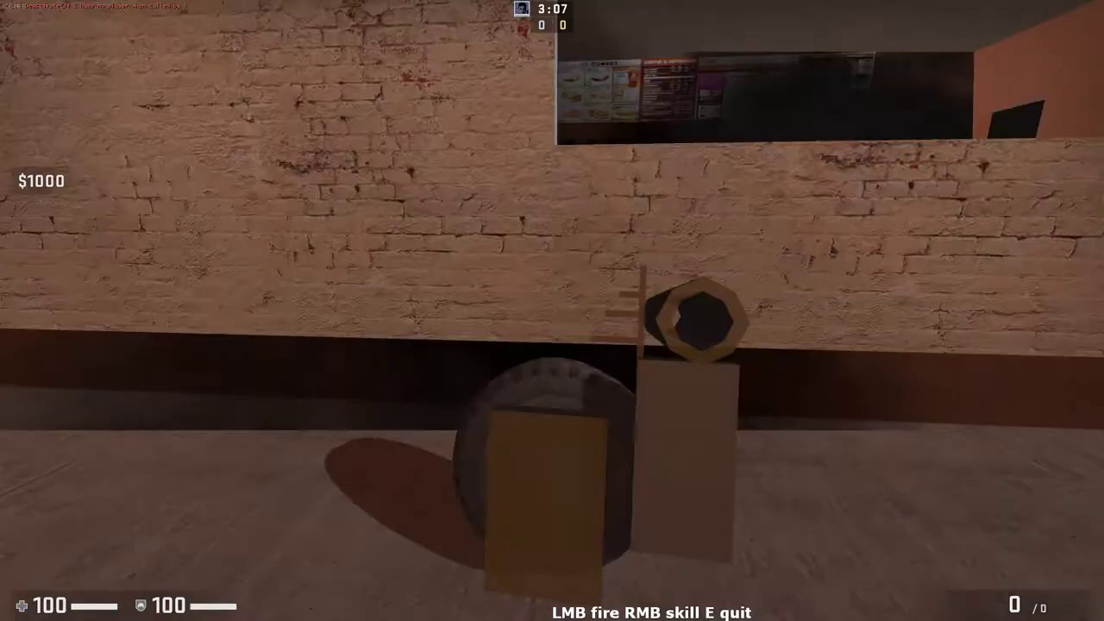
key(e)
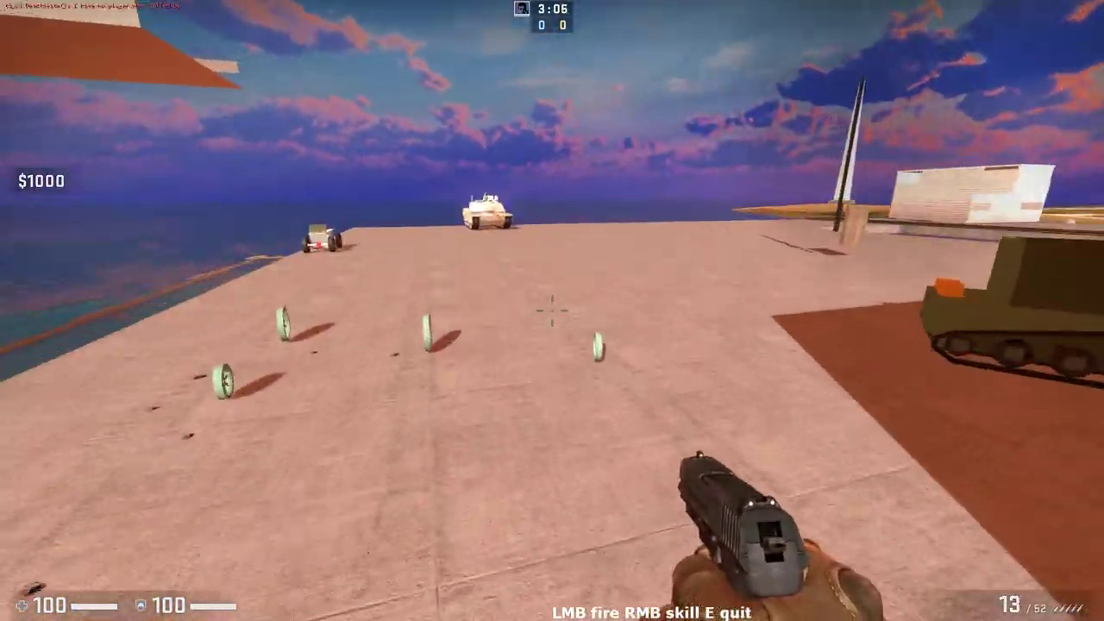
Walk past the loose wheels and the red buggy to the white tank, and look back over the vehicles from beside it.
key(w)
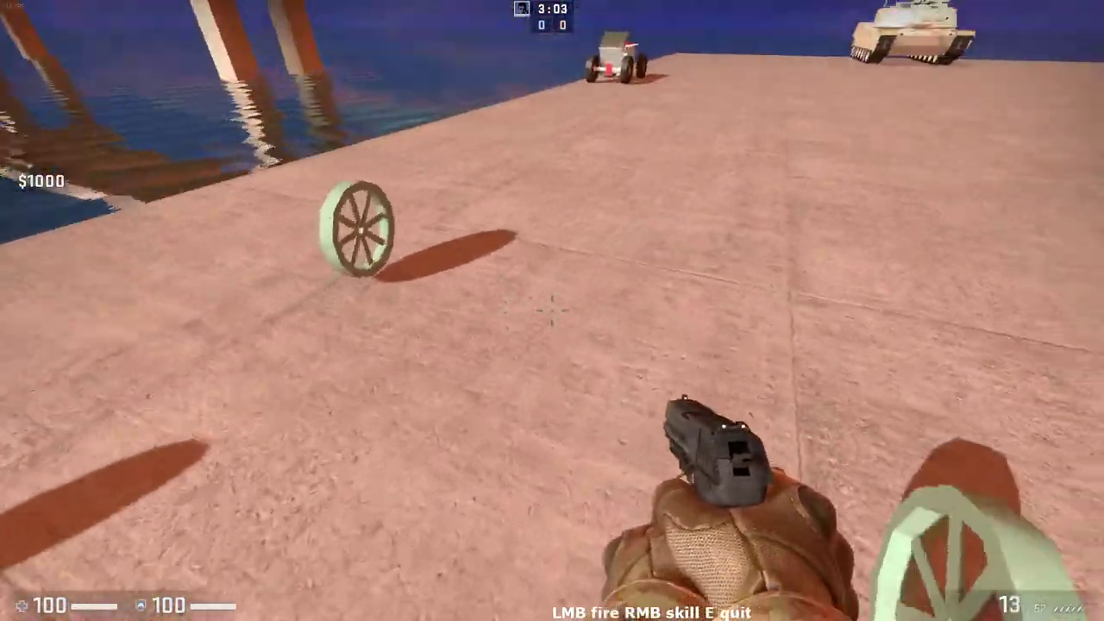
key(w)
key(w)
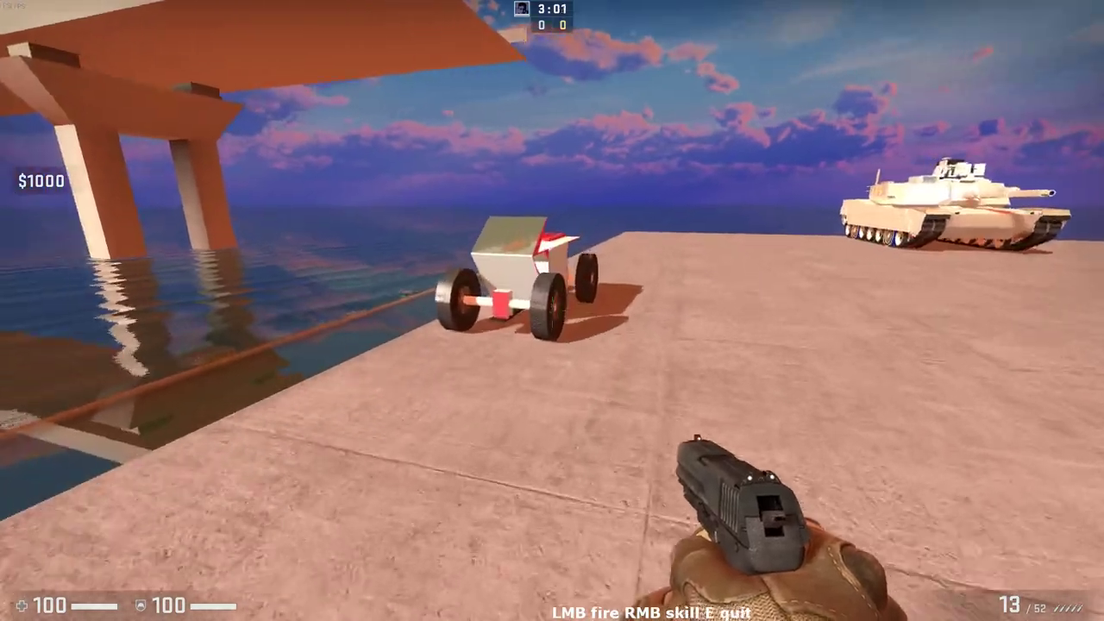
key(w)
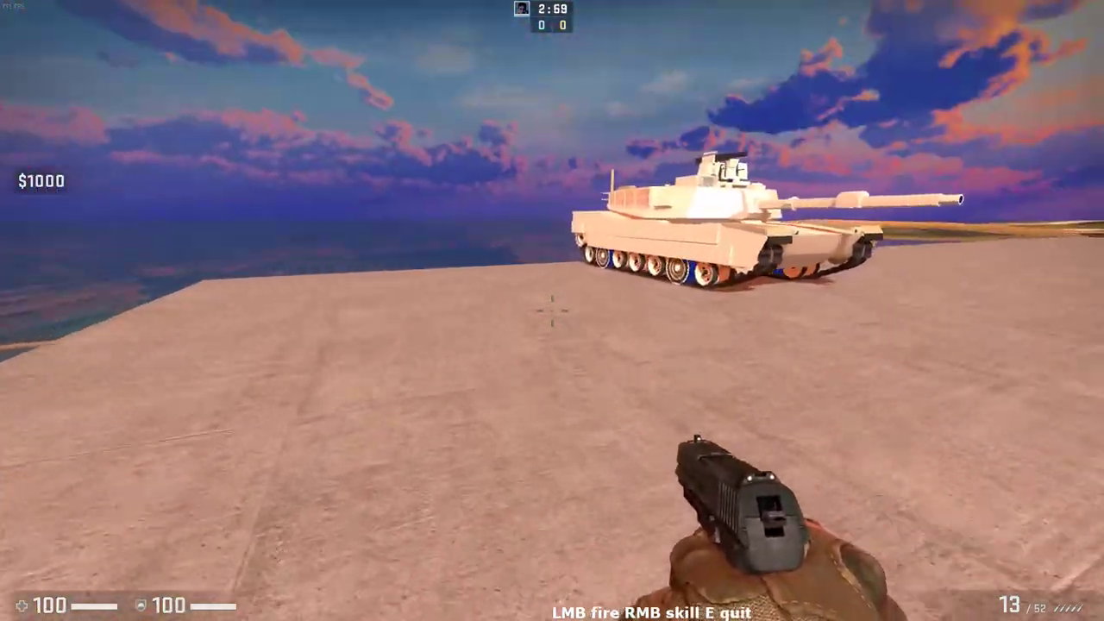
key(w)
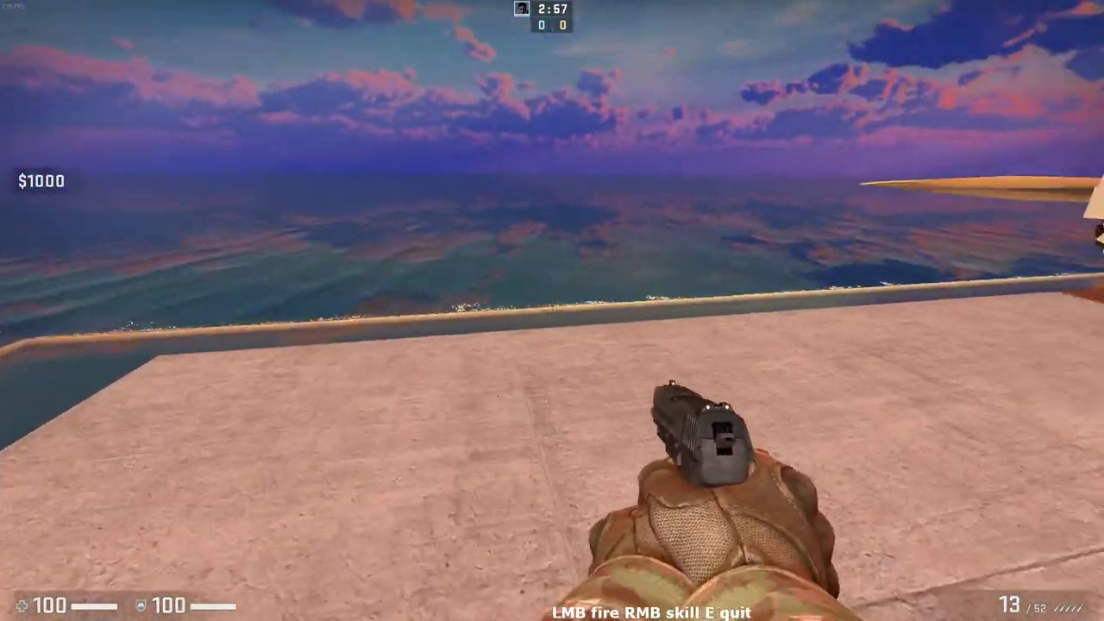
key(w)
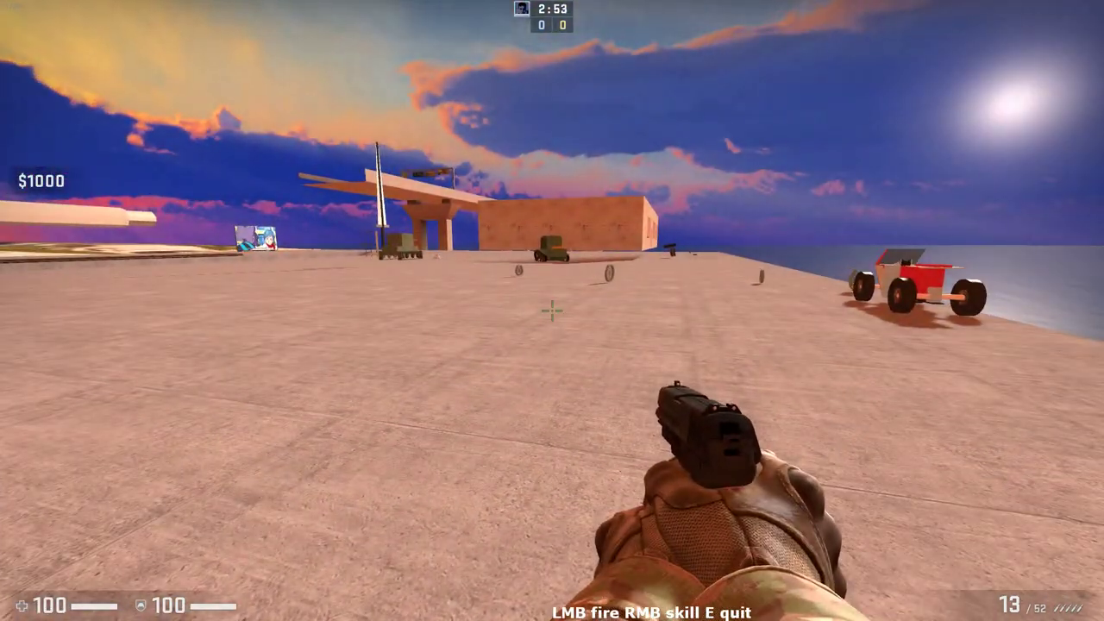
key(w)
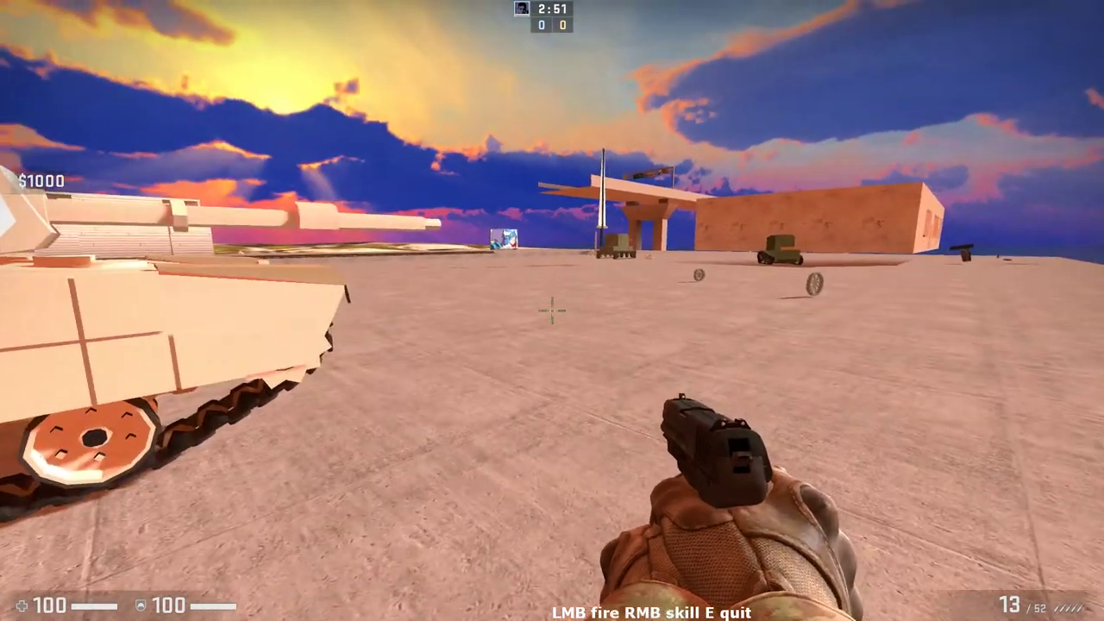
Walk from the white tank toward the tall missile and the green tracked vehicle, and look around the open concrete area.
key(w)
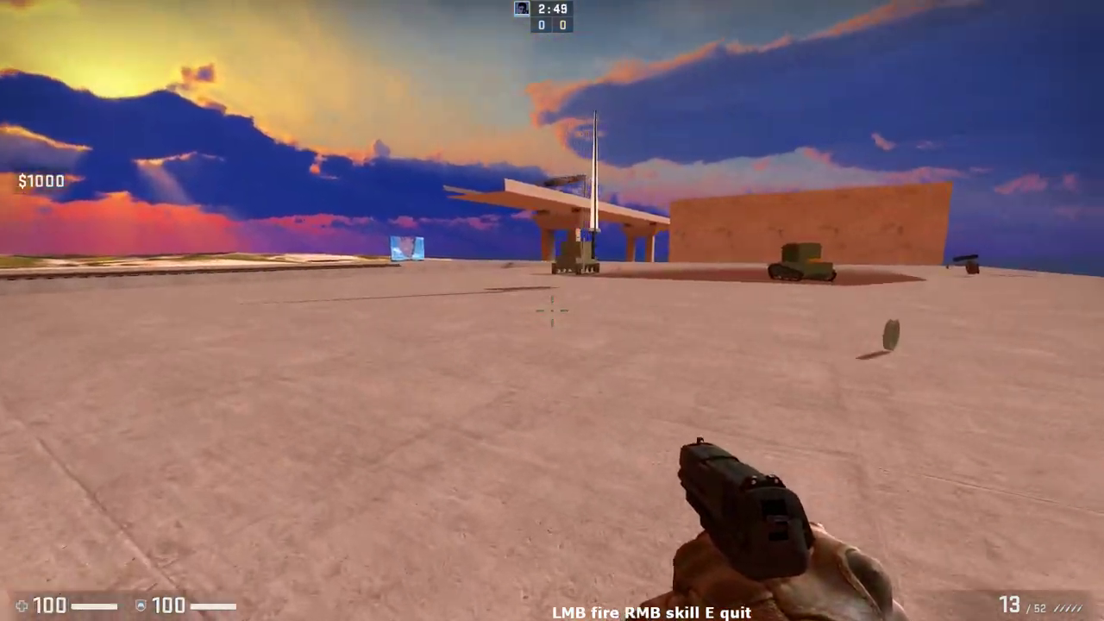
key(w)
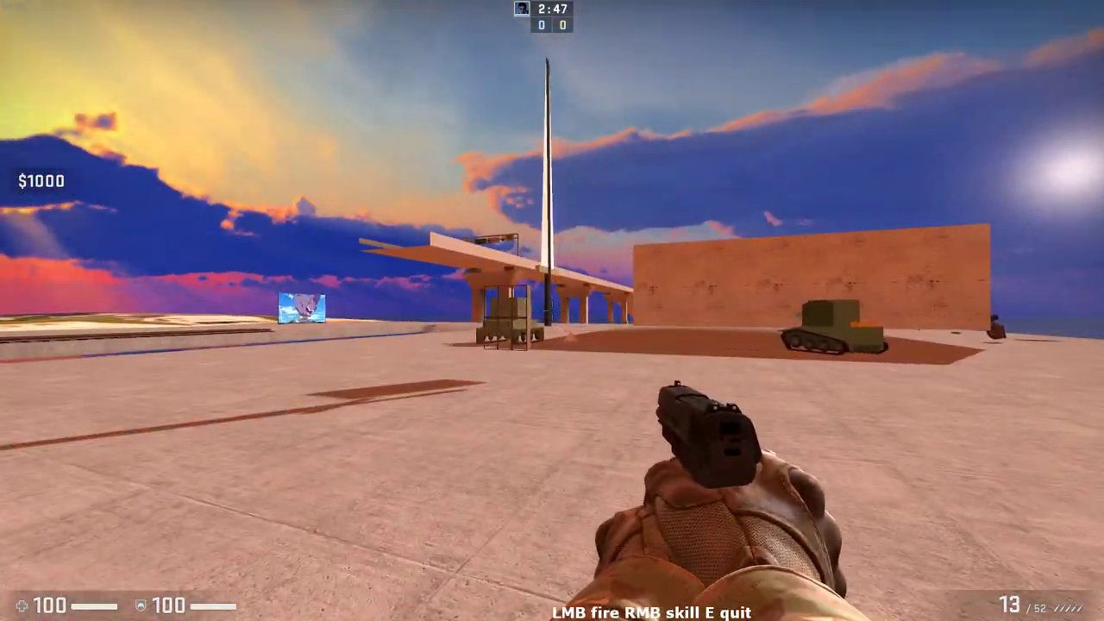
key(w)
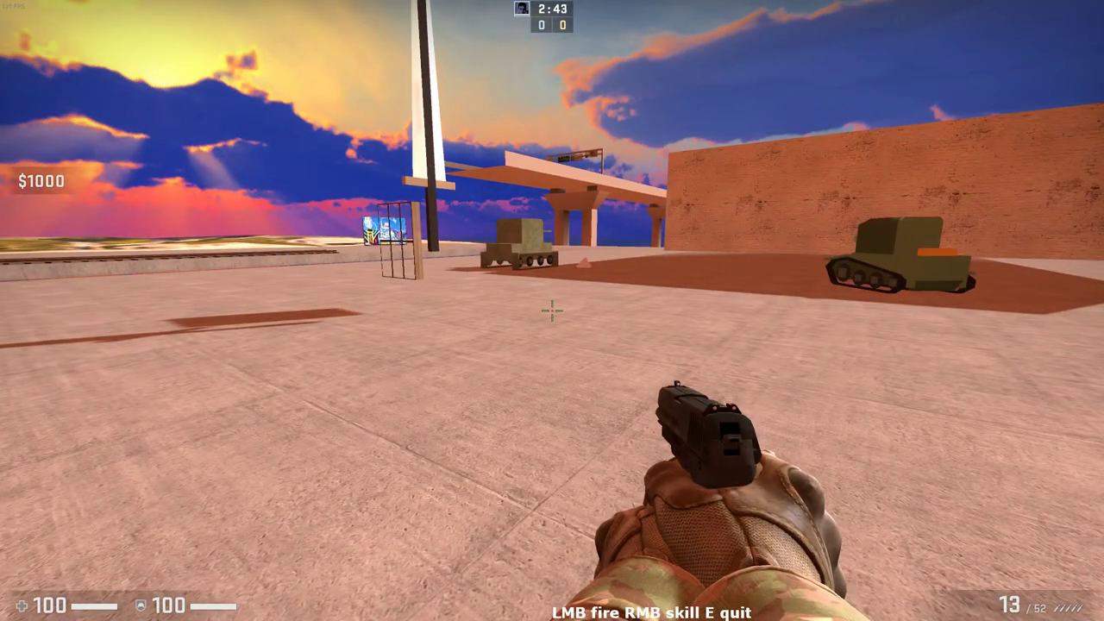
key(w)
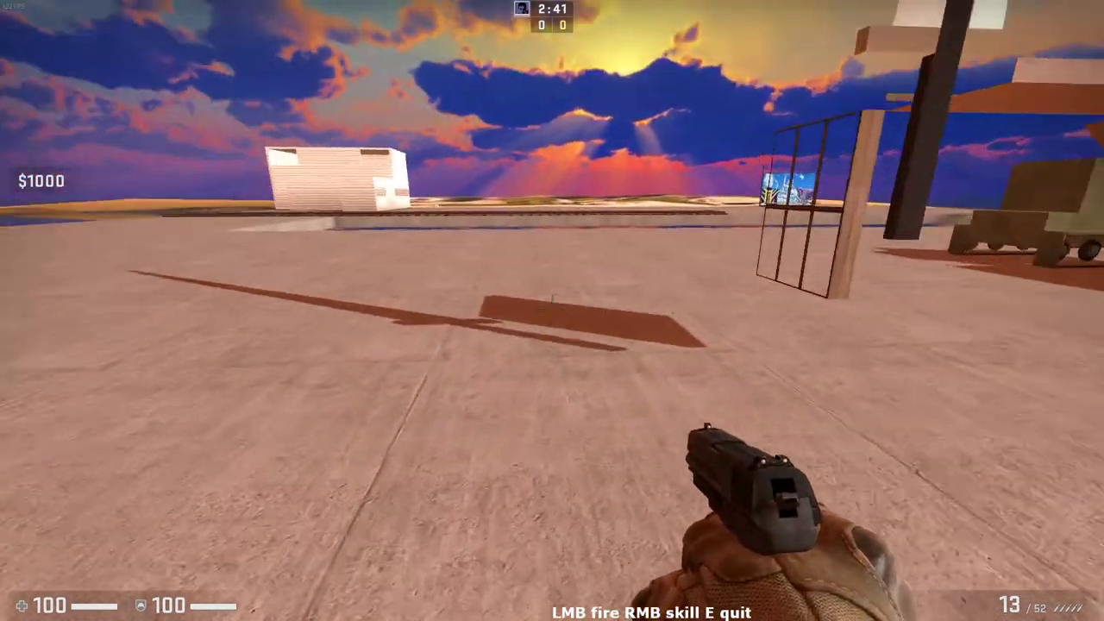
key(w)
key(space)
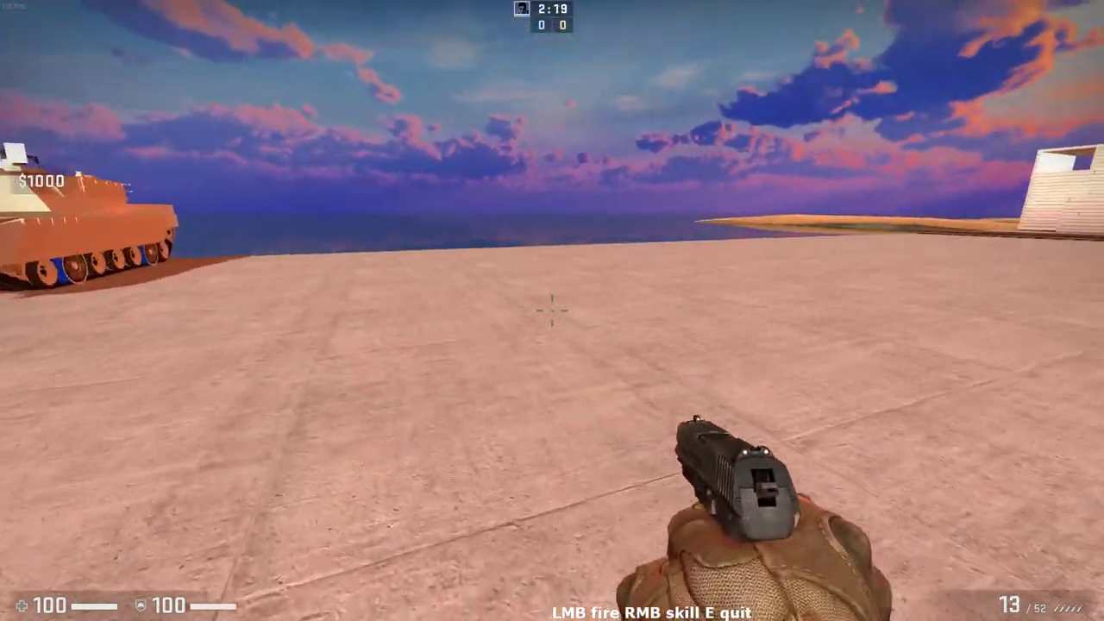
Load the fy_bors workshop map through the developer console and join the Counter-Terrorists.
key(grave)
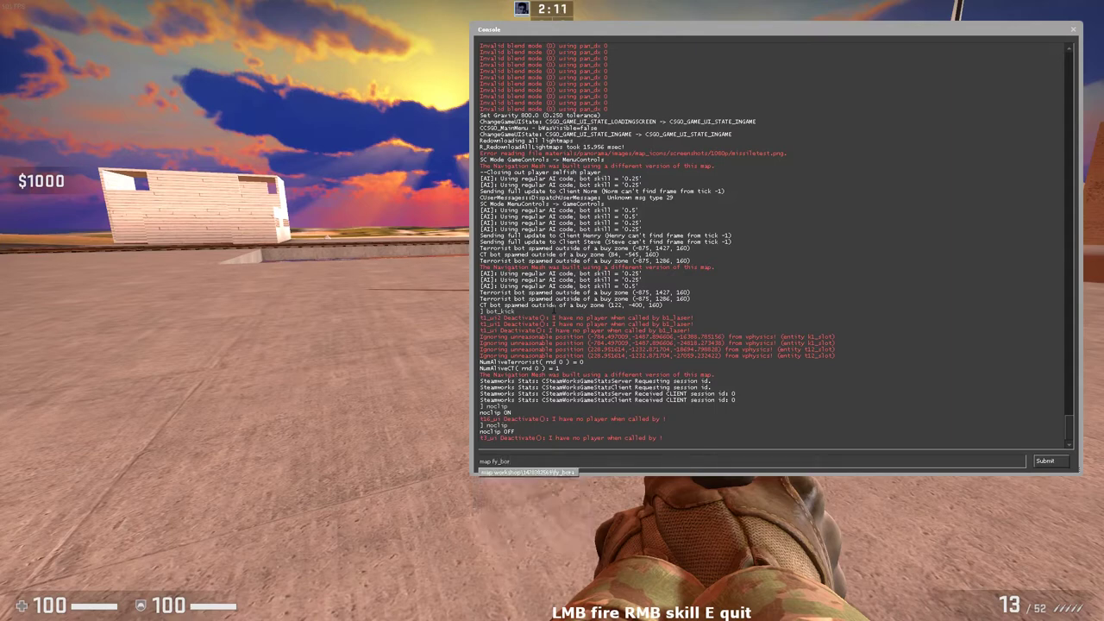
key(Return)
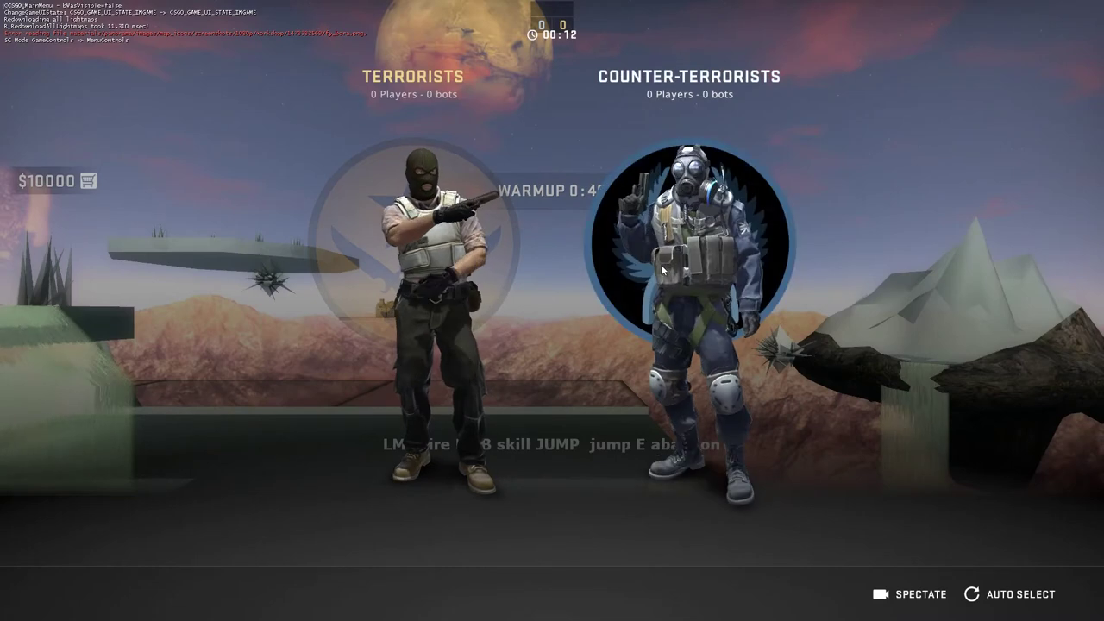
click(688, 278)
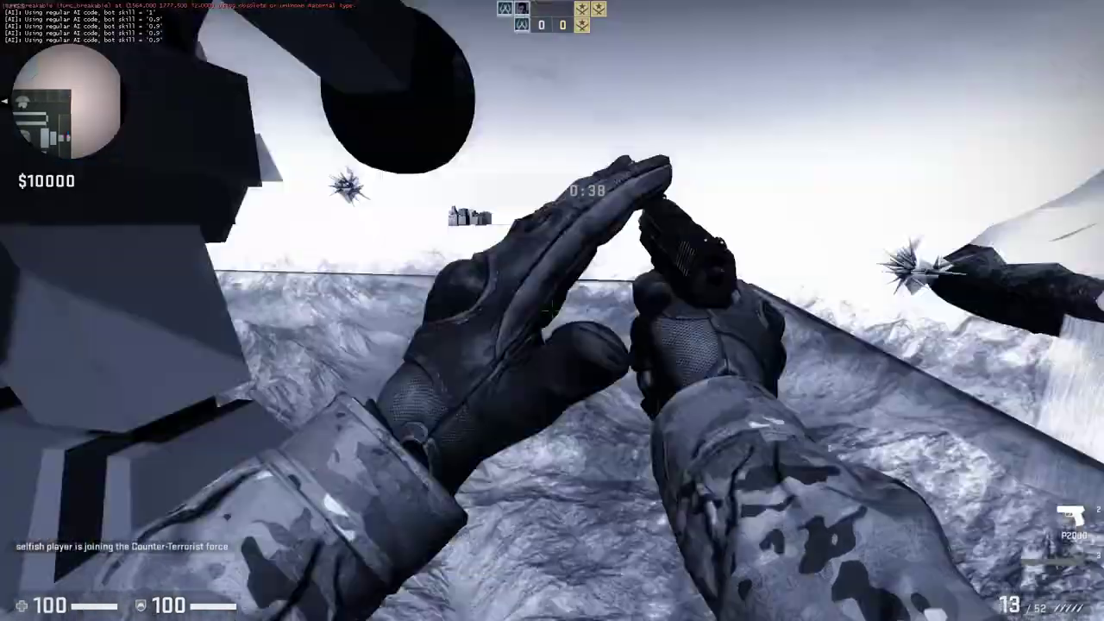
Pilot the Counter-Terrorist vehicle along the platform edge on fy_bors, testing its jump and firing its weapon.
key(d)
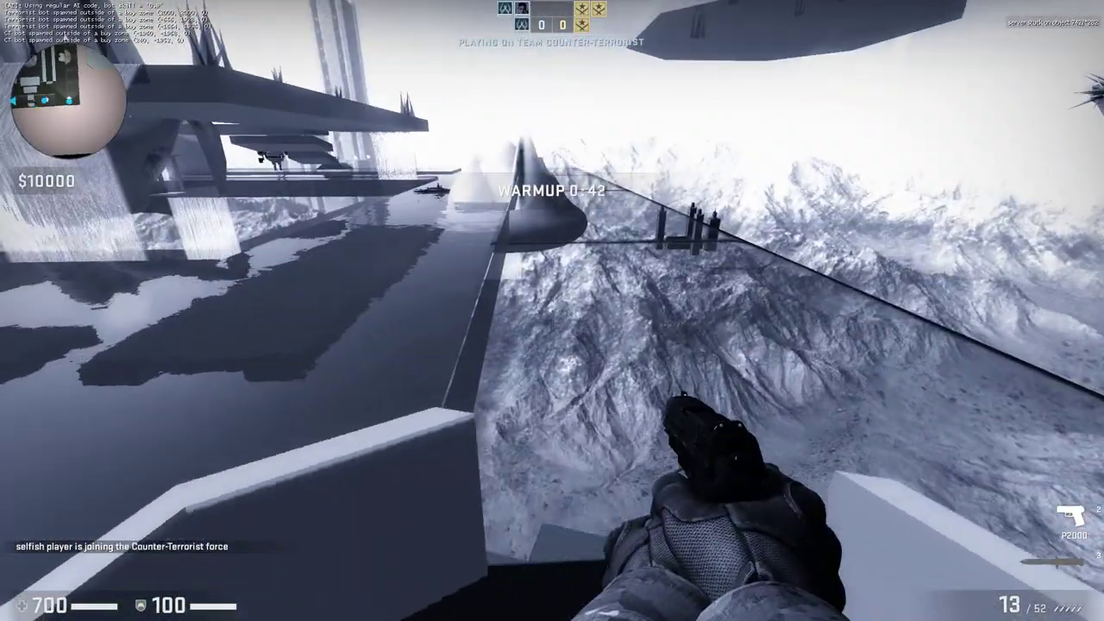
key(w)
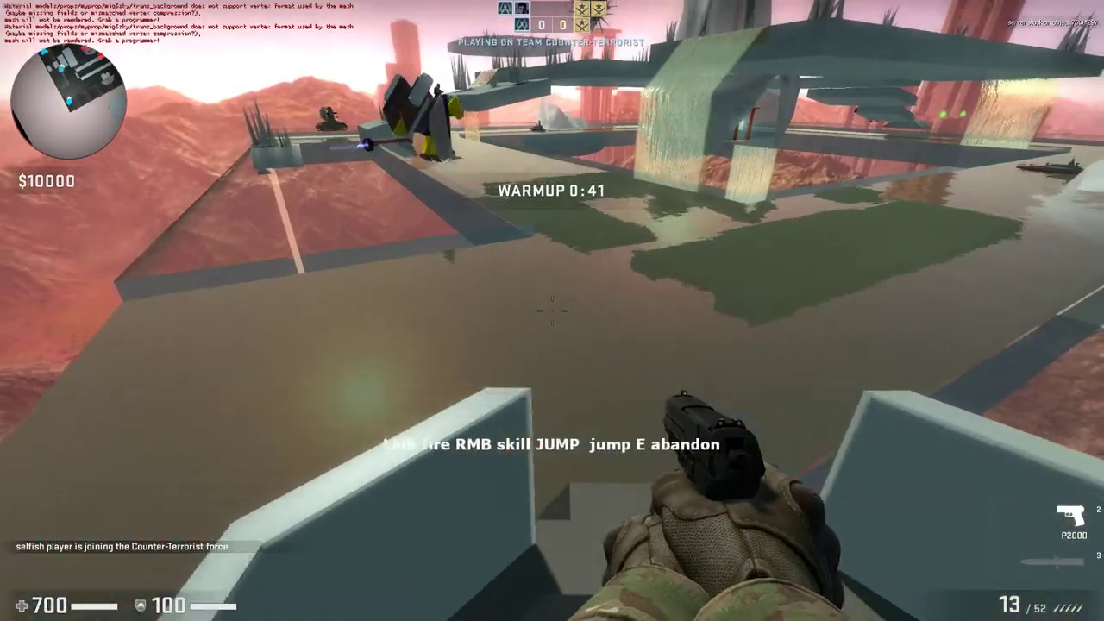
key(w)
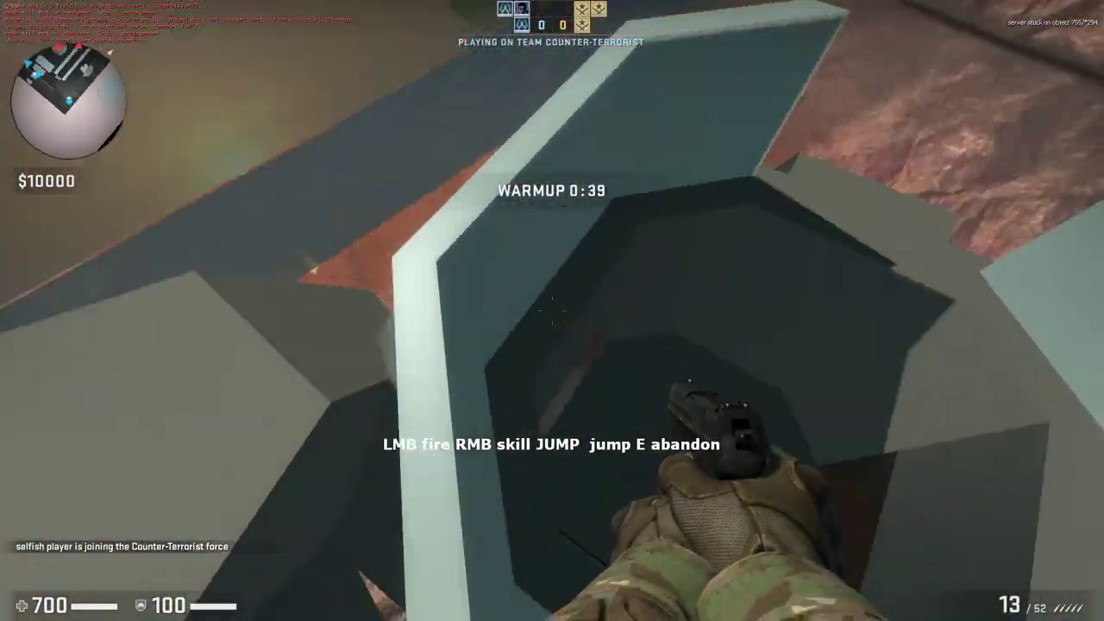
key(space)
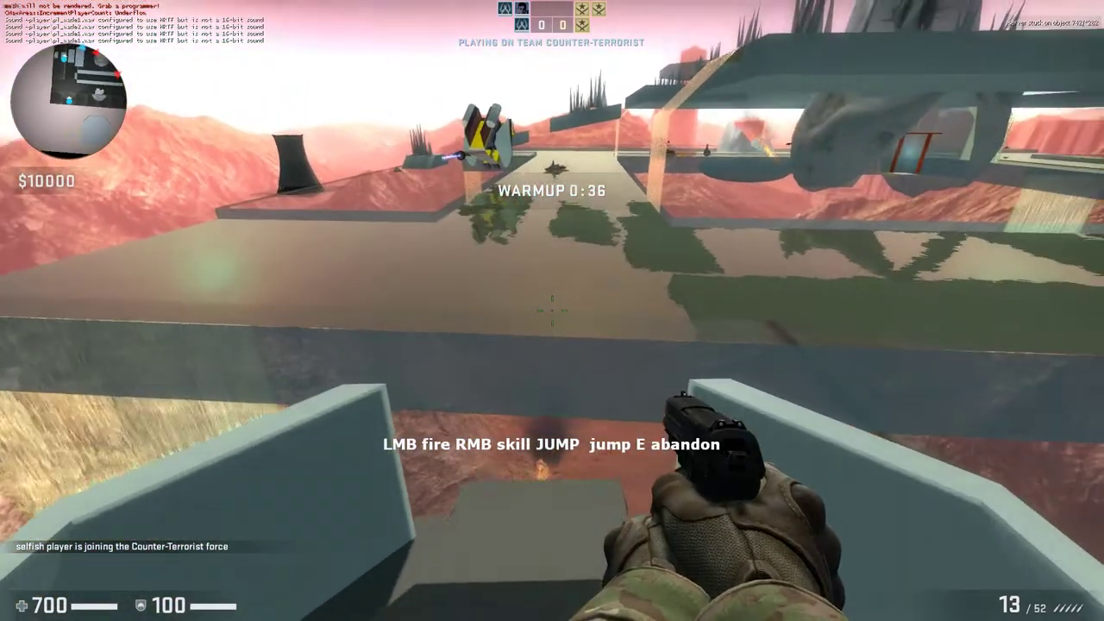
click(552, 311)
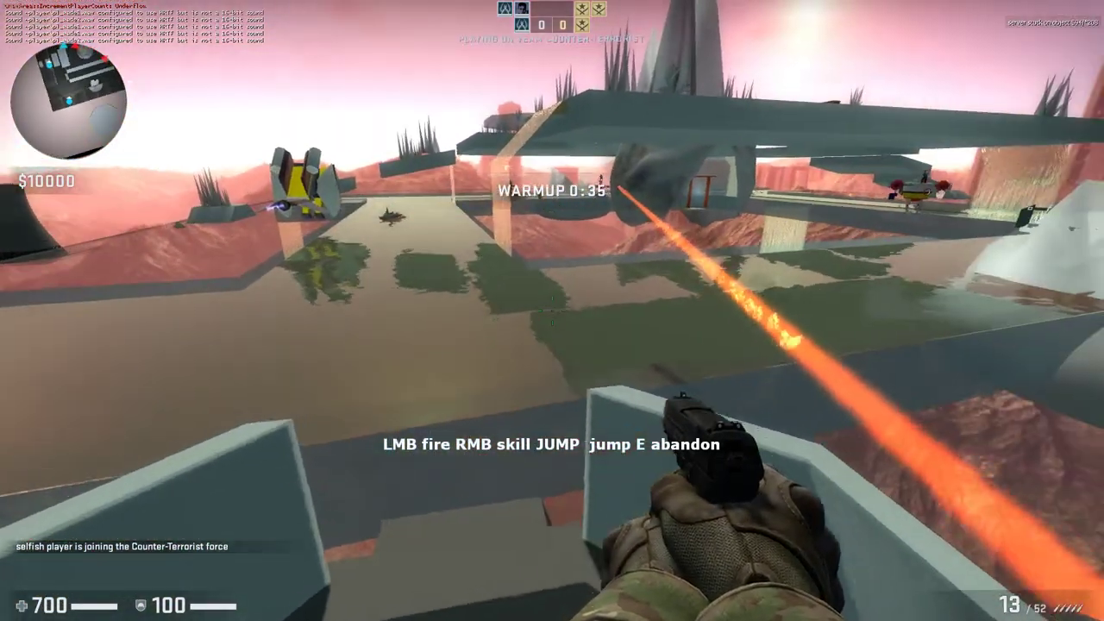
key(w)
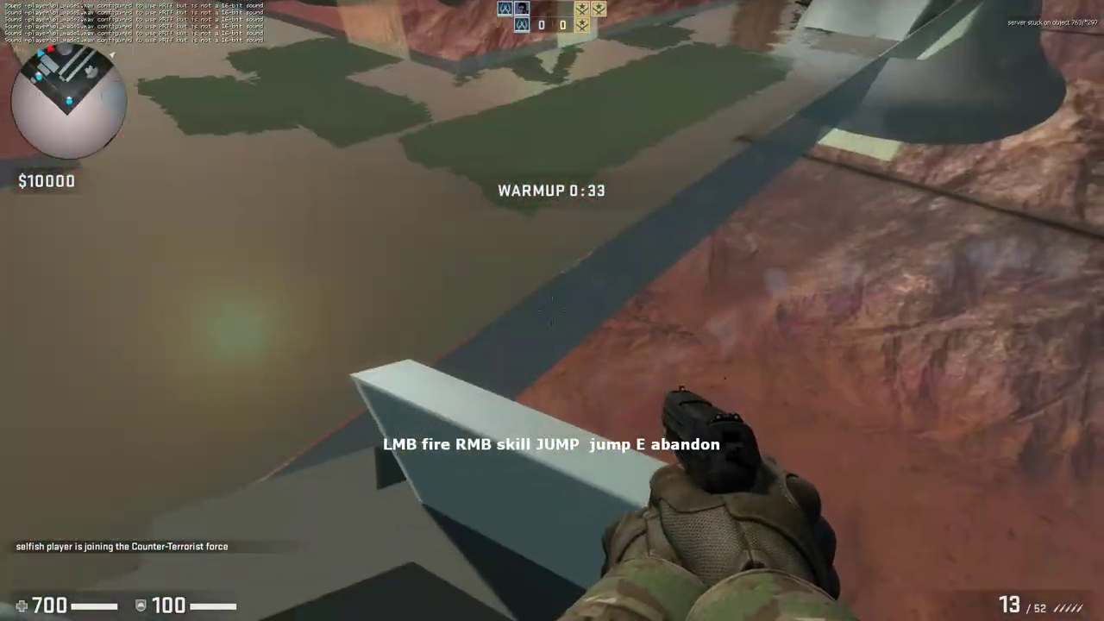
Drive the vehicle past the pale mountain and under the upper platform to face the white-and-yellow robot with red arms.
key(w)
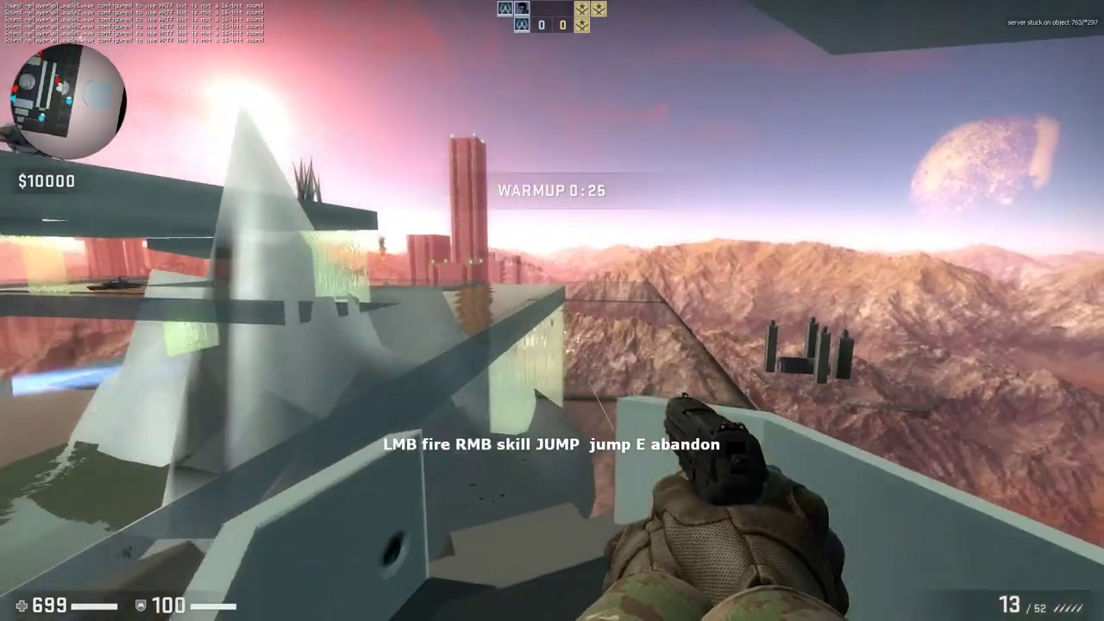
key(w)
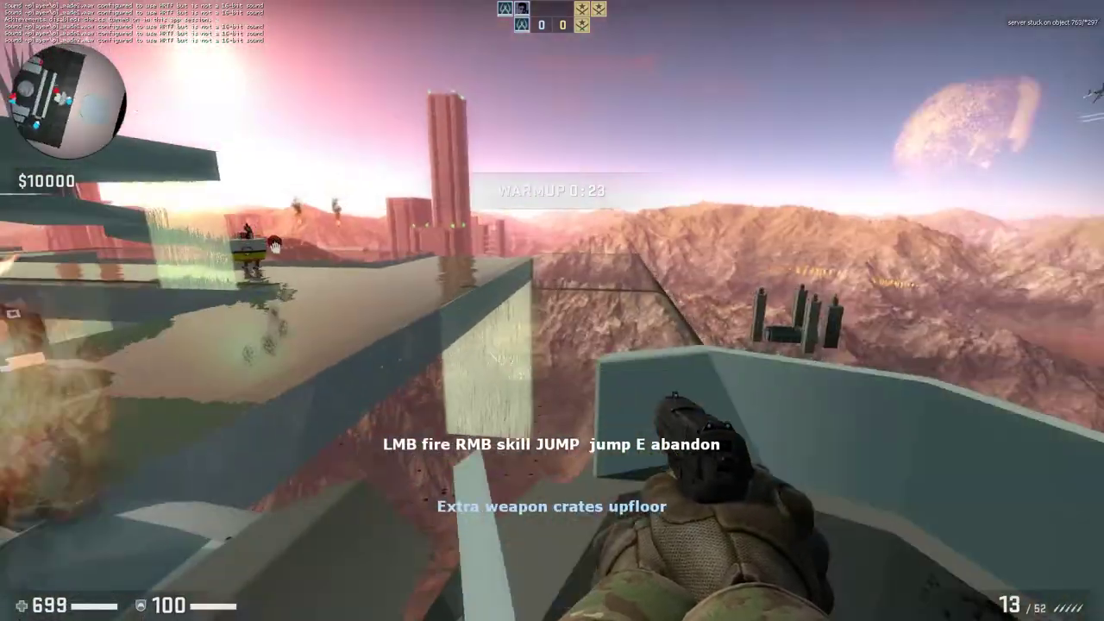
key(w)
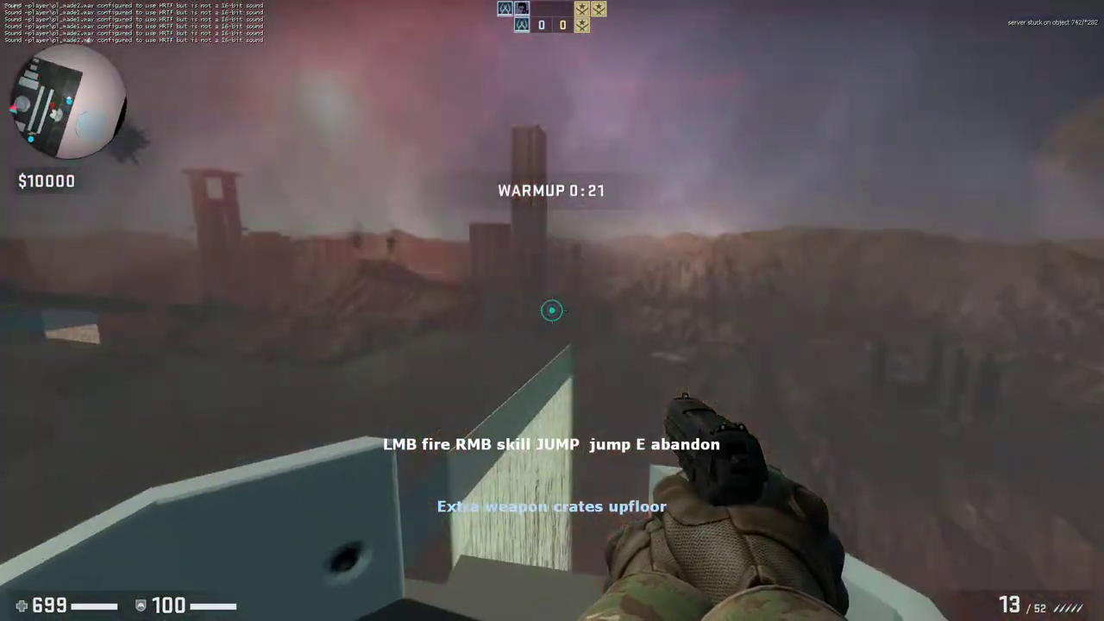
key(w)
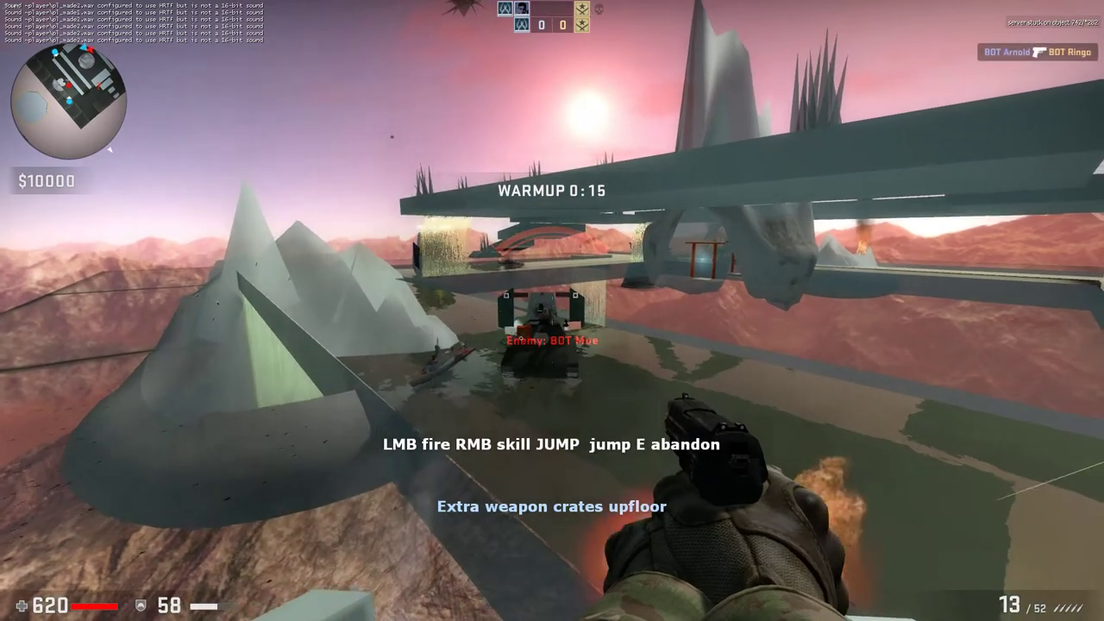
key(s)
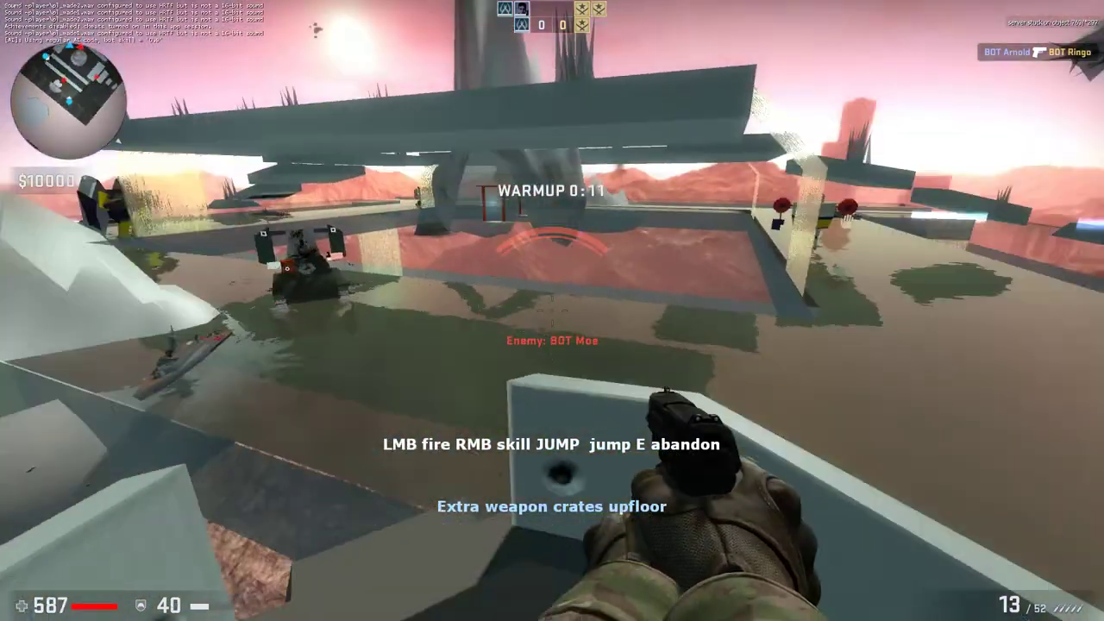
key(w)
key(w)
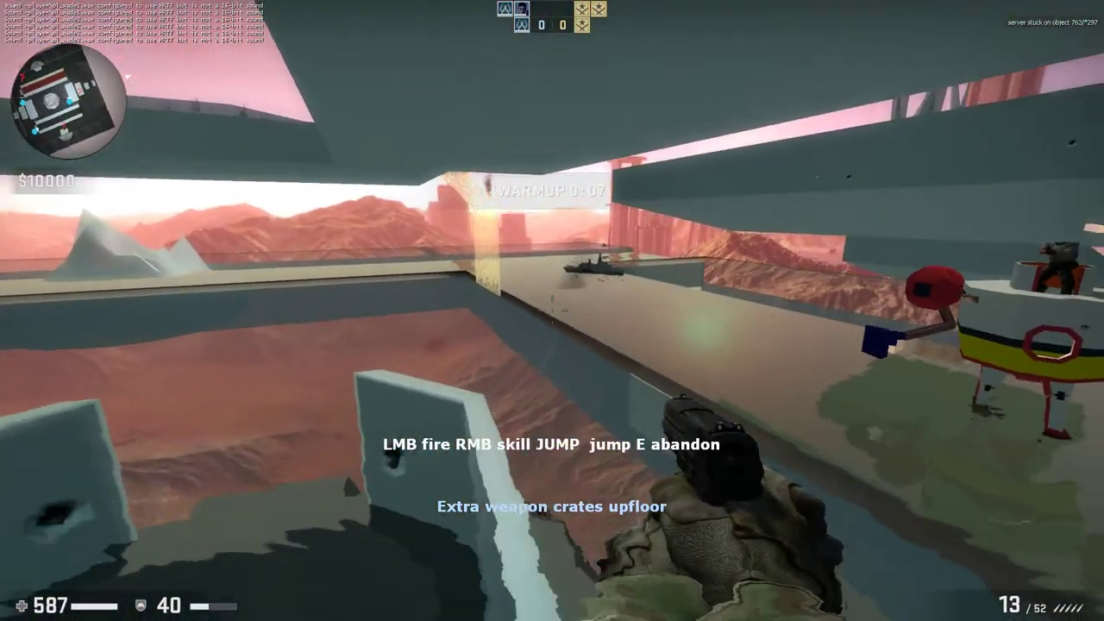
key(w)
key(a)
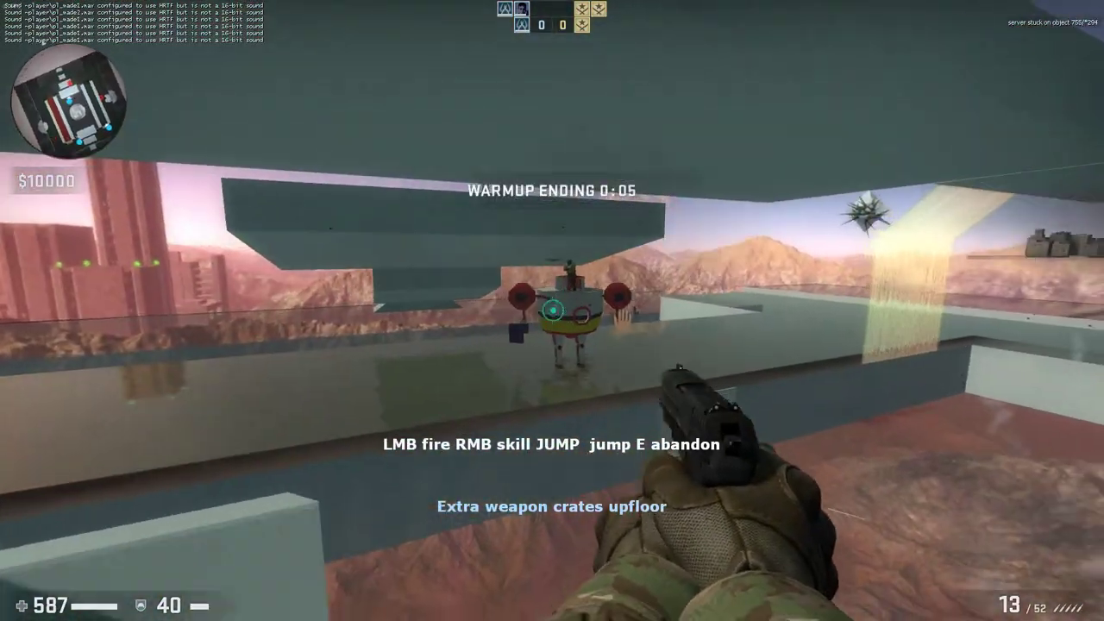
key(w)
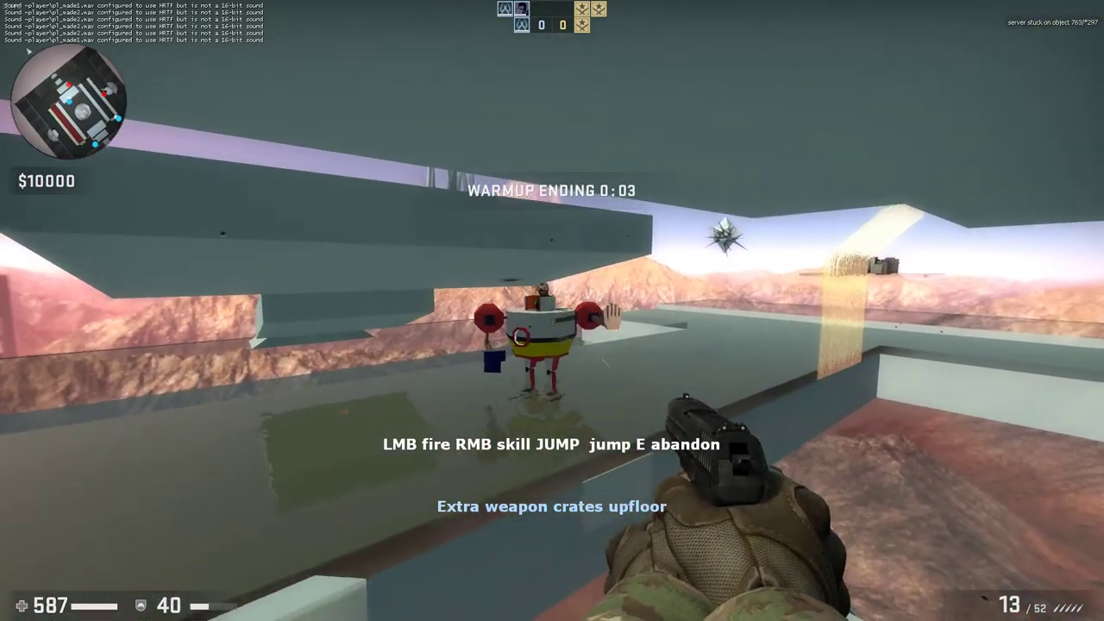
key(w)
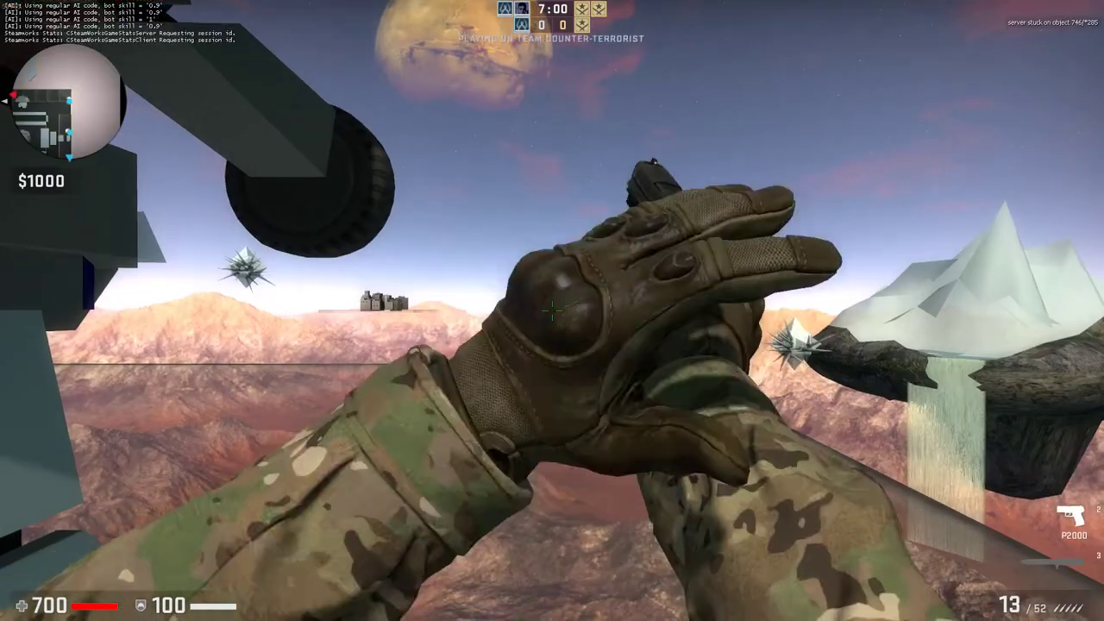
Switch from the Counter-Terrorist team to the Terrorists.
key(w)
key(m)
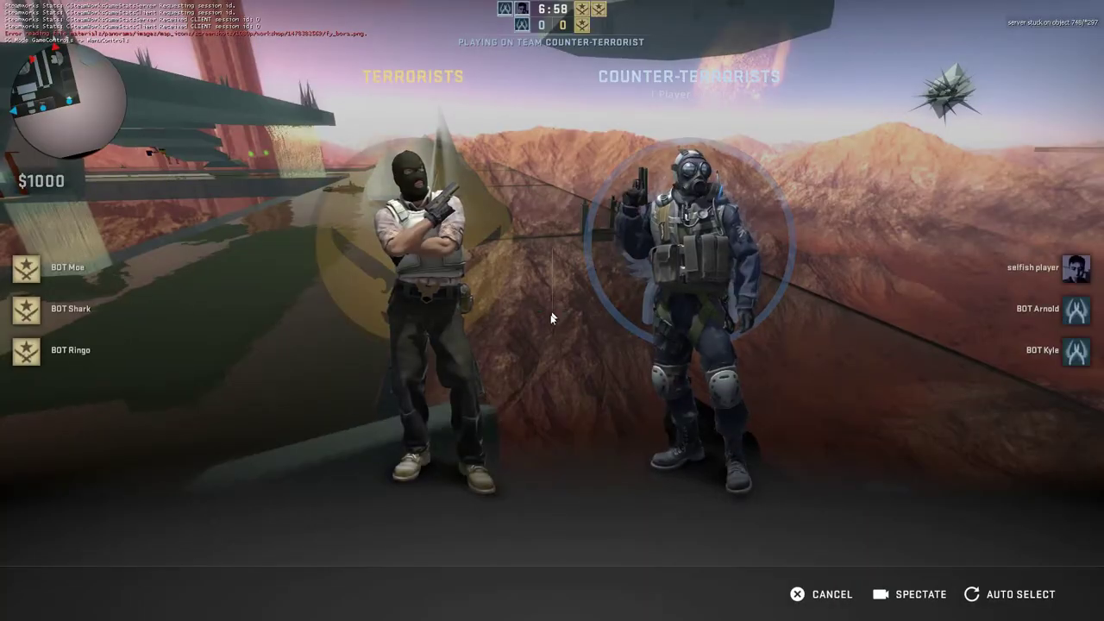
click(433, 252)
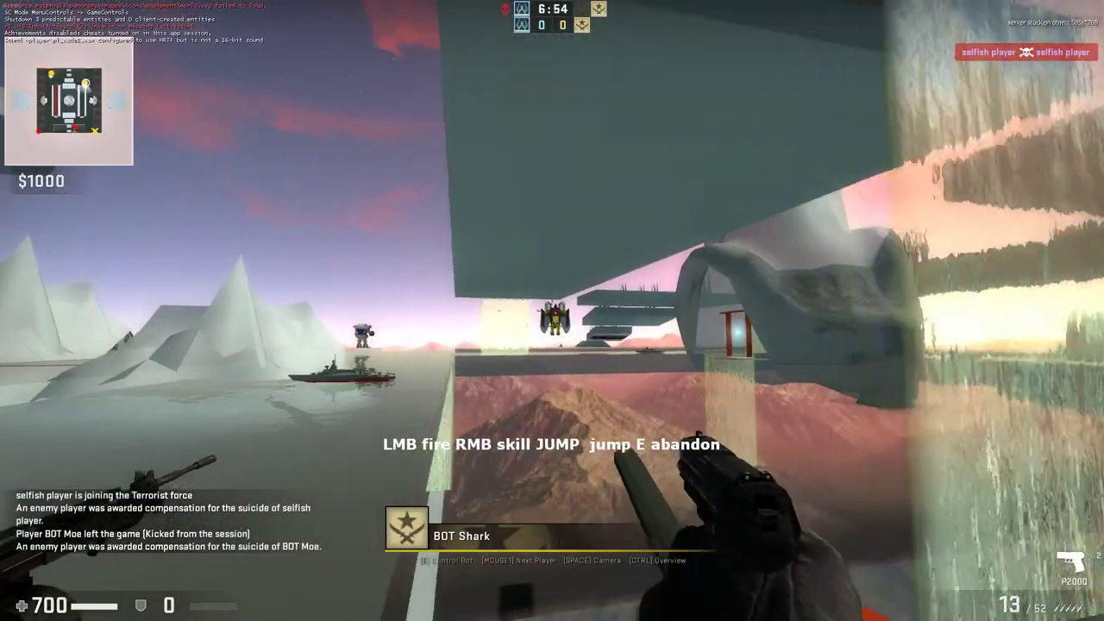
Kill the bots by running bot_kill in the developer console.
key(grave)
text(bot_kill)
key(Return)
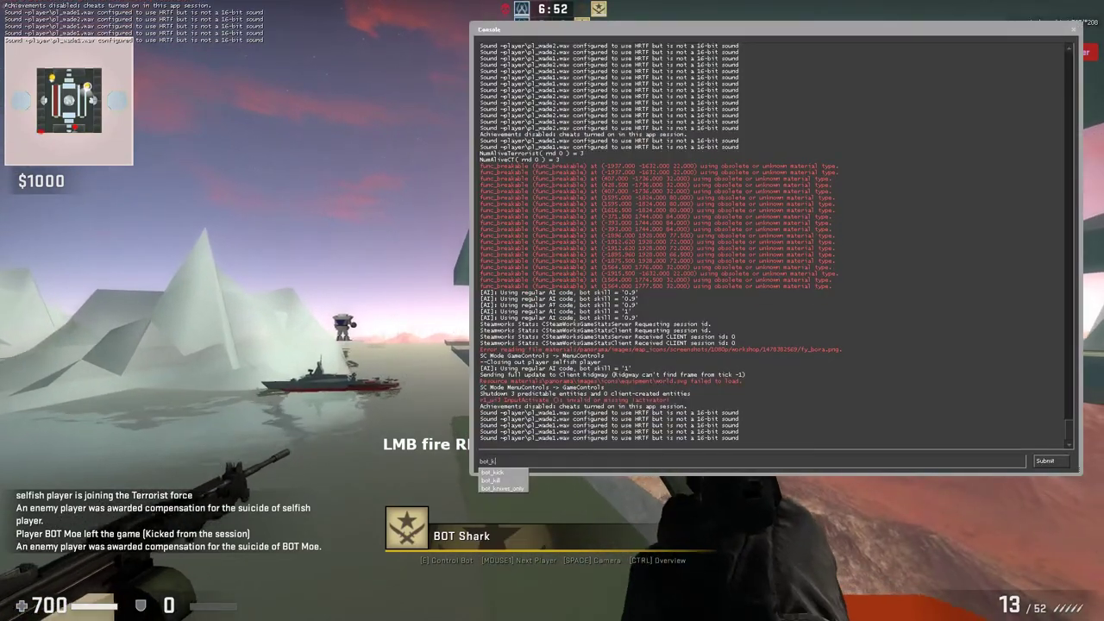
Run bot_kill in the developer console again, and pilot the Terrorist vehicle in the new round.
key(grave)
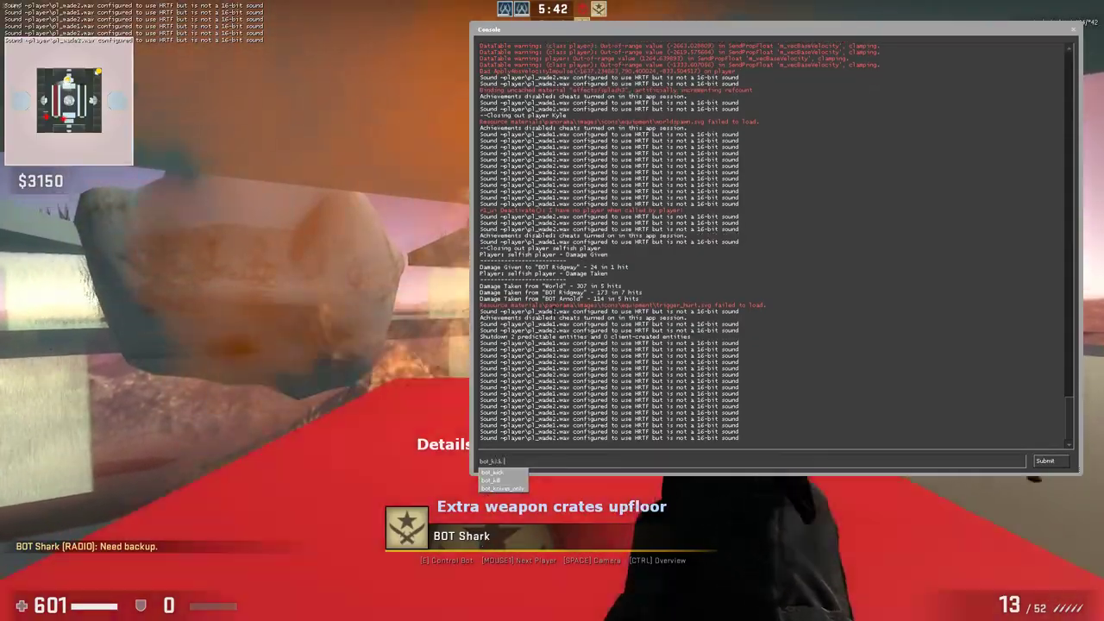
key(Return)
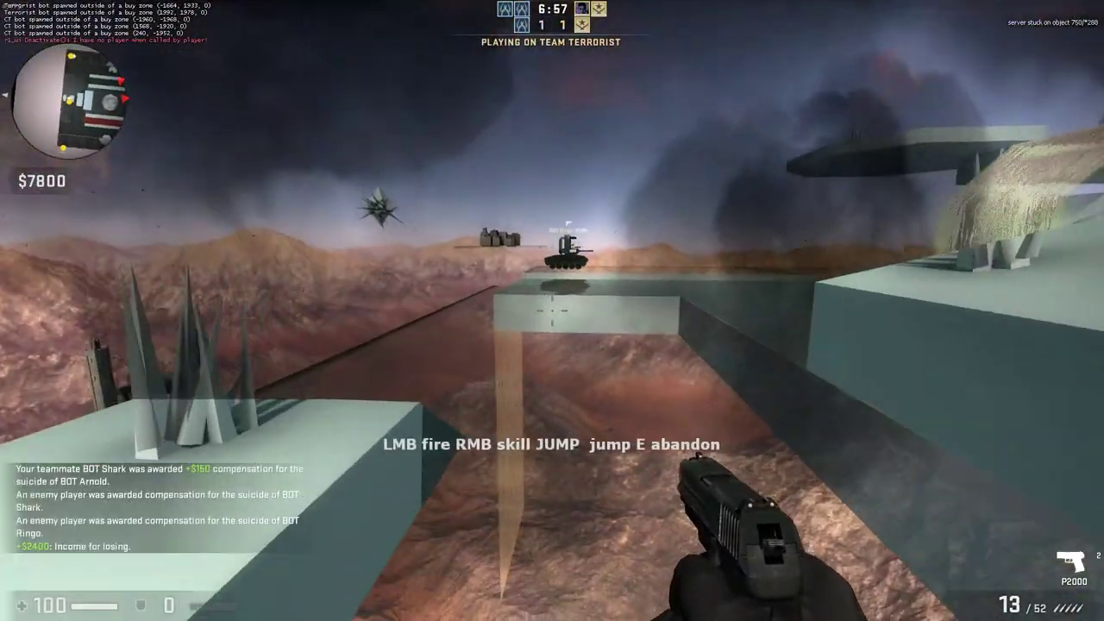
key(w)
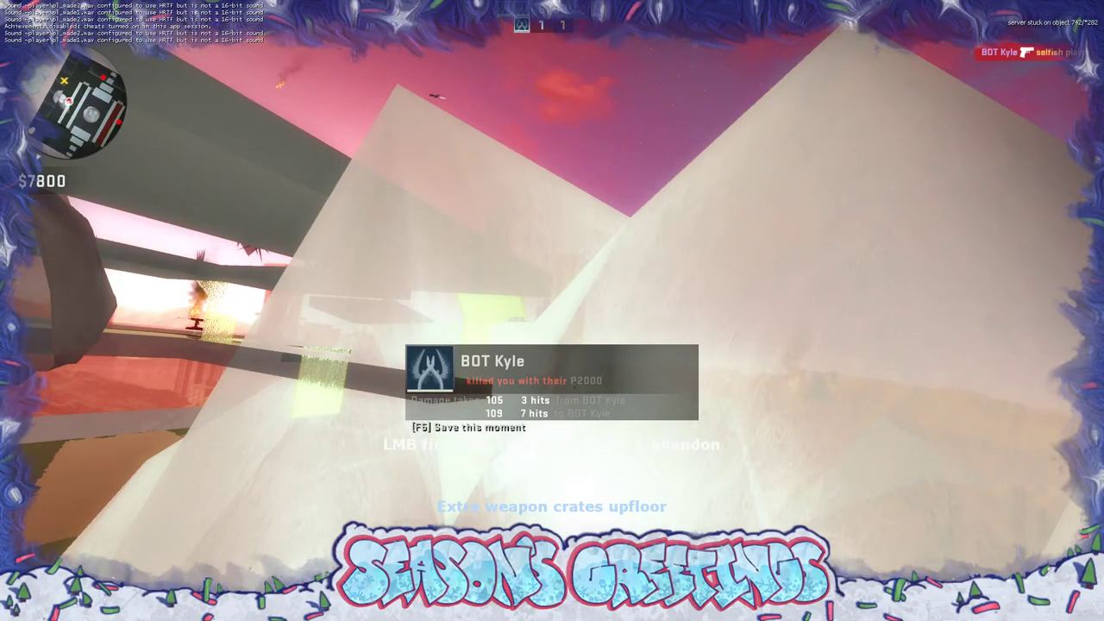
Switch to Hammer with missiletest.vmf open, and examine the anti-tank gun's entities from several angles in the 3D view.
key(super)
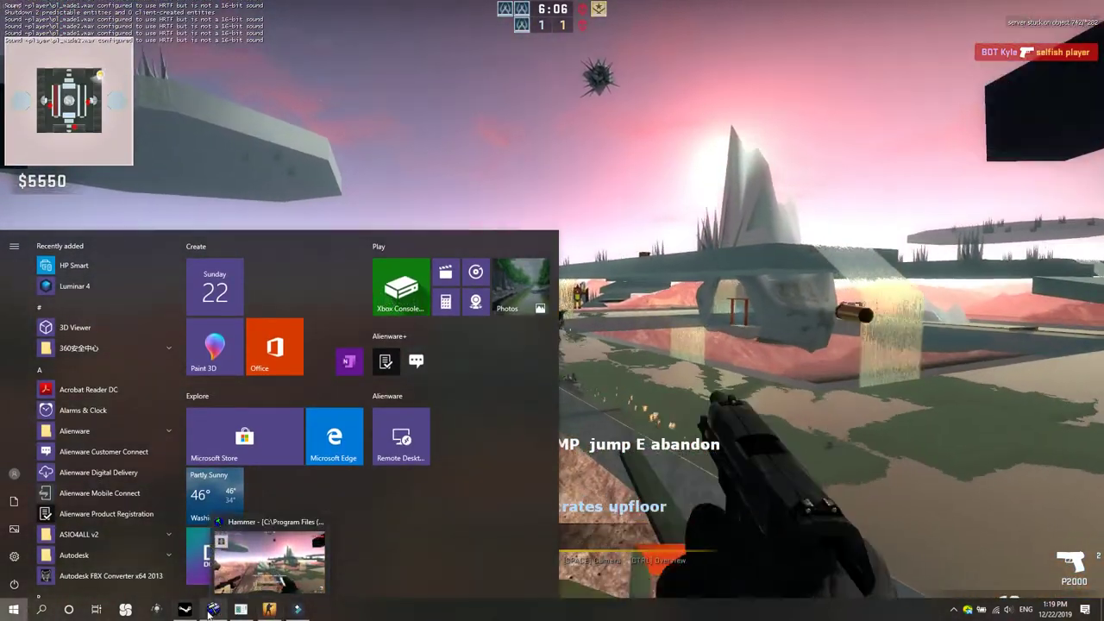
click(298, 609)
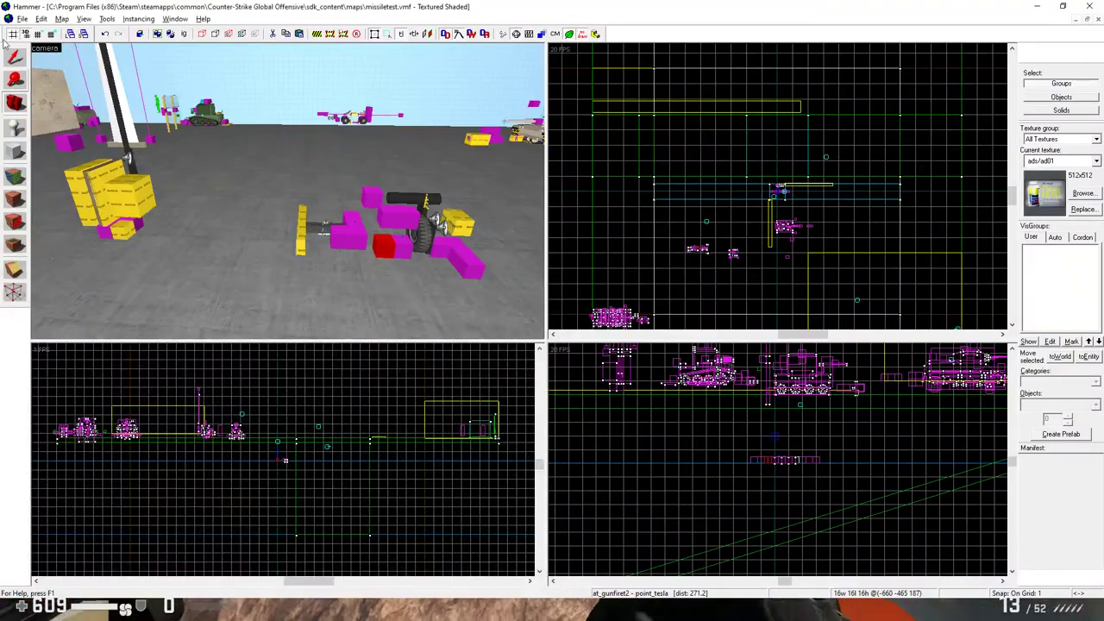
drag(296, 169, 288, 191)
key(s)
key(w)
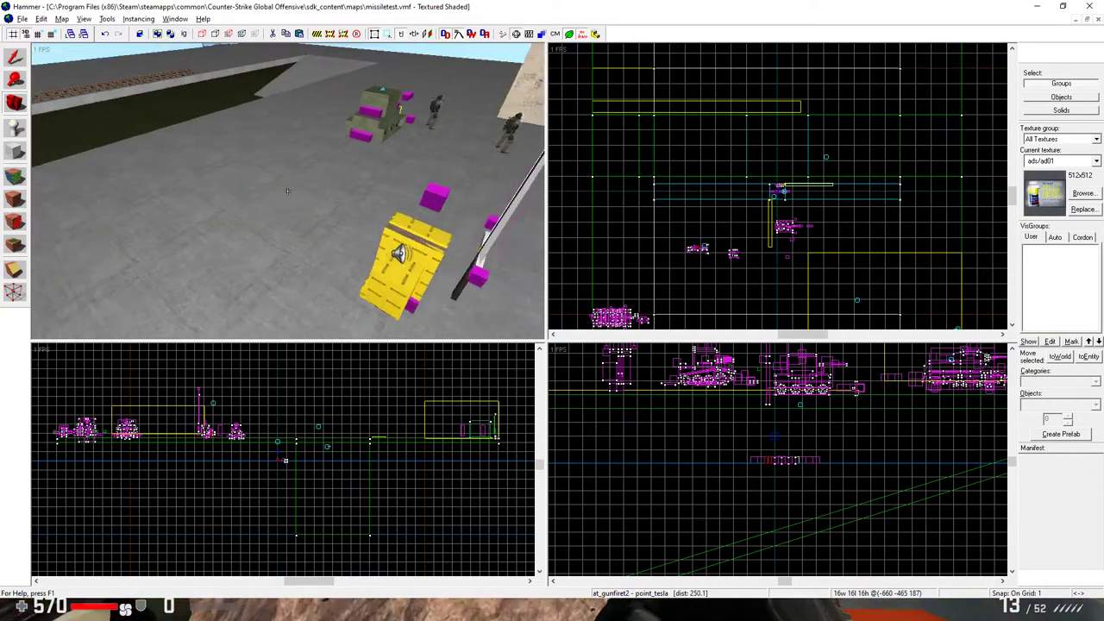
key(d)
key(w)
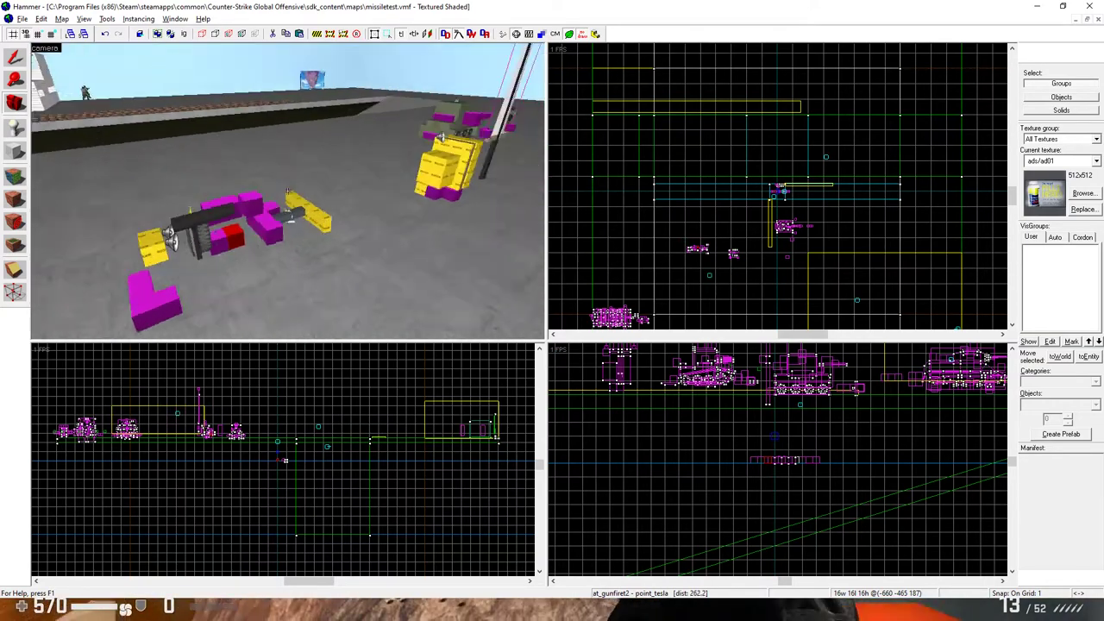
key(a)
key(z)
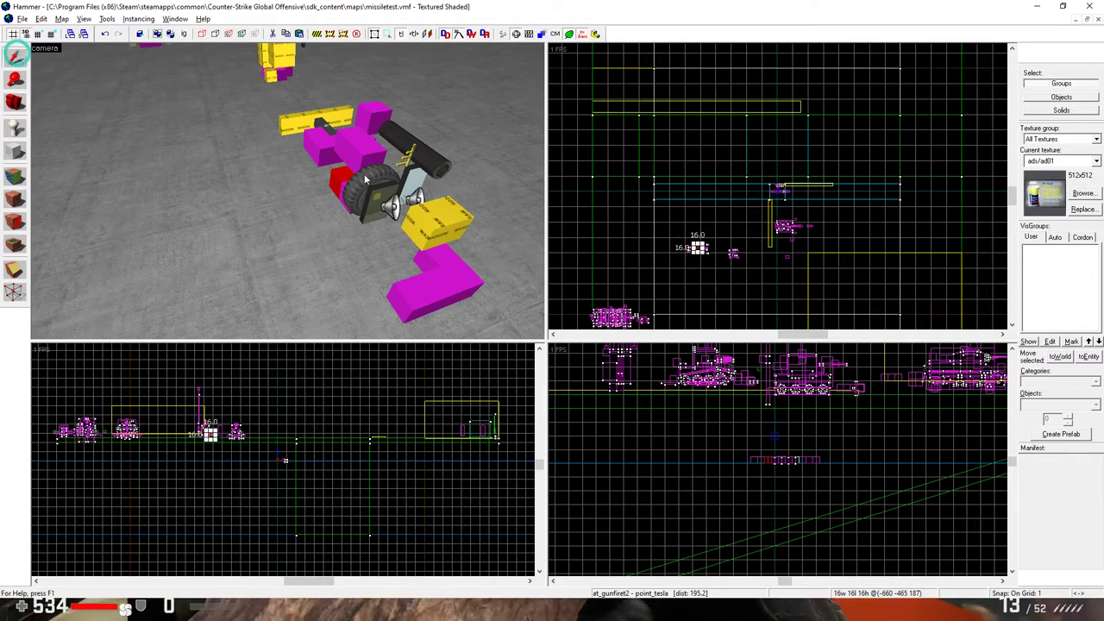
scroll(352, 179, down, 3)
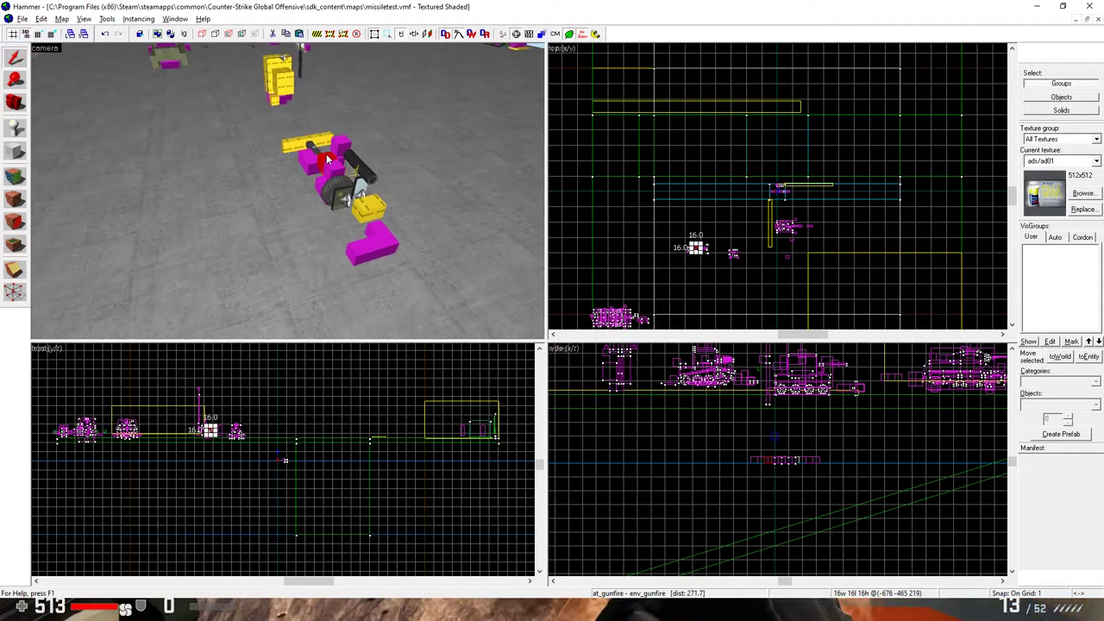
Examine the anti-tank gun's entities from the front, rear and close up in the 3D view.
key(w)
key(d)
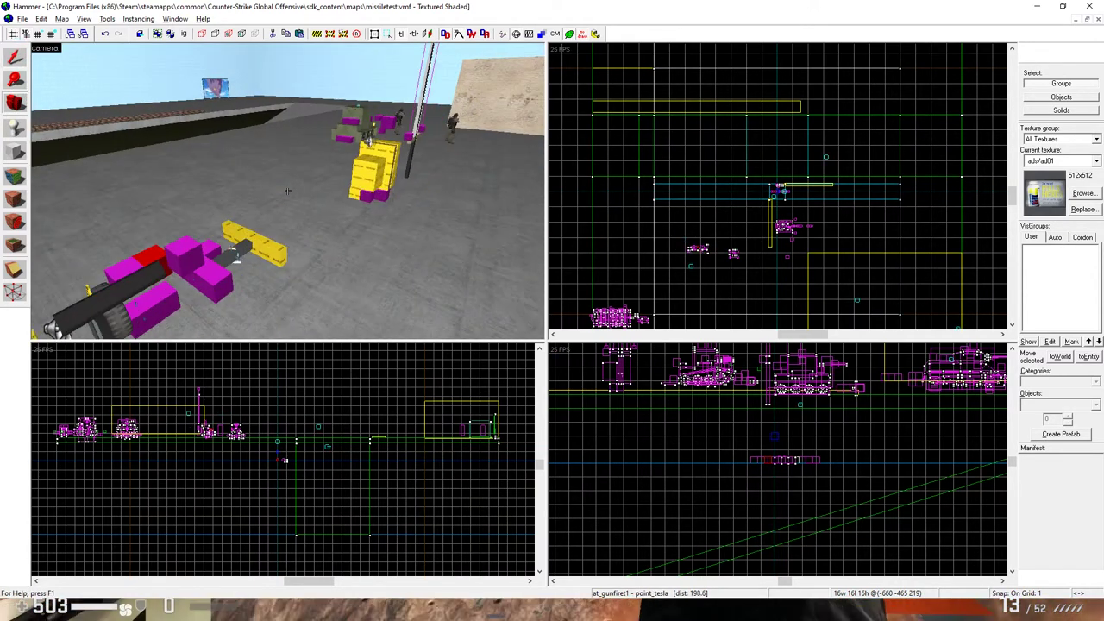
key(w)
key(a)
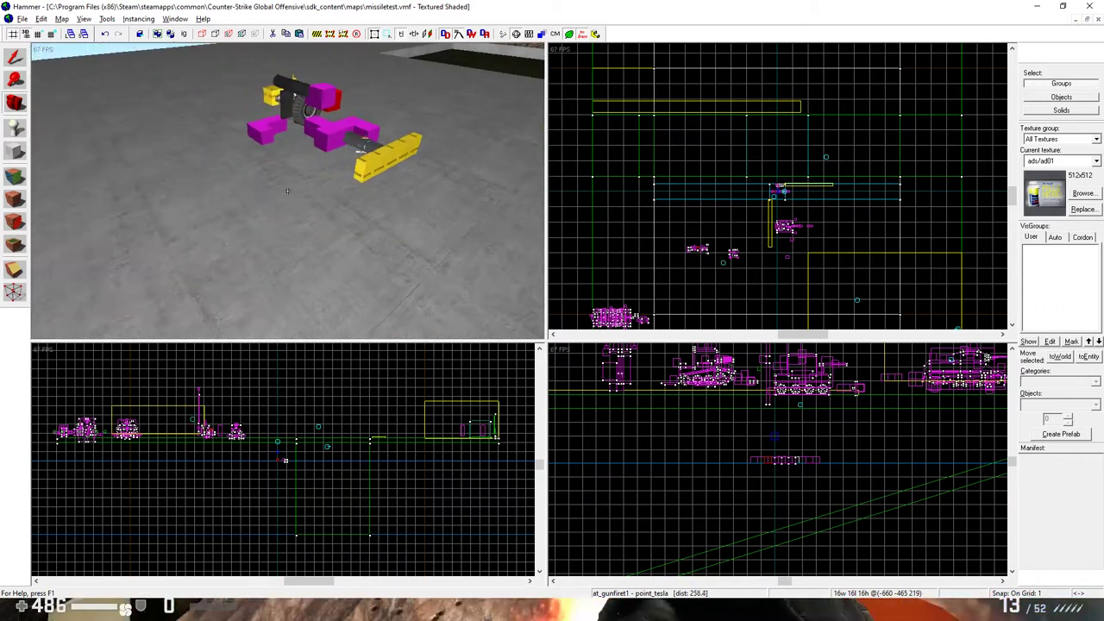
key(w)
key(a)
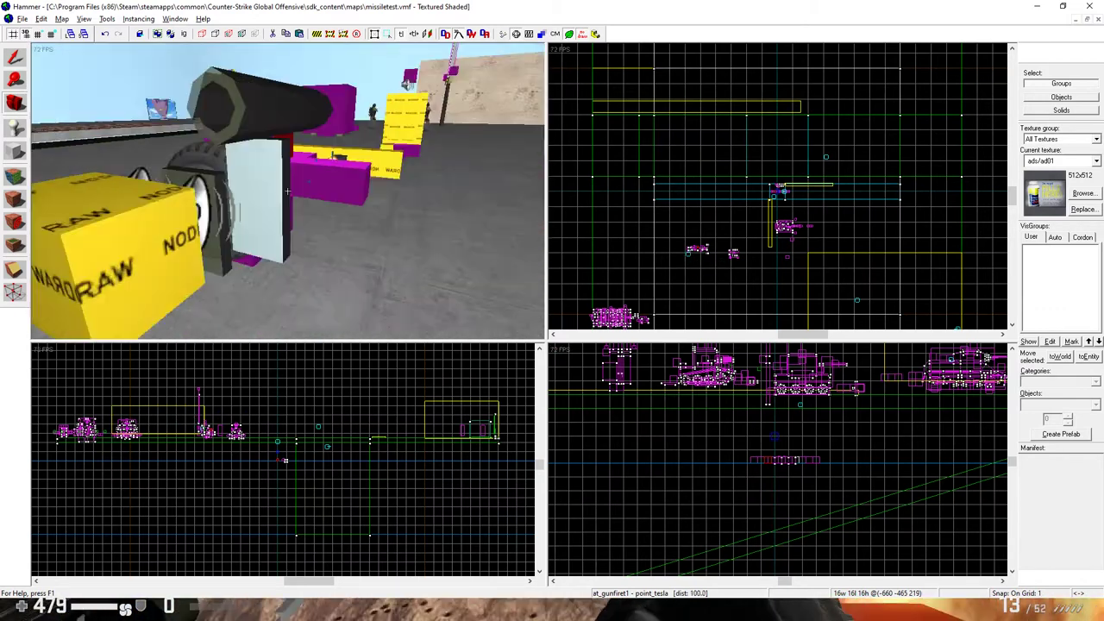
key(s)
key(z)
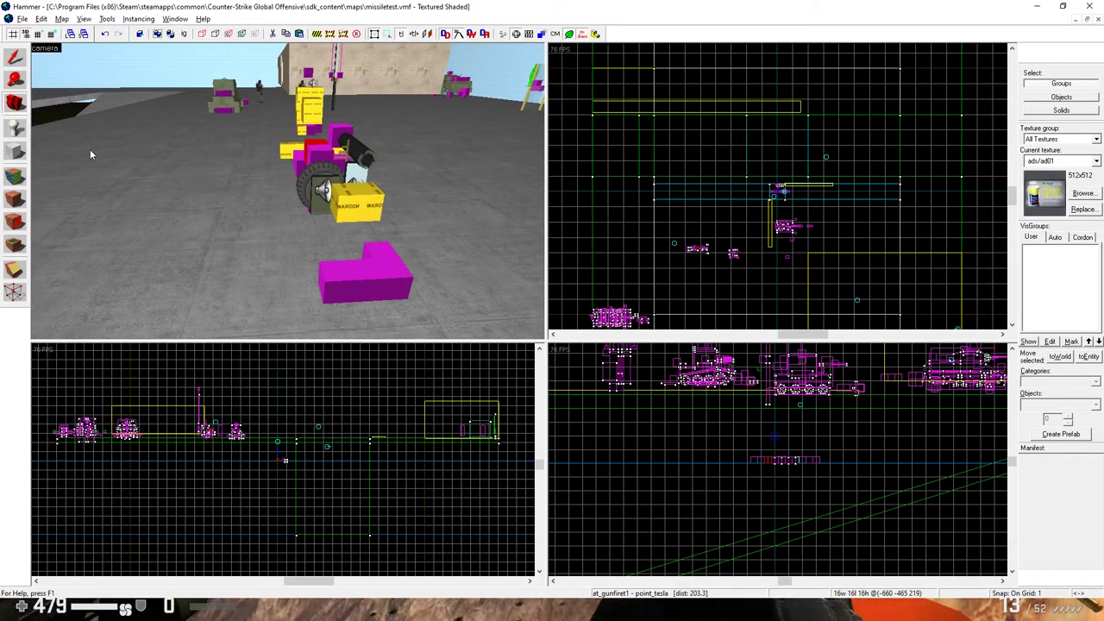
Close the running Counter-Strike: Global Offensive game and resume navigating Hammer's 3D view.
key(super)
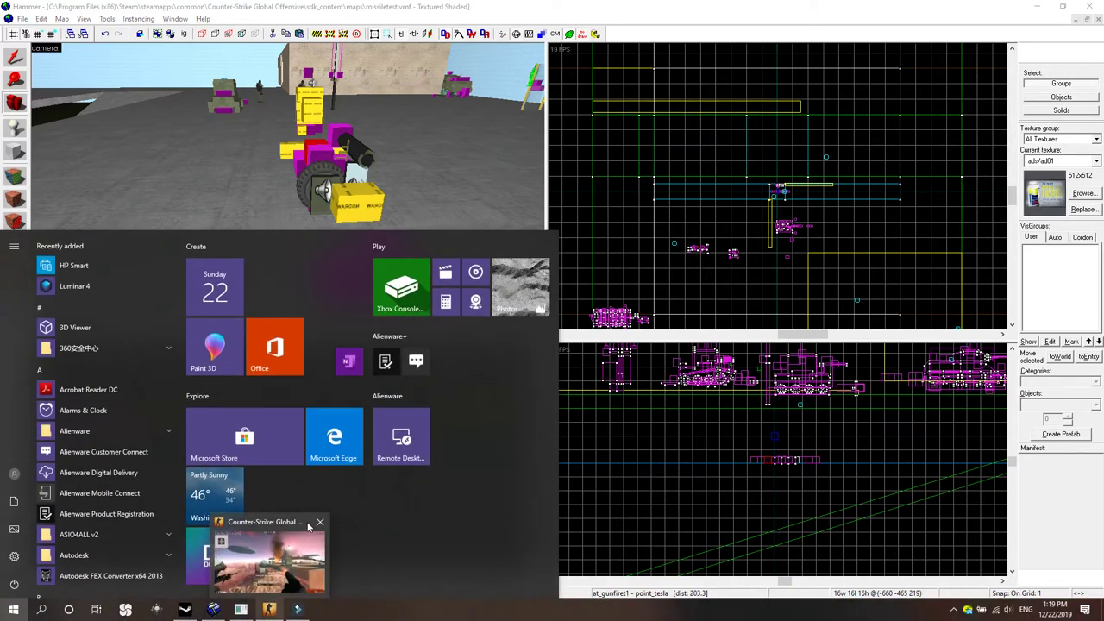
click(172, 204)
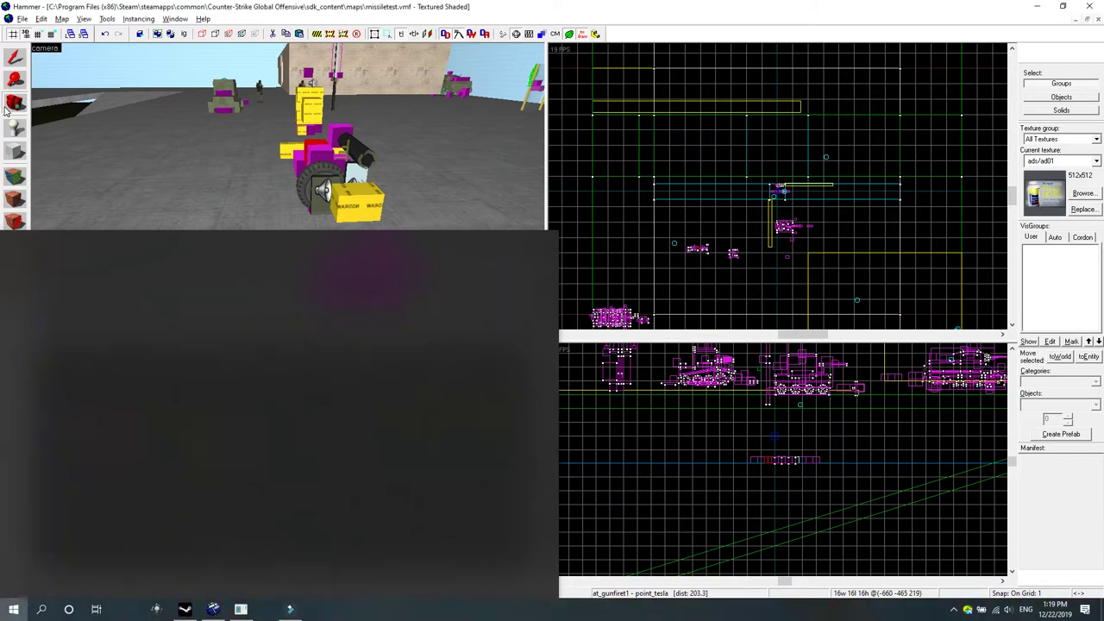
key(z)
key(a)
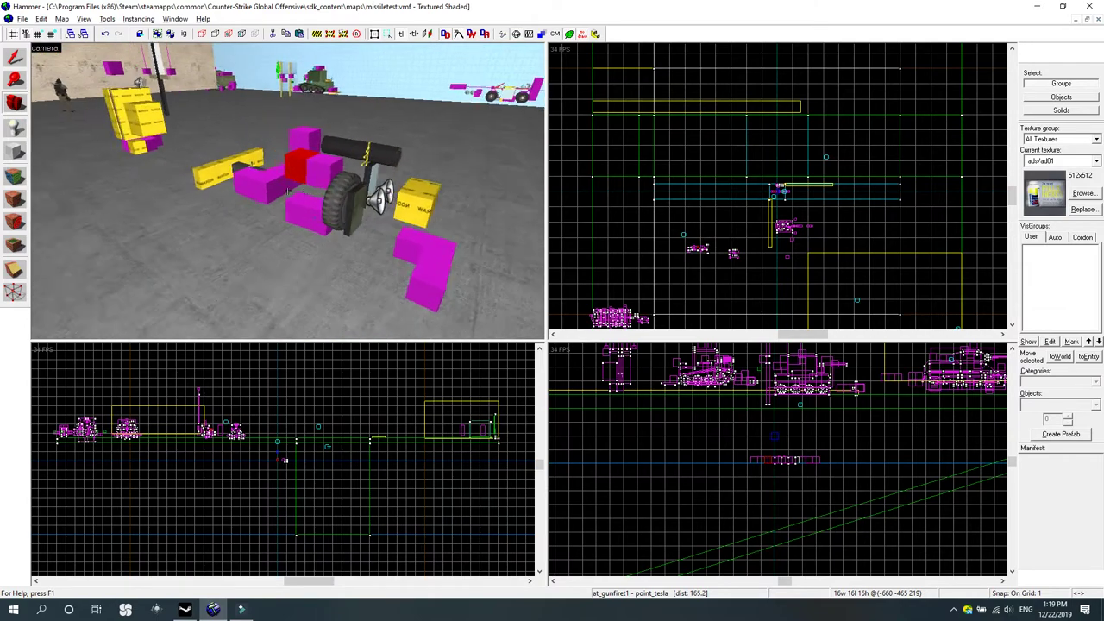
Inspect the anti-tank gun from both sides and above, and check the properties of the yellow trigger block behind its wheels.
key(d)
key(w)
key(d)
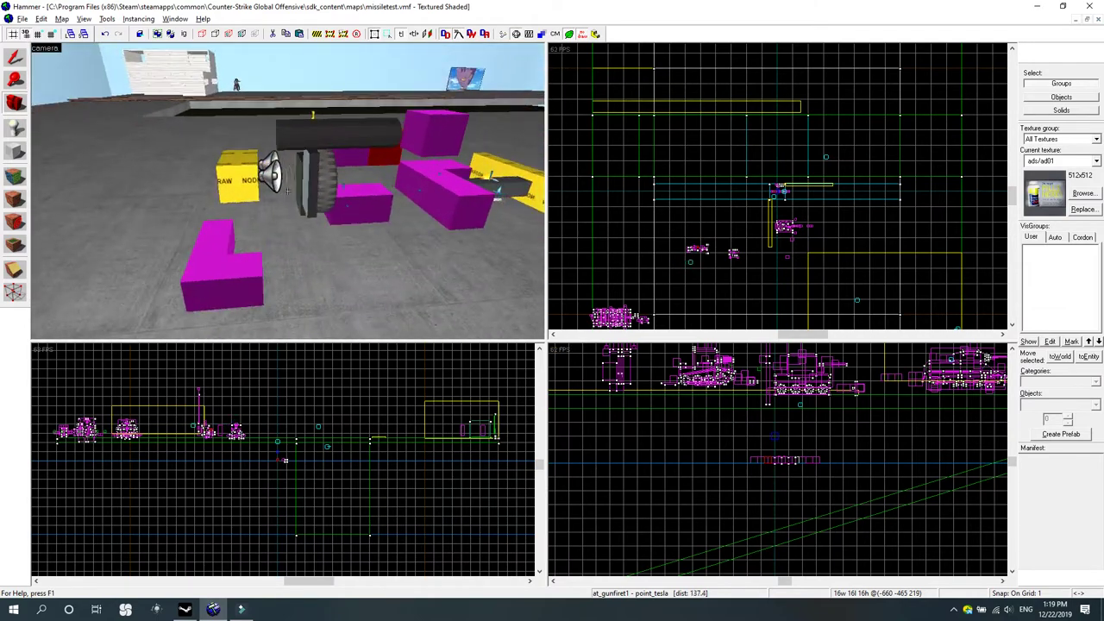
key(a)
key(s)
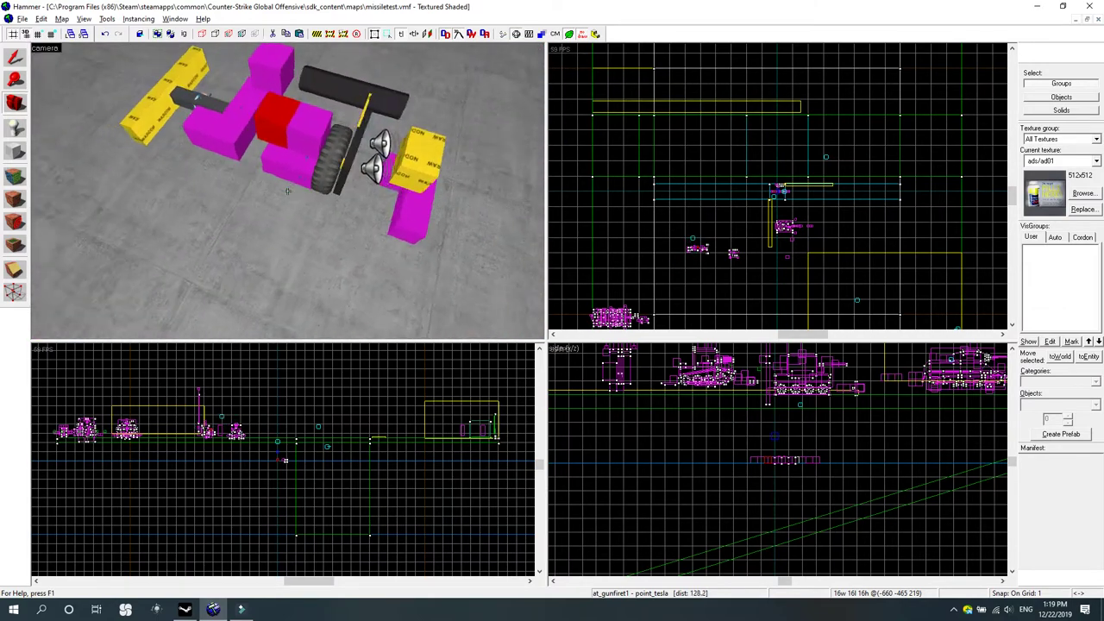
key(a)
key(z)
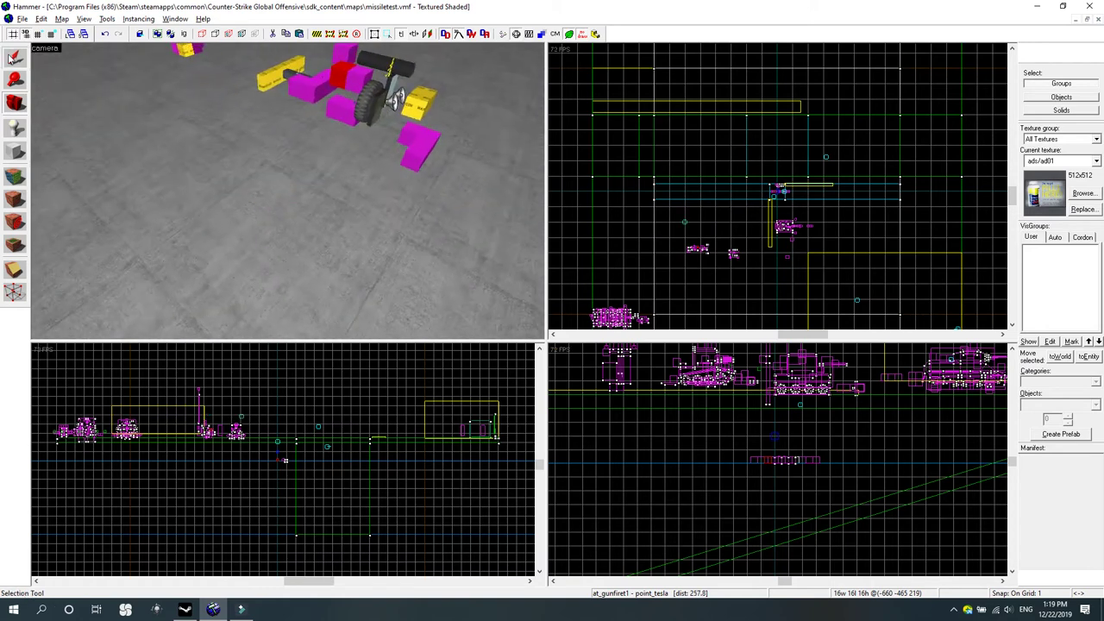
double_click(415, 106)
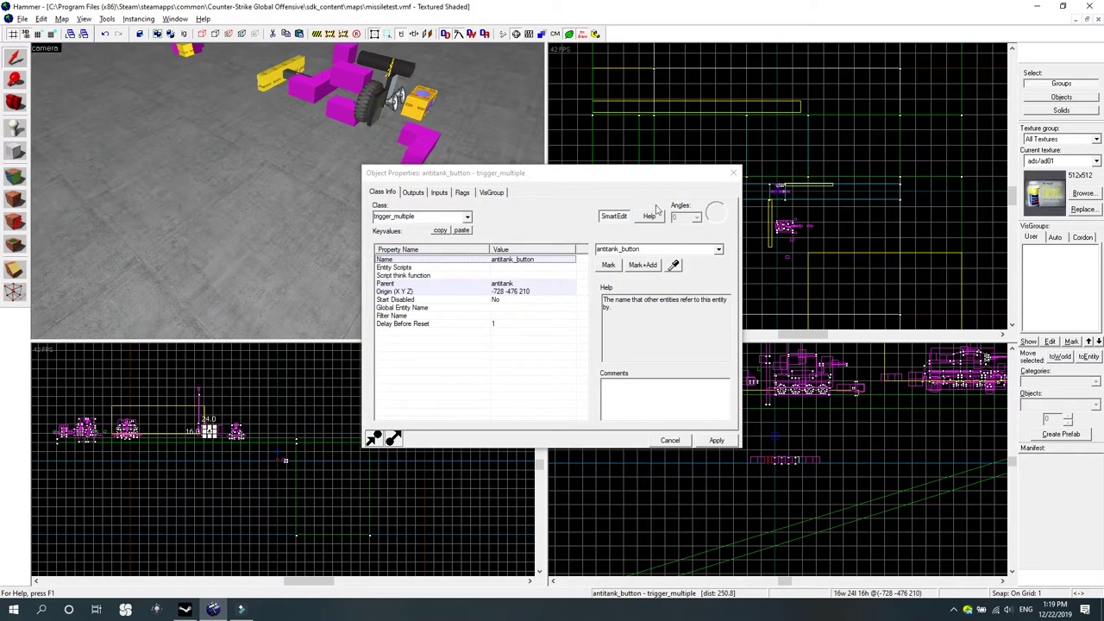
click(733, 175)
key(w)
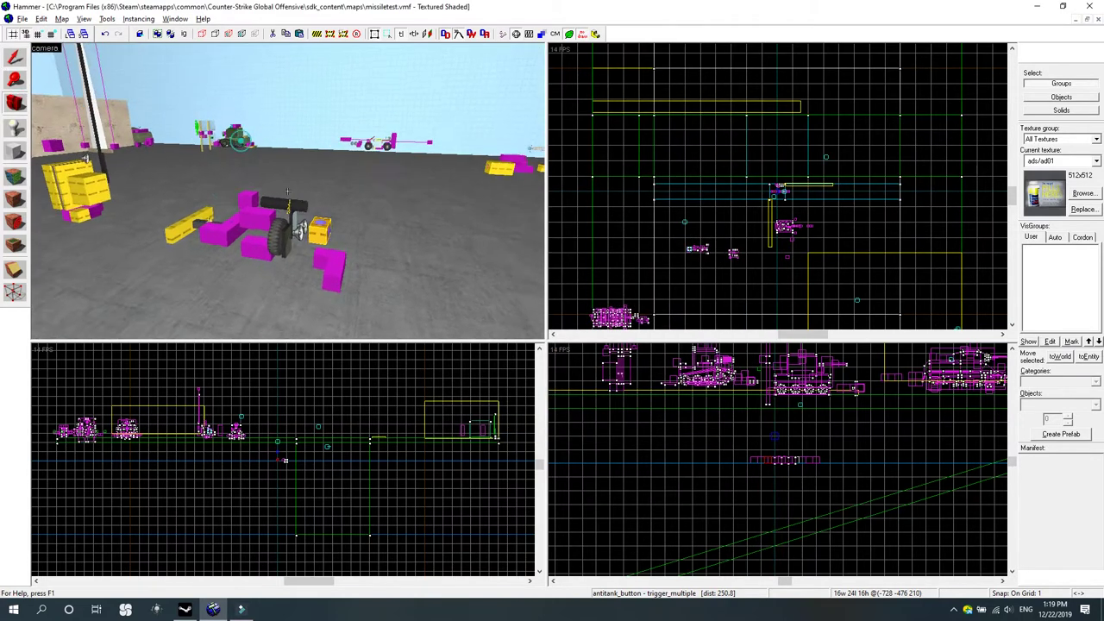
Examine the Name, Parent and Origin keyvalues of the antitank_button trigger_multiple.
double_click(327, 233)
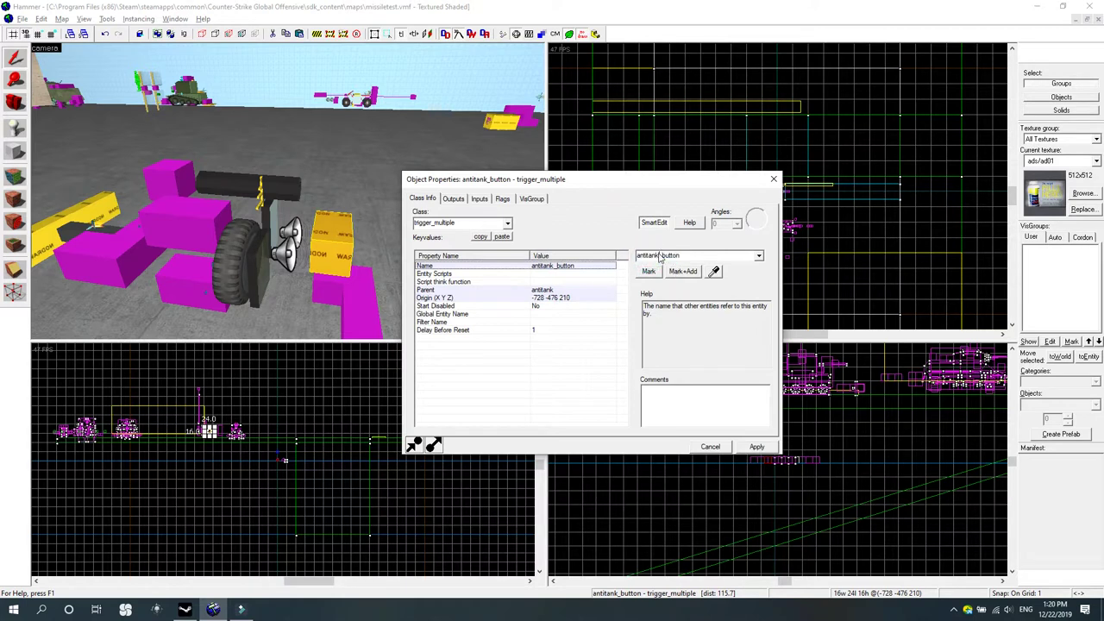
click(543, 291)
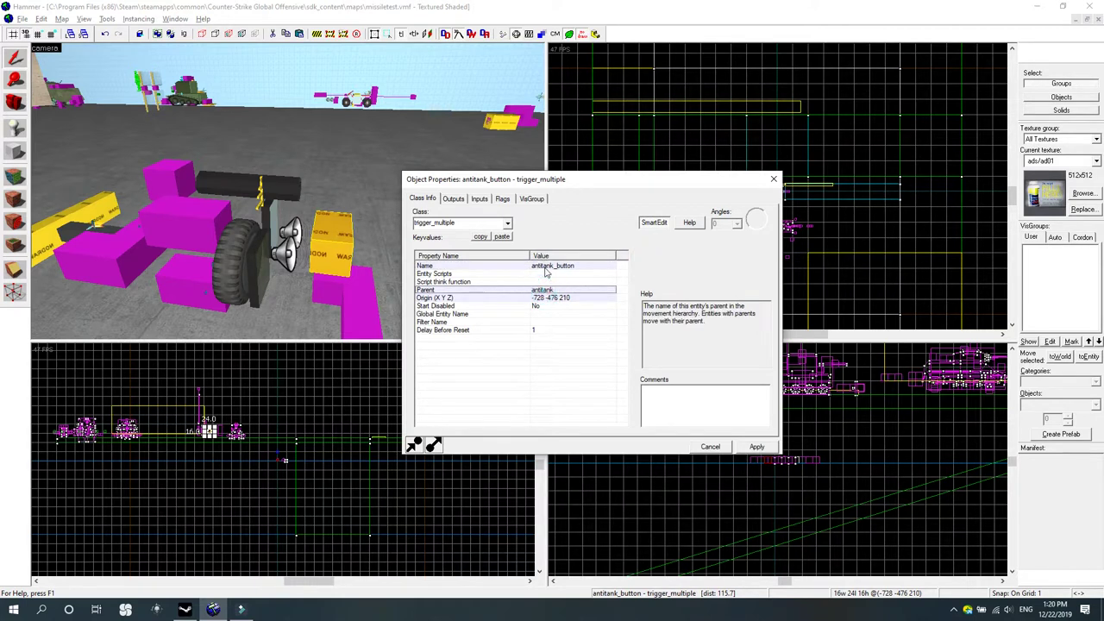
click(547, 266)
click(555, 290)
click(552, 267)
click(562, 291)
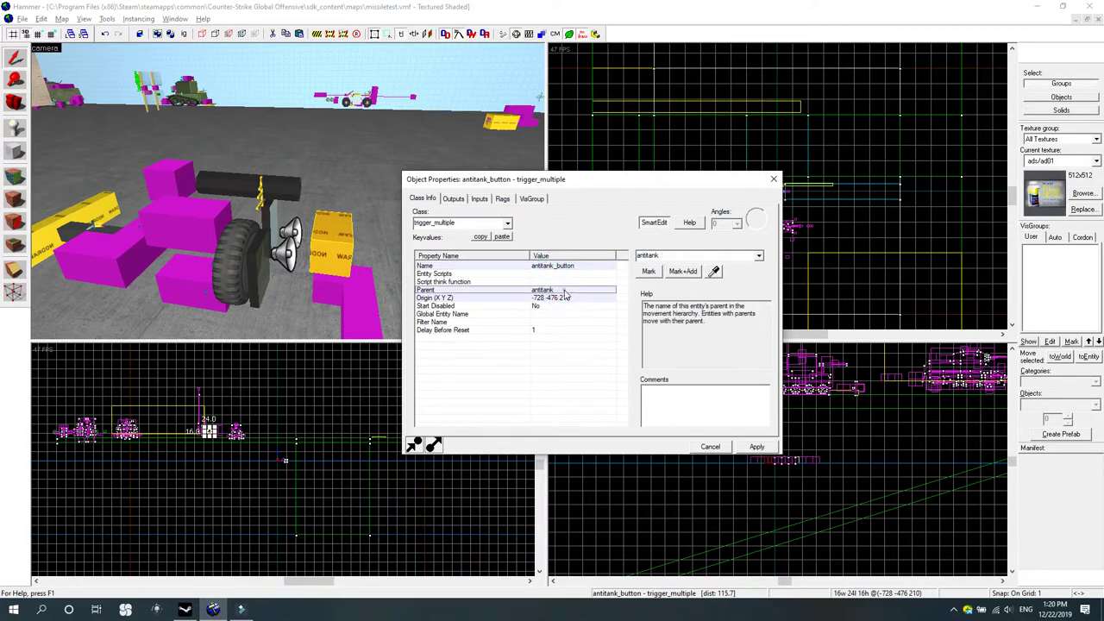
click(564, 297)
click(558, 267)
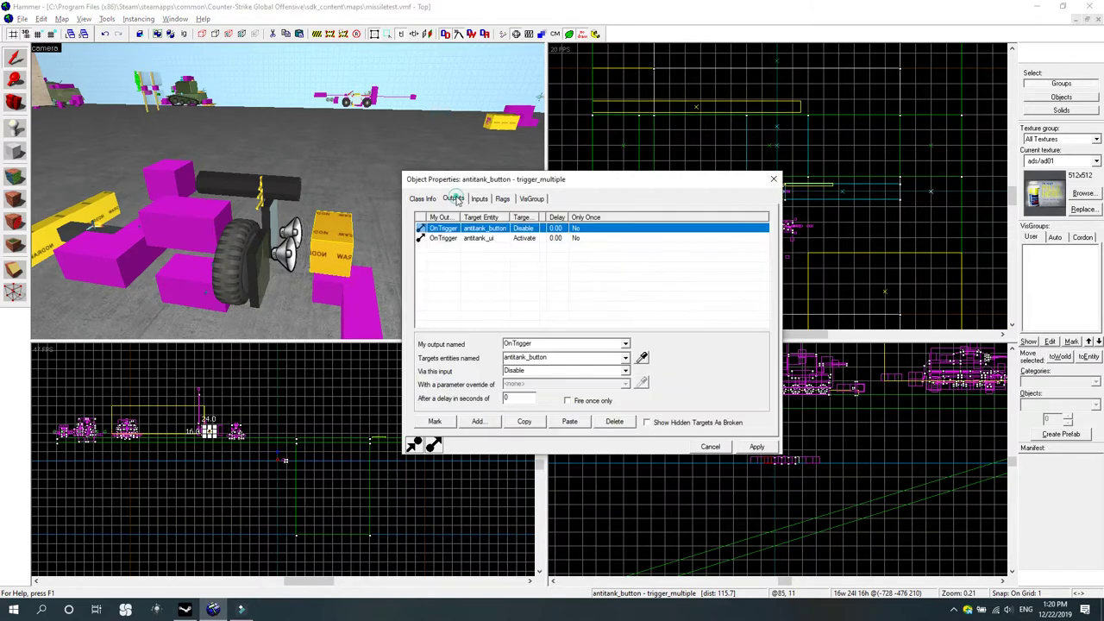
Change the target entity of antitank_button's OnTrigger Disable output to !self.
click(453, 198)
click(456, 238)
click(457, 227)
double_click(559, 357)
text(lse)
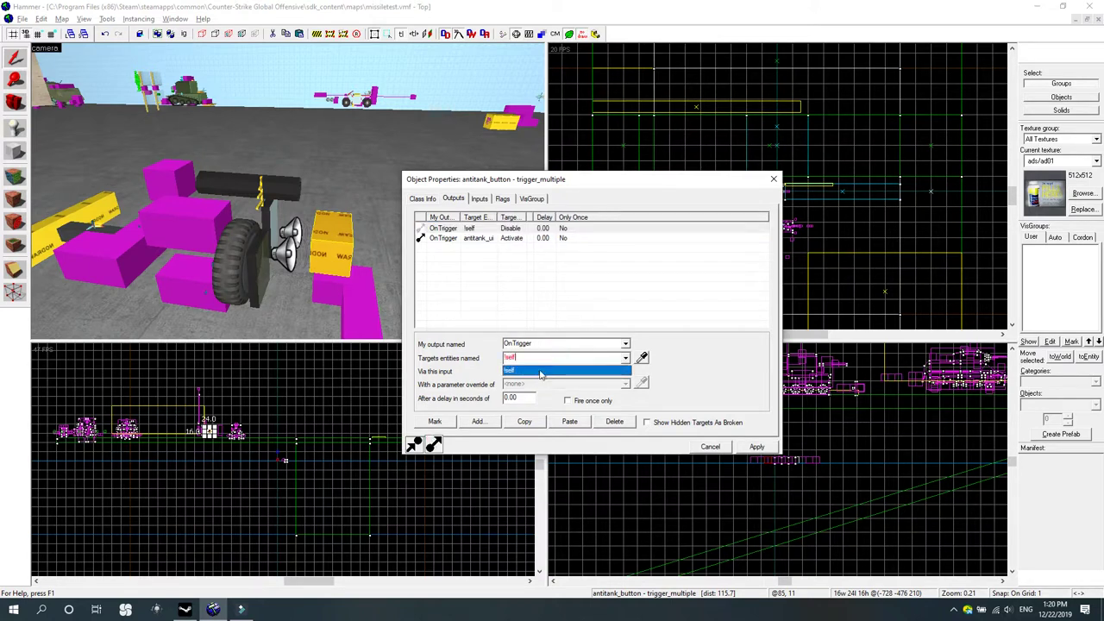
click(538, 370)
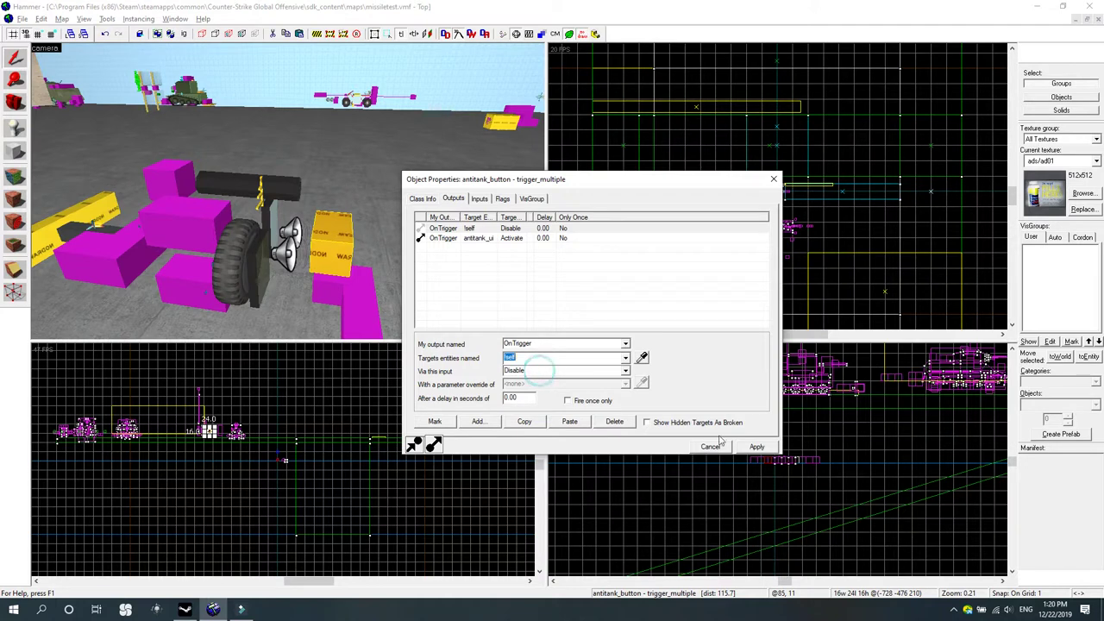
Examine antitank_button's OnTrigger output that activates antitank_ui, moving the properties dialog clear of the top view.
click(497, 239)
double_click(532, 358)
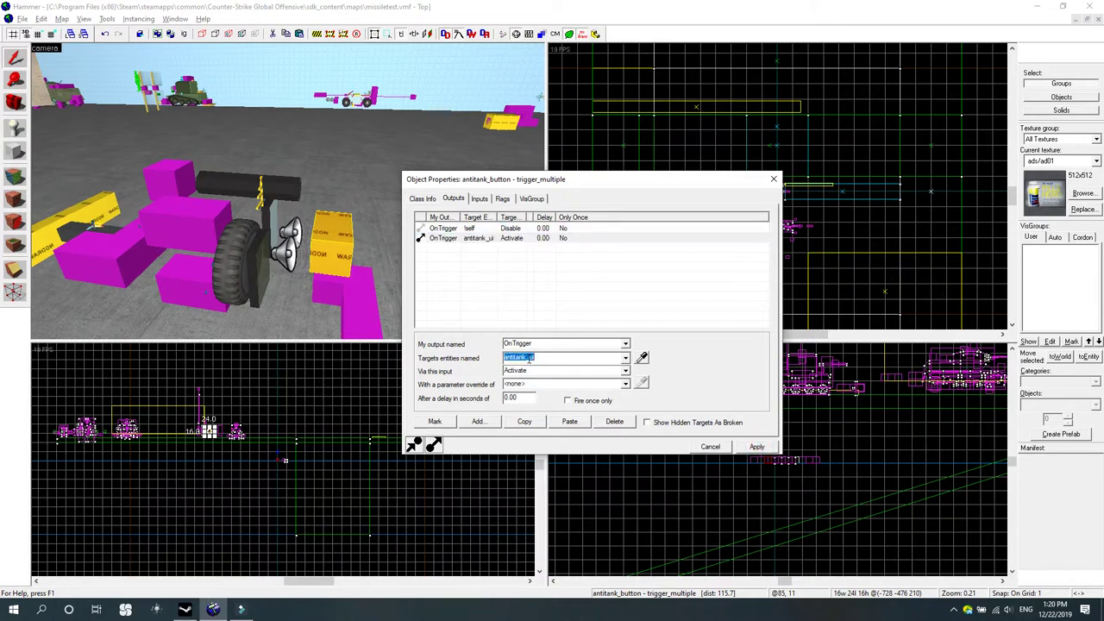
click(545, 360)
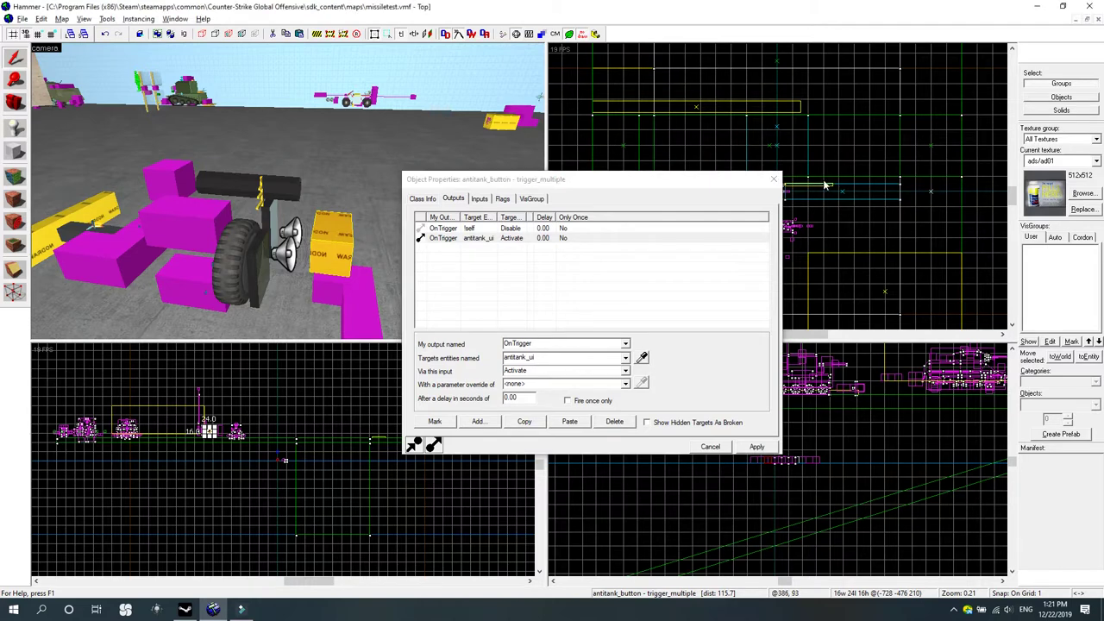
drag(552, 180, 411, 205)
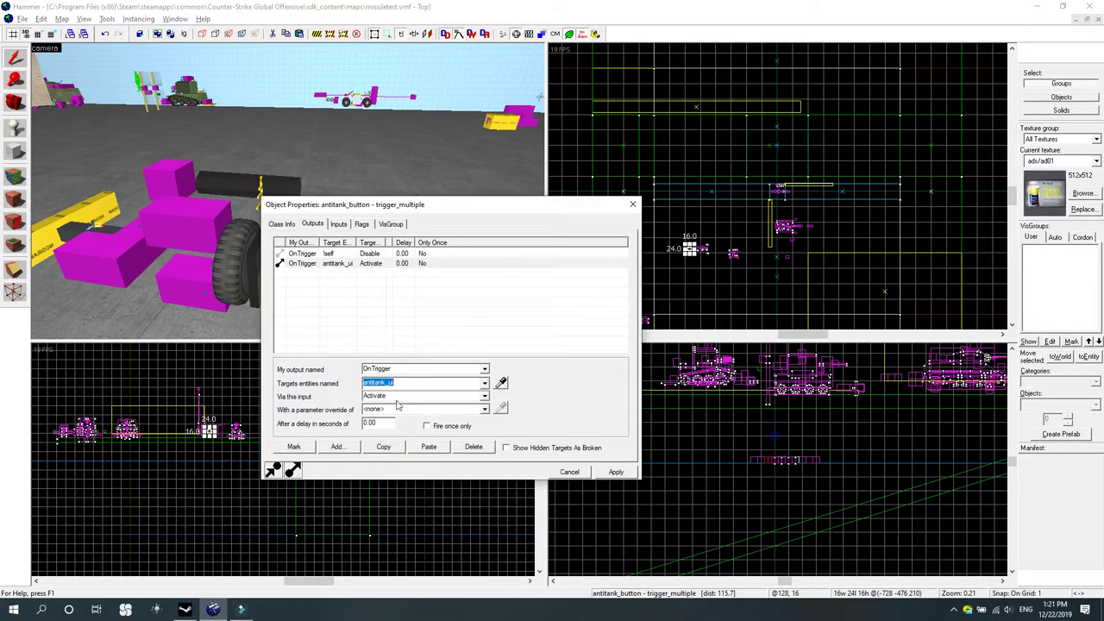
click(633, 186)
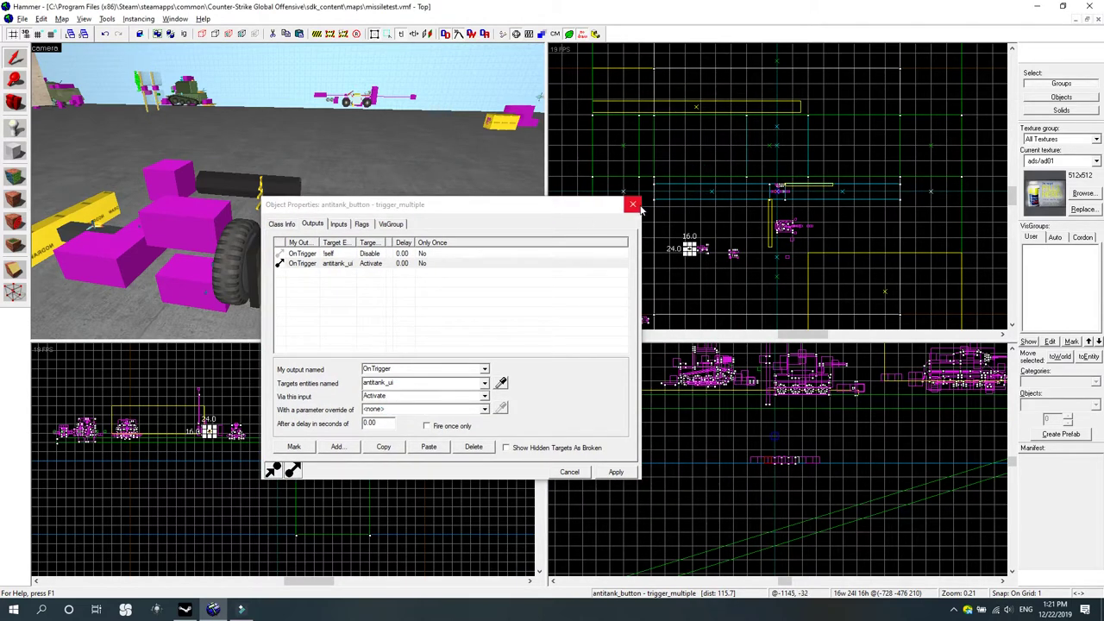
Compare antitank_button's two OnTrigger outputs, Disable on !self and Activate on antitank_ui.
click(375, 264)
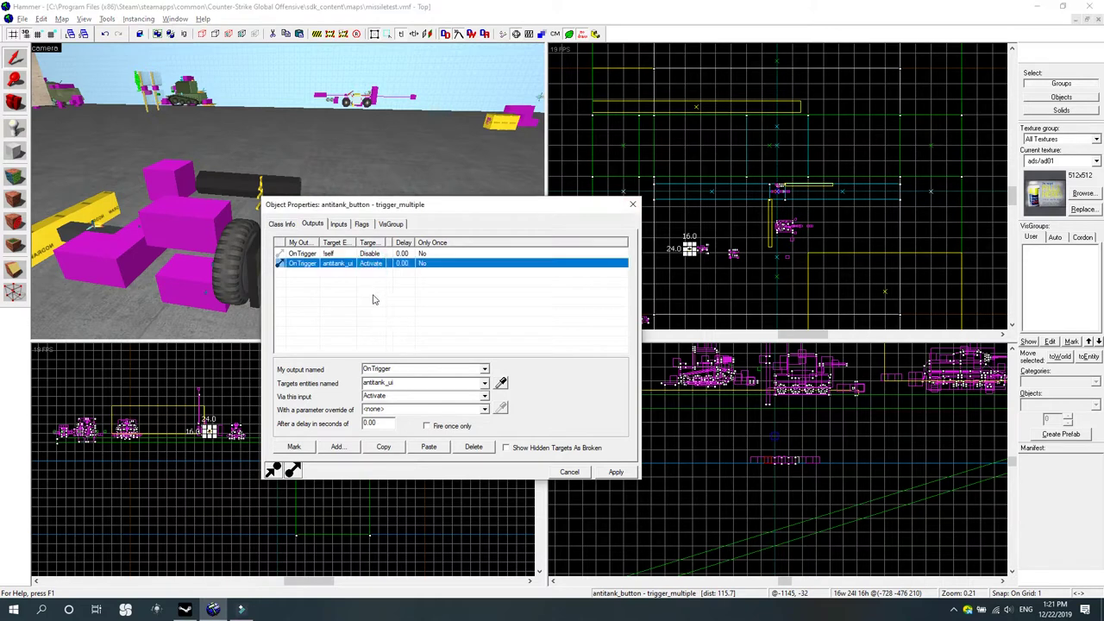
click(367, 254)
click(362, 264)
click(362, 254)
click(362, 264)
click(369, 253)
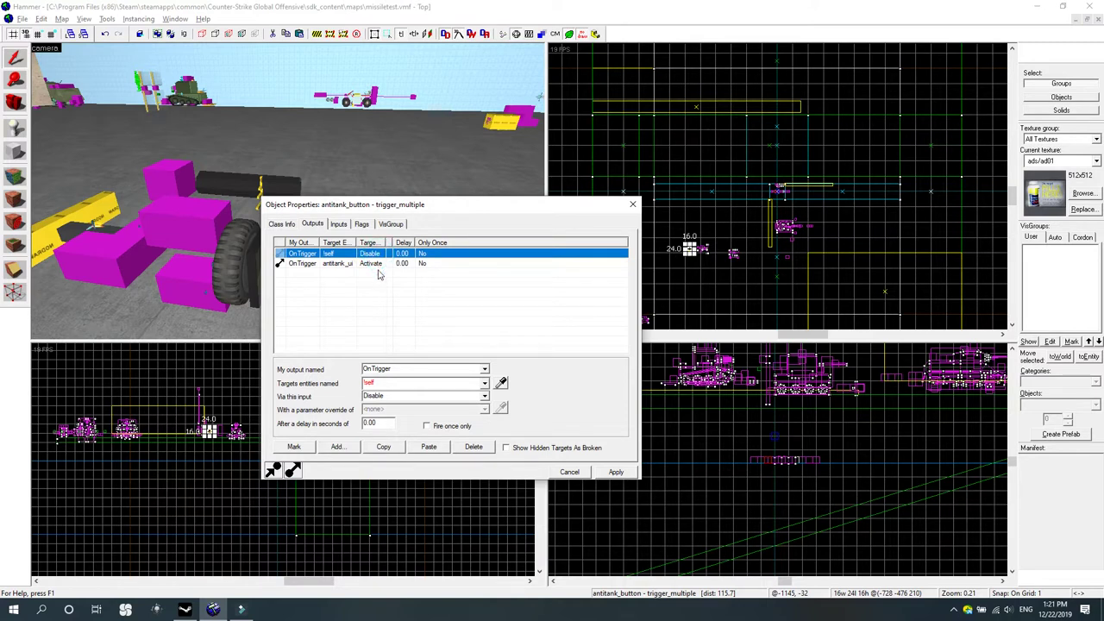
click(376, 264)
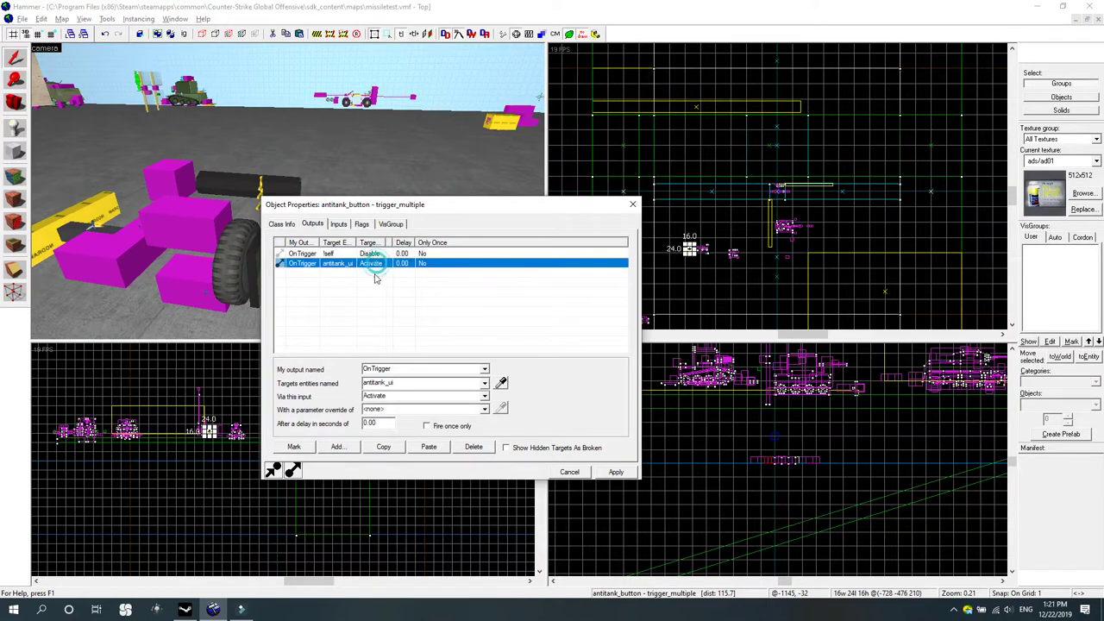
Mark the antitank_ui game_ui entity from the Activate output, and review its class info and list of outputs.
click(294, 447)
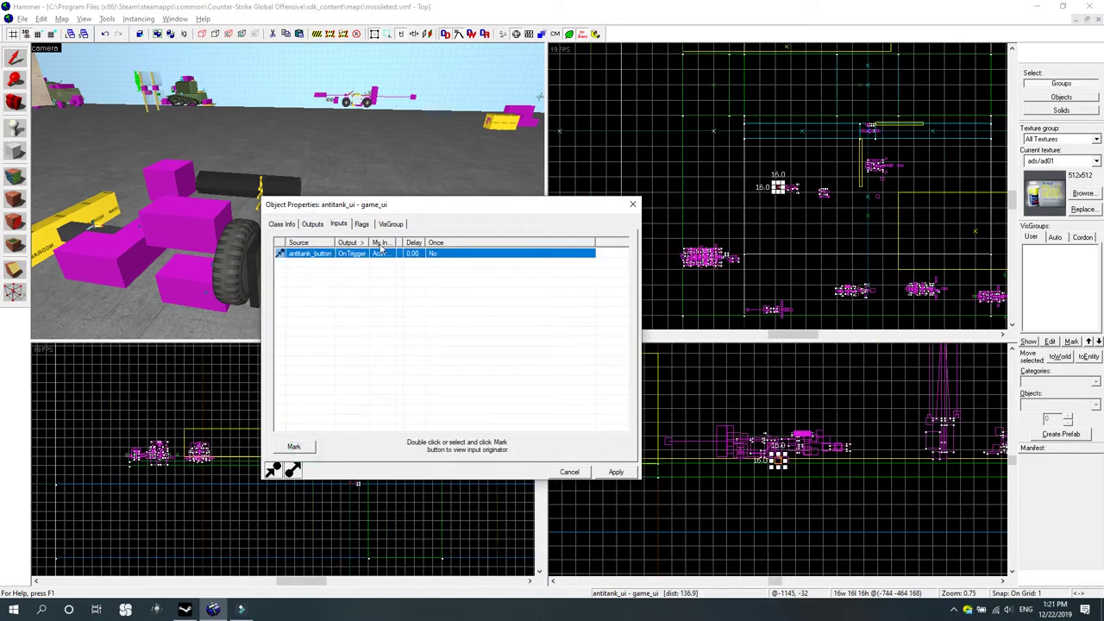
click(291, 224)
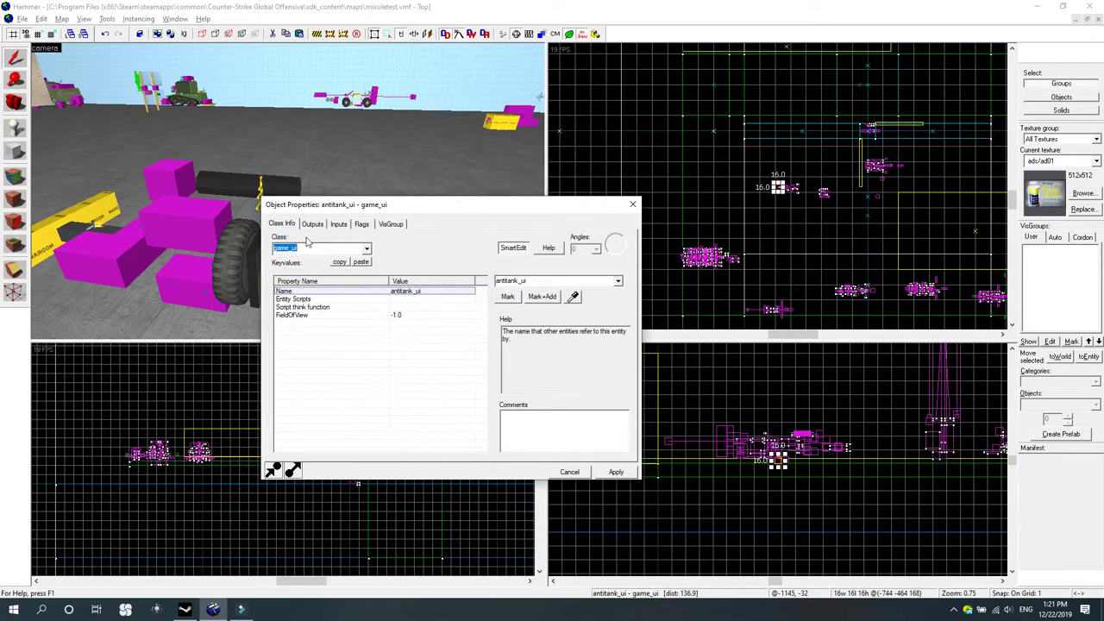
click(314, 224)
scroll(489, 297, down, 1)
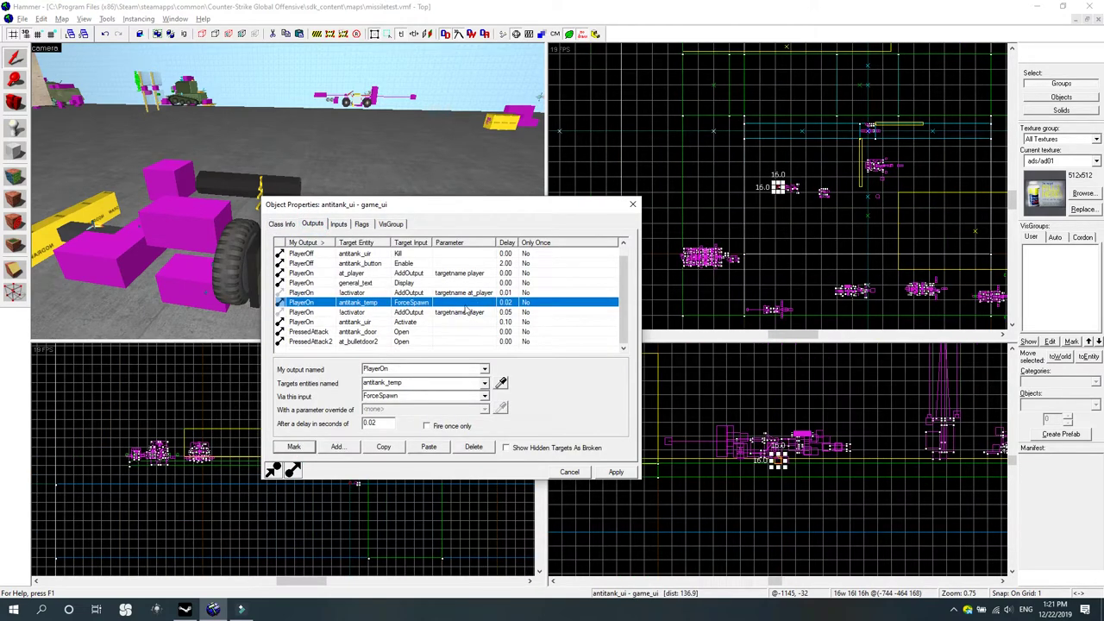
scroll(362, 312, up, 1)
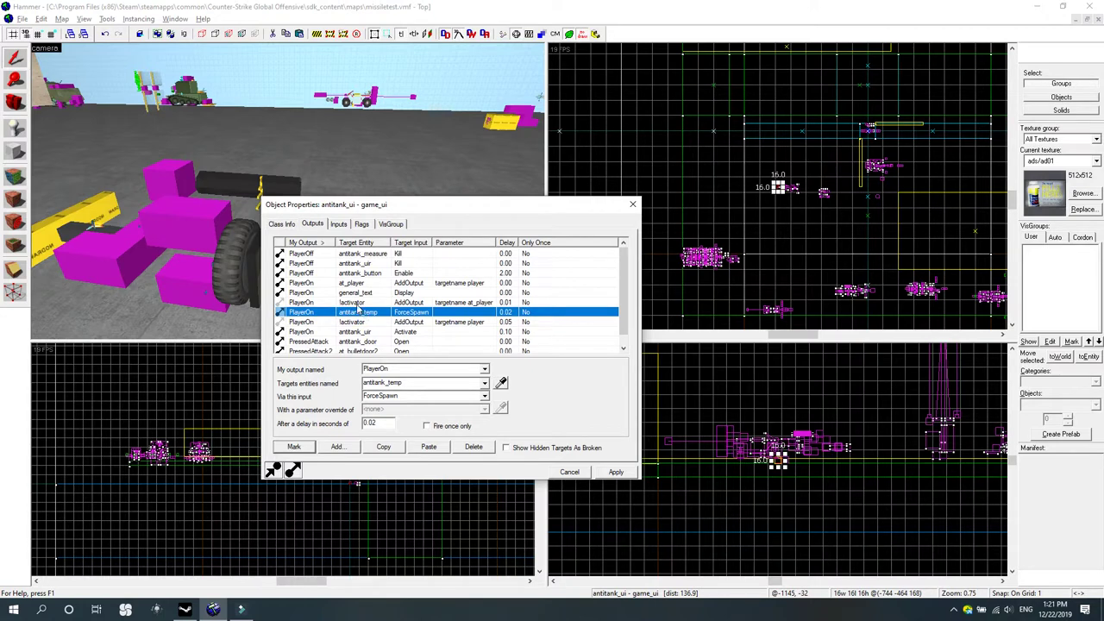
scroll(357, 301, down, 1)
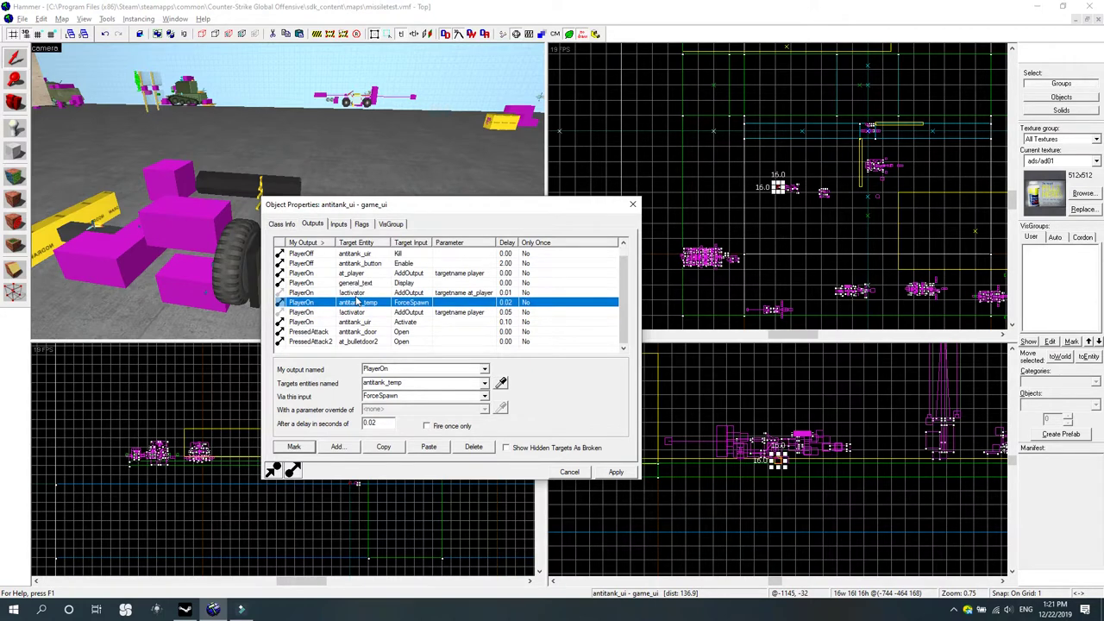
Examine antitank_ui's PlayerOn outputs targeting antitank_uir, at_player, general_text and antitank_temp.
click(323, 321)
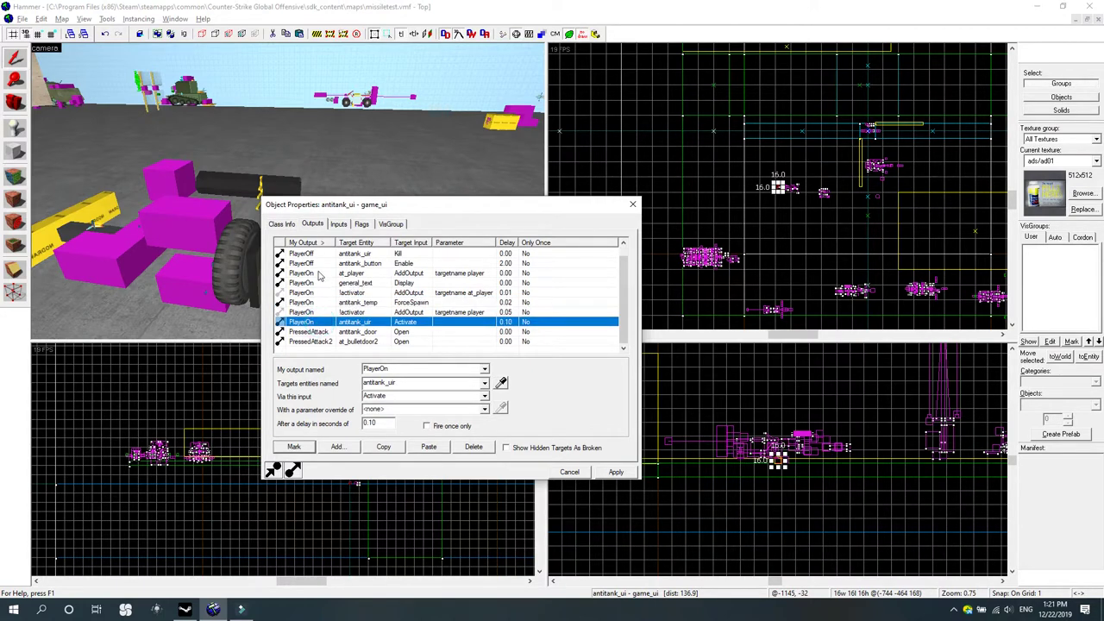
click(319, 273)
click(326, 283)
click(321, 273)
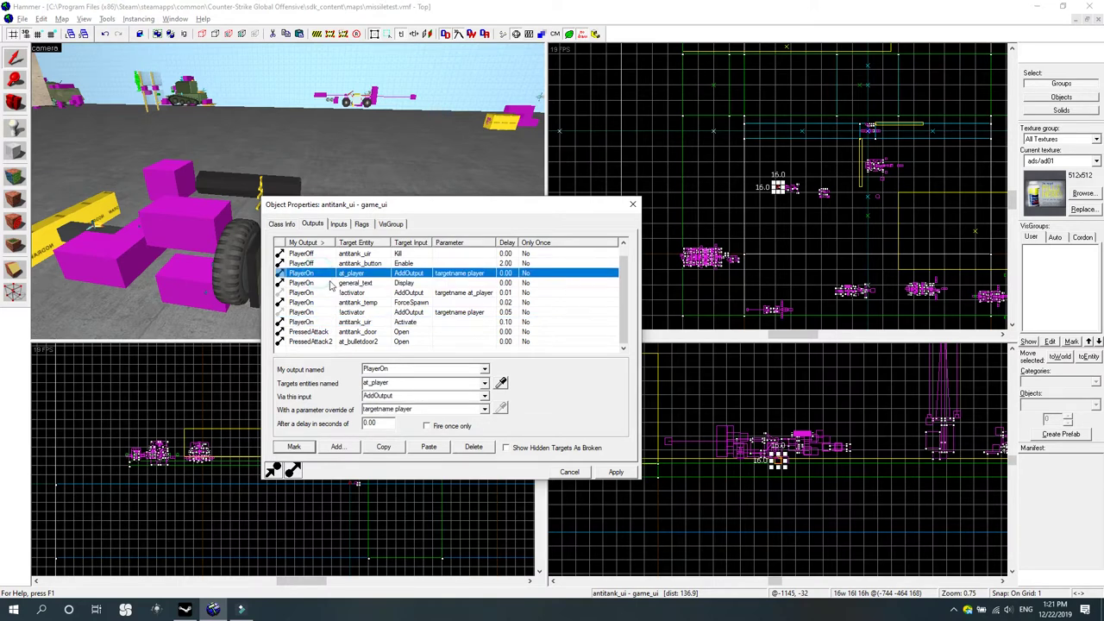
click(328, 283)
click(343, 302)
click(321, 273)
click(363, 284)
click(357, 273)
Examine the at_player target of the PlayerOn AddOutput entry, and compare that entry with the general_text Display output.
click(365, 381)
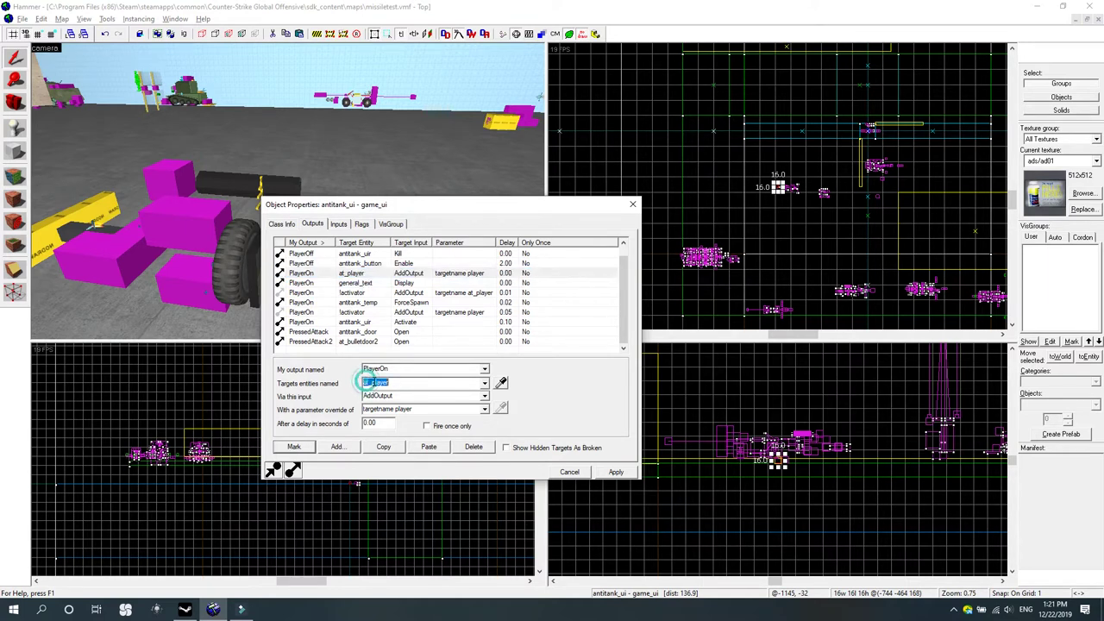
click(372, 381)
click(397, 382)
drag(385, 385, 359, 391)
click(409, 381)
click(362, 283)
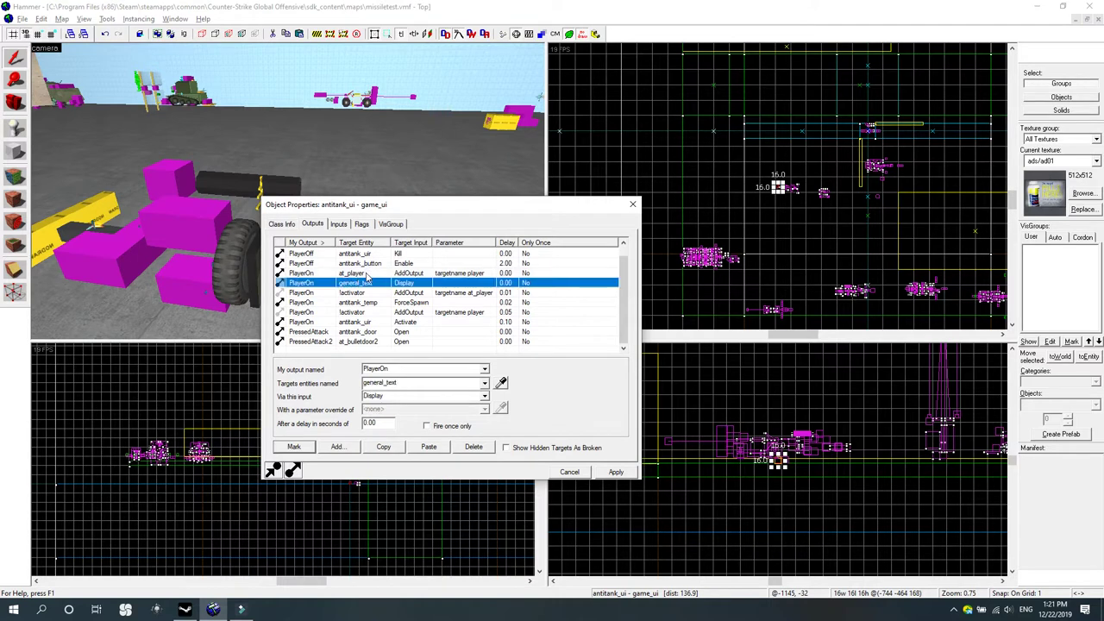
click(366, 273)
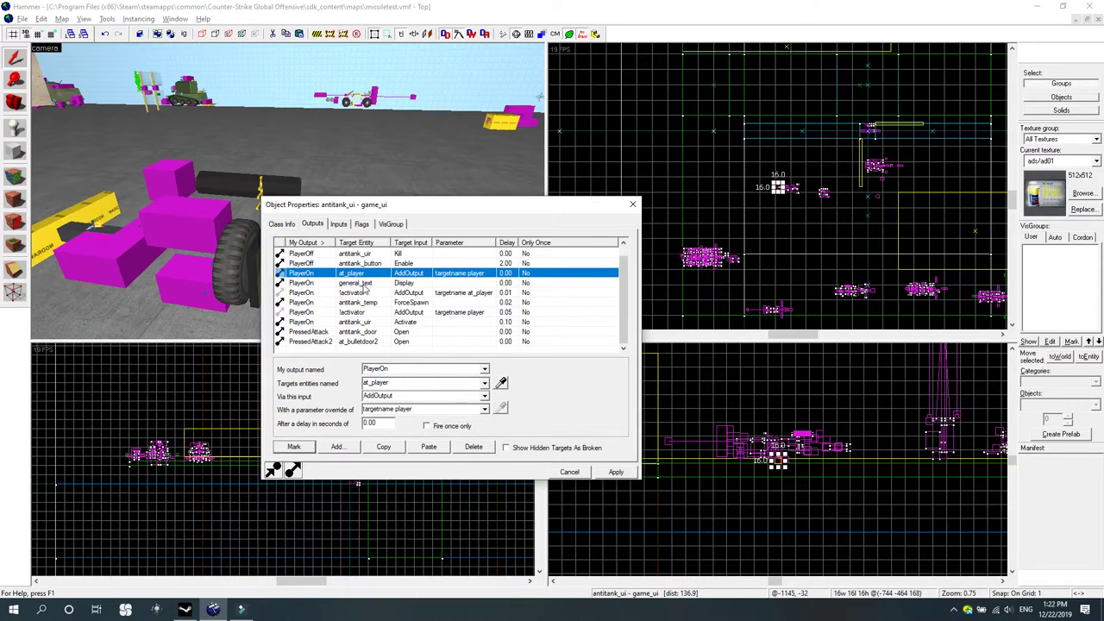
Examine the target name and parameter override of antitank_ui's PlayerOn AddOutput entry for at_player.
click(363, 283)
click(372, 274)
double_click(379, 384)
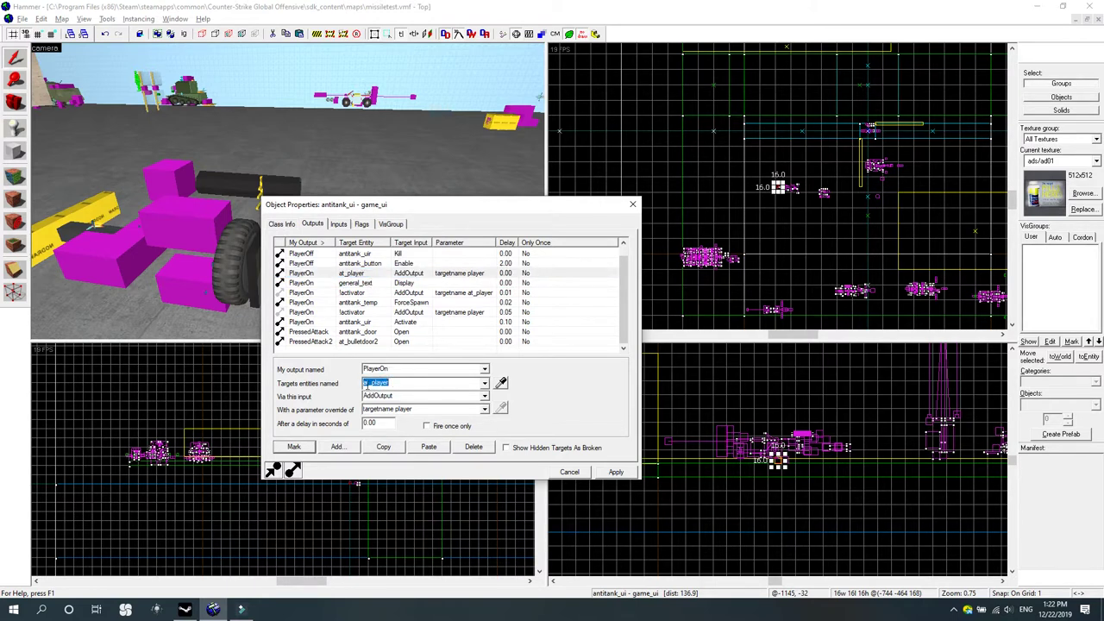
click(365, 382)
click(377, 384)
click(402, 383)
click(378, 410)
click(418, 408)
Delete the PlayerOn output that sends Display to general_text.
click(373, 292)
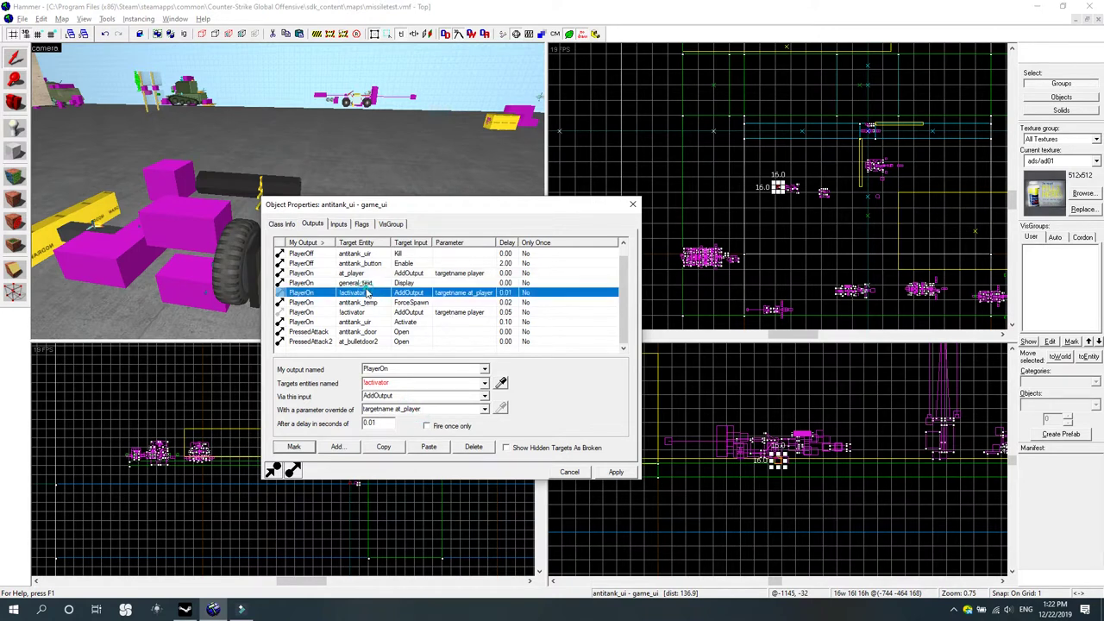
click(371, 283)
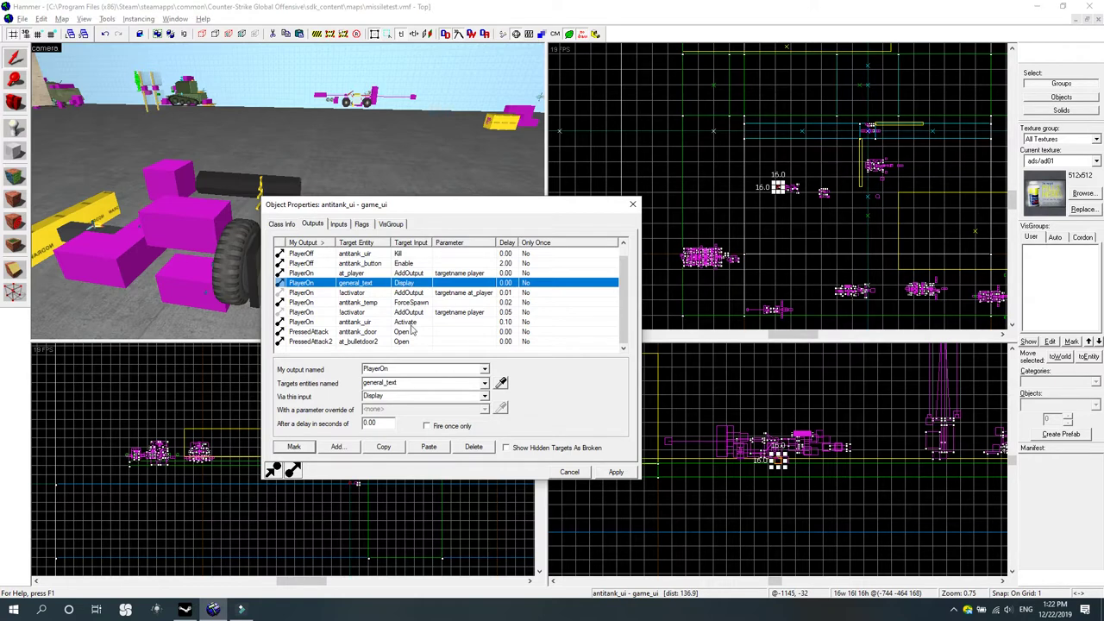
click(474, 447)
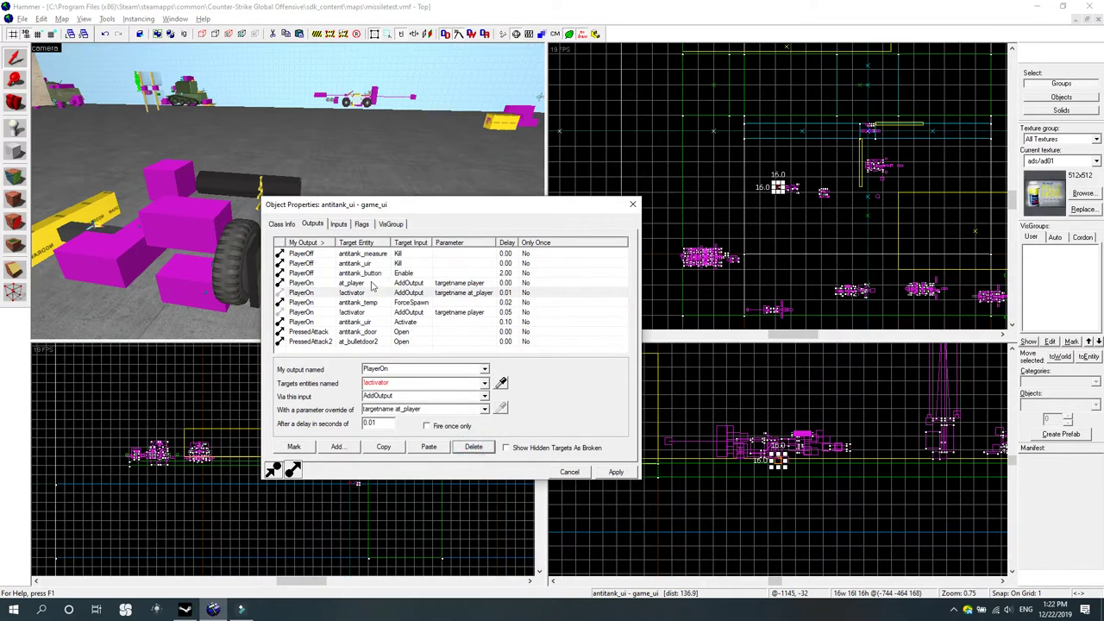
Examine the 0.01-delay PlayerOn AddOutput entry on !activator, including its input and targetname at_player parameter.
click(366, 285)
click(364, 294)
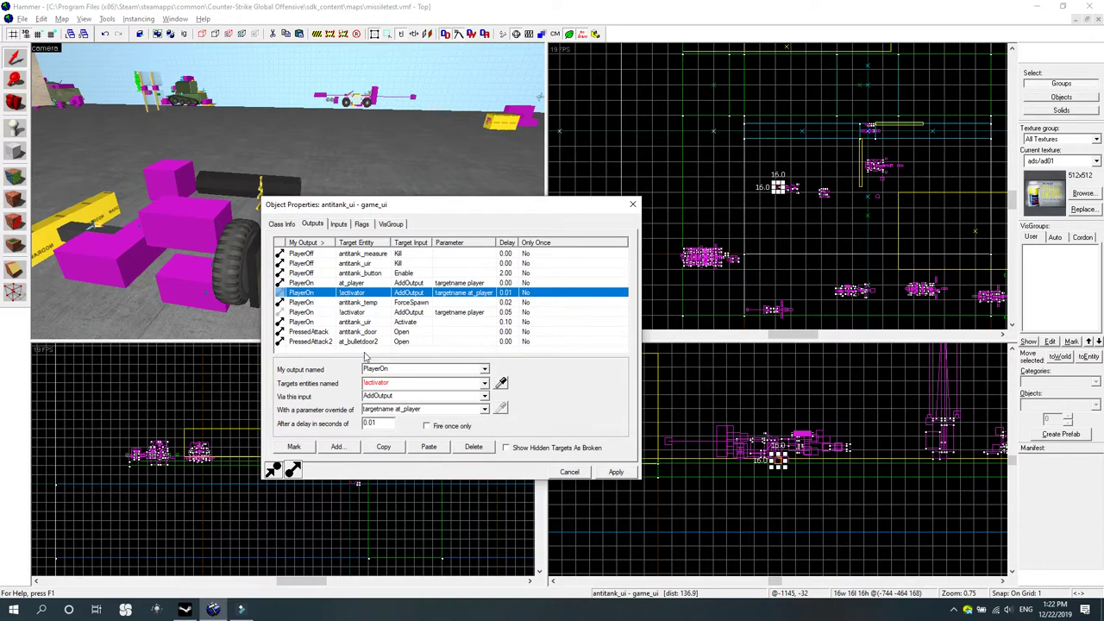
click(462, 303)
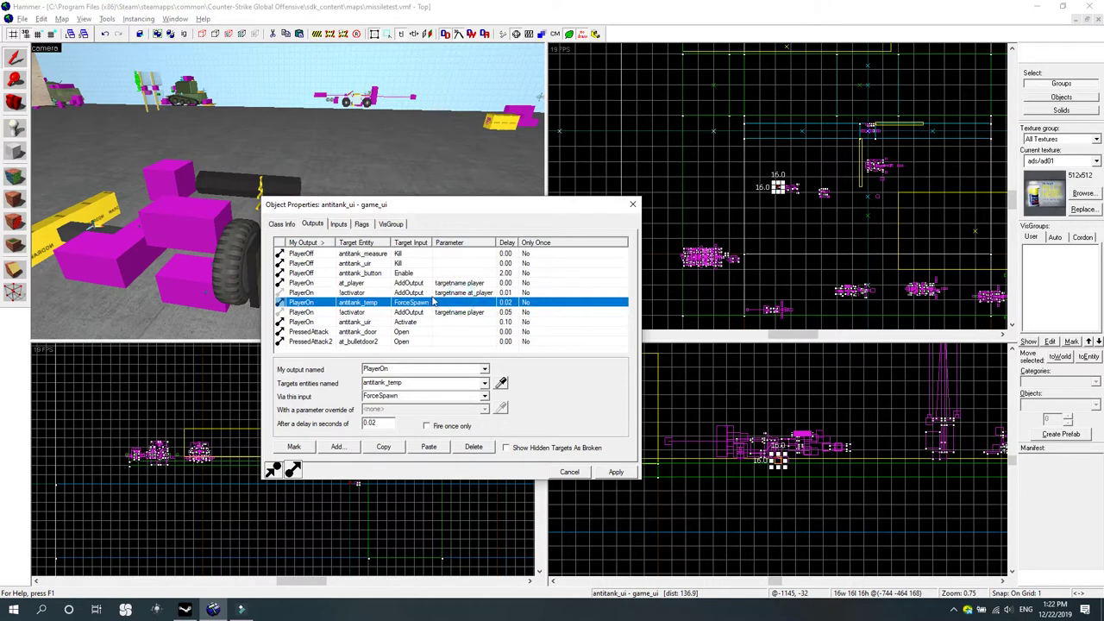
click(435, 292)
double_click(389, 395)
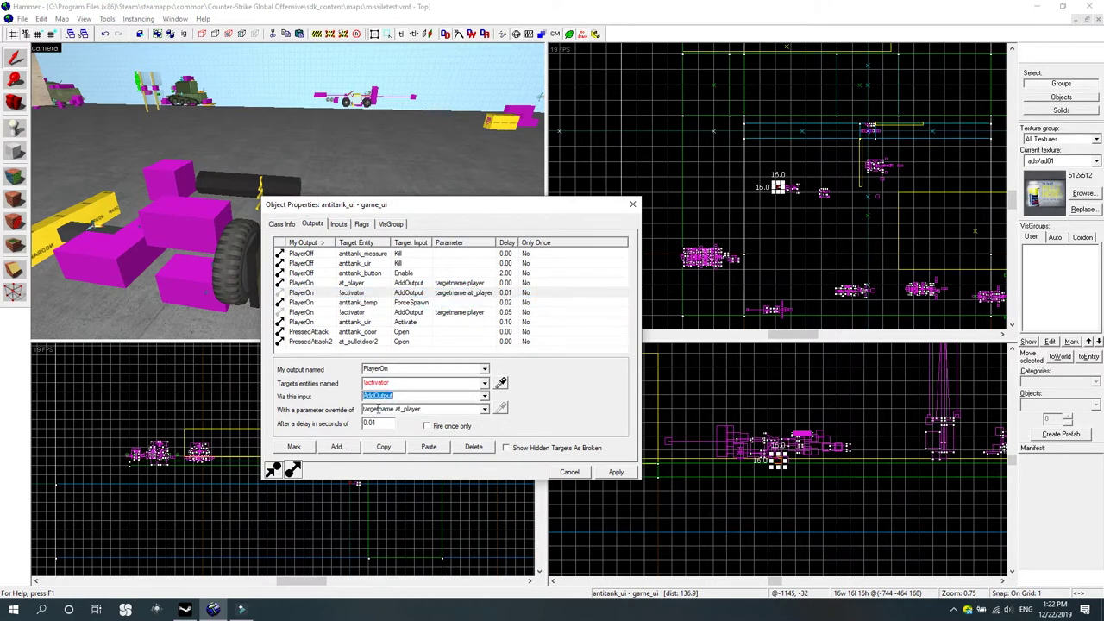
click(402, 409)
click(394, 408)
drag(396, 409, 420, 410)
Compare the AddOutput parameters of the at_player entry and the 0.01-delay !activator entry in antitank_ui.
click(463, 283)
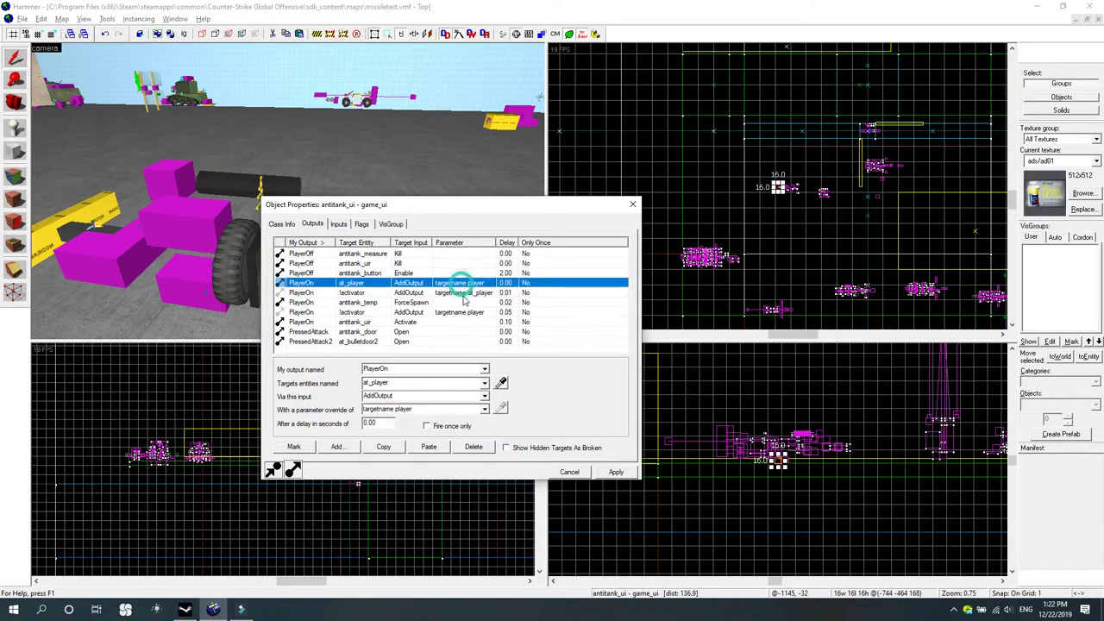
click(464, 293)
click(463, 283)
click(463, 292)
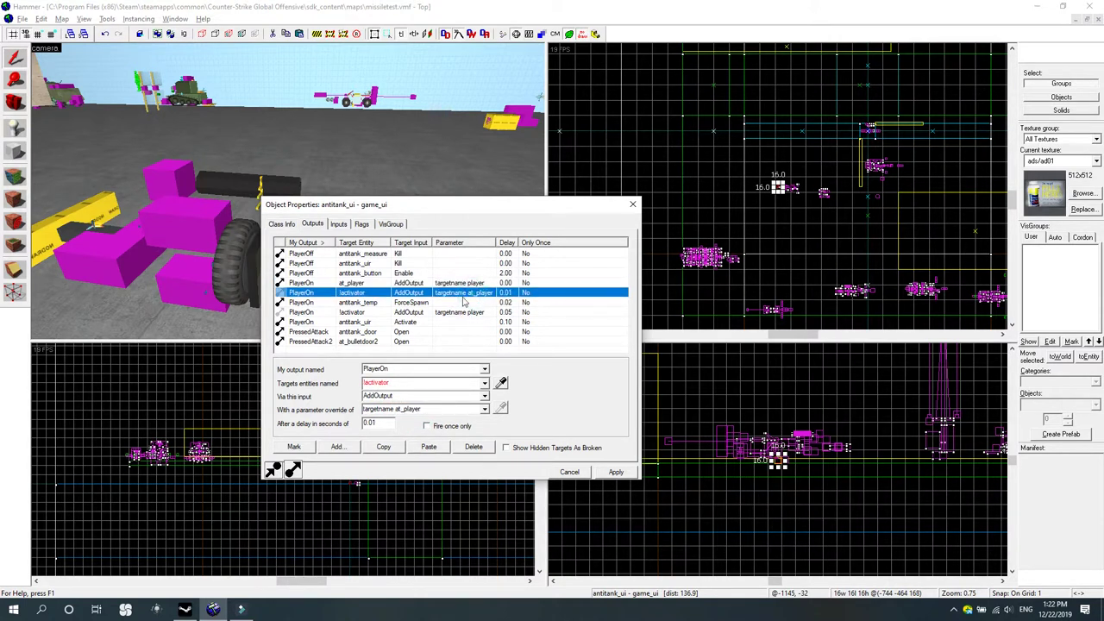
click(455, 284)
click(459, 293)
click(462, 303)
click(462, 293)
click(437, 304)
click(436, 293)
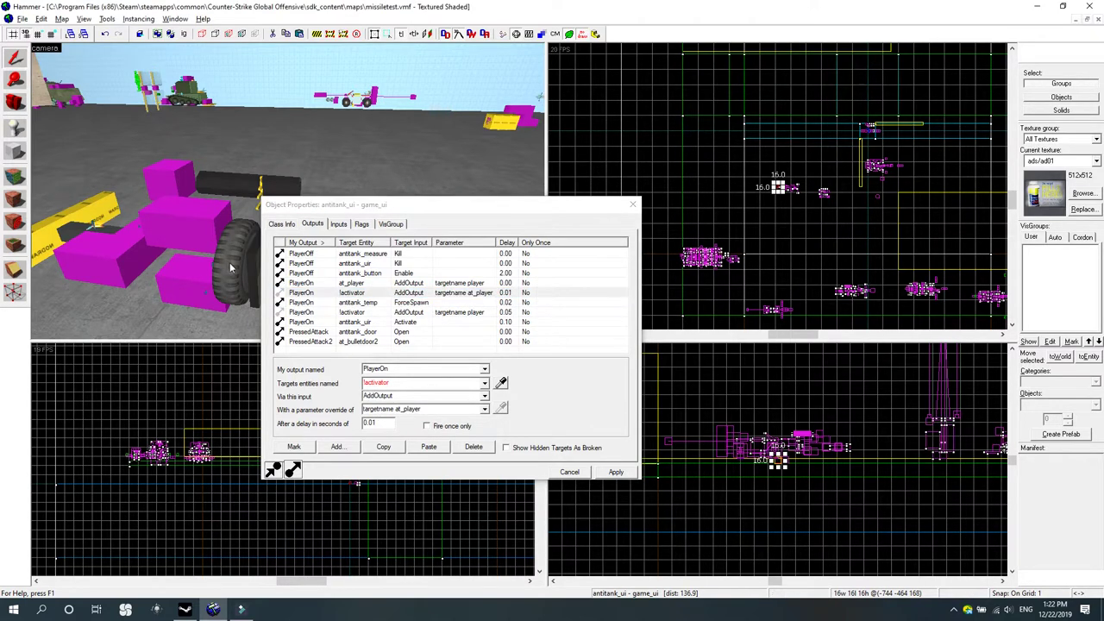
Examine the PlayerOn ForceSpawn output targeting antitank_temp, moving the properties dialog aside to look at the gun model.
click(394, 303)
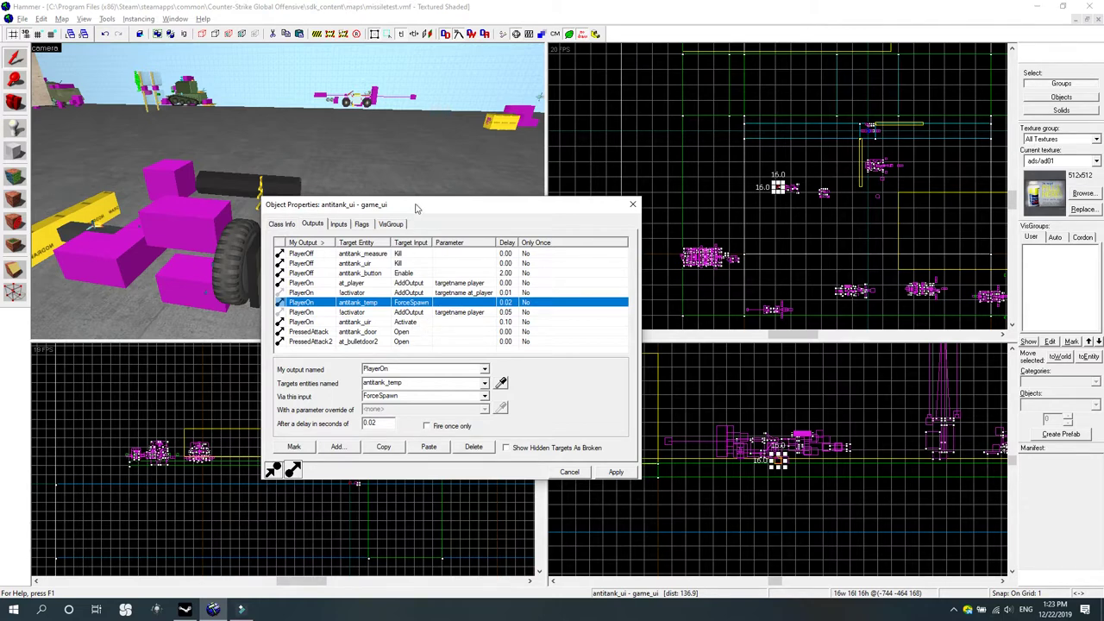
drag(419, 205, 565, 249)
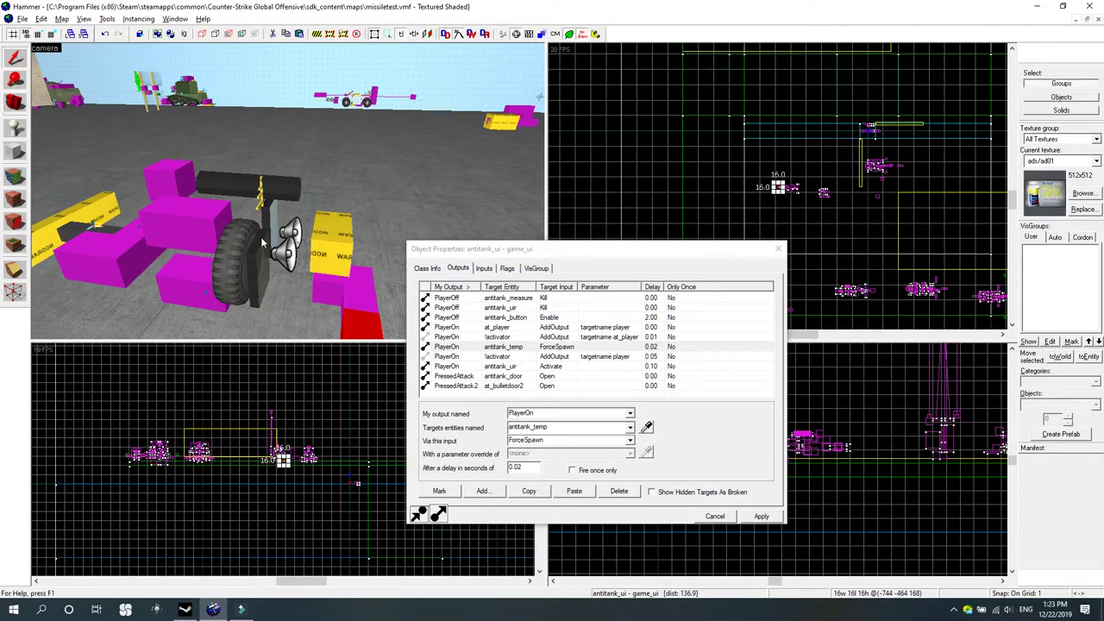
drag(588, 246, 471, 163)
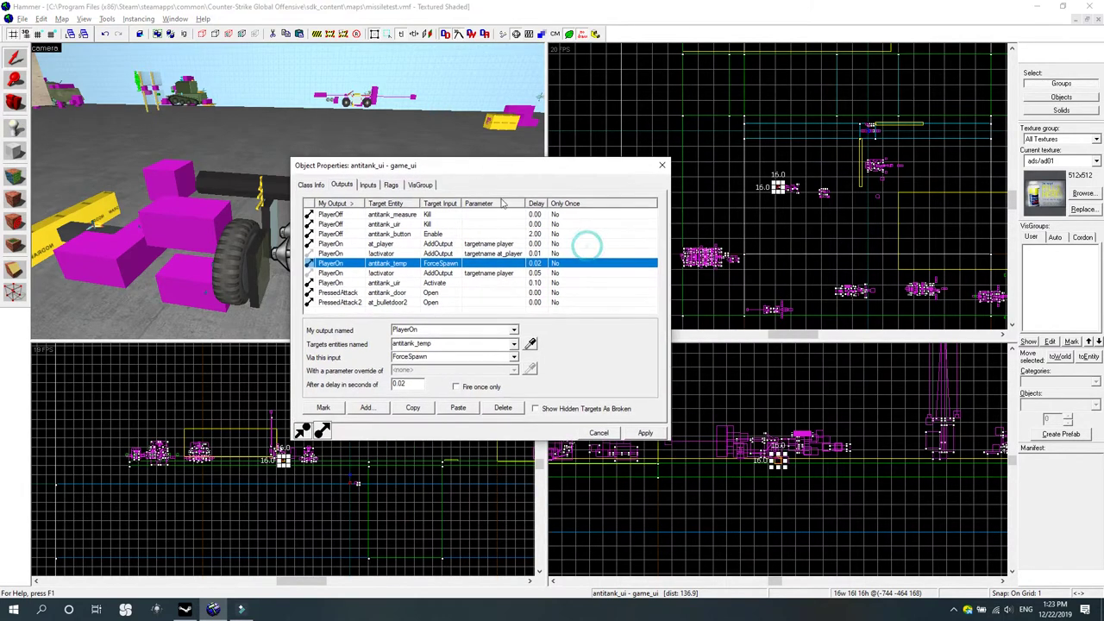
click(465, 273)
click(454, 264)
click(377, 252)
click(383, 264)
click(419, 343)
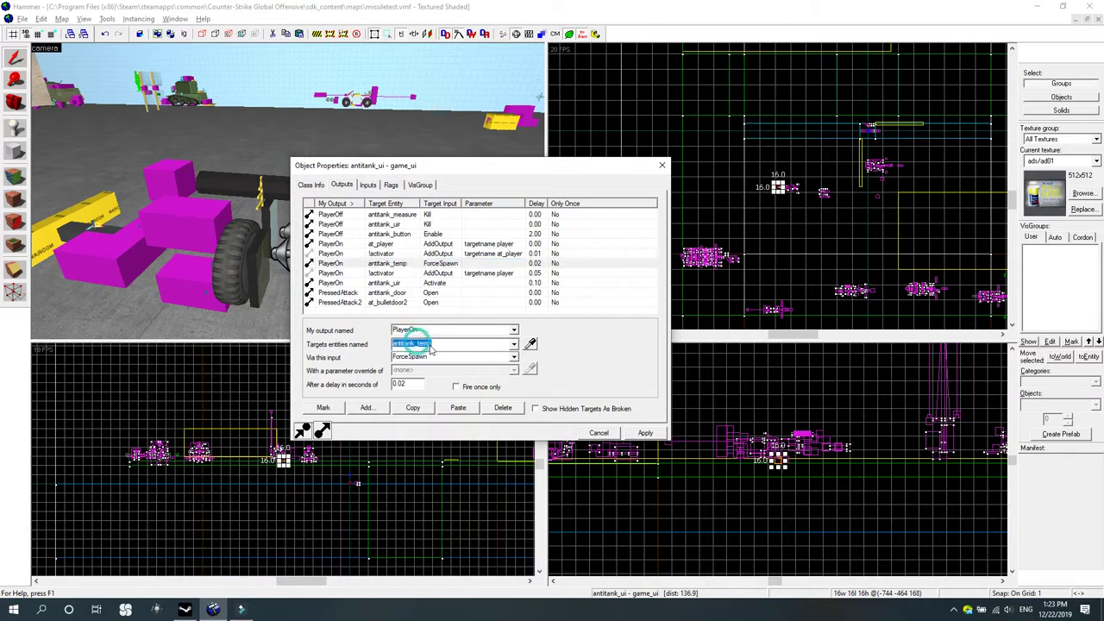
click(431, 344)
click(458, 263)
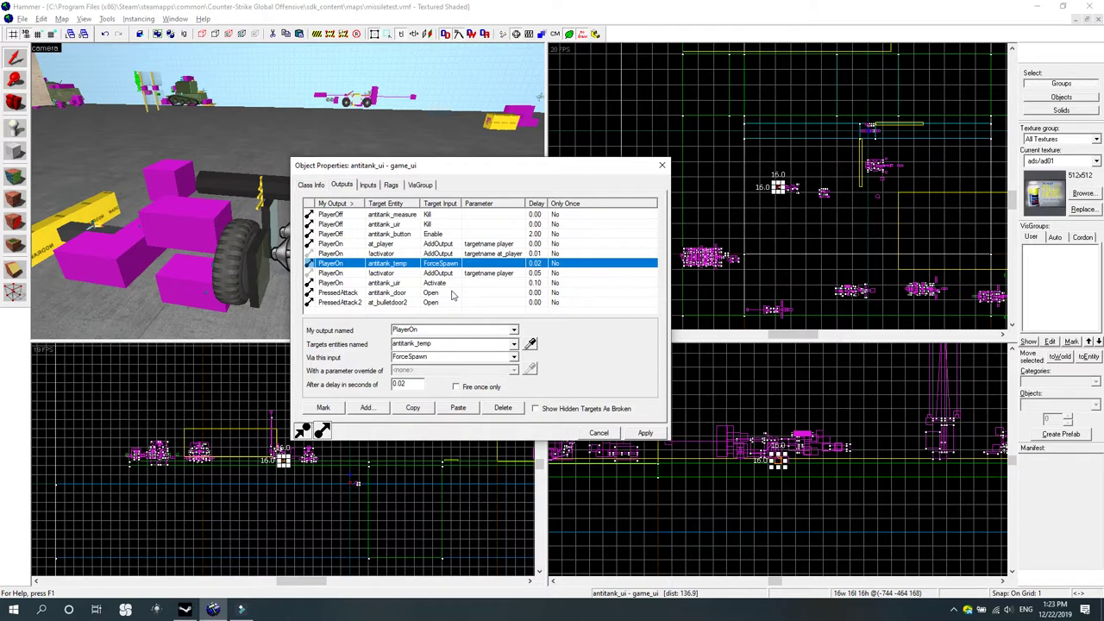
Examine the 0.05-delay !activator AddOutput entry with parameter targetname player against the at_player rename and the antitank_uir activation.
click(506, 253)
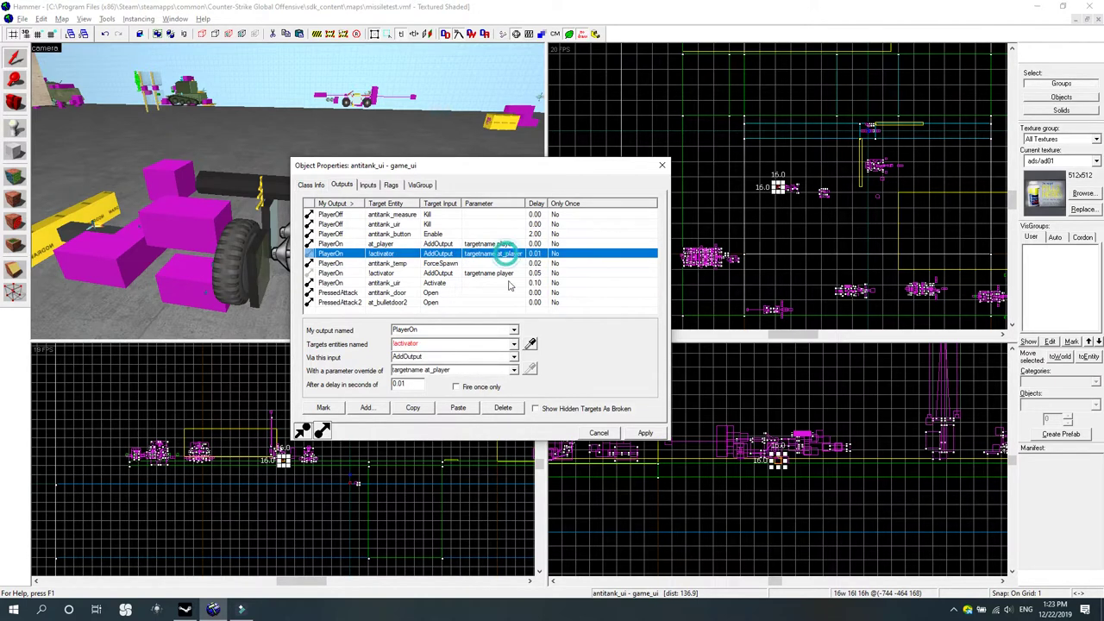
click(473, 275)
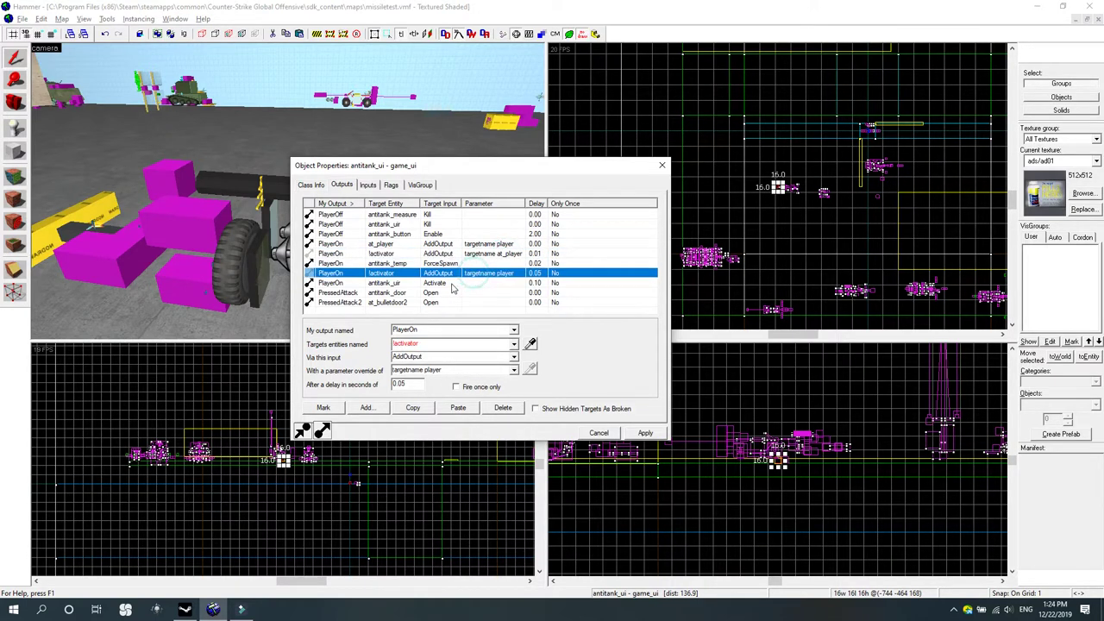
click(452, 284)
click(448, 293)
click(436, 272)
click(446, 282)
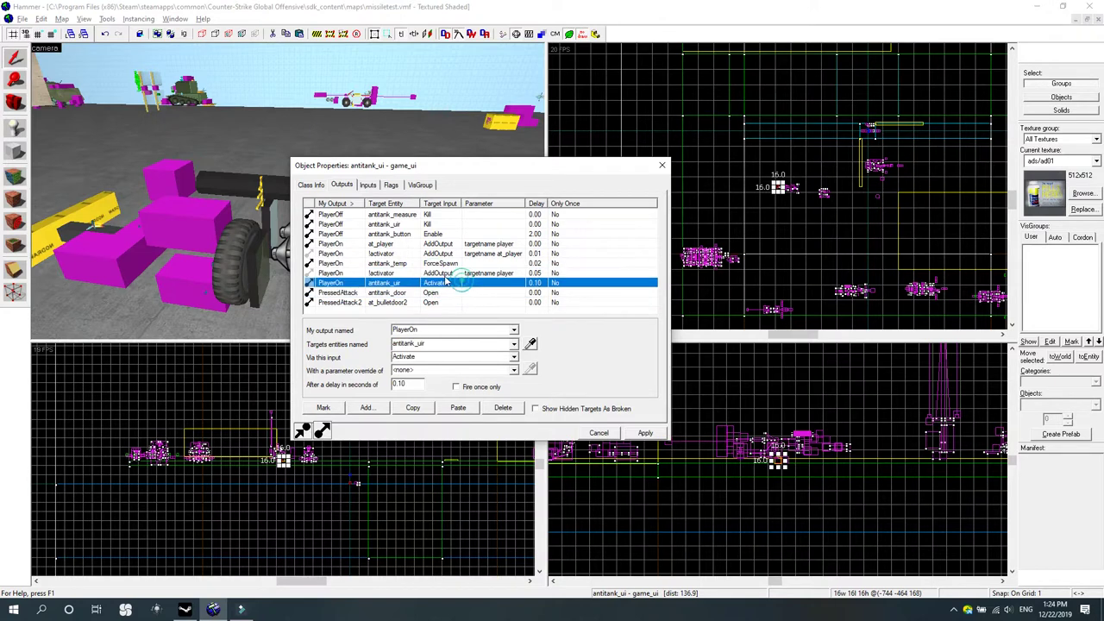
click(438, 273)
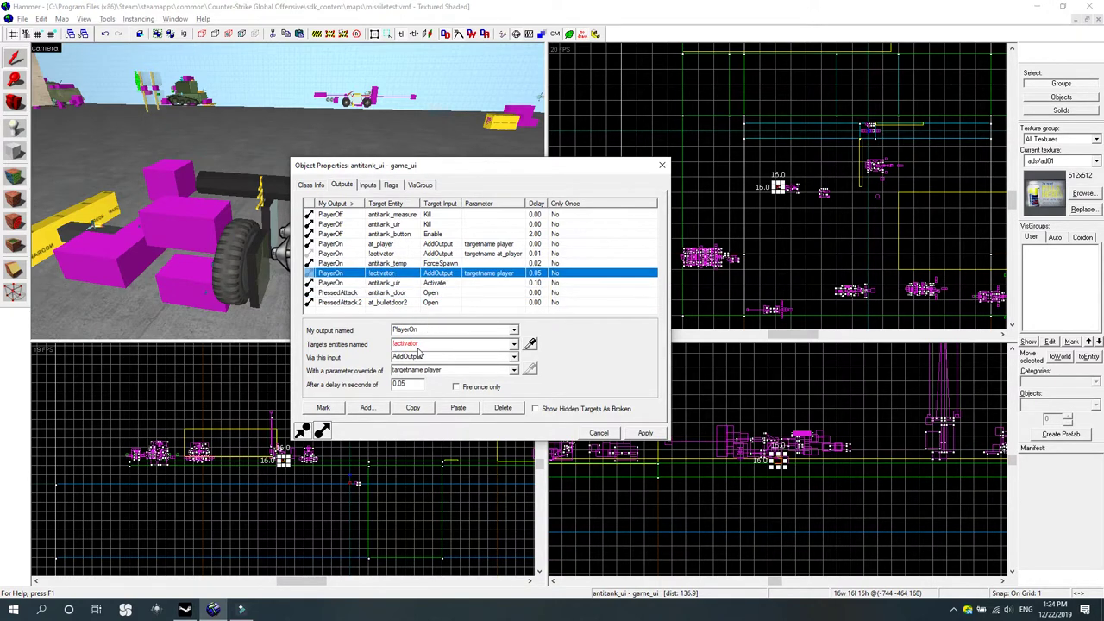
click(501, 254)
click(503, 274)
click(440, 372)
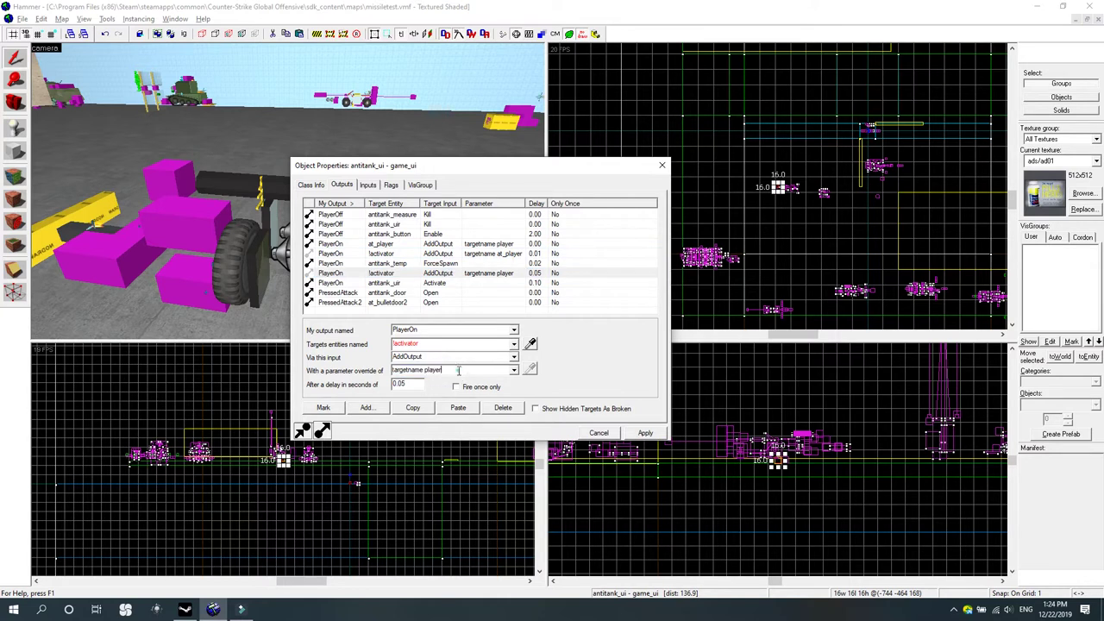
click(471, 274)
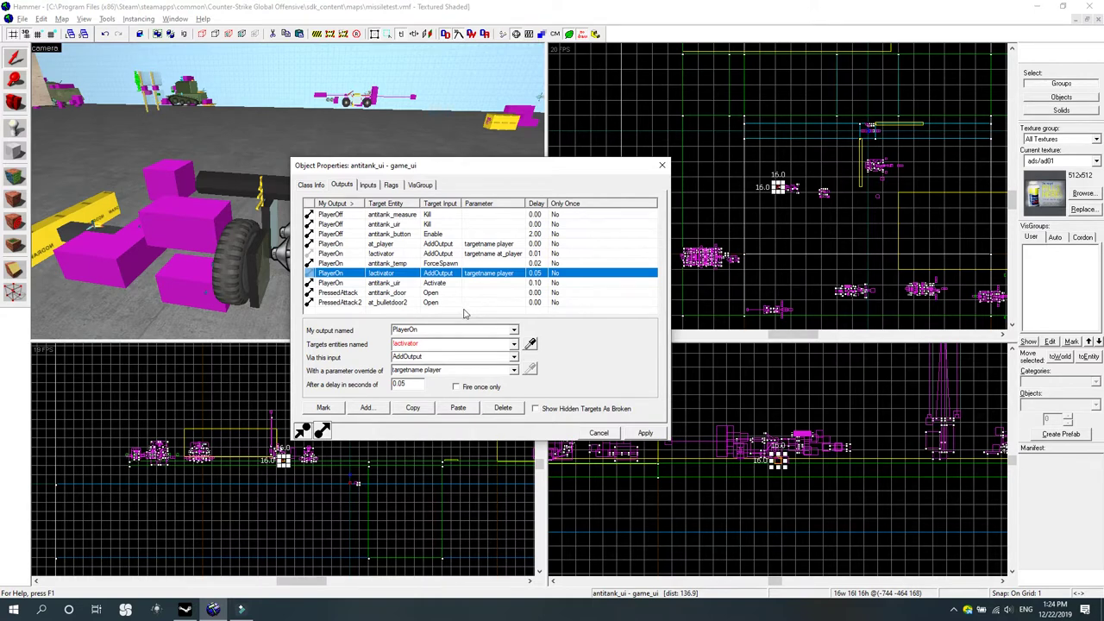
Compare the antitank_uir Activate output with the !activator AddOutput and antitank_temp ForceSpawn entries.
click(450, 283)
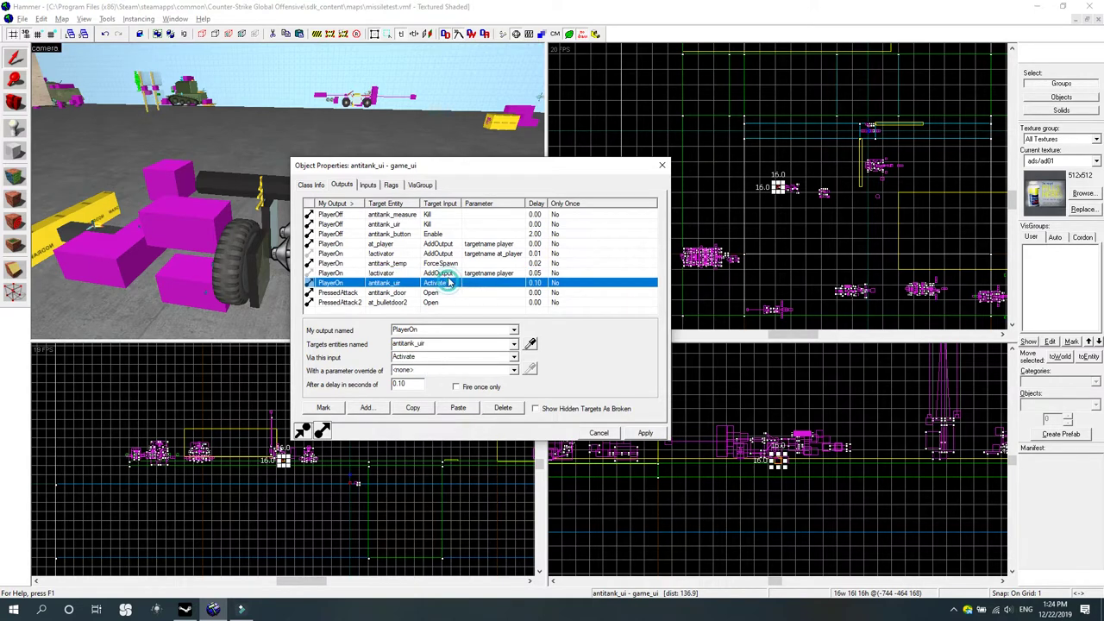
click(450, 273)
click(450, 263)
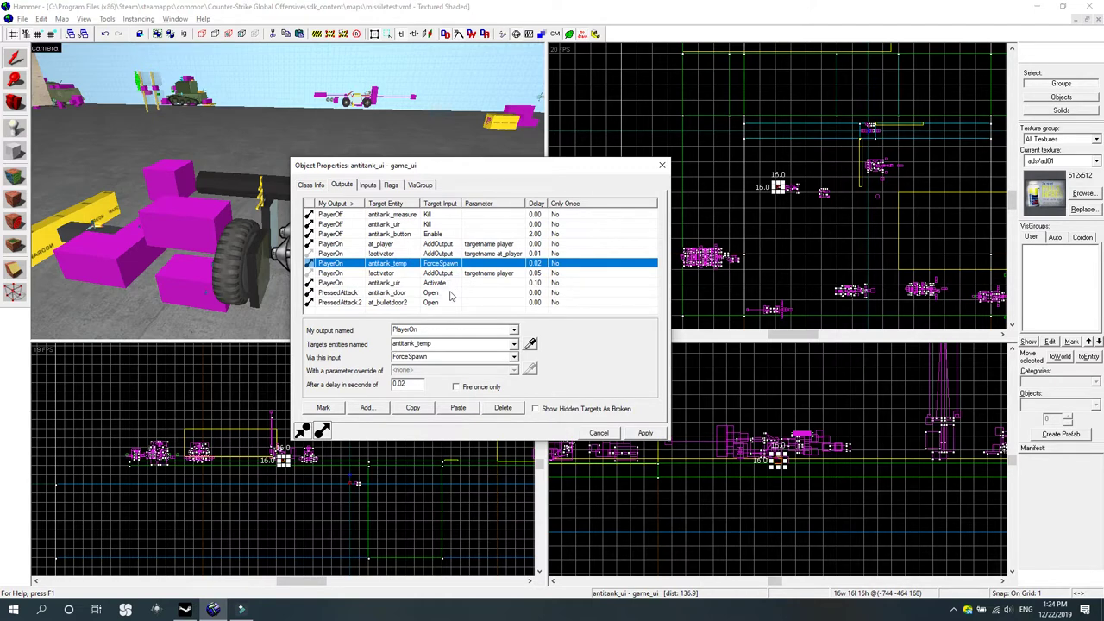
click(456, 283)
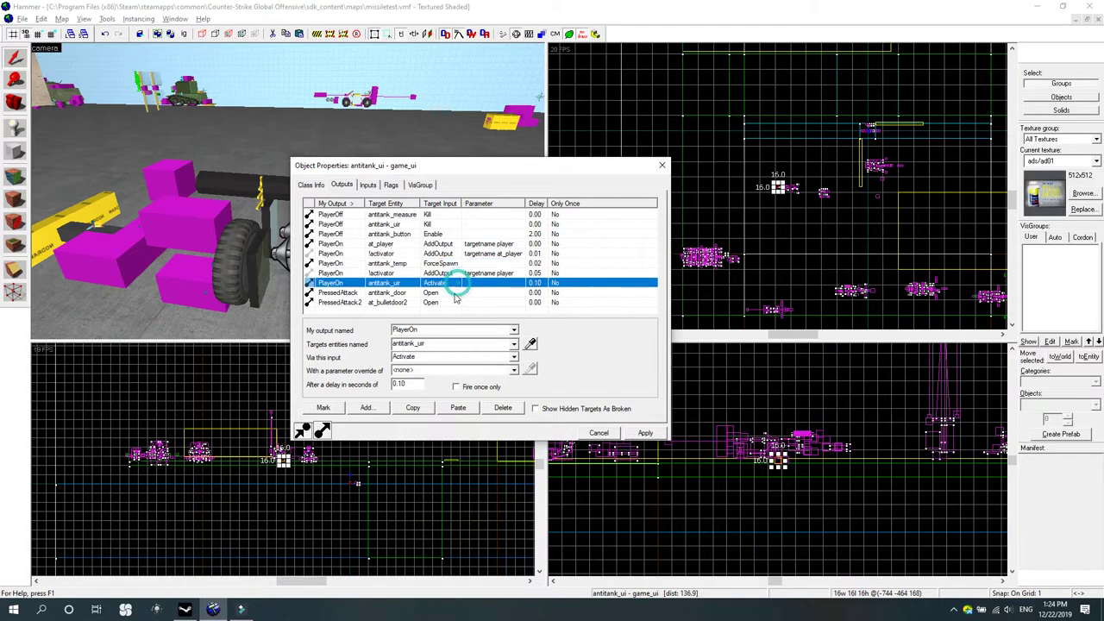
click(453, 292)
Delete the PlayerOn output that sends Activate to antitank_uir.
click(445, 282)
click(445, 291)
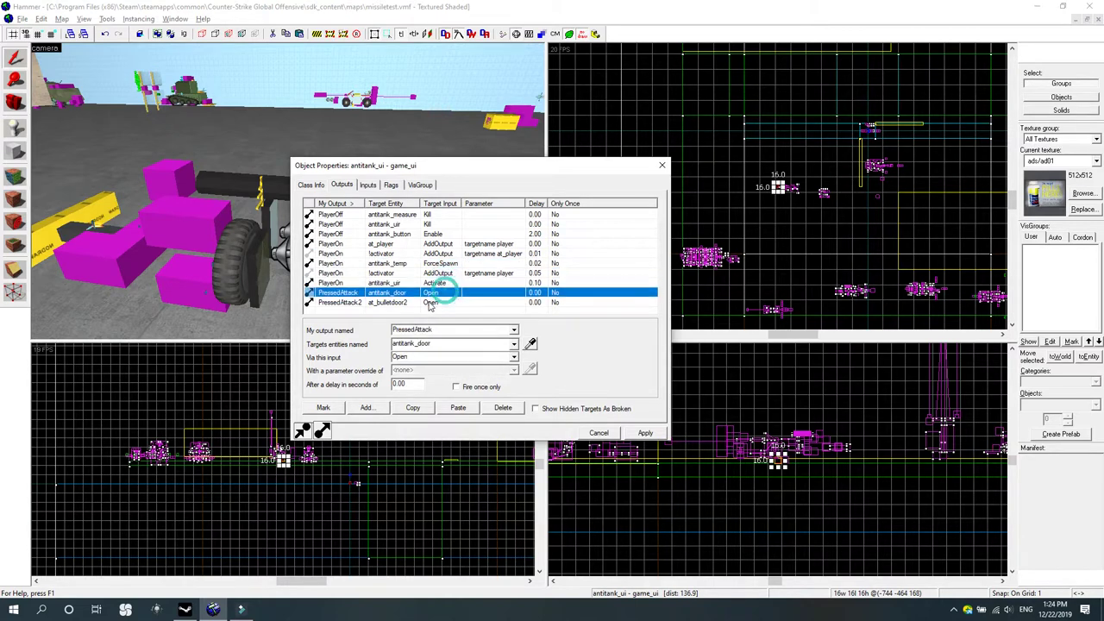
click(429, 303)
click(424, 294)
click(398, 284)
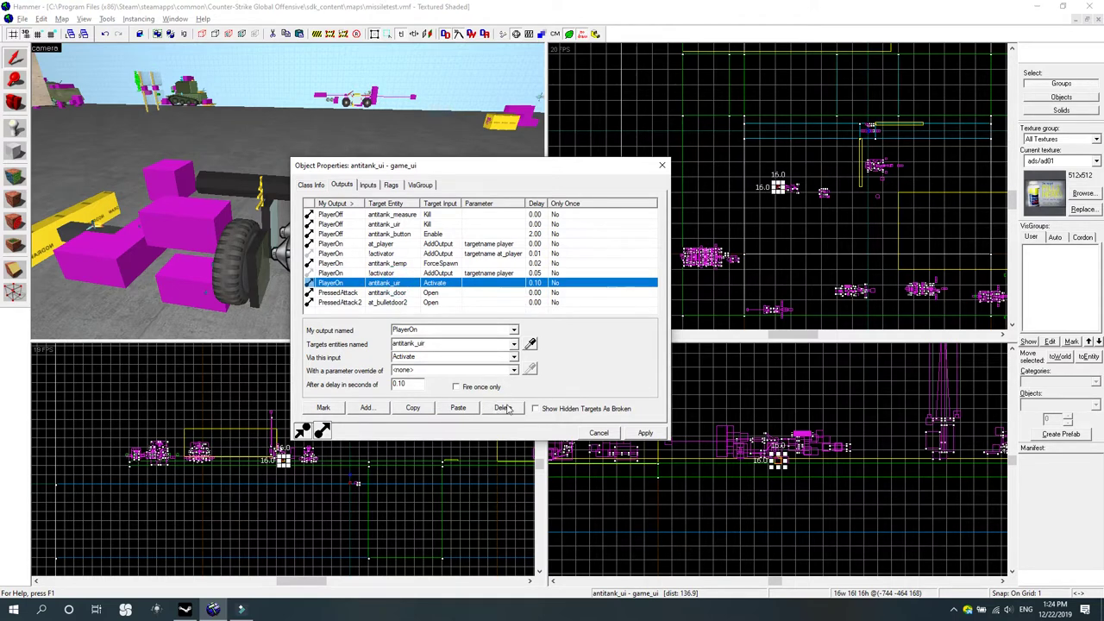
click(506, 409)
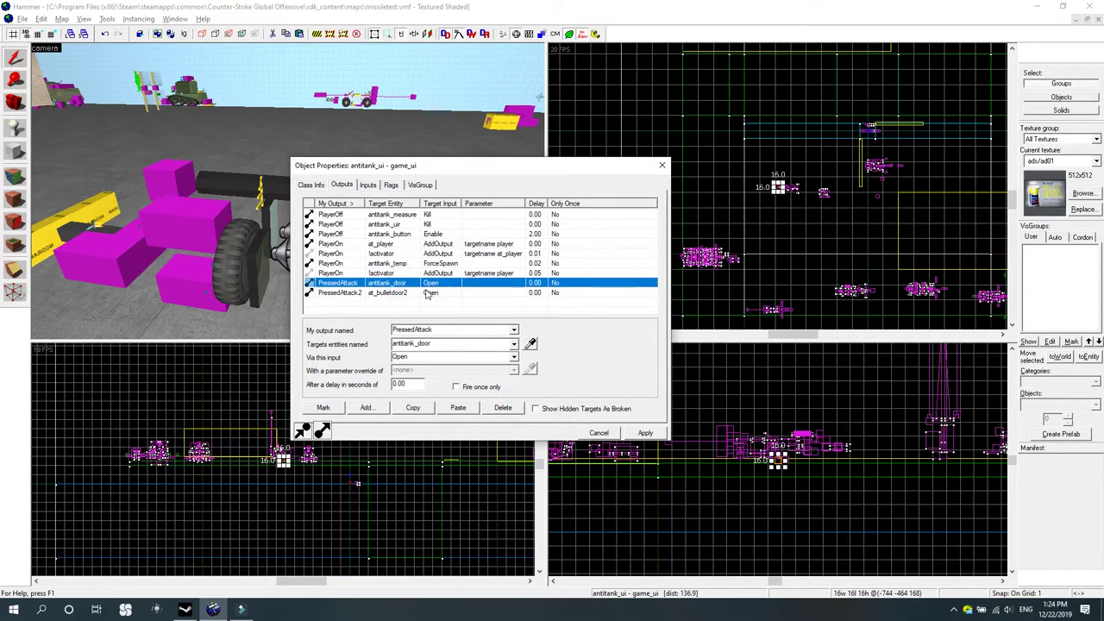
Compare antitank_ui's PressedAttack and PressedAttack2 outputs, moving the dialog to keep the gun model in sight.
click(430, 293)
click(429, 282)
drag(487, 173, 531, 166)
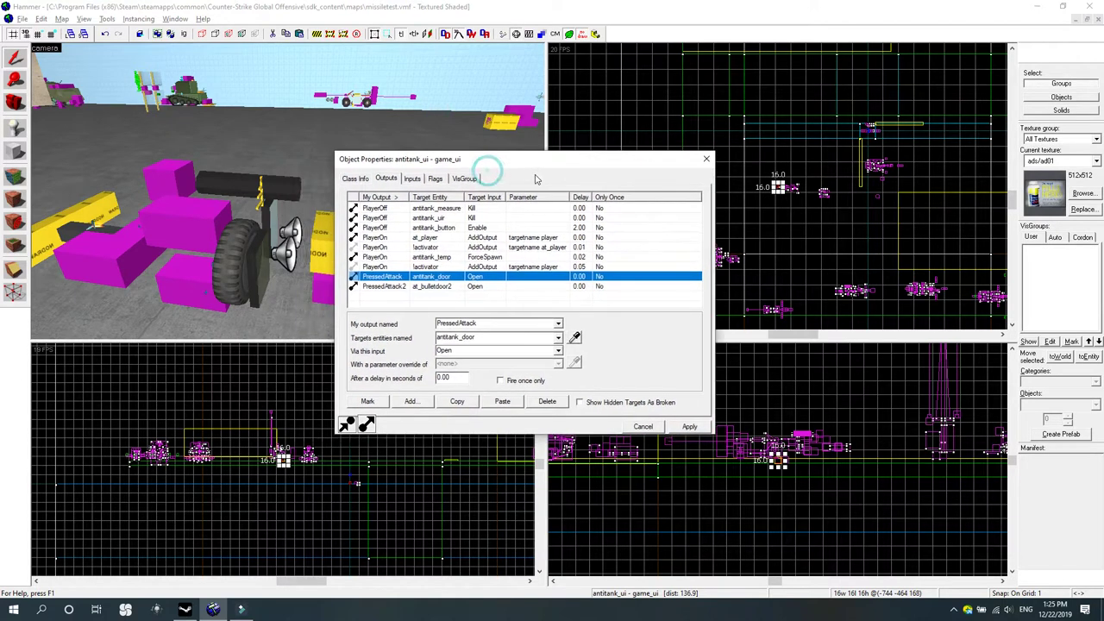
click(500, 288)
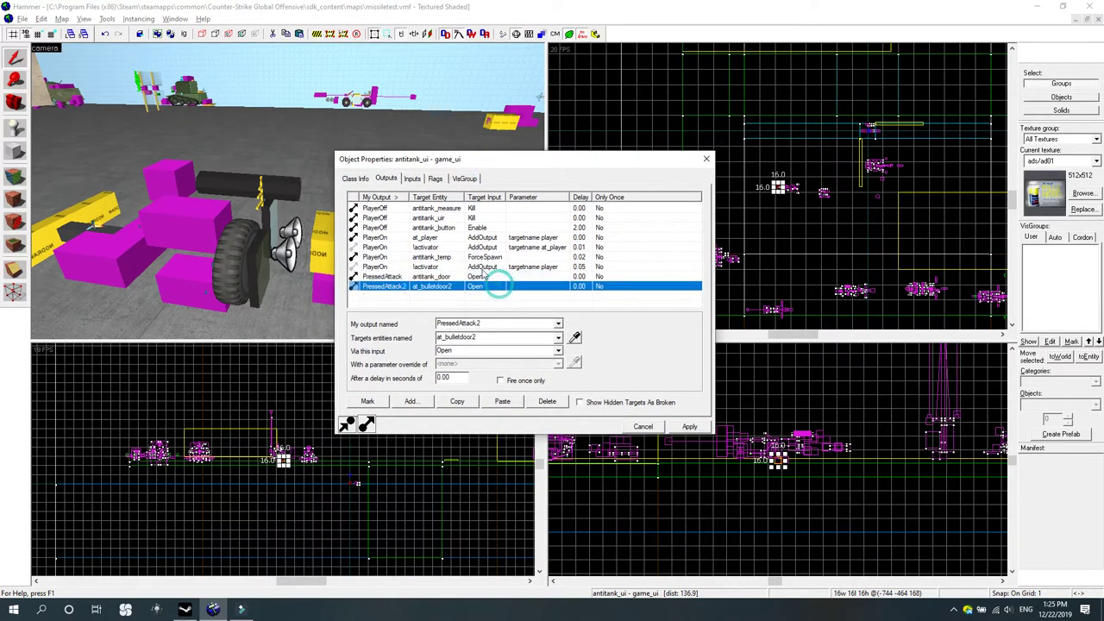
click(491, 277)
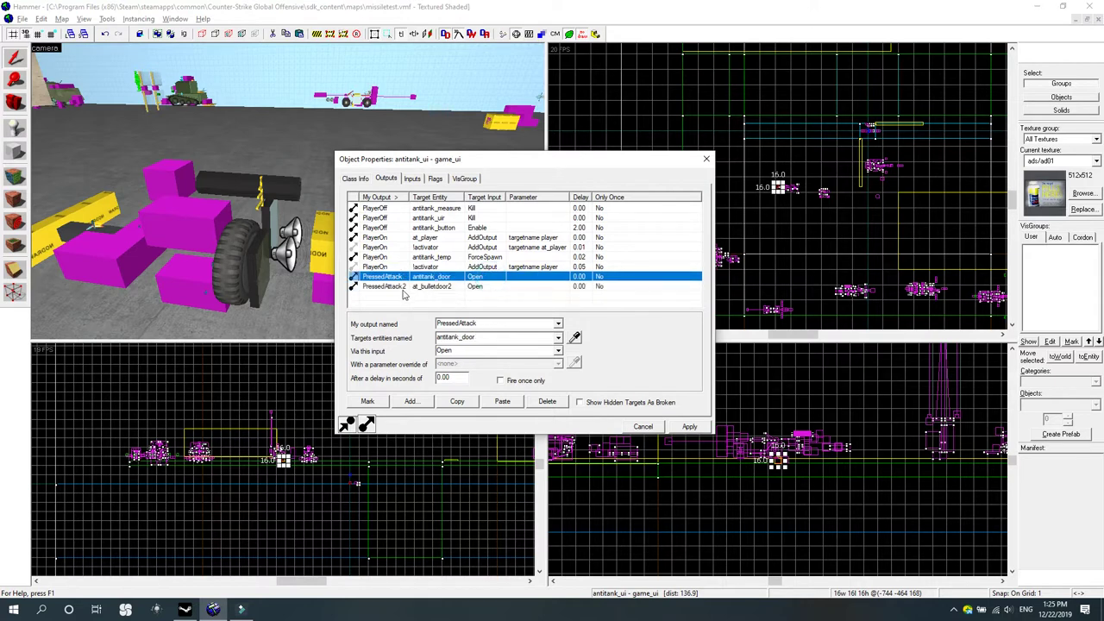
click(399, 287)
click(400, 277)
click(394, 286)
click(401, 277)
click(407, 288)
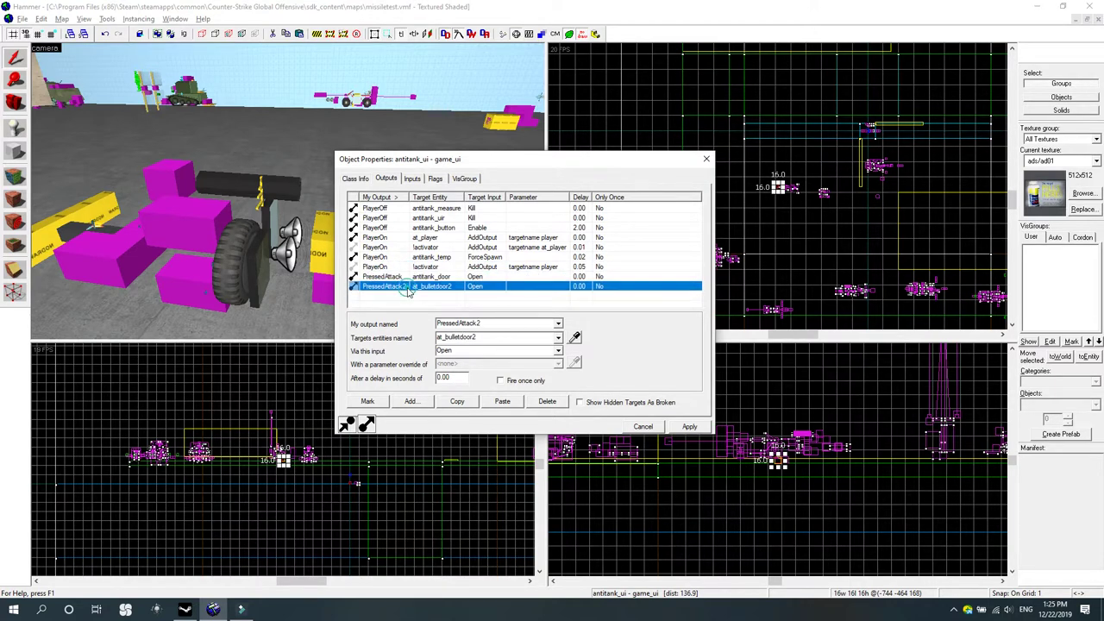
click(403, 278)
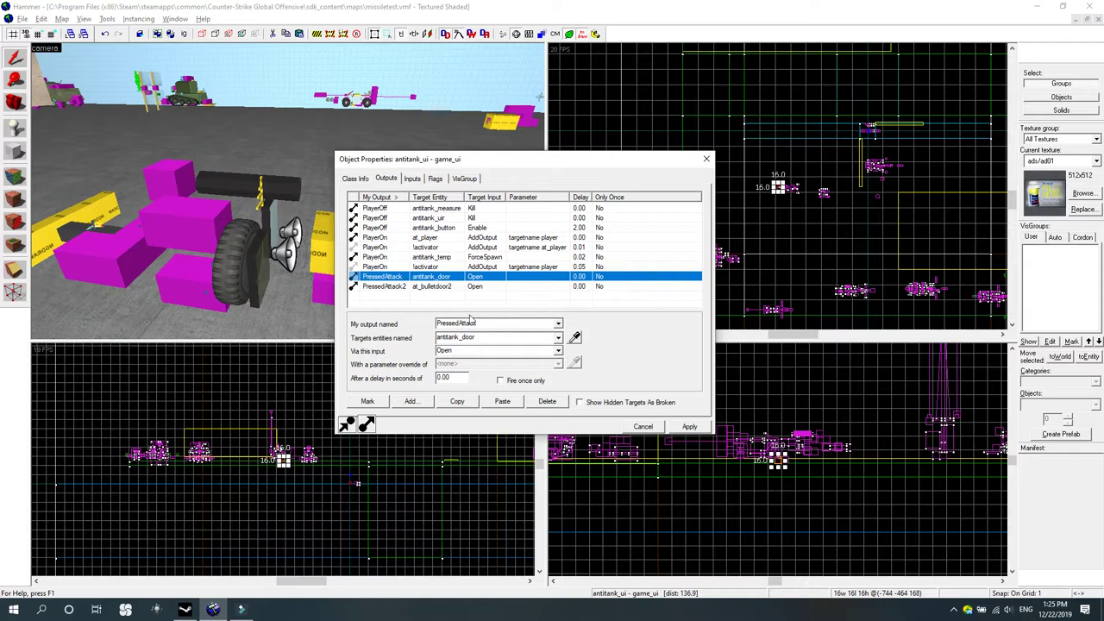
Examine the target entities of the two attack outputs, antitank_door and at_bulletdoor2.
double_click(469, 340)
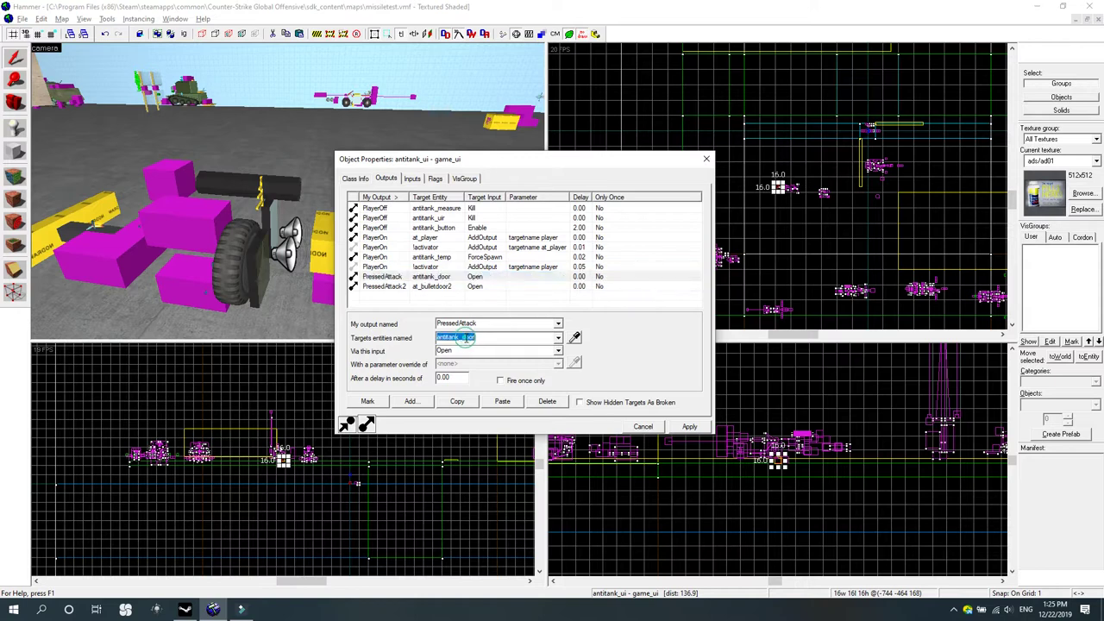
click(481, 286)
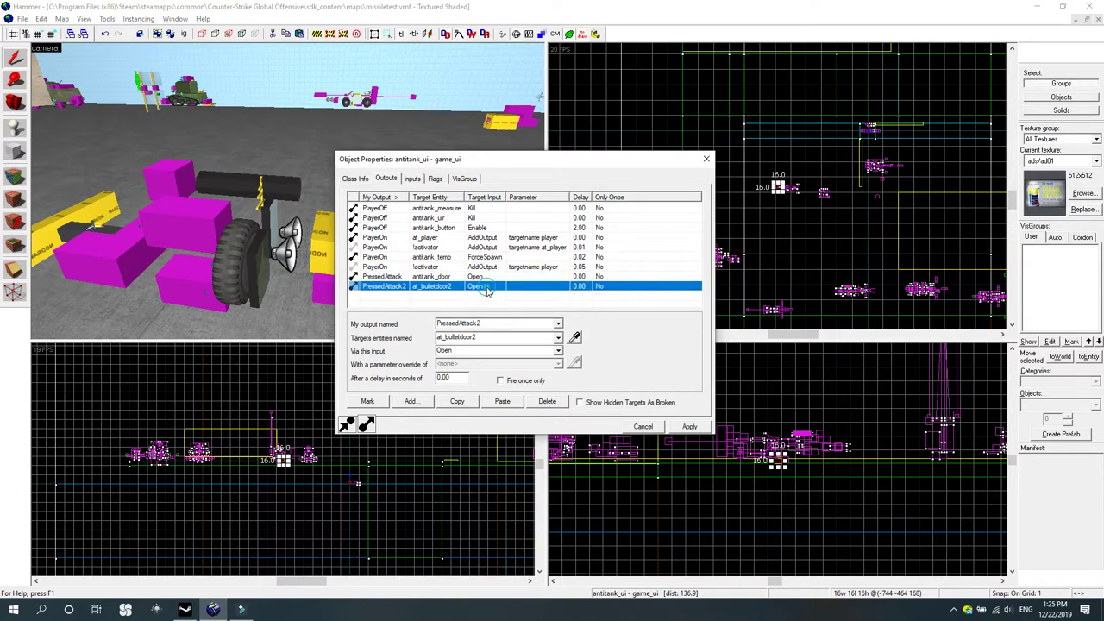
click(444, 276)
click(444, 286)
double_click(482, 337)
click(488, 290)
Review the sequence of outputs from the first !activator AddOutput through antitank_temp ForceSpawn to antitank_door Open.
click(446, 248)
click(440, 258)
click(435, 266)
click(432, 275)
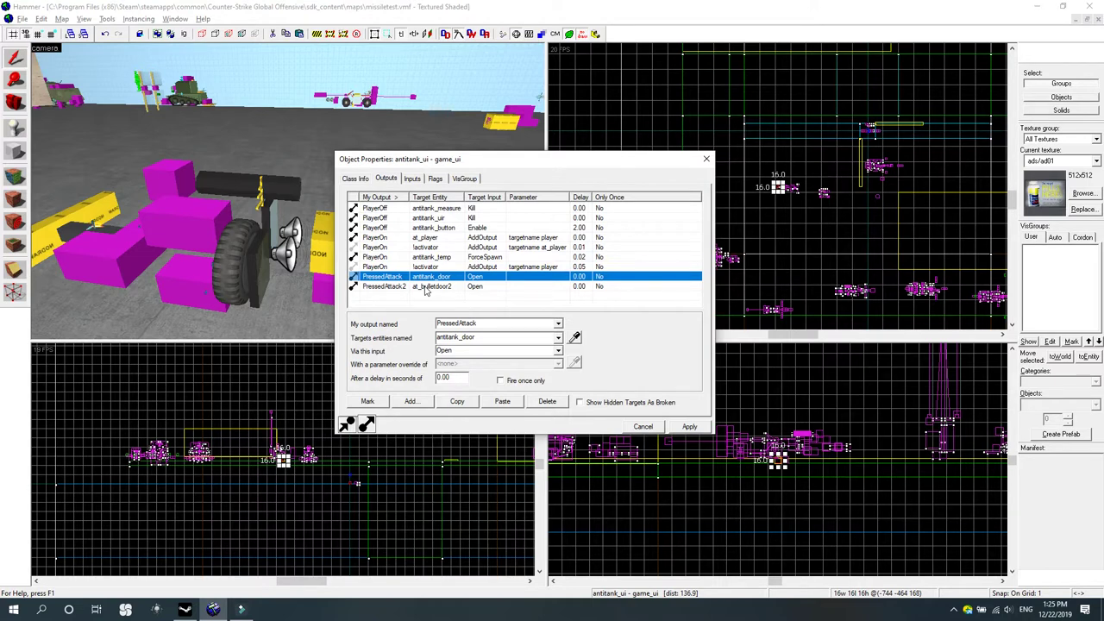
Review antitank_ui's PlayerOff outputs: Kill on antitank_measure and antitank_uir, and the delayed Enable on antitank_button.
click(405, 227)
click(400, 217)
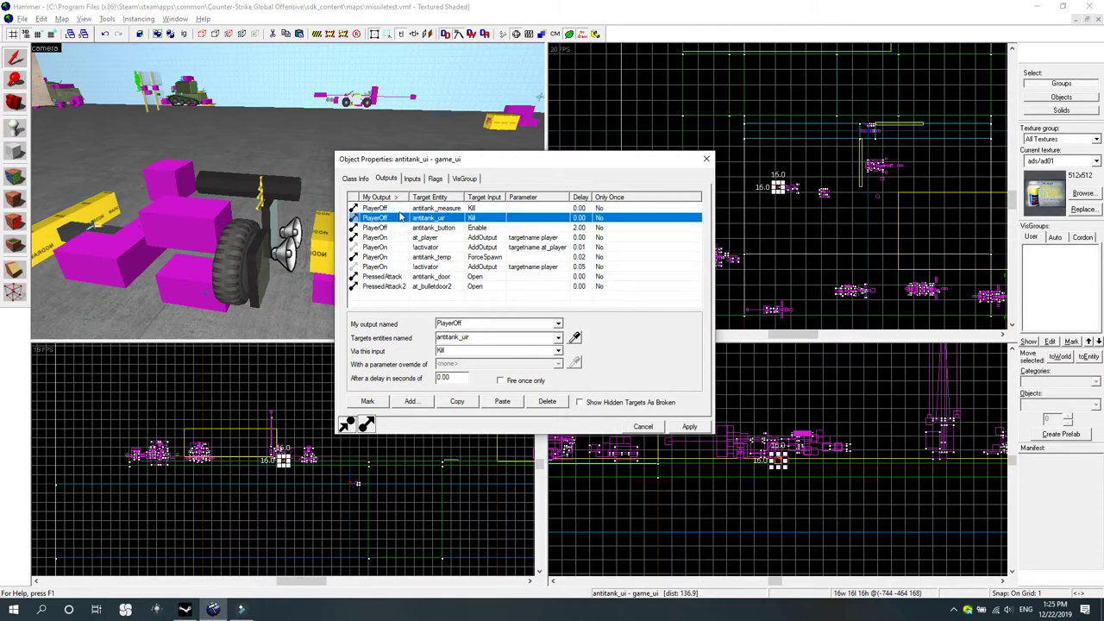
click(418, 209)
click(417, 218)
click(410, 209)
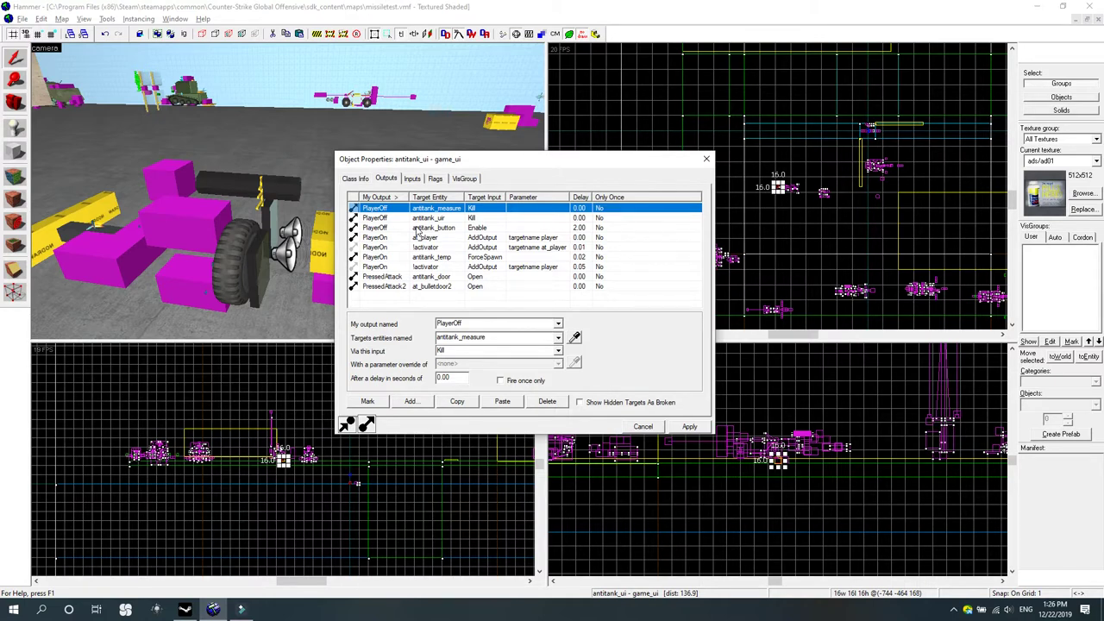
click(455, 218)
click(441, 209)
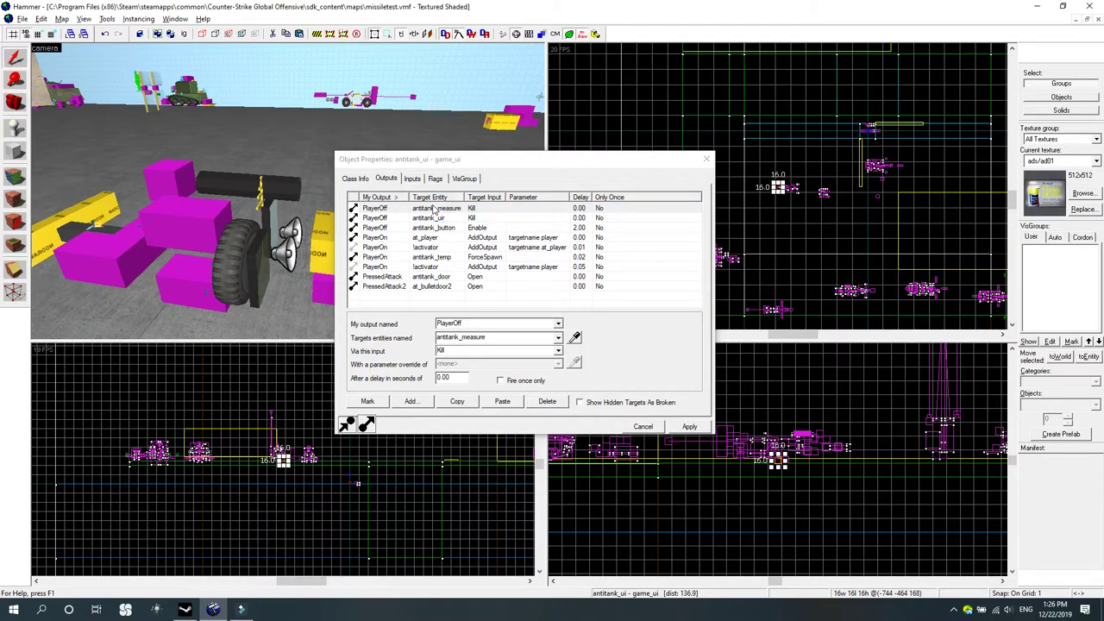
click(433, 209)
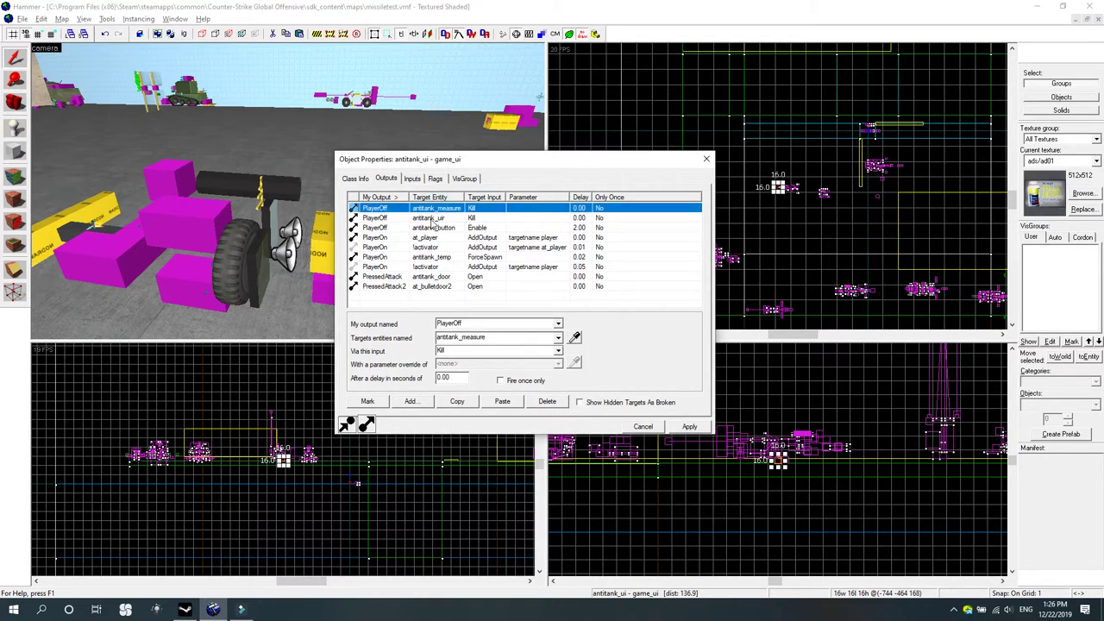
click(431, 218)
click(433, 227)
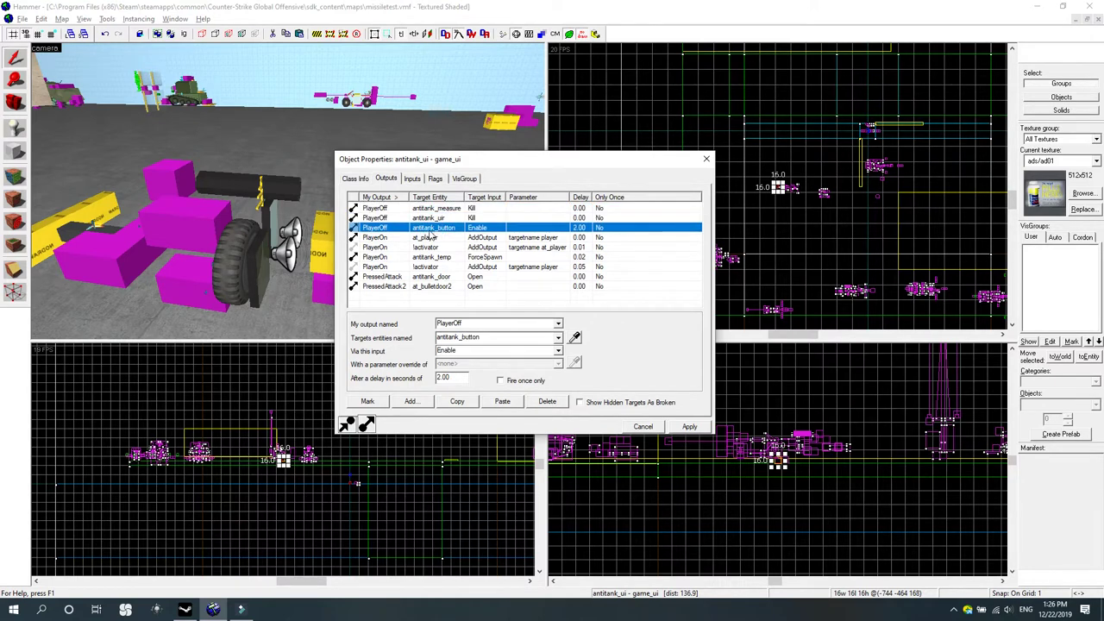
Delete the PlayerOff output that sends Kill to antitank_uir, then close the antitank_ui properties.
click(431, 218)
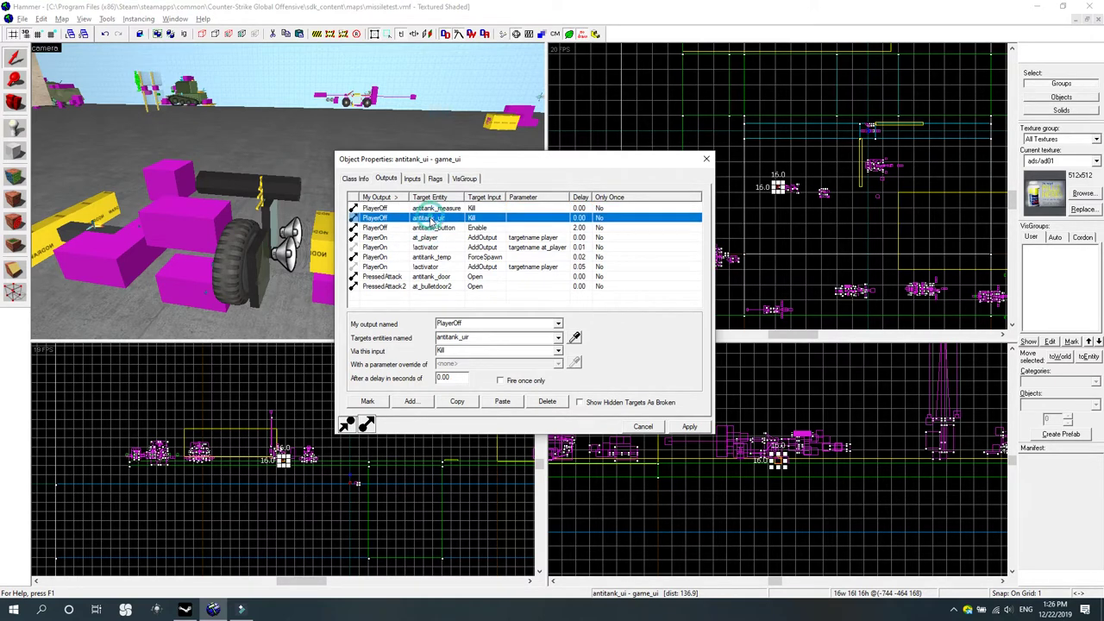
click(547, 402)
click(422, 219)
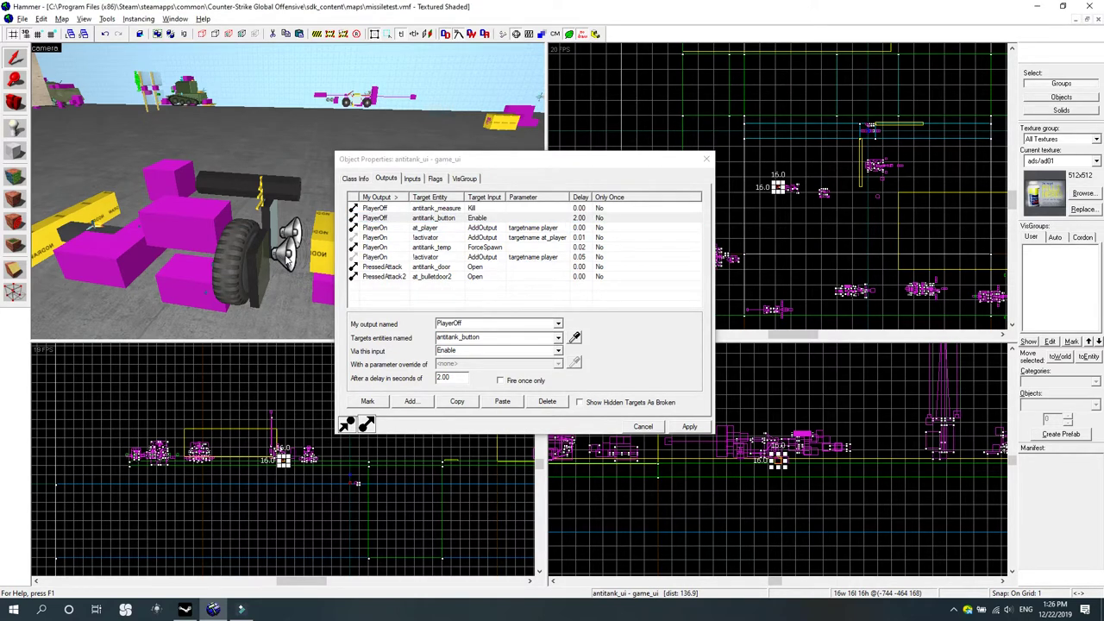
click(512, 219)
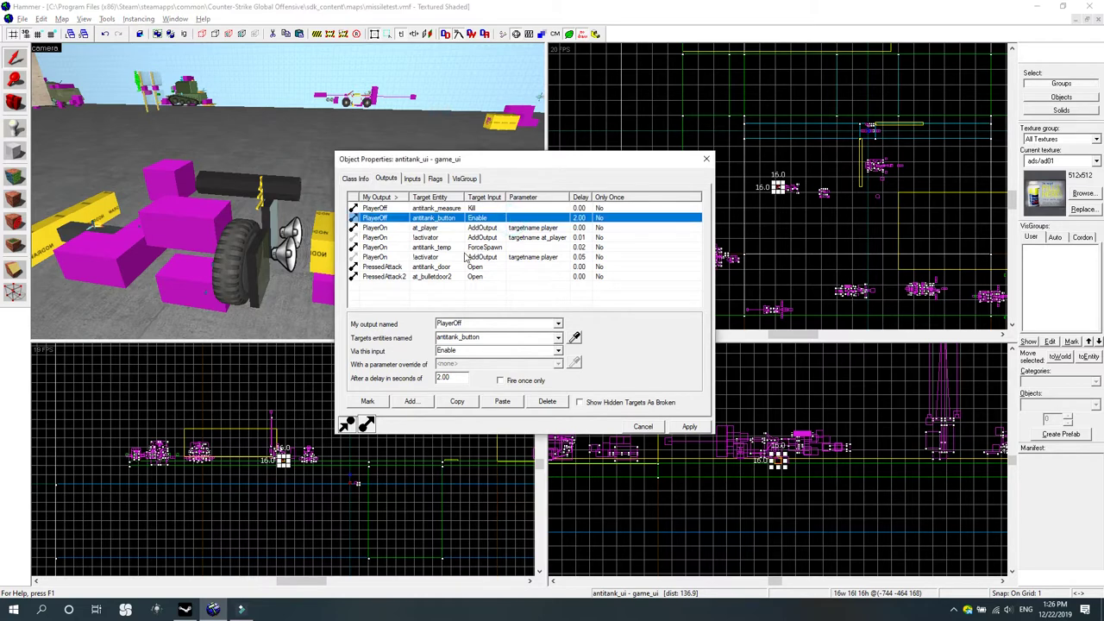
click(706, 159)
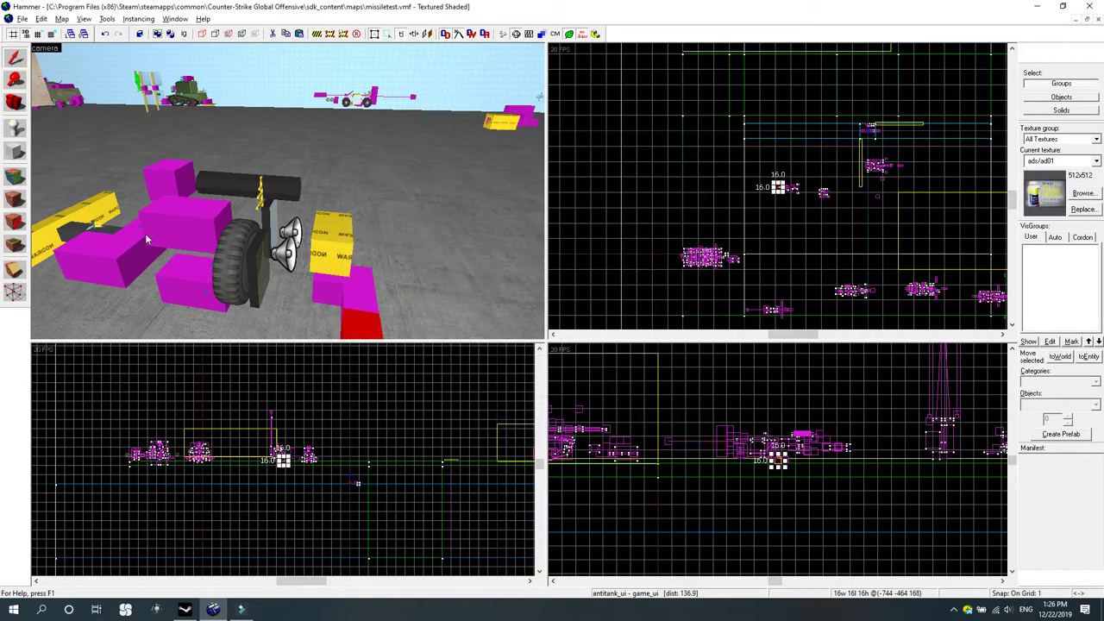
Inspect the OnTrigger outputs of the antitank_button trigger_multiple, Disable on !self and Activate on antitank_ui.
double_click(343, 254)
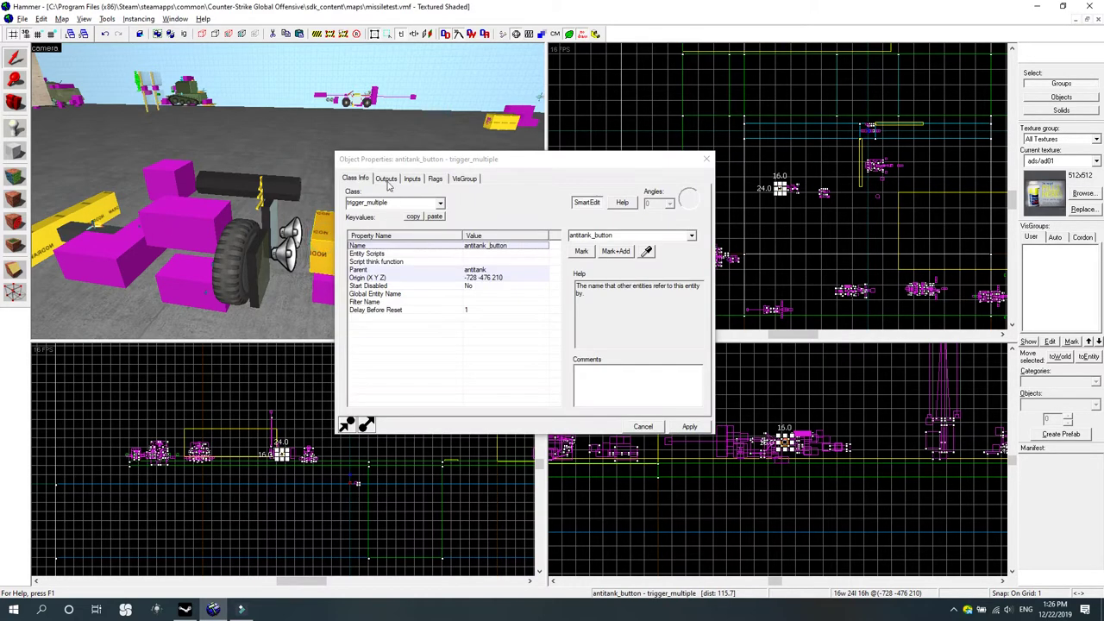
click(386, 179)
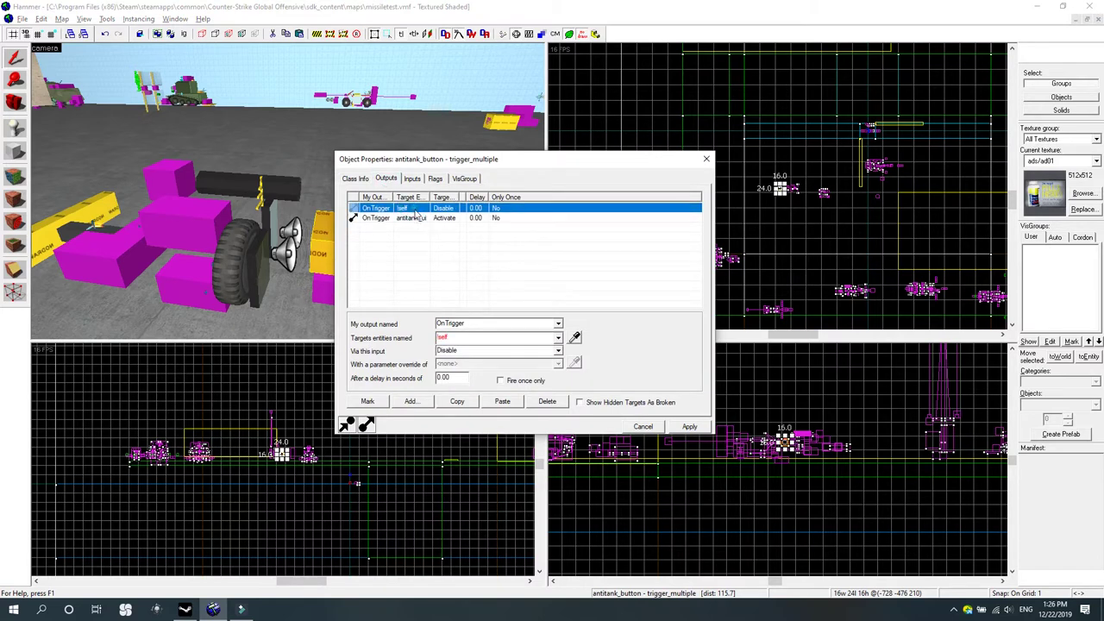
click(422, 219)
click(706, 159)
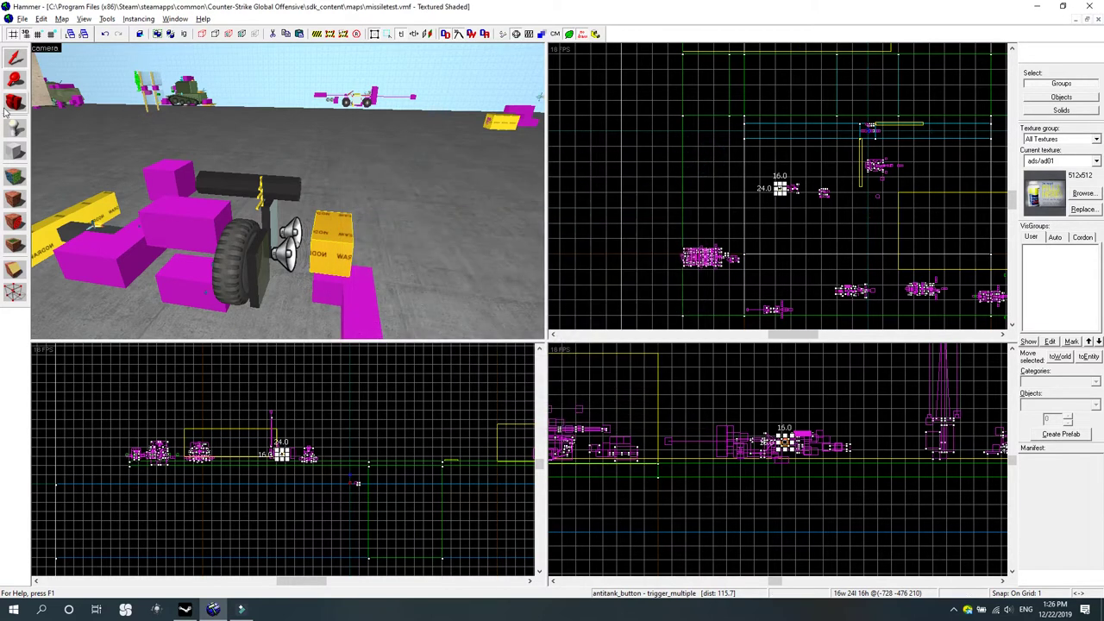
Inspect the antitank func_breakable's properties and view the upright brush under the gun barrel from both sides.
click(13, 103)
drag(311, 166, 288, 190)
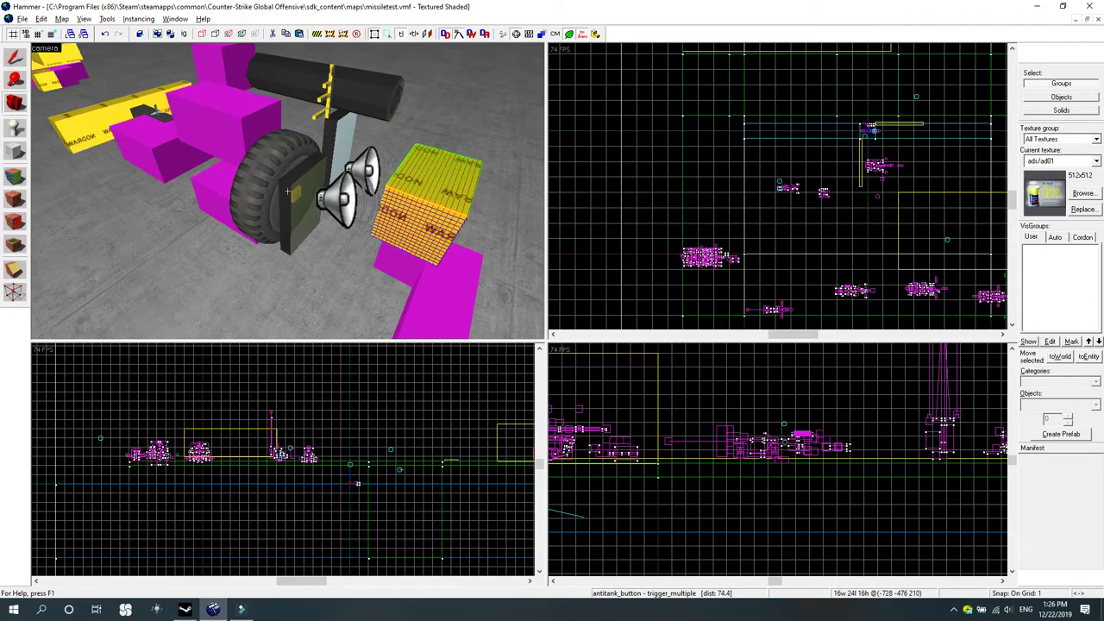
click(15, 58)
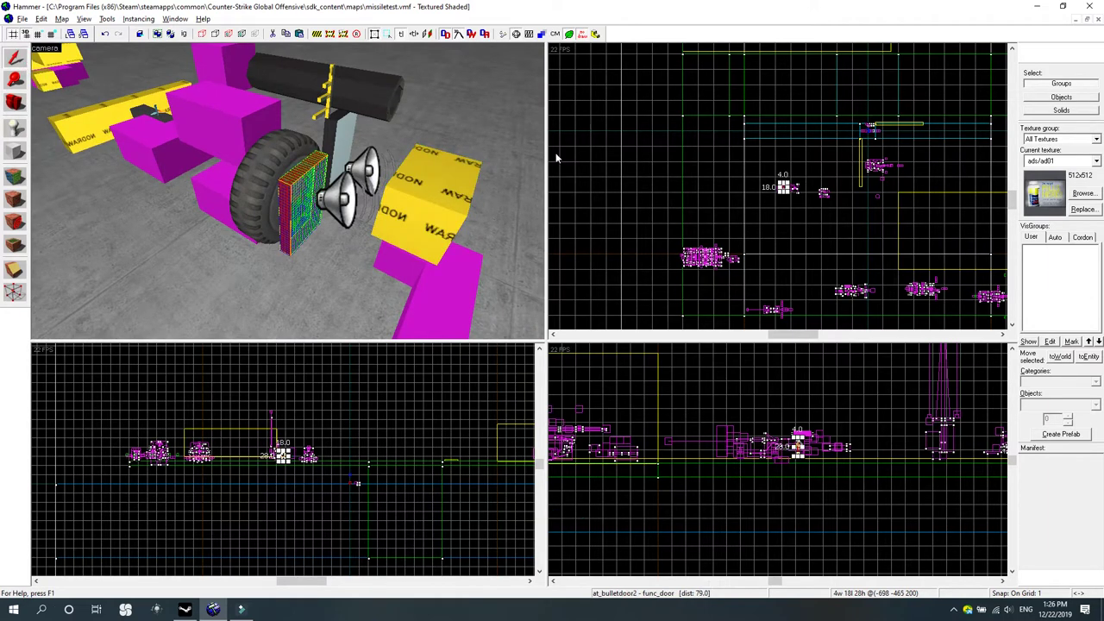
click(340, 152)
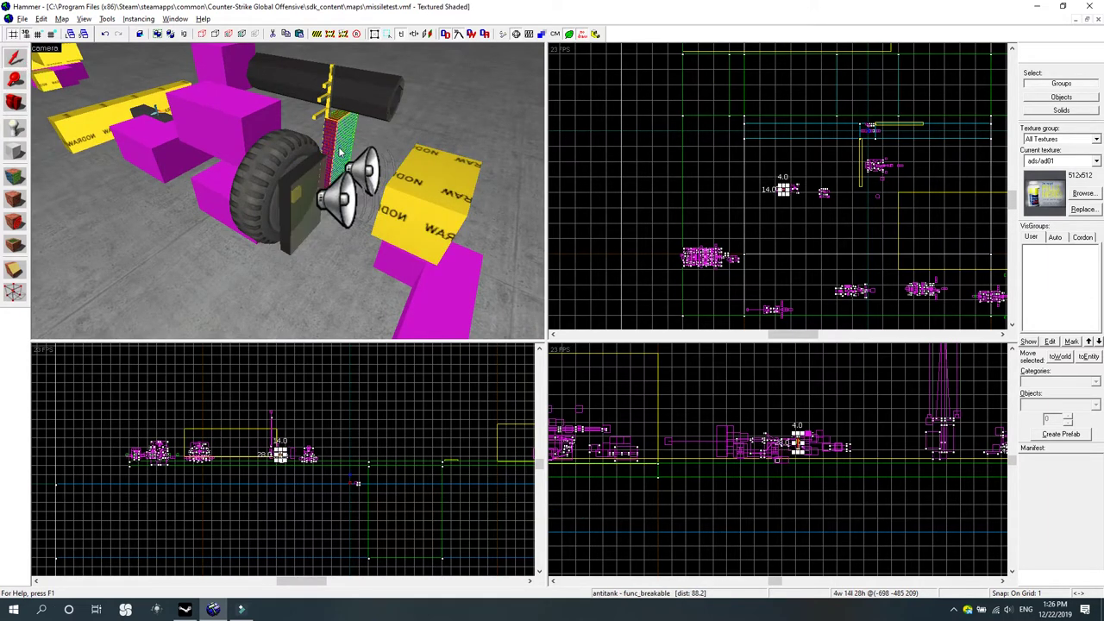
double_click(340, 152)
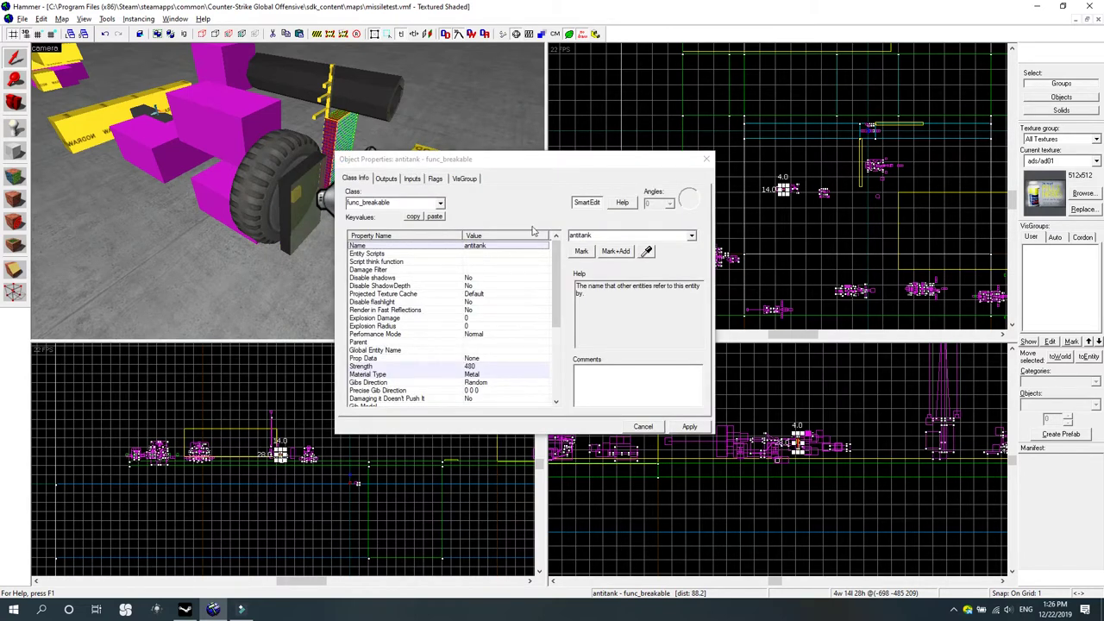
click(708, 160)
key(w)
key(d)
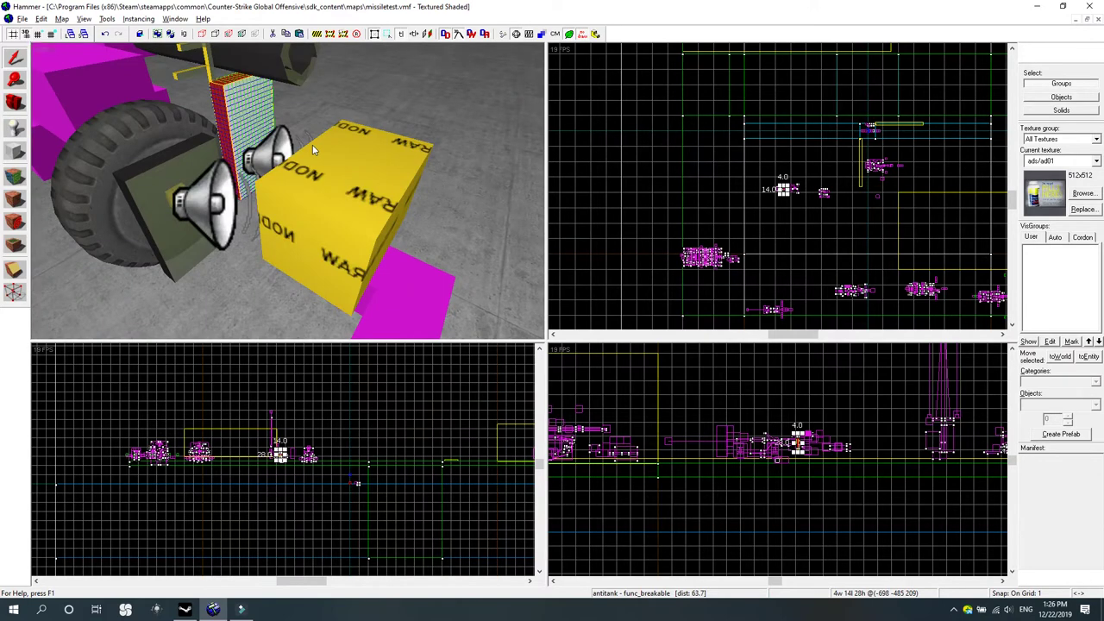
key(d)
key(Left)
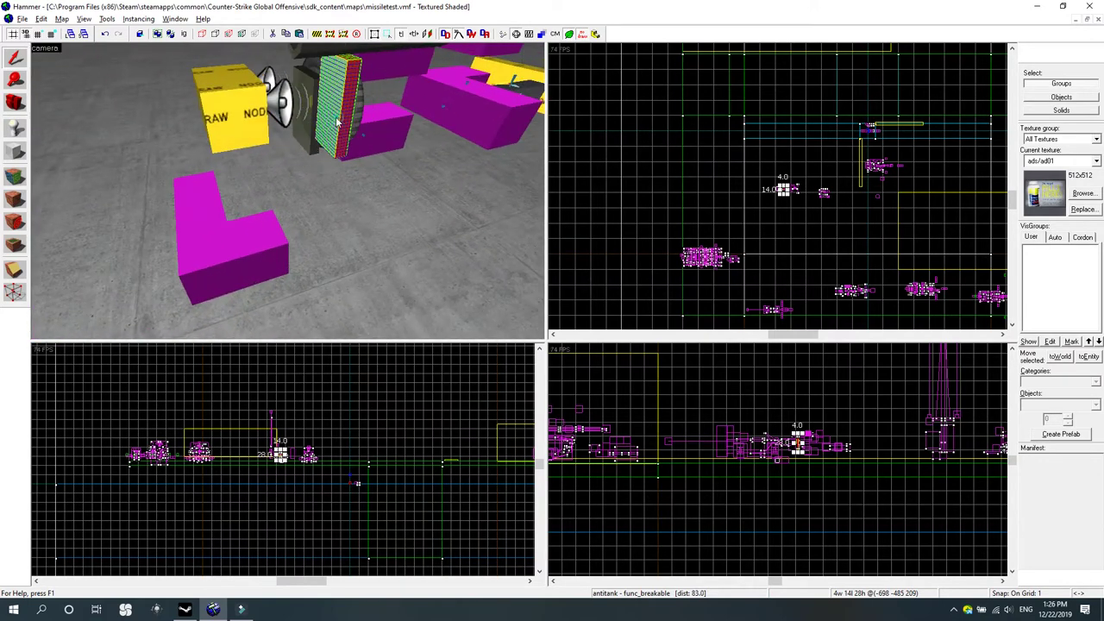
Examine the antitank func_breakable from top to bottom among its surrounding entities in the 2D side view.
scroll(759, 463, up, 4)
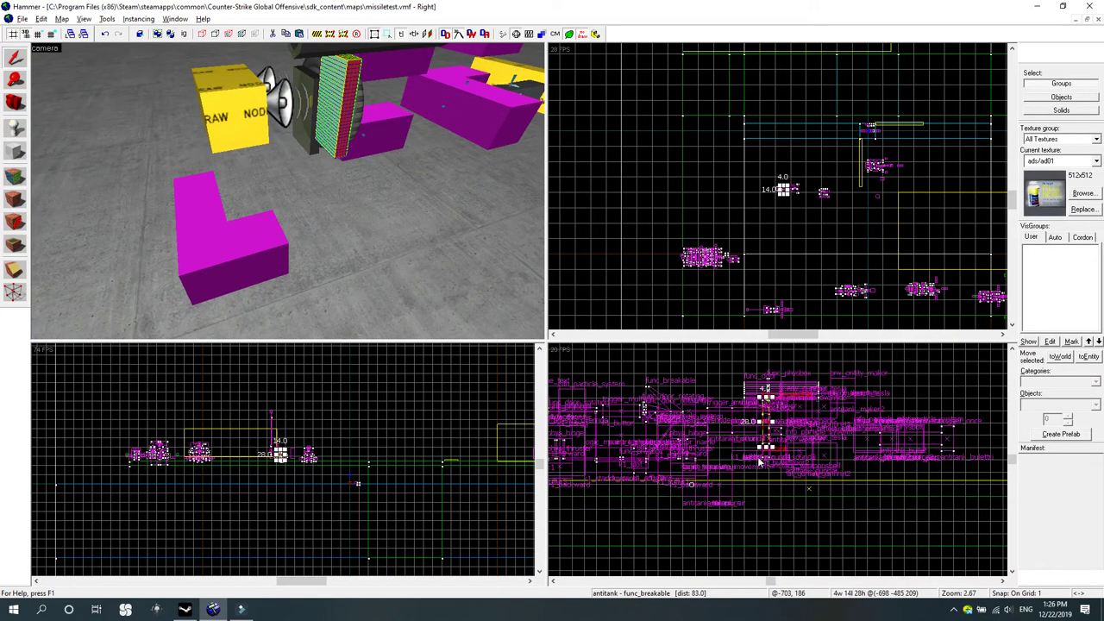
scroll(759, 463, up, 2)
scroll(752, 457, up, 3)
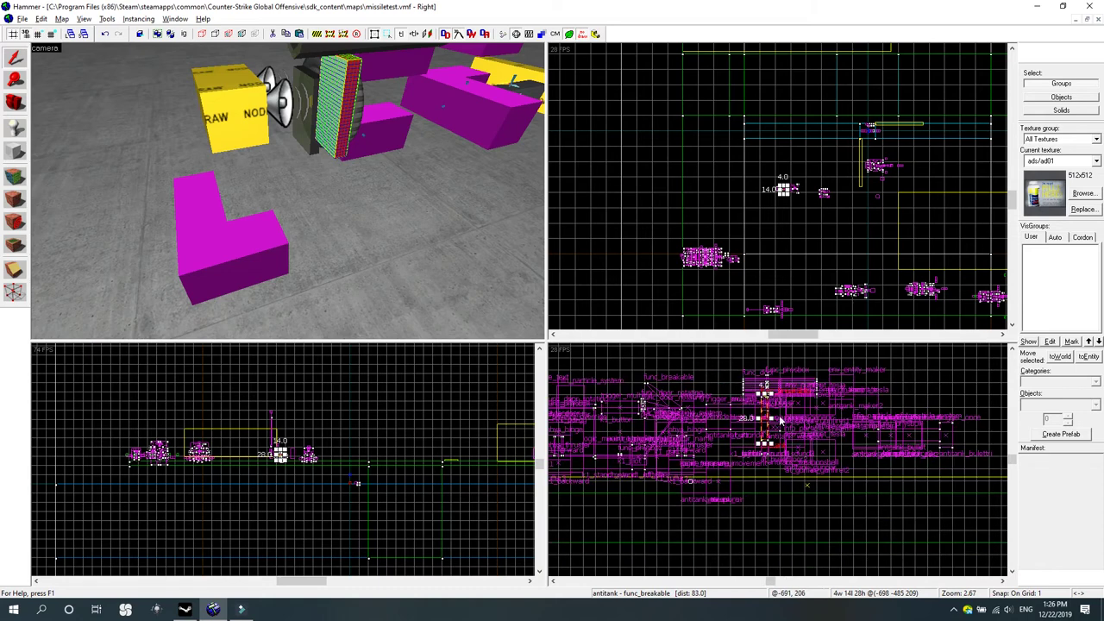
scroll(757, 422, down, 2)
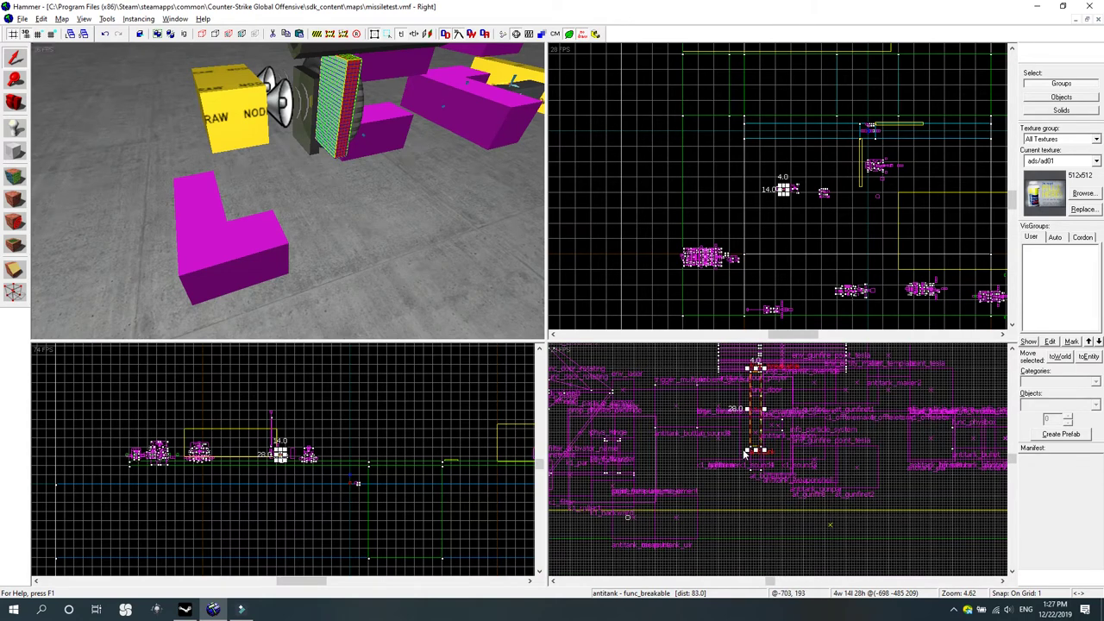
scroll(776, 403, up, 5)
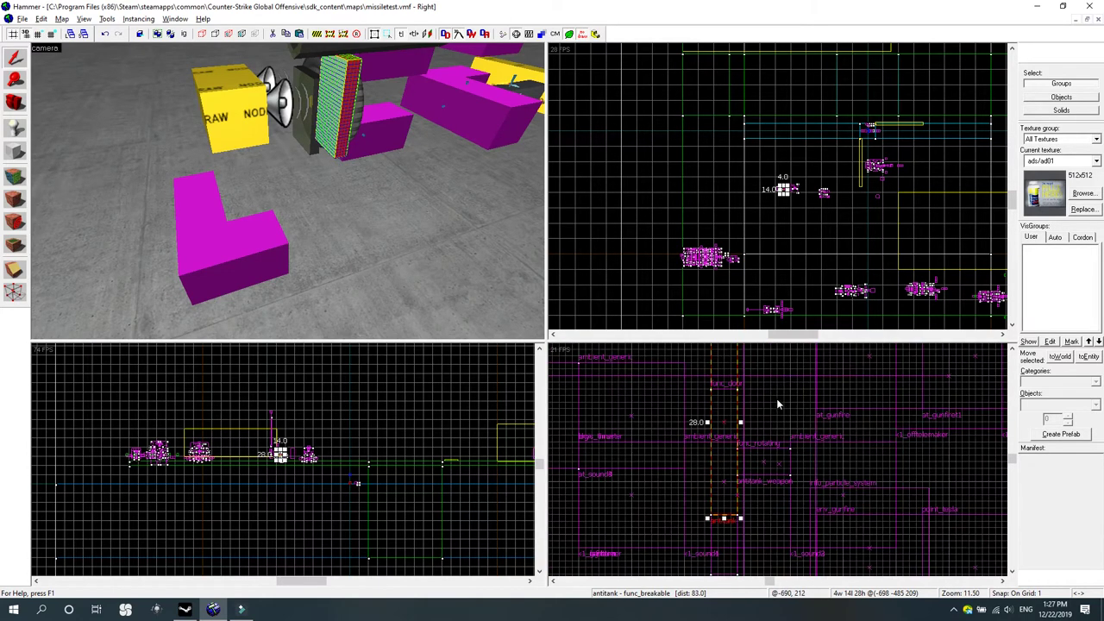
scroll(748, 418, down, 8)
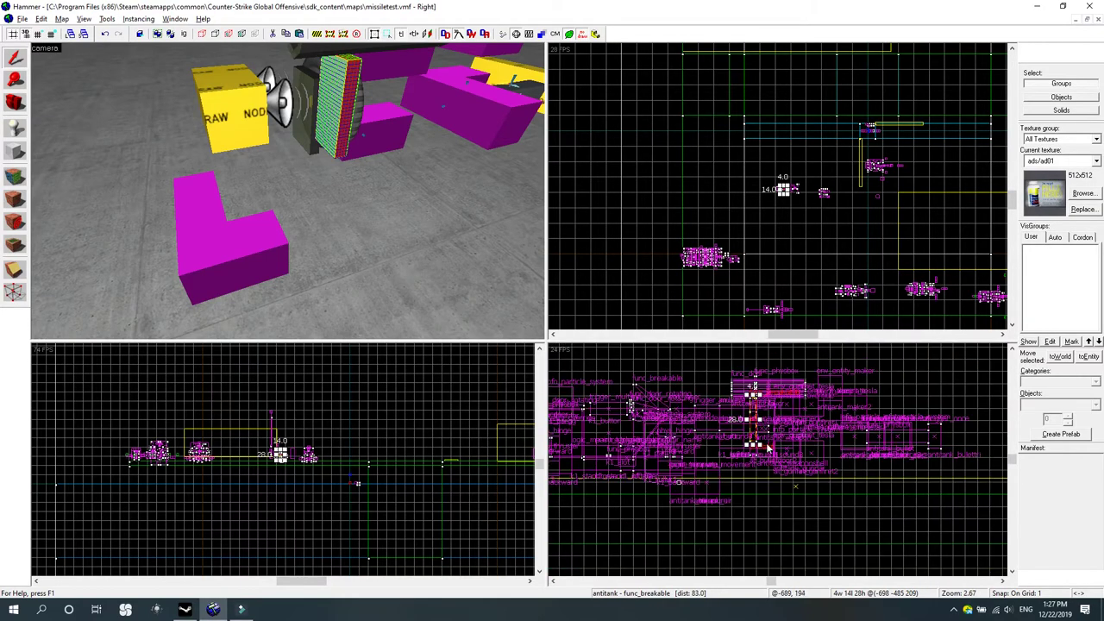
scroll(720, 477, up, 6)
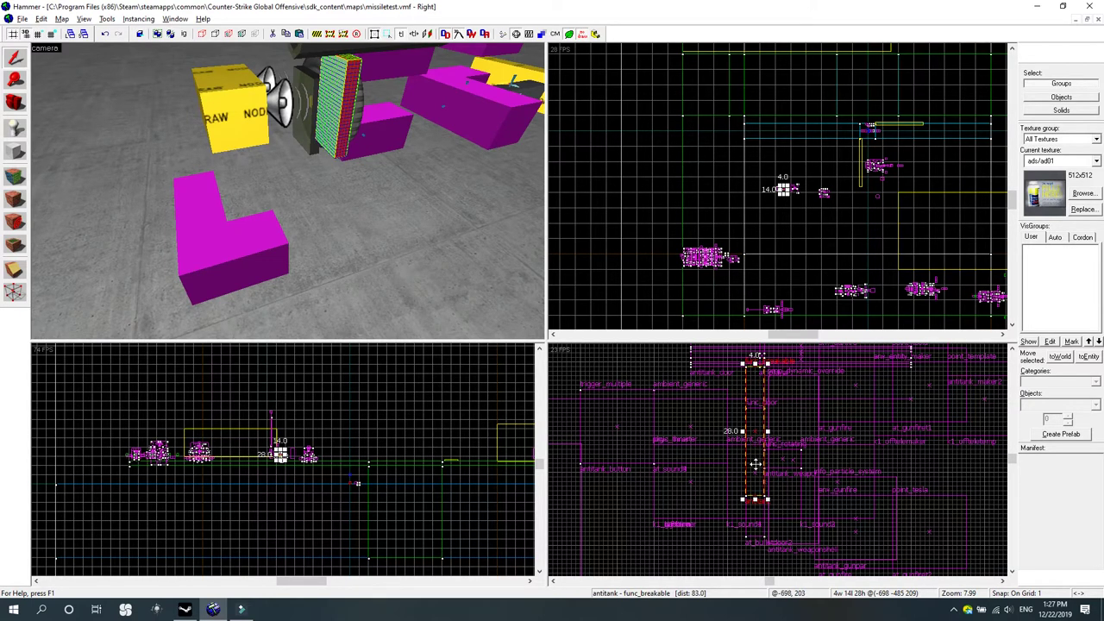
scroll(745, 397, up, 1)
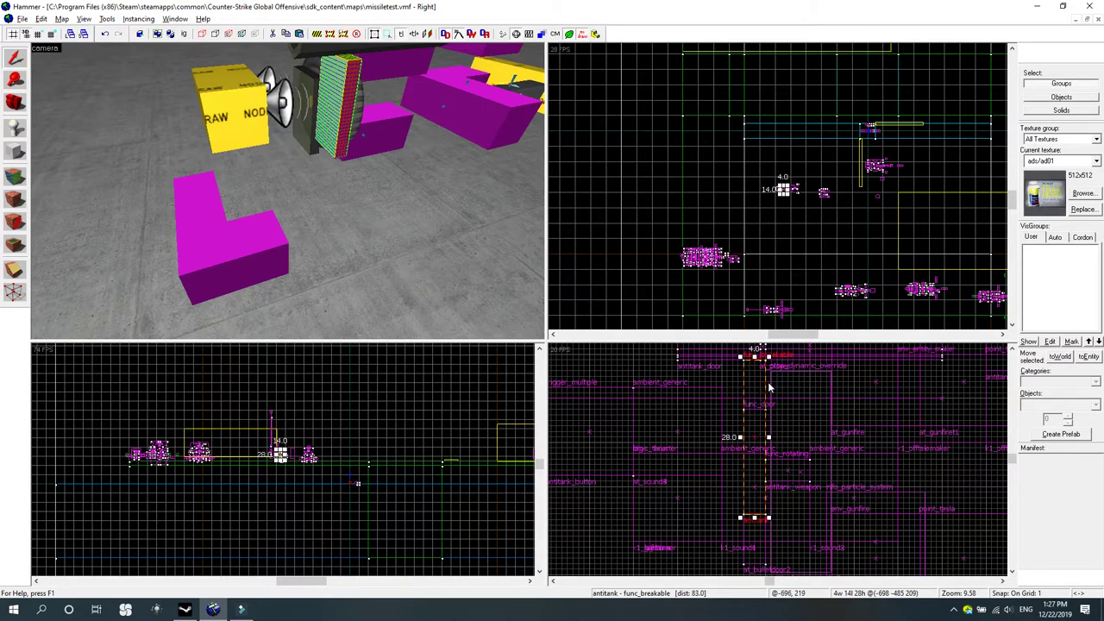
scroll(754, 386, down, 4)
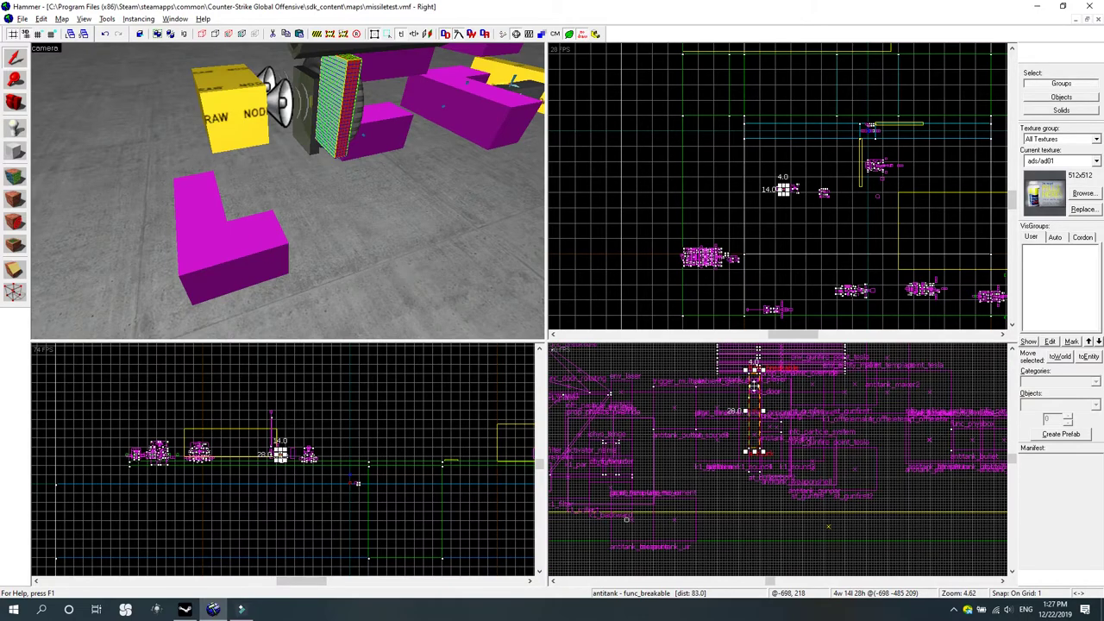
scroll(626, 528, up, 5)
scroll(628, 507, up, 7)
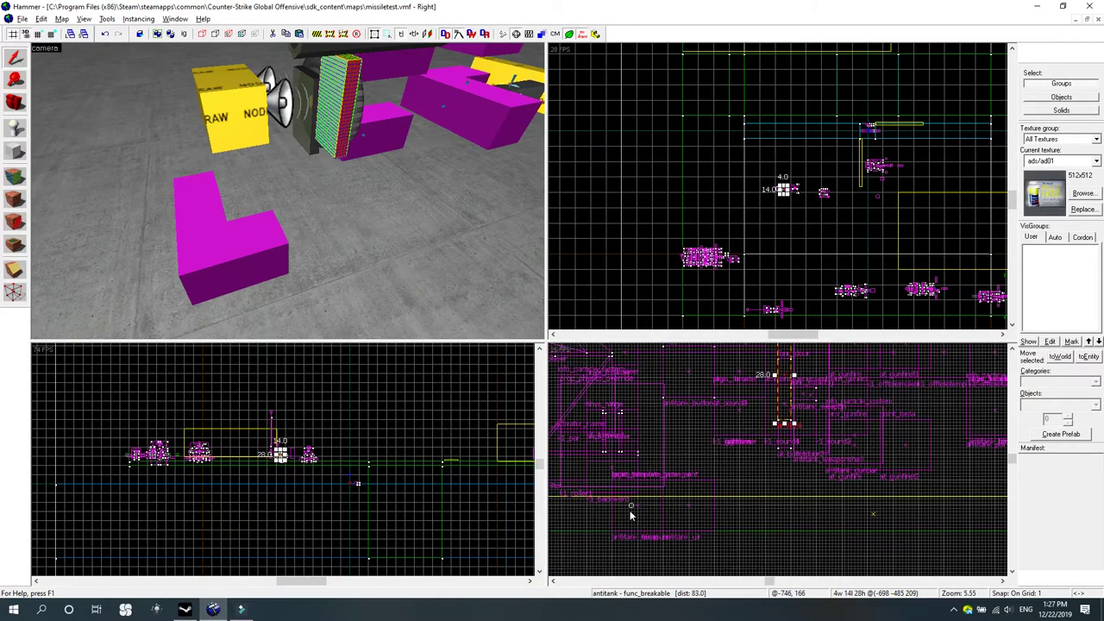
Examine the area around antitank_measure and antitank_uir below the gun in the 2D side view.
scroll(636, 507, down, 8)
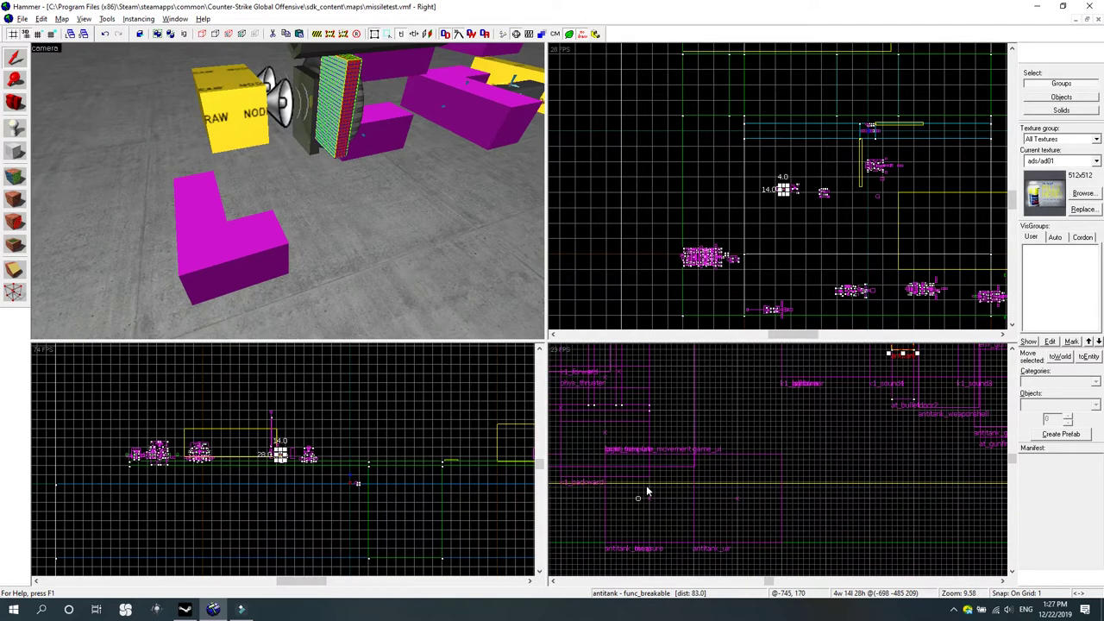
scroll(648, 492, up, 2)
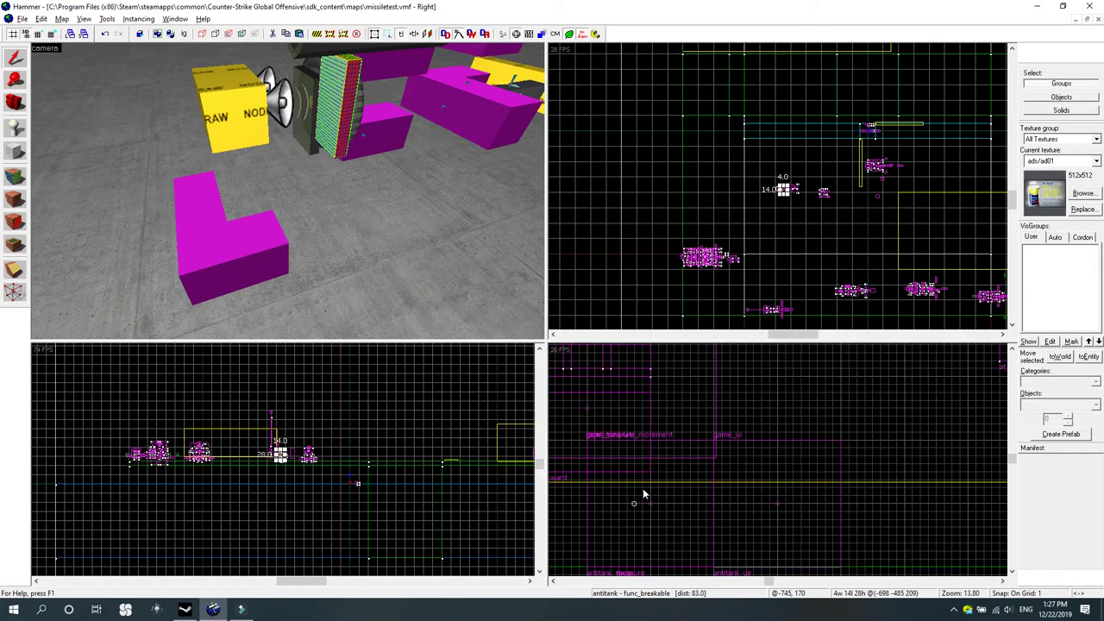
scroll(646, 491, down, 4)
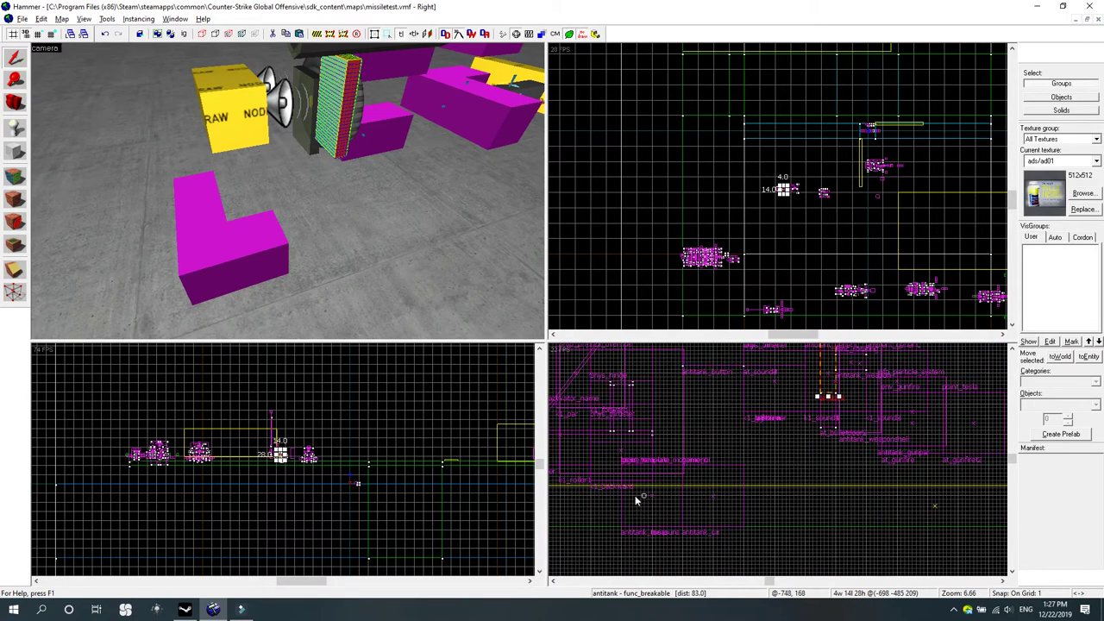
scroll(685, 501, down, 2)
scroll(692, 474, up, 2)
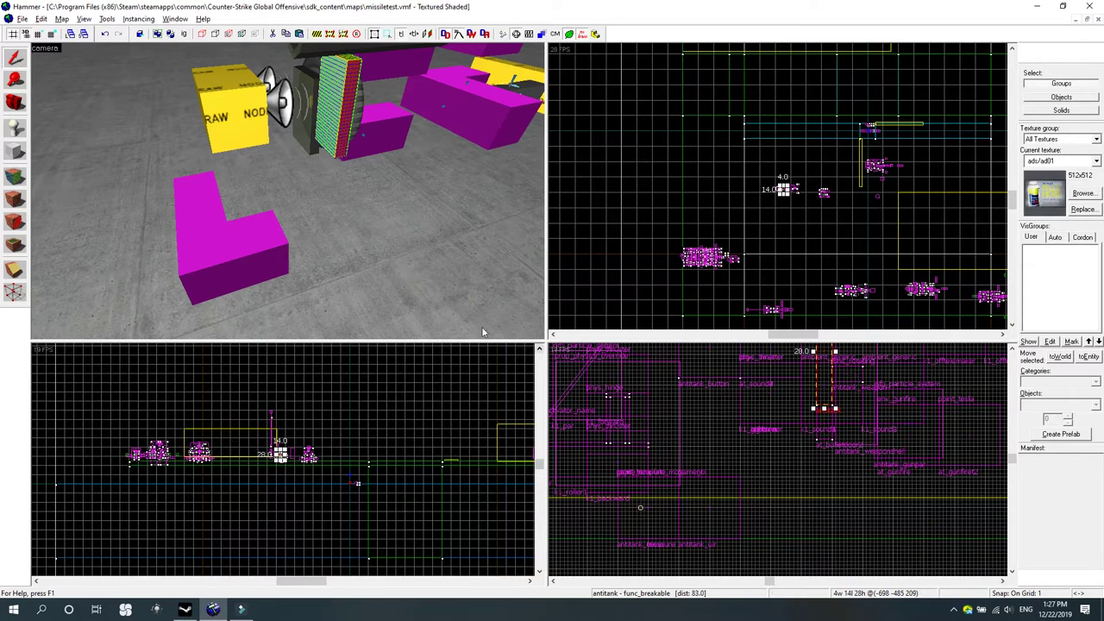
Compare the antitank breakable below the barrel in the 3D view with its position in the 2D side view.
click(15, 102)
drag(259, 216, 287, 192)
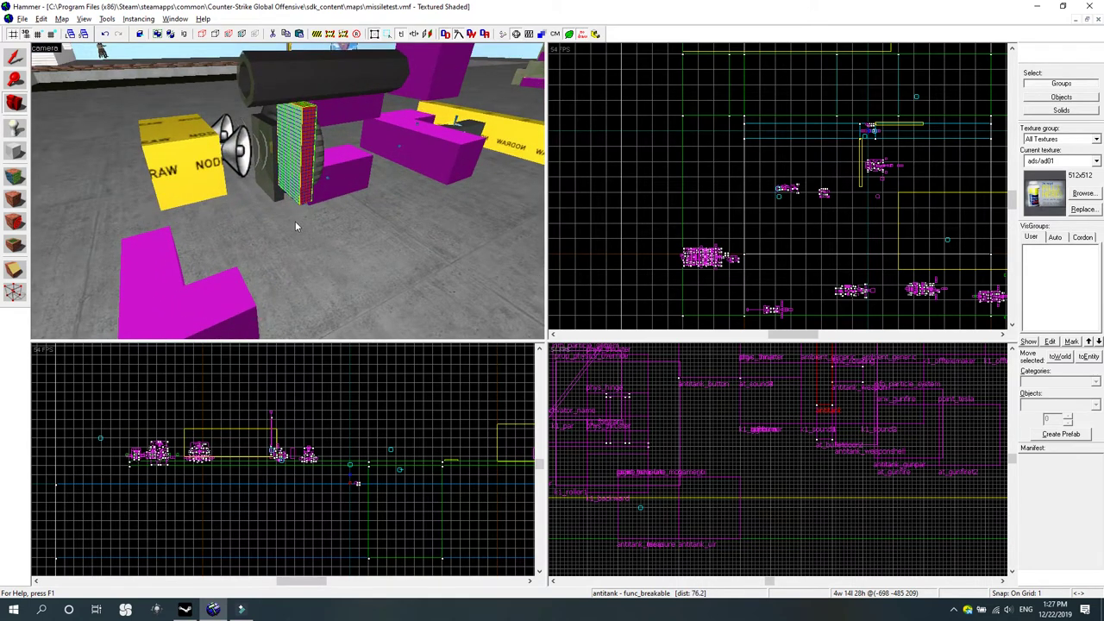
scroll(638, 479, up, 3)
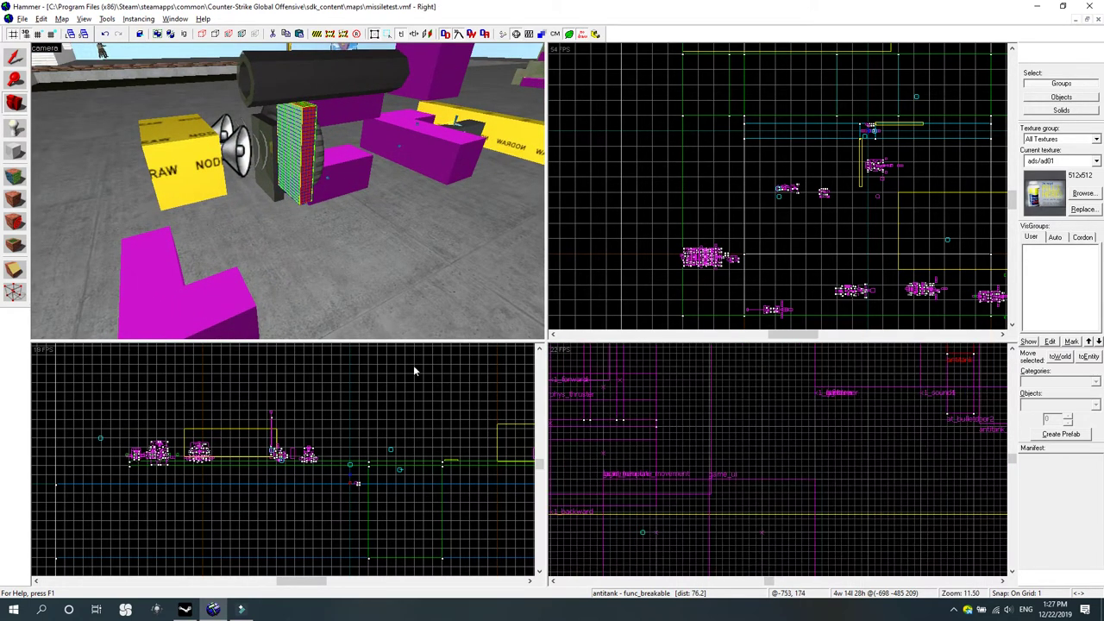
click(13, 55)
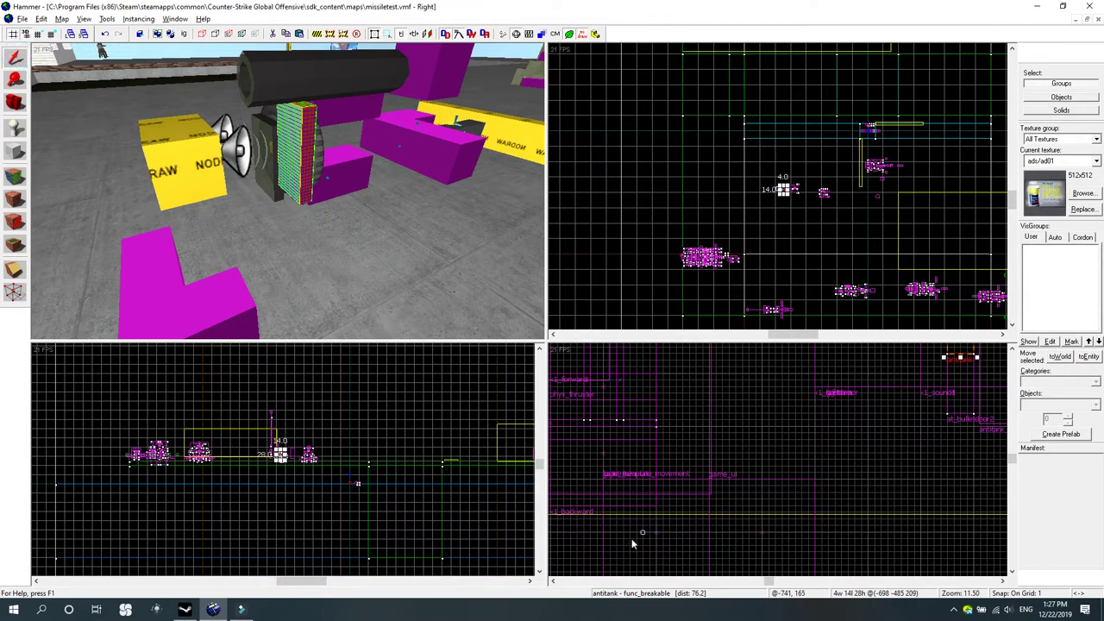
scroll(764, 480, down, 2)
scroll(823, 384, up, 8)
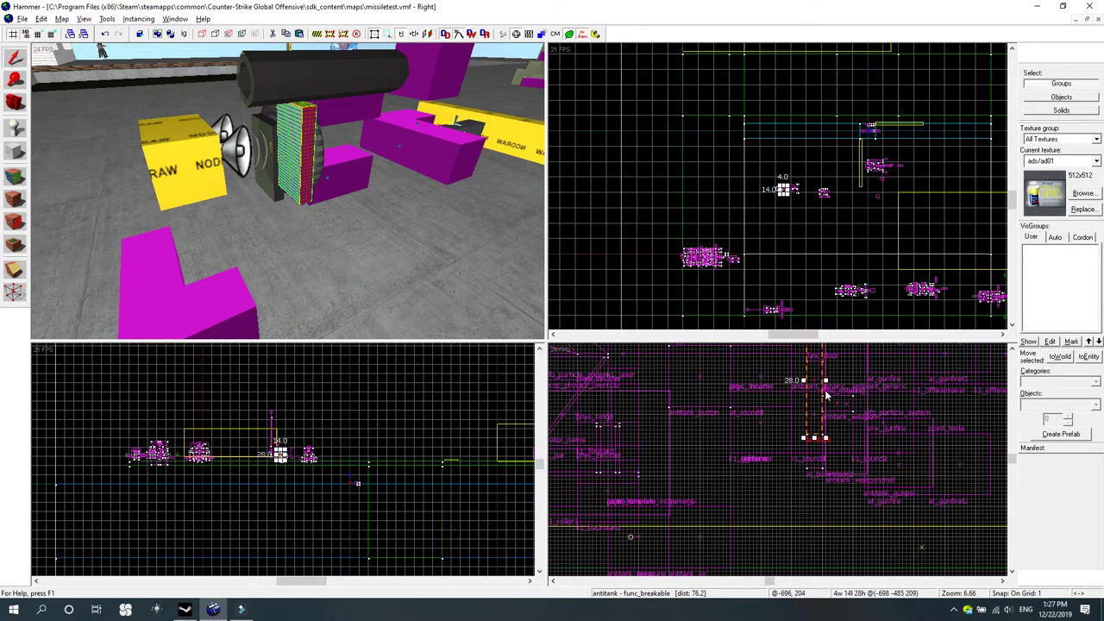
Examine the antitank breakable and the small origin circle near antitank_measure below it in the 2D side view.
scroll(823, 382, up, 2)
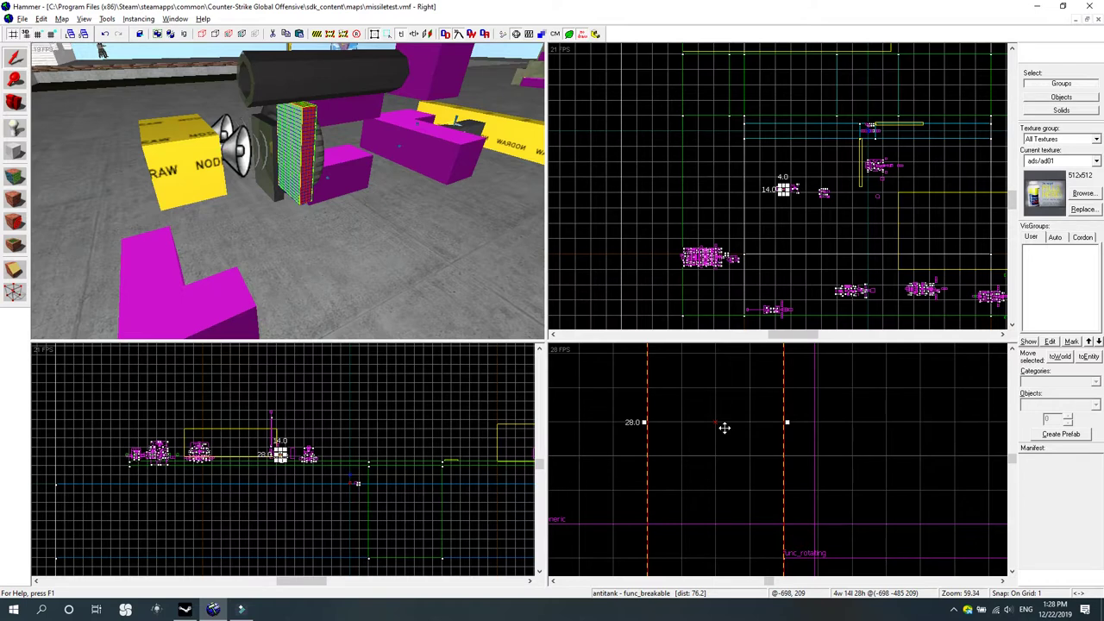
scroll(855, 402, down, 3)
scroll(854, 405, down, 7)
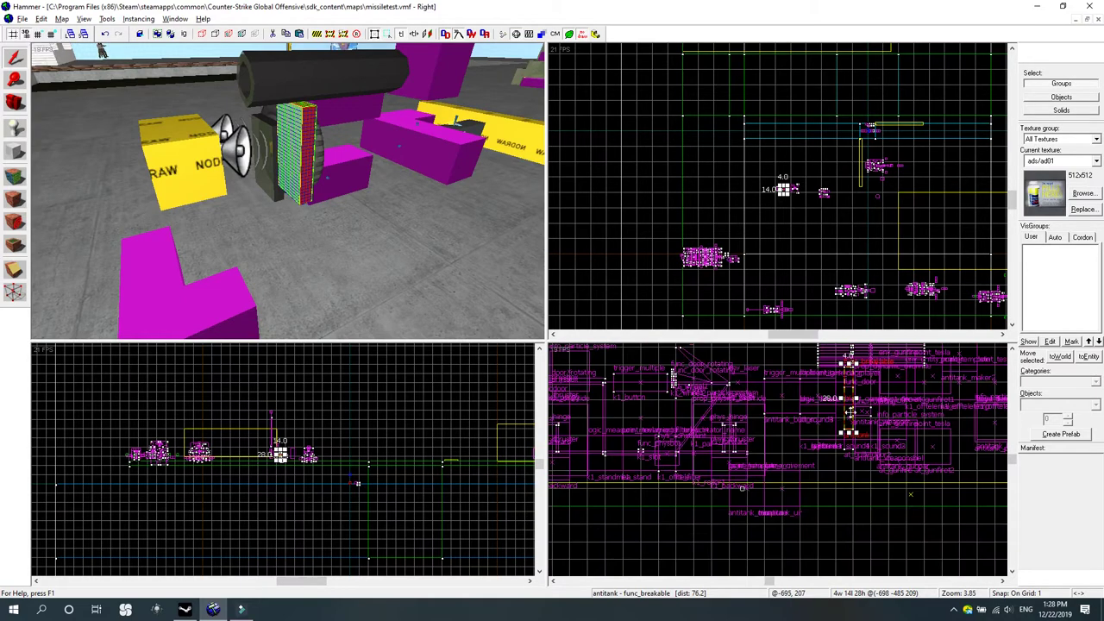
scroll(716, 505, up, 9)
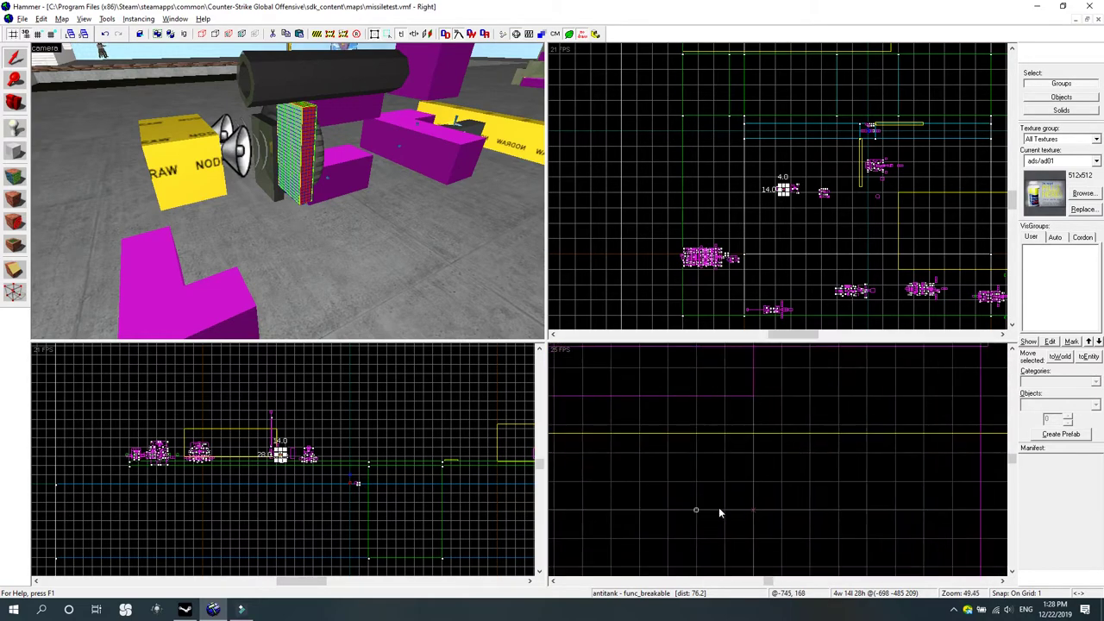
scroll(695, 509, down, 8)
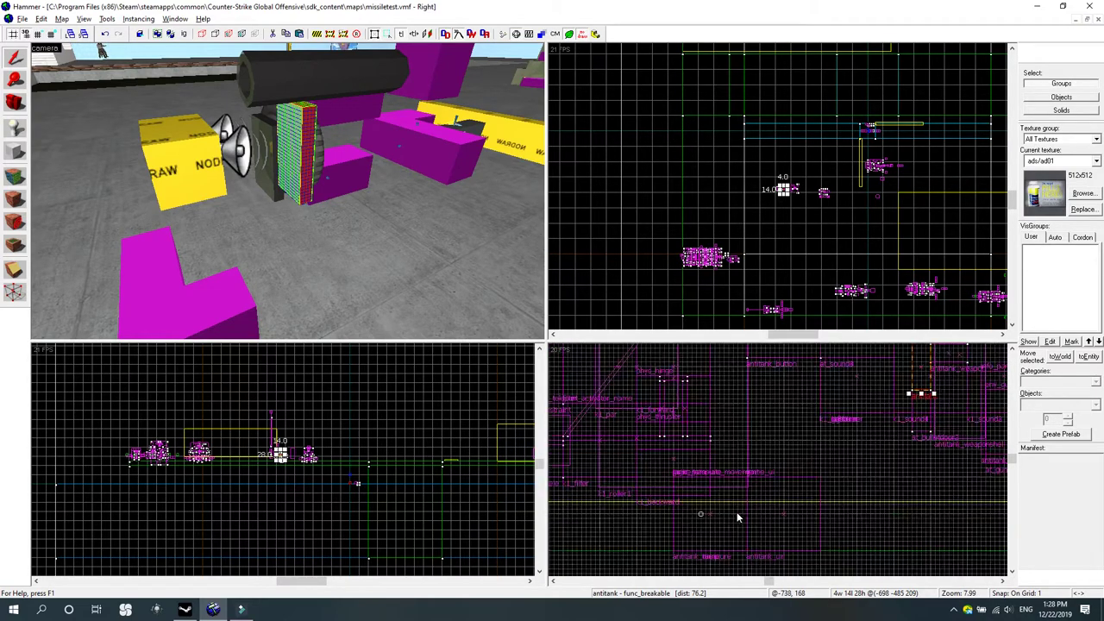
Place a copy of the info_player_counterterrorist from across the map beside the anti-tank gun.
click(13, 101)
drag(81, 155, 142, 185)
click(12, 60)
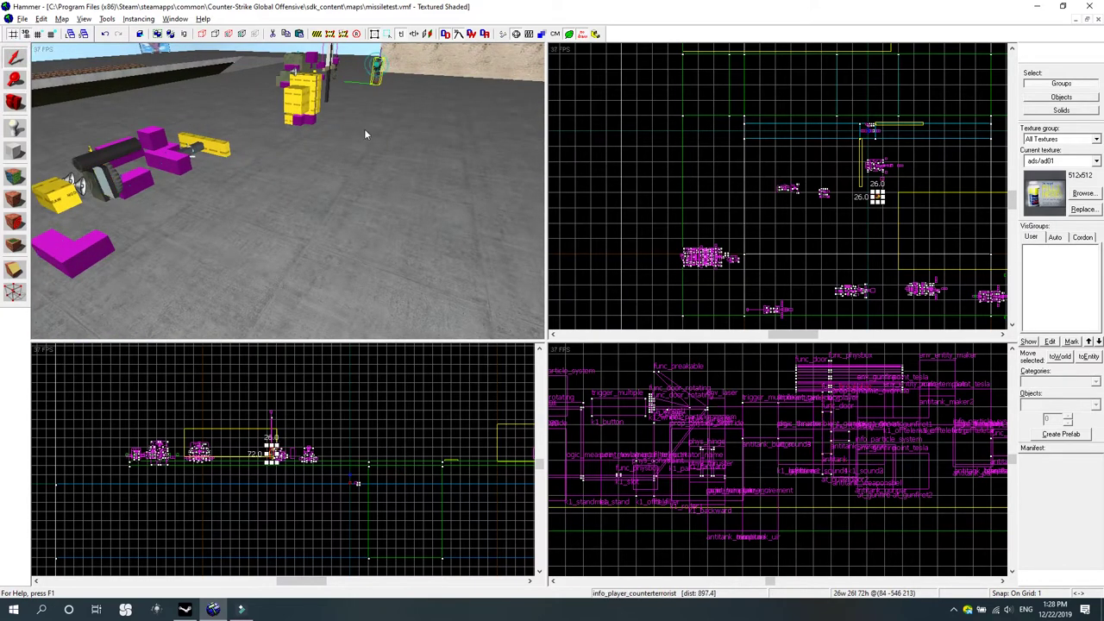
click(188, 262)
Move the copied player start behind the gun, over the antitank_measure area, and adjust its height in the side view.
scroll(698, 174, up, 6)
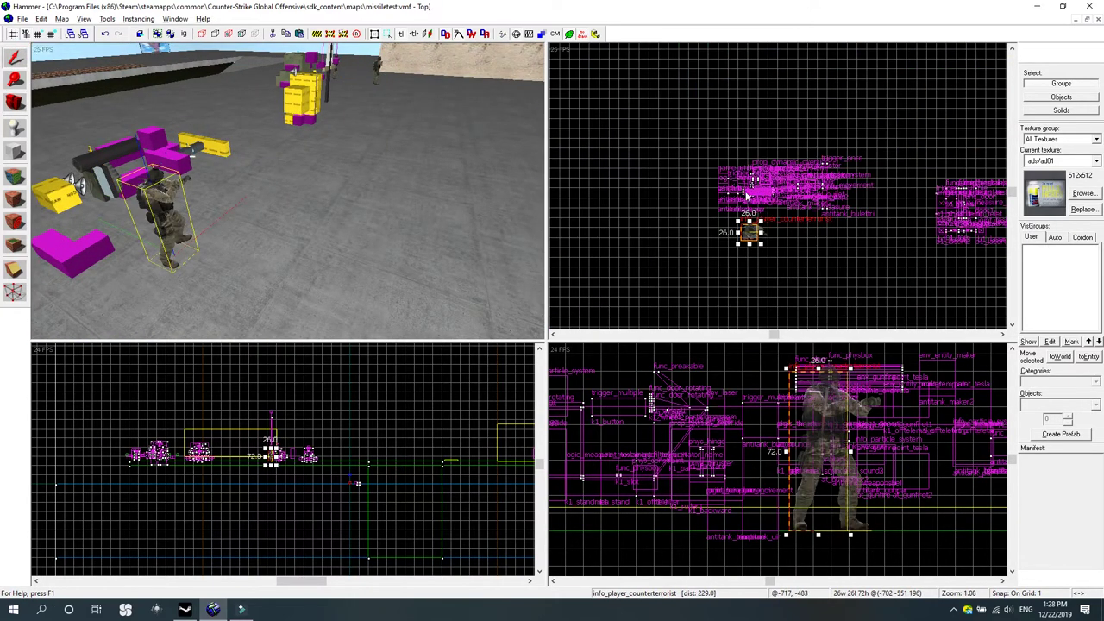
drag(699, 174, 664, 74)
scroll(766, 482, up, 2)
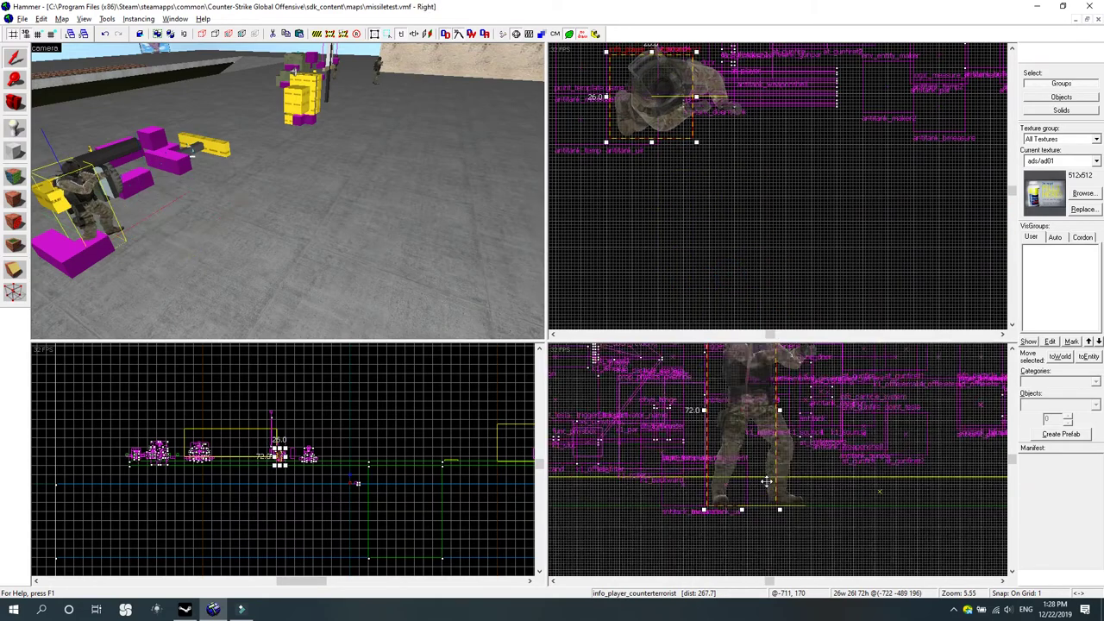
drag(766, 482, 691, 457)
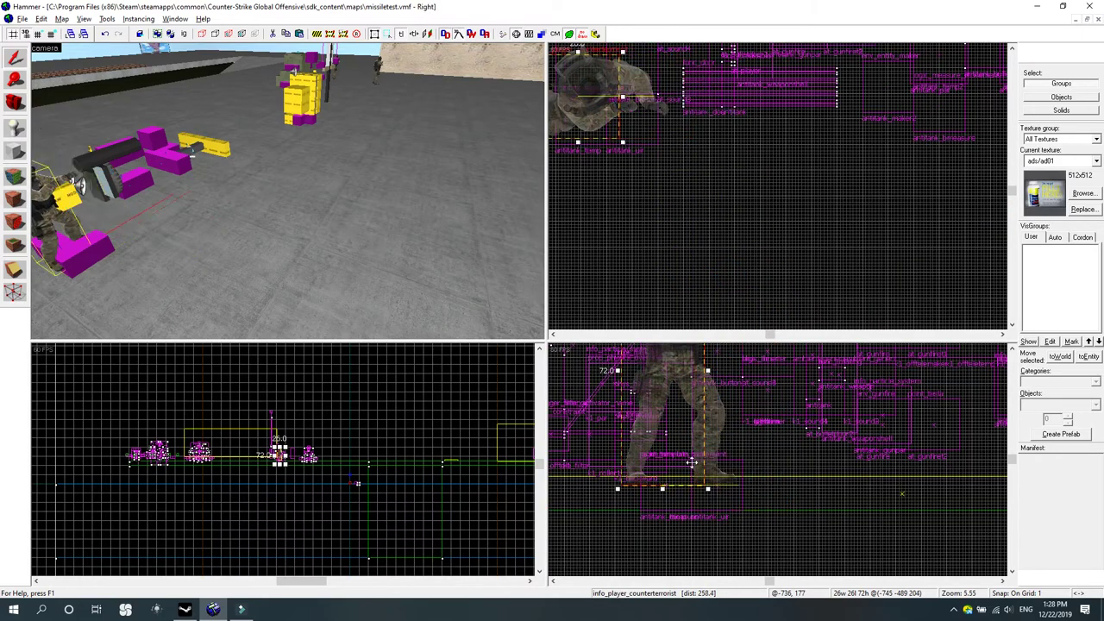
View the gun from its other side and examine the antitank func_breakable's origin point in the 2D side view.
key(a)
key(s)
key(a)
key(w)
key(Right)
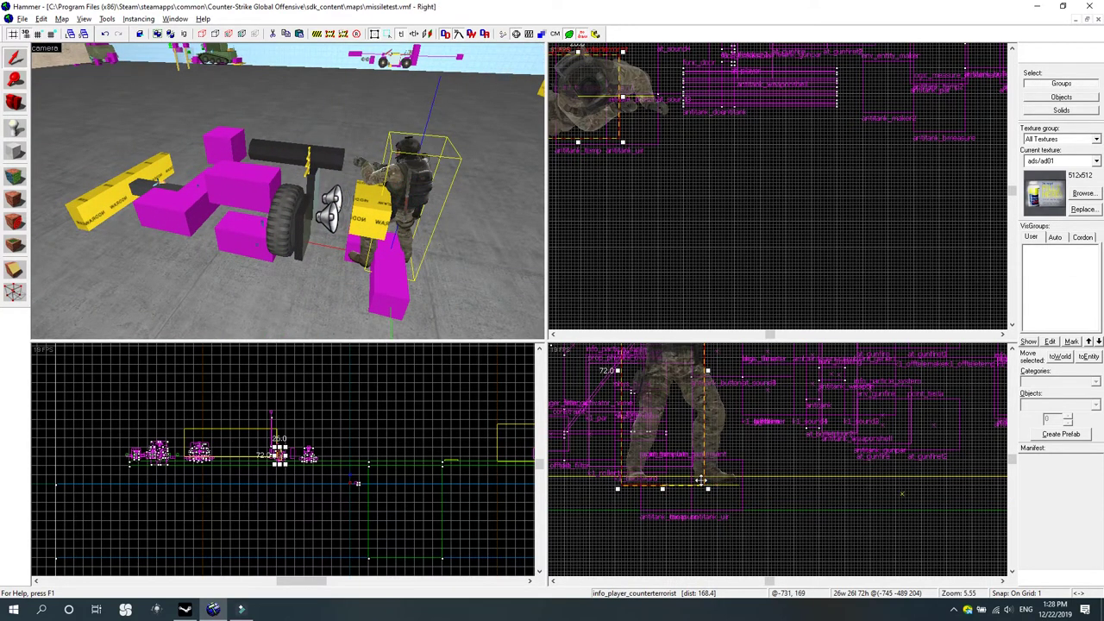
scroll(634, 513, down, 3)
click(313, 188)
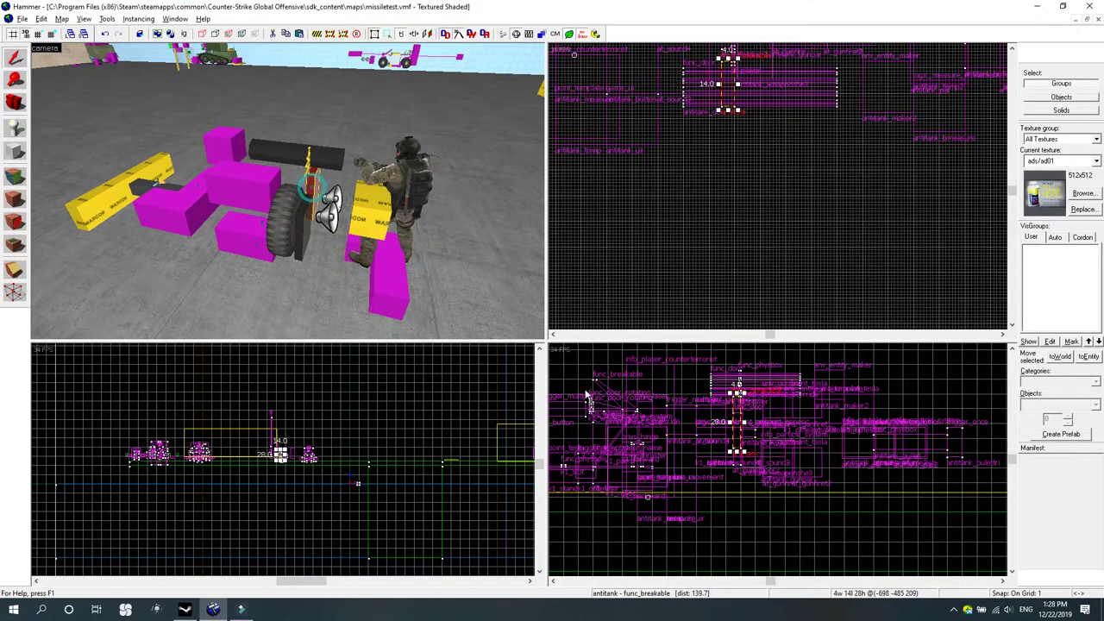
scroll(648, 504, up, 8)
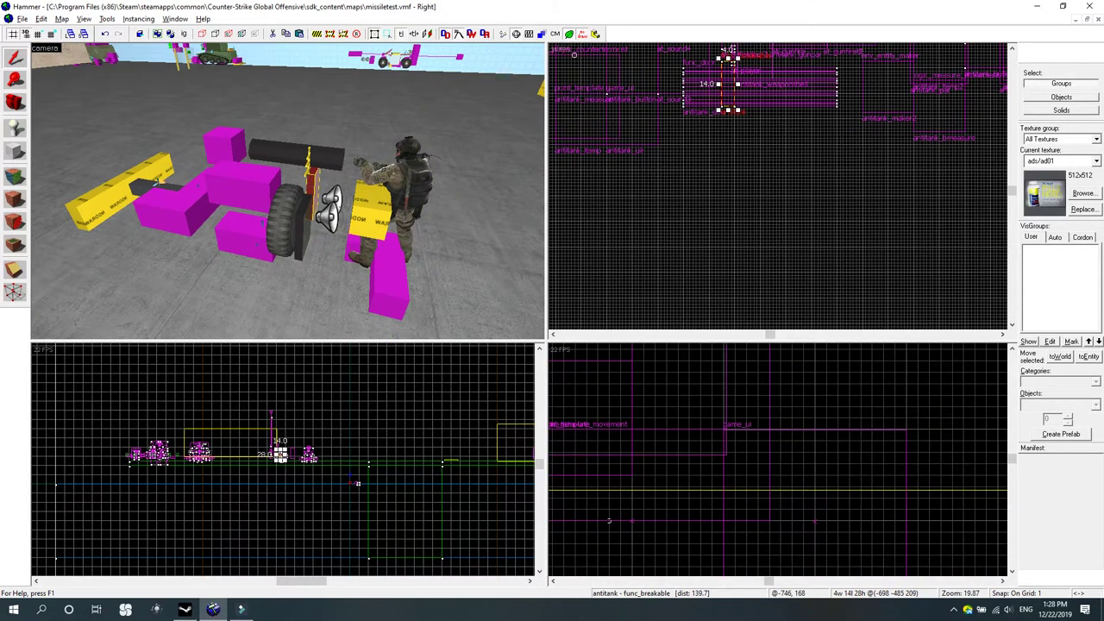
scroll(611, 521, up, 4)
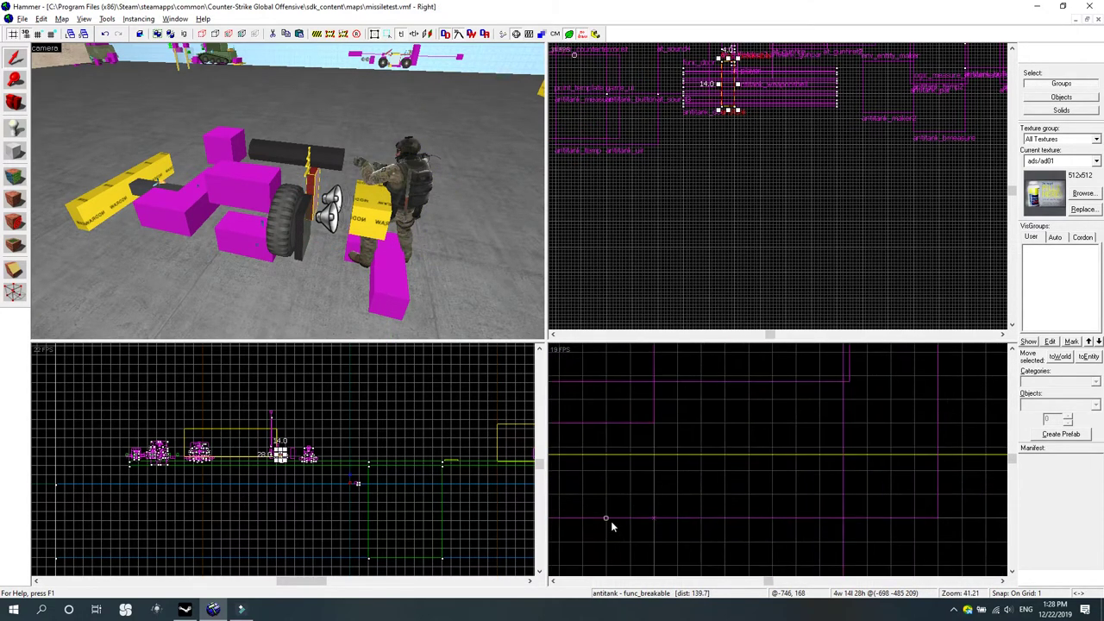
Compare the base of the copied player start with the antitank breakable's origin point in the 2D side view.
click(425, 205)
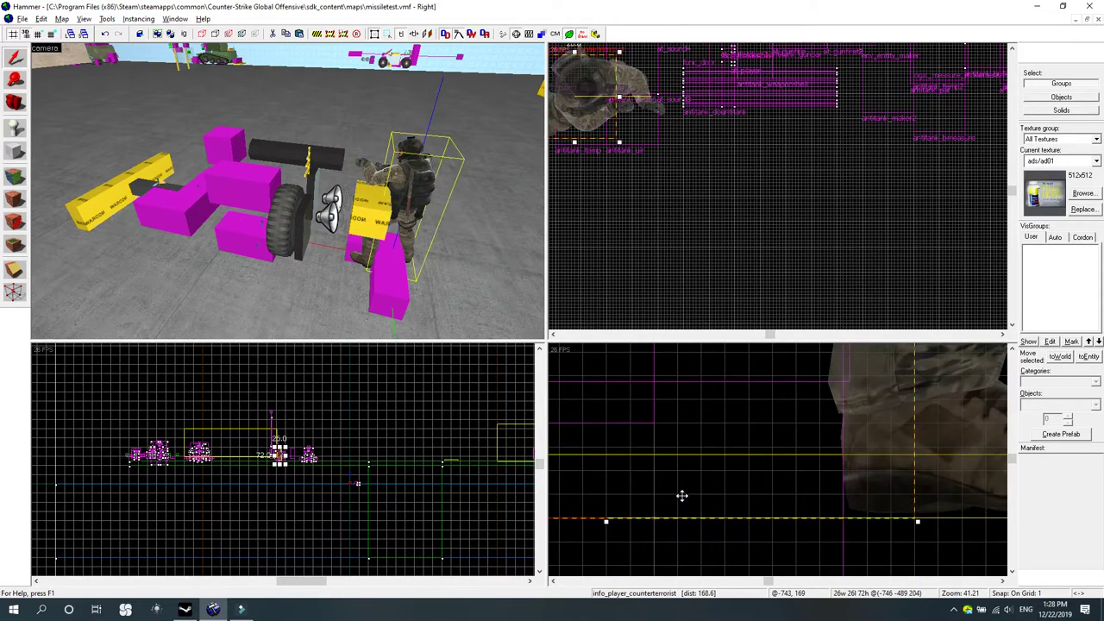
scroll(681, 496, down, 5)
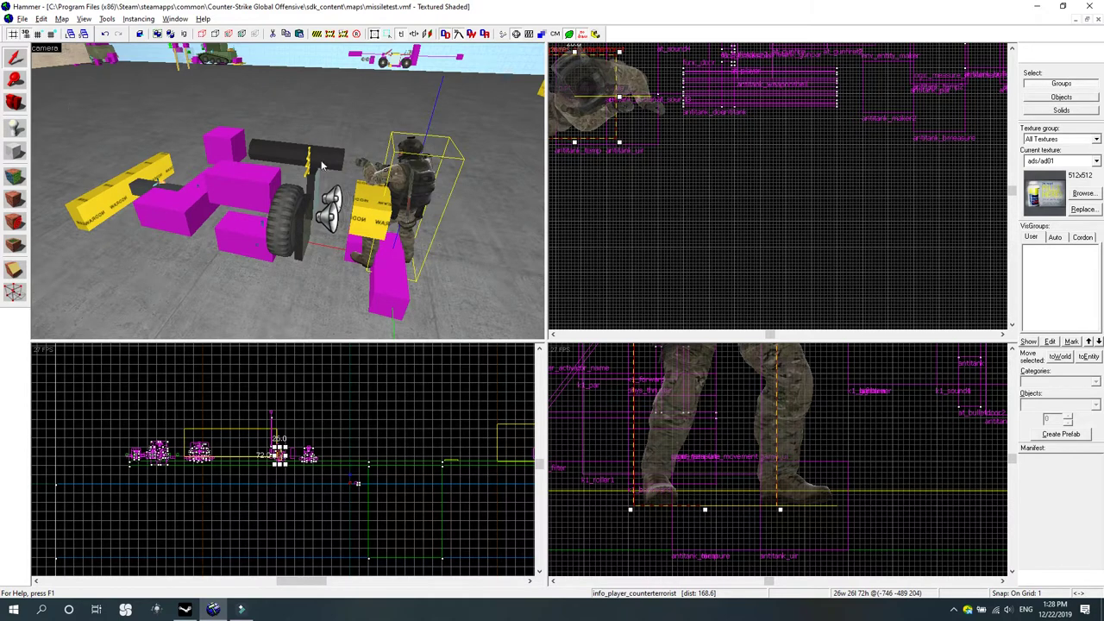
click(322, 165)
click(312, 183)
scroll(705, 527, down, 4)
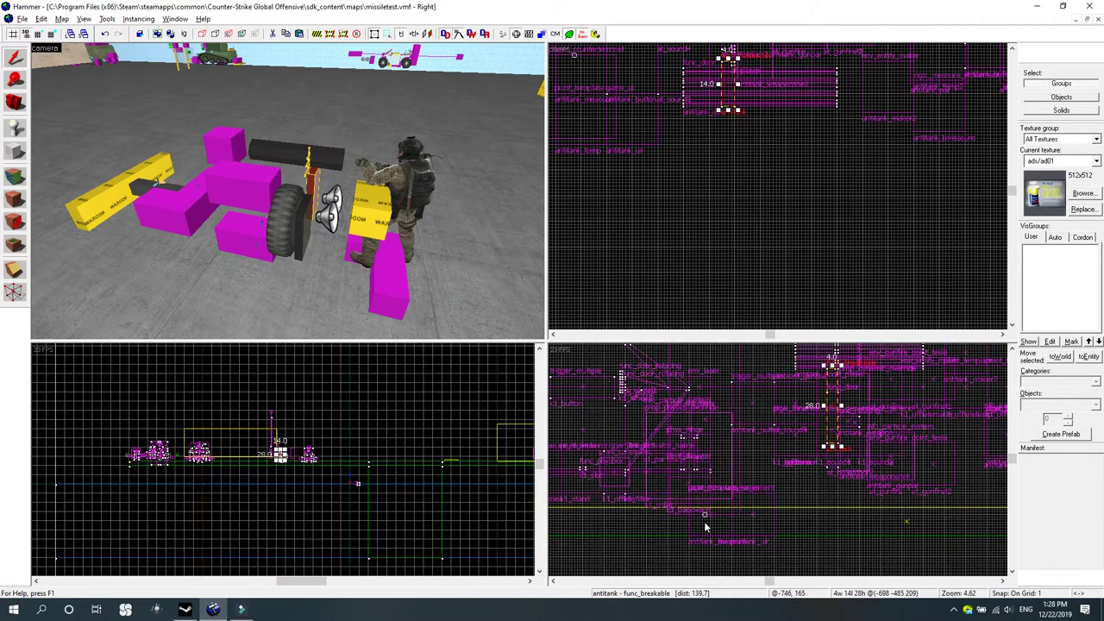
scroll(705, 525, up, 3)
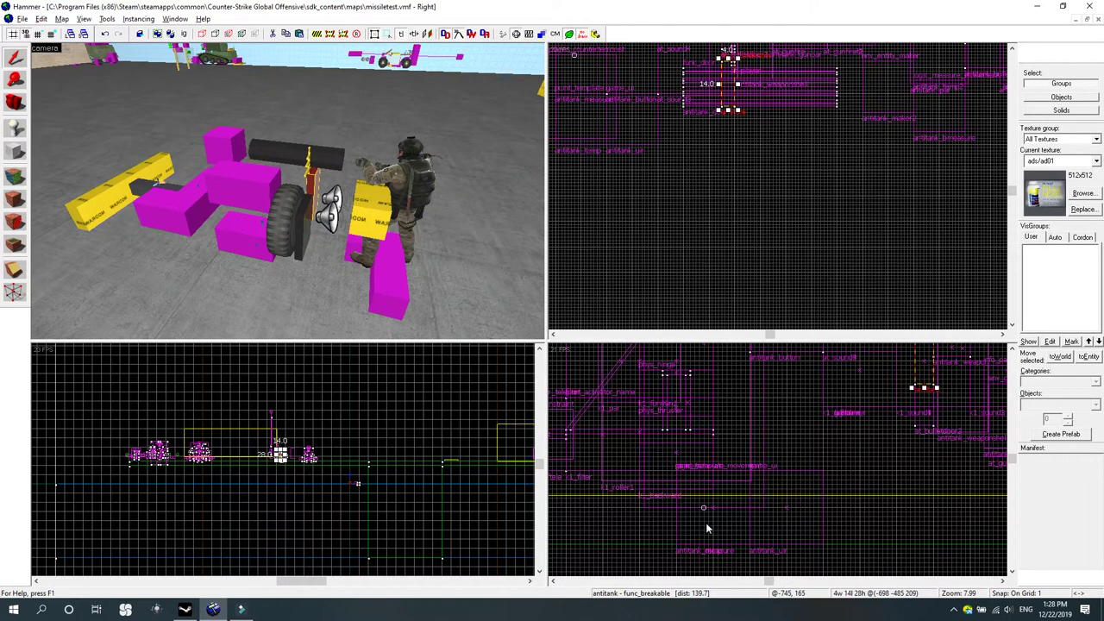
click(410, 200)
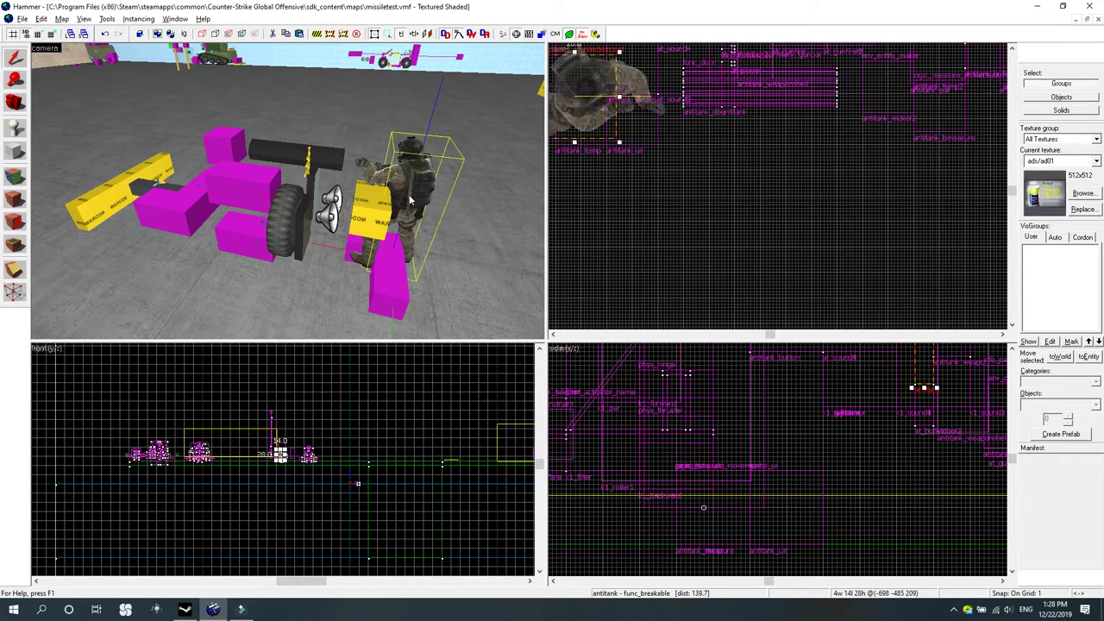
scroll(747, 518, up, 5)
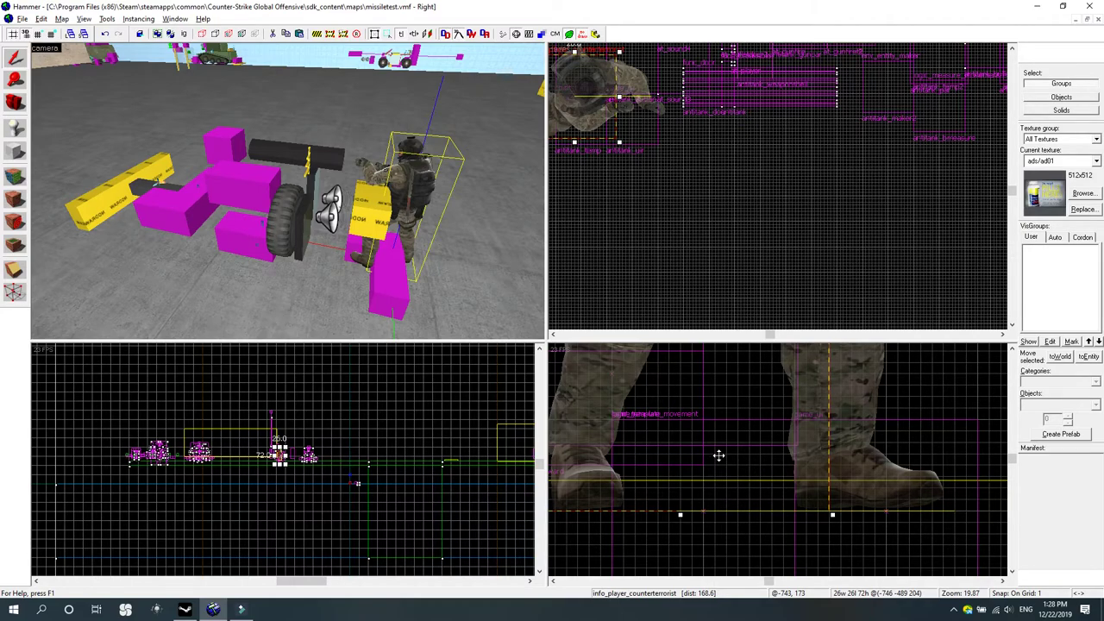
scroll(718, 455, down, 7)
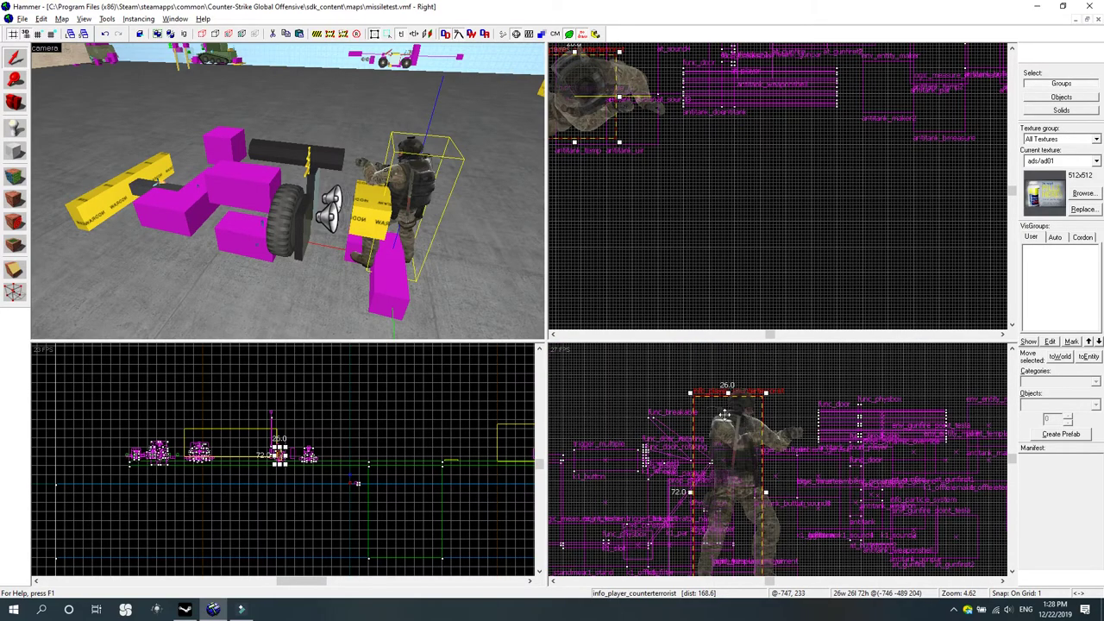
Nudge the copied player start in the side view to line up its base with the breakable's origin point.
scroll(724, 415, up, 7)
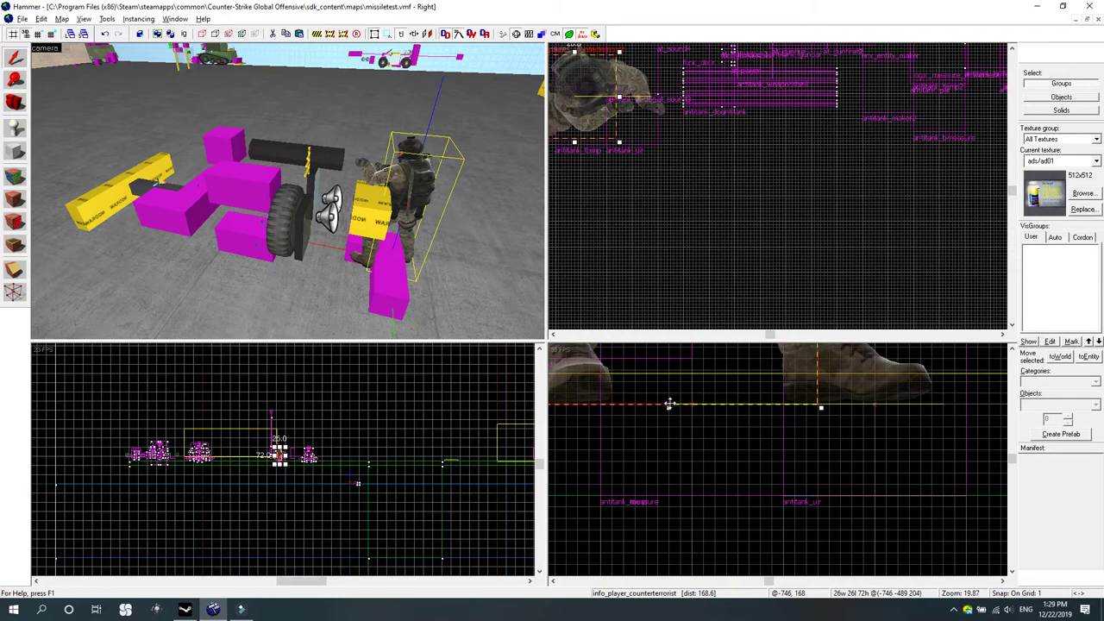
scroll(669, 403, up, 4)
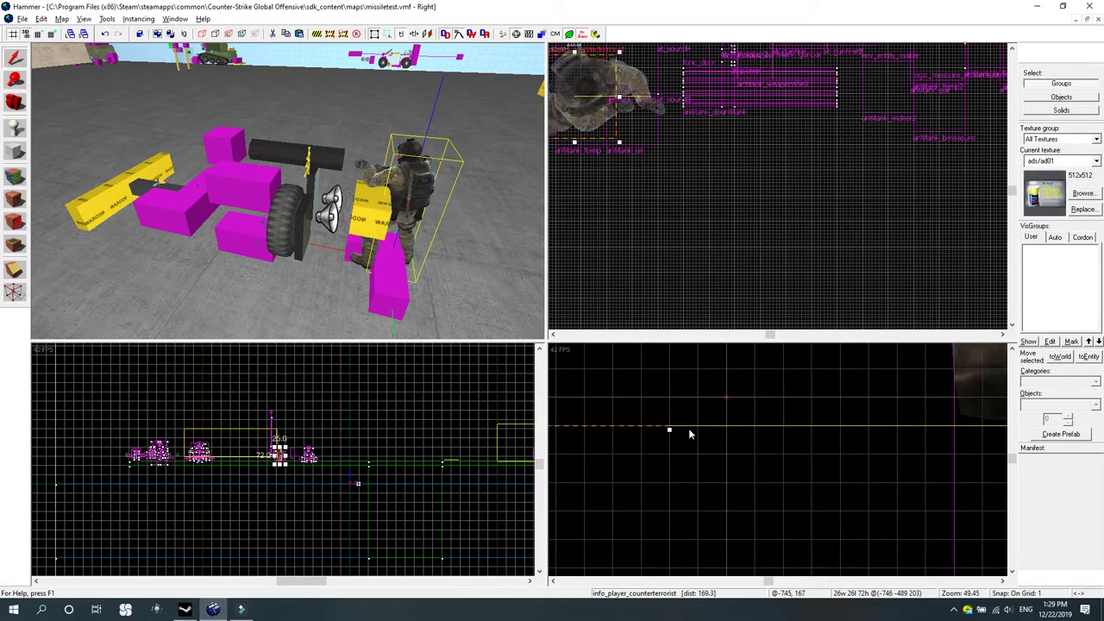
scroll(682, 422, up, 4)
click(703, 388)
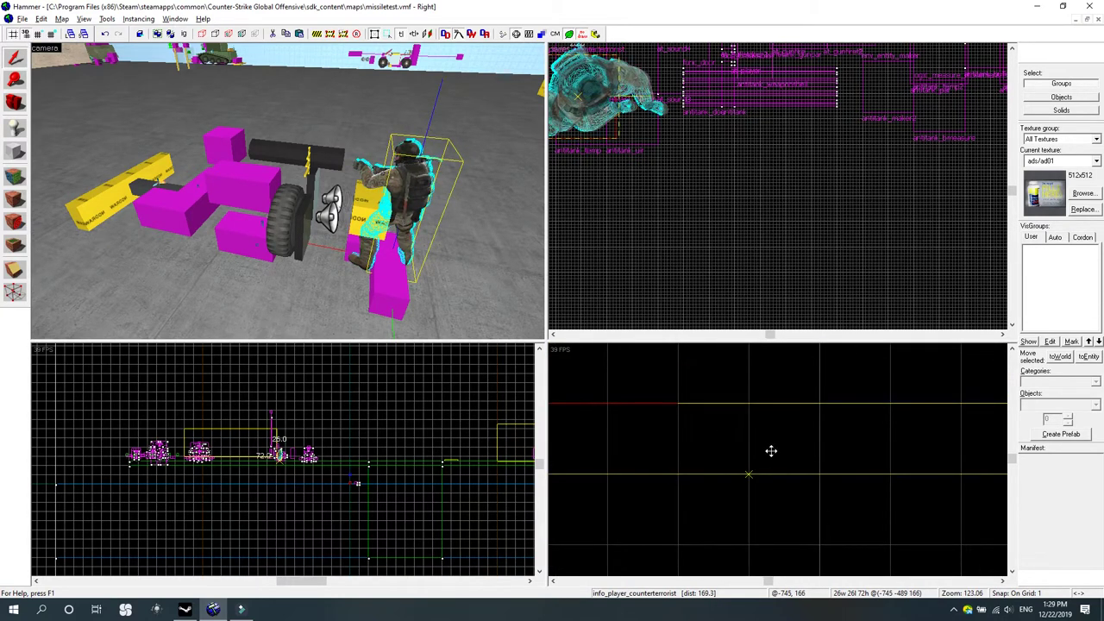
drag(771, 451, 695, 361)
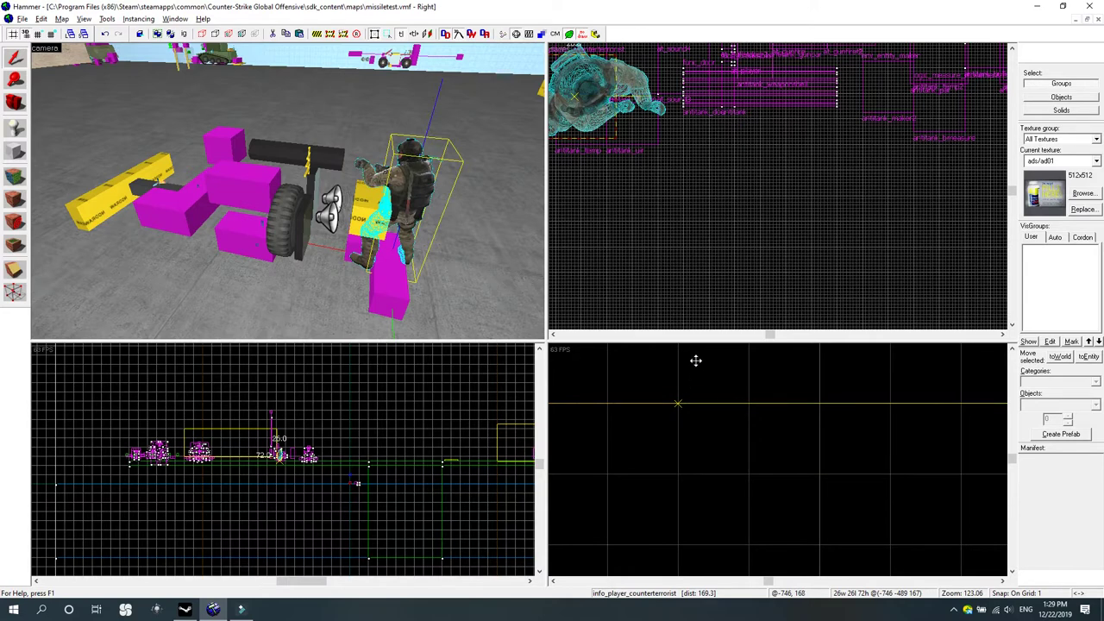
Delete the copied counter-terrorist player start behind the gun.
scroll(731, 463, down, 2)
click(724, 432)
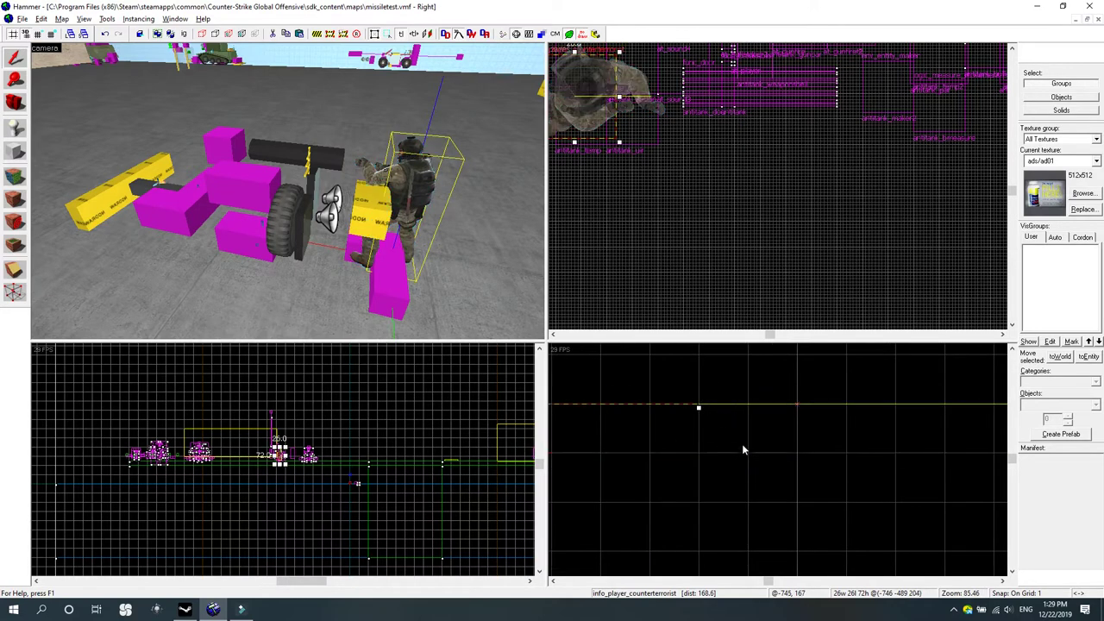
scroll(773, 252, down, 4)
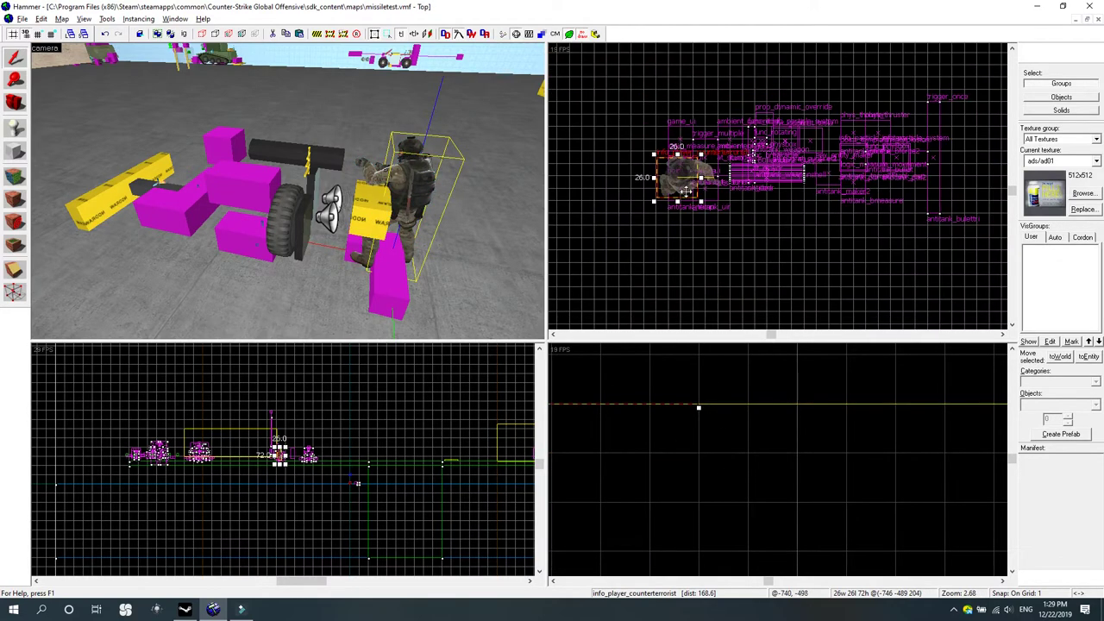
key(Delete)
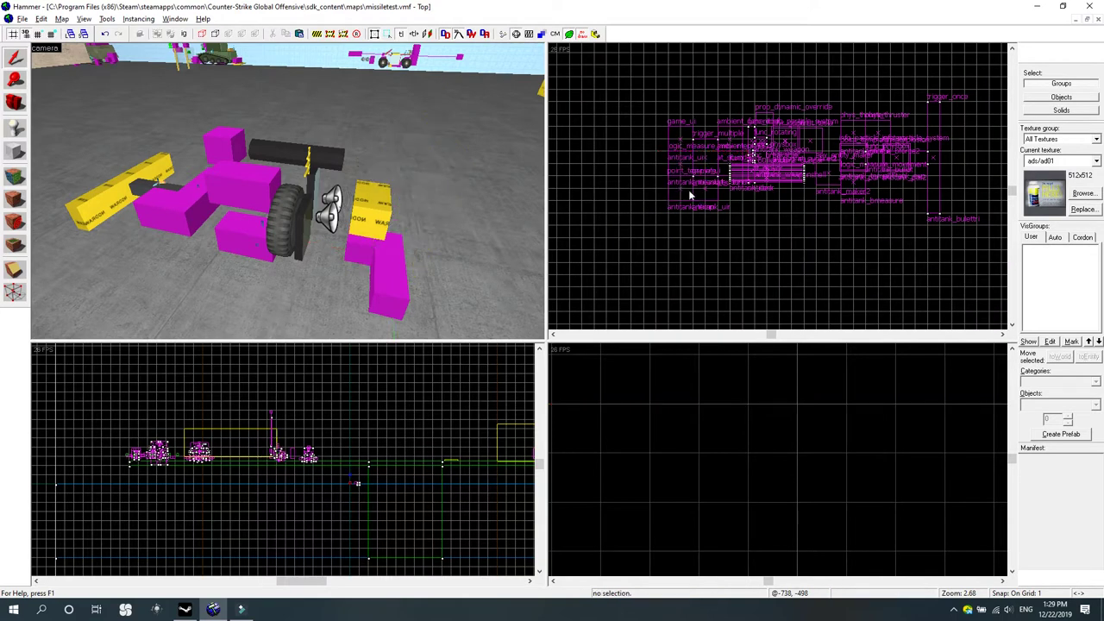
View the magenta entities behind the gun up close and inspect the properties of antitank_ui and the antitank_temp point_template.
click(16, 102)
drag(274, 127, 288, 192)
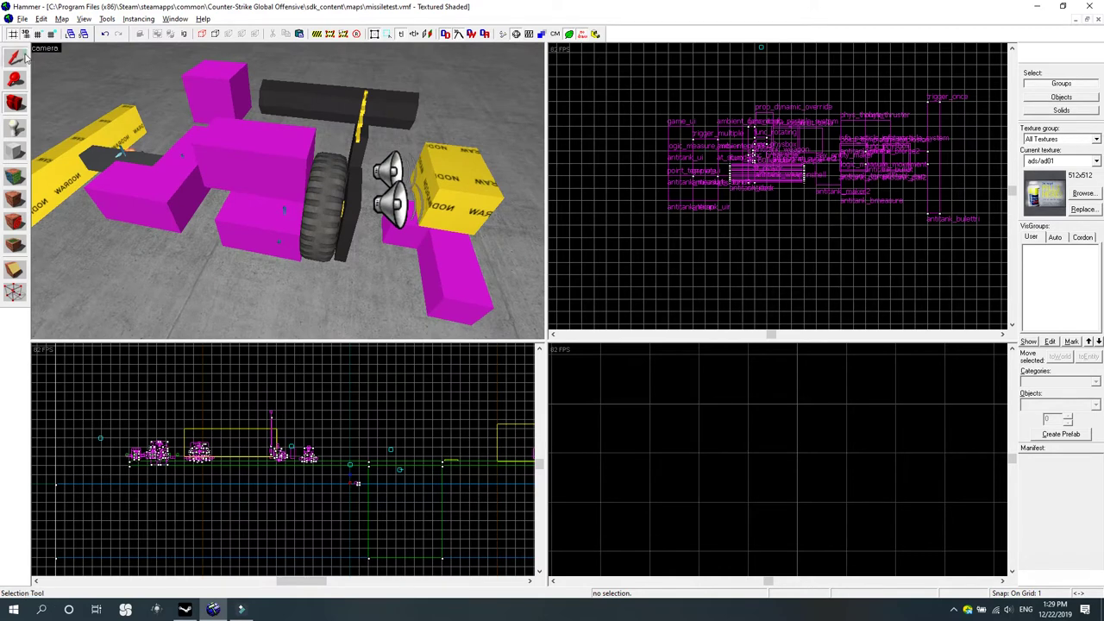
click(15, 57)
key(d)
double_click(227, 262)
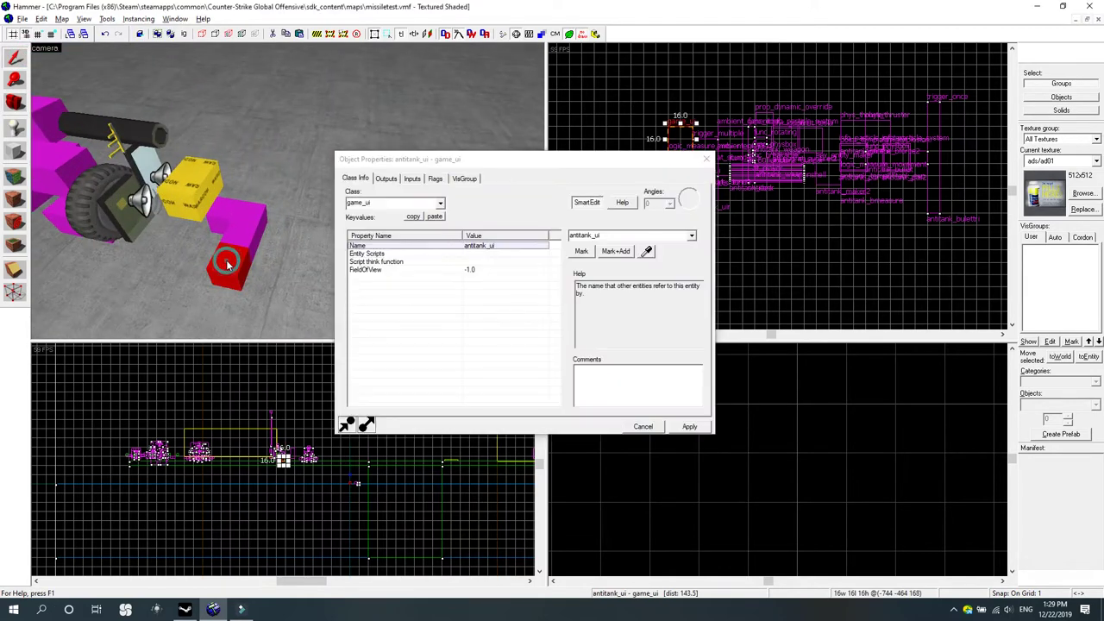
click(257, 217)
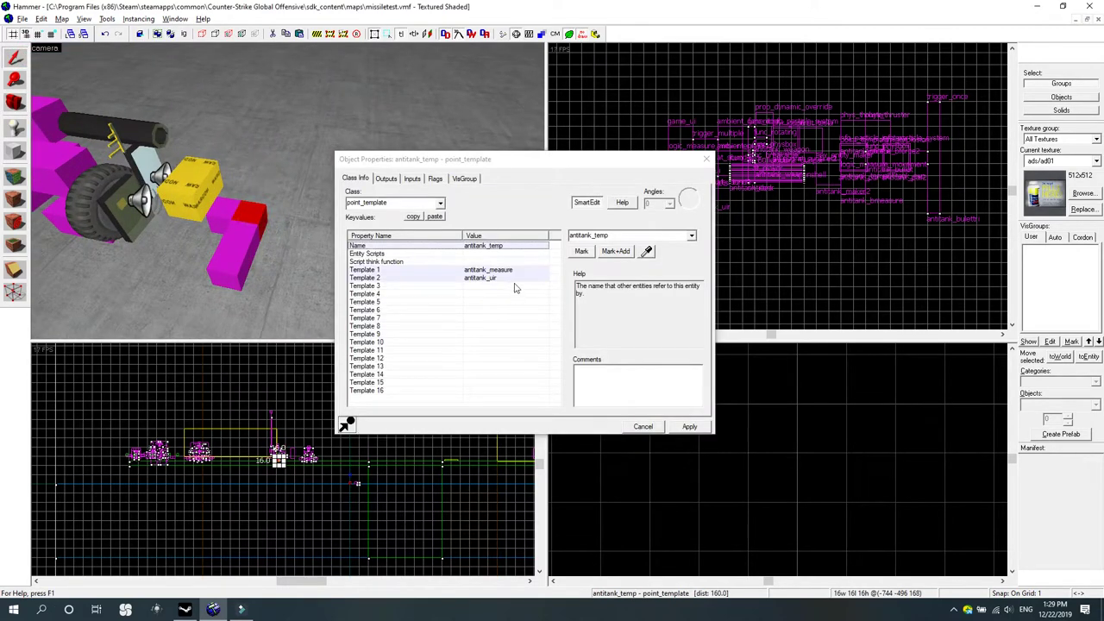
Clear the antitank_uir entry from Template 2 of the antitank_temp point_template.
click(510, 277)
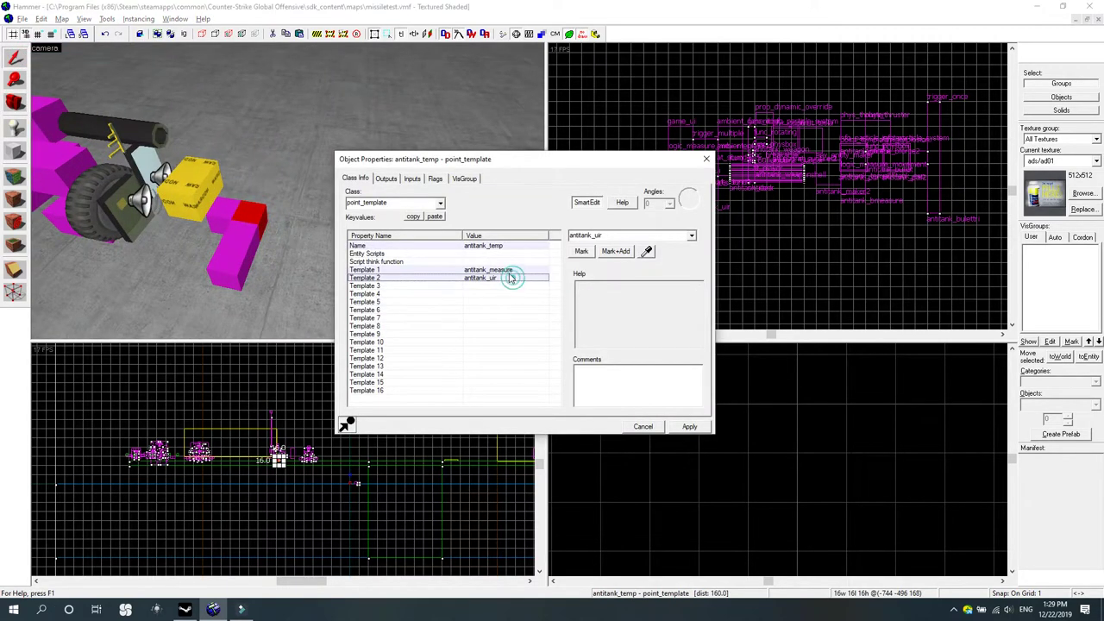
double_click(606, 235)
key(BackSpace)
click(558, 168)
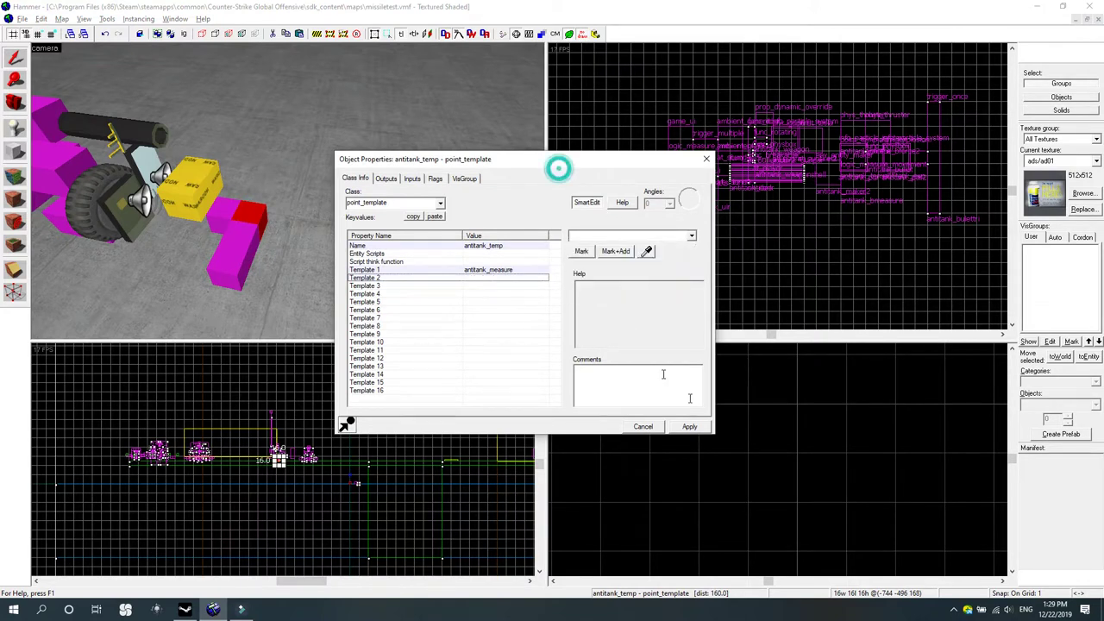
Review the Template 1 and Template 2 entries of antitank_temp, and close its properties.
click(488, 270)
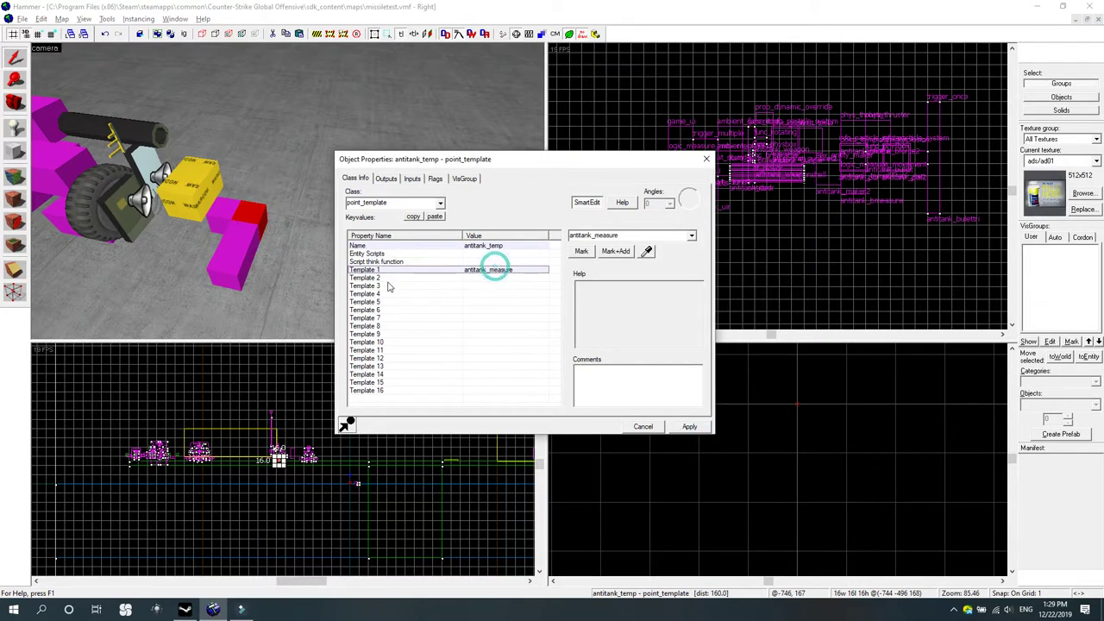
click(394, 277)
click(500, 272)
click(492, 278)
click(500, 269)
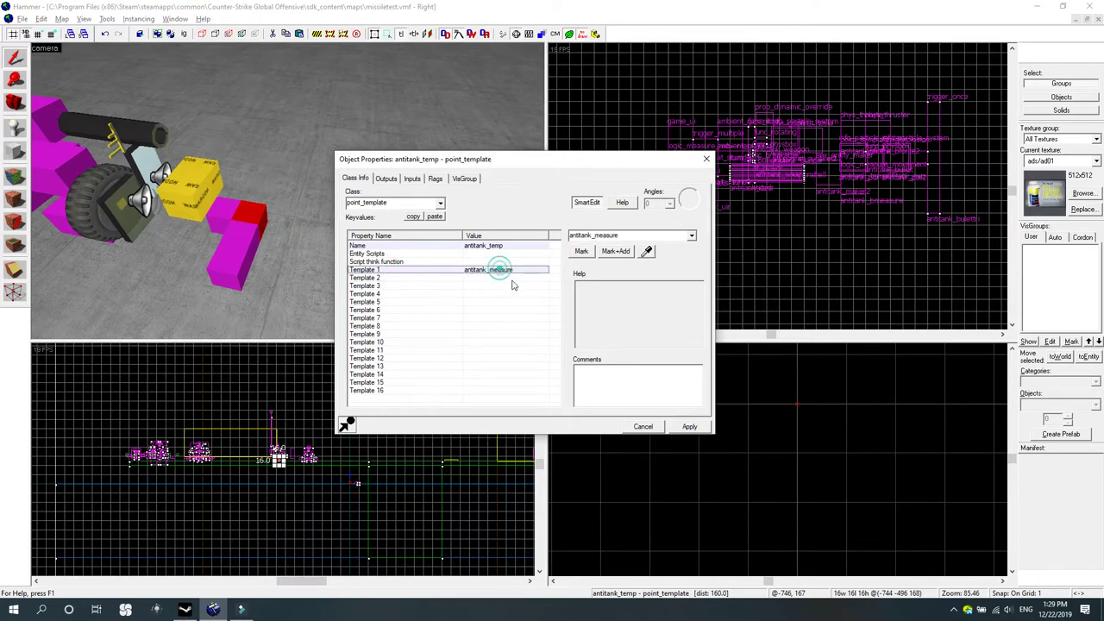
click(514, 278)
click(508, 262)
click(508, 269)
click(707, 159)
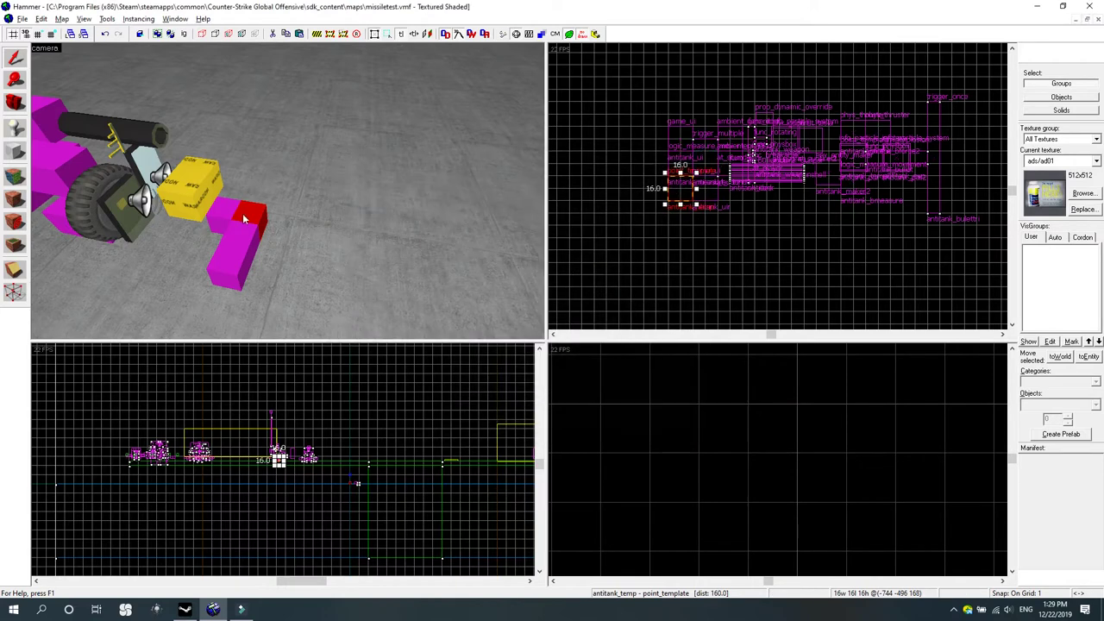
Check the properties of the magenta entities behind the gun and delete the antitank_uir game_ui.
double_click(241, 235)
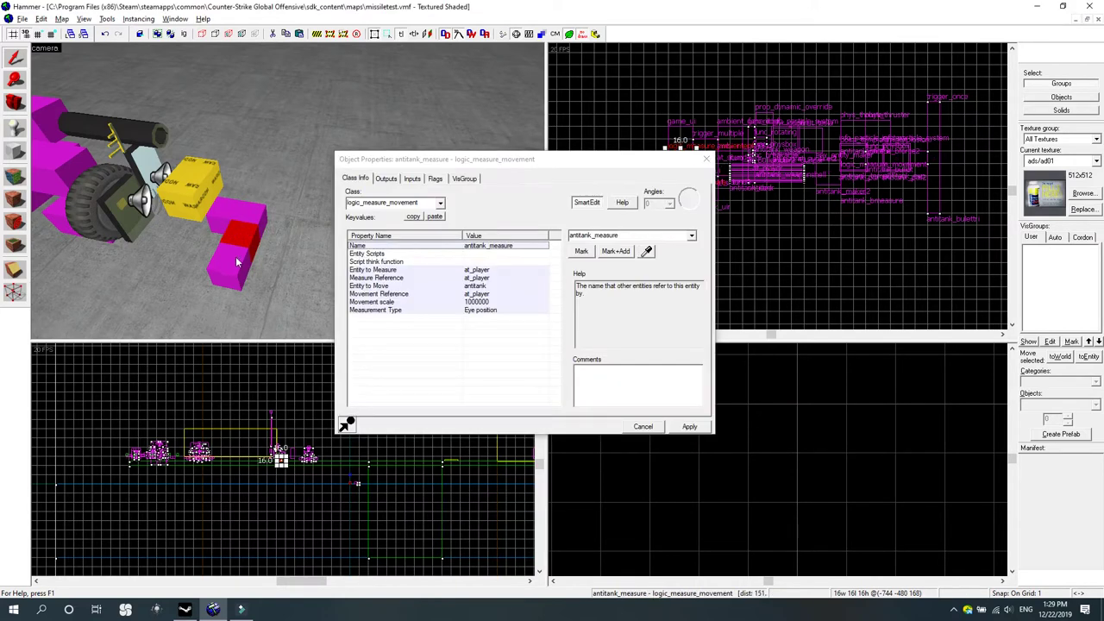
click(220, 216)
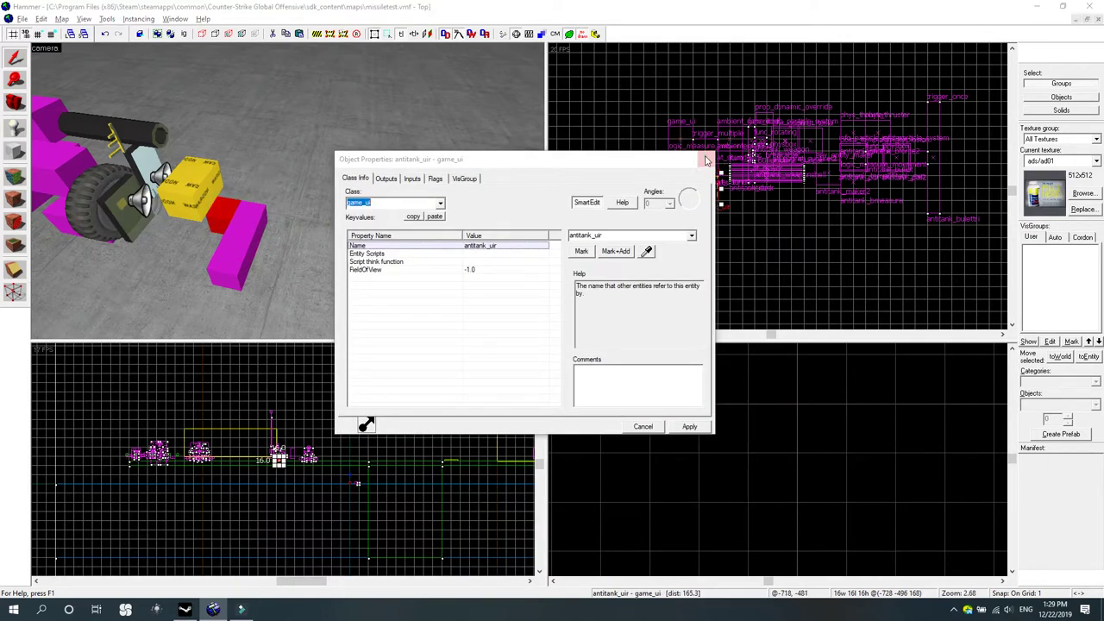
key(Escape)
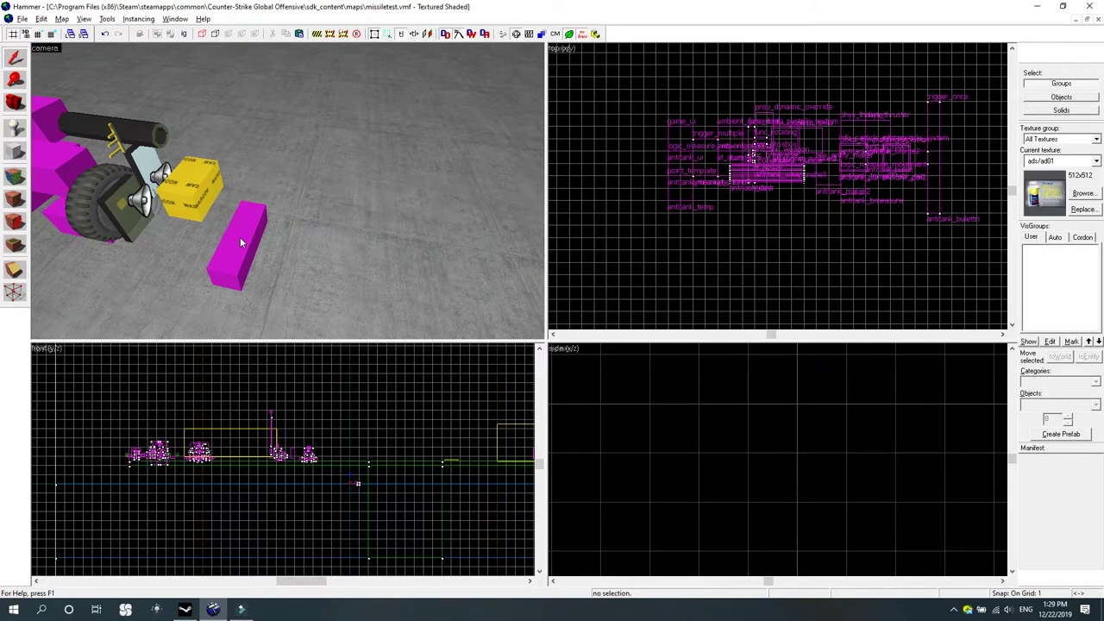
Open the properties of the antitank_measure logic_measure_movement and compare its Entity to Measure and Measure Reference entries.
double_click(240, 238)
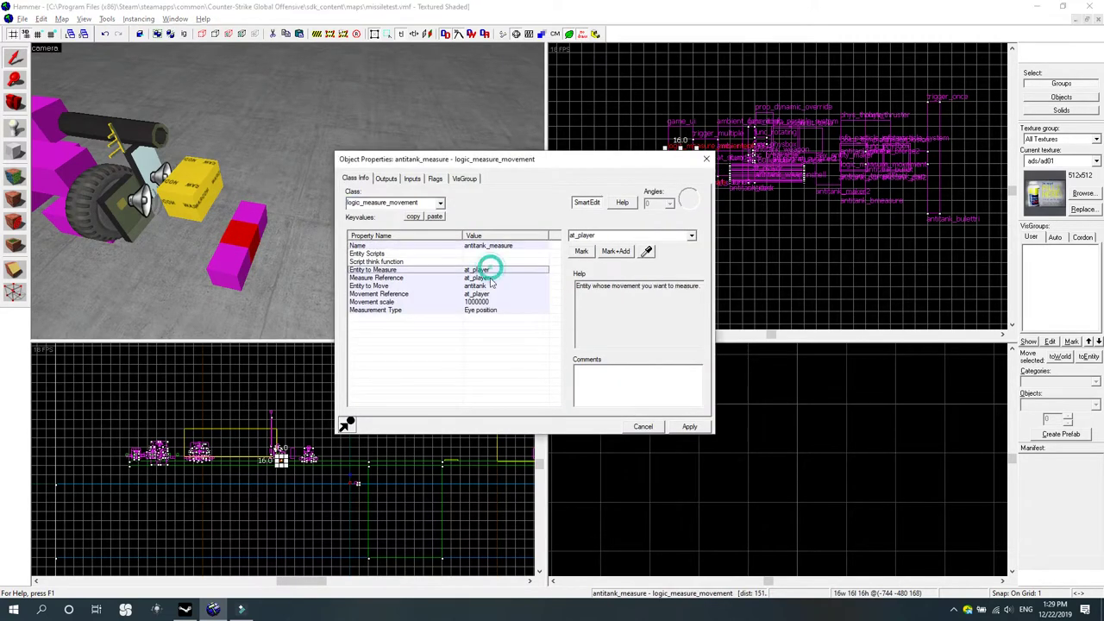
click(492, 277)
click(492, 269)
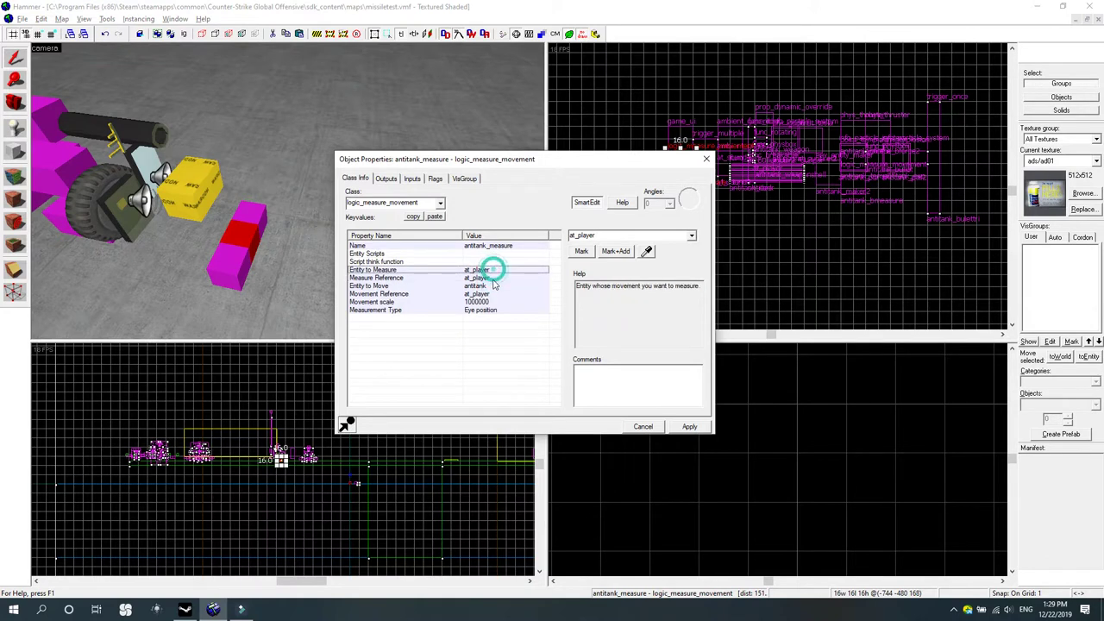
click(399, 278)
click(486, 269)
click(499, 278)
click(495, 269)
click(494, 278)
click(492, 270)
click(494, 278)
click(493, 270)
click(494, 277)
click(493, 270)
click(494, 278)
click(493, 270)
click(494, 278)
click(492, 270)
click(494, 278)
click(496, 270)
click(494, 278)
click(492, 270)
click(494, 278)
click(493, 270)
Review the Entity to Move and Movement Reference entries of antitank_measure against its Entity to Measure and Measure Reference.
click(380, 286)
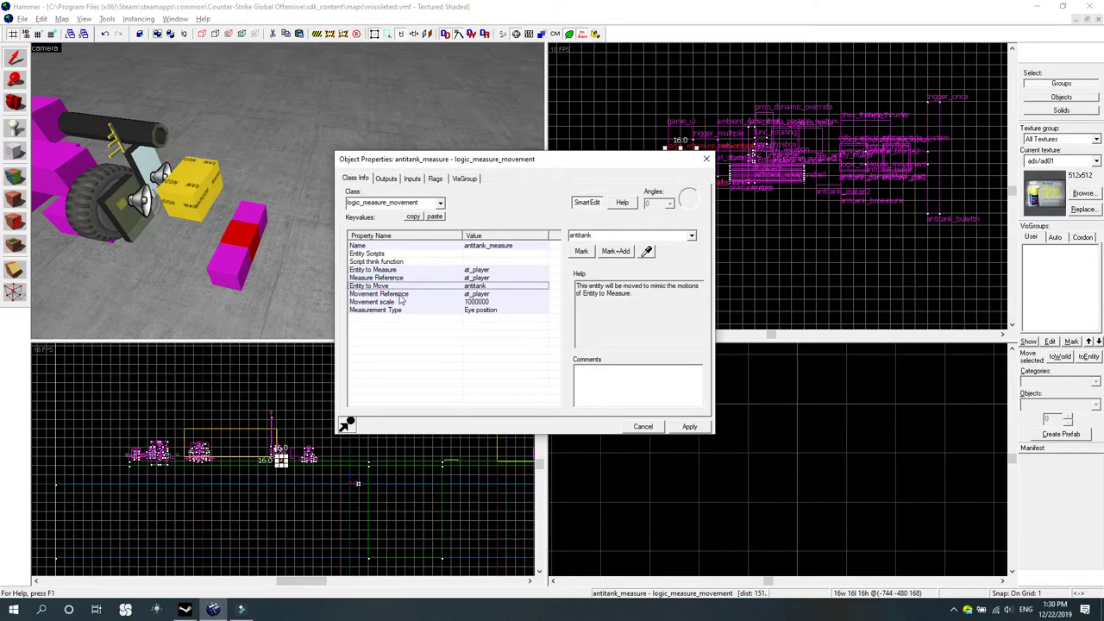
click(395, 294)
click(394, 286)
click(477, 270)
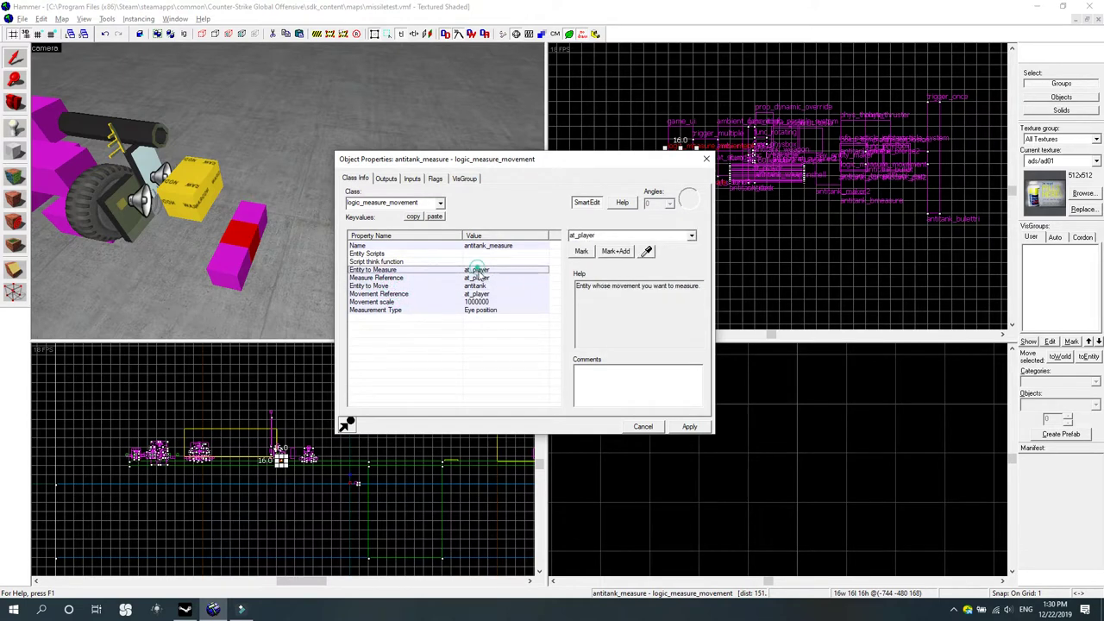
click(479, 278)
click(485, 269)
click(493, 270)
Set both Entity to Measure and Measure Reference of antitank_measure to 1.
double_click(608, 239)
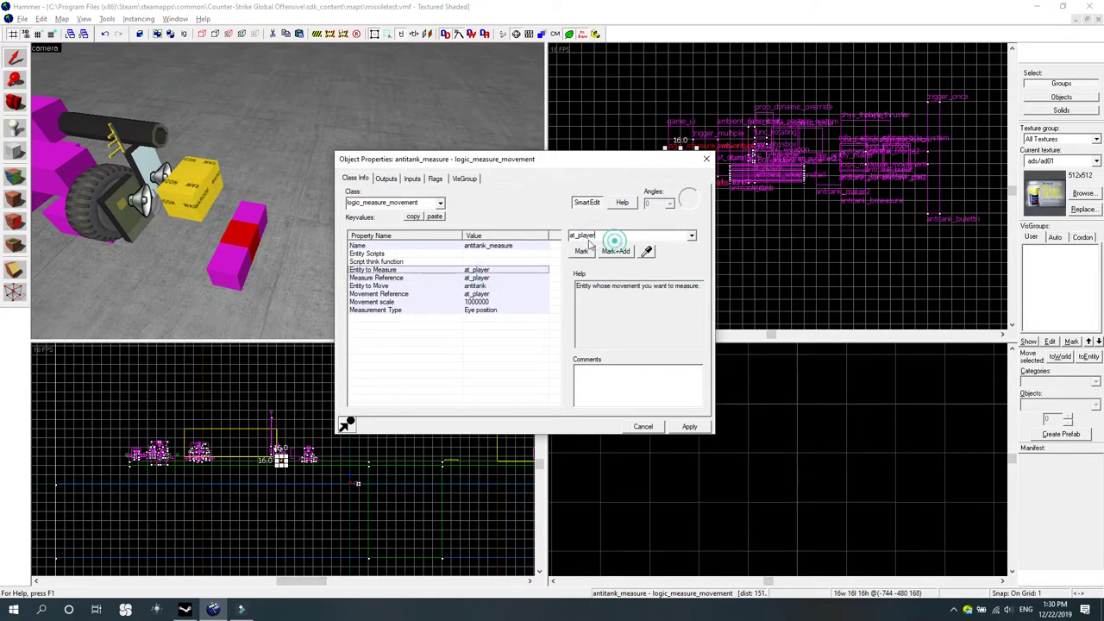
text(1)
click(498, 283)
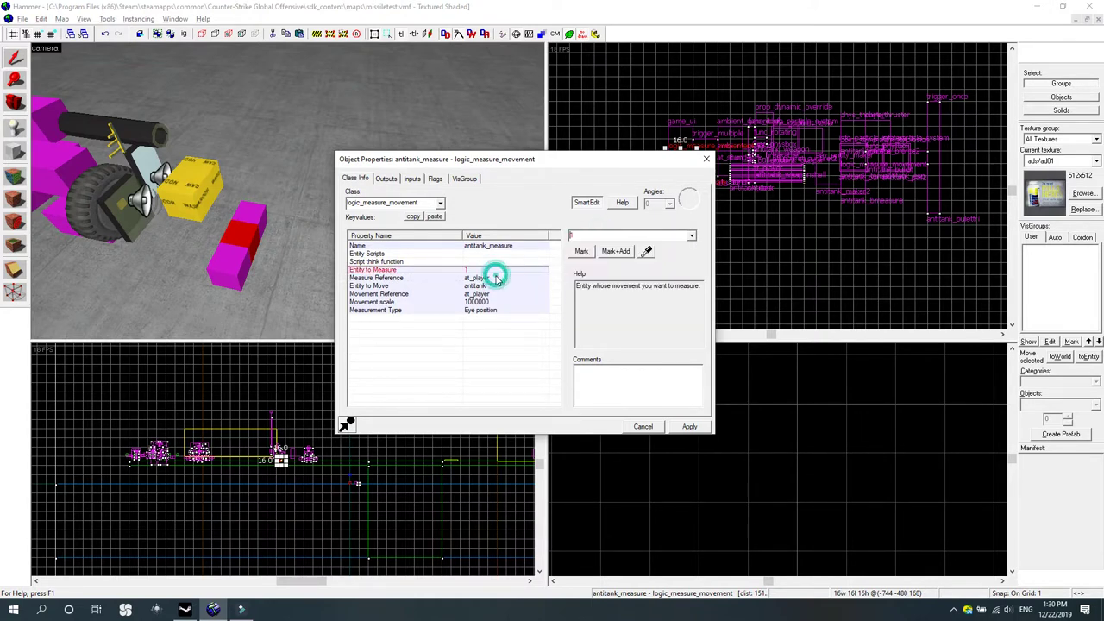
double_click(611, 235)
text(1)
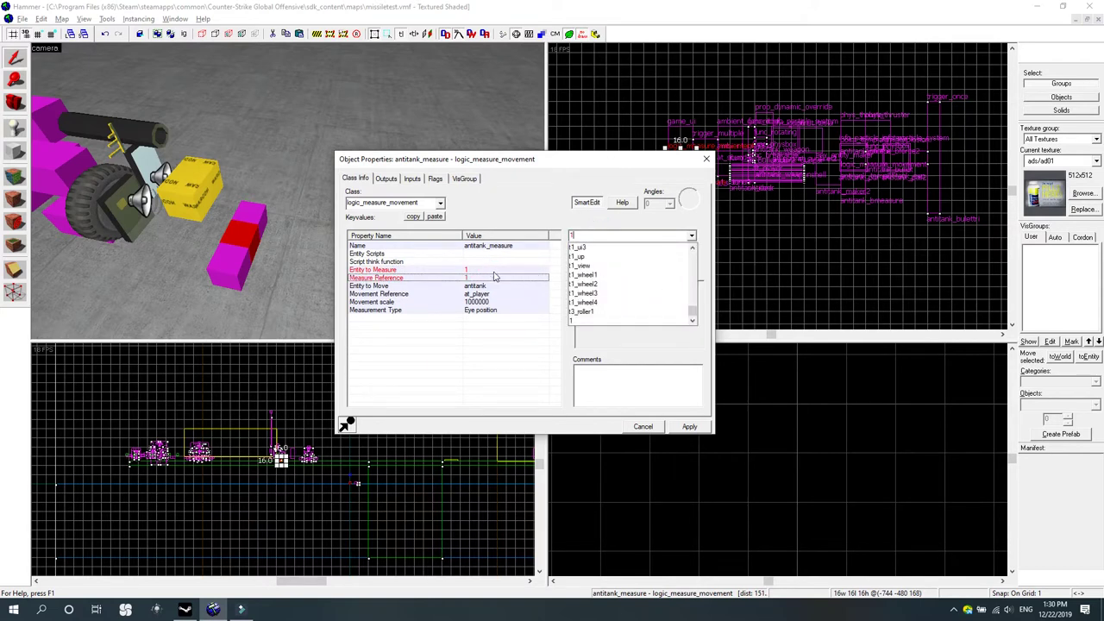
Set the Entity to Measure of antitank_measure to antitank.
click(495, 277)
click(503, 268)
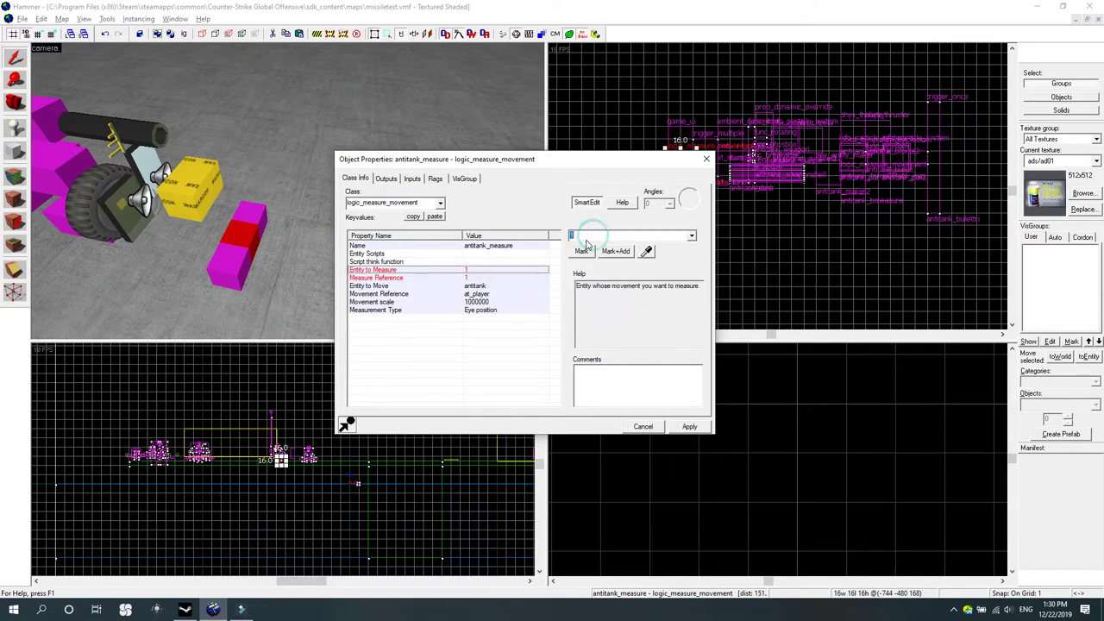
text(antit)
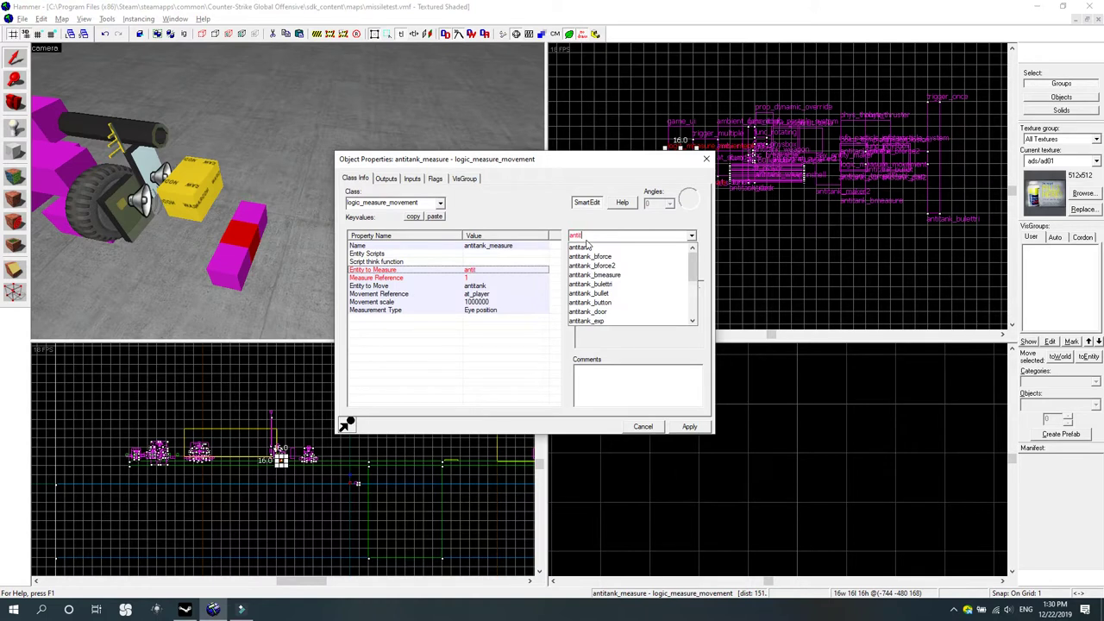
text(ank)
Set the Measure Reference of antitank_measure to at_player.
click(493, 277)
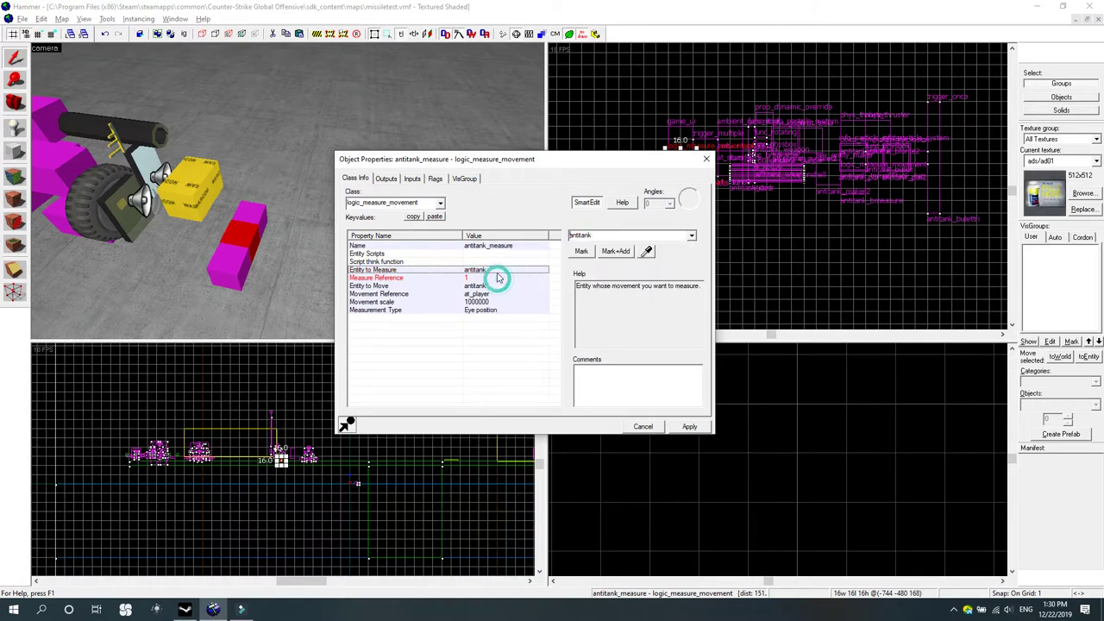
click(493, 278)
double_click(605, 234)
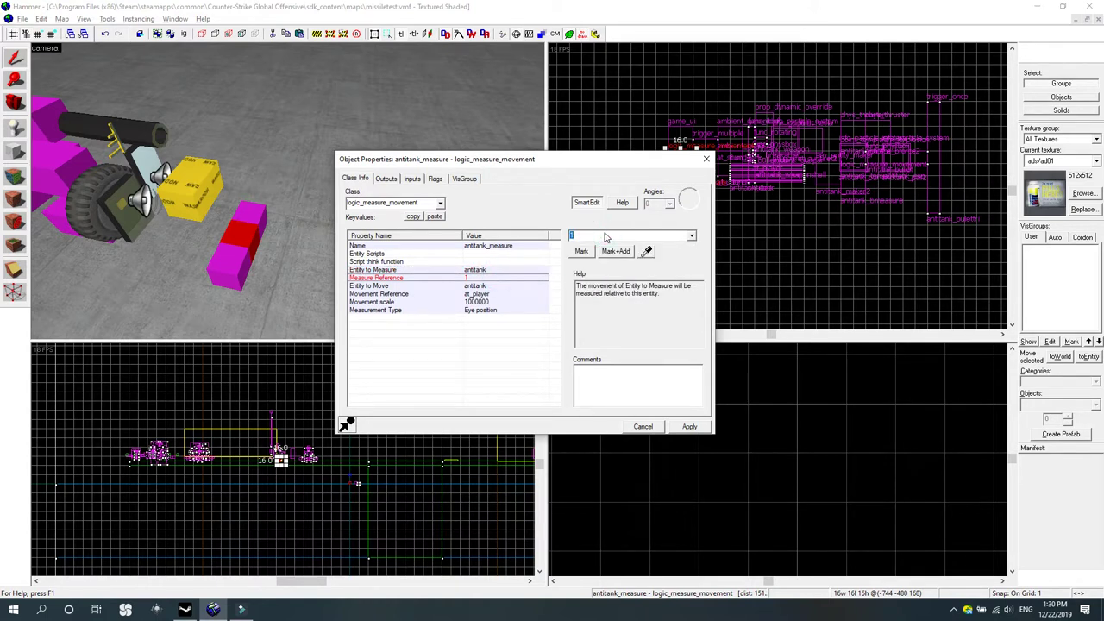
text(at_)
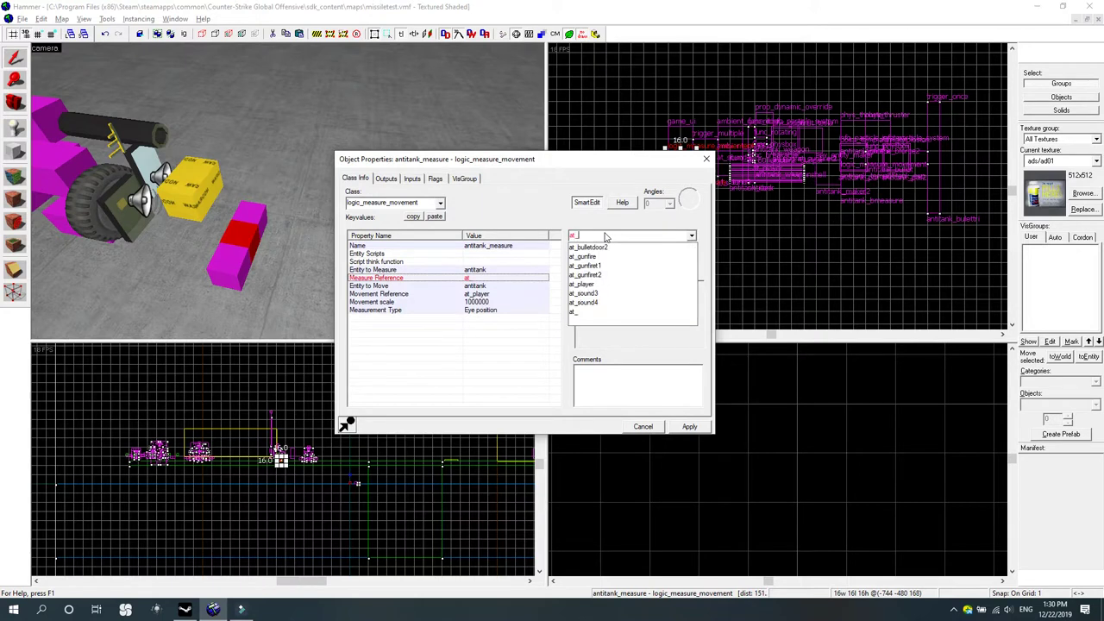
text(player)
click(594, 247)
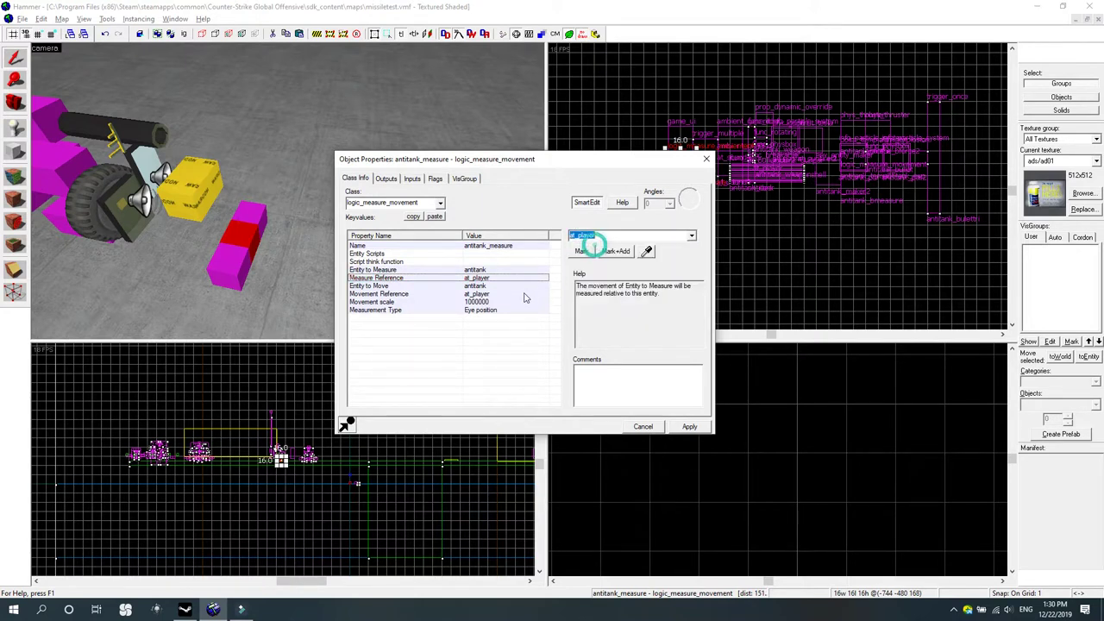
Set the Entity to Measure of antitank_measure to at_player, apply the properties and close them.
click(505, 270)
double_click(595, 235)
text(at_)
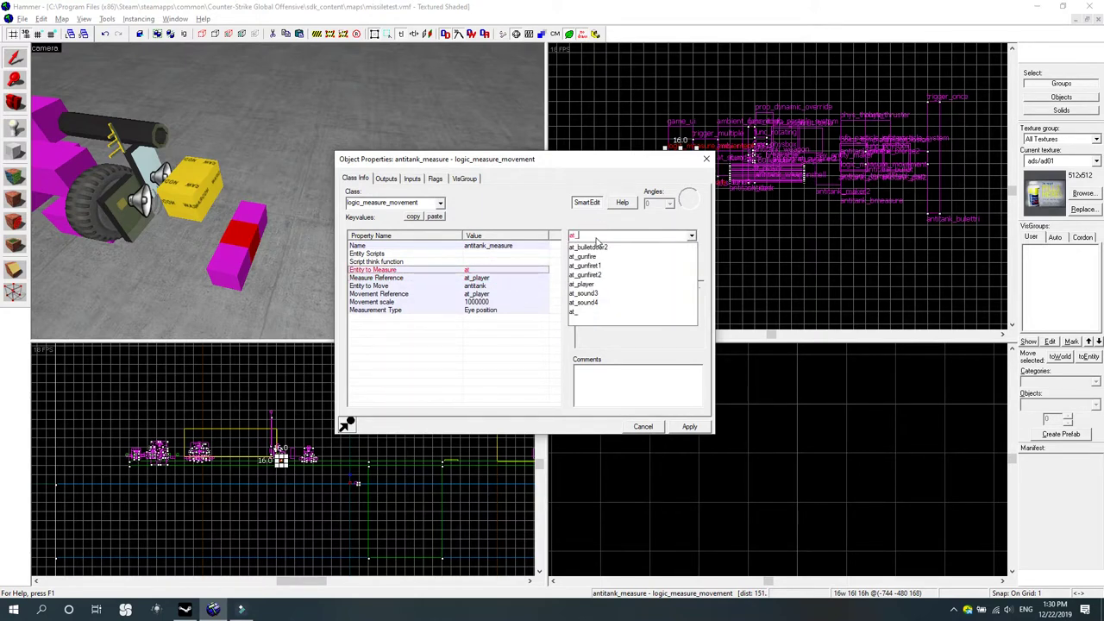
text(player)
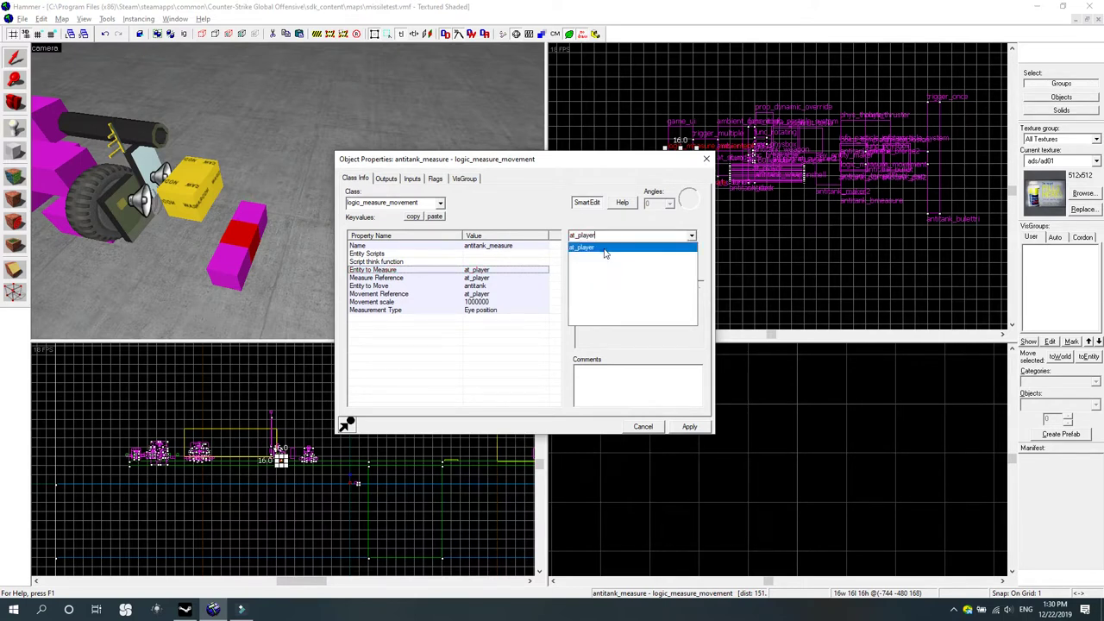
click(595, 248)
click(689, 426)
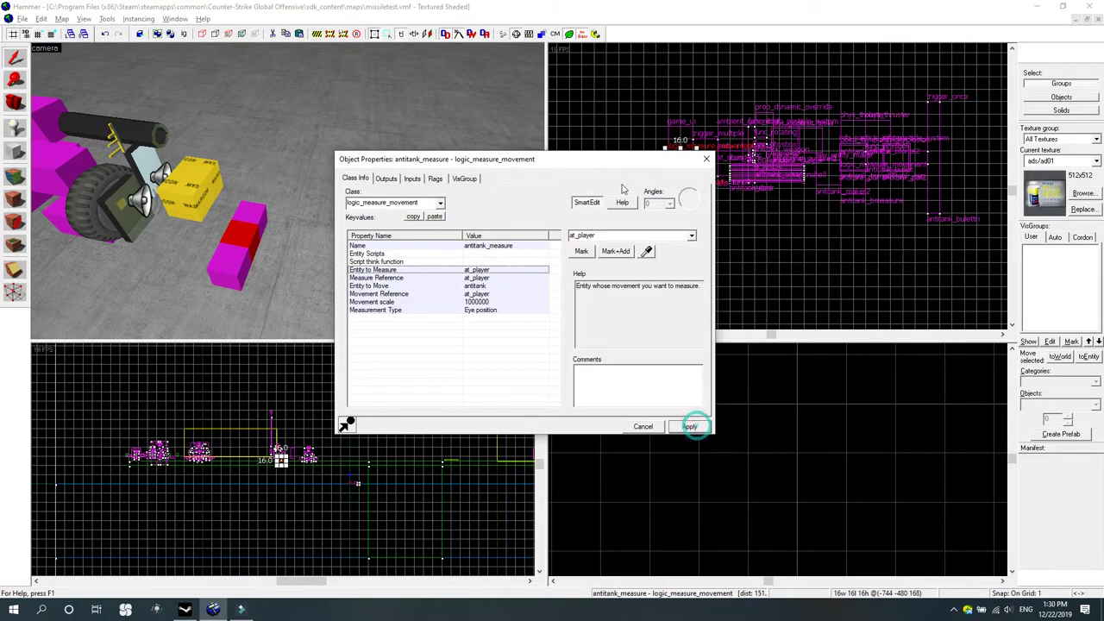
click(690, 427)
click(706, 159)
Examine the anti-tank gun, its yellow sight brush and the entities around it from several angles in the 3D view.
click(14, 102)
drag(287, 191, 287, 192)
click(4, 67)
scroll(365, 184, down, 5)
click(8, 102)
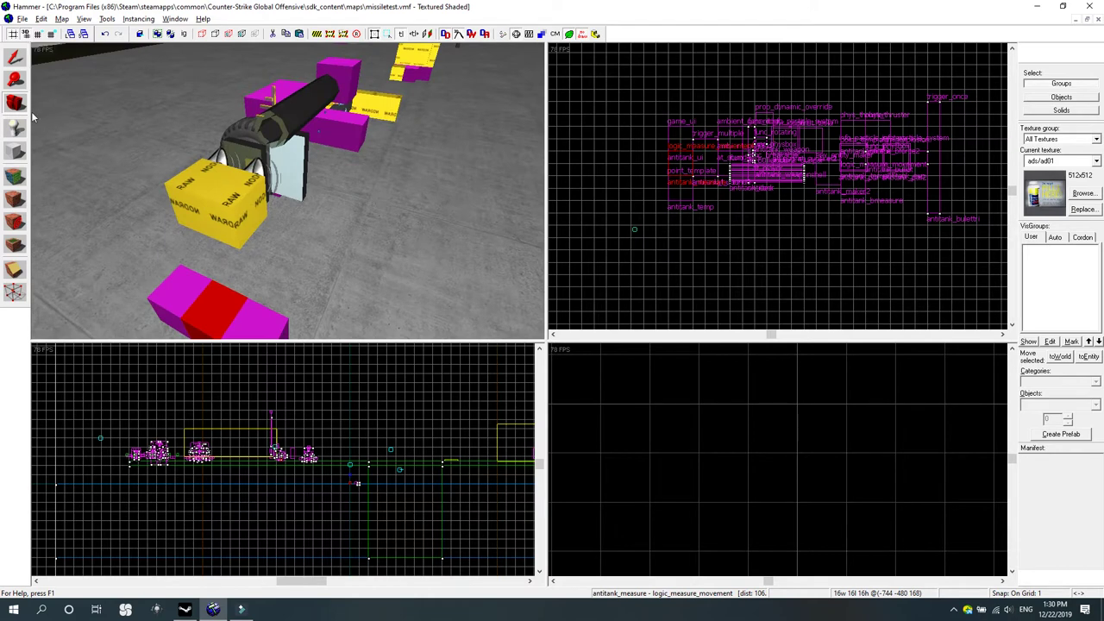
key(z)
key(w)
key(w)
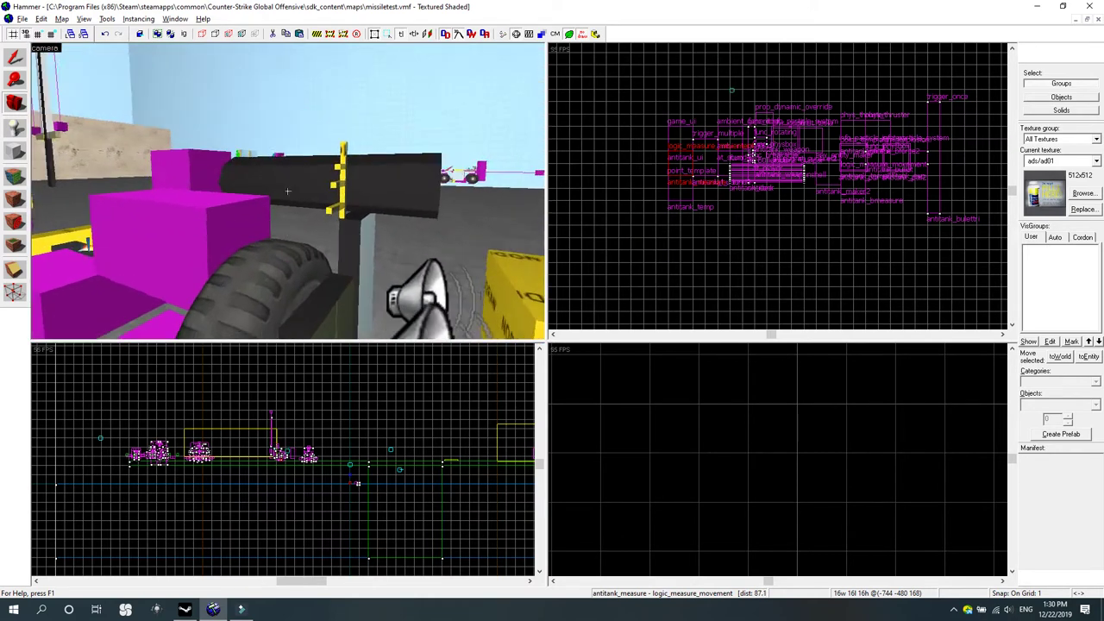
key(s)
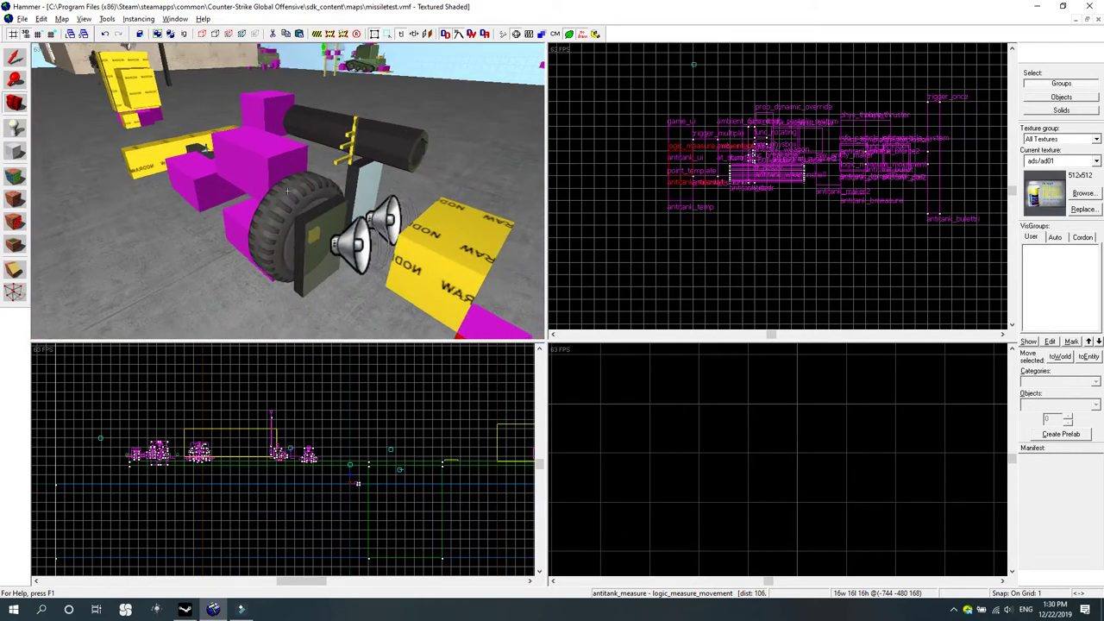
key(w)
key(d)
key(a)
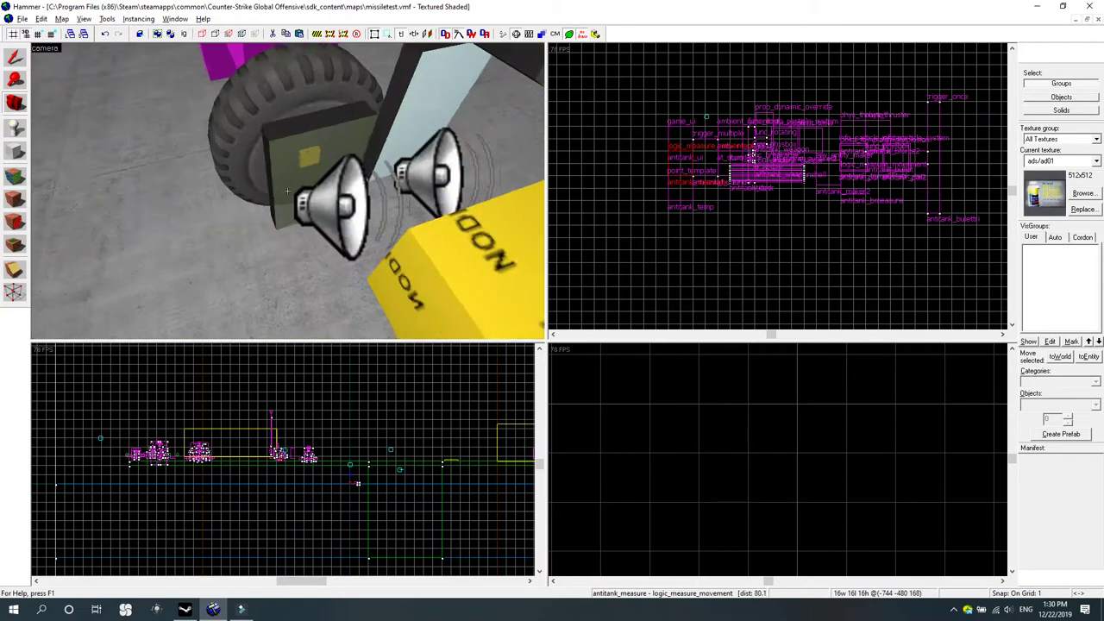
key(s)
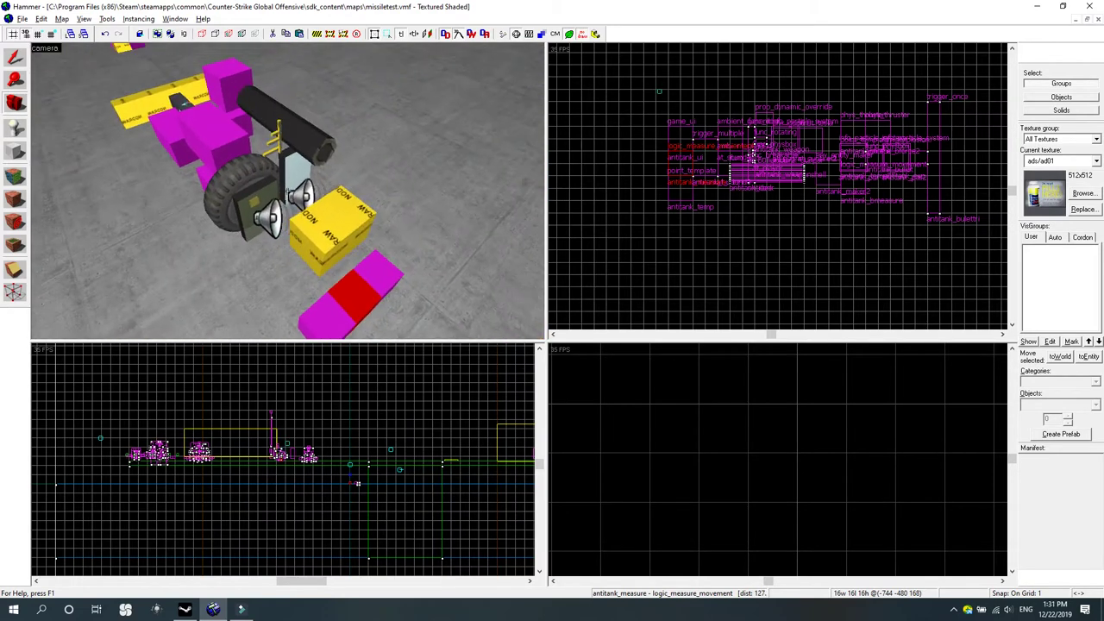
key(w)
key(s)
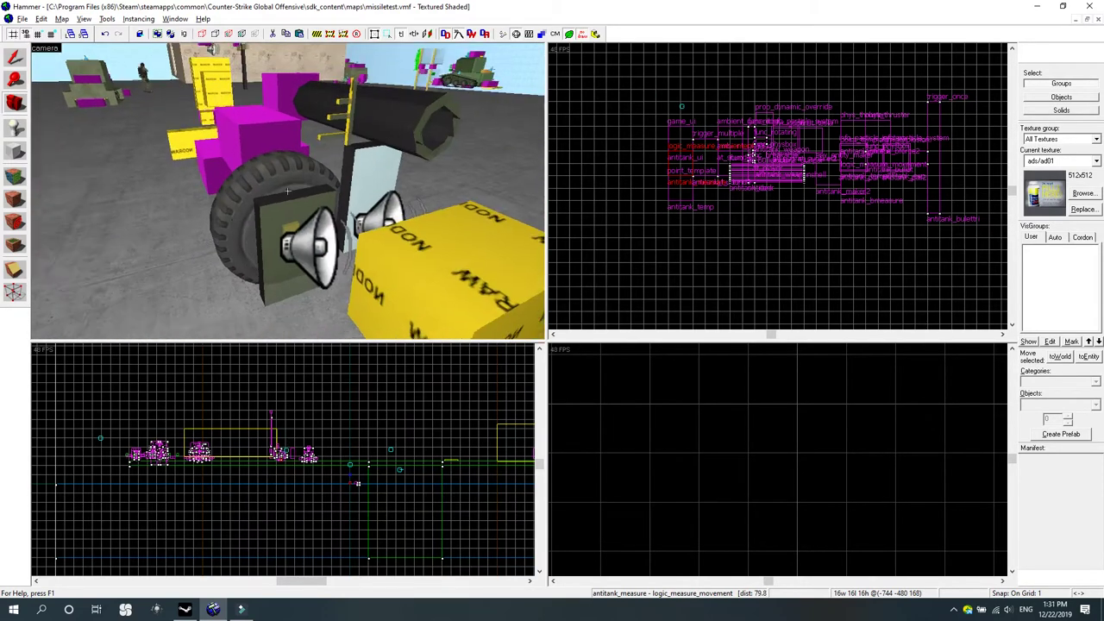
key(w)
key(z)
Select the yellow at_player func_physbox on the gun and inspect its properties, including the Not solid to world setting.
click(14, 60)
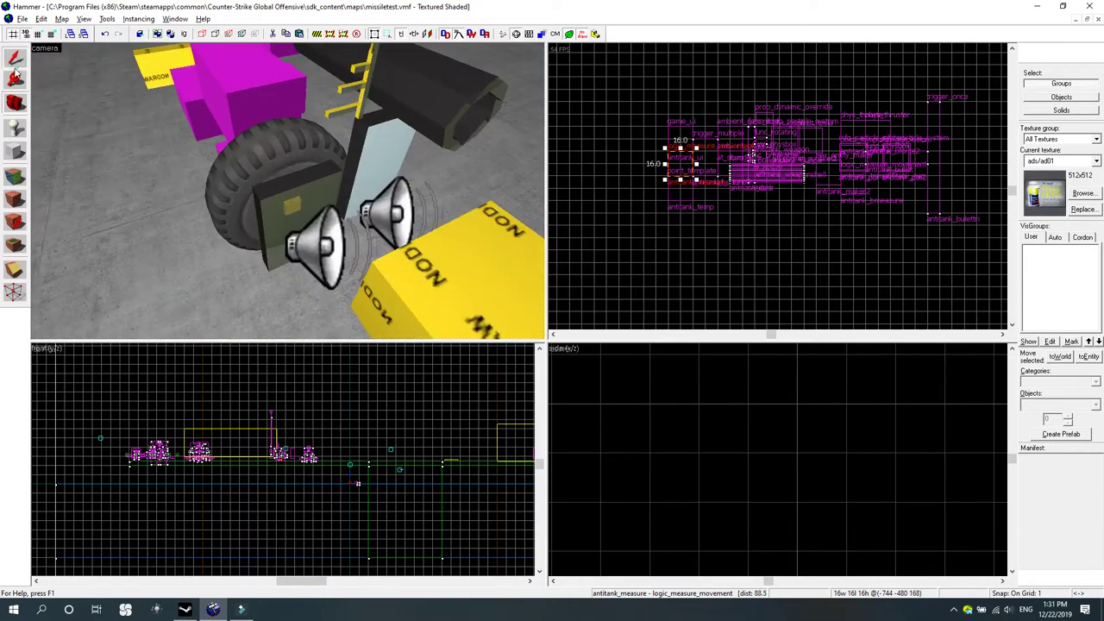
click(360, 93)
scroll(343, 108, down, 3)
scroll(343, 108, up, 2)
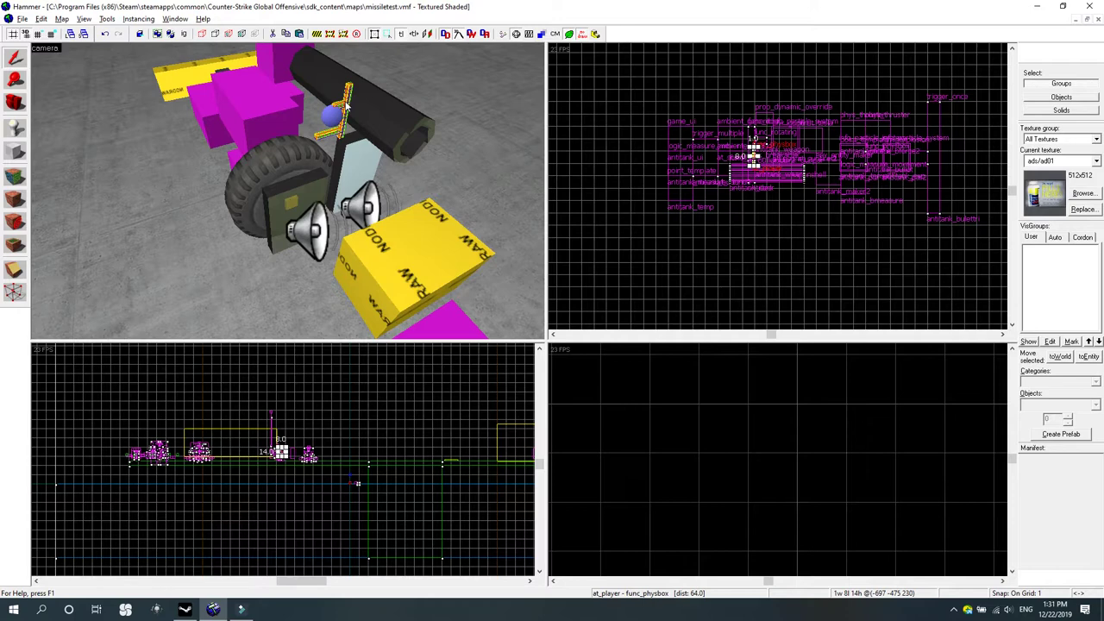
double_click(346, 105)
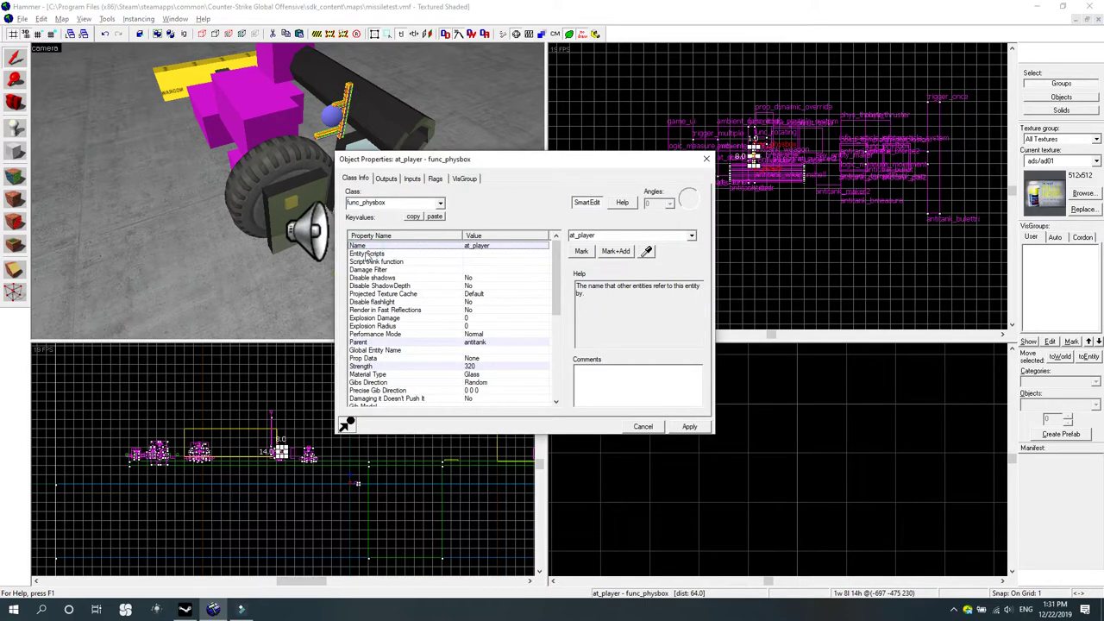
drag(458, 166, 528, 152)
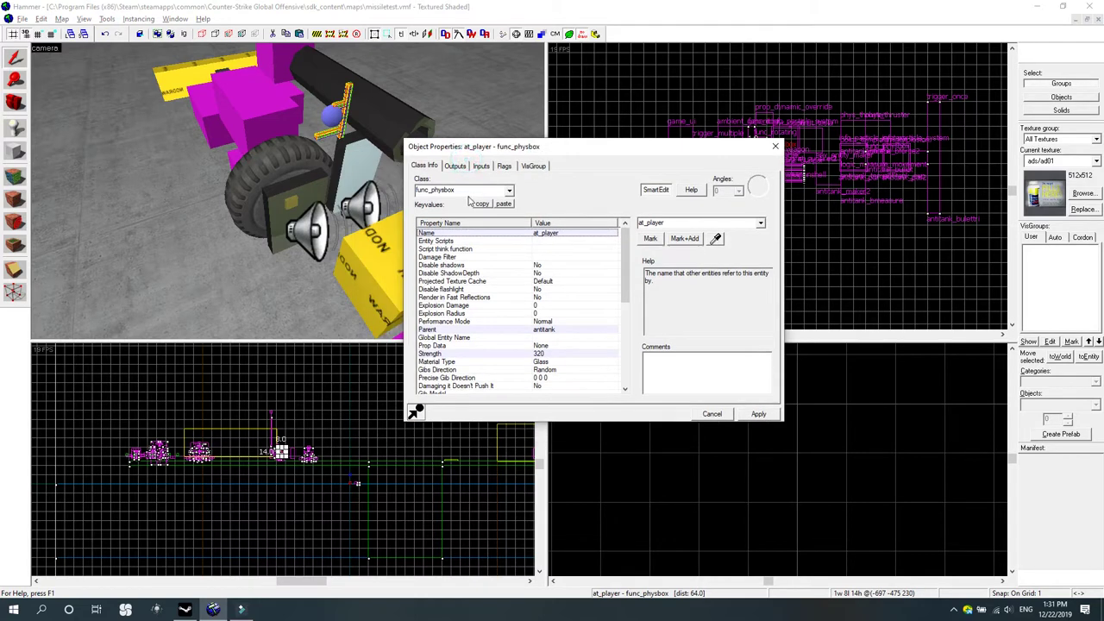
scroll(601, 288, down, 8)
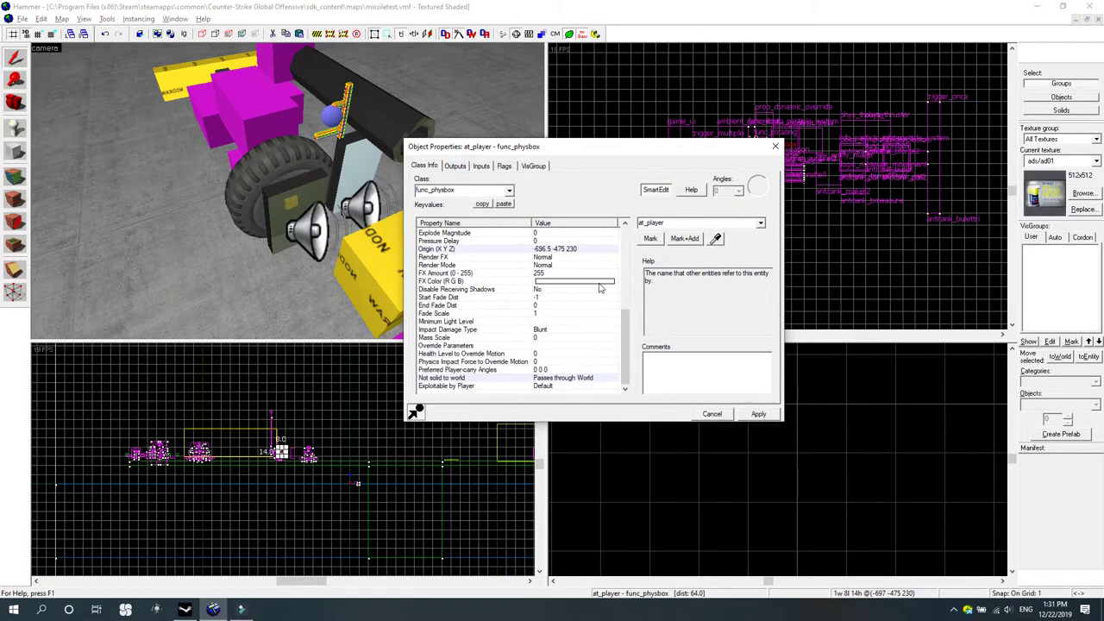
click(570, 378)
drag(623, 345, 612, 260)
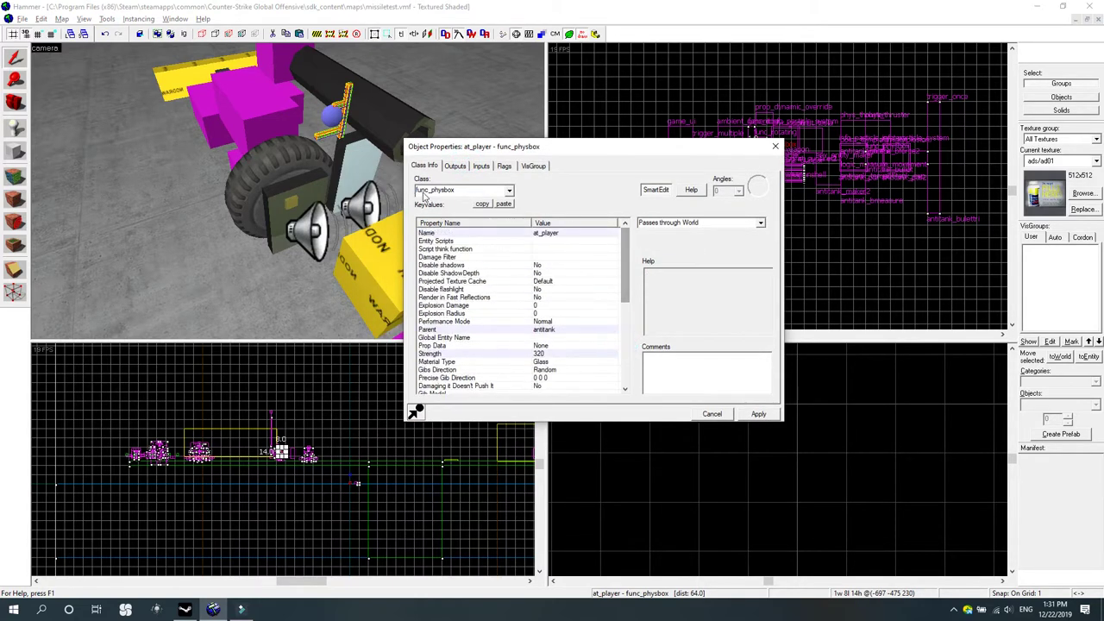
Review the class and Not solid to world setting of at_player, close its properties and view the brush up close.
double_click(466, 190)
click(482, 190)
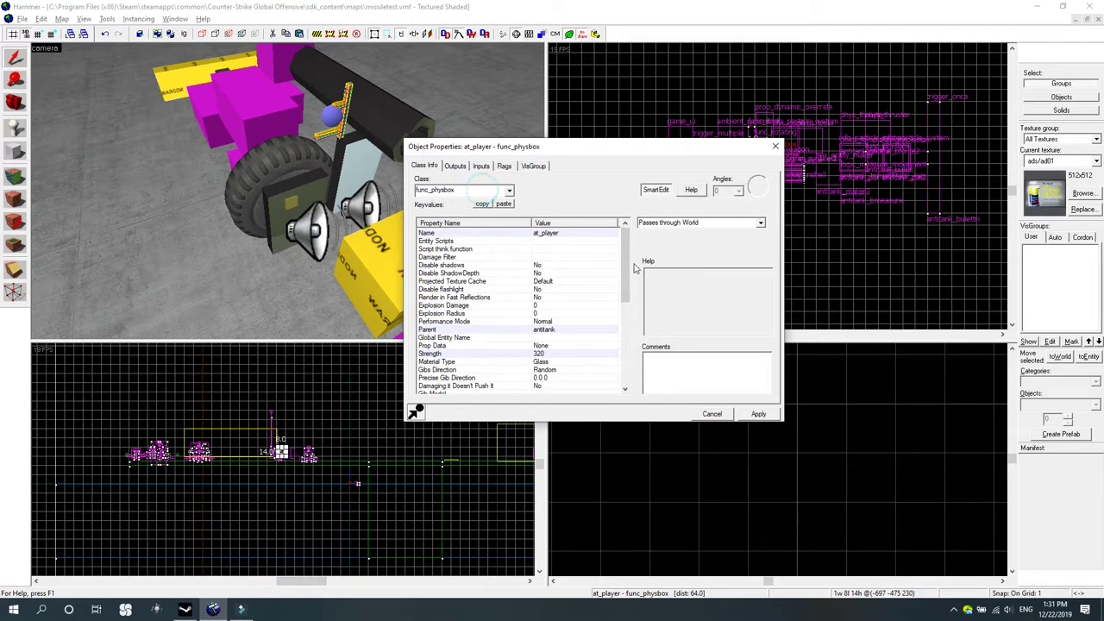
drag(625, 278, 625, 362)
click(561, 378)
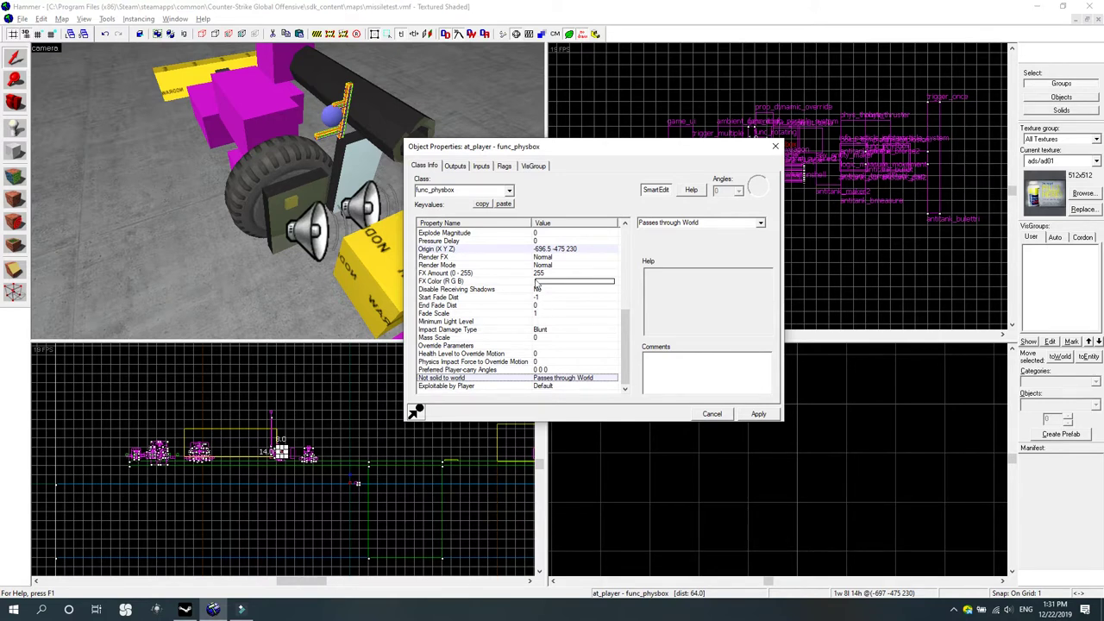
click(775, 145)
key(w)
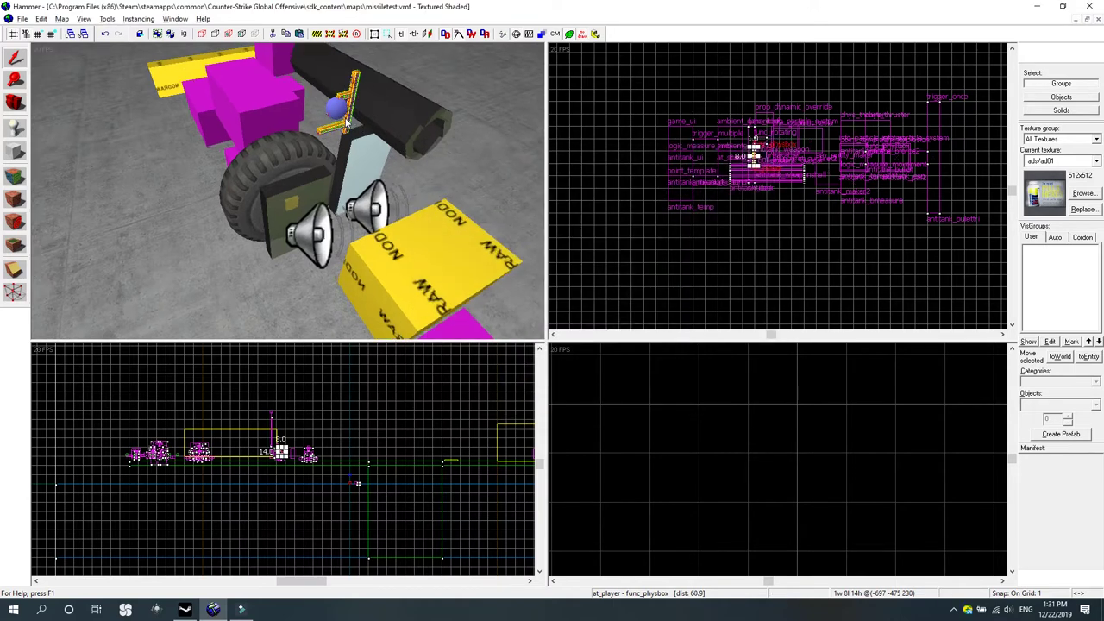
key(d)
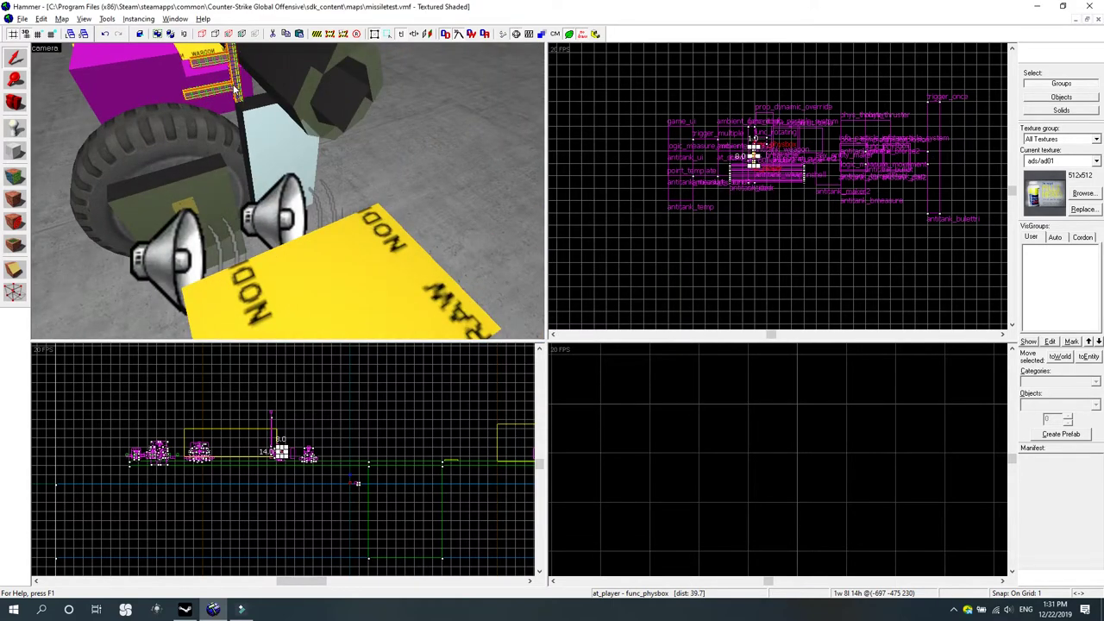
Open the properties of the at_player func_physbox on the gun and look through its class and keyvalues.
key(Up)
key(w)
key(s)
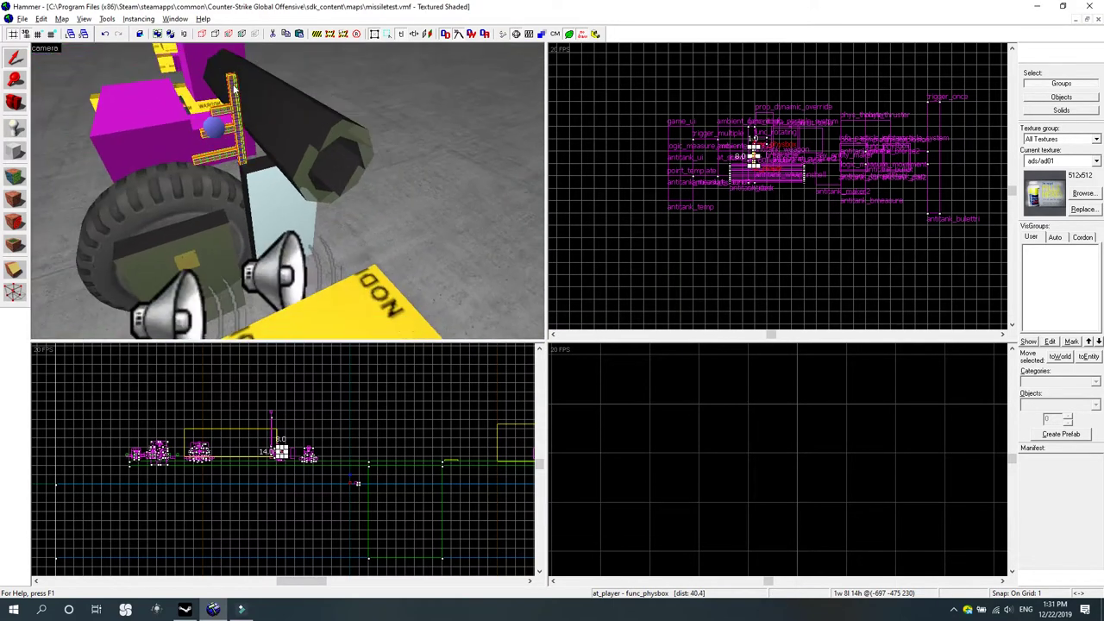
key(alt+Return)
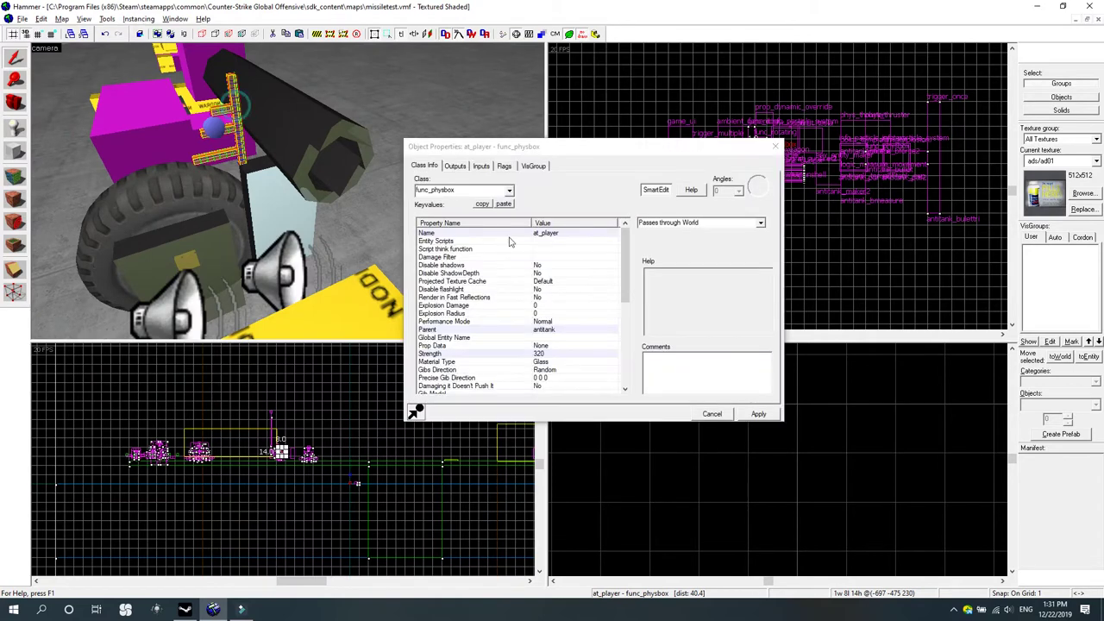
click(461, 191)
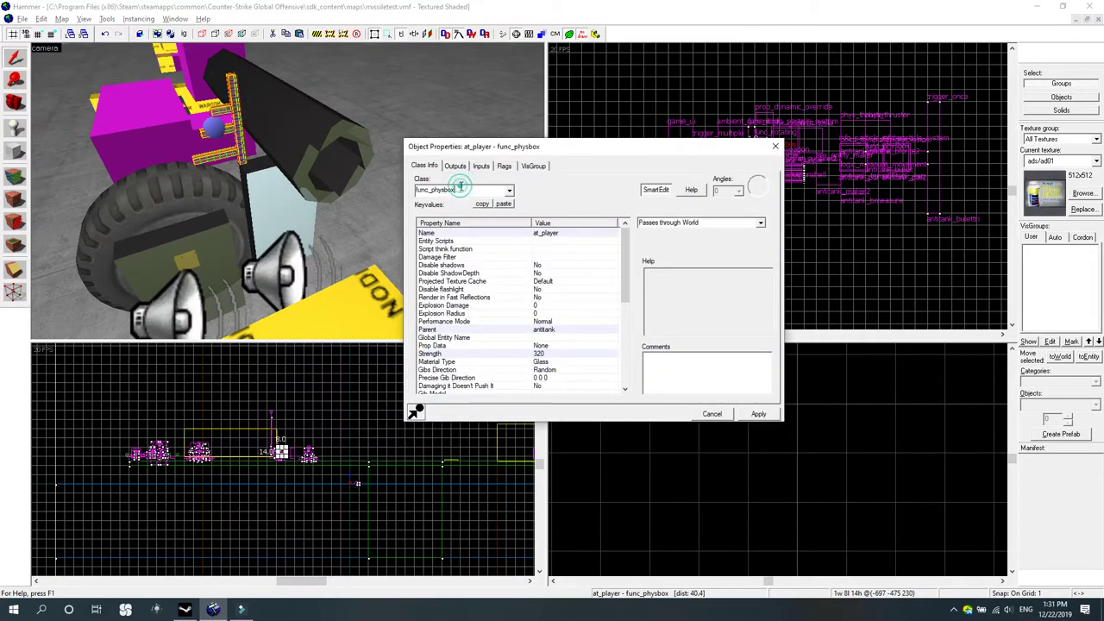
scroll(573, 318, down, 3)
scroll(572, 319, down, 4)
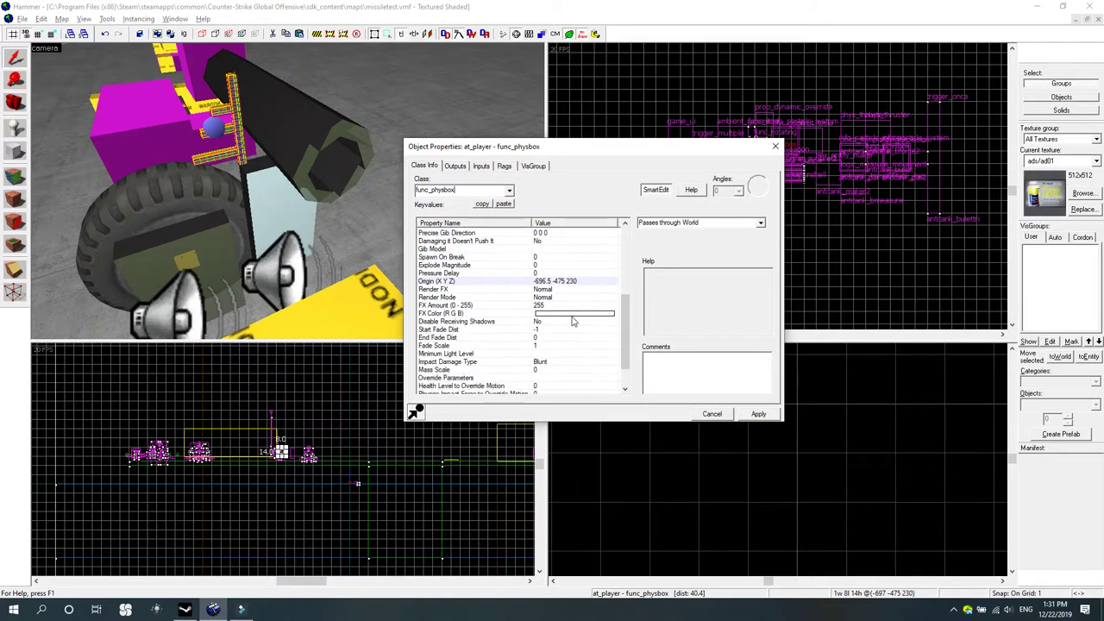
scroll(562, 341, up, 7)
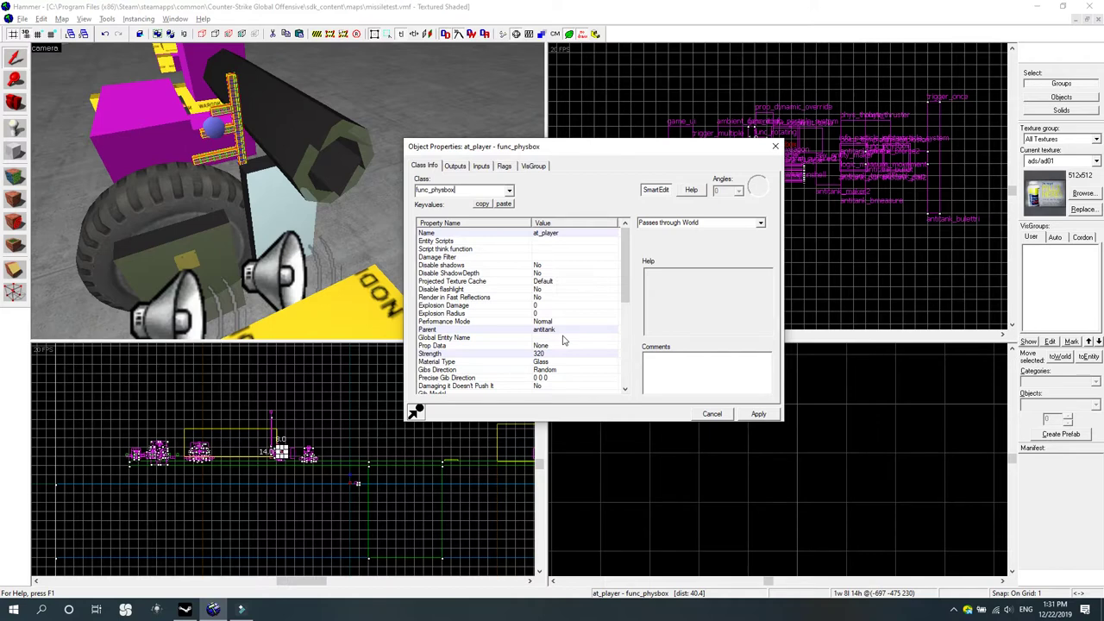
Review the Parent, Strength and Not solid to world keyvalues and the outputs of at_player, and close its properties.
drag(629, 276, 618, 366)
scroll(618, 367, up, 8)
click(565, 331)
click(563, 354)
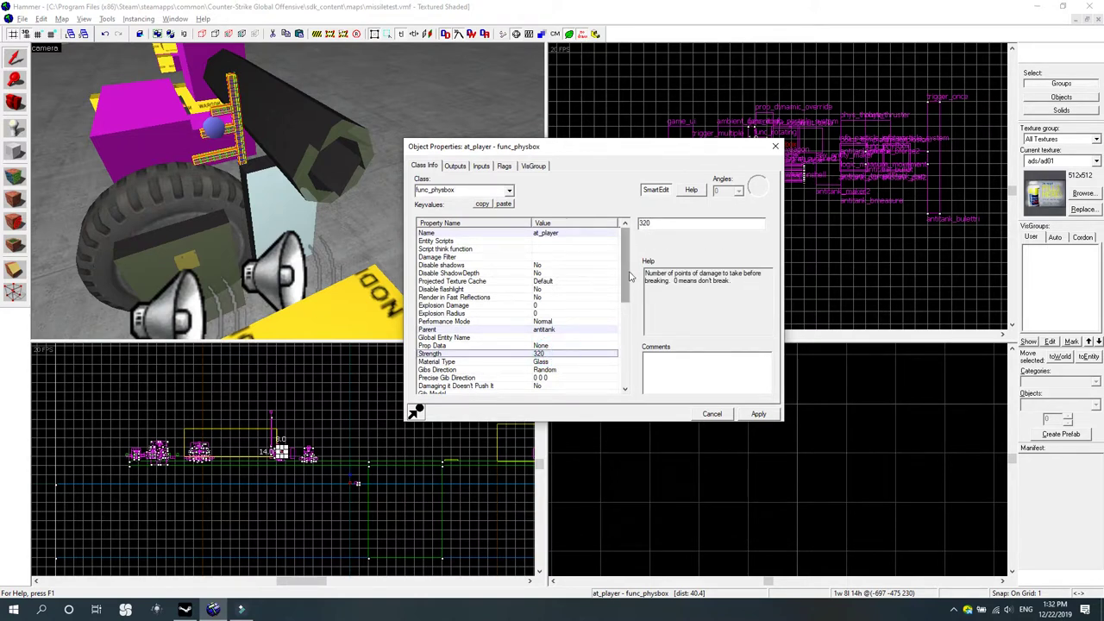
scroll(625, 270, down, 5)
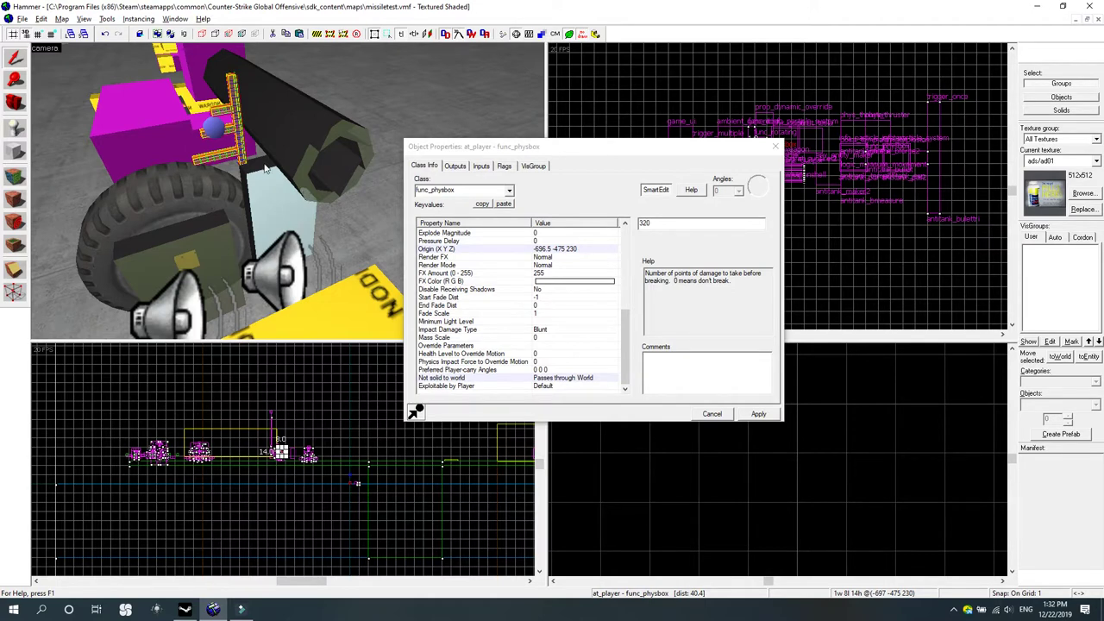
click(455, 166)
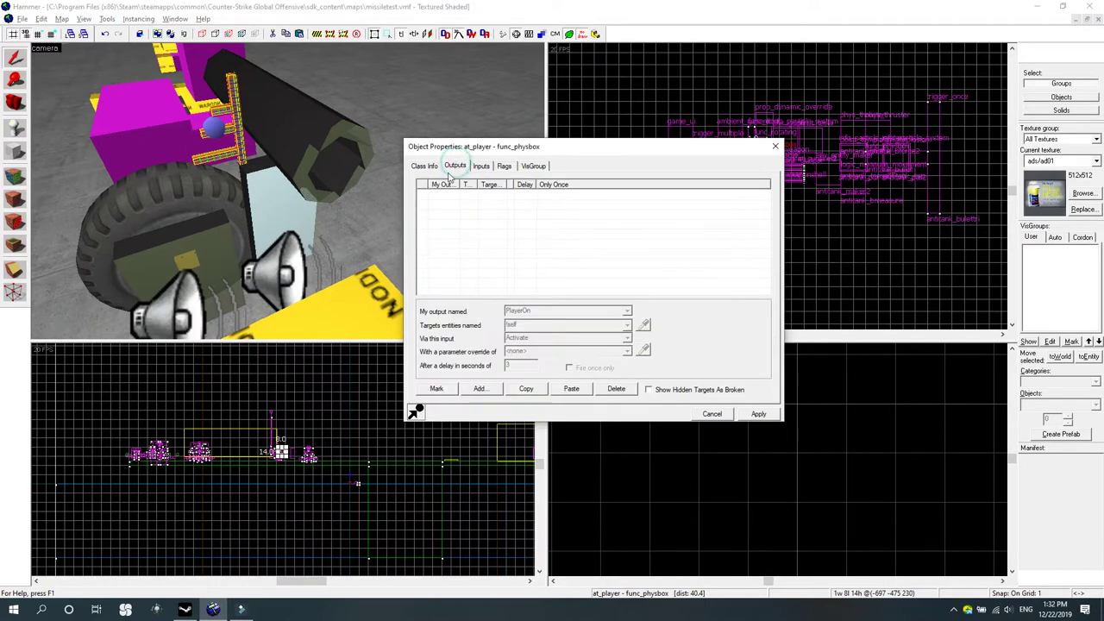
click(424, 165)
click(774, 146)
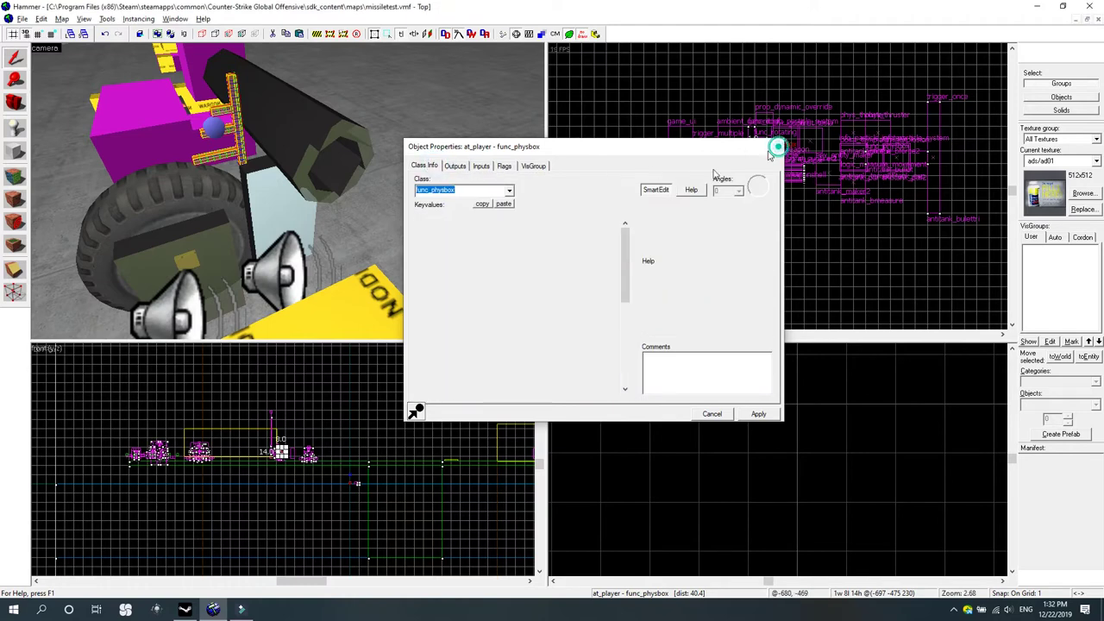
Select the gun barrel's antitank_door func_door and inspect its class, name and parent in the properties.
click(16, 107)
drag(287, 190, 241, 151)
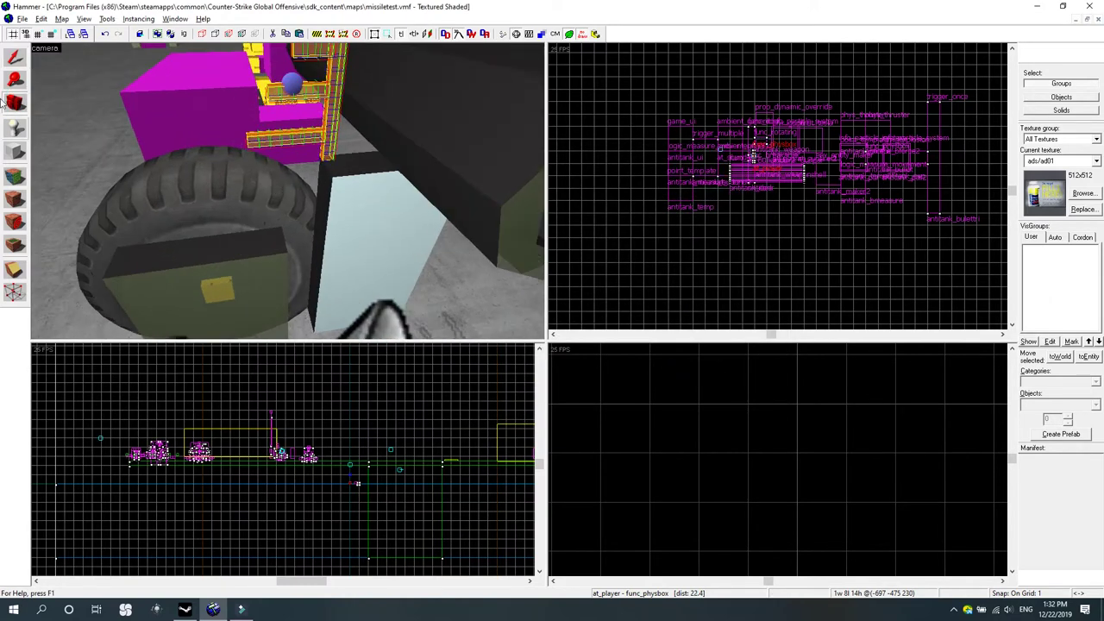
click(10, 58)
scroll(322, 189, down, 3)
click(394, 162)
key(d)
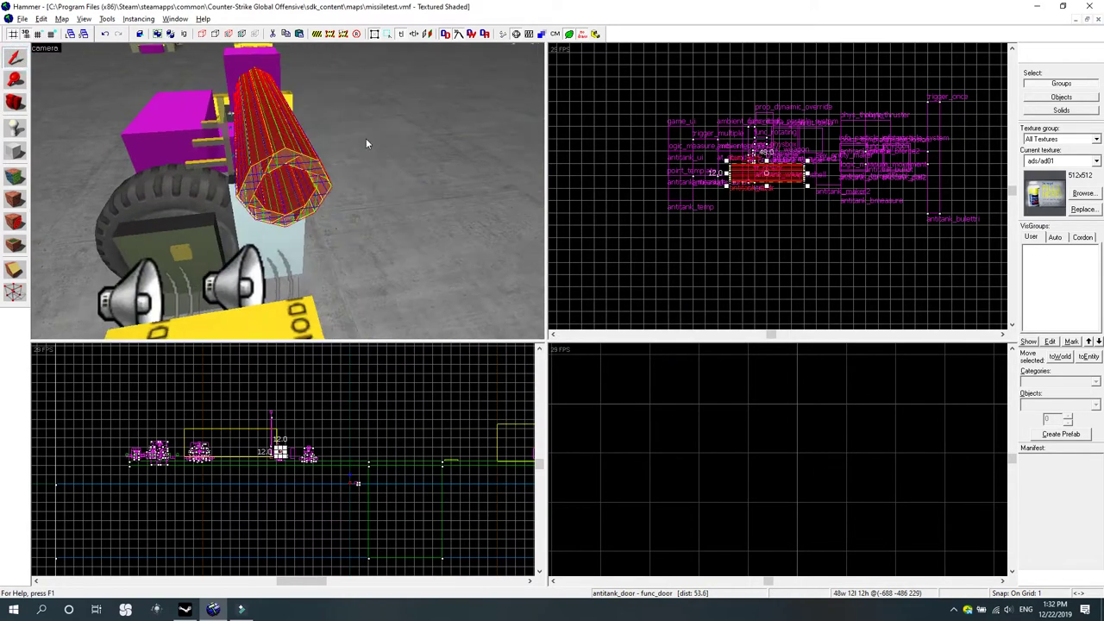
key(a)
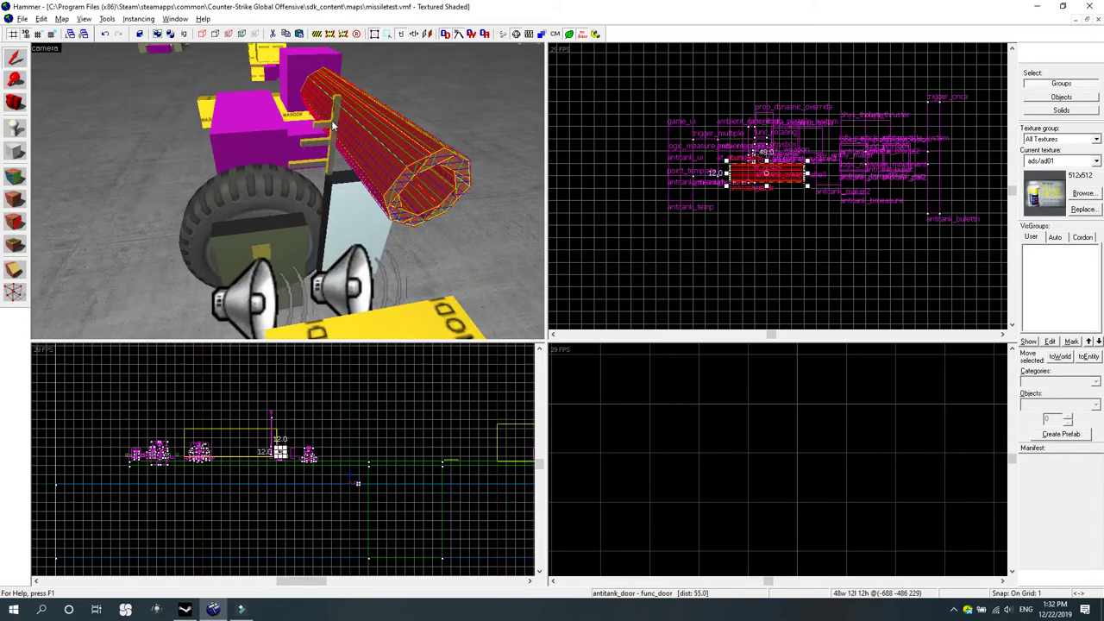
key(alt+Return)
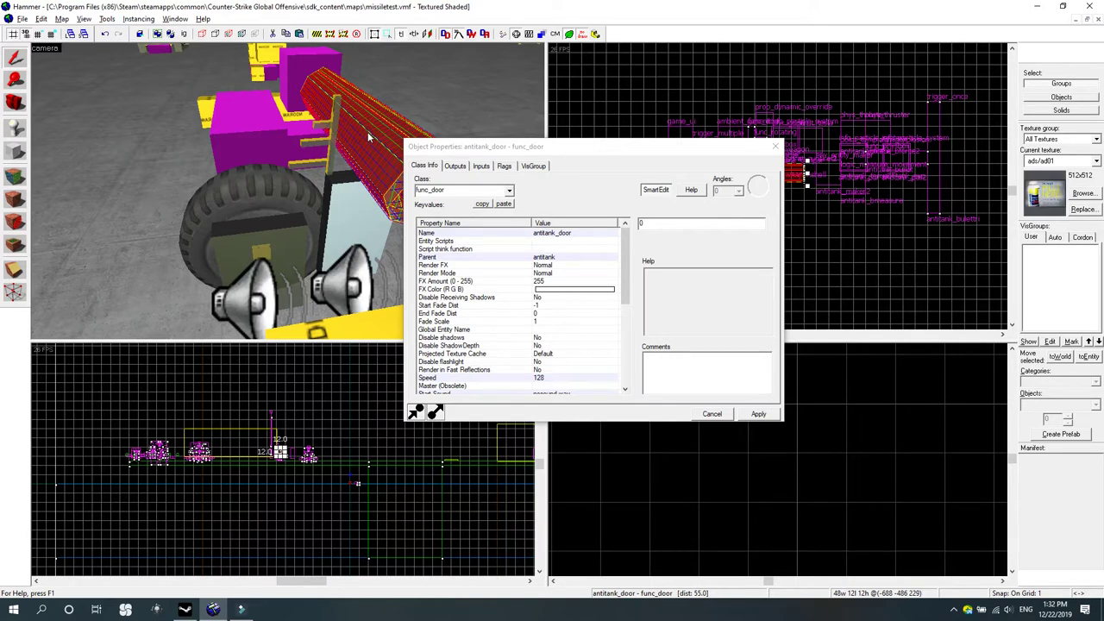
drag(477, 144, 547, 148)
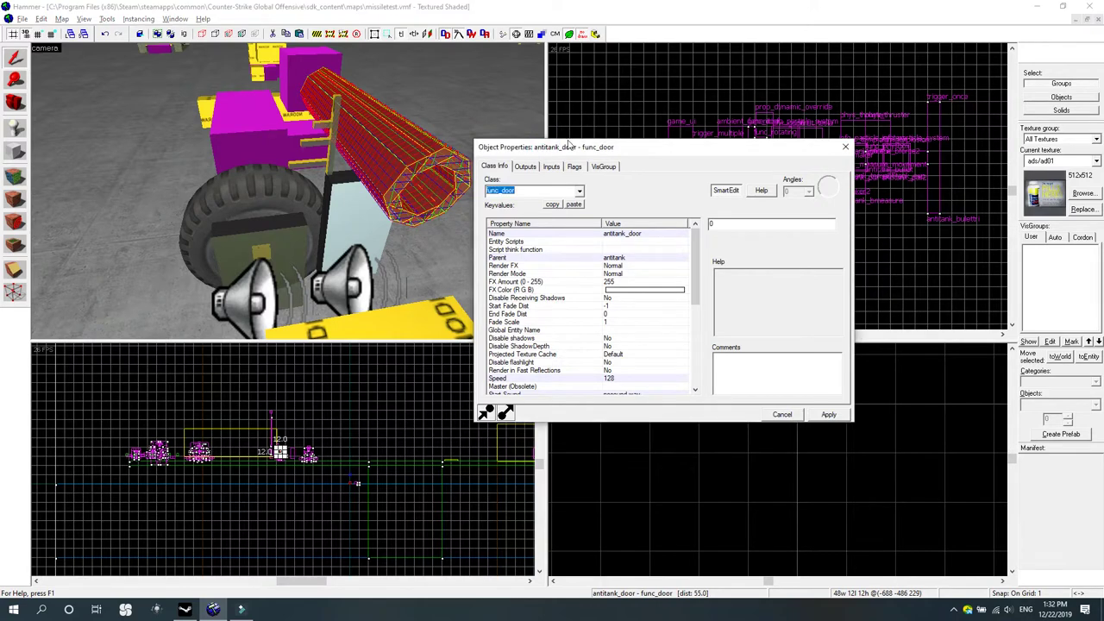
click(548, 150)
drag(549, 152, 481, 147)
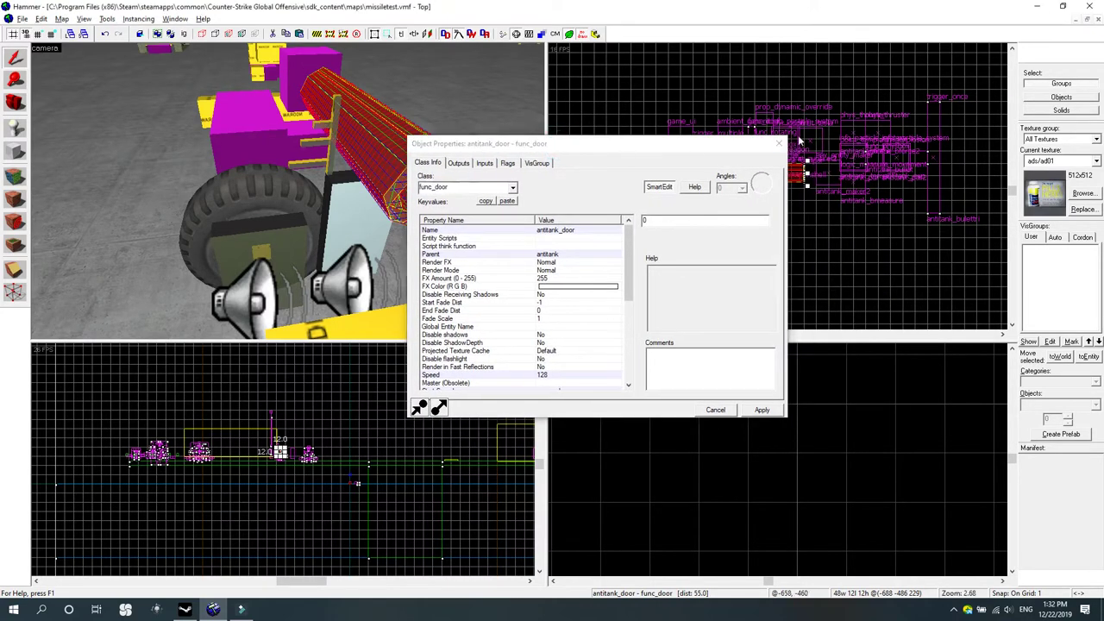
click(775, 144)
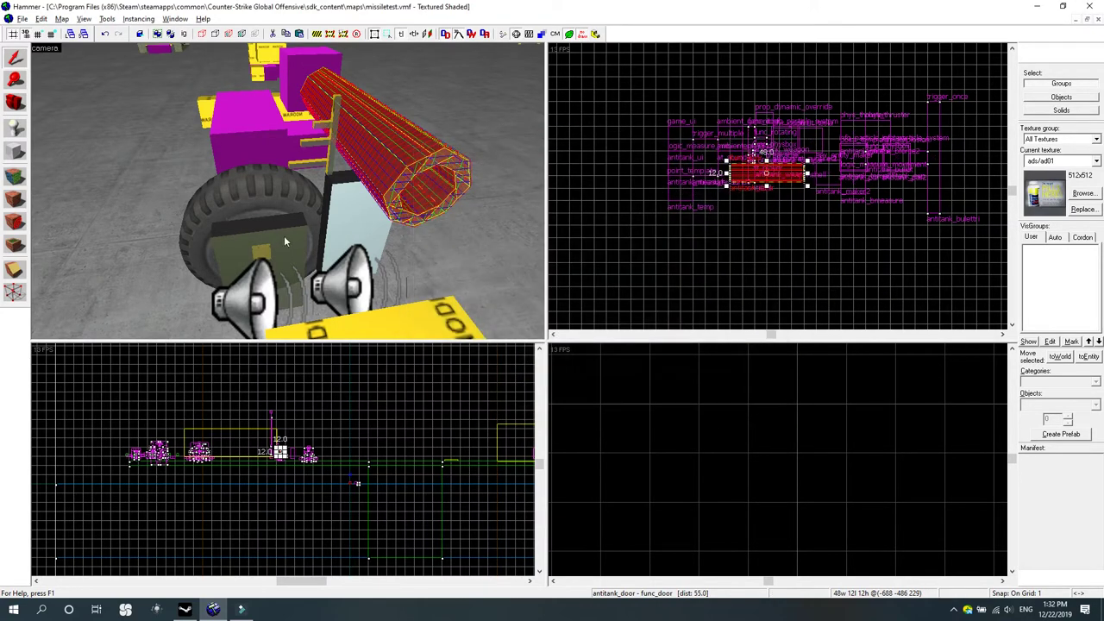
View the antitank_door barrel from the front and from further back, rechecking its name and class in the properties.
key(d)
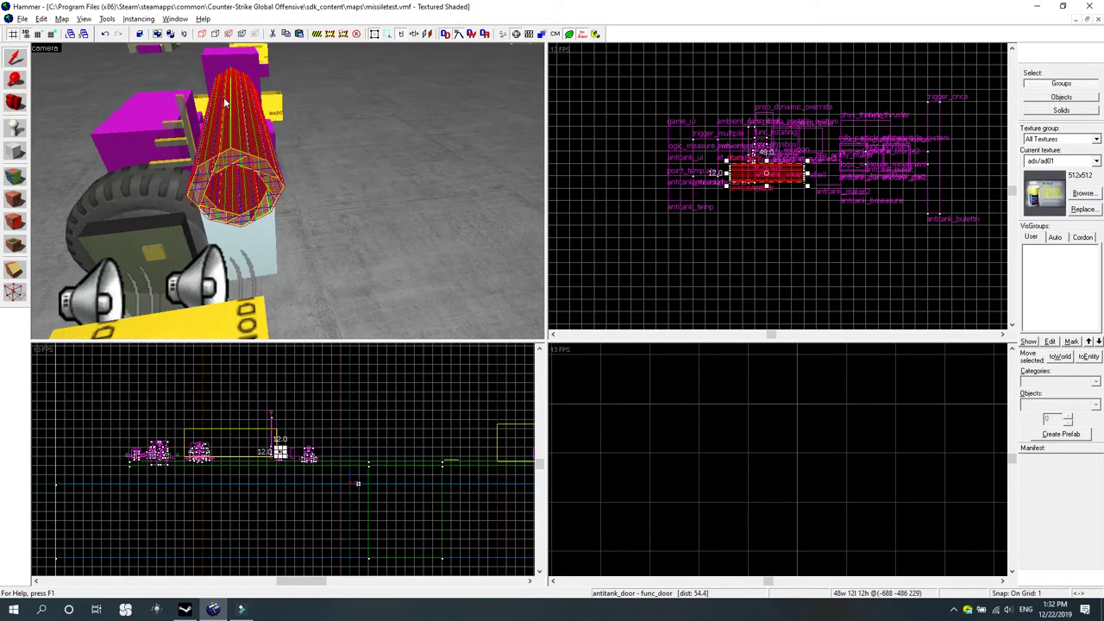
key(a)
double_click(291, 130)
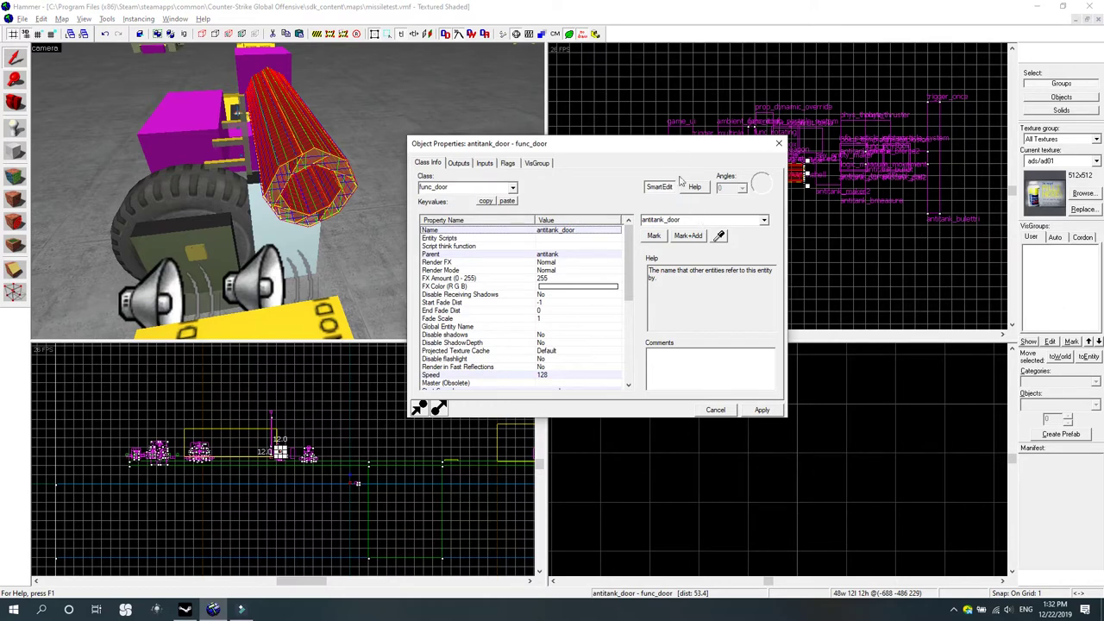
click(778, 144)
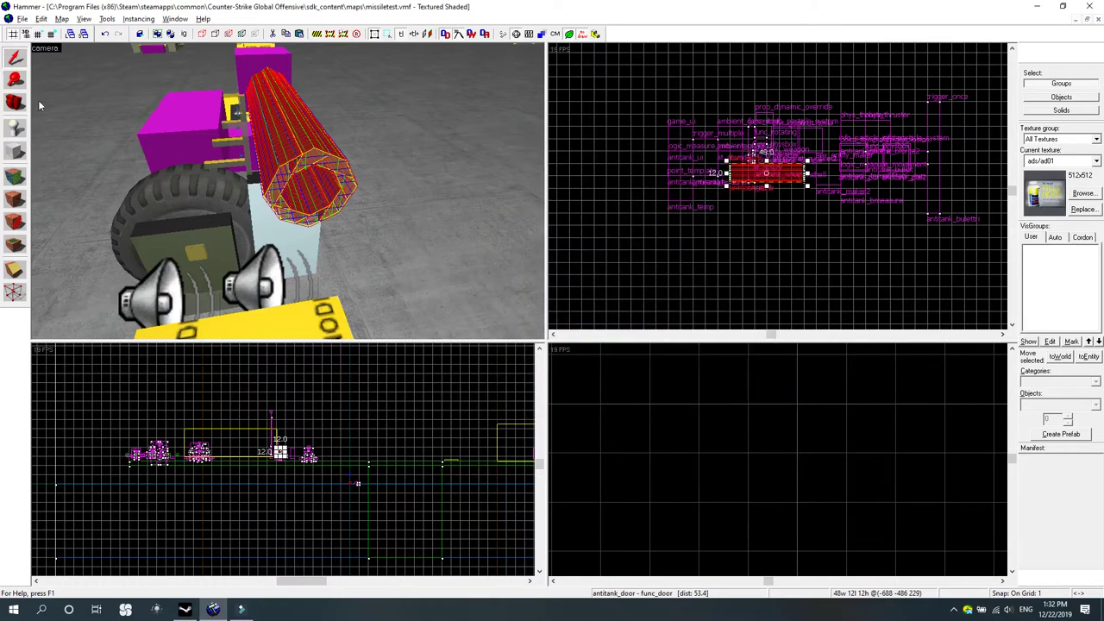
click(16, 102)
drag(100, 121, 229, 193)
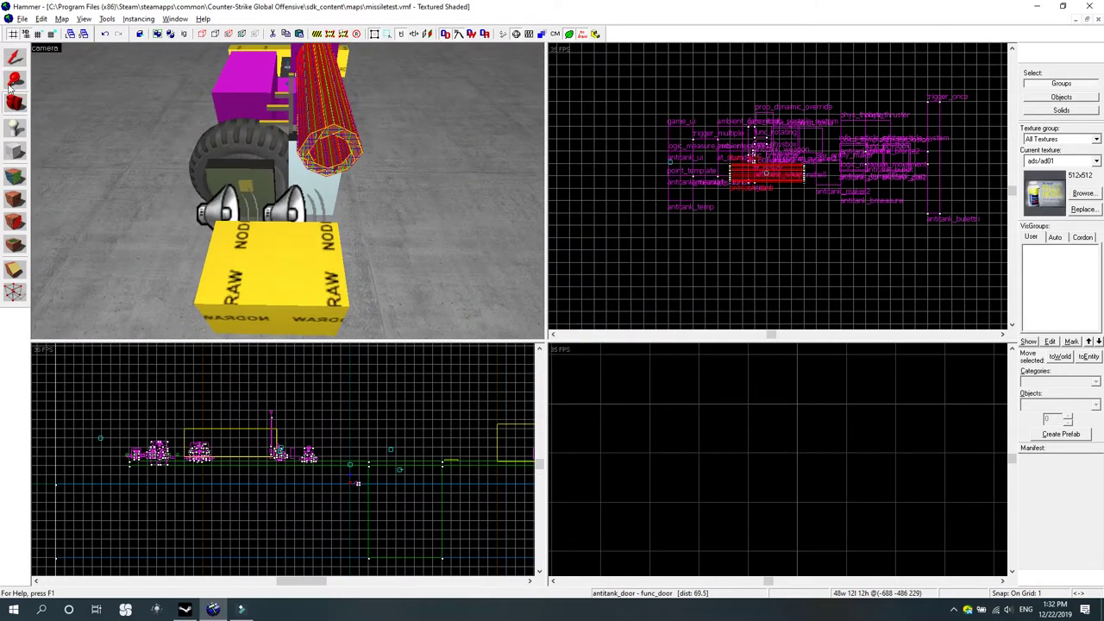
click(13, 57)
double_click(336, 106)
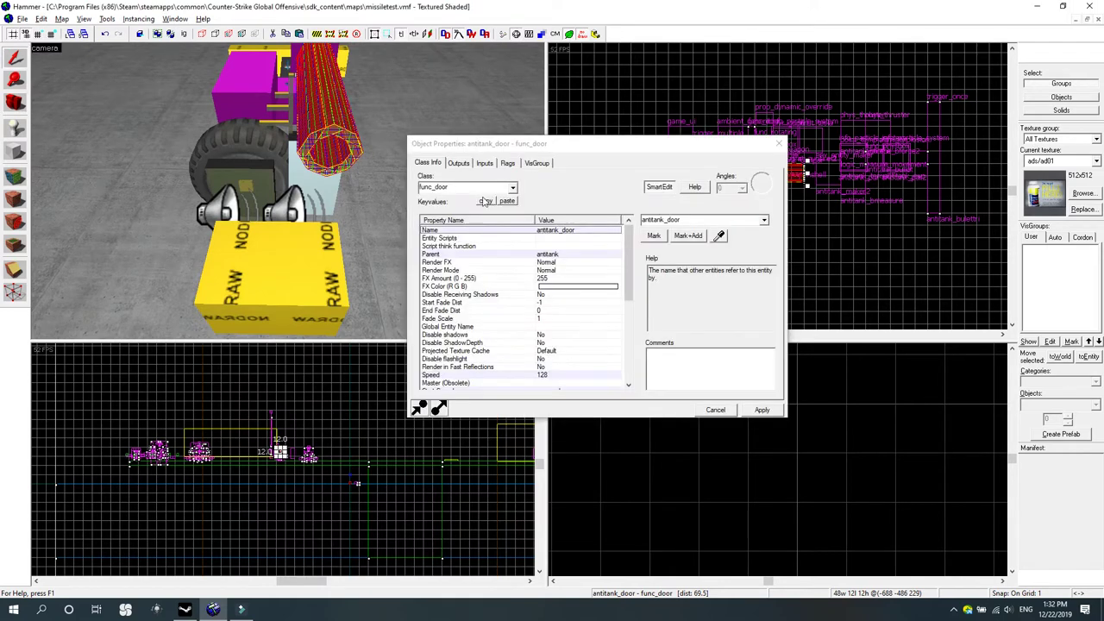
click(778, 143)
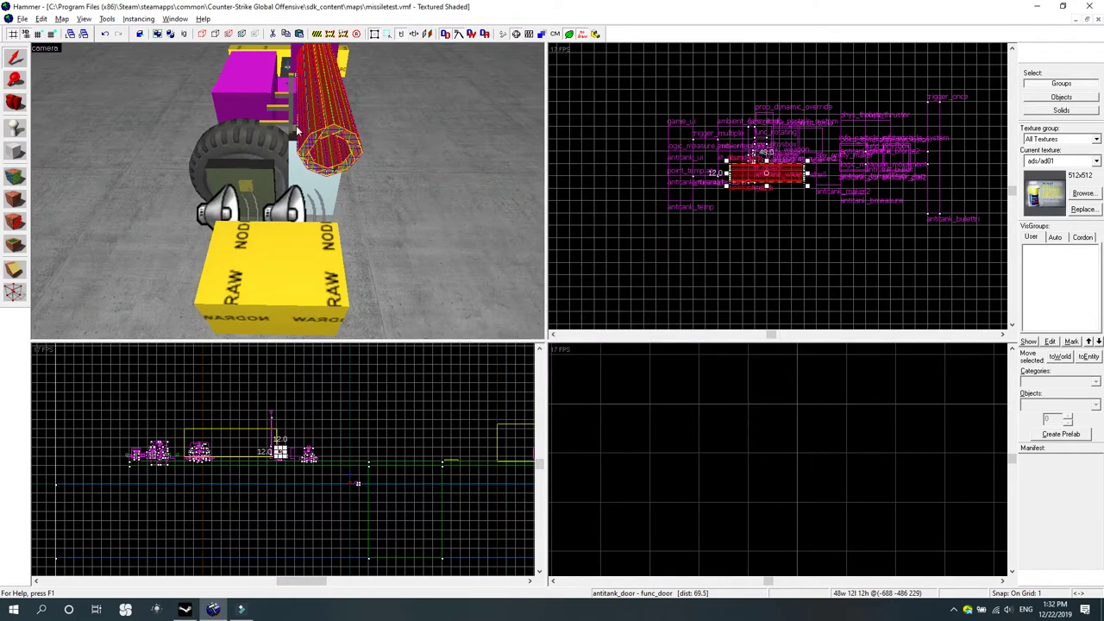
Examine the sound, Delay Before Reset and Lip keyvalues of antitank_door and close its properties.
key(alt+Return)
scroll(458, 234, down, 2)
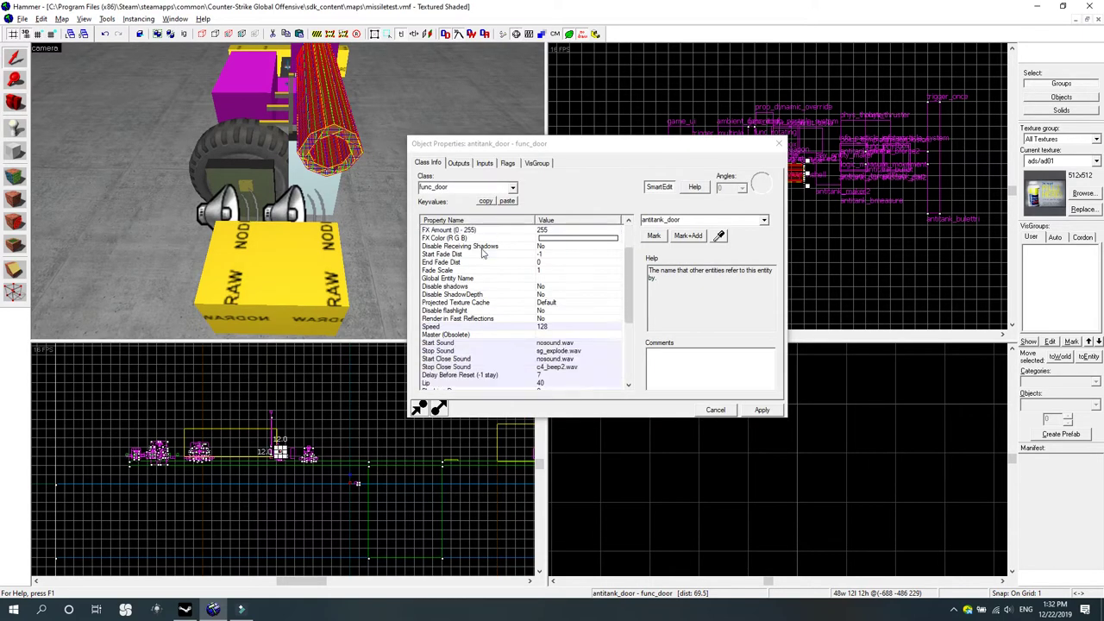
scroll(481, 252, down, 4)
scroll(482, 252, down, 1)
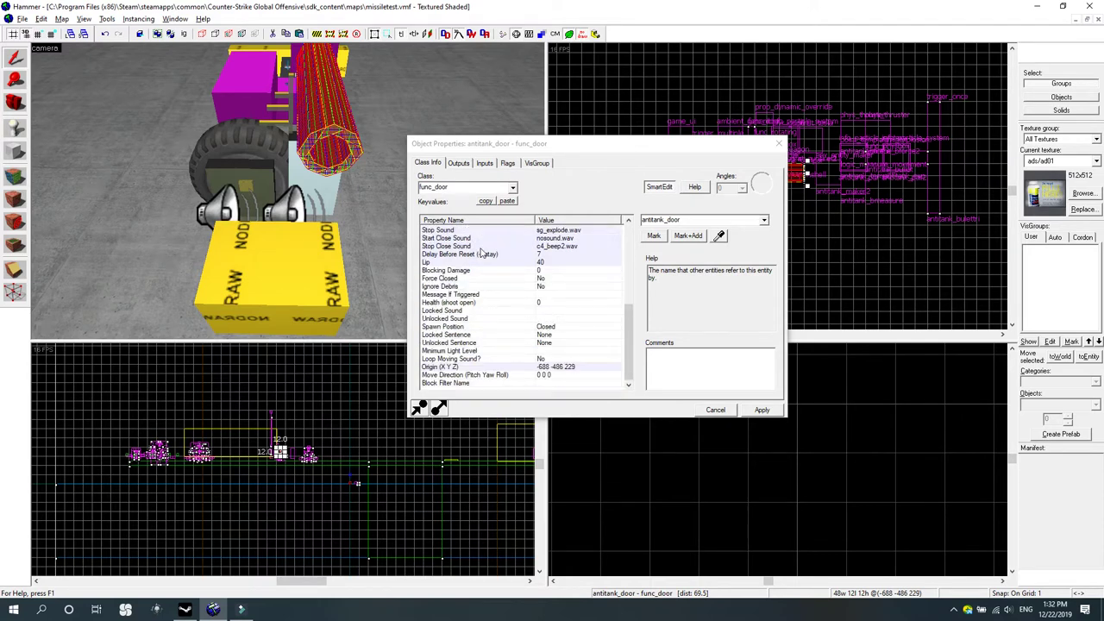
click(477, 262)
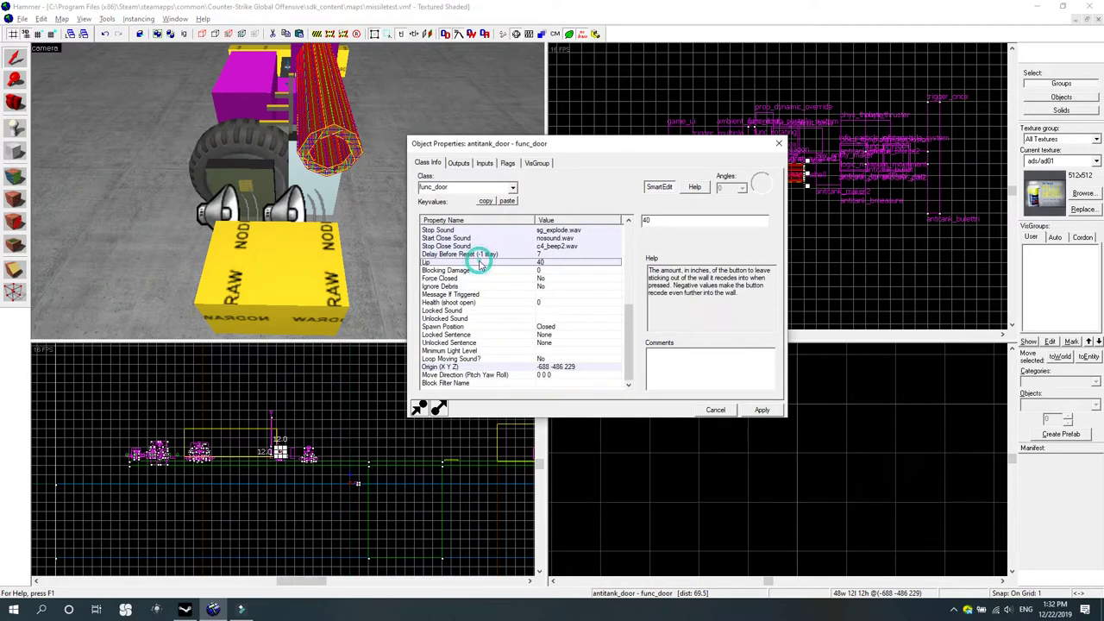
scroll(520, 286, up, 1)
scroll(520, 286, up, 1)
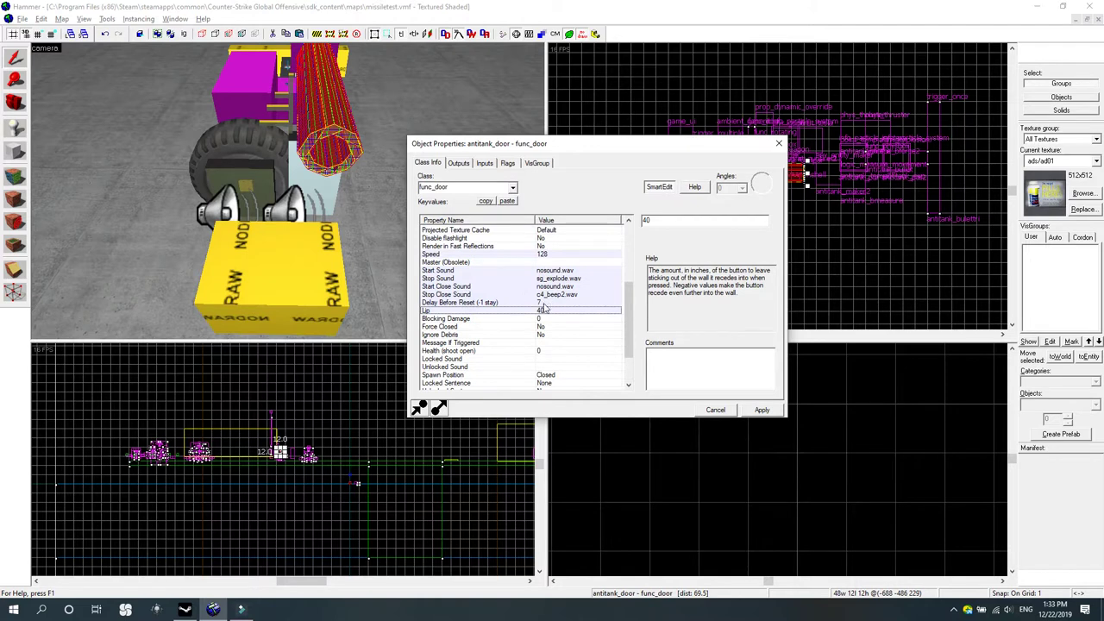
click(539, 303)
click(539, 311)
click(539, 304)
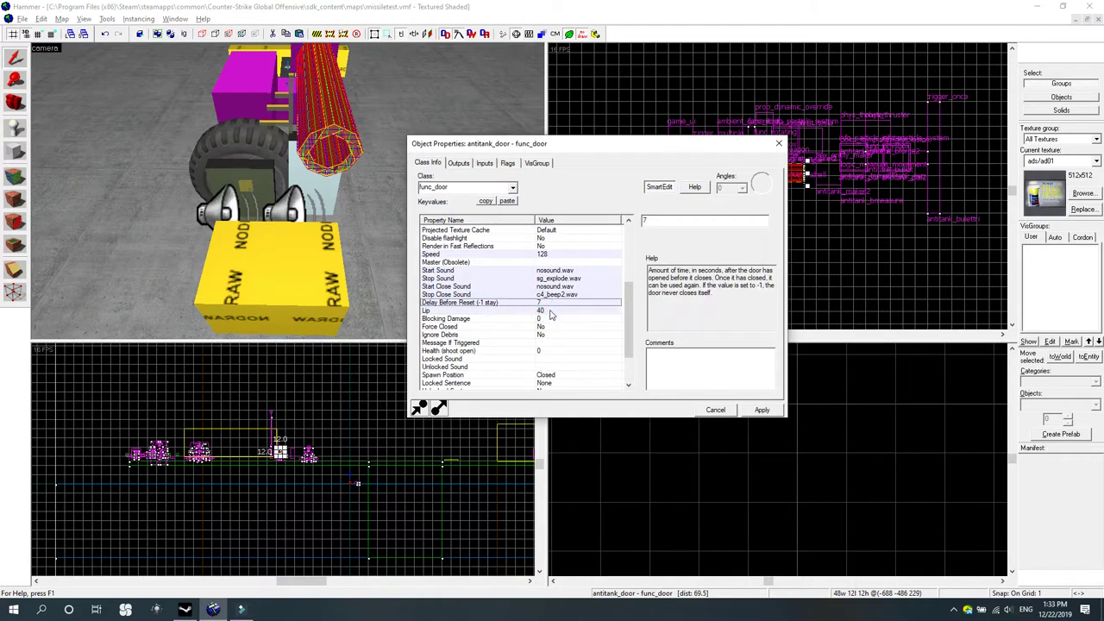
click(549, 311)
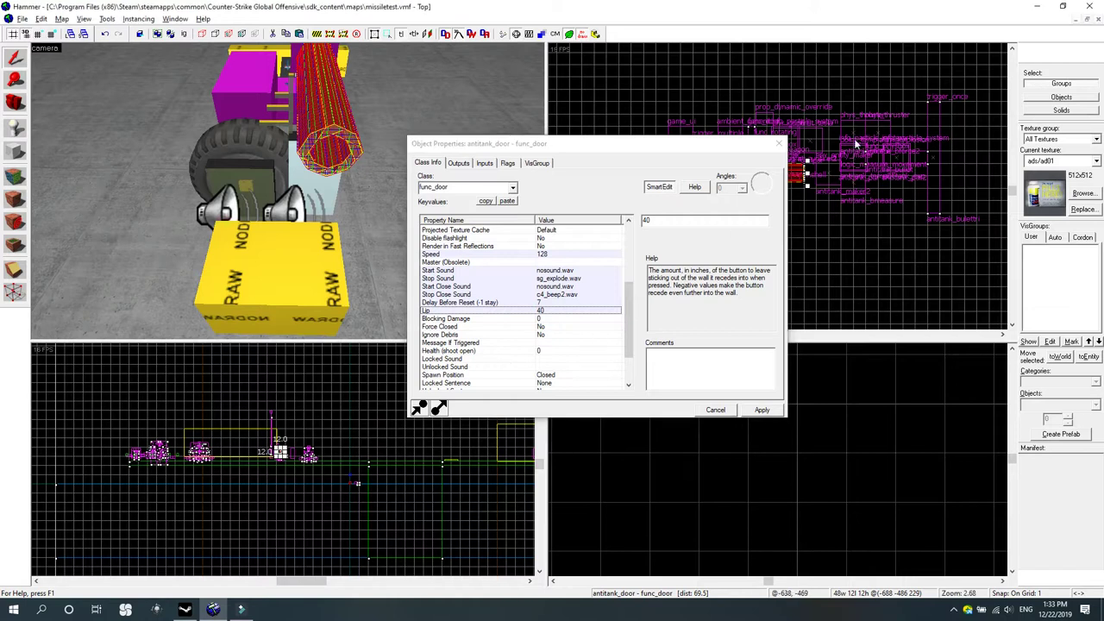
click(779, 143)
Examine the length and width of the antitank_door barrel and its surrounding entities up close in the top view.
scroll(758, 172, up, 5)
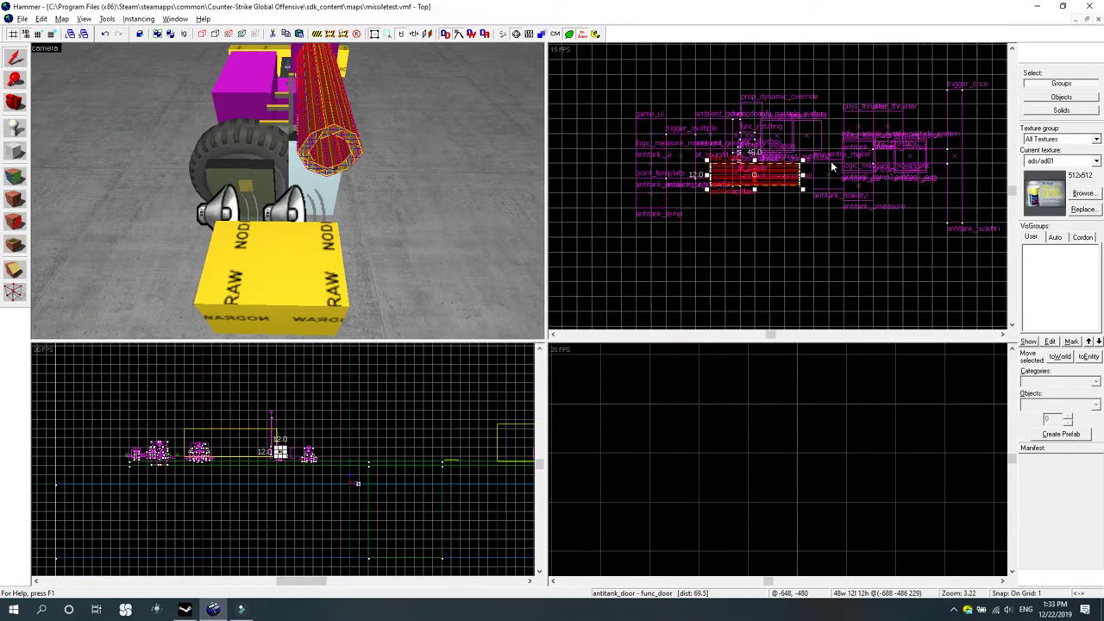
scroll(677, 176, down, 3)
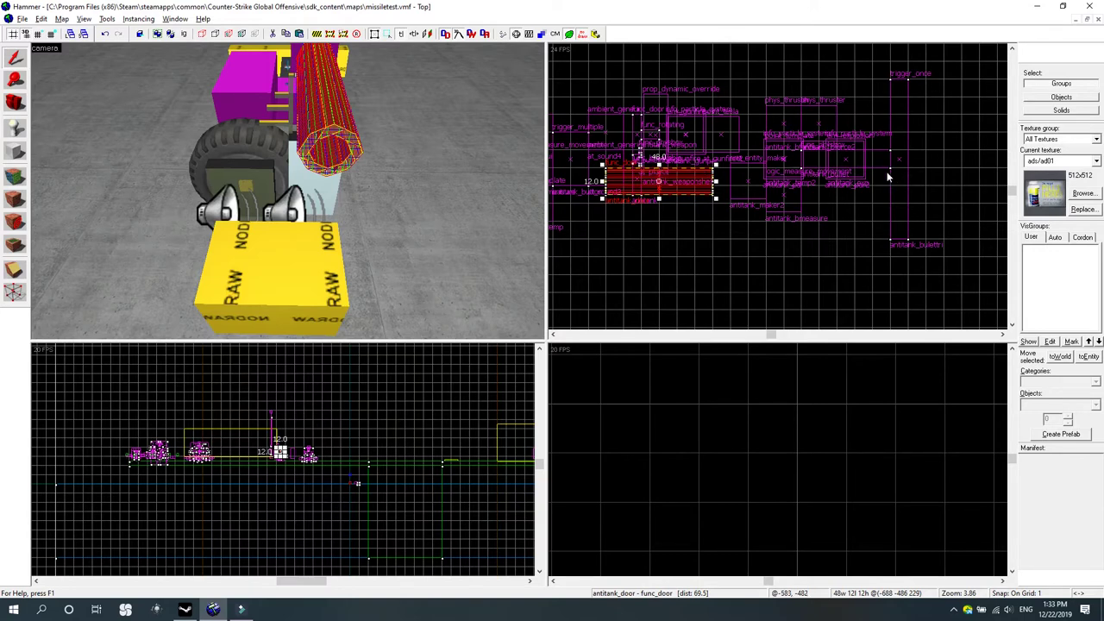
scroll(584, 168, up, 3)
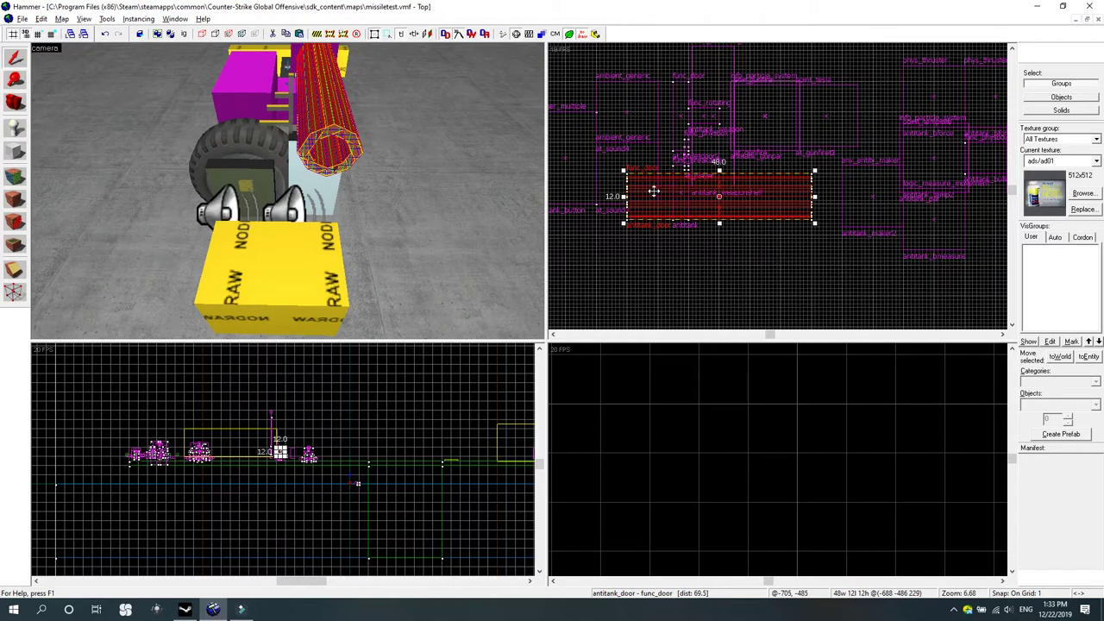
scroll(651, 190, up, 3)
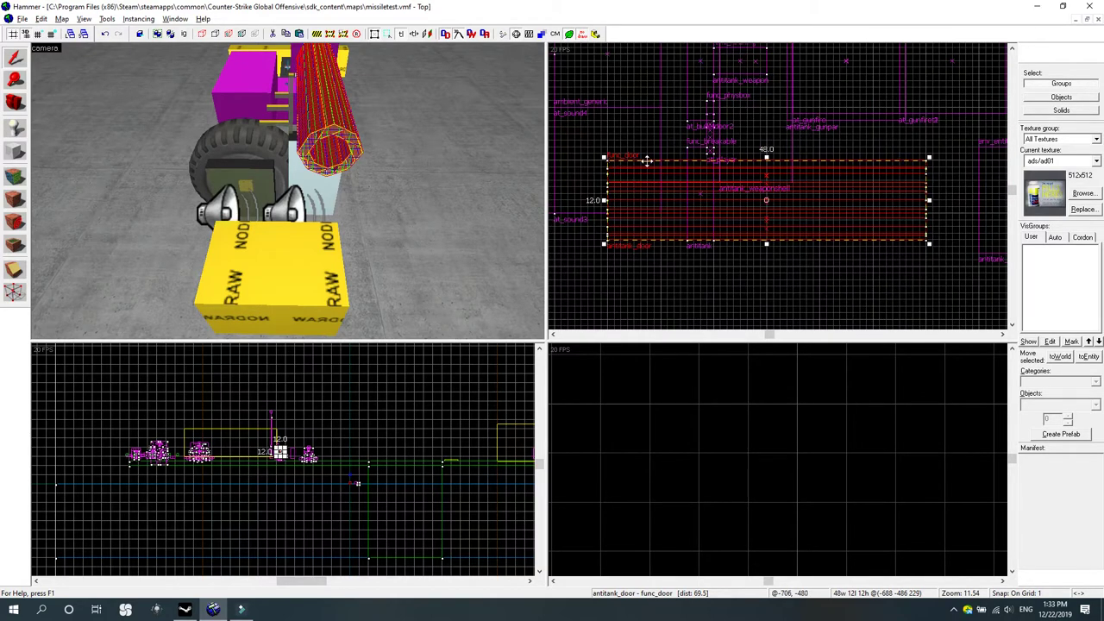
scroll(765, 154, up, 1)
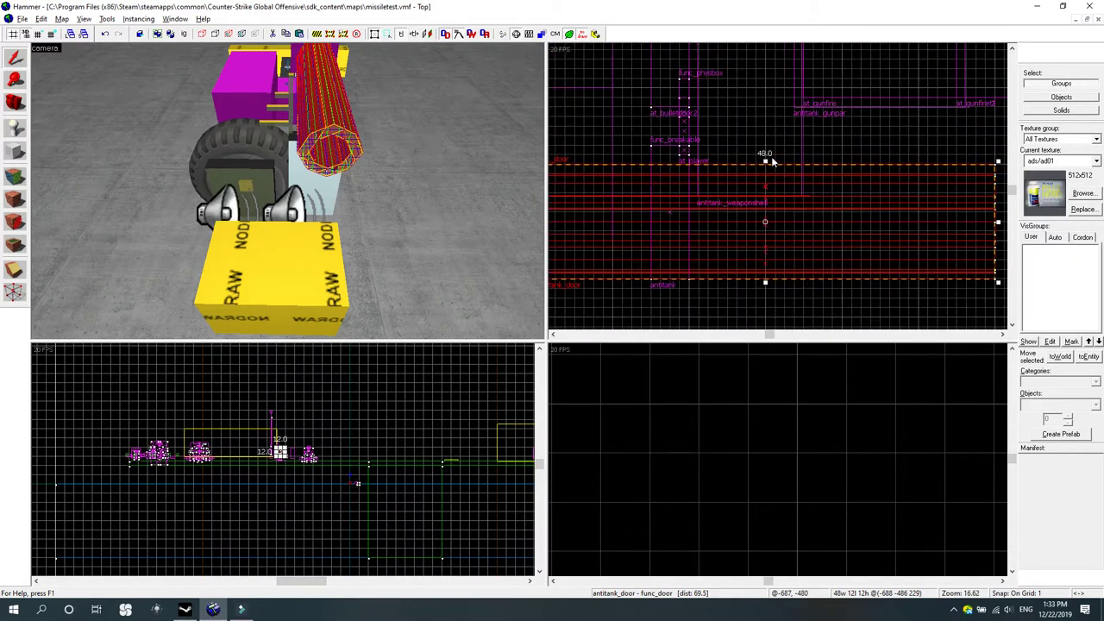
scroll(765, 155, down, 2)
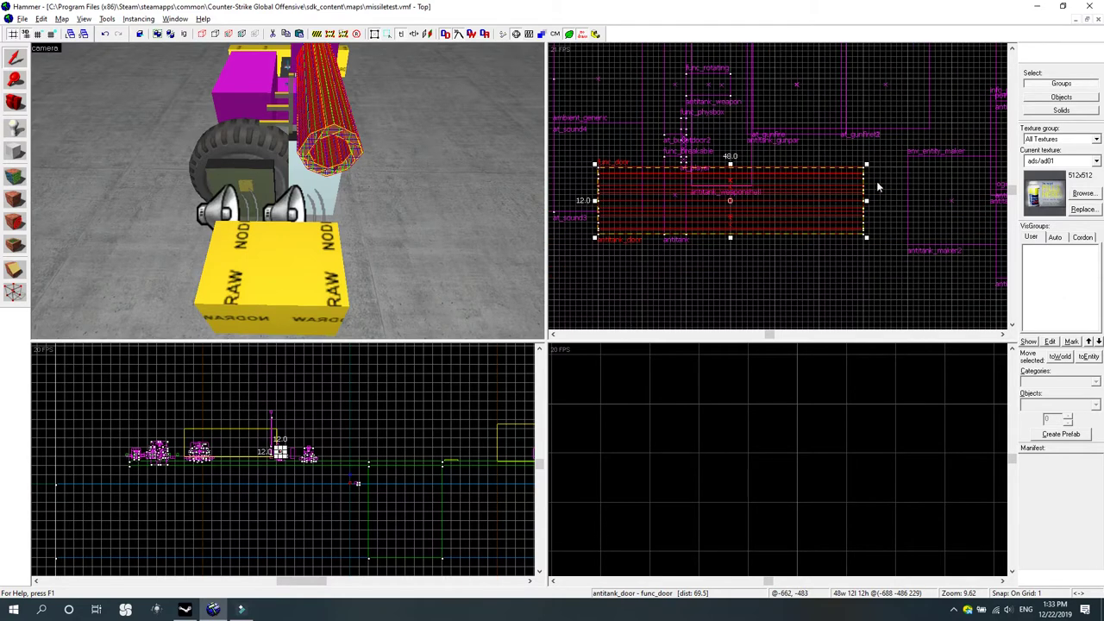
mouse_move(681, 190)
mouse_down()
mouse_move(948, 186)
mouse_move(668, 189)
mouse_up()
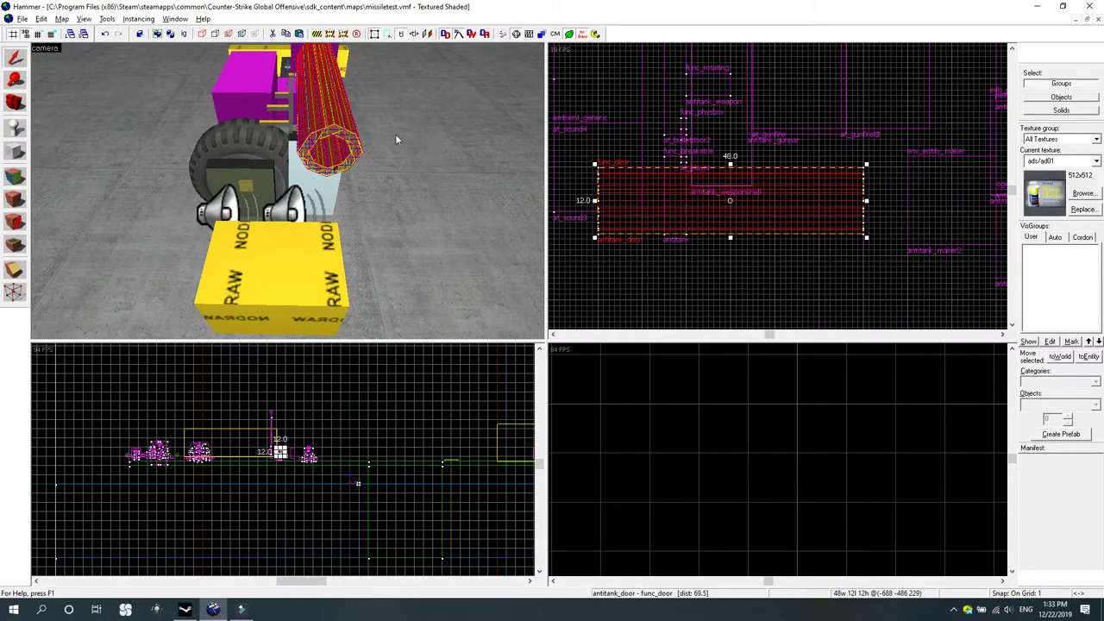
Reopen the properties of antitank_door, review its Lip keyvalue and help description alongside the barrel, and close them.
key(alt+Return)
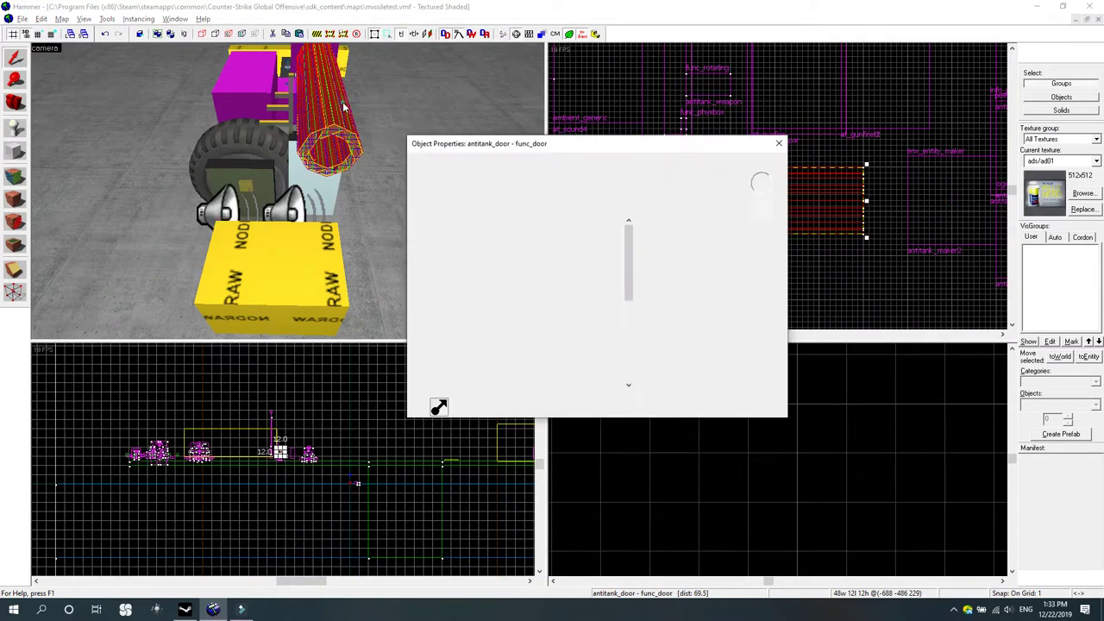
scroll(502, 270, down, 5)
scroll(528, 260, down, 2)
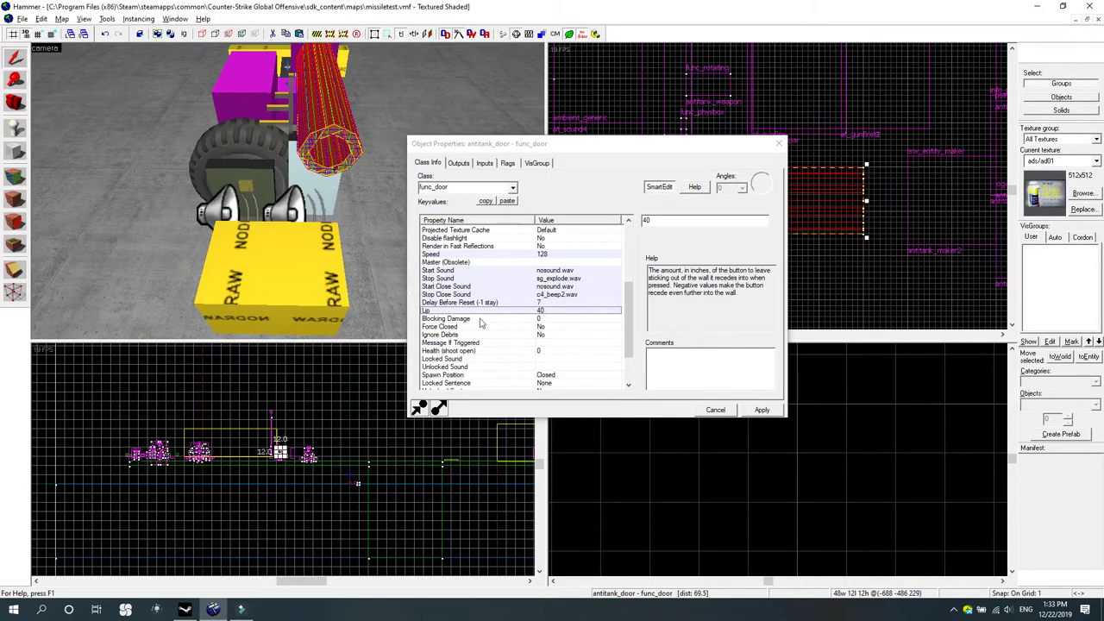
click(454, 315)
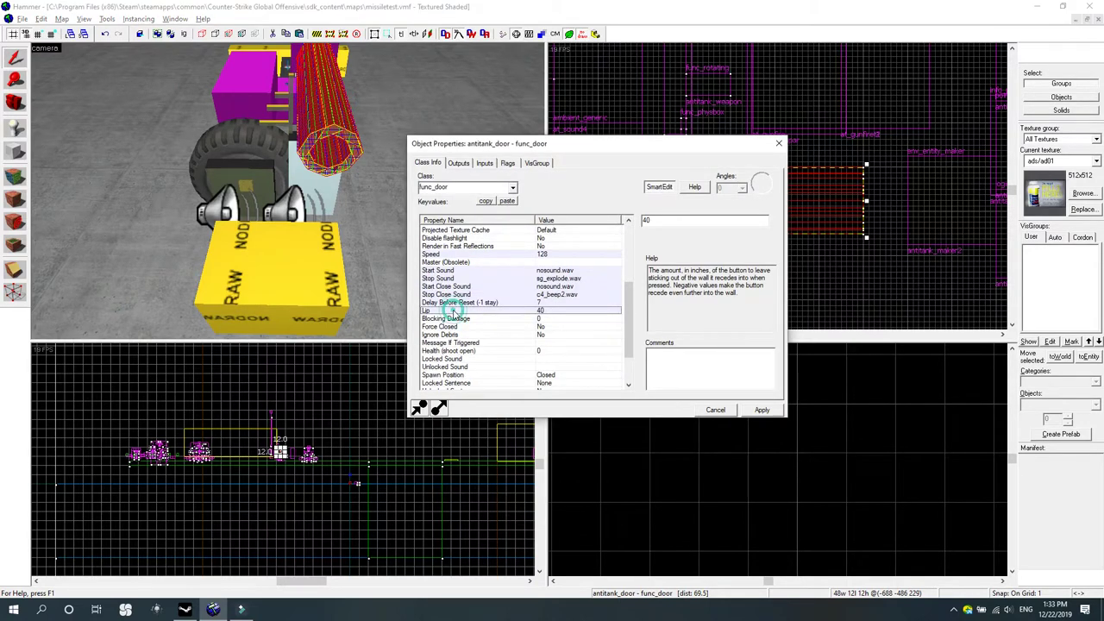
drag(673, 151, 530, 196)
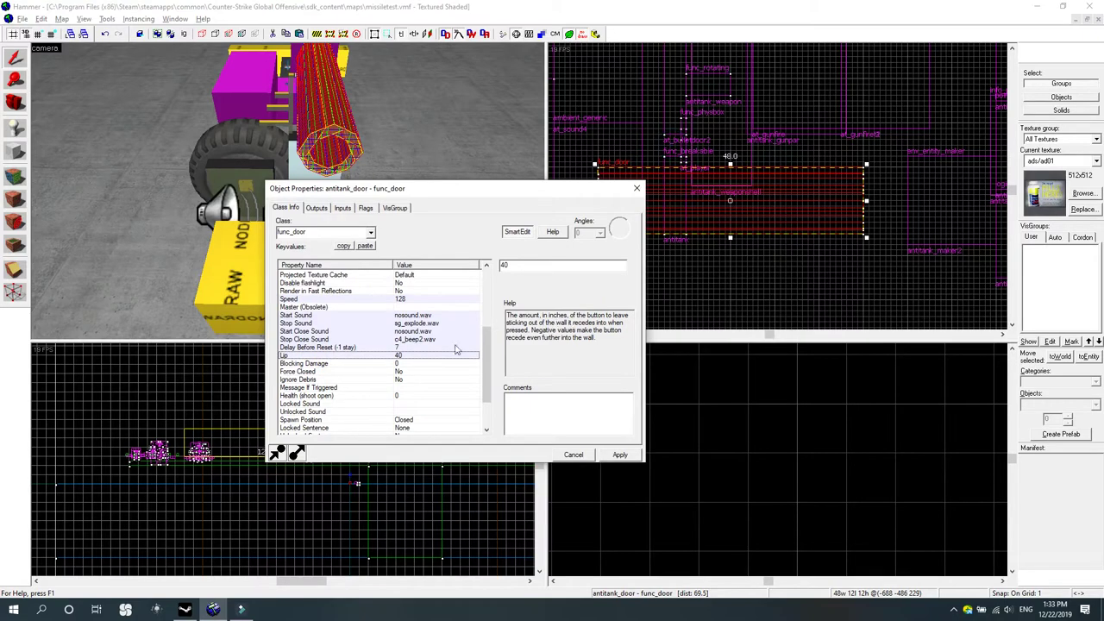
click(636, 188)
Move the antitank_door barrel 8 units in the positive X direction in the top view.
scroll(634, 178, up, 3)
scroll(633, 178, down, 3)
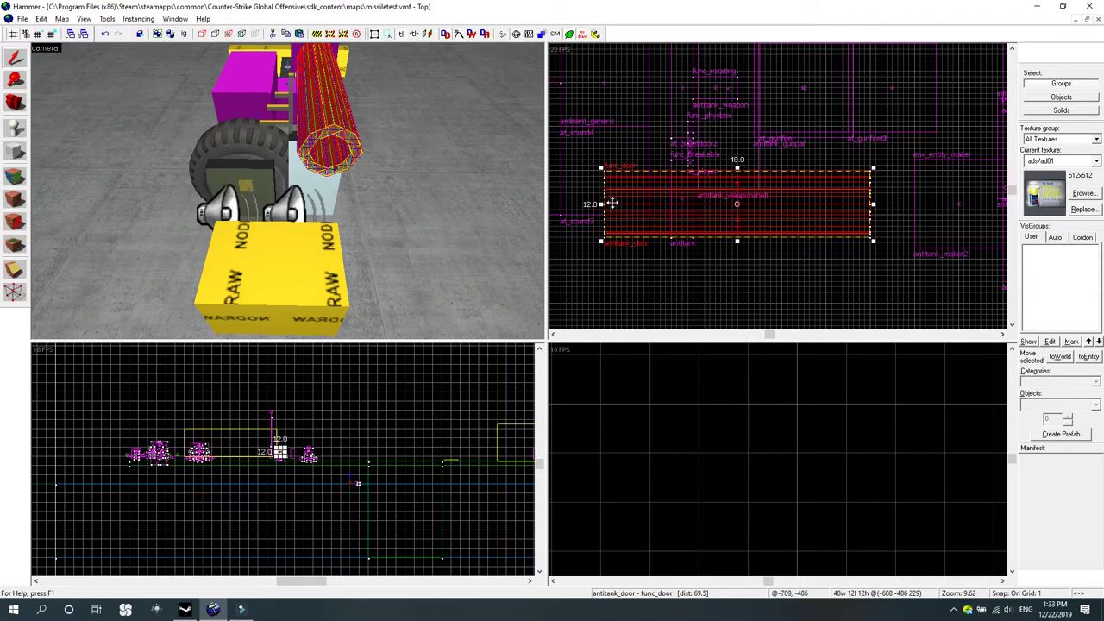
scroll(607, 181, up, 3)
drag(610, 178, 685, 177)
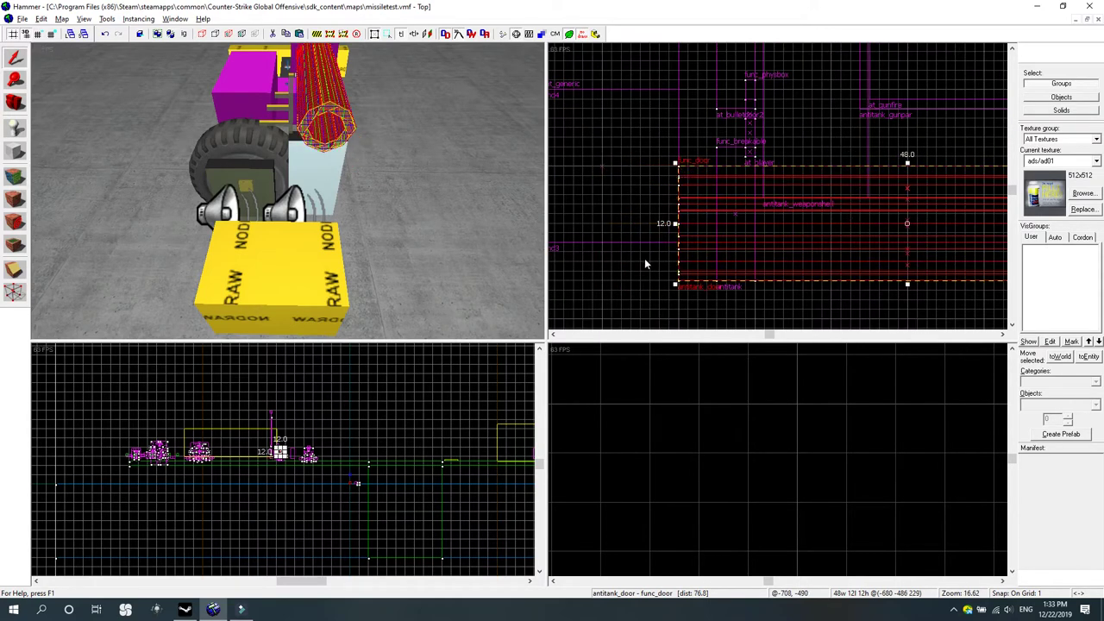
Move the antitank_door barrel 8 units along negative X to -688 and examine its Speed property.
drag(780, 183, 696, 187)
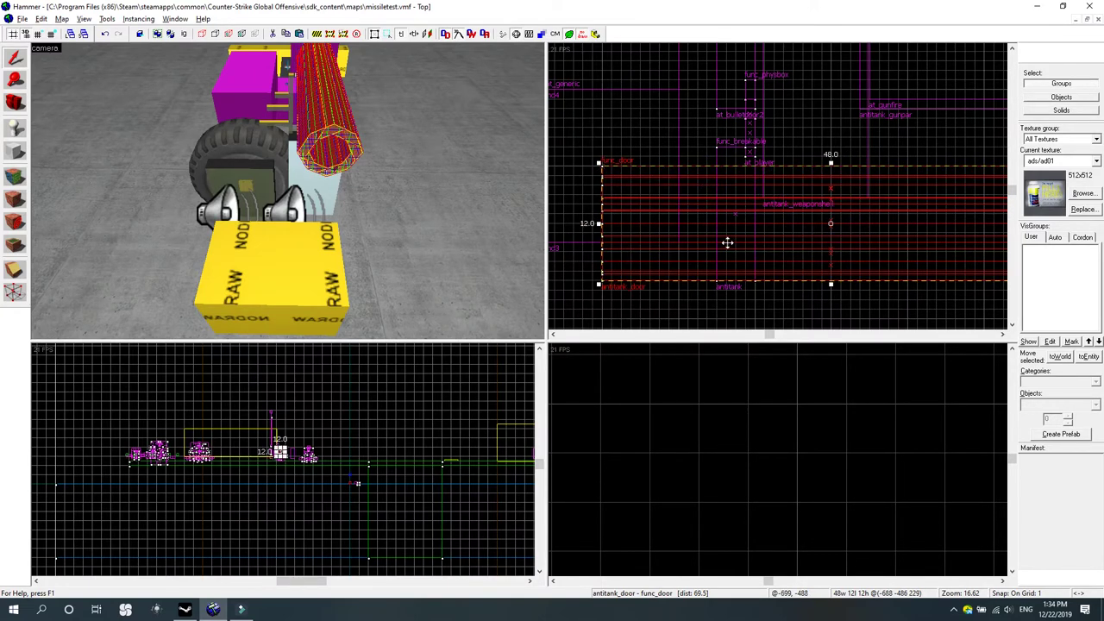
double_click(328, 118)
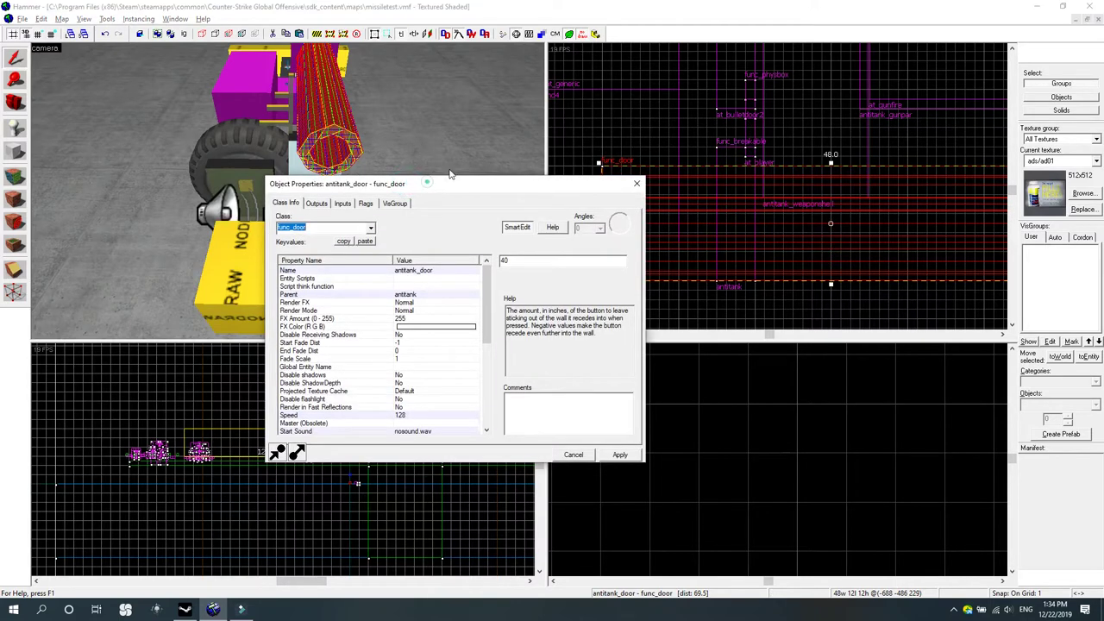
scroll(487, 260, down, 3)
click(439, 303)
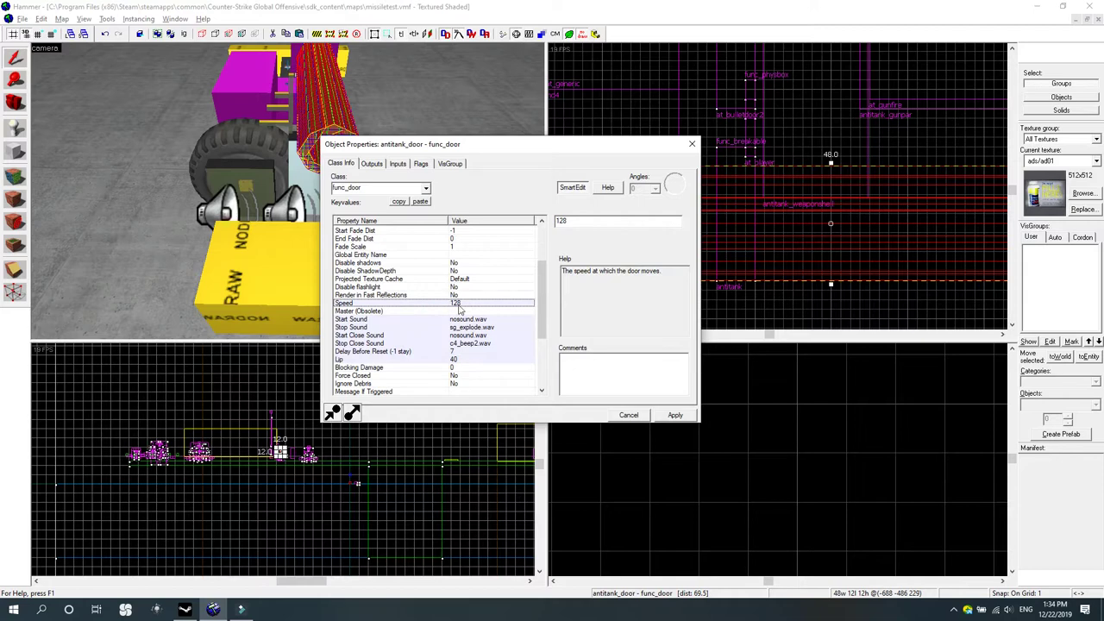
click(691, 143)
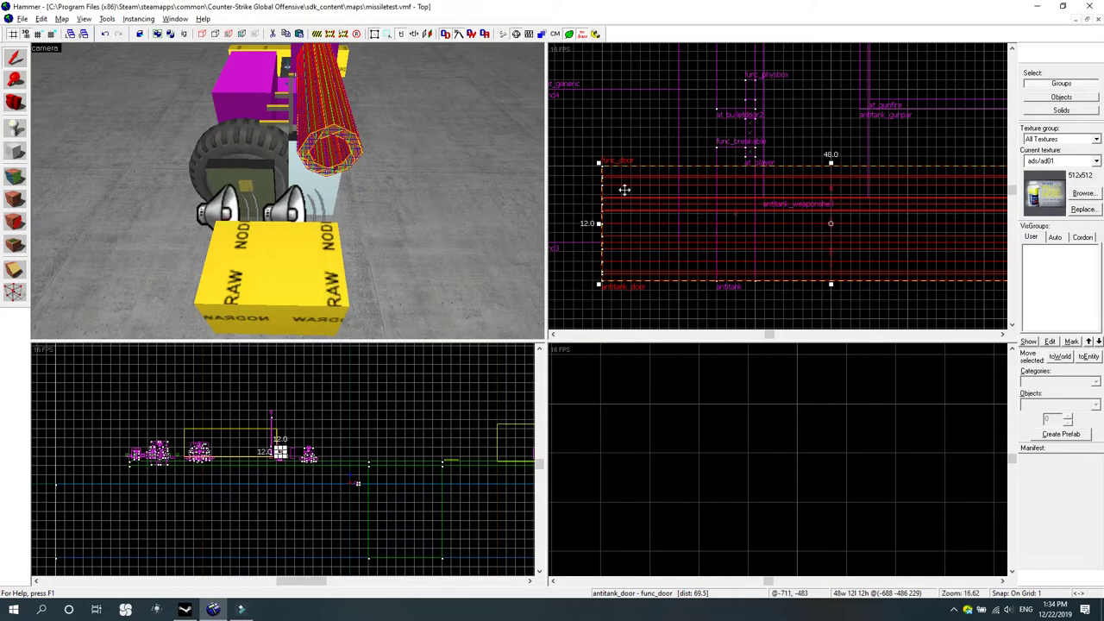
Slide the antitank_door barrel 8 units along positive X and back to -688 to demonstrate its travel.
mouse_move(614, 183)
mouse_down()
mouse_move(727, 189)
mouse_move(690, 184)
mouse_up()
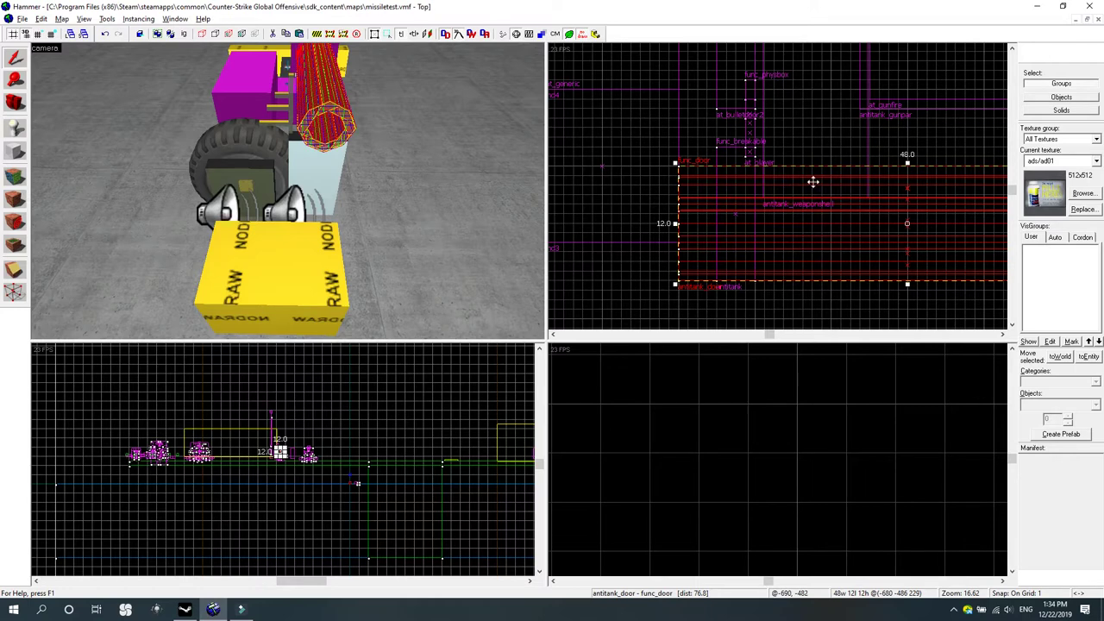
mouse_move(825, 182)
mouse_down()
mouse_move(722, 184)
mouse_move(744, 177)
mouse_up()
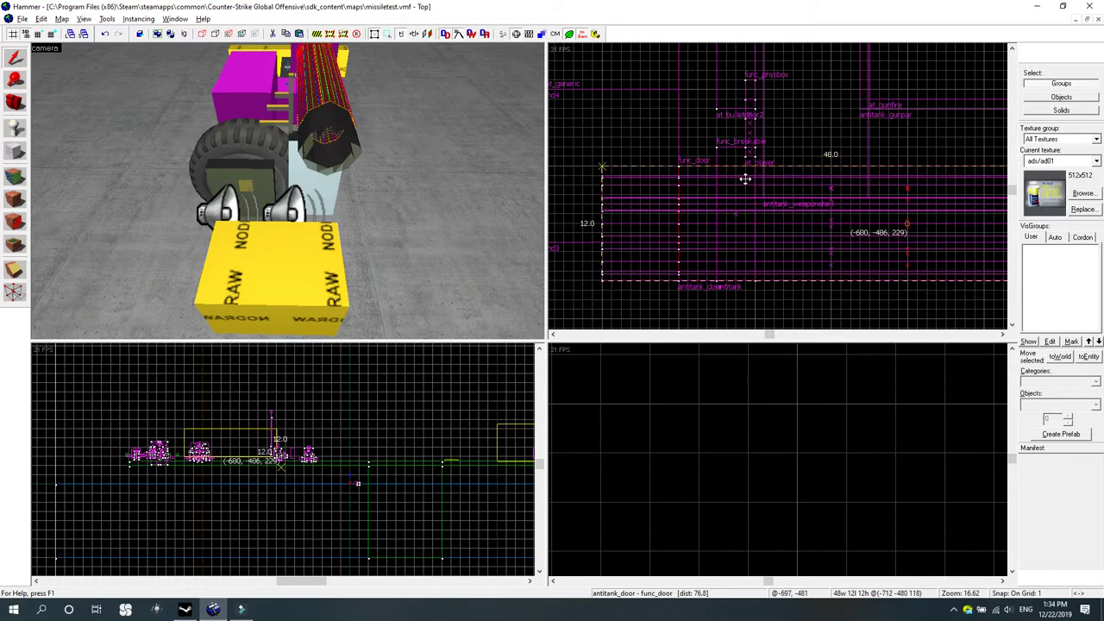
Examine the flags of the antitank_door func_door entity.
click(13, 102)
drag(172, 172, 170, 148)
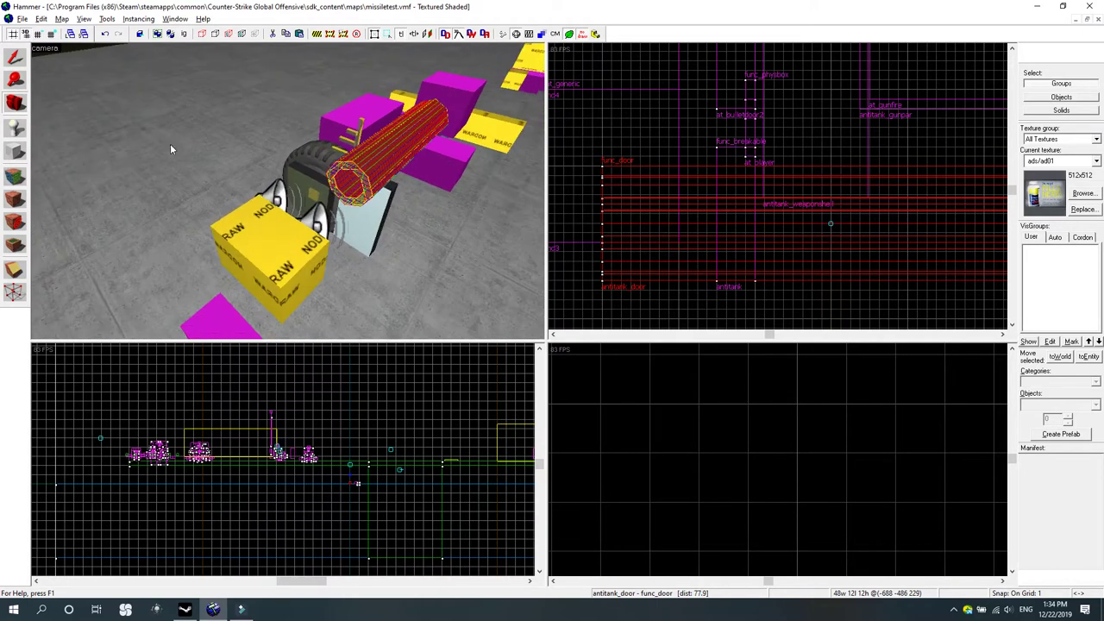
click(15, 57)
double_click(380, 187)
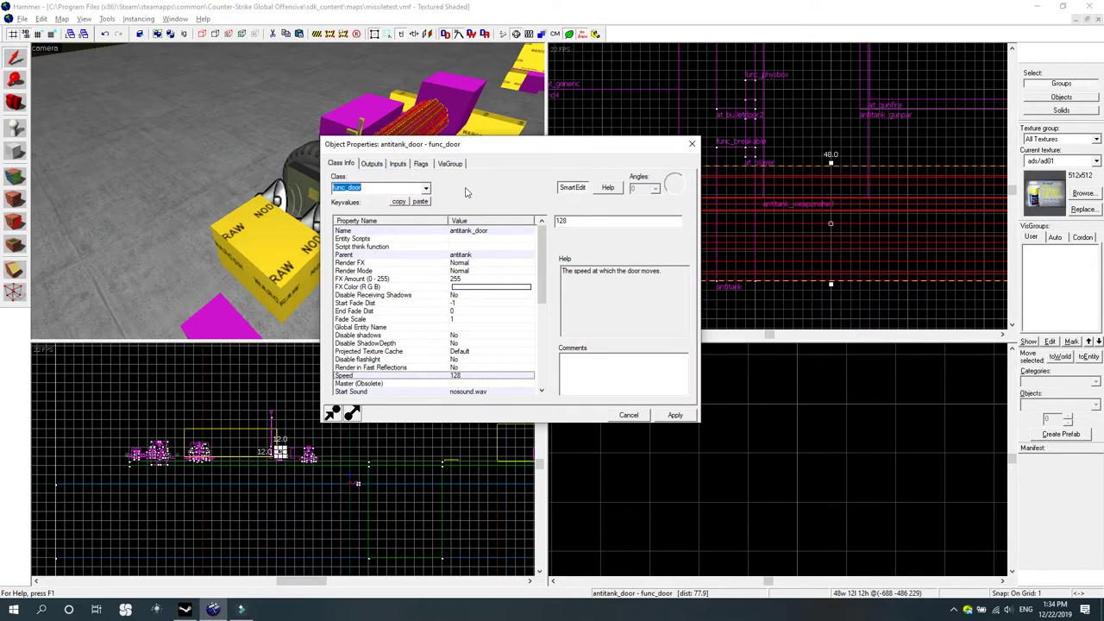
click(422, 163)
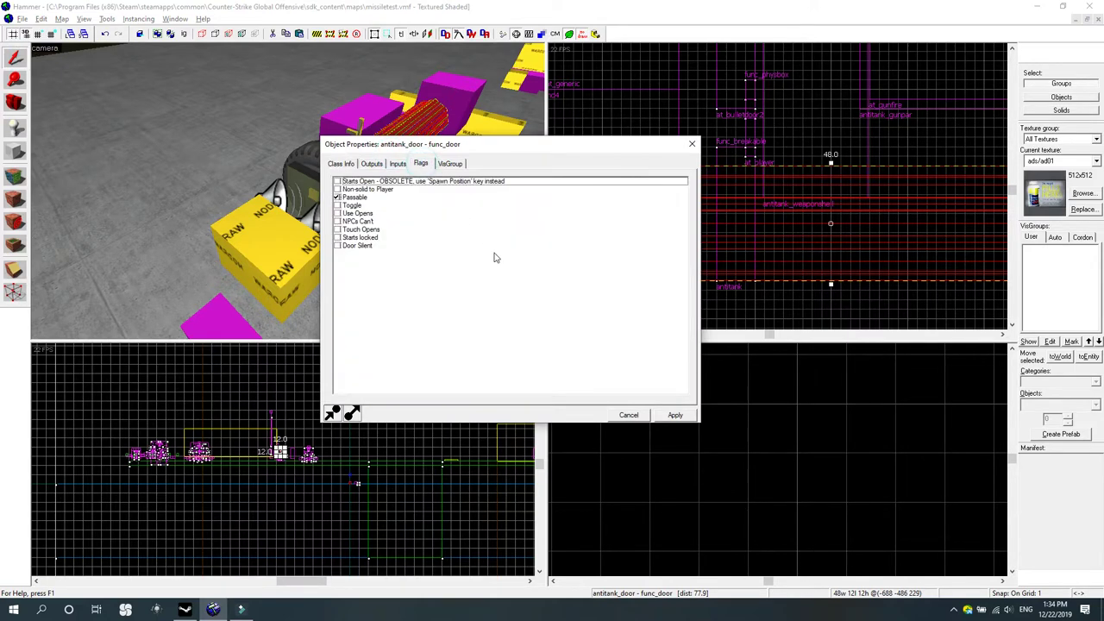
drag(463, 149, 509, 154)
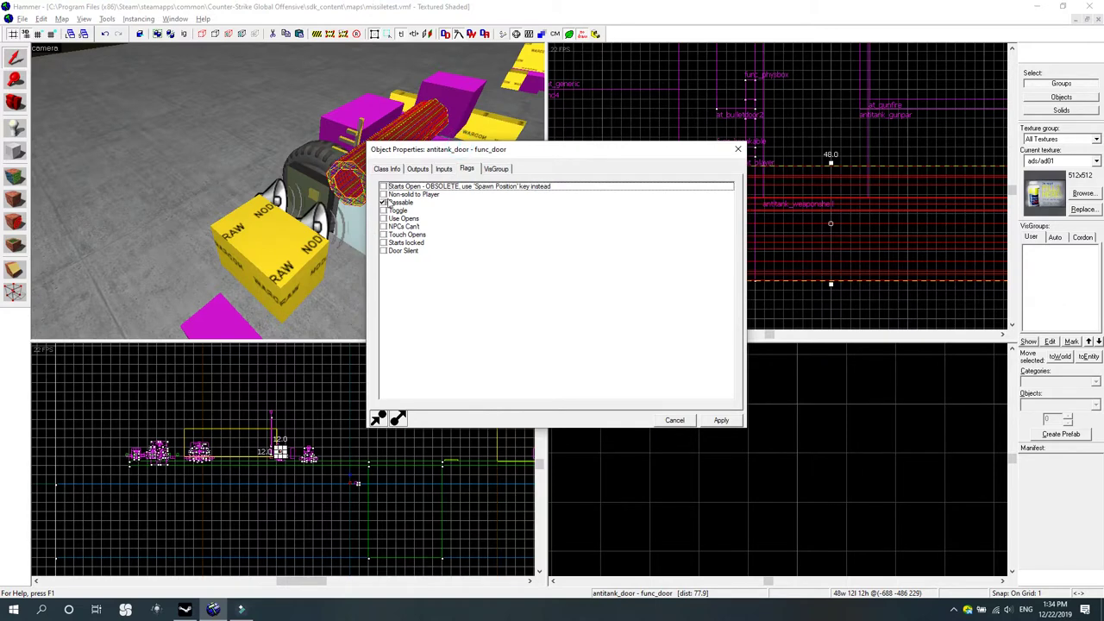
Examine the Start Sound, Stop Sound, Start Close Sound and Stop Close Sound properties of antitank_door.
click(396, 169)
scroll(483, 310, down, 7)
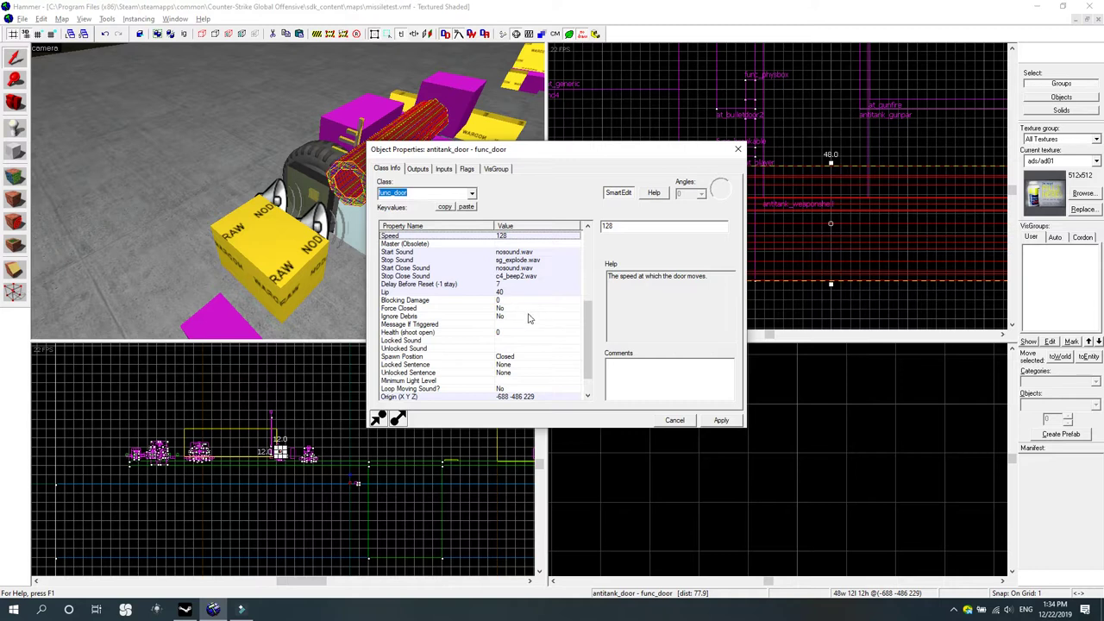
click(513, 261)
click(515, 252)
click(516, 261)
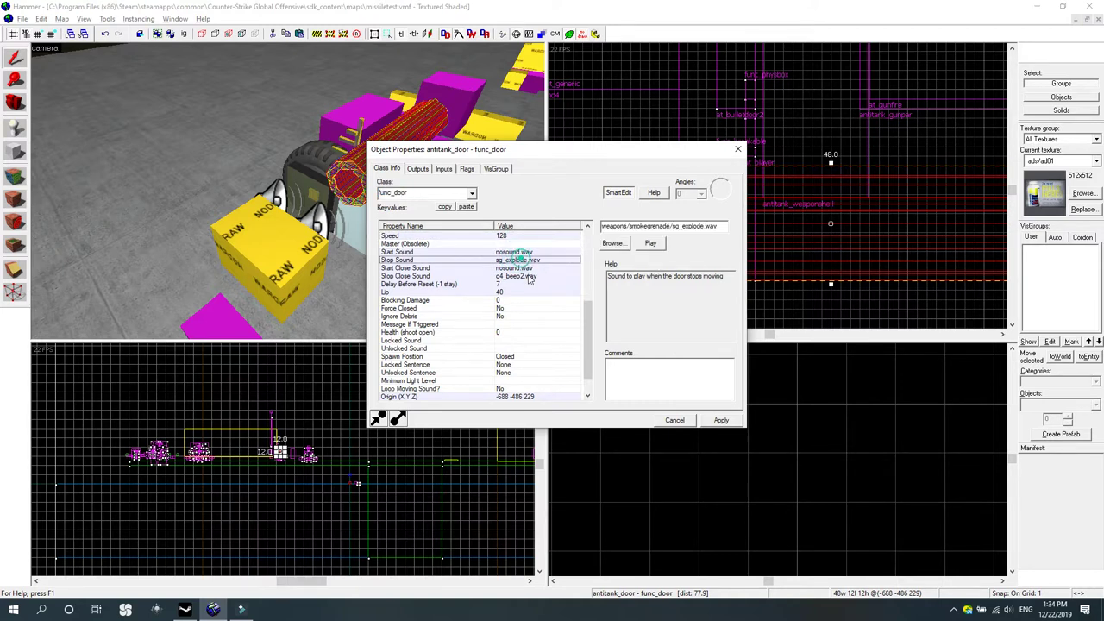
click(521, 268)
click(528, 275)
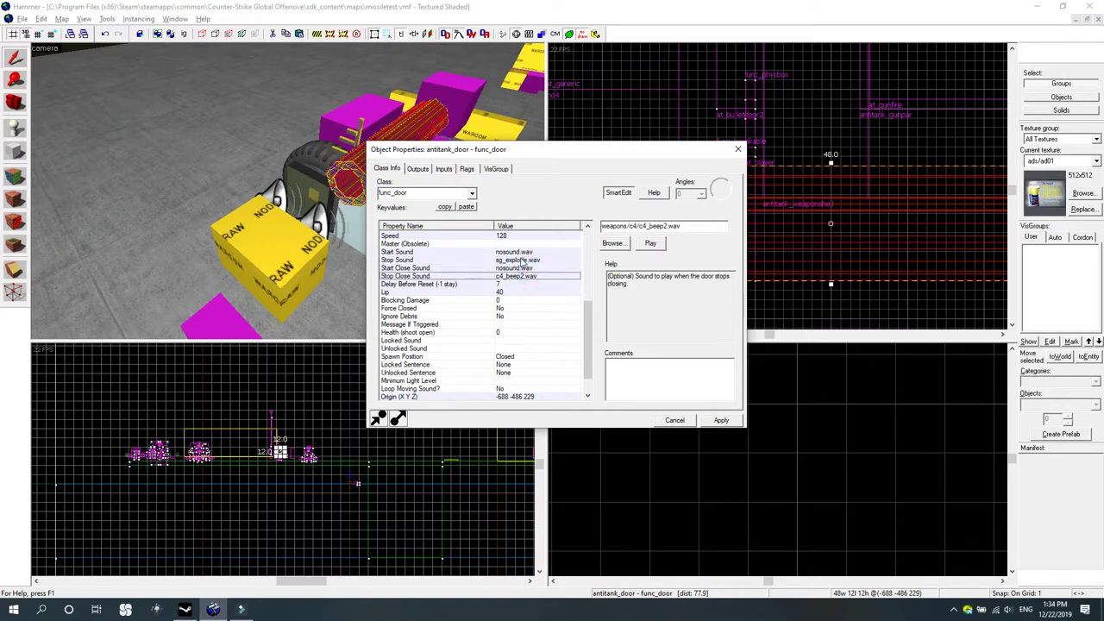
click(523, 252)
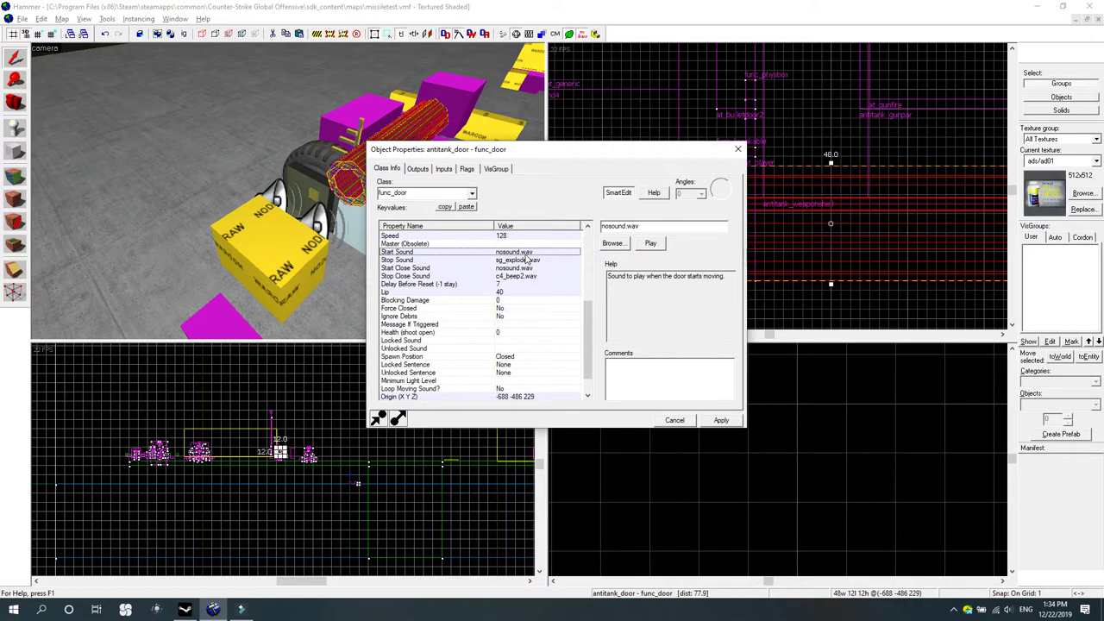
click(414, 261)
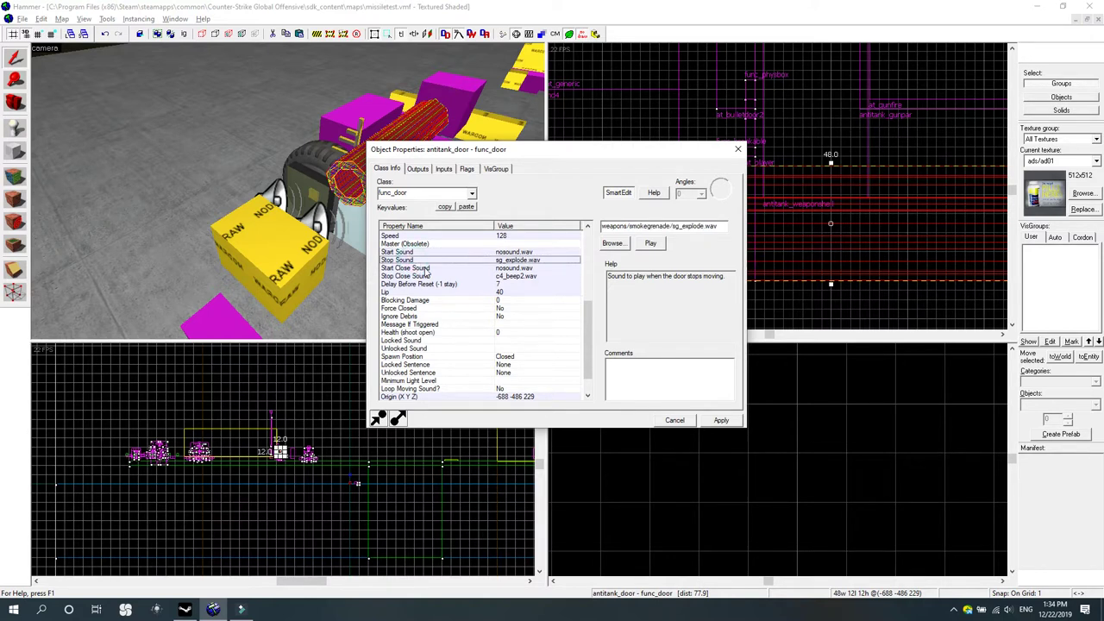
click(423, 268)
click(436, 275)
click(405, 250)
click(415, 260)
click(425, 276)
click(422, 252)
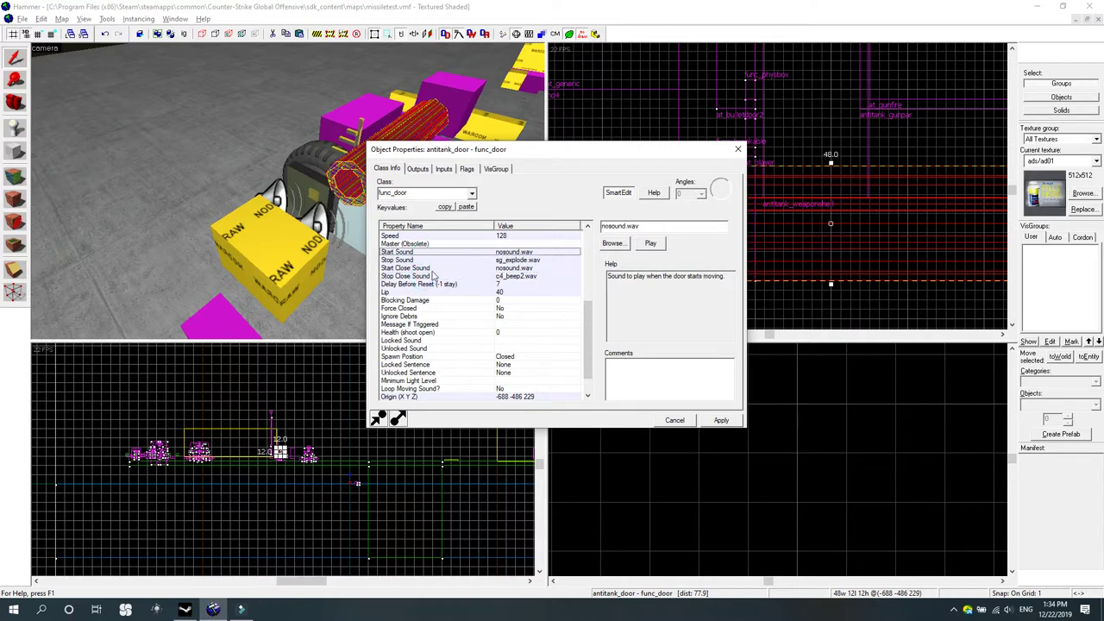
Examine the Door Silent flag and the remaining class properties of antitank_door, closing its properties without changes.
click(465, 168)
click(384, 251)
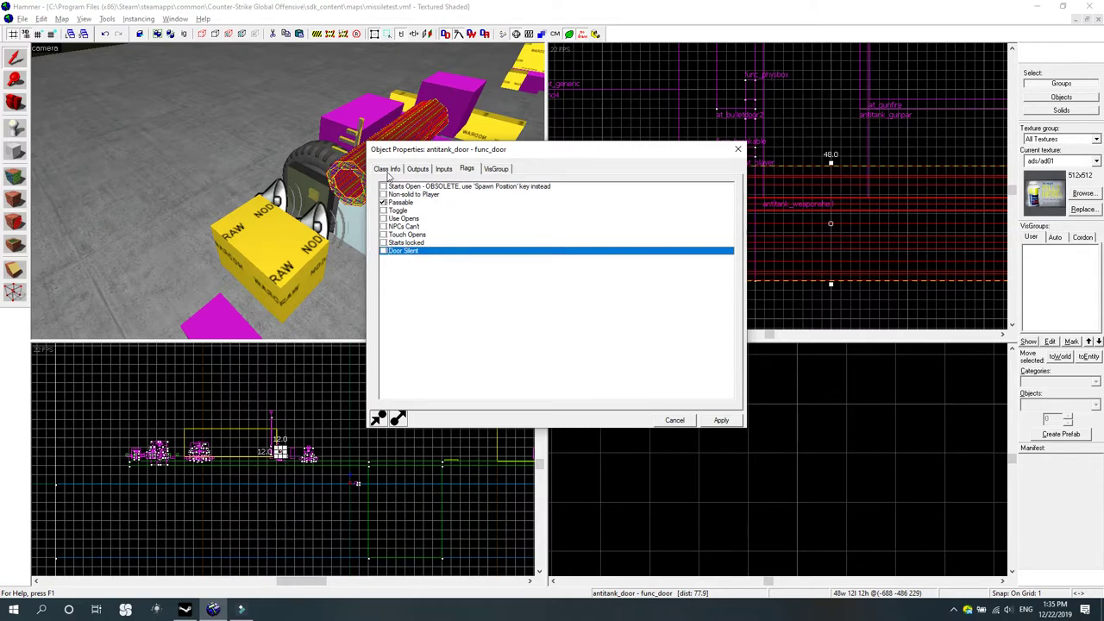
click(387, 169)
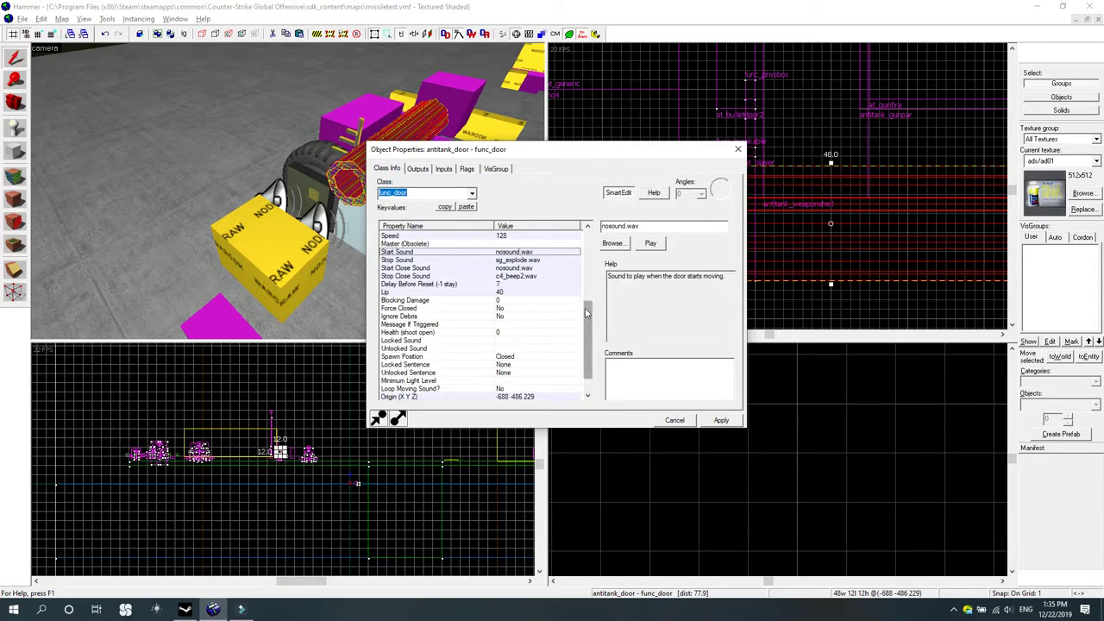
scroll(589, 324, down, 1)
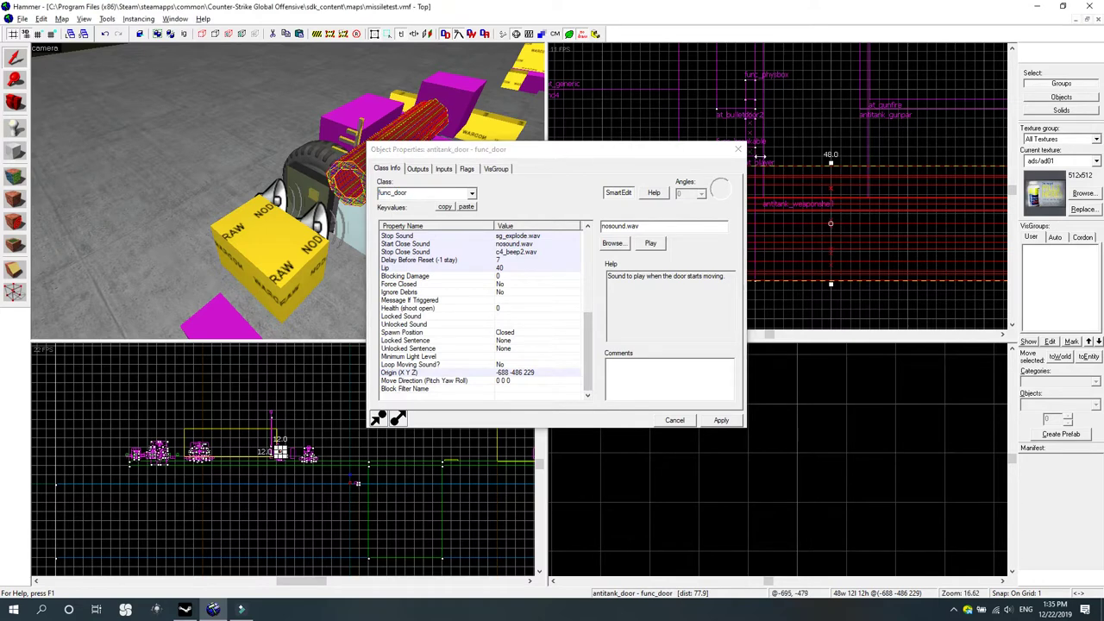
click(737, 149)
Inspect the properties of the at_sound3 ambient_generic entity beside the gun barrel.
click(13, 101)
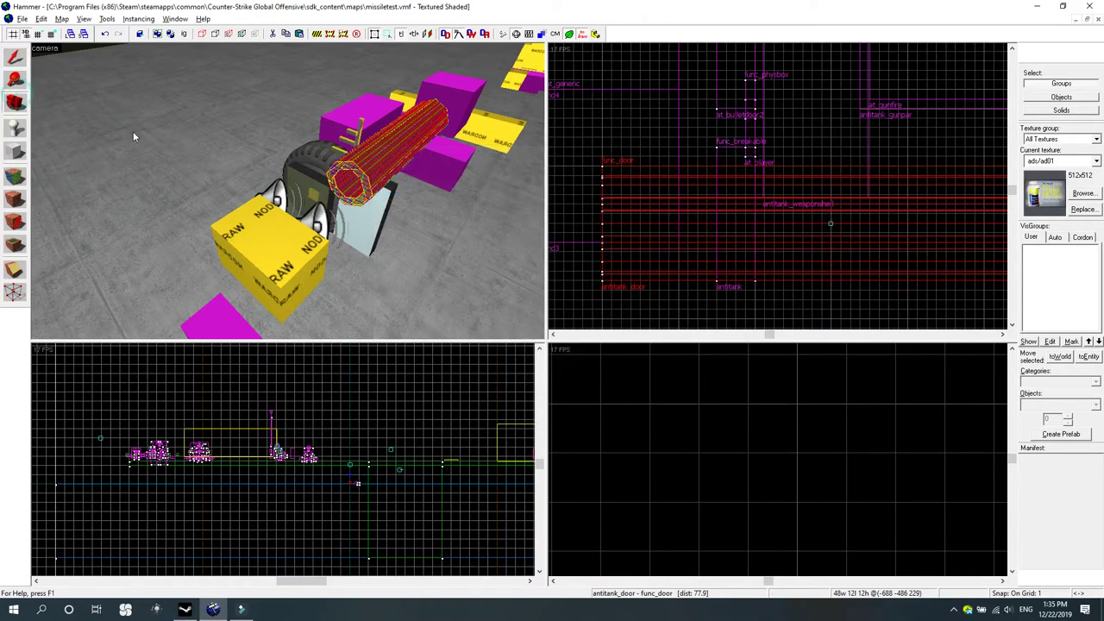
drag(134, 134, 288, 191)
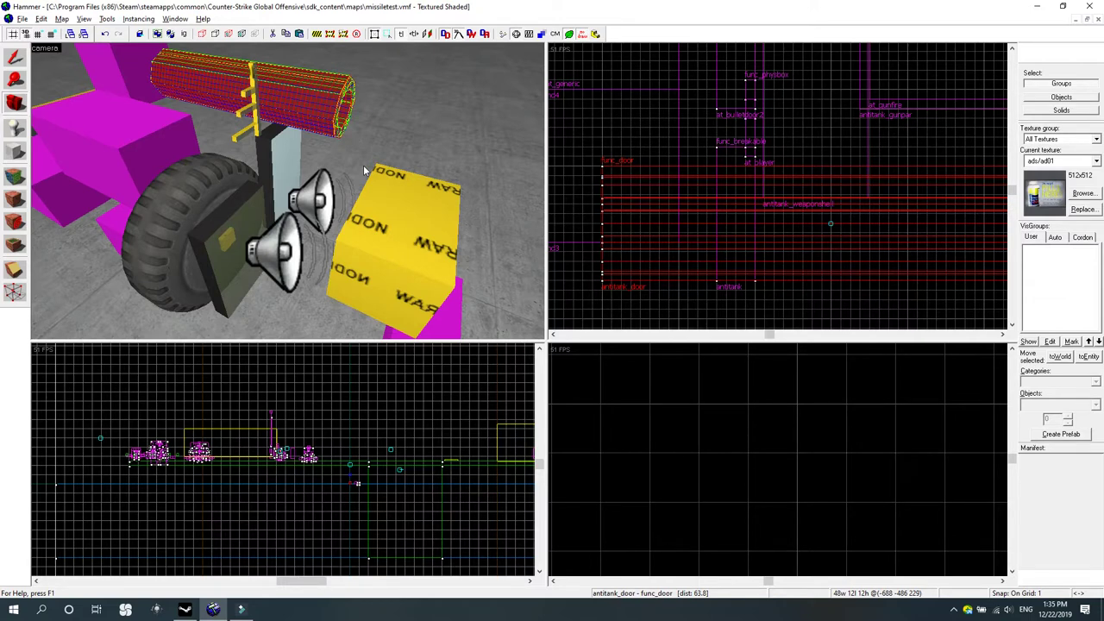
key(z)
key(s)
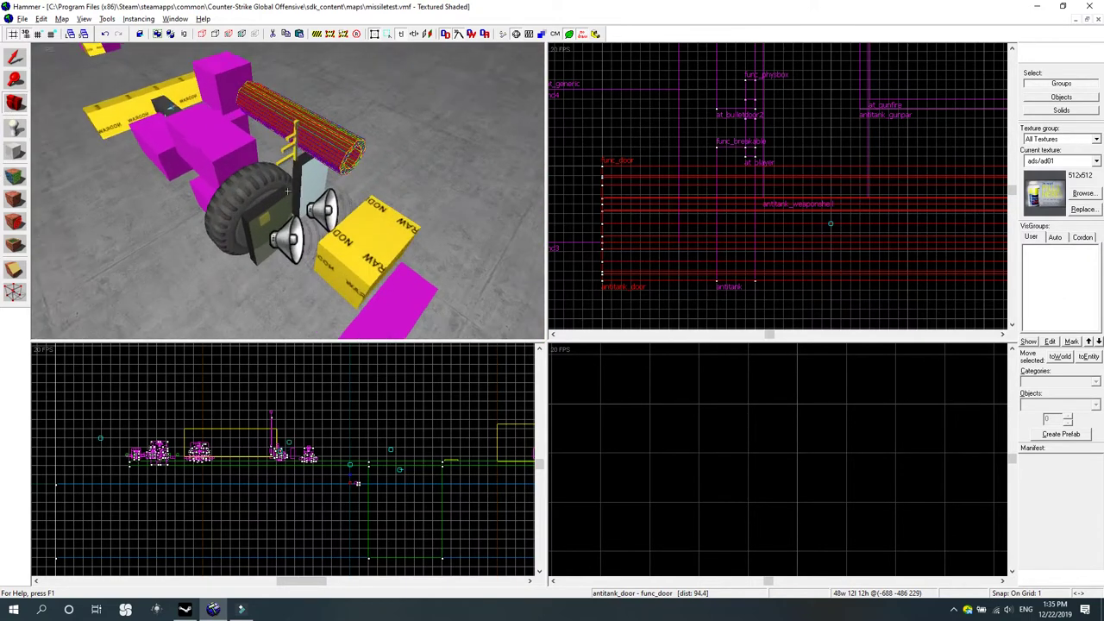
key(w)
key(s)
key(z)
click(14, 57)
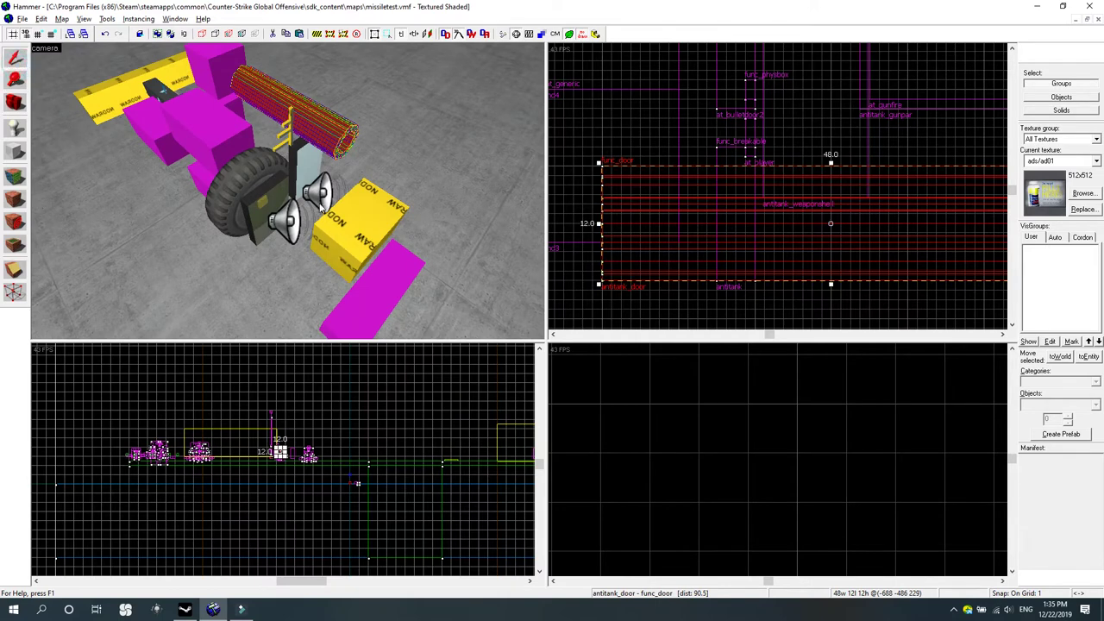
click(322, 194)
double_click(322, 195)
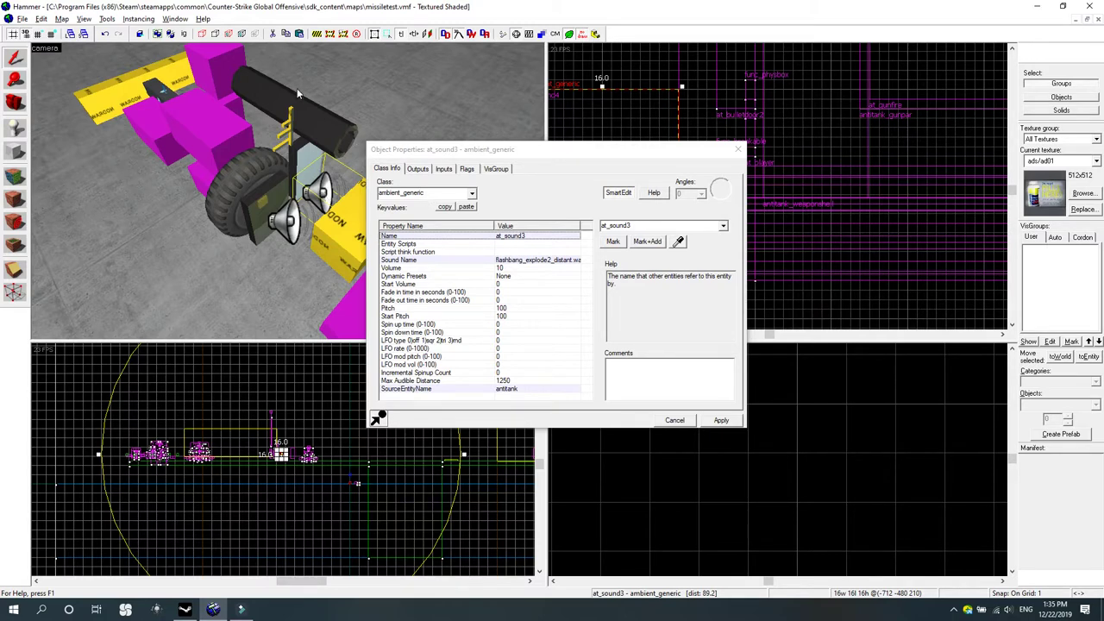
click(737, 149)
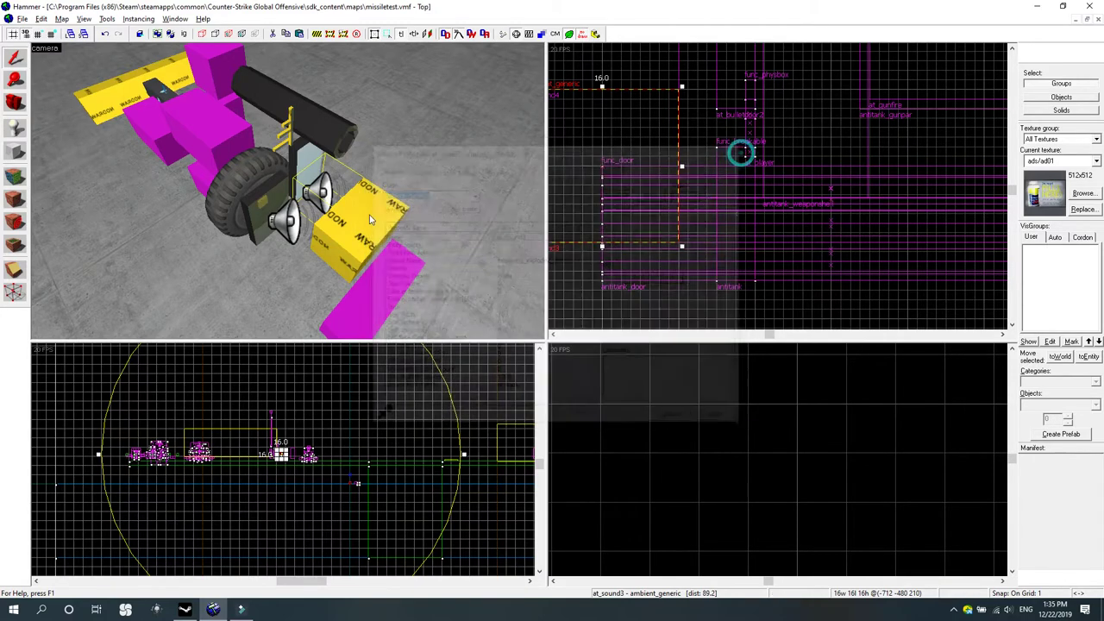
double_click(317, 194)
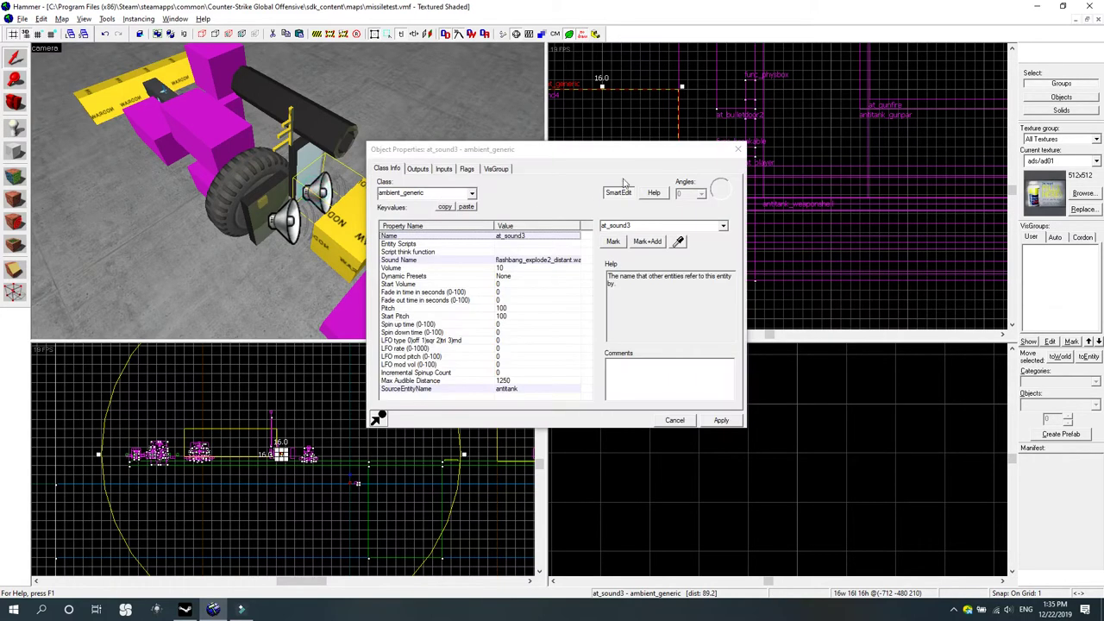
click(737, 149)
Reopen the antitank_door properties and compare its start, stop and closing sound settings.
double_click(319, 116)
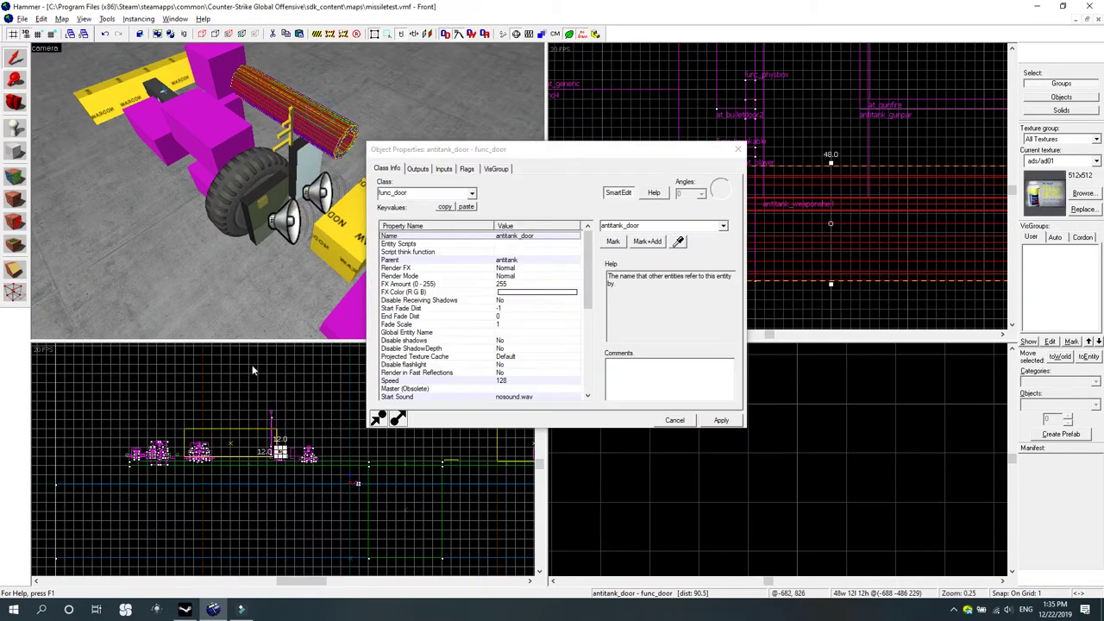
scroll(520, 259, down, 4)
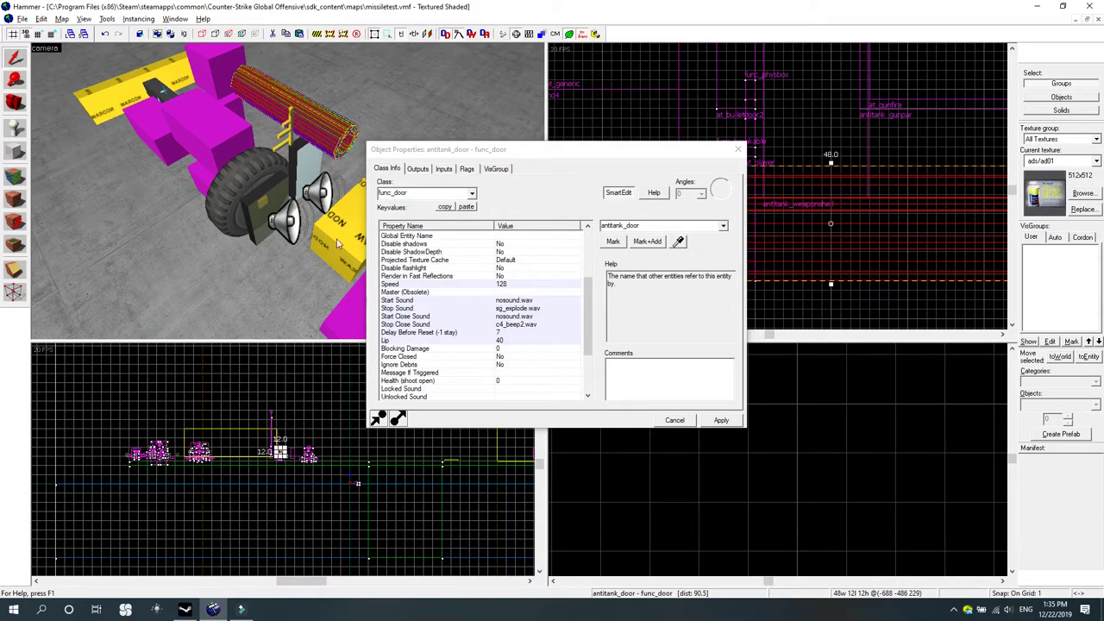
click(457, 308)
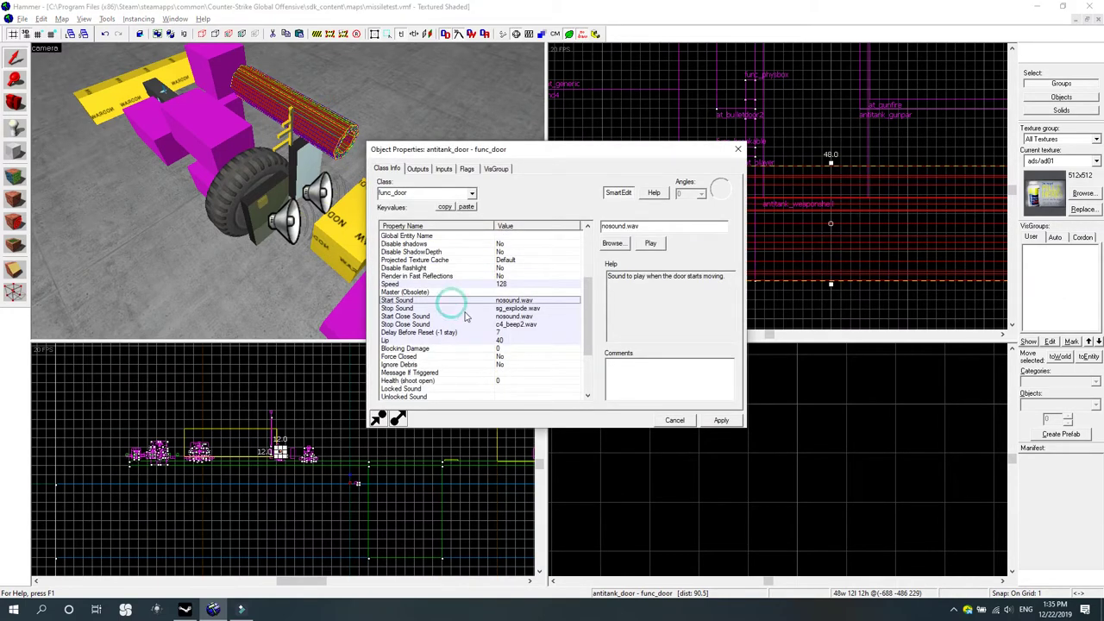
click(433, 316)
click(426, 299)
click(462, 308)
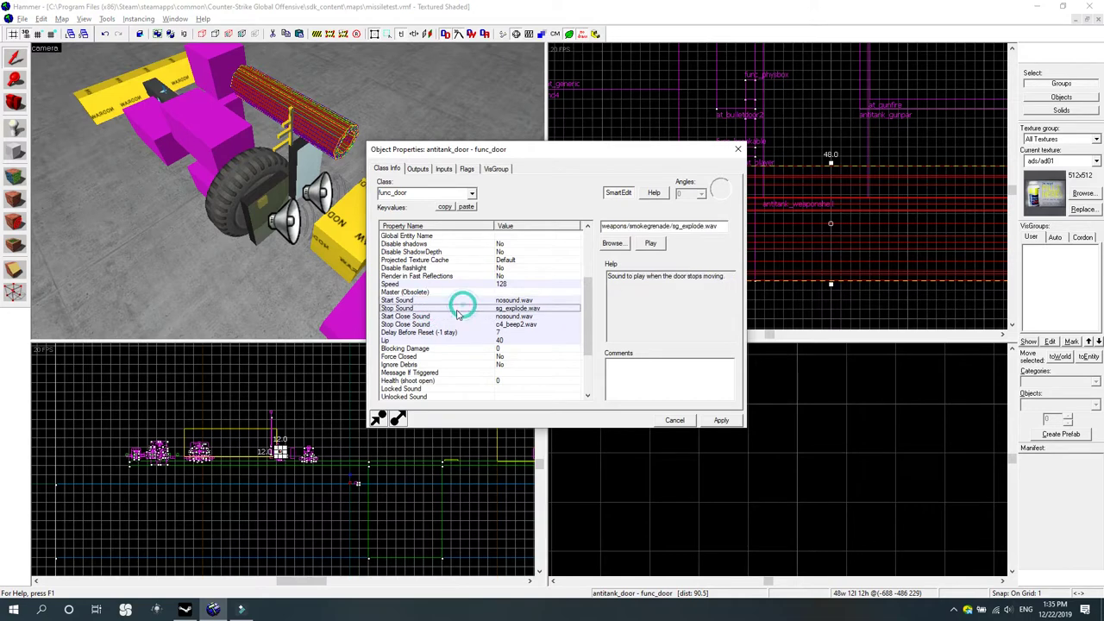
click(455, 316)
click(433, 307)
click(421, 301)
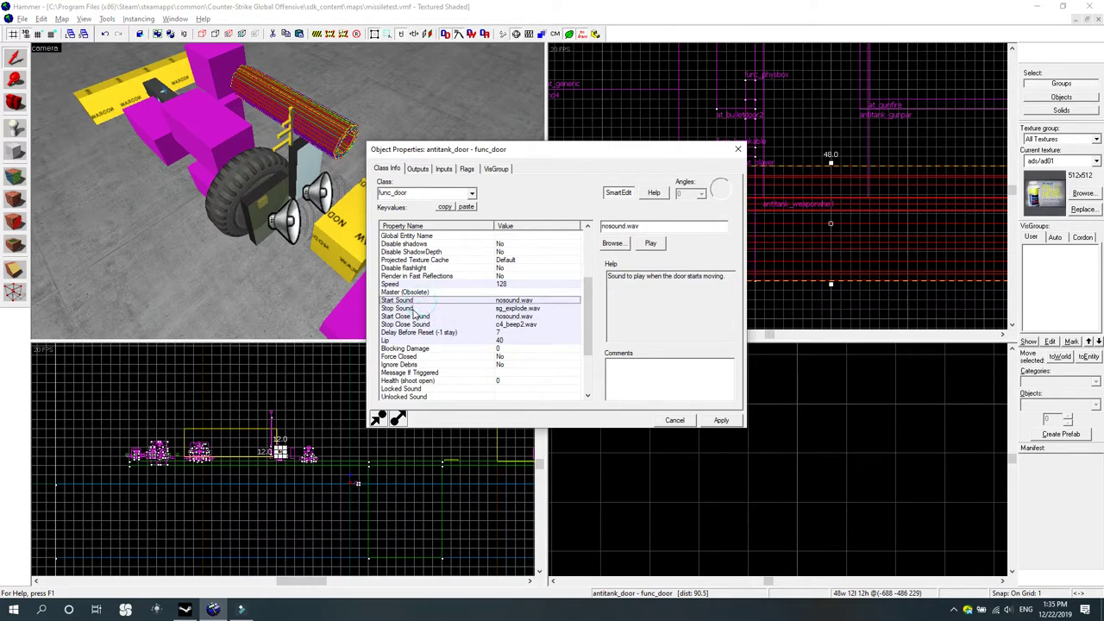
click(426, 317)
click(480, 301)
click(476, 308)
click(464, 323)
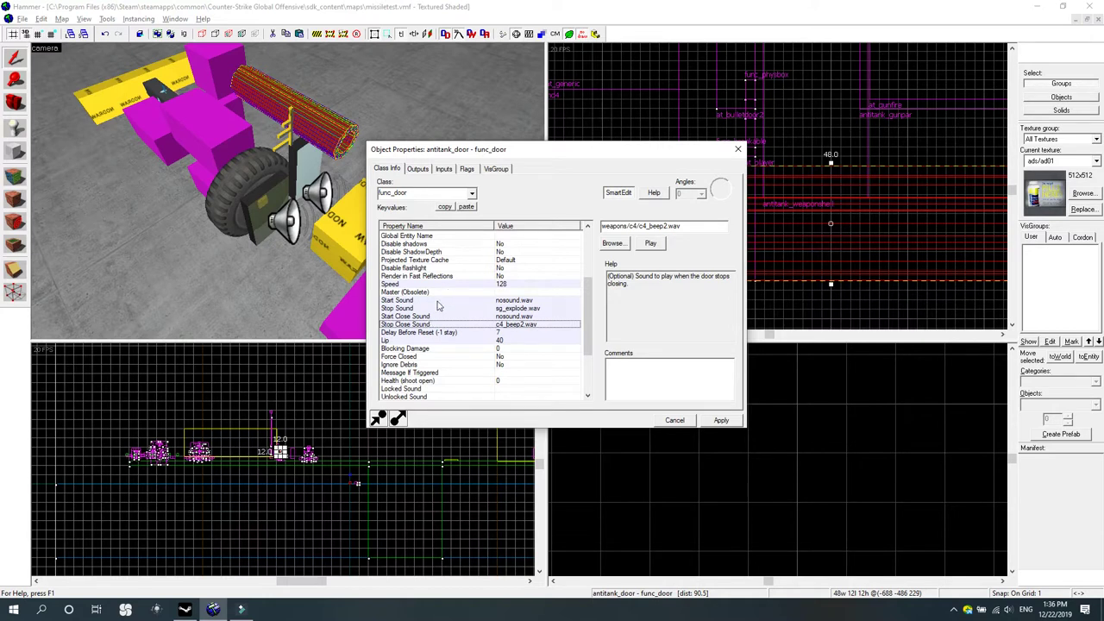
click(434, 300)
click(433, 308)
click(435, 317)
click(438, 324)
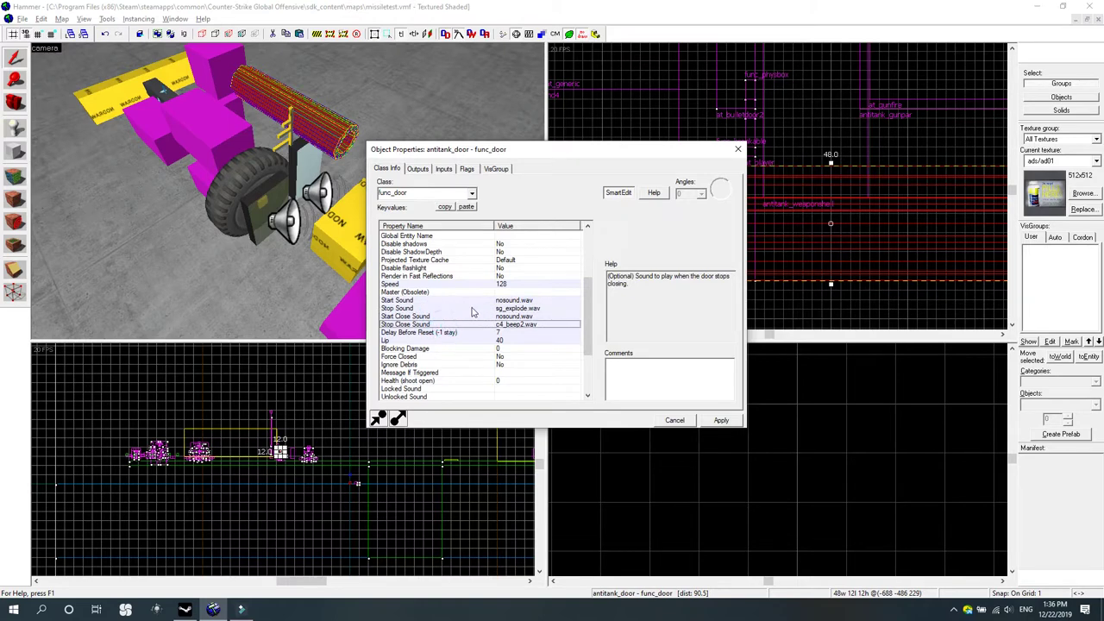
click(473, 308)
click(472, 299)
click(487, 315)
Preview the Stop Close Sound c4_beep2.wav several times and select the Start Close Sound property.
click(499, 323)
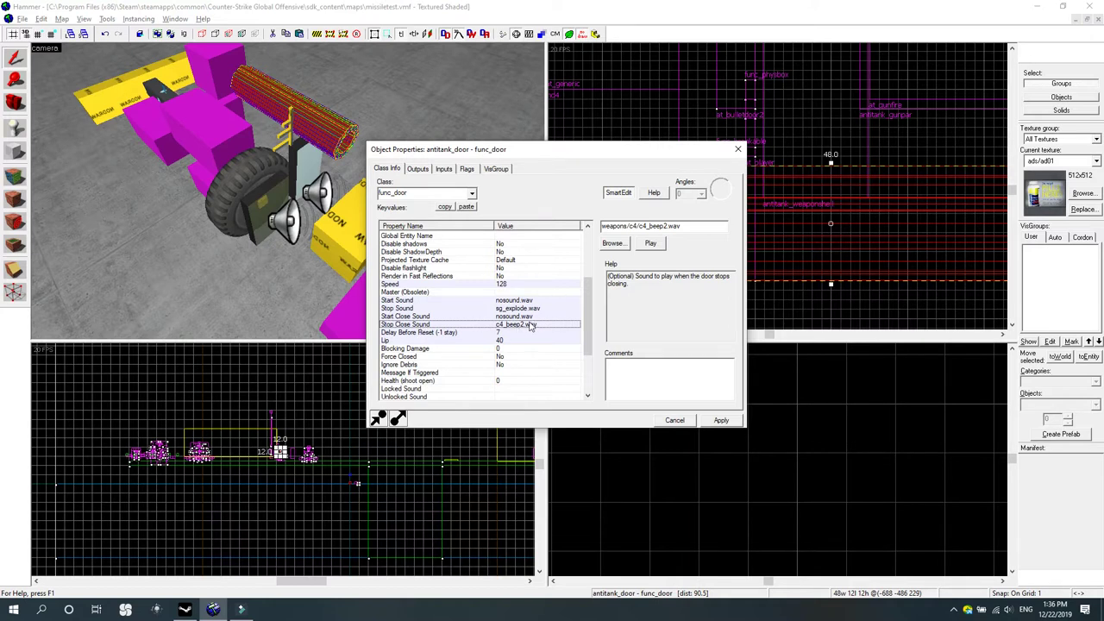
click(651, 244)
click(651, 244)
click(651, 244)
click(417, 317)
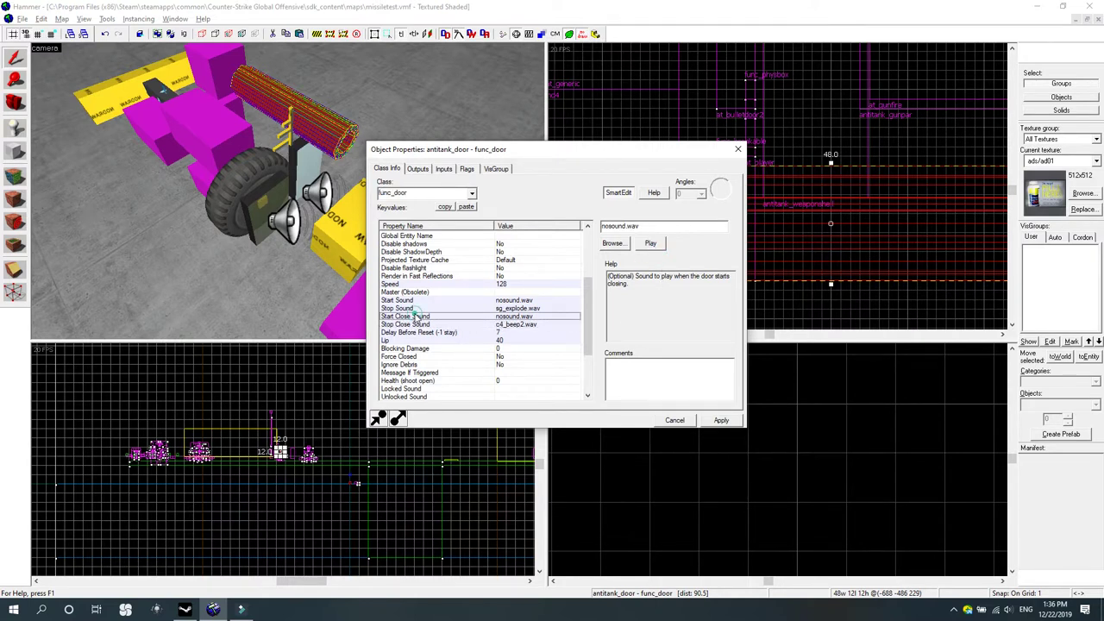
Examine the Start Close Sound value of antitank_door, then check its Stop Close Sound and Stop Sound properties.
click(621, 226)
click(629, 227)
click(633, 228)
click(629, 225)
click(626, 226)
click(629, 227)
click(638, 227)
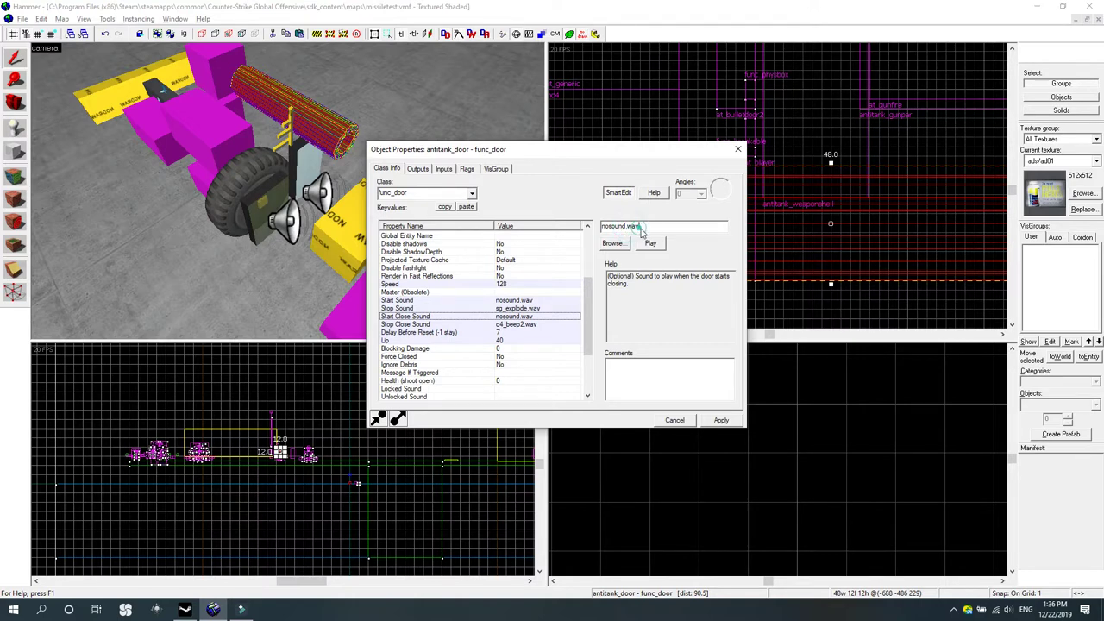
click(514, 325)
click(512, 316)
click(513, 309)
Compare the Start Sound and Stop Sound properties of antitank_door, reading the help description of each.
click(431, 301)
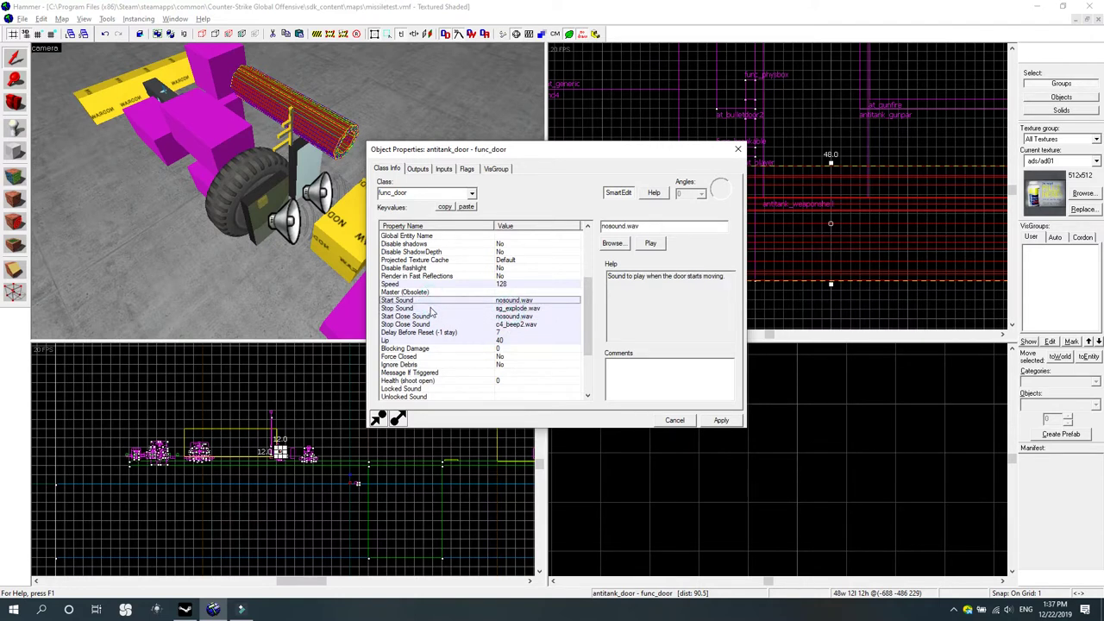
click(429, 309)
click(430, 300)
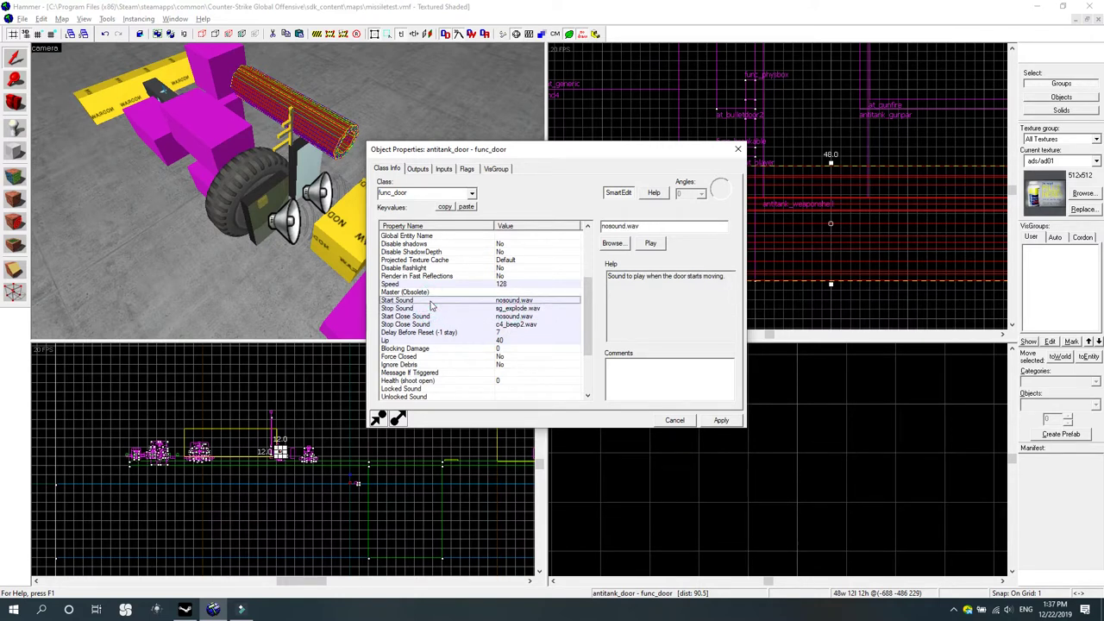
click(486, 308)
click(522, 301)
click(531, 308)
click(528, 301)
click(533, 308)
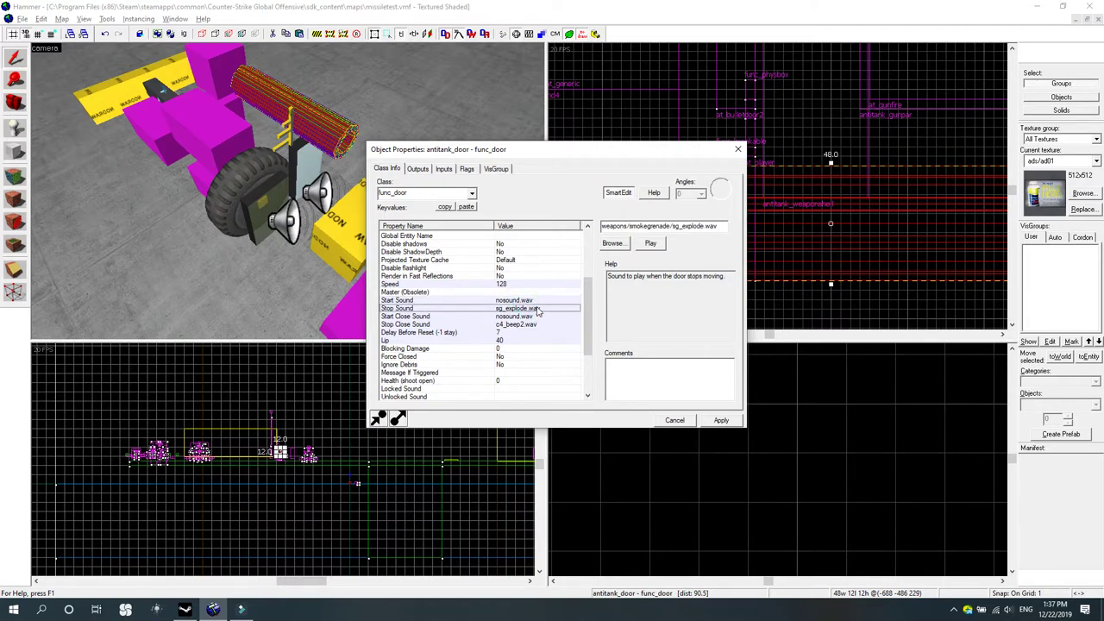
click(528, 301)
click(532, 309)
click(528, 300)
click(536, 308)
click(529, 300)
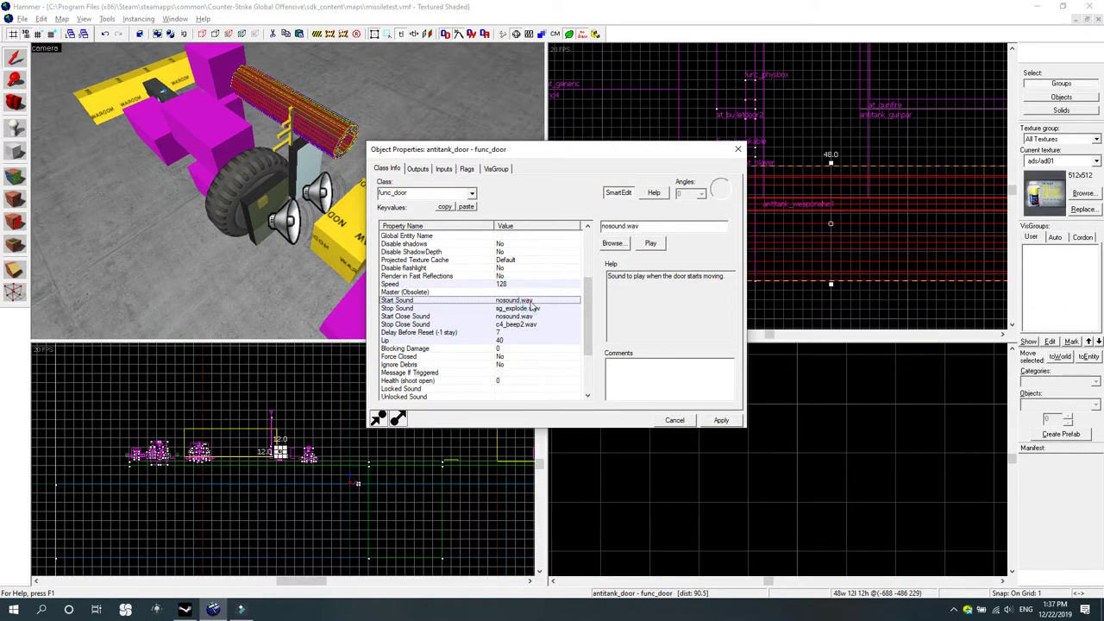
click(530, 308)
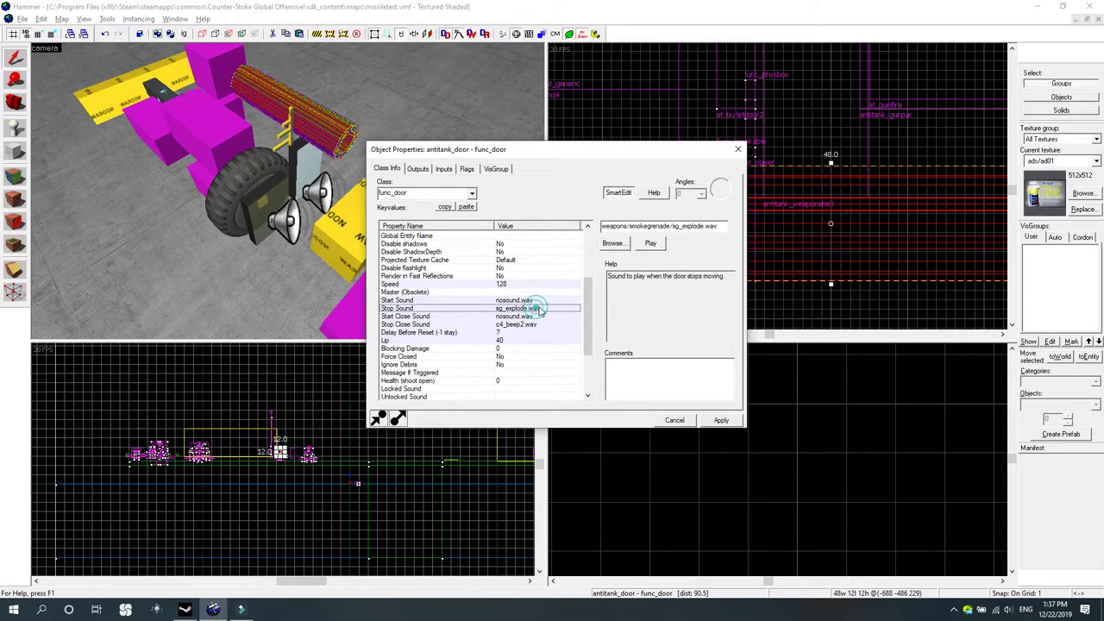
Preview the Stop Sound sg_explode.wav and compare it with the Start Sound property again.
click(655, 248)
click(652, 244)
click(522, 300)
click(533, 309)
click(529, 300)
click(536, 308)
click(537, 299)
click(545, 307)
click(535, 300)
click(534, 309)
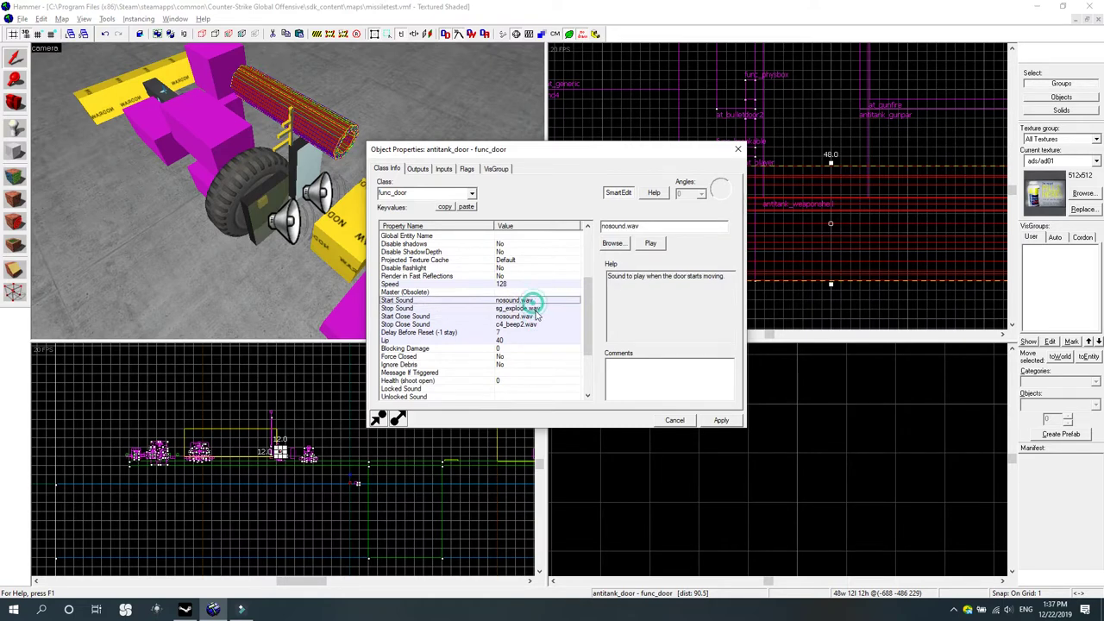
click(528, 300)
click(538, 308)
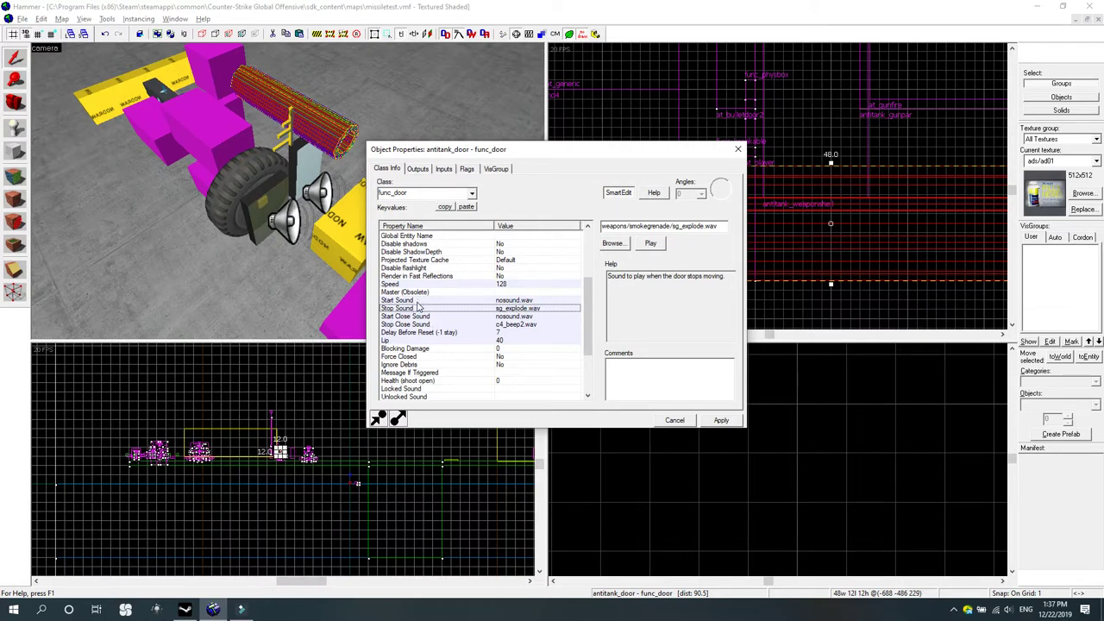
Check the door's Speed property against its Start Sound and Stop Sound, and look over the remaining class properties.
click(419, 300)
click(422, 308)
click(508, 284)
click(514, 300)
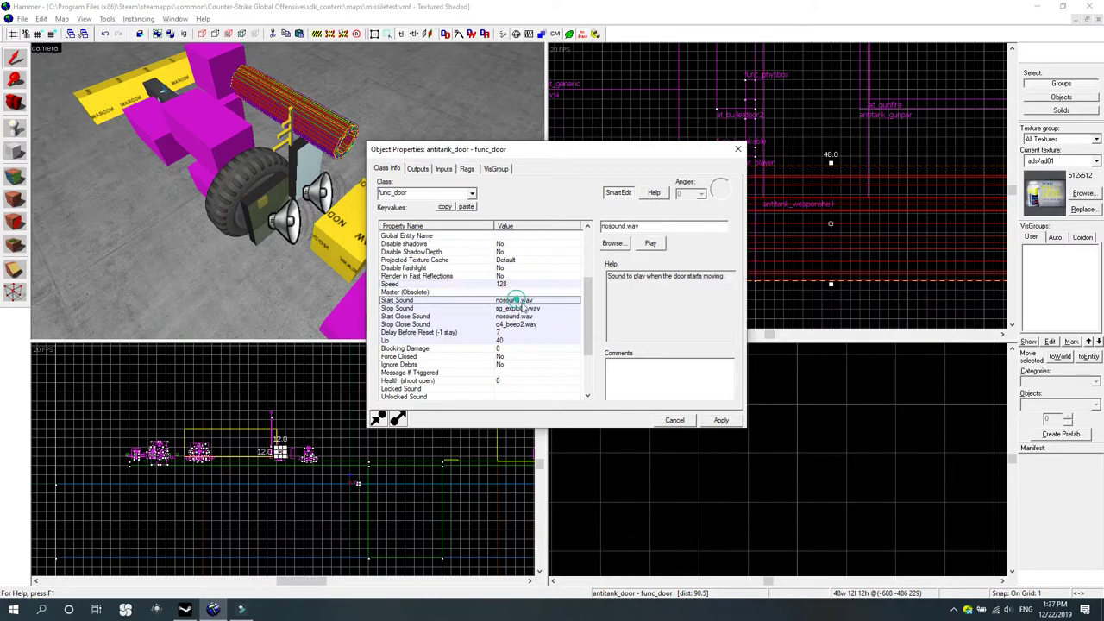
click(532, 308)
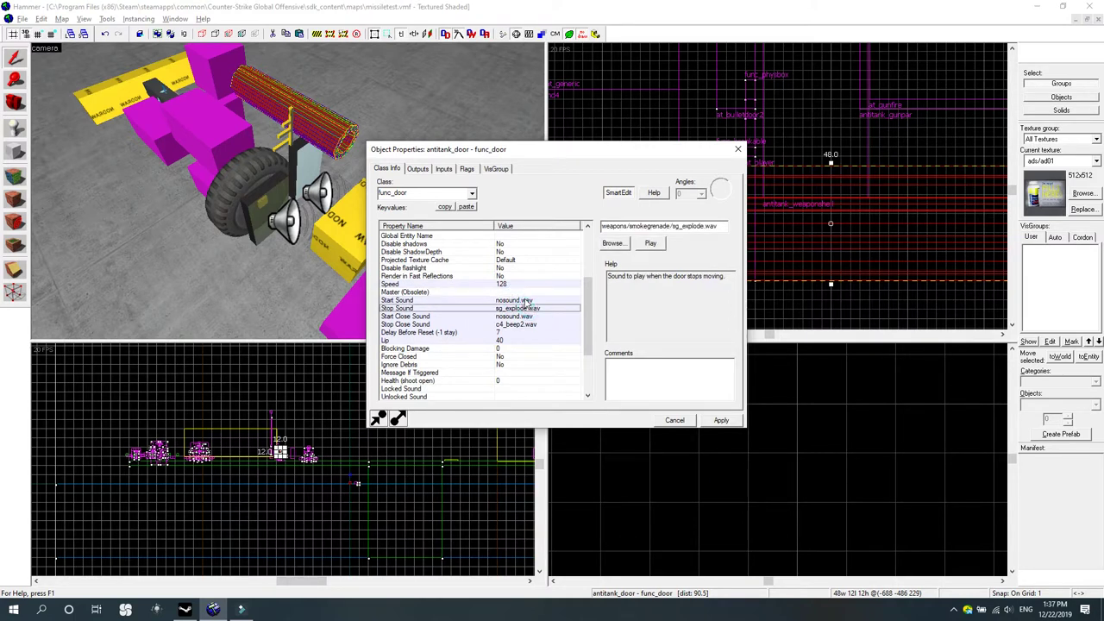
click(530, 300)
click(534, 308)
click(531, 300)
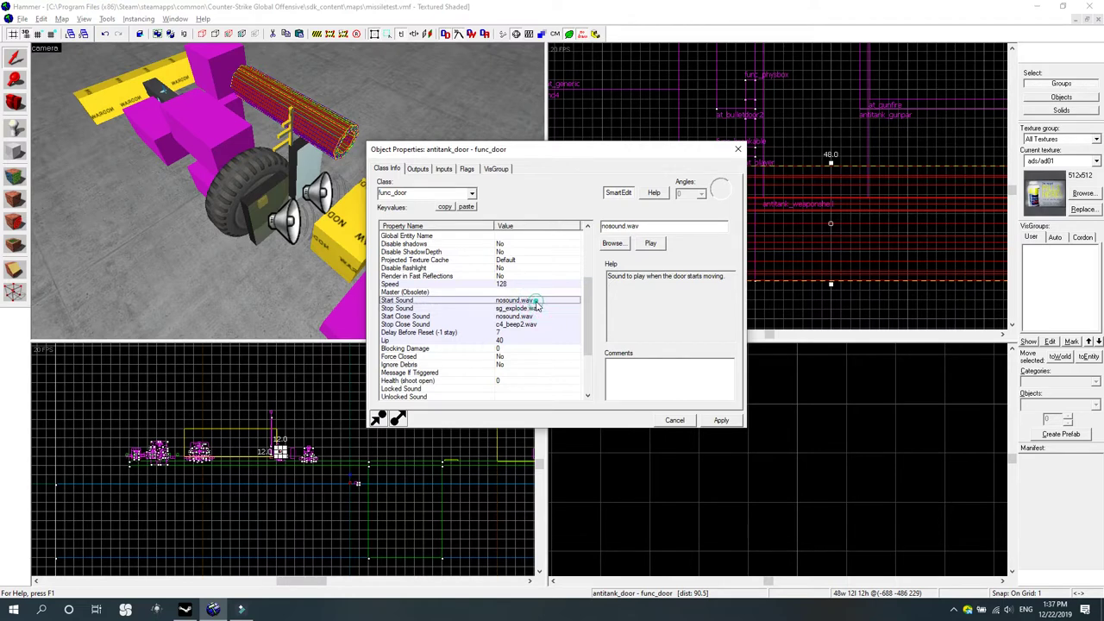
click(531, 308)
scroll(530, 326, down, 3)
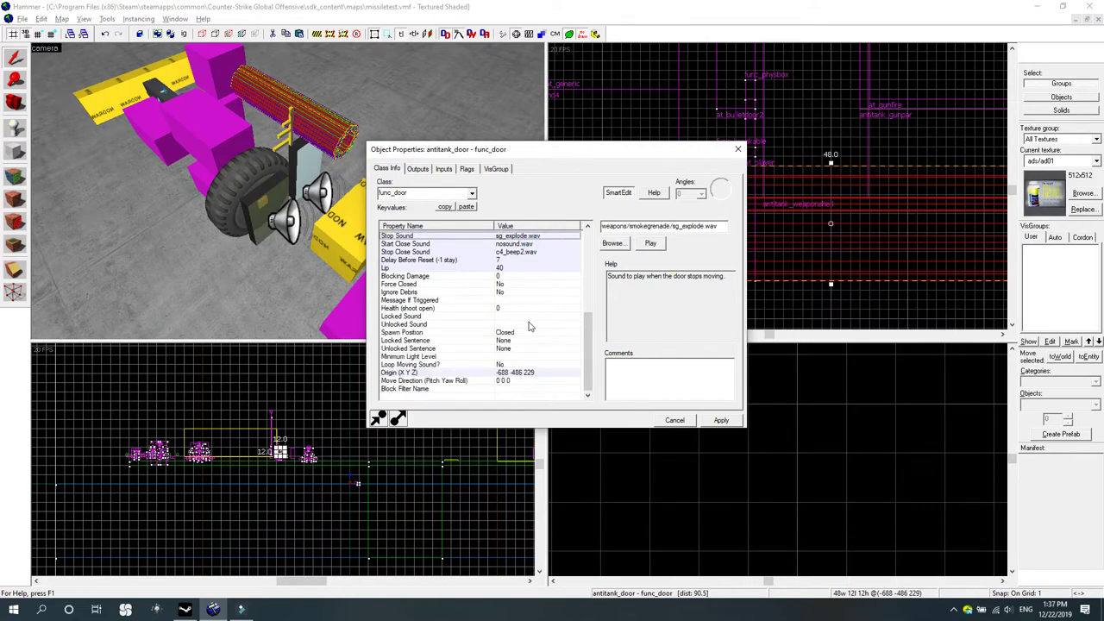
scroll(531, 326, up, 7)
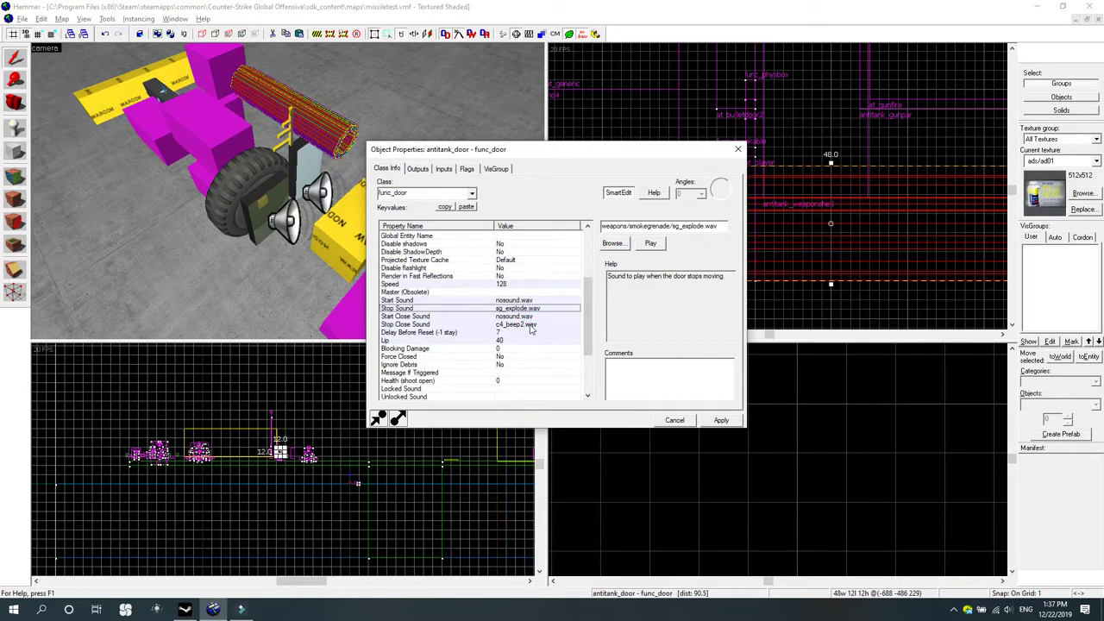
Review the outputs of antitank_door, including the OnFullyClosed Unlock and Break outputs and the OnClose Lock output.
click(418, 169)
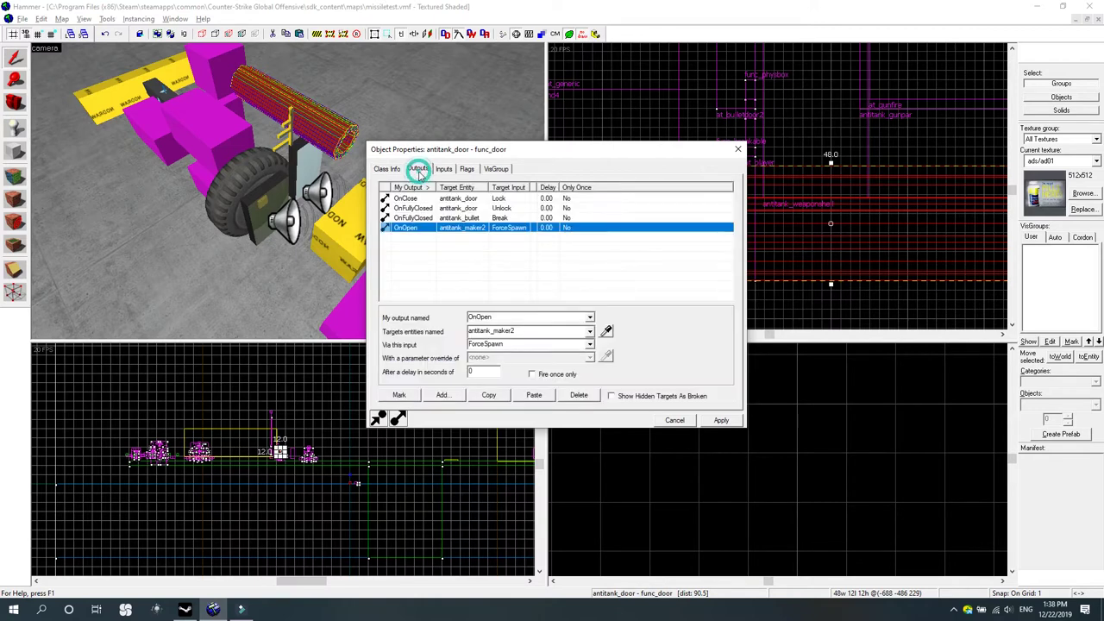
click(443, 247)
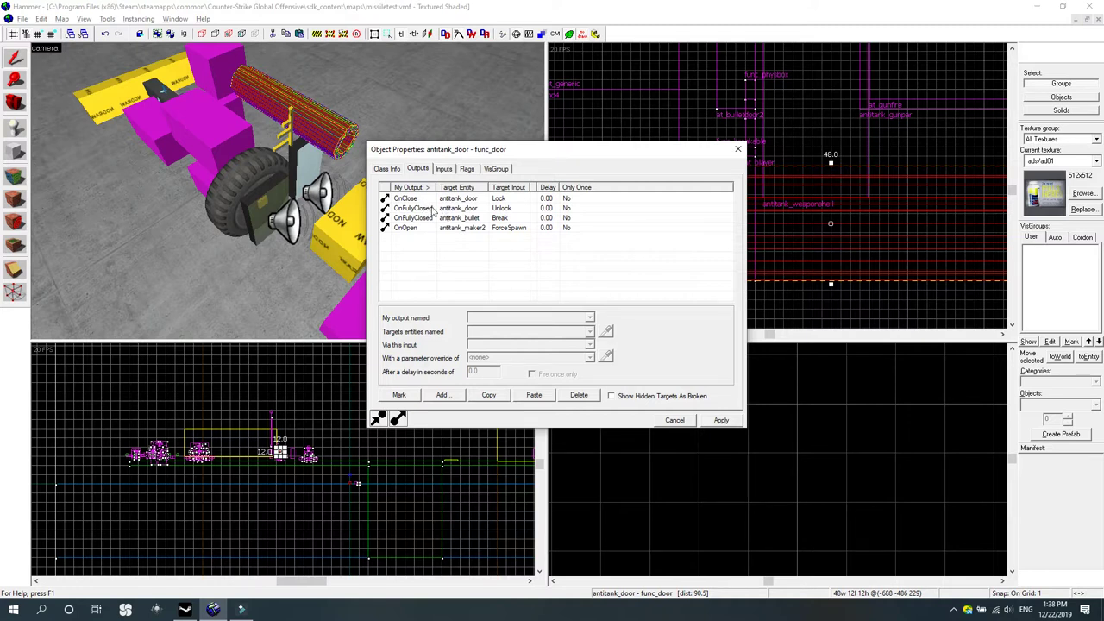
click(434, 210)
click(434, 218)
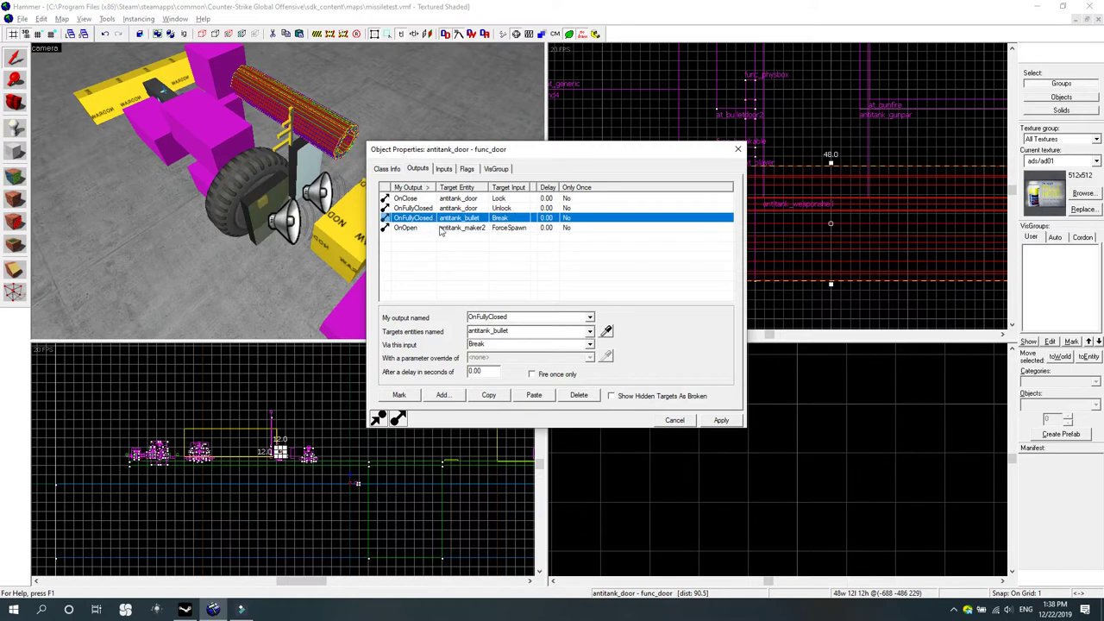
click(429, 200)
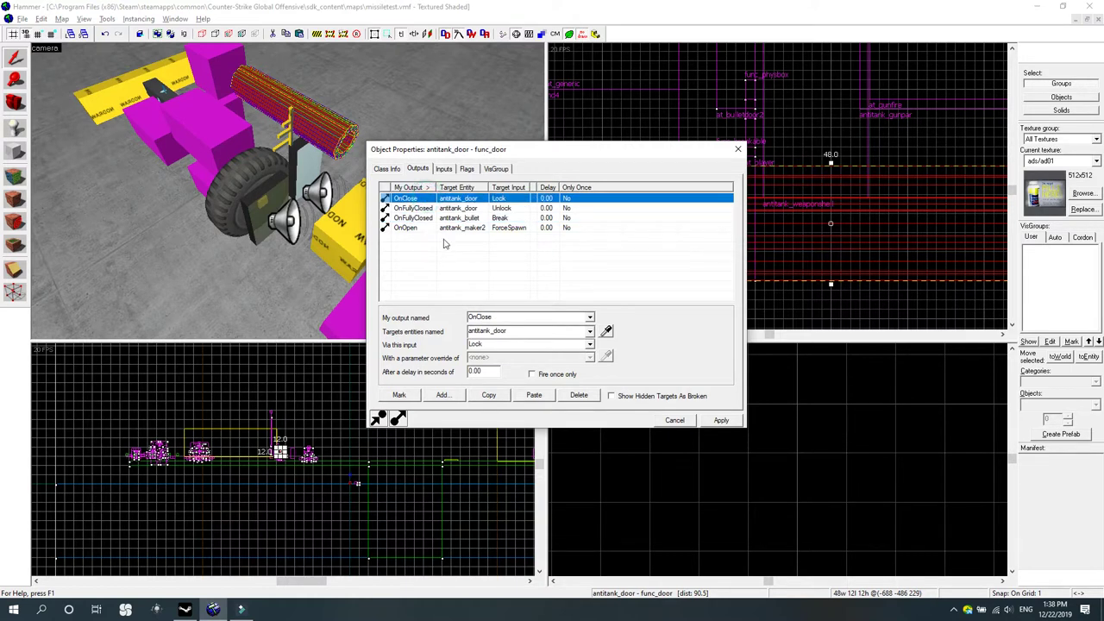
Set the target entity of the door's OnClose Lock output to !self.
click(607, 331)
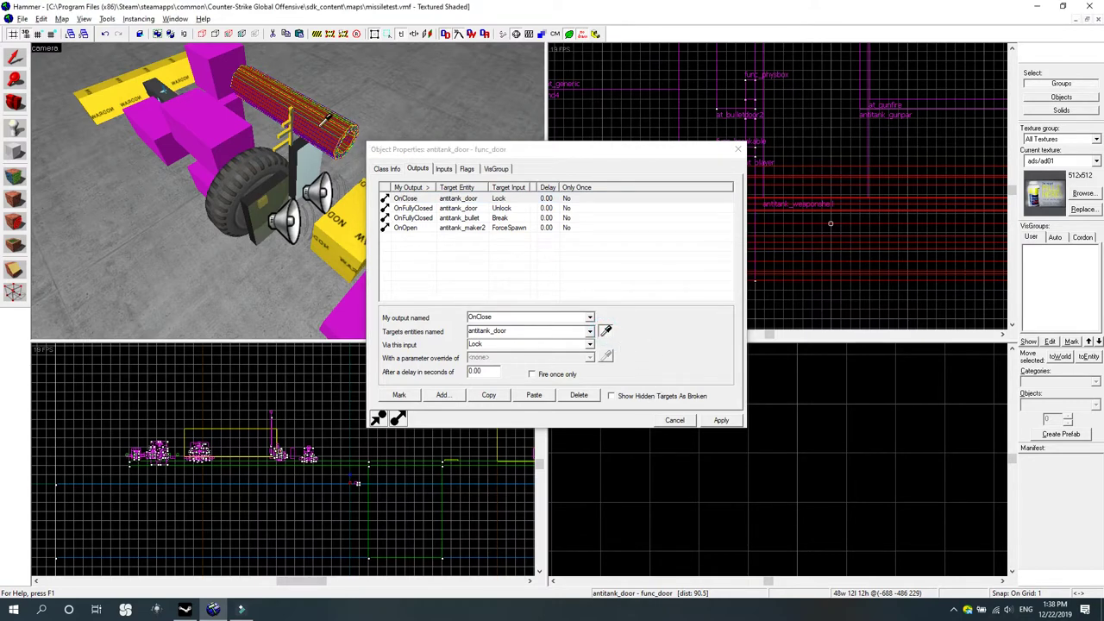
click(319, 127)
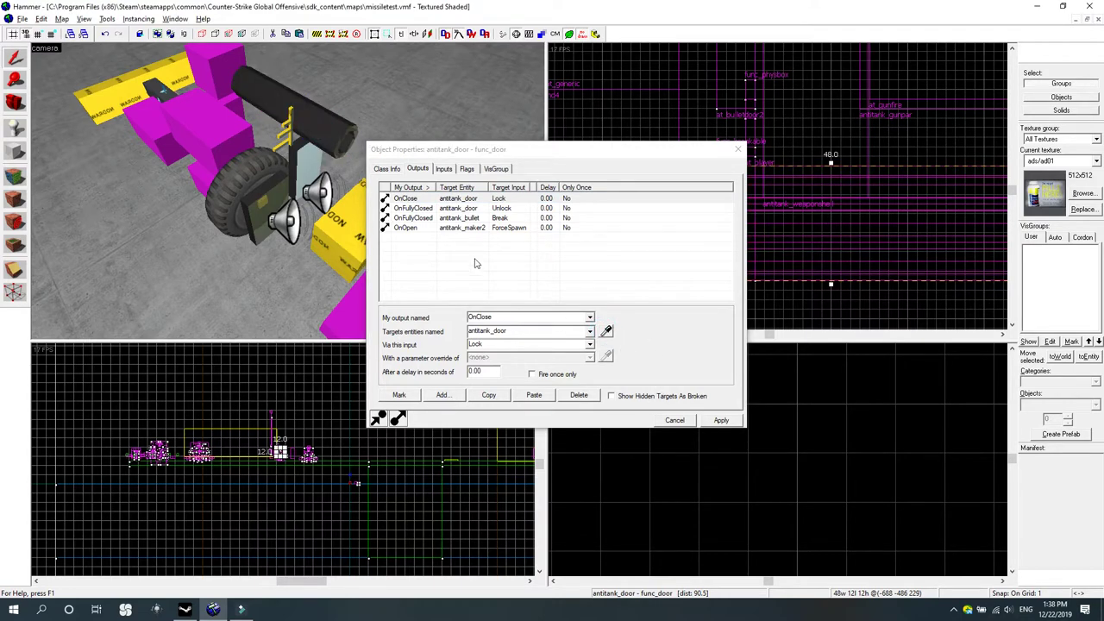
click(470, 199)
double_click(511, 333)
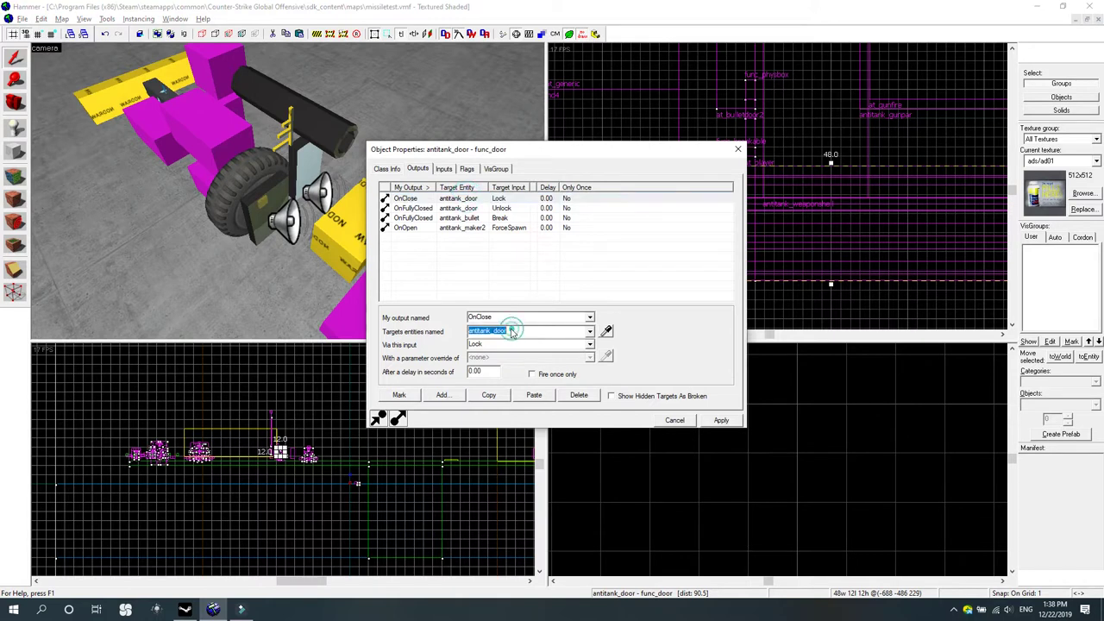
text(!self)
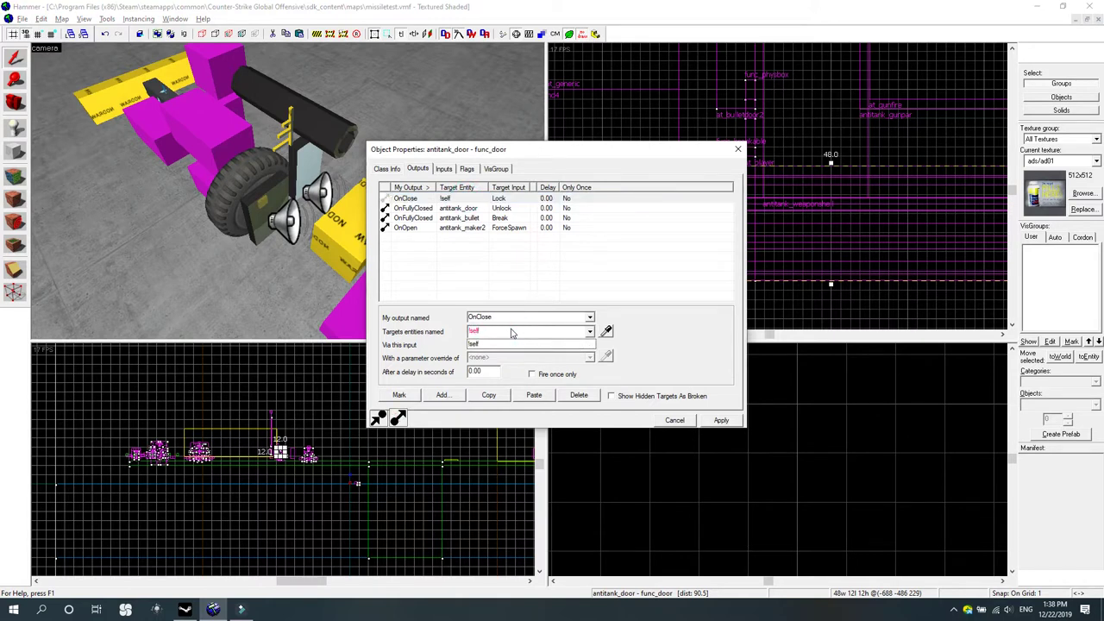
double_click(505, 344)
click(423, 199)
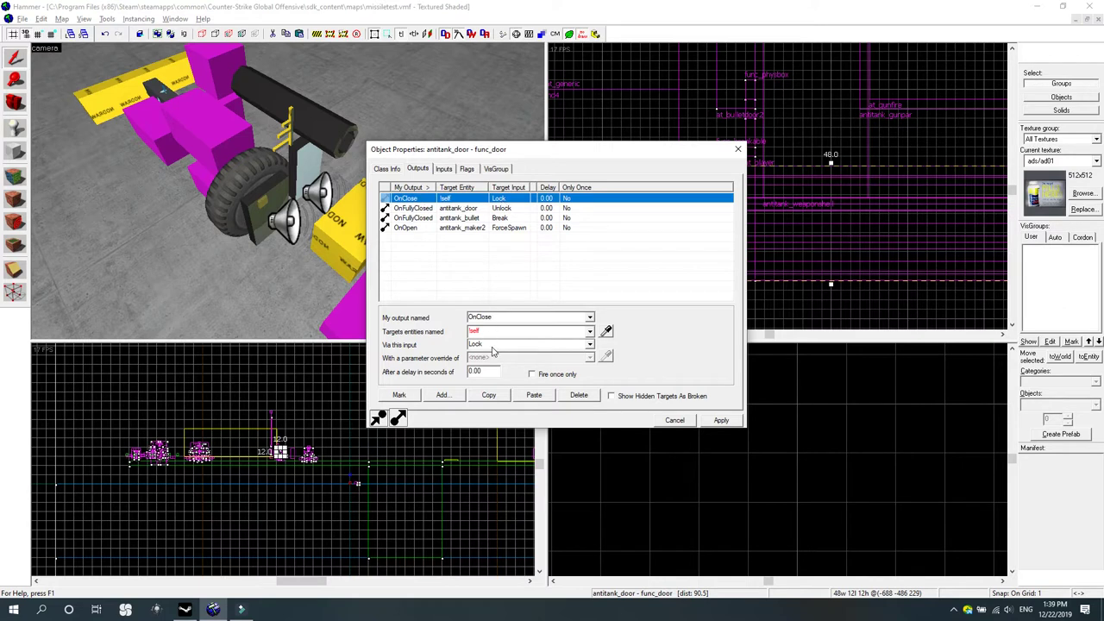
Set the target entity of the OnFullyClosed Unlock output to !self and apply the changes to the door.
click(429, 210)
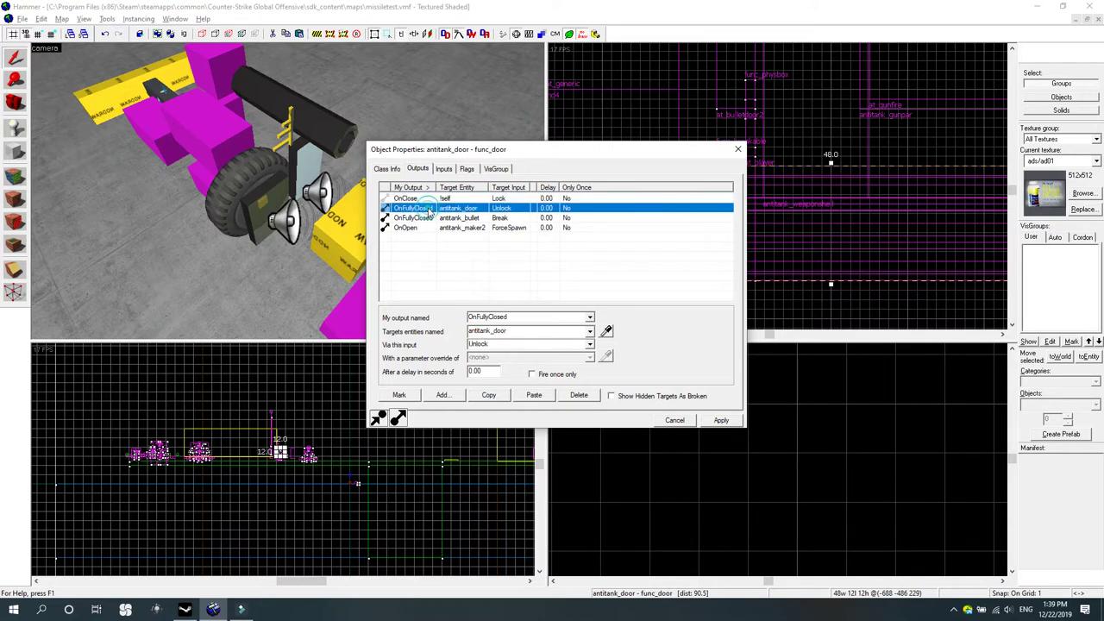
click(606, 331)
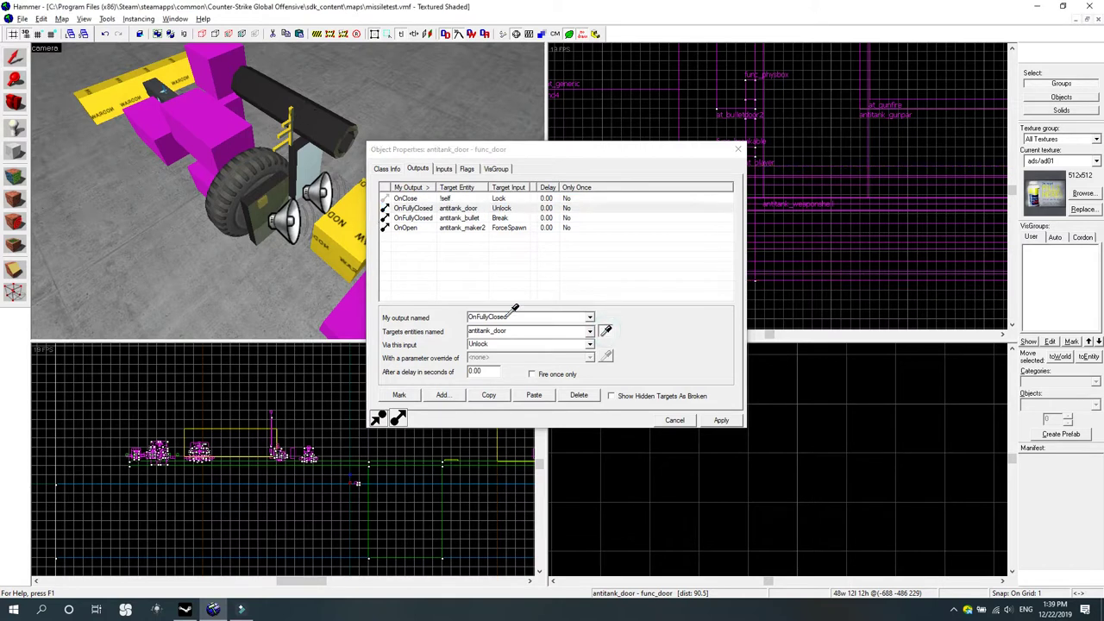
click(607, 330)
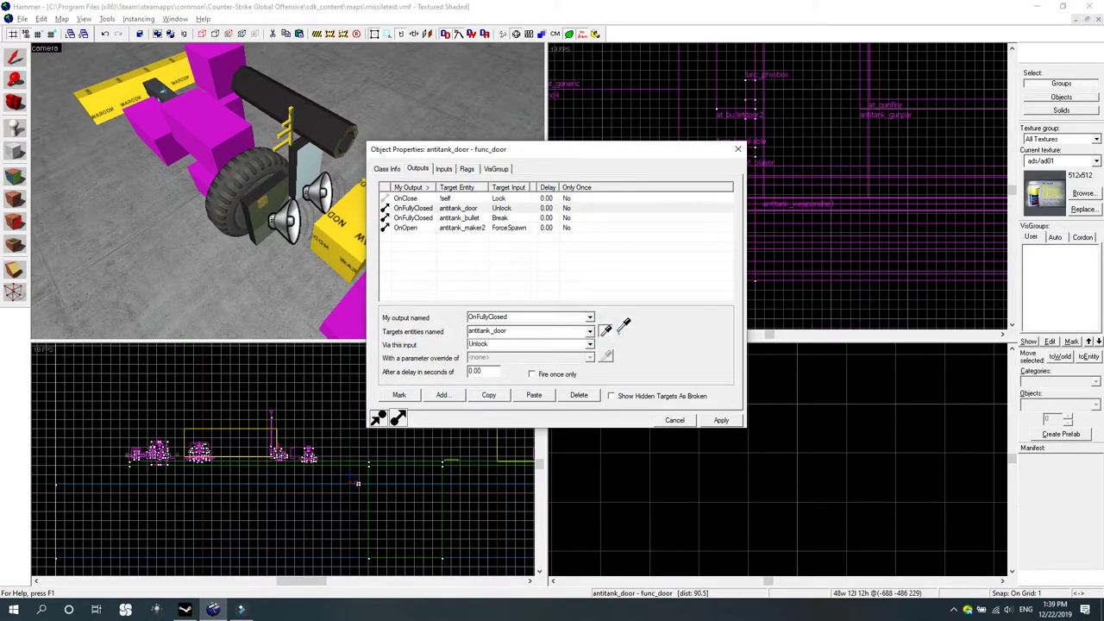
double_click(532, 330)
text(!se)
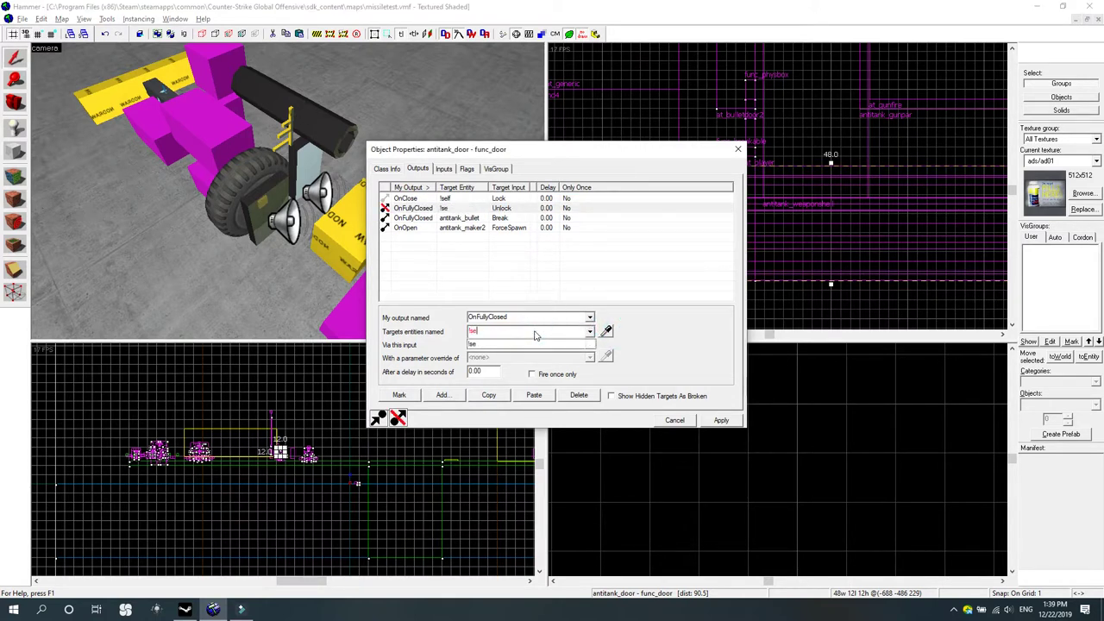
text(lf)
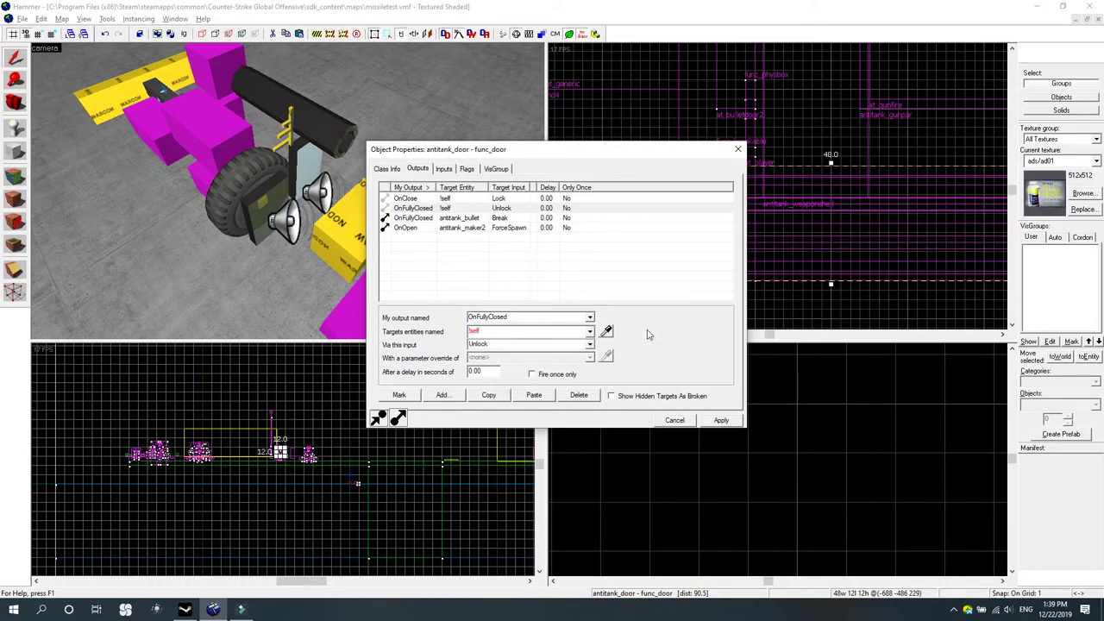
click(719, 420)
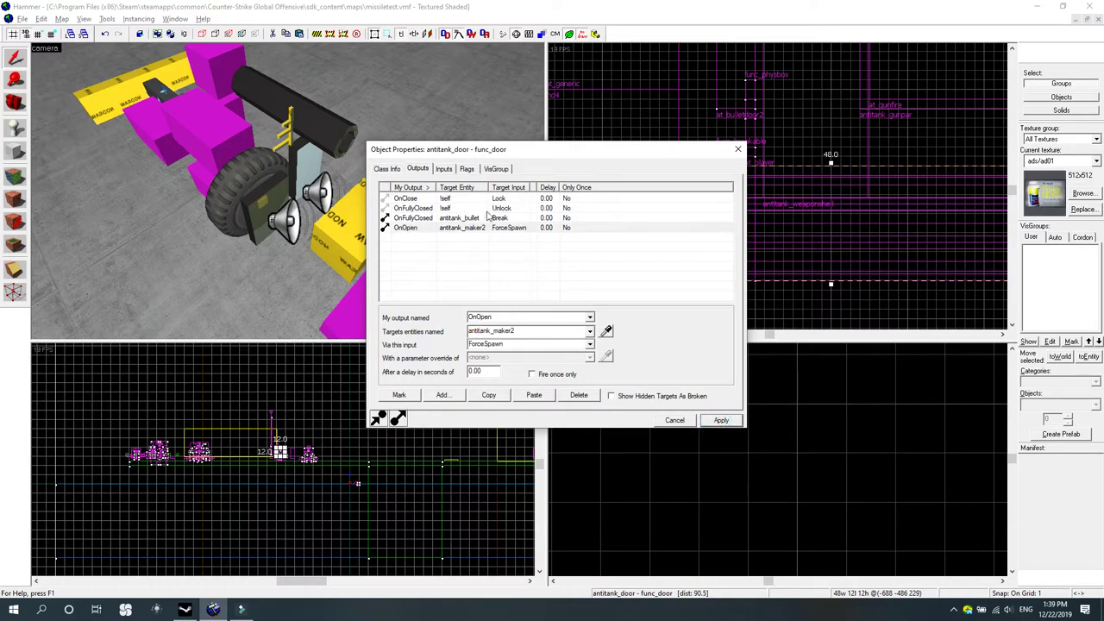
Return to the class properties of antitank_door and examine its Start Sound and Stop Sound settings.
click(487, 208)
click(387, 168)
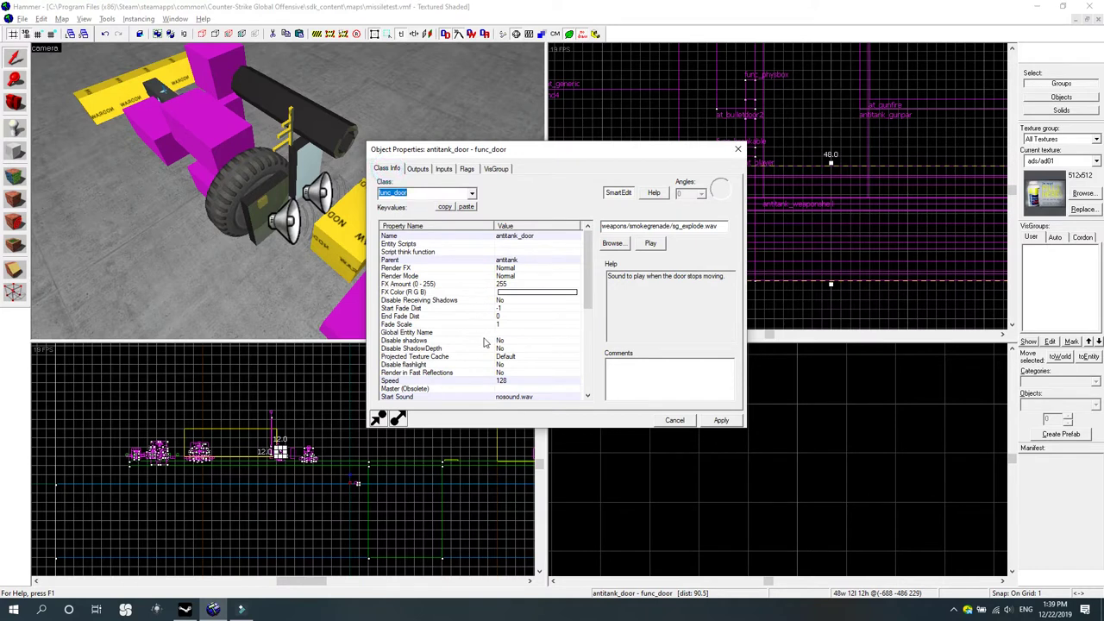
scroll(484, 342, down, 2)
click(526, 349)
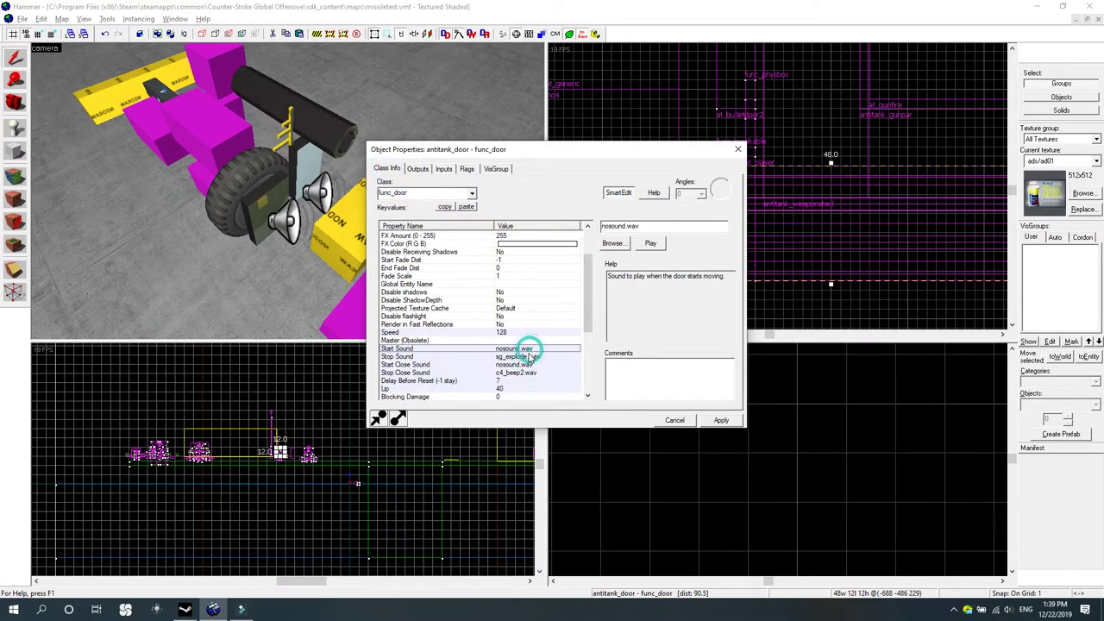
click(528, 357)
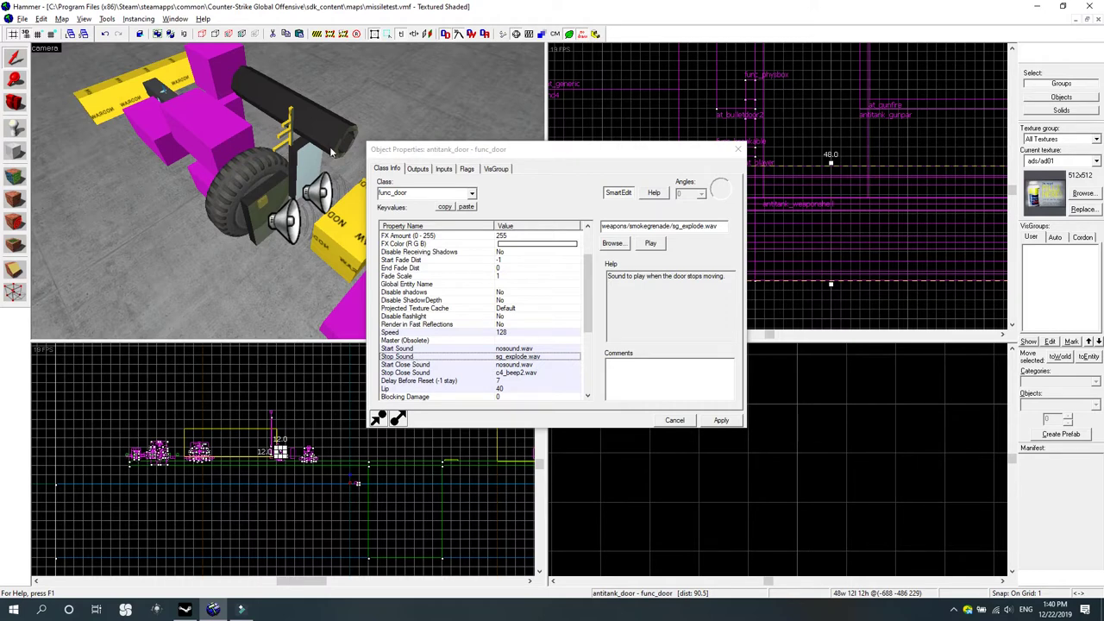
Examine the Delay Before Reset property in relation to the door's Stop Sound and Stop Close Sound.
scroll(513, 329, down, 2)
click(497, 332)
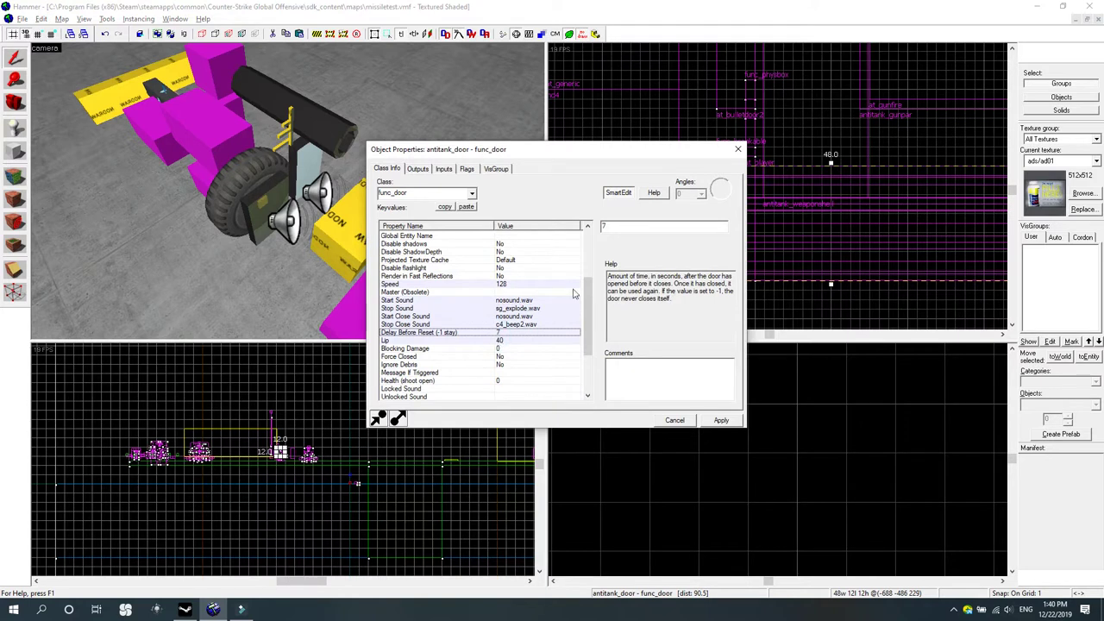
click(620, 229)
click(525, 308)
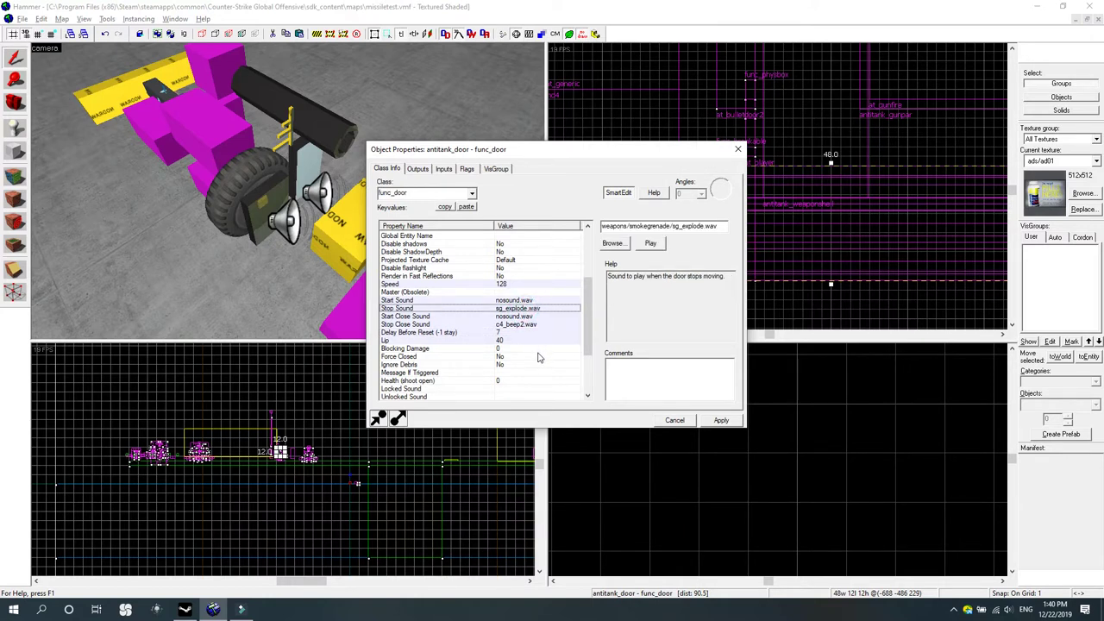
click(521, 334)
click(532, 308)
click(513, 334)
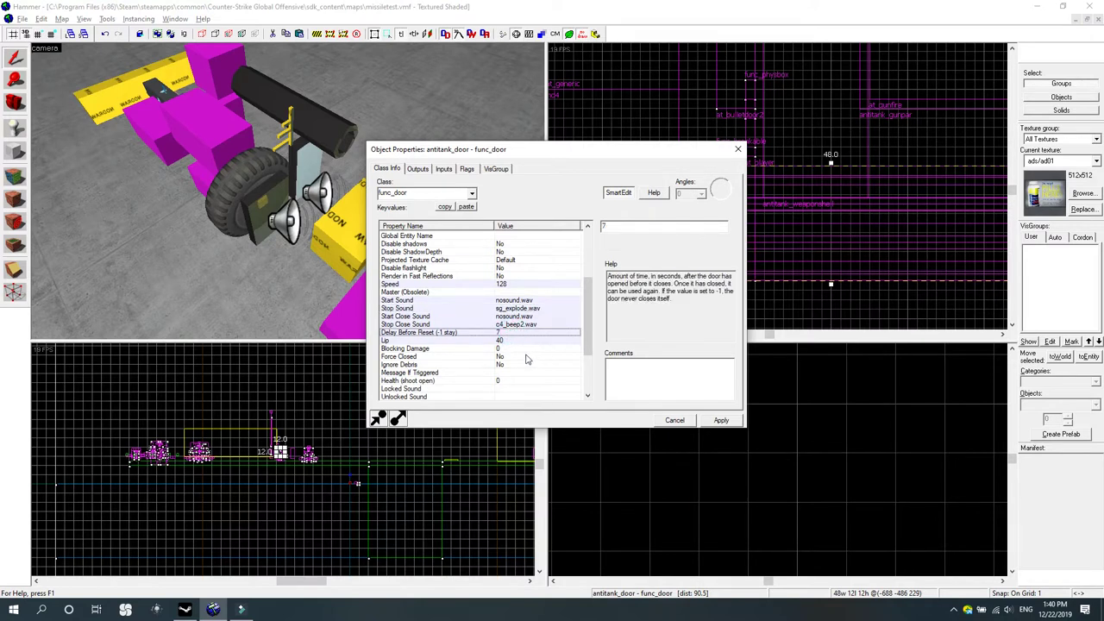
click(428, 324)
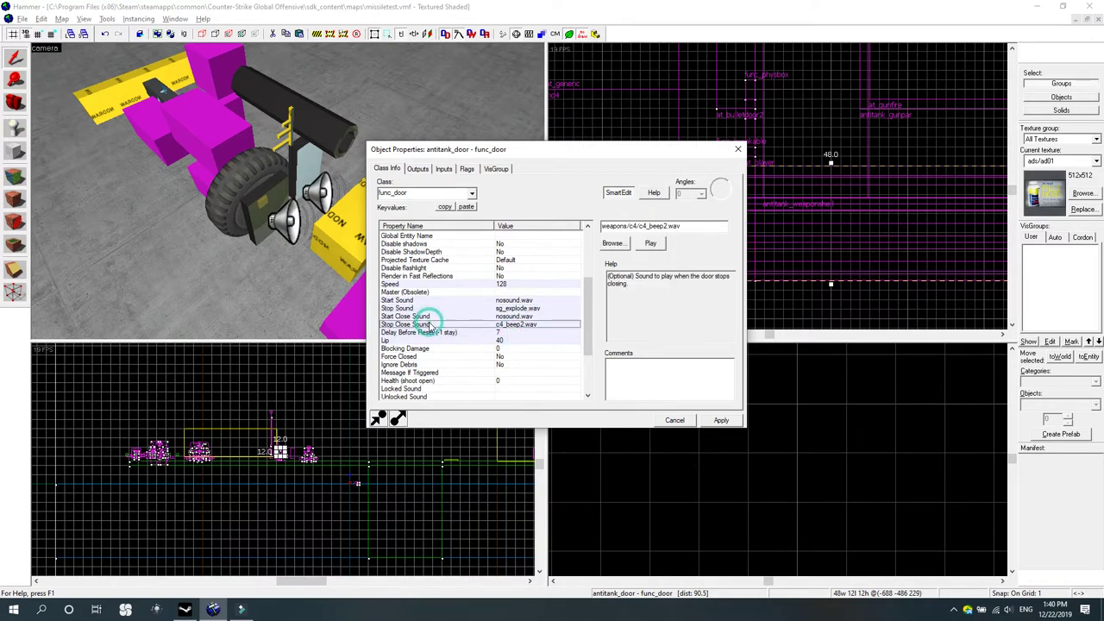
Compare the Start Close Sound, Start Sound and Stop Sound properties of antitank_door.
click(436, 316)
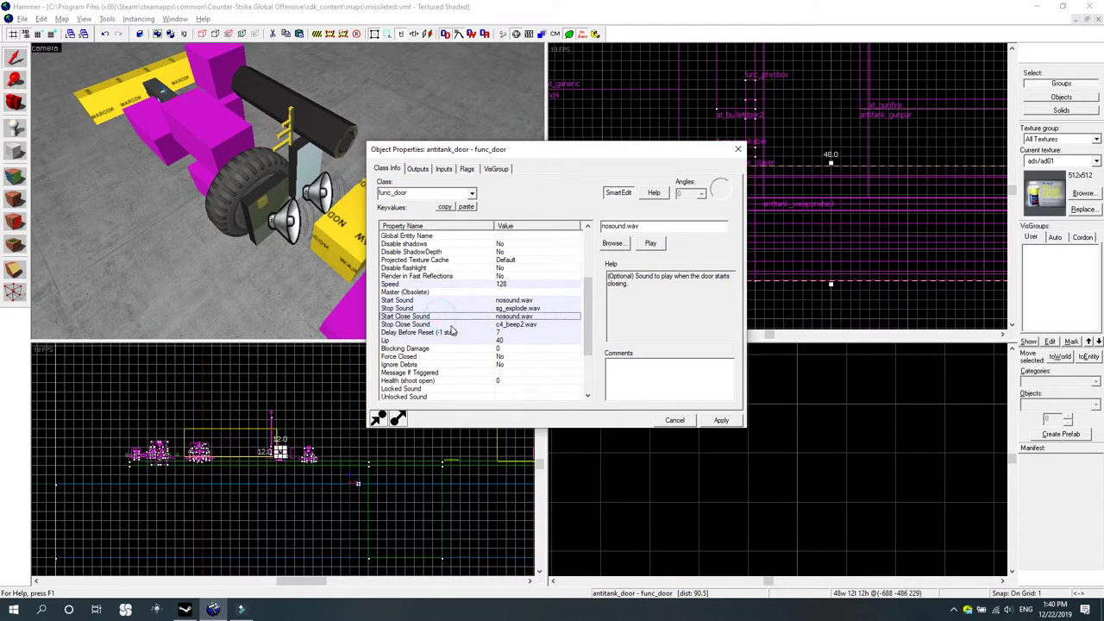
click(483, 301)
click(487, 309)
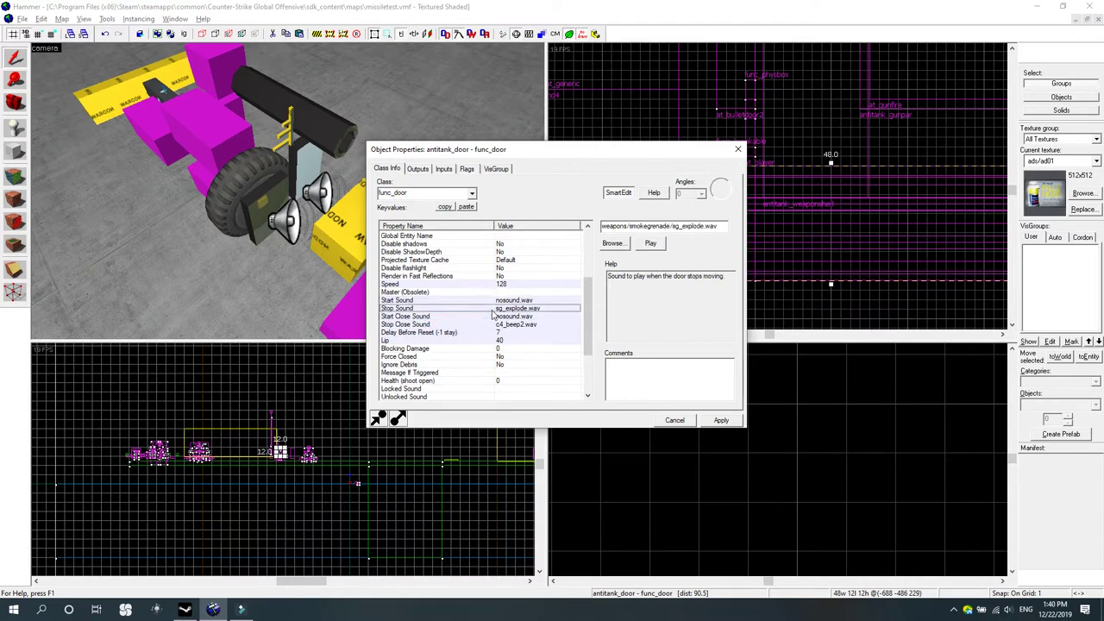
click(495, 302)
click(497, 309)
click(504, 300)
click(509, 309)
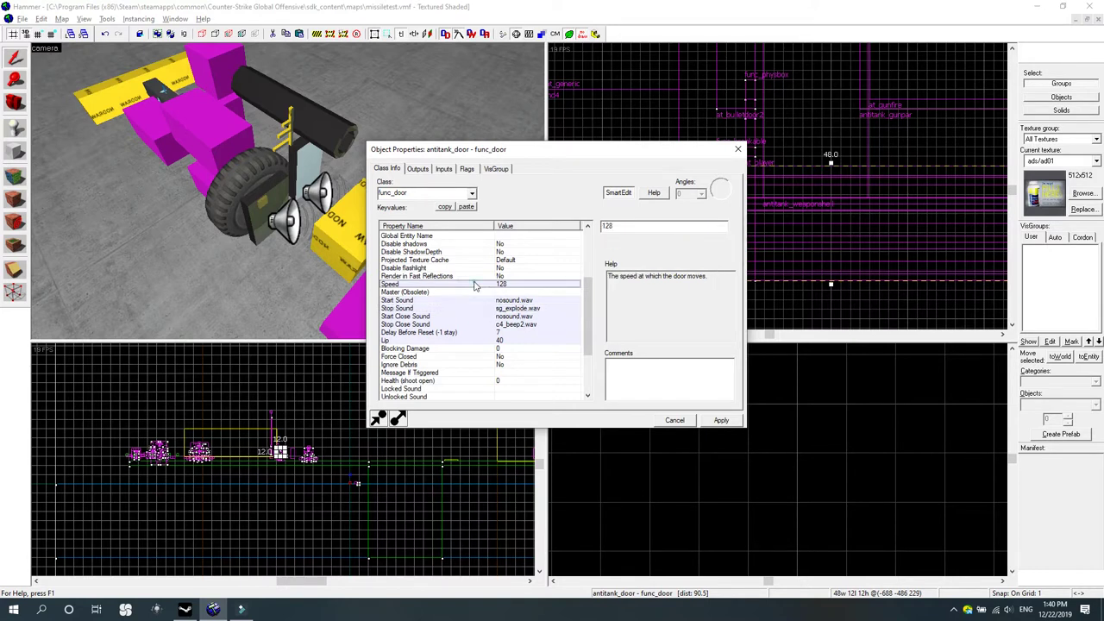
Examine the door's Speed property in relation to its Start Sound and Stop Sound.
click(477, 284)
click(483, 309)
click(441, 300)
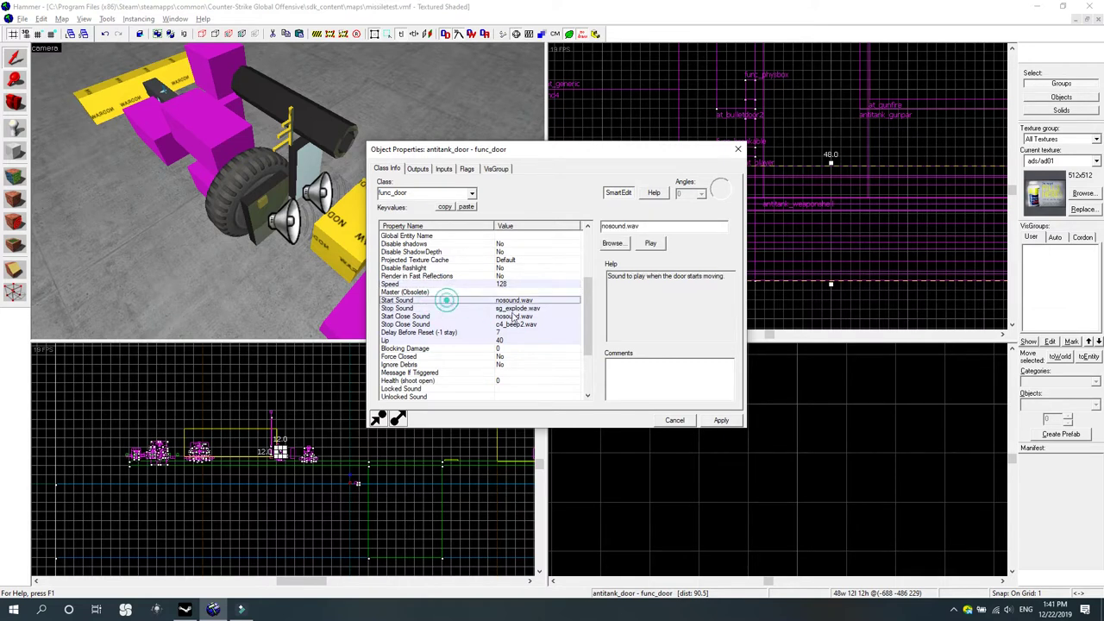
click(514, 308)
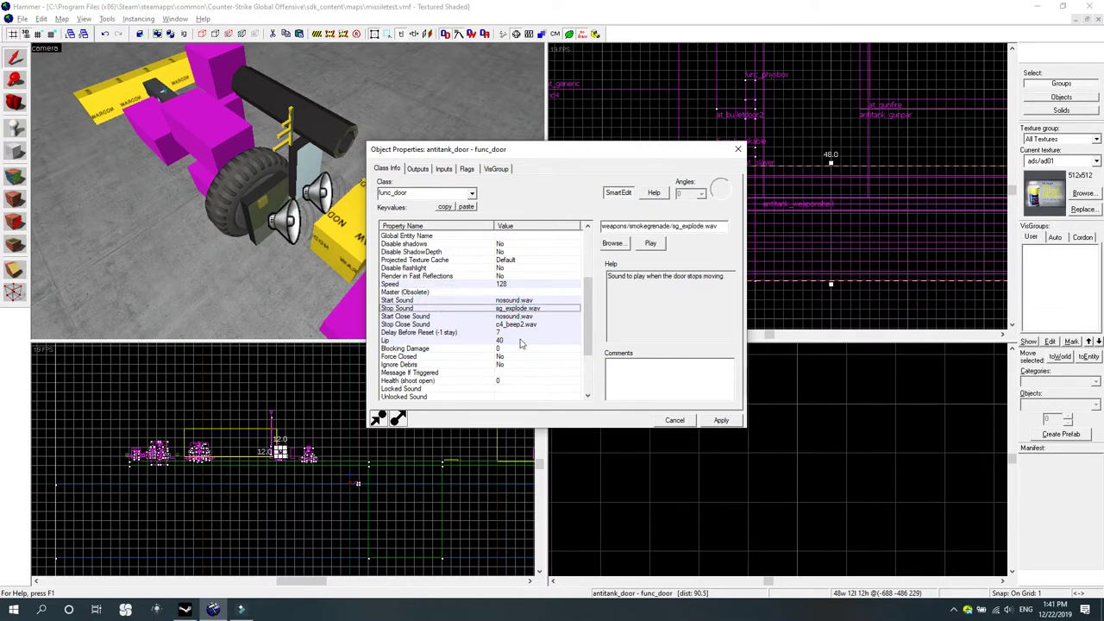
click(402, 301)
click(456, 309)
Review the door's outputs, comparing OnFullyClosed Break on antitank_bullet with OnOpen ForceSpawn on antitank_maker2.
click(421, 169)
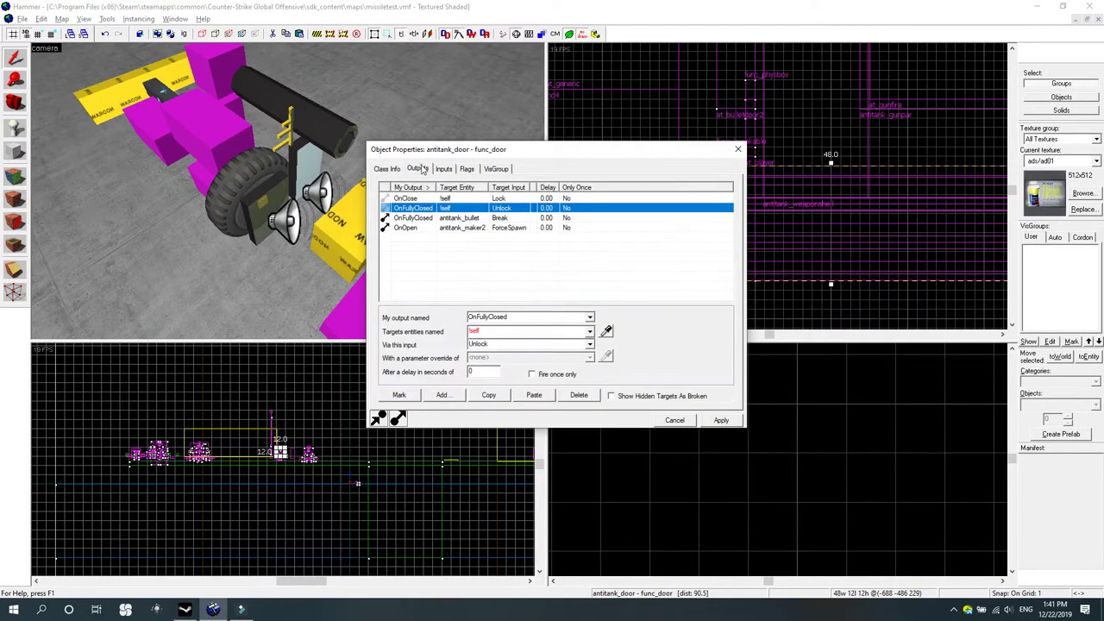
click(435, 252)
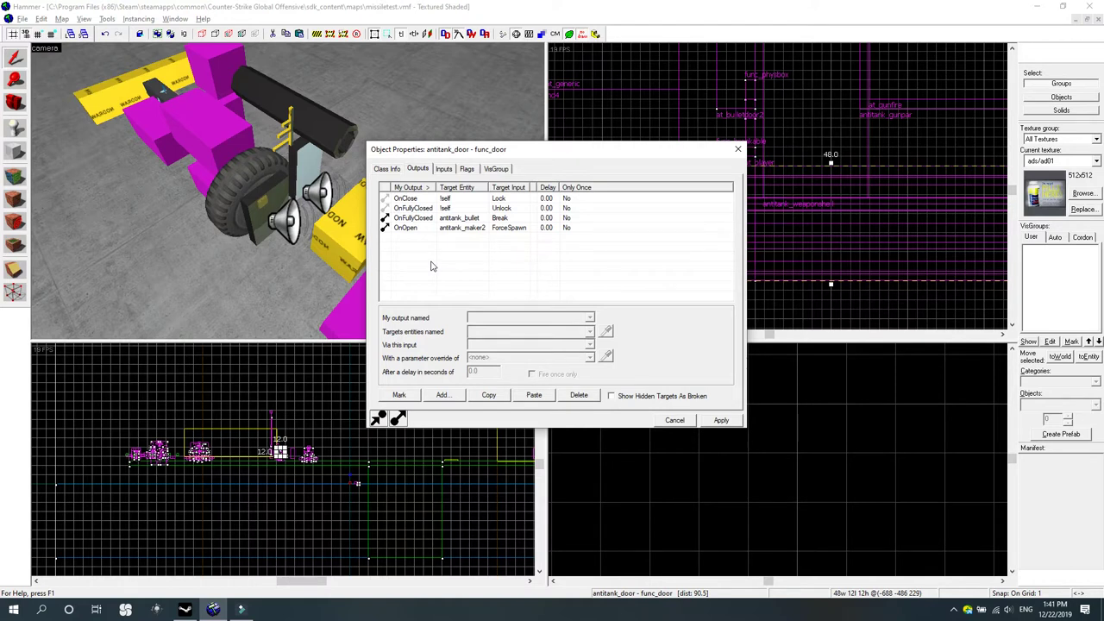
click(460, 221)
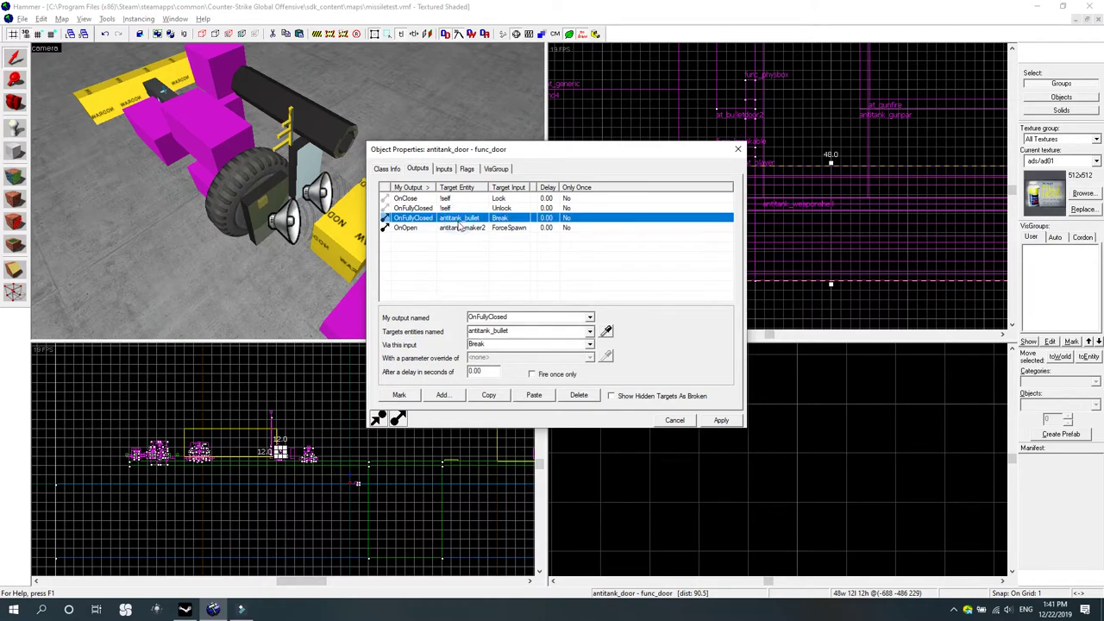
click(457, 228)
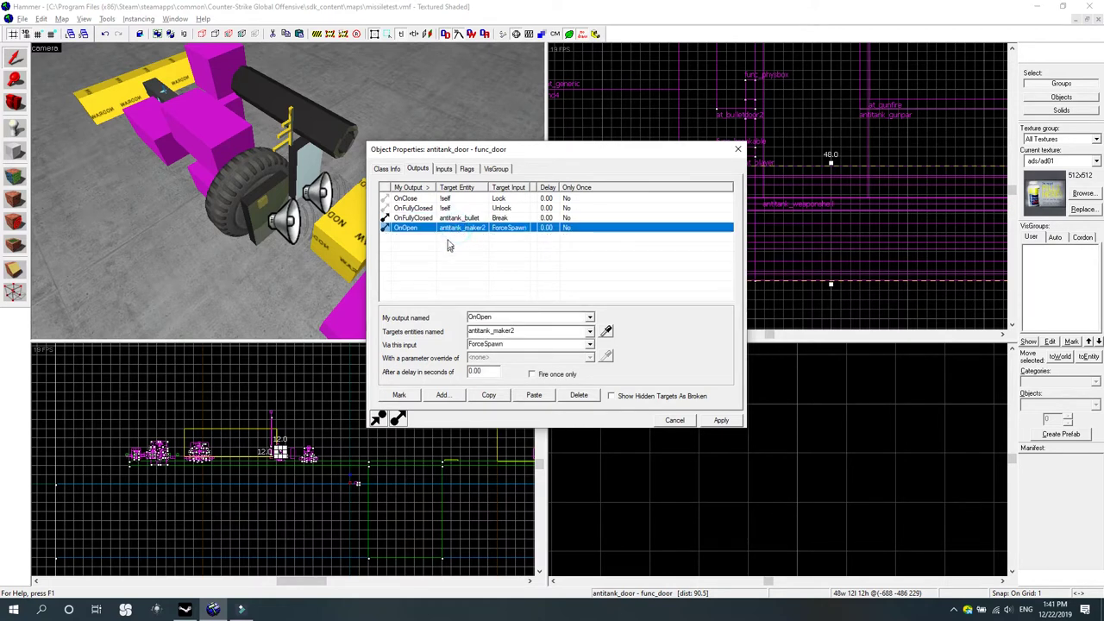
click(443, 215)
click(431, 228)
Examine the target entity antitank_maker2 of the door's OnOpen ForceSpawn output.
double_click(496, 332)
click(497, 334)
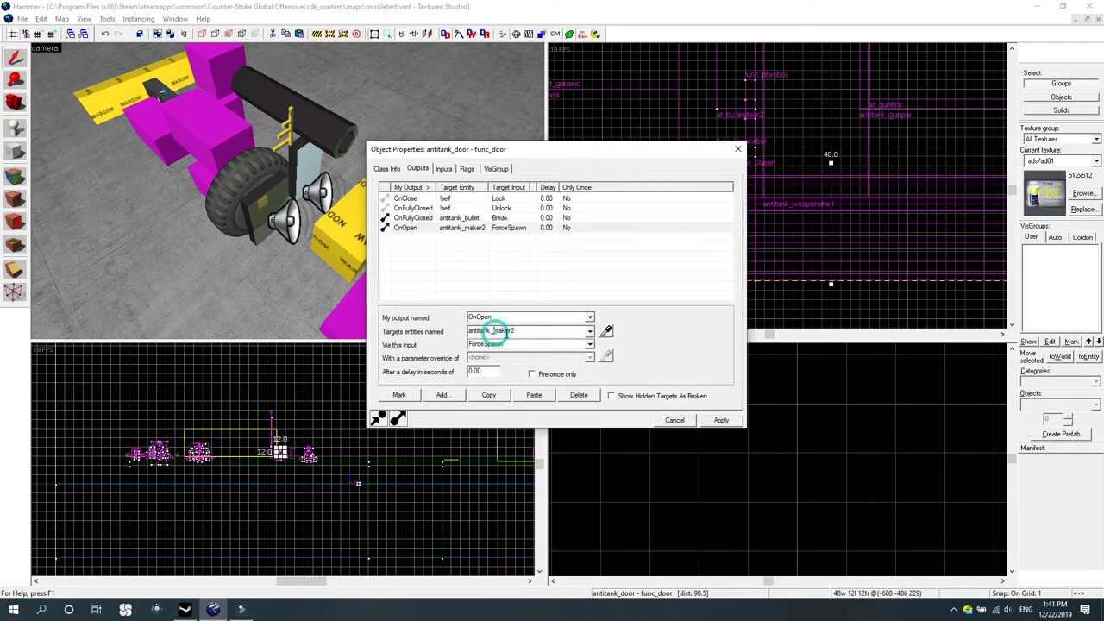
click(487, 229)
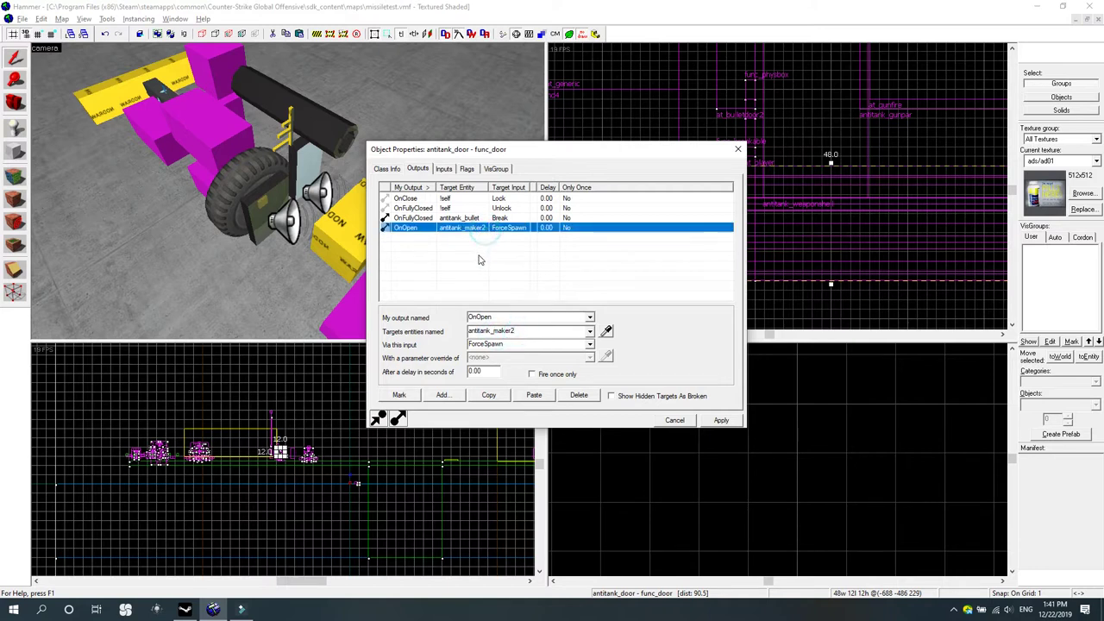
double_click(524, 331)
click(533, 332)
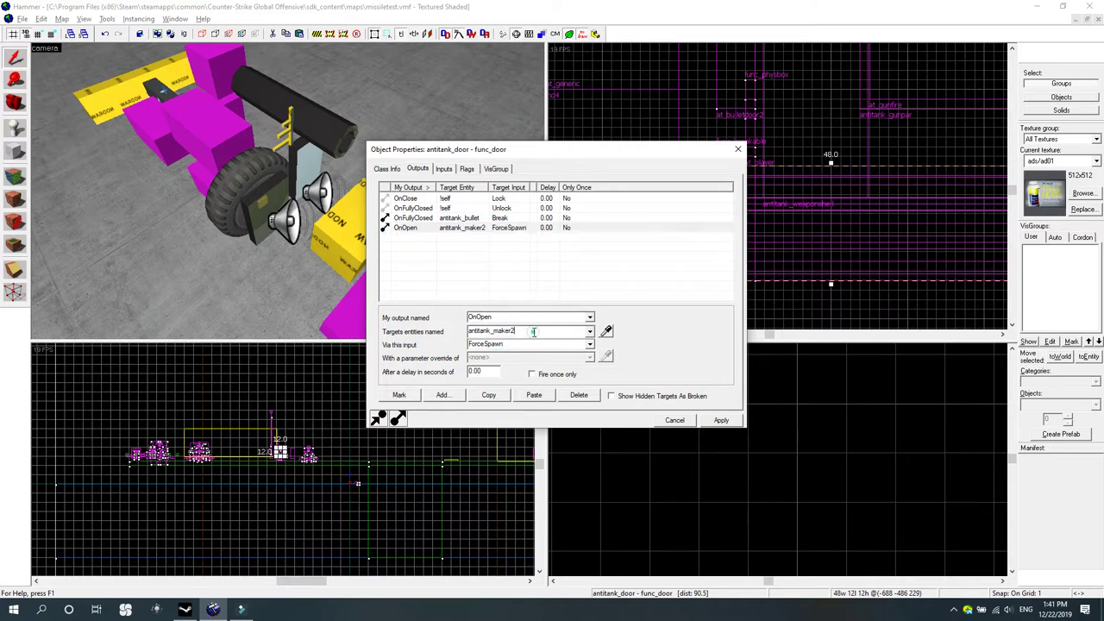
click(456, 231)
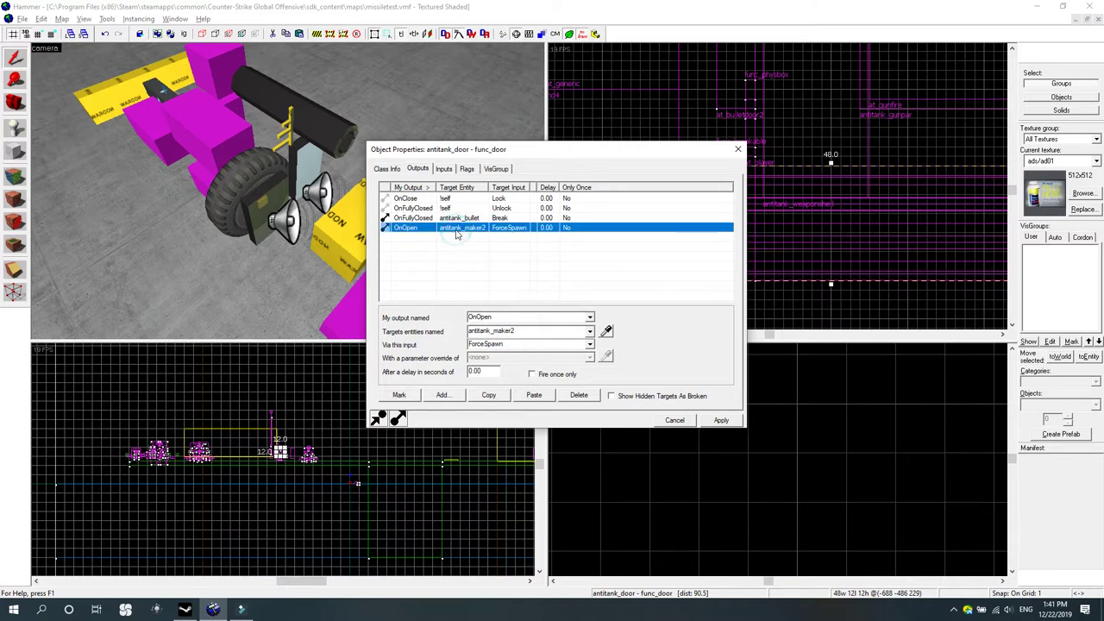
double_click(493, 334)
click(495, 334)
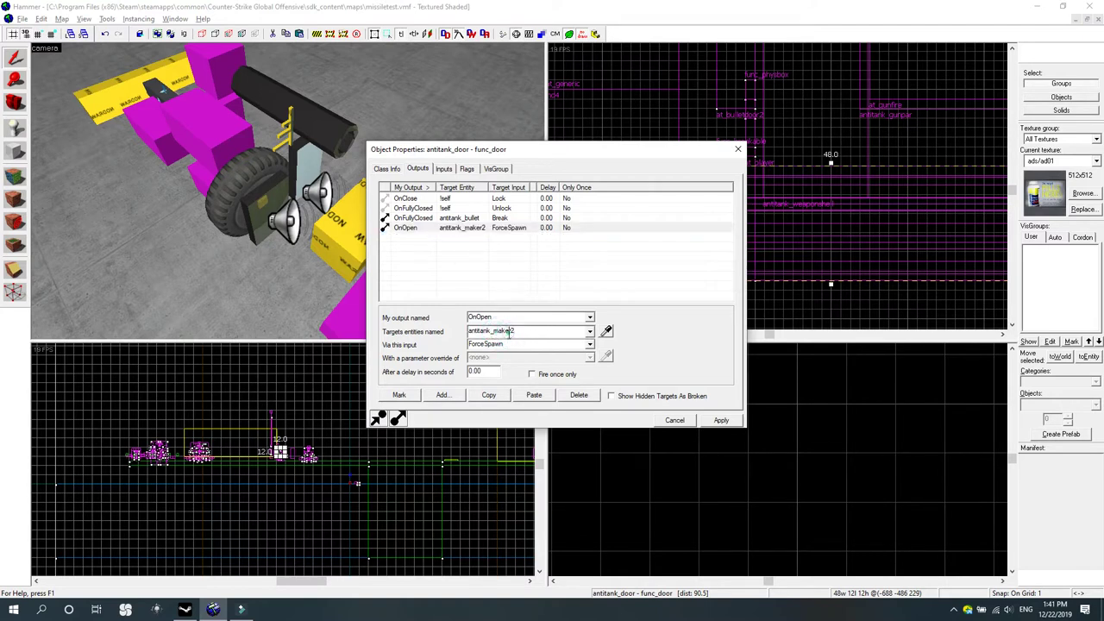
click(508, 333)
click(497, 331)
click(512, 334)
click(506, 229)
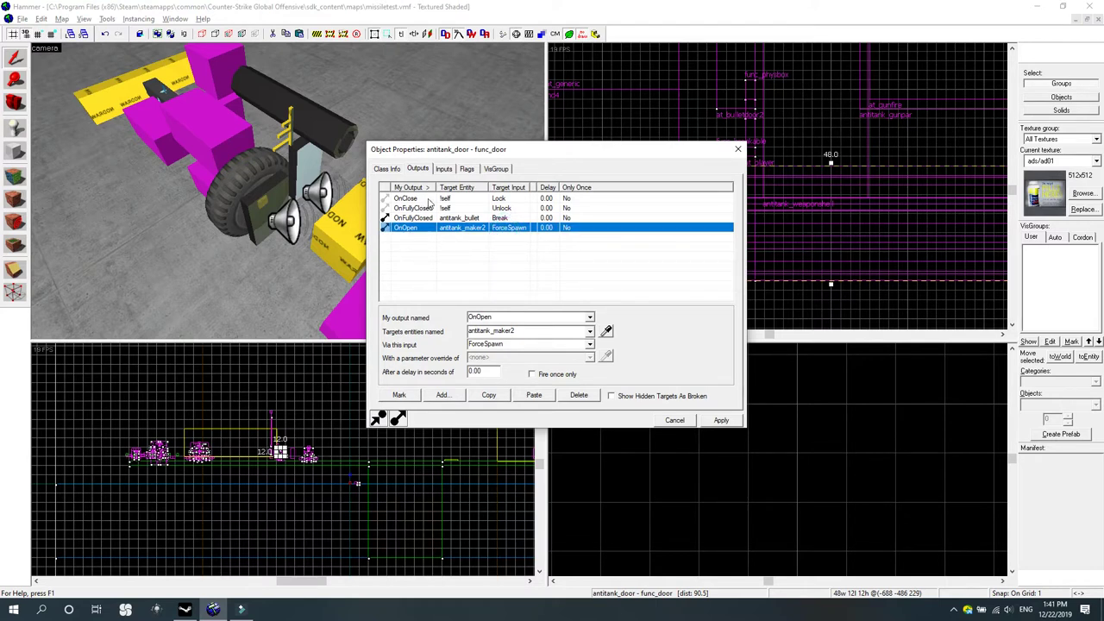
Go through the door's OnClose Lock, OnFullyClosed Break and OnOpen ForceSpawn outputs in sequence.
click(428, 200)
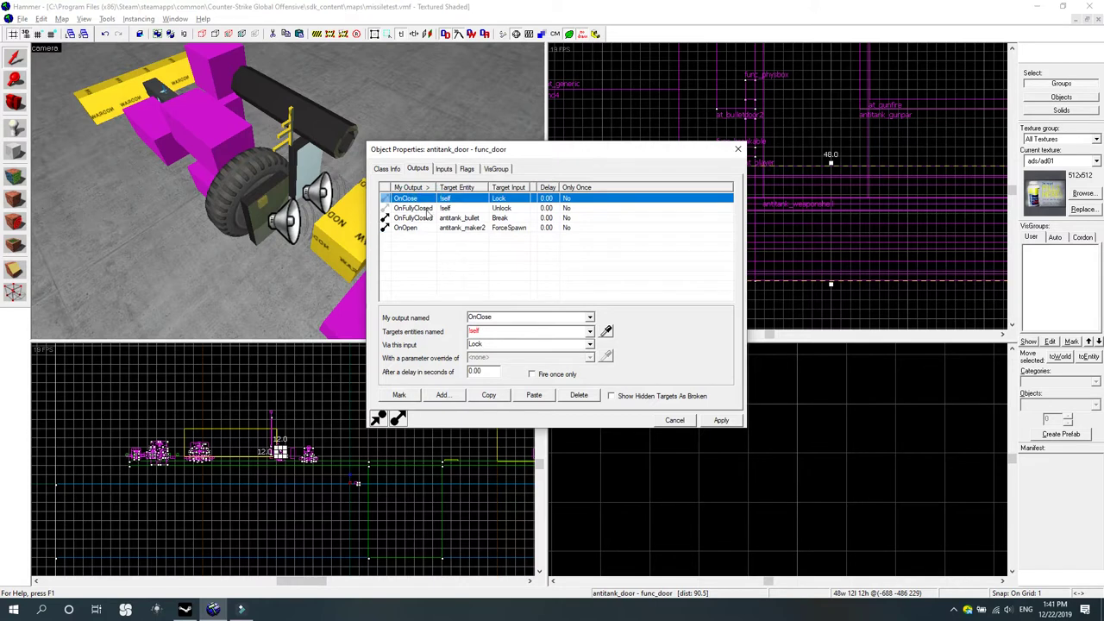
click(431, 219)
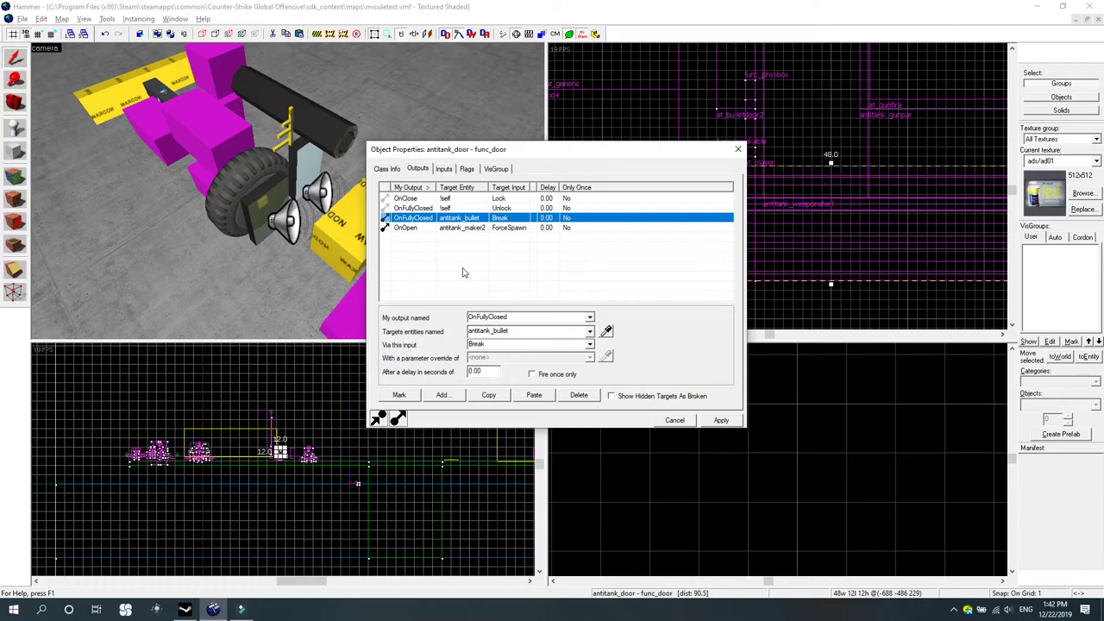
click(446, 227)
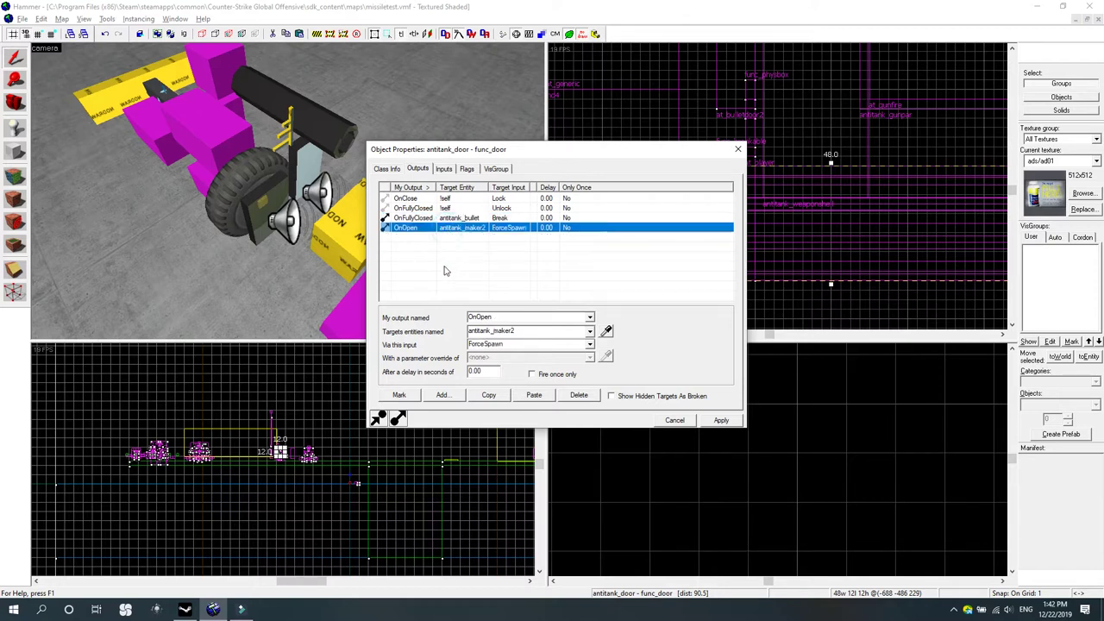
click(464, 217)
click(465, 228)
Jump from the OnOpen output to its target antitank_maker2 and view that entity in front of the barrel in 3D.
click(400, 395)
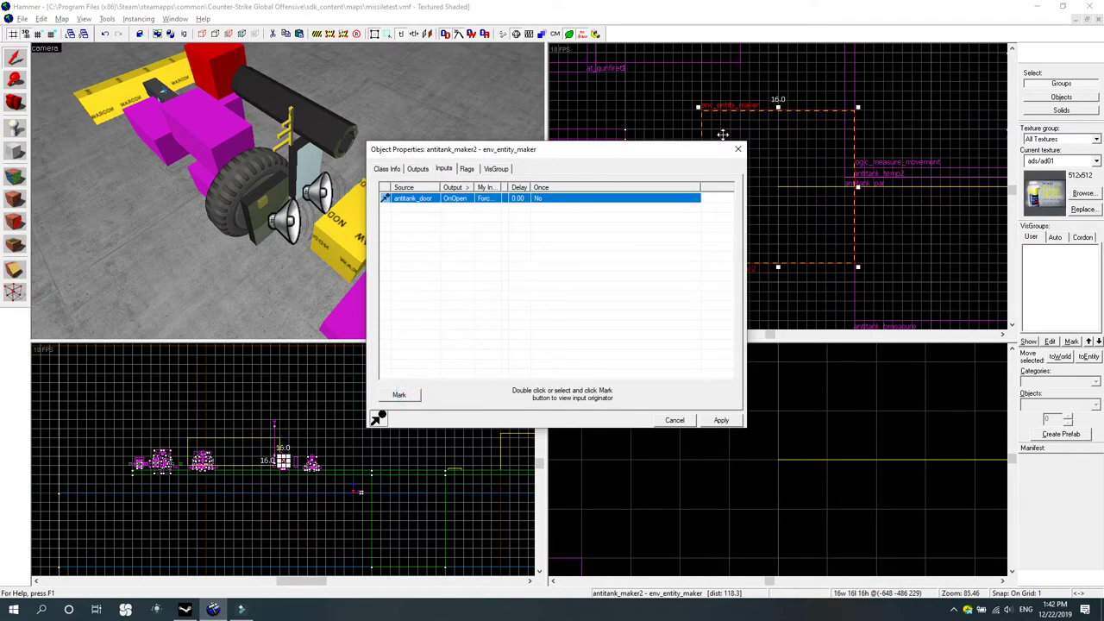
click(738, 151)
click(14, 103)
drag(173, 172, 287, 190)
click(380, 251)
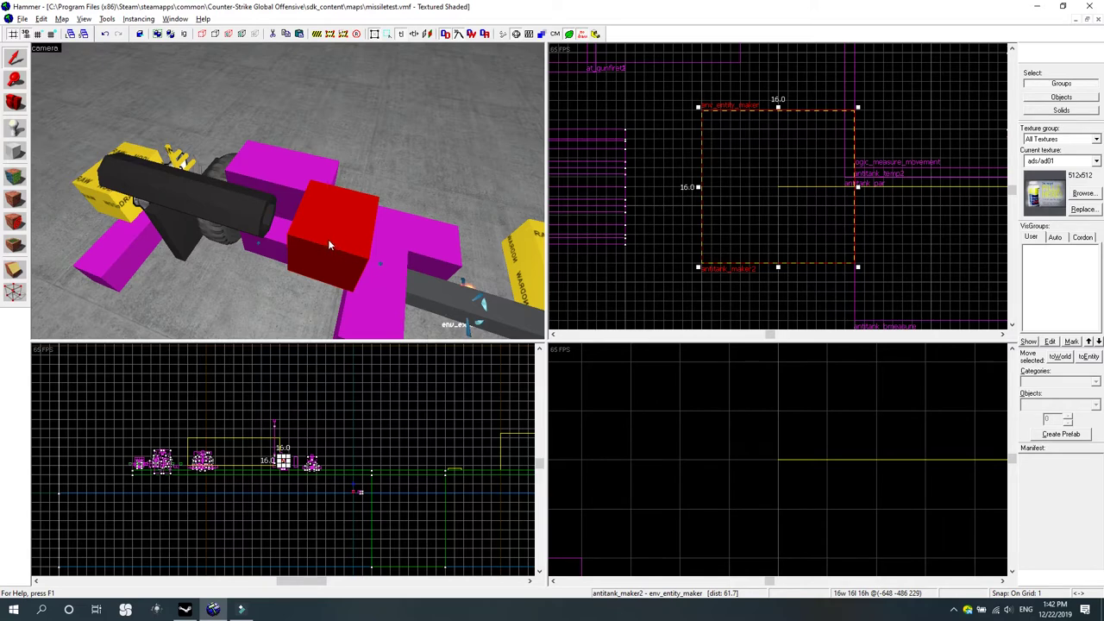
Open the properties of antitank_maker2 and examine its Parent and Point_template To Spawn settings.
double_click(313, 233)
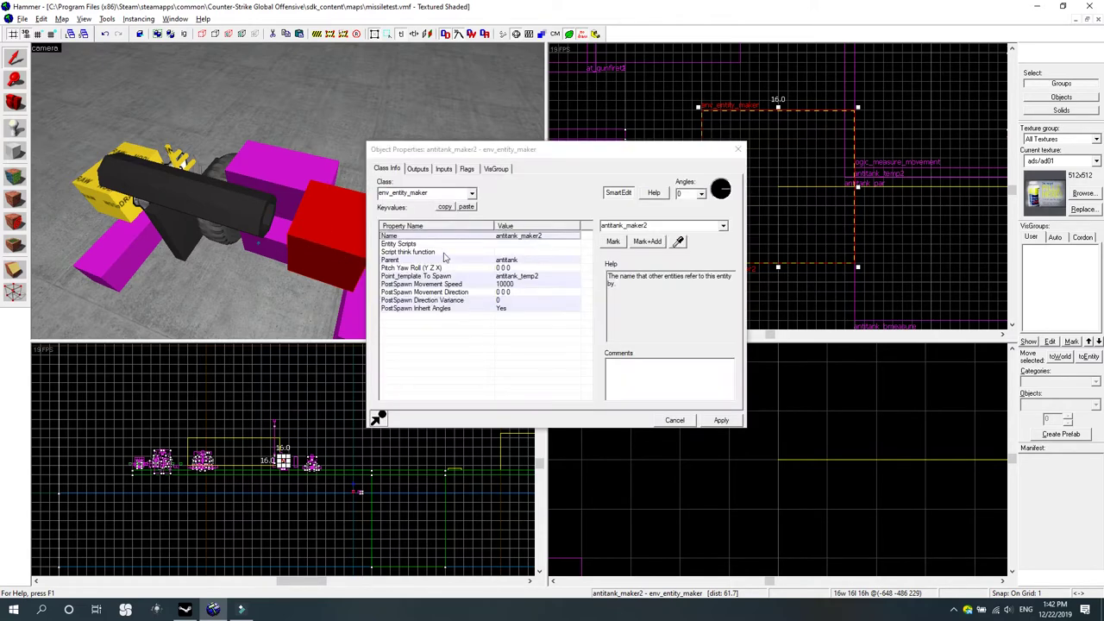
click(509, 260)
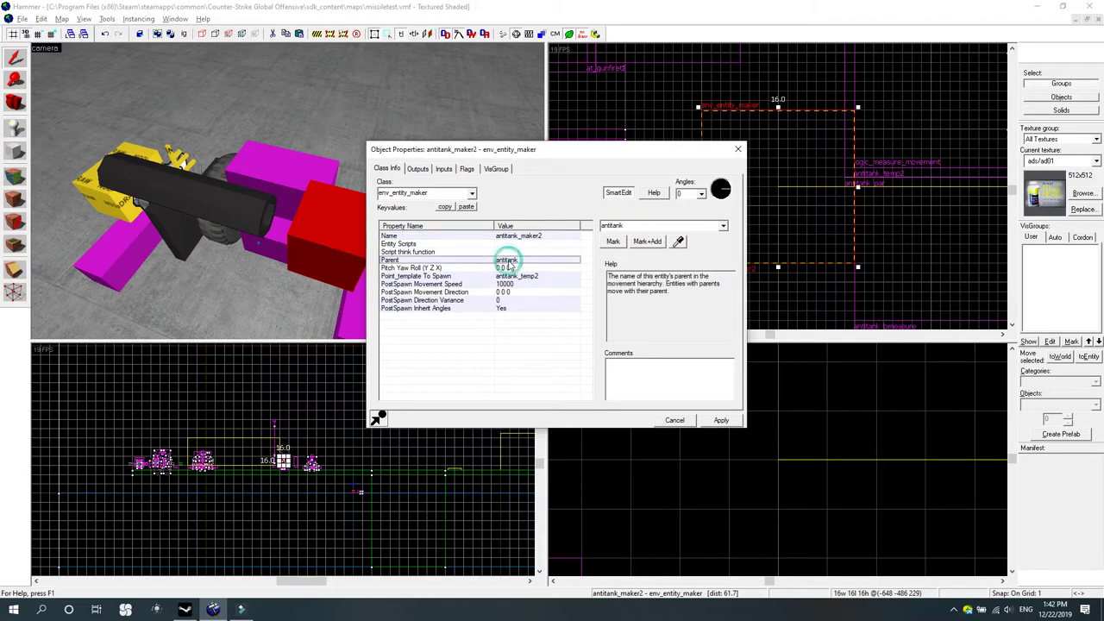
click(197, 233)
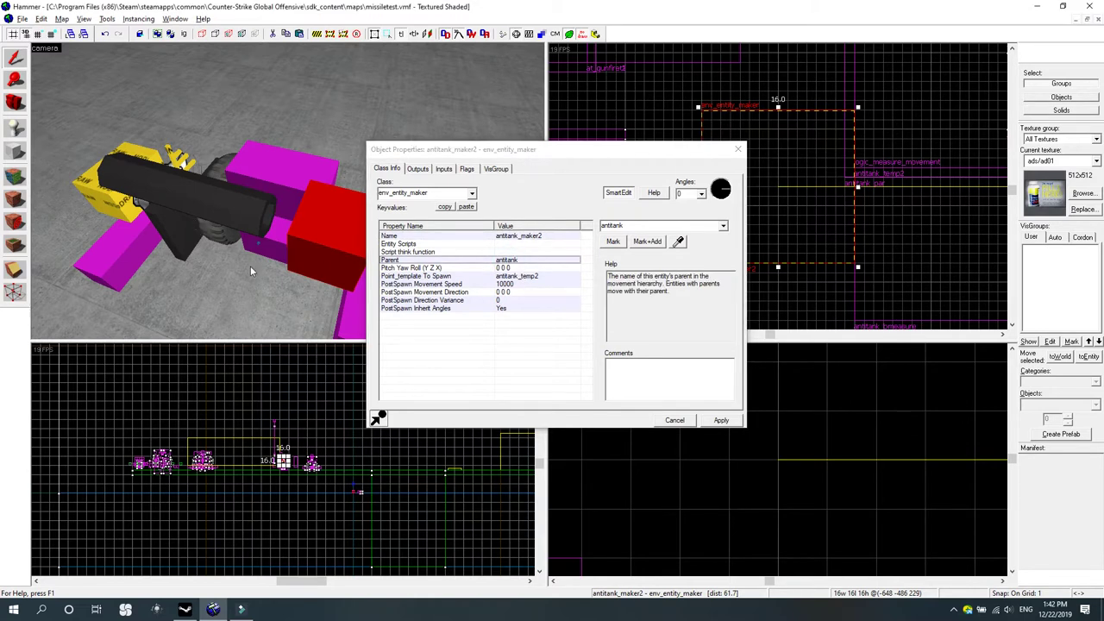
click(504, 276)
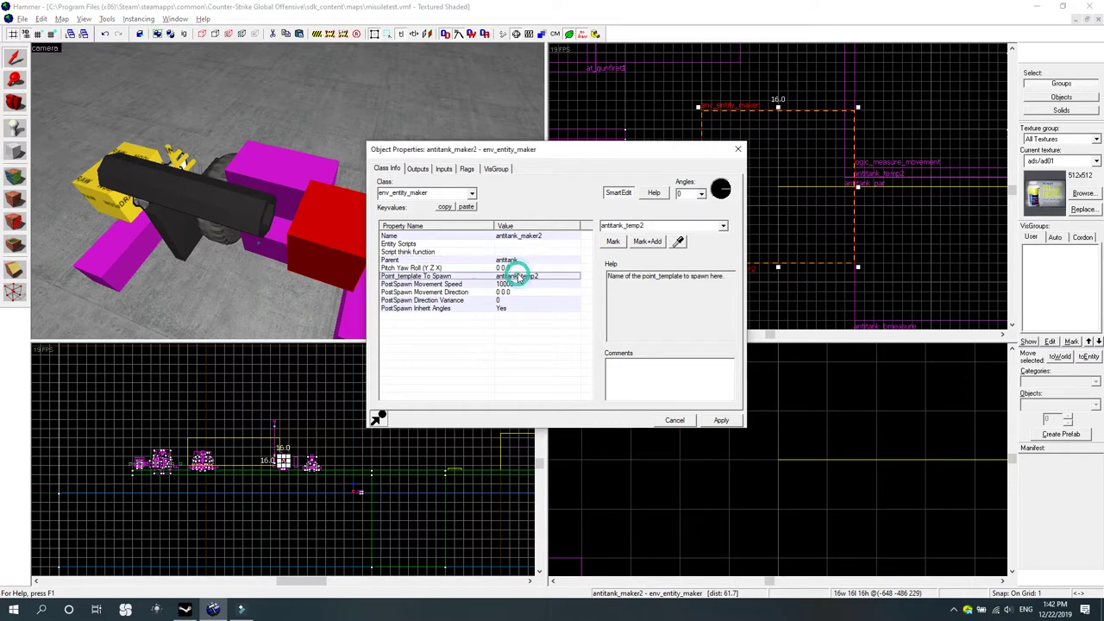
Examine the PostSpawn Movement Speed, Direction Variance and Inherit Angles properties of antitank_maker2.
click(524, 292)
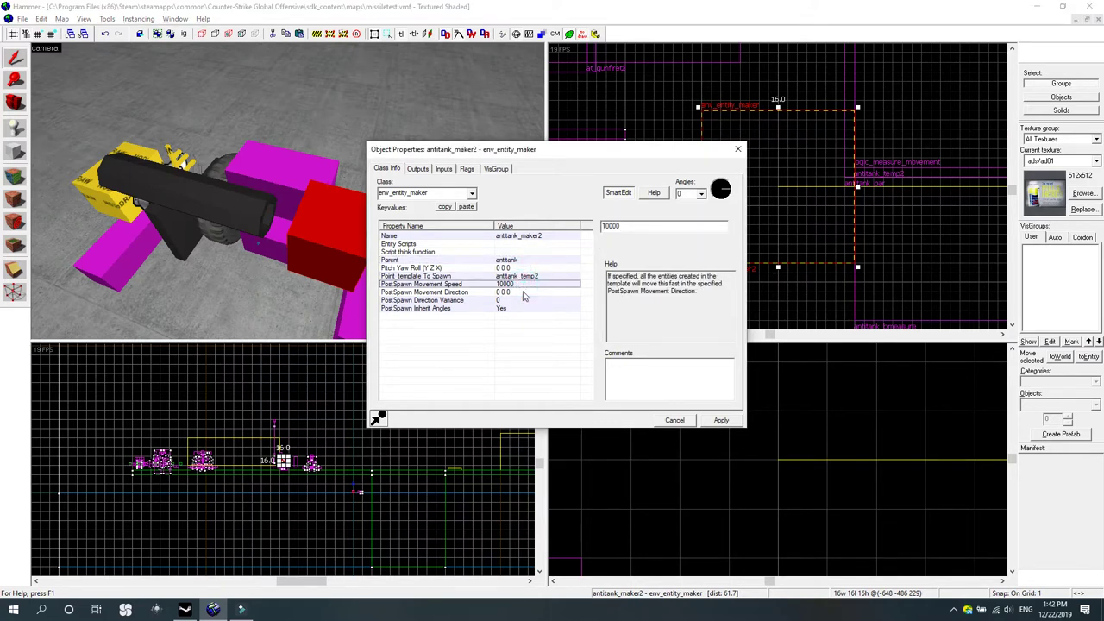
click(521, 309)
click(463, 301)
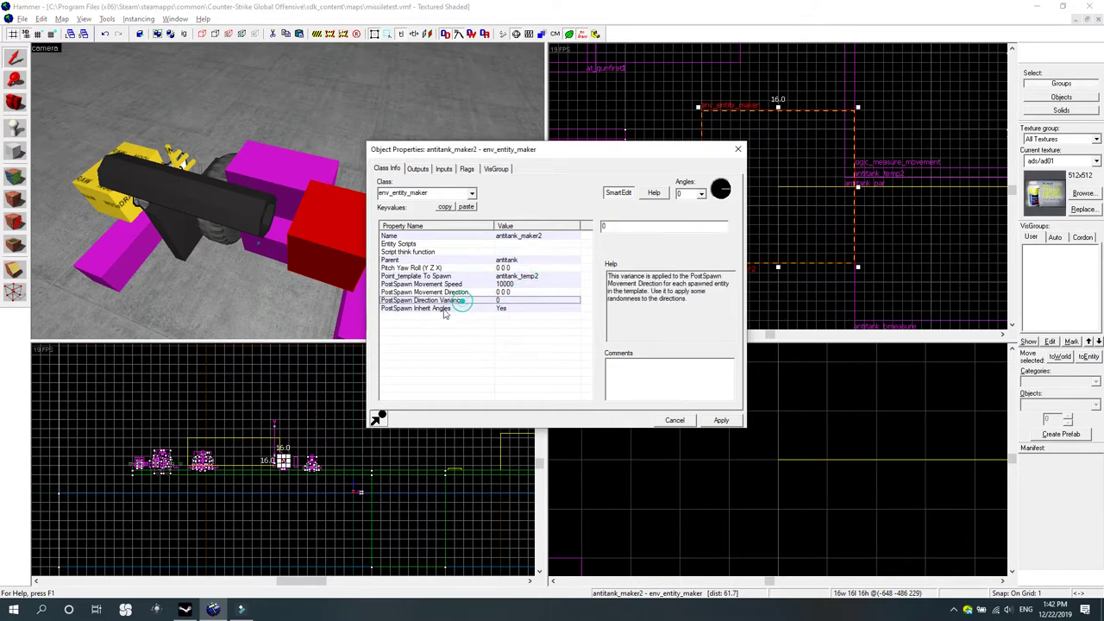
click(438, 308)
click(499, 301)
click(411, 309)
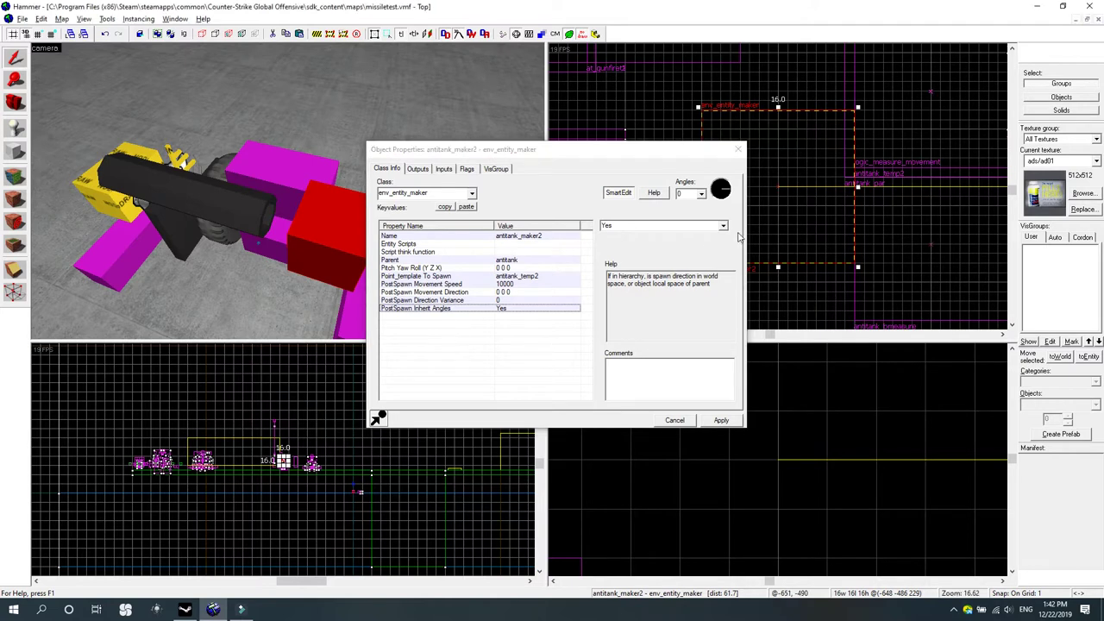
Compare the PostSpawn Movement Speed of antitank_maker2 with its Movement Direction and Inherit Angles settings.
click(517, 286)
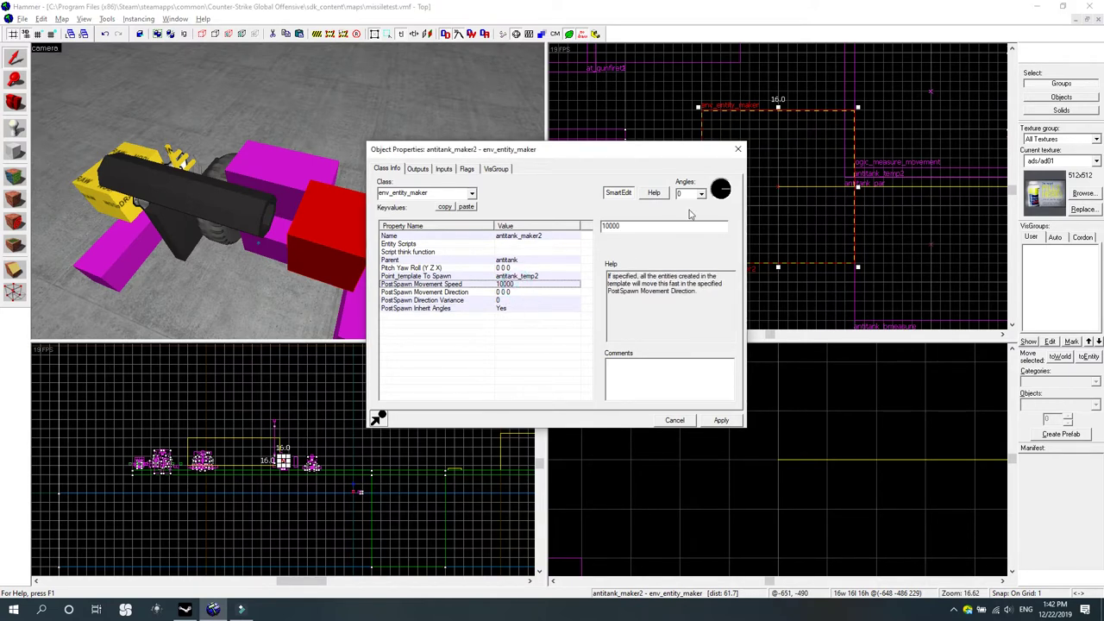
click(518, 308)
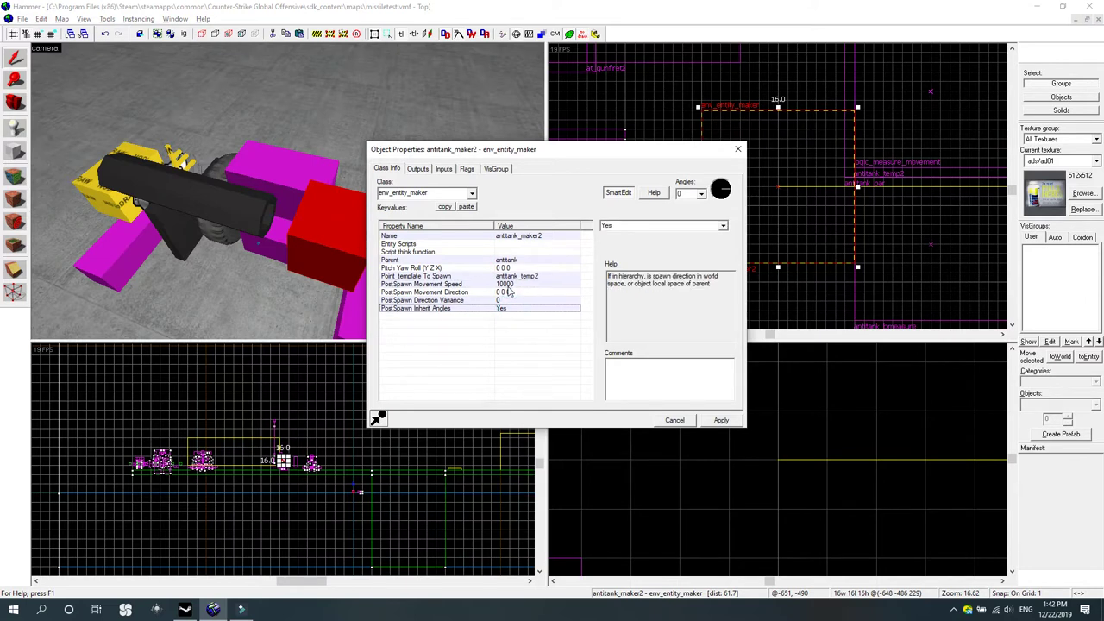
click(508, 285)
click(522, 306)
click(519, 291)
click(511, 284)
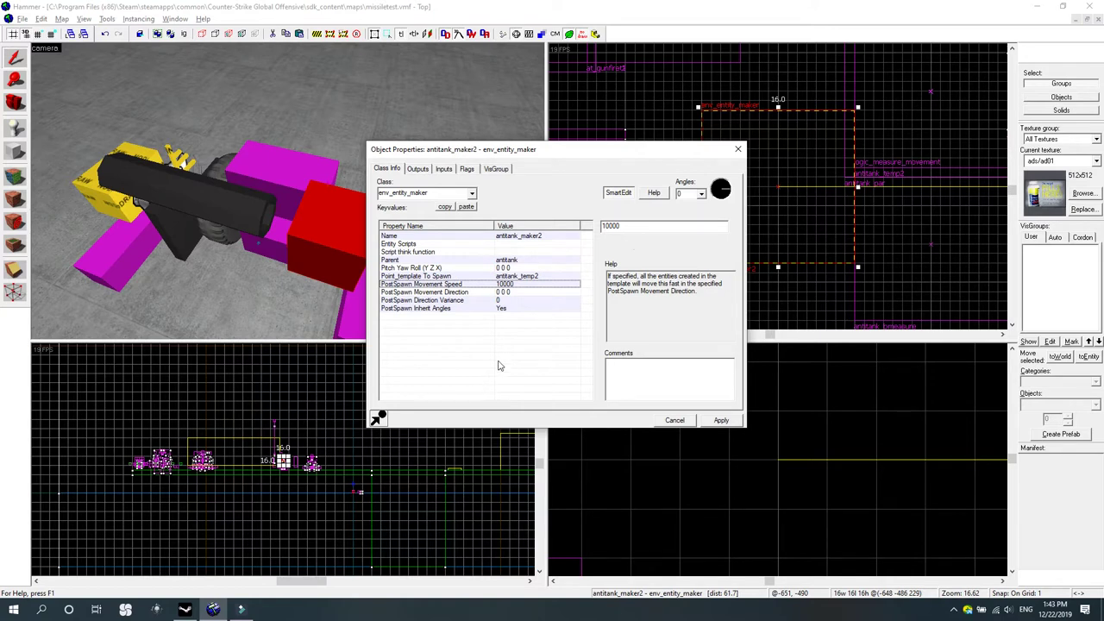
Inspect the value entered for the PostSpawn Movement Speed of antitank_maker2.
click(628, 227)
click(635, 227)
click(636, 222)
double_click(623, 227)
click(626, 231)
double_click(628, 228)
click(629, 229)
double_click(629, 226)
Jump from antitank_maker2's Point_template To Spawn setting to antitank_temp2 and move its properties dialog clear of the 3D view.
click(541, 277)
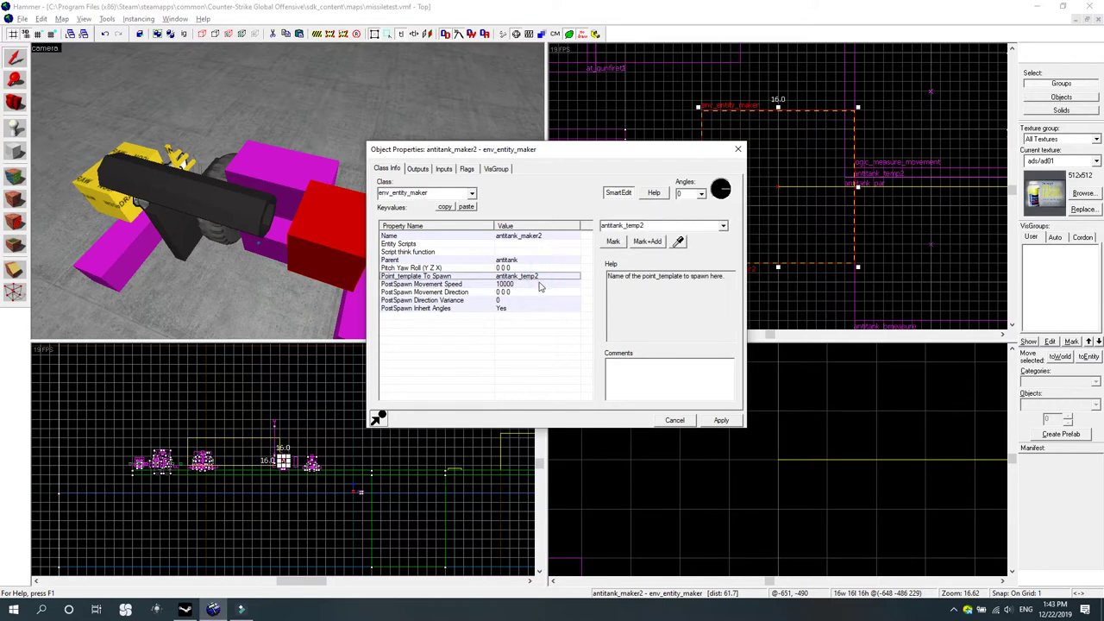
click(541, 284)
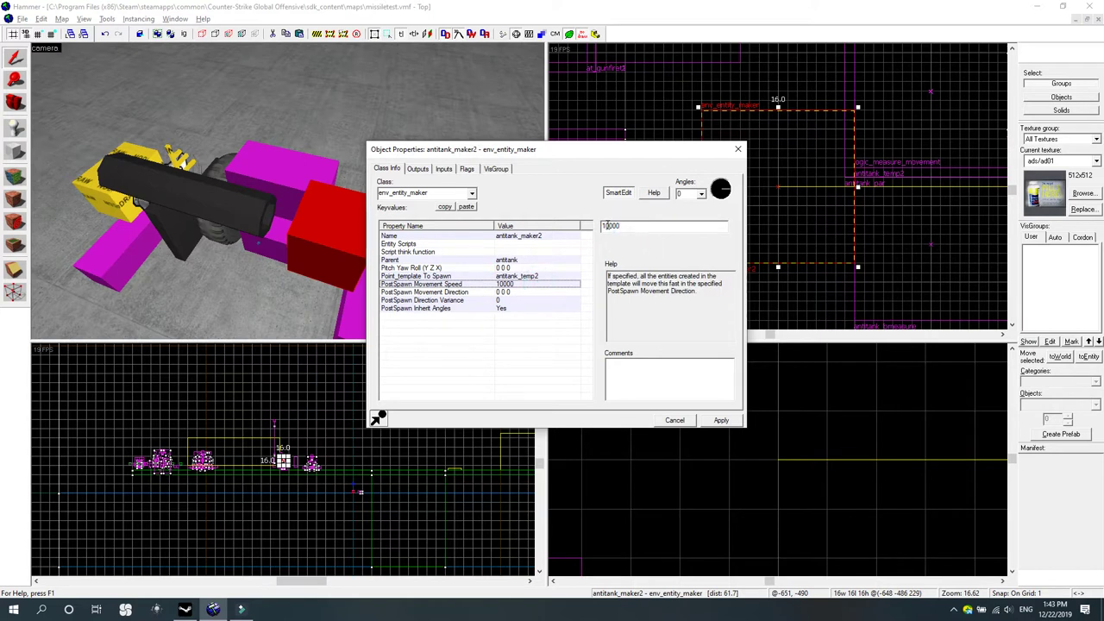
click(541, 277)
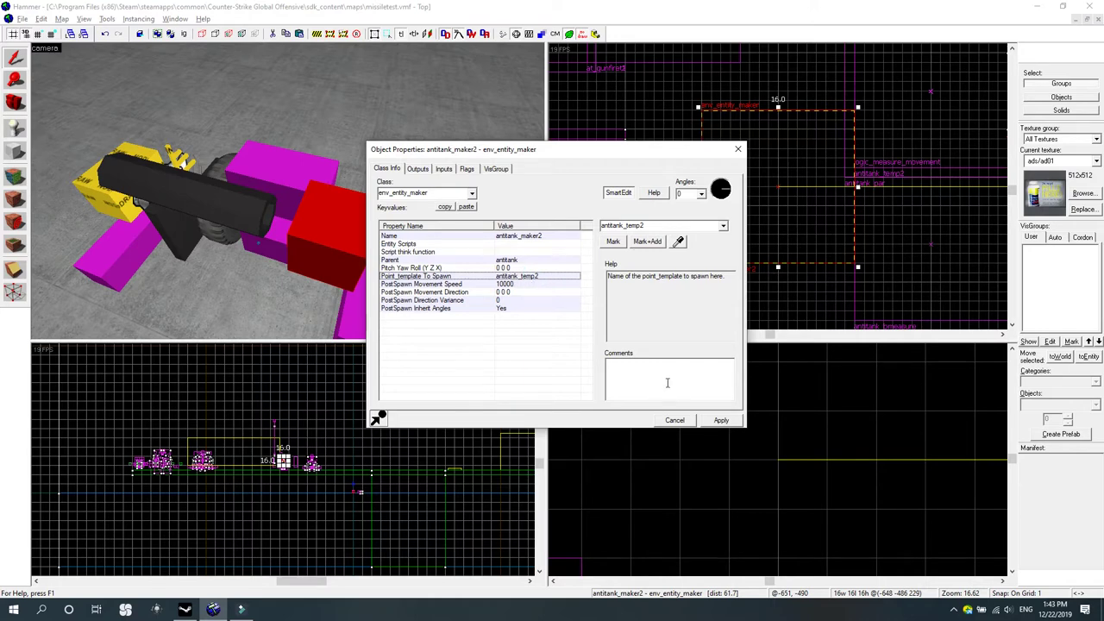
click(613, 242)
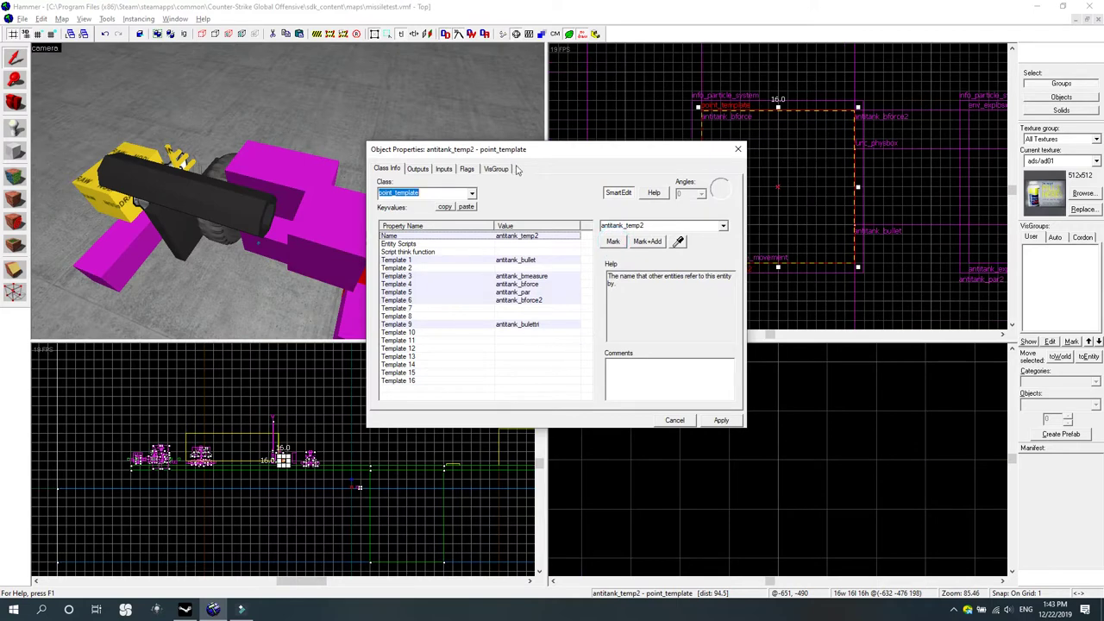
drag(548, 157, 664, 175)
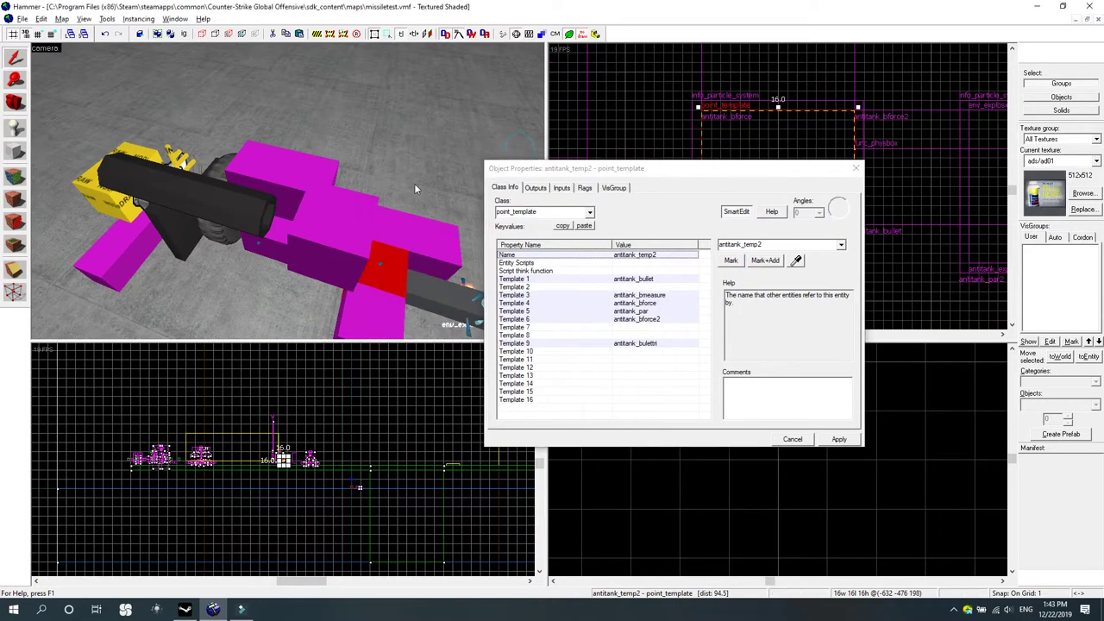
Examine the antitank_temp2 brush in the 3D view and its Template 1 entry, antitank_bullet.
click(15, 103)
key(w)
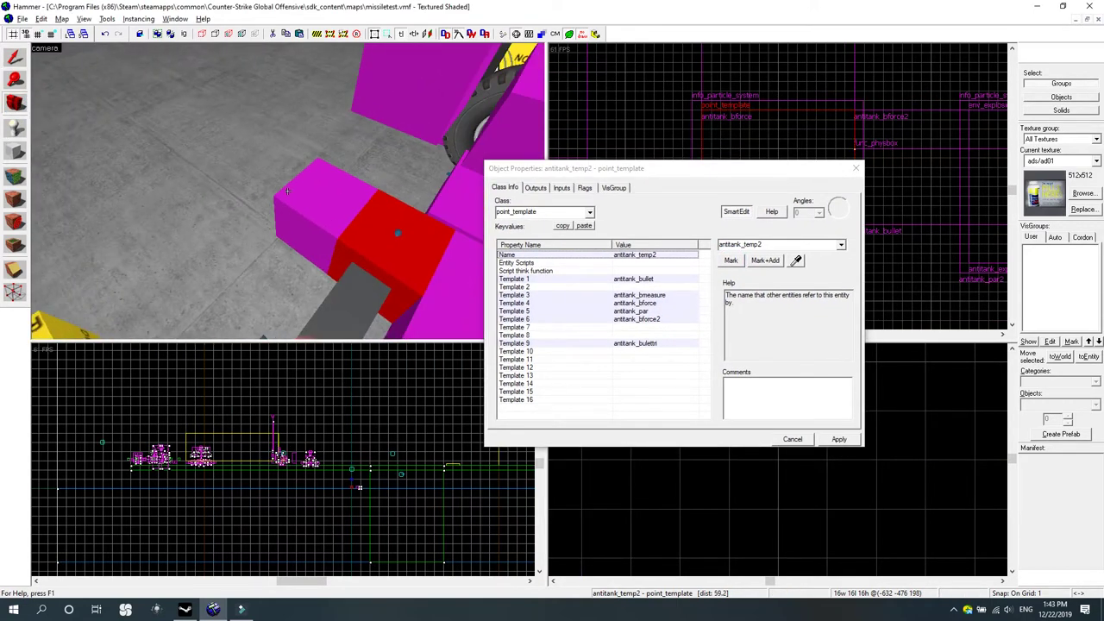
click(299, 182)
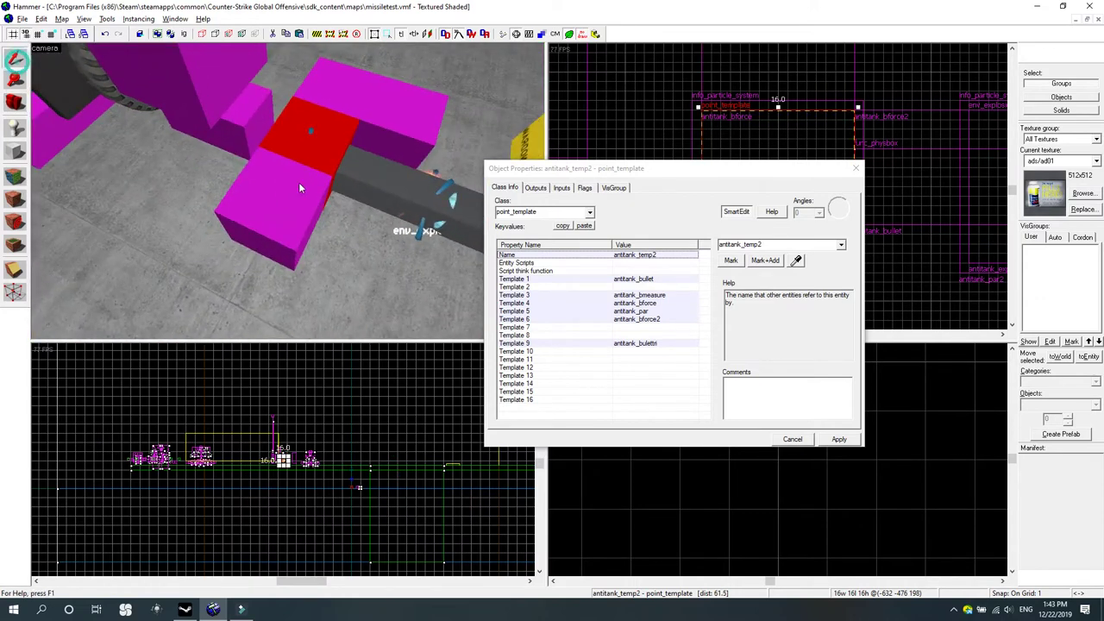
key(d)
key(w)
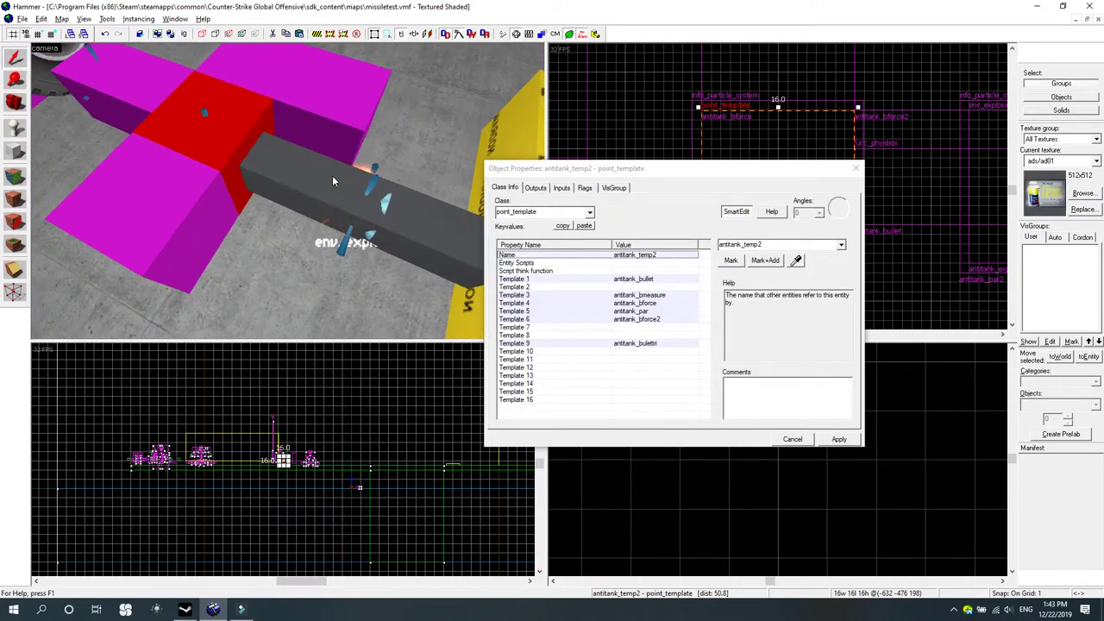
click(657, 279)
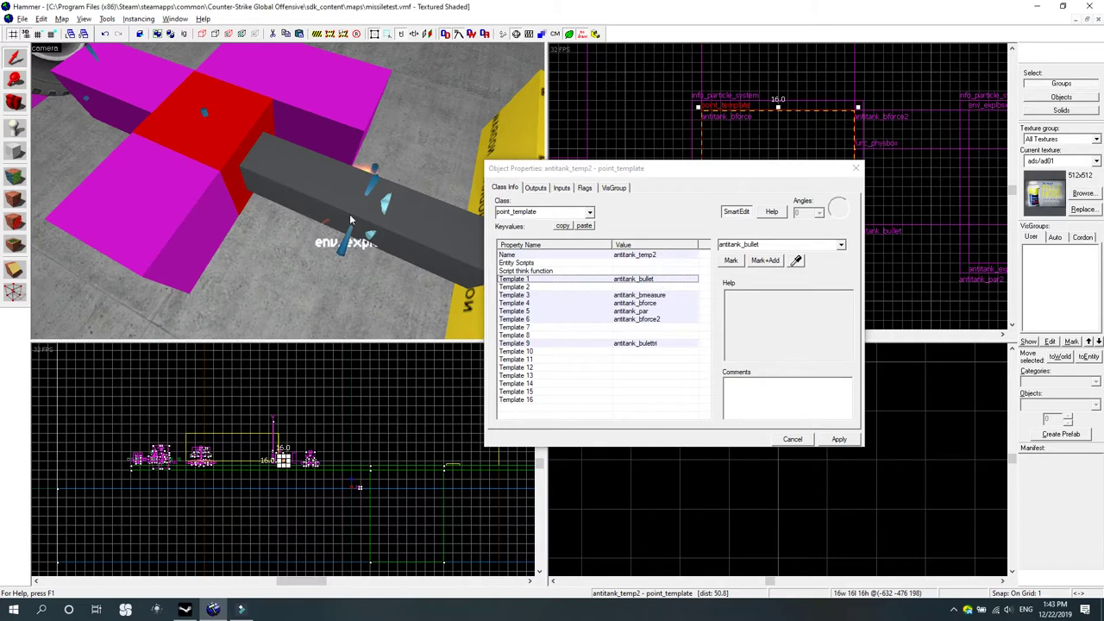
Inspect the bullet brush's func_physbox properties in the 3D view, and return to antitank_temp2.
key(Right)
key(s)
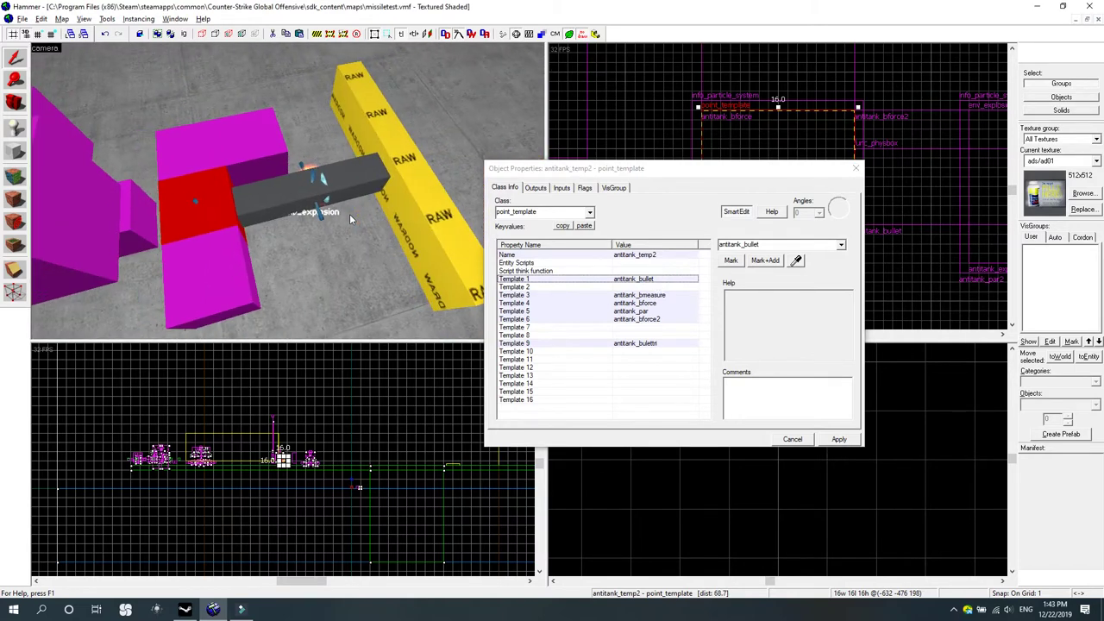
click(283, 199)
click(284, 203)
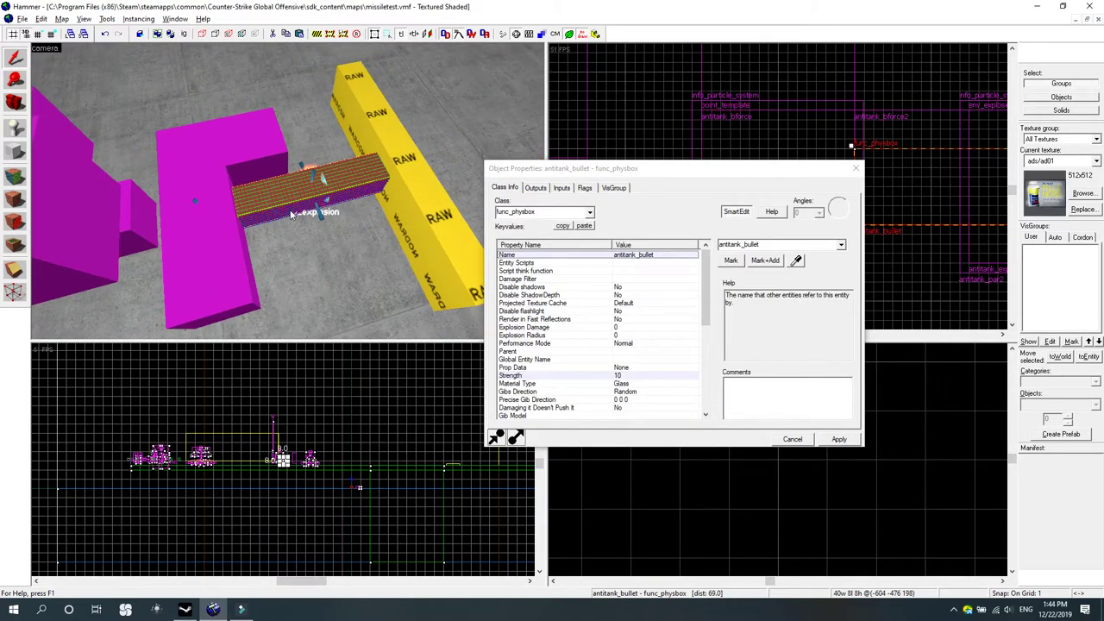
click(212, 200)
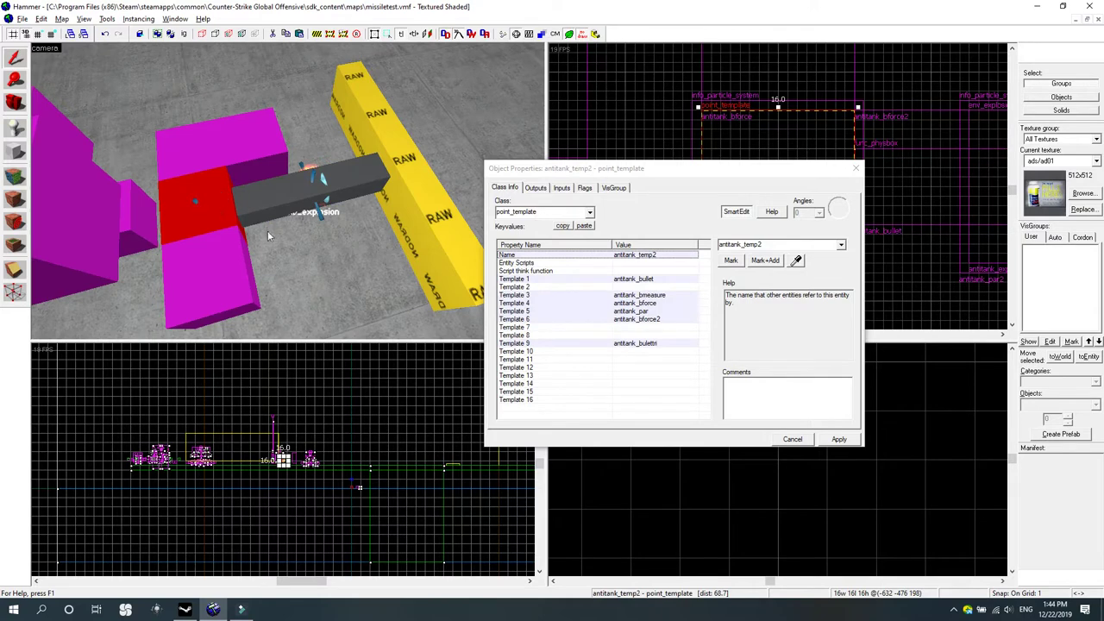
Go from antitank_temp2's Template 3 entry to antitank_bmeasure and examine its Entity to Move property.
key(w)
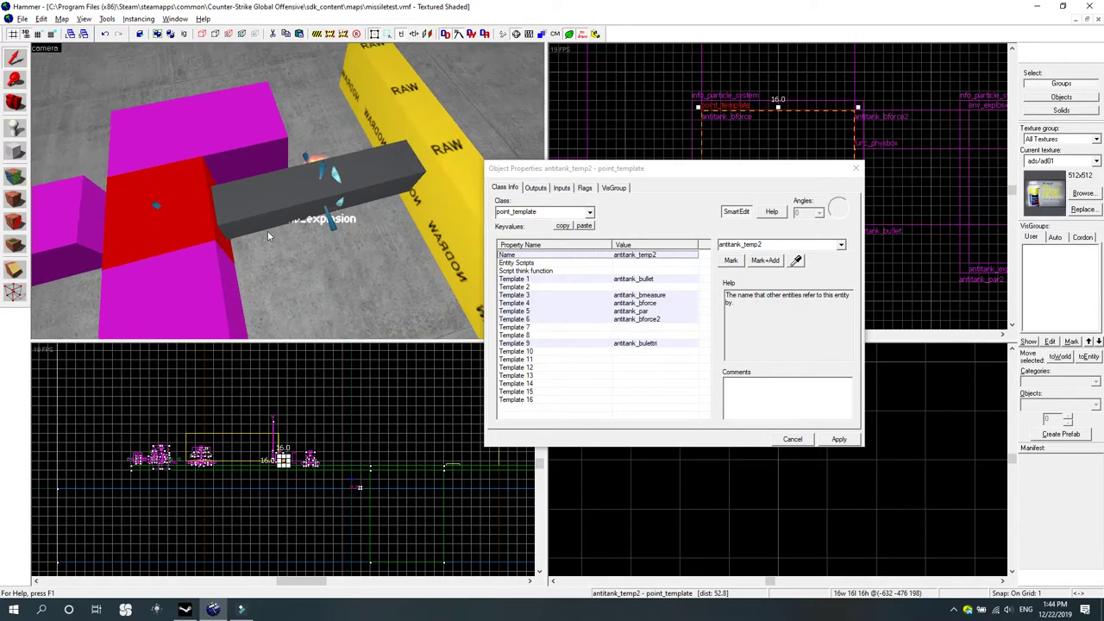
click(654, 297)
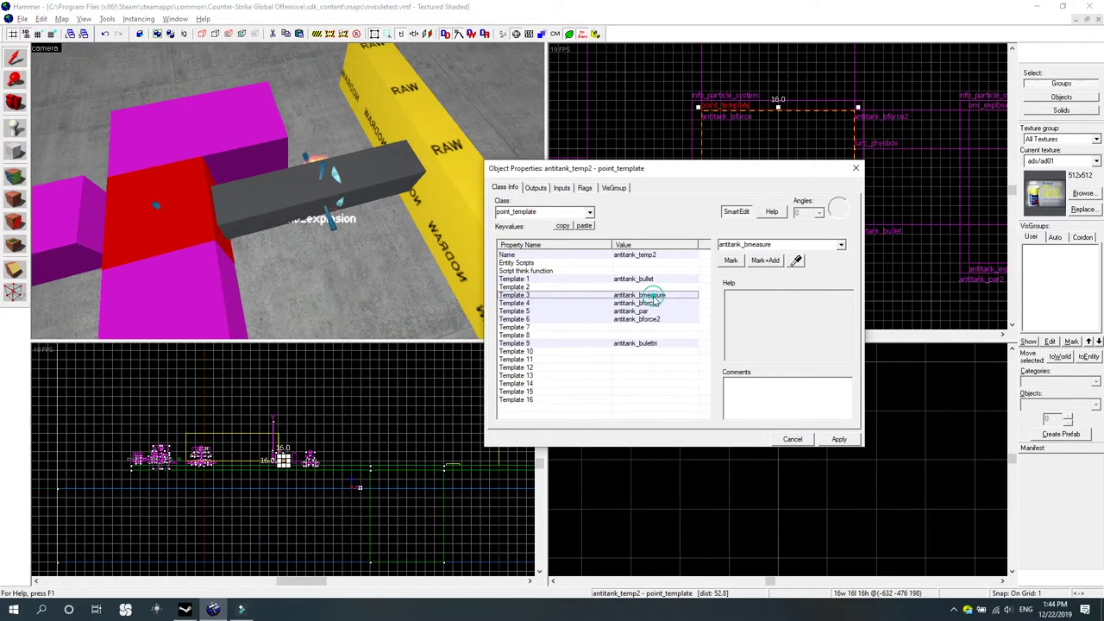
click(764, 260)
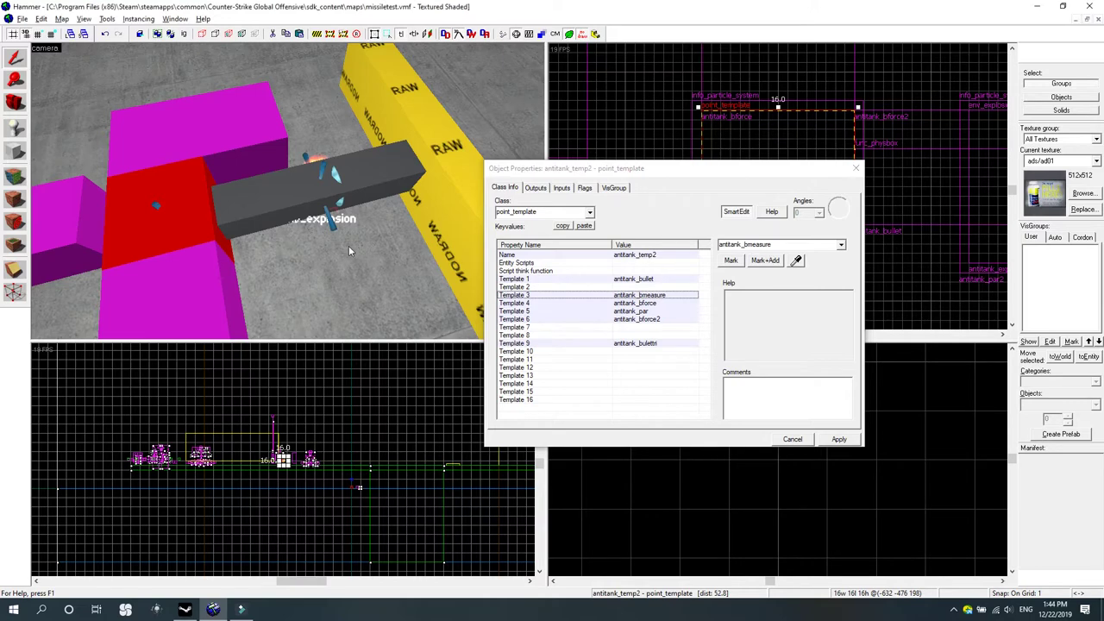
click(731, 261)
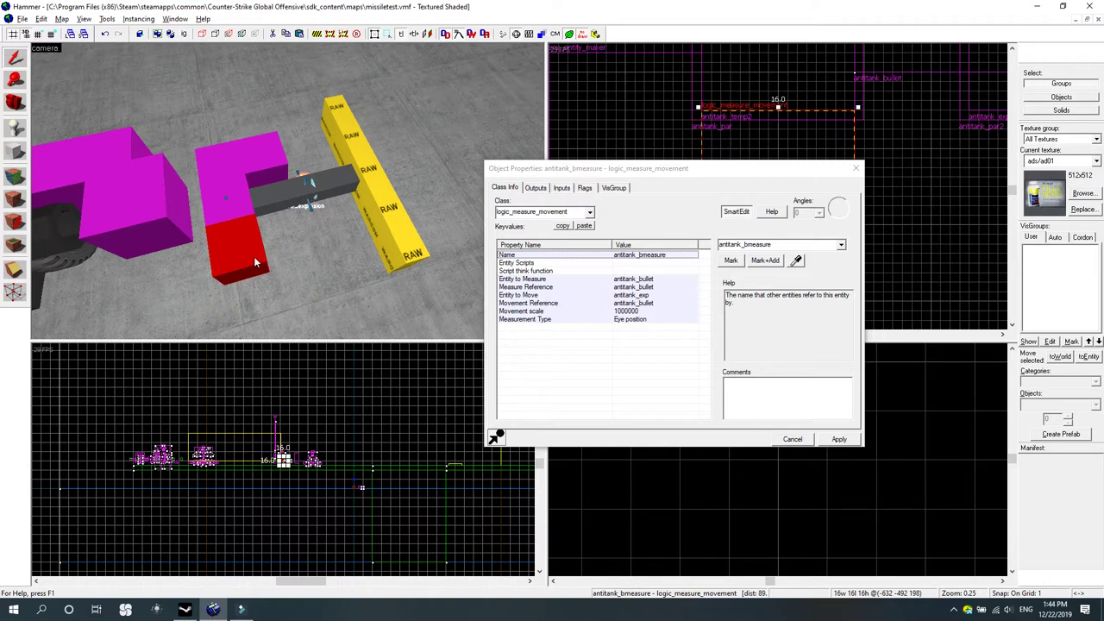
click(659, 296)
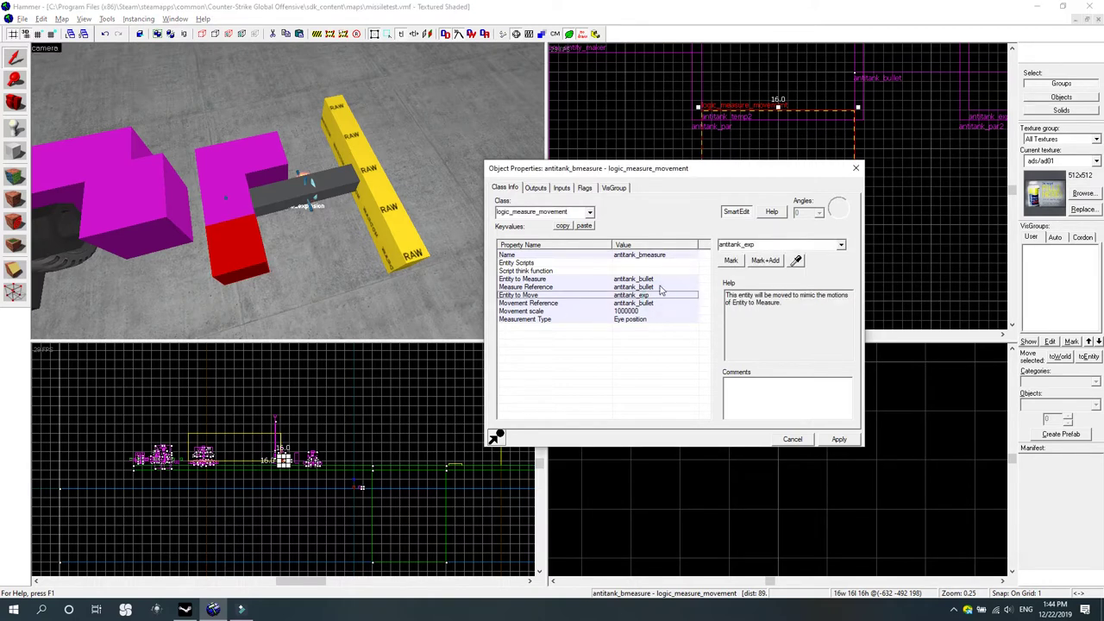
click(416, 276)
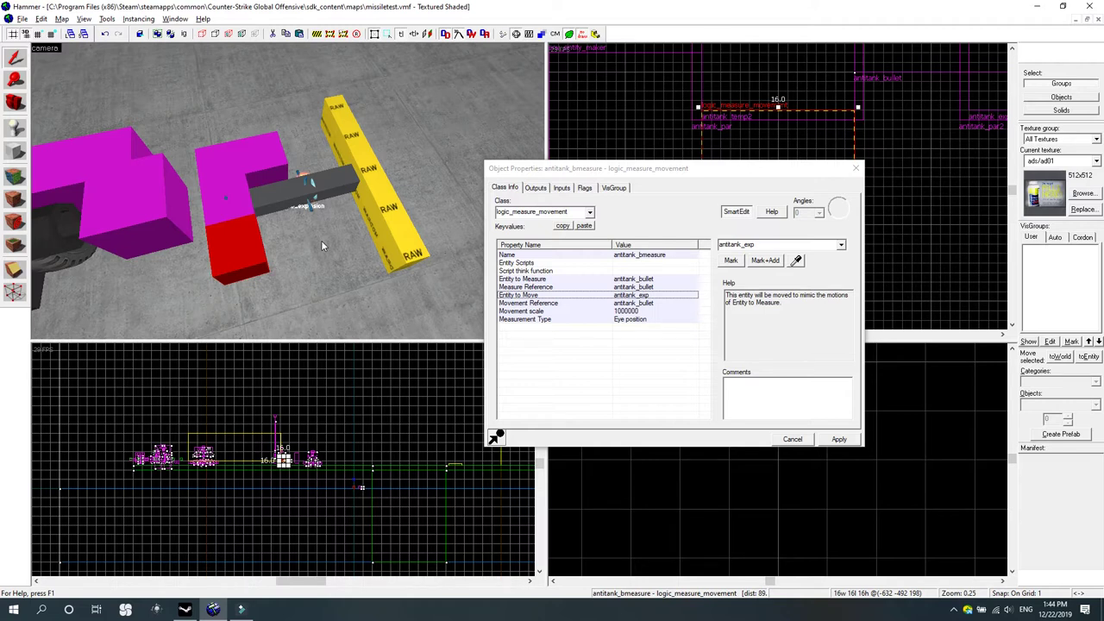
Compare antitank_temp2's template list with antitank_bmeasure's measurement properties by alternating between the two adjoining brushes.
click(241, 206)
scroll(226, 156, up, 5)
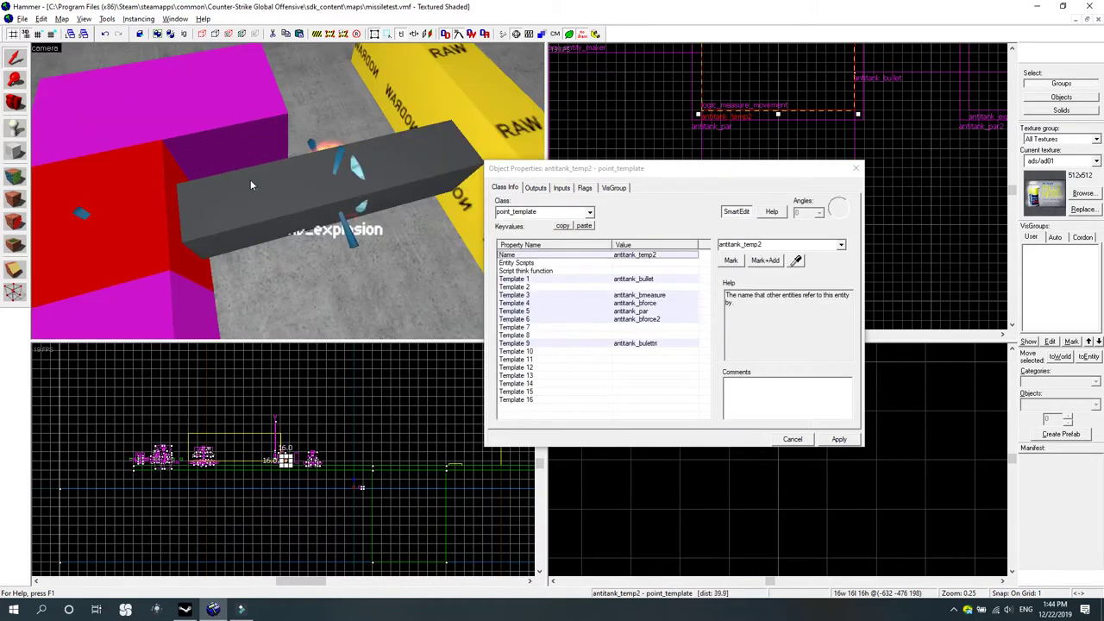
scroll(287, 192, down, 5)
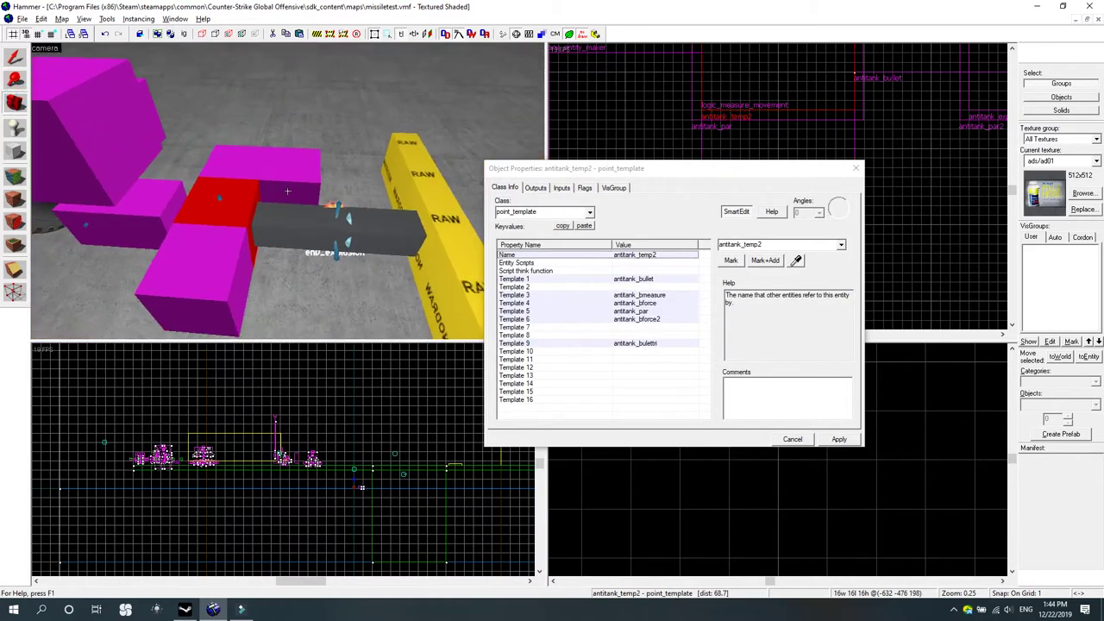
click(266, 232)
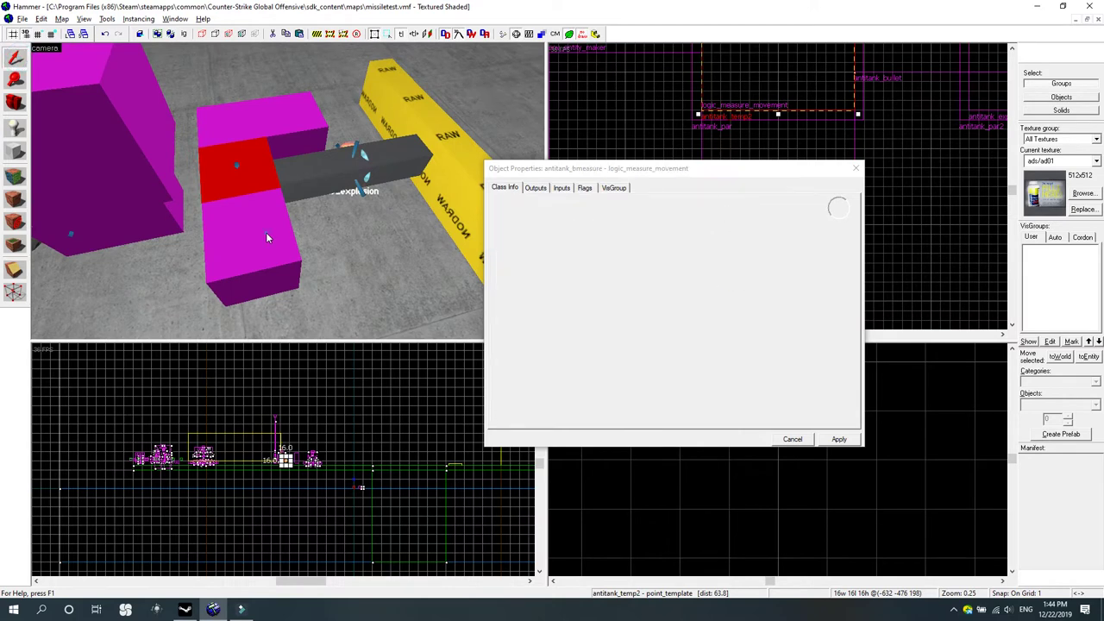
click(262, 176)
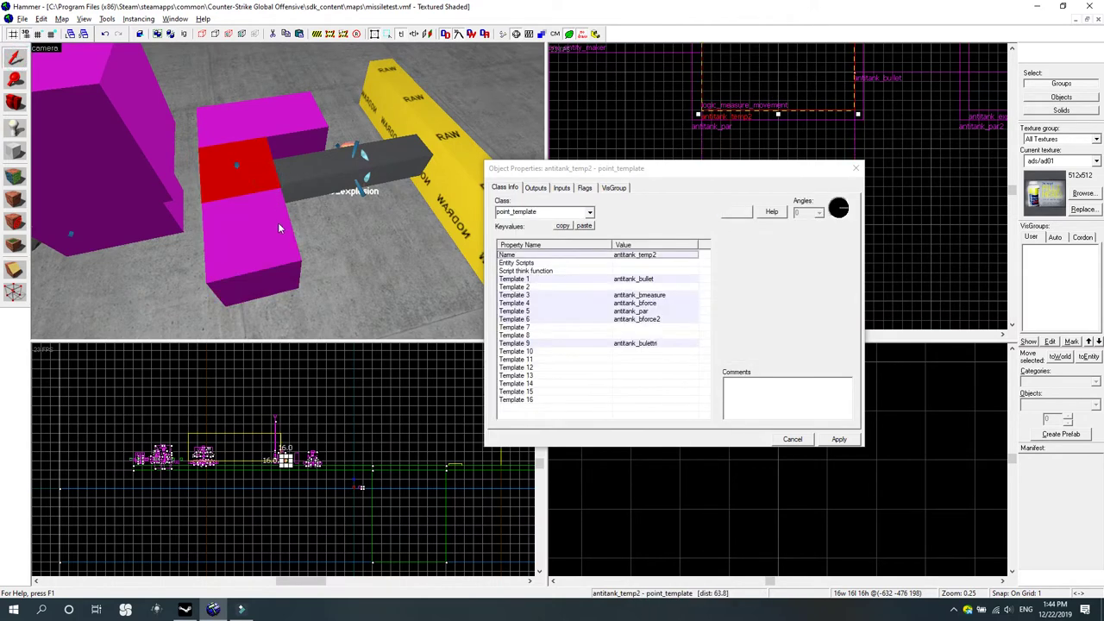
click(262, 227)
click(262, 177)
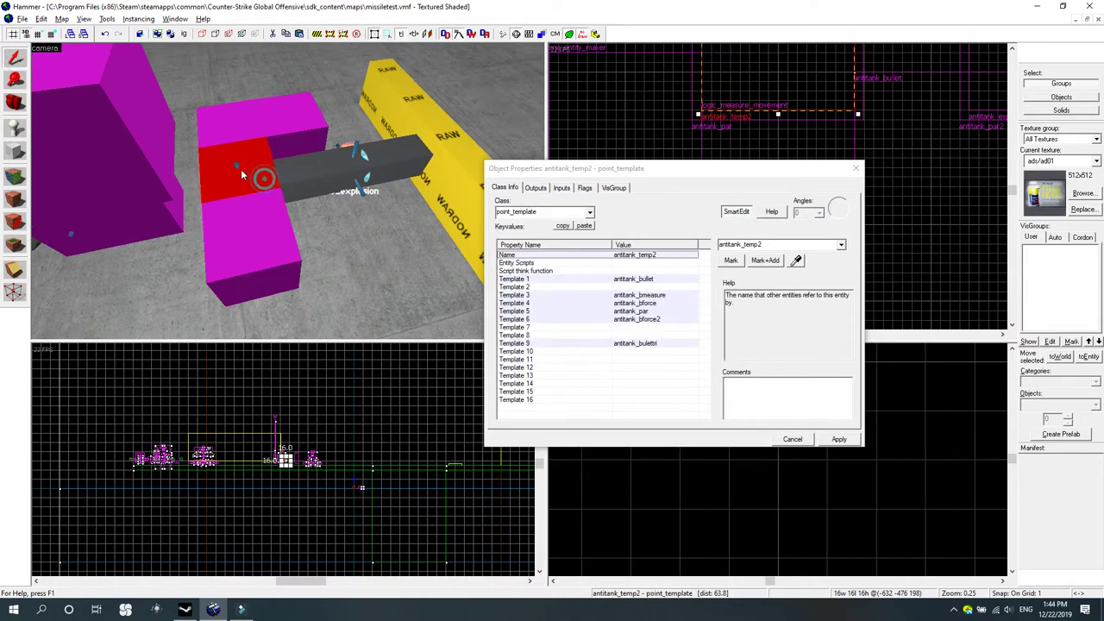
click(262, 226)
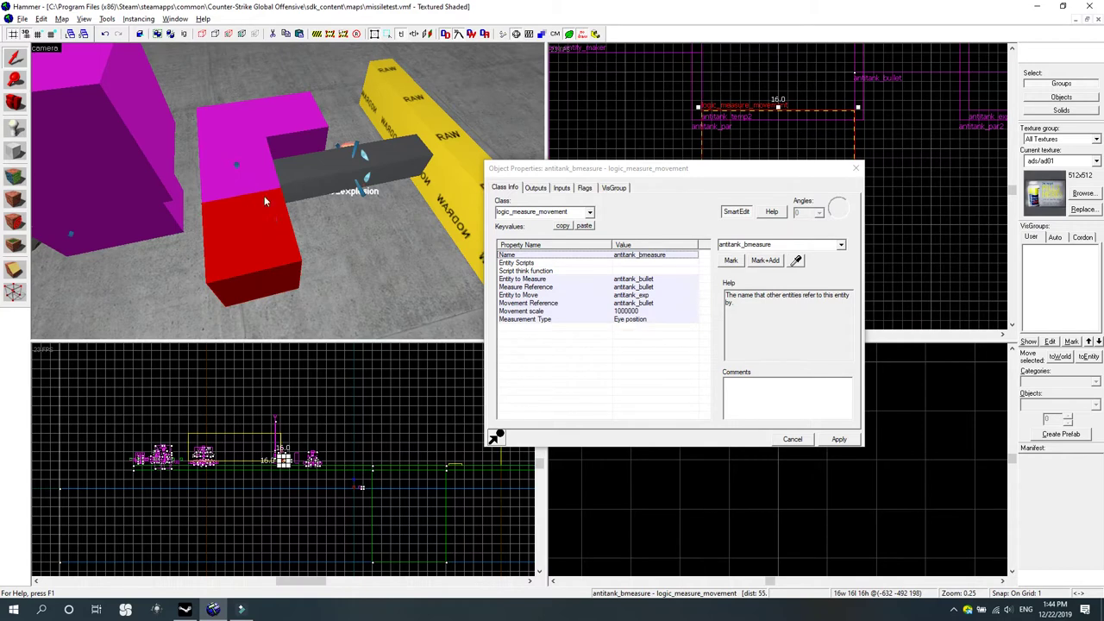
click(238, 178)
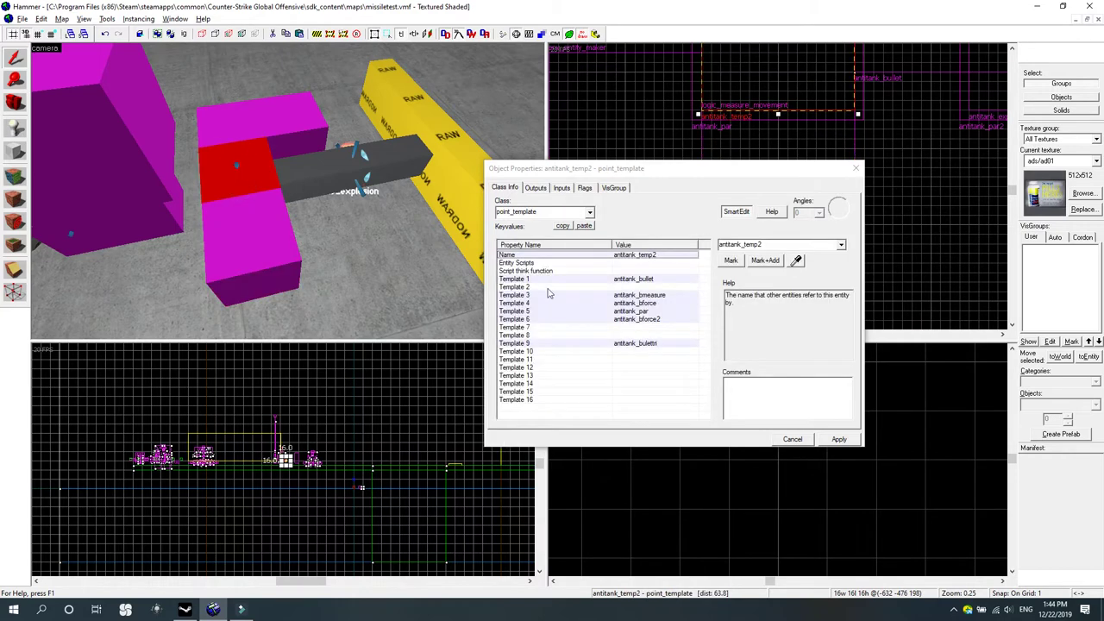
Go from antitank_temp2's Template 4 entry to the antitank_bforce phys_thruster and inspect its Force property.
click(648, 304)
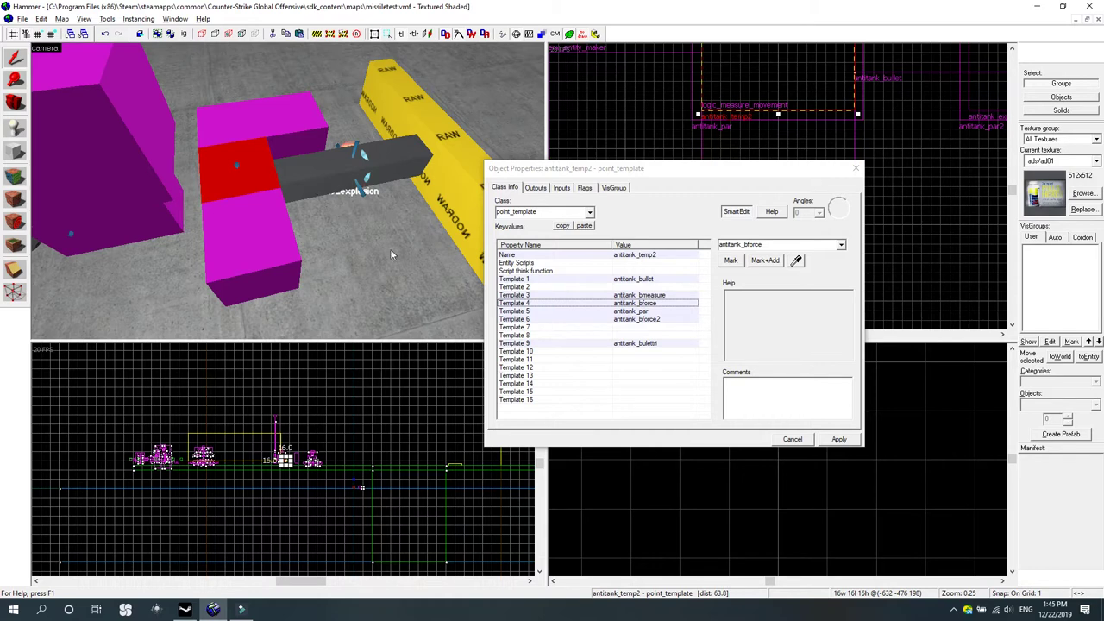
click(230, 127)
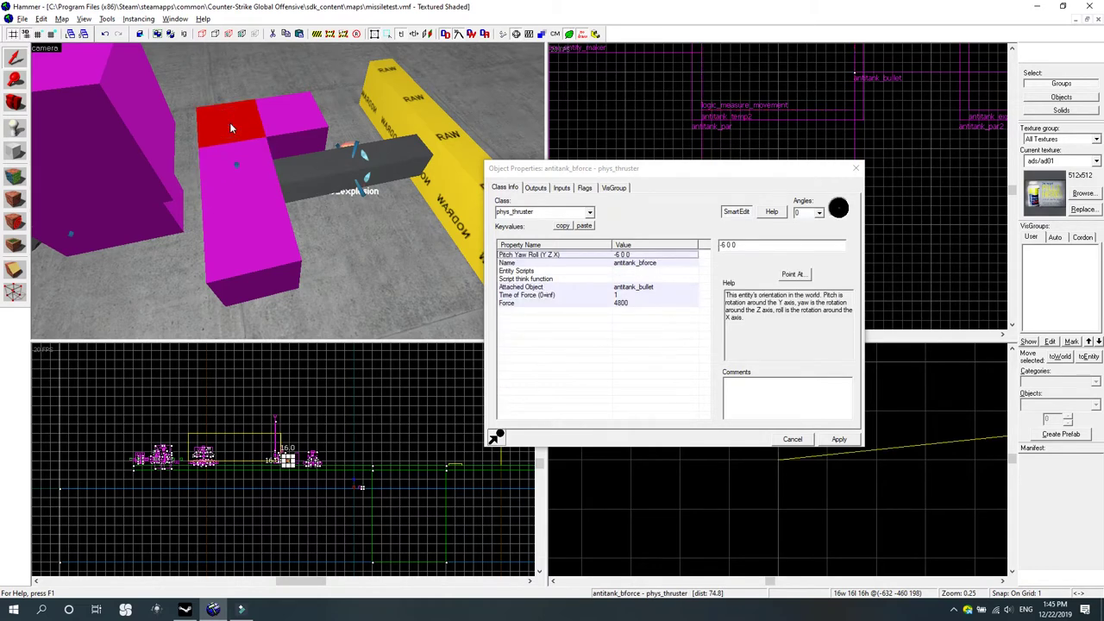
click(645, 302)
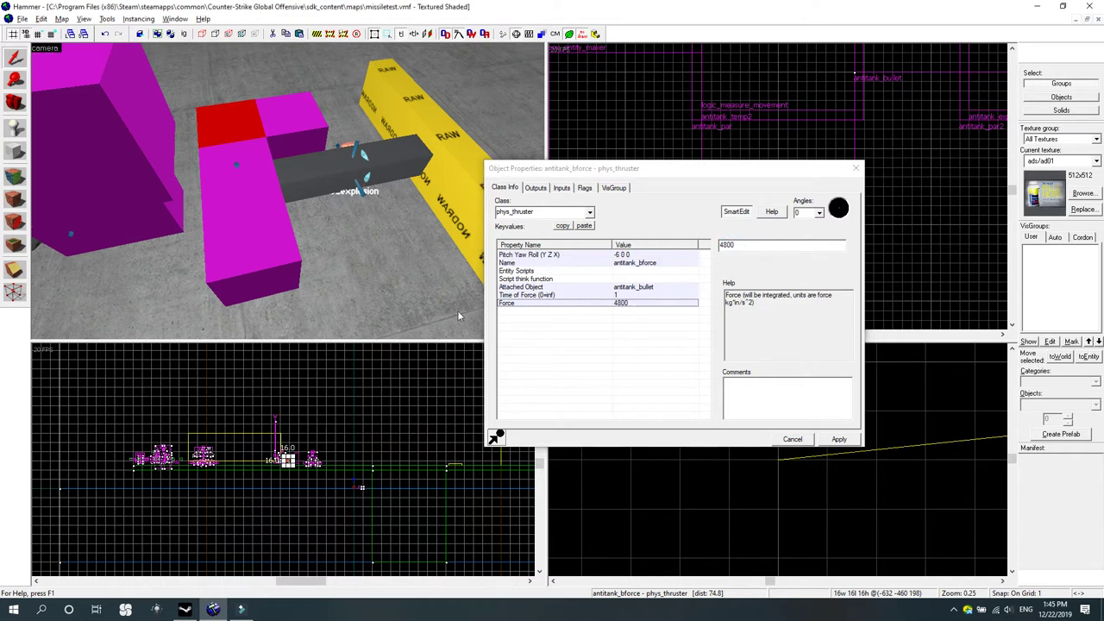
Compare the Time of Force and Force properties of antitank_bforce.
click(617, 292)
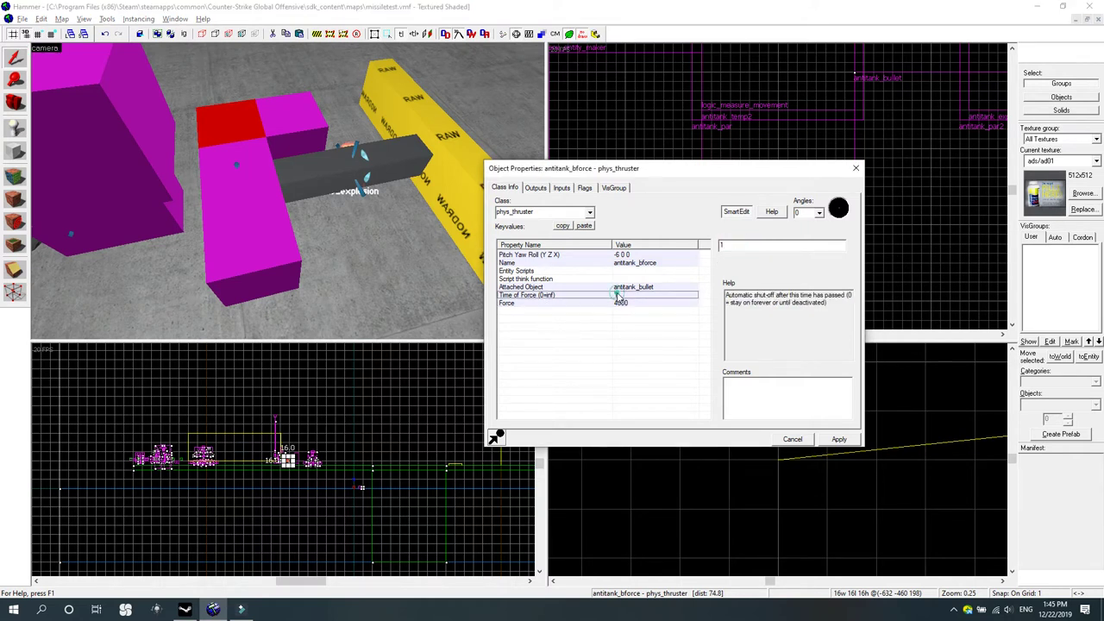
click(635, 307)
click(620, 295)
click(624, 301)
click(622, 295)
click(627, 301)
click(622, 295)
click(626, 302)
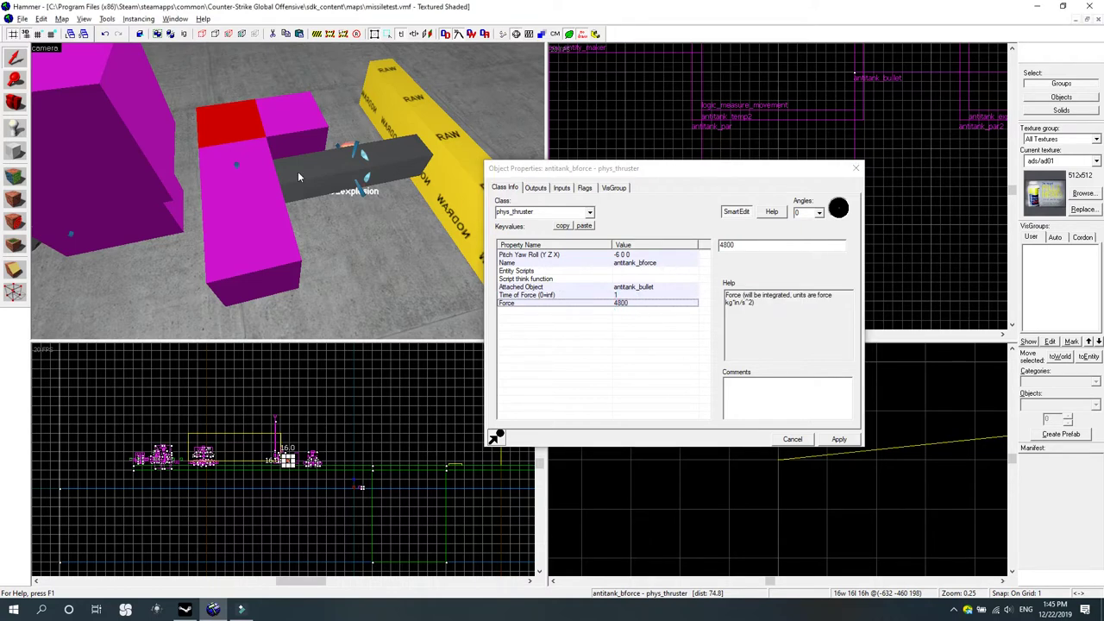
click(629, 296)
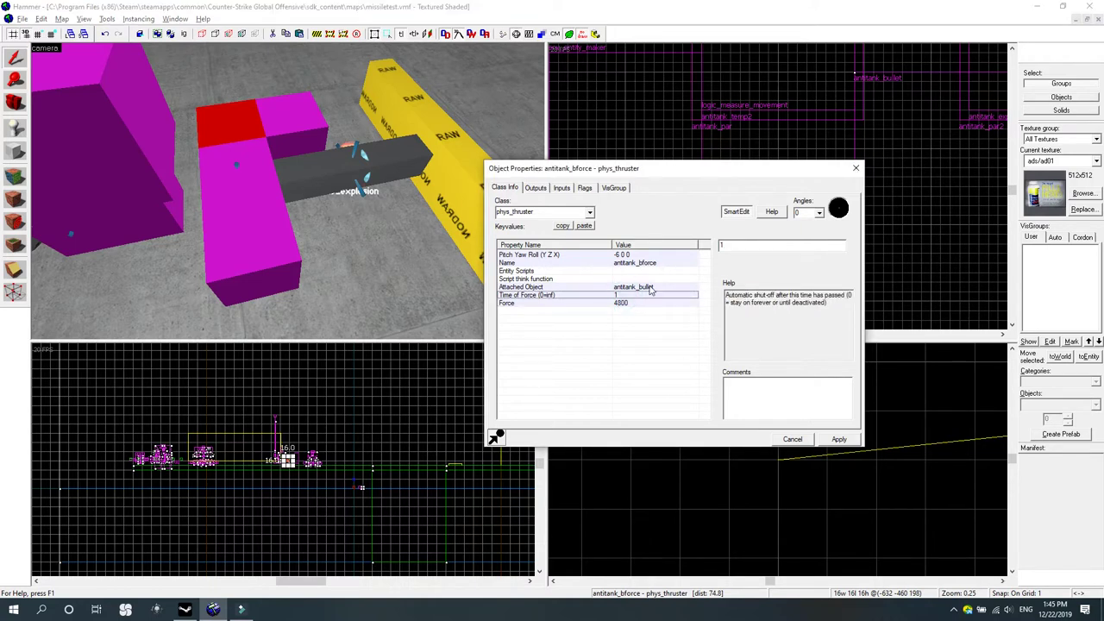
Try a Pitch Yaw Roll of 0 0 0 on antitank_bforce, and restore it to -6 0 0.
click(628, 256)
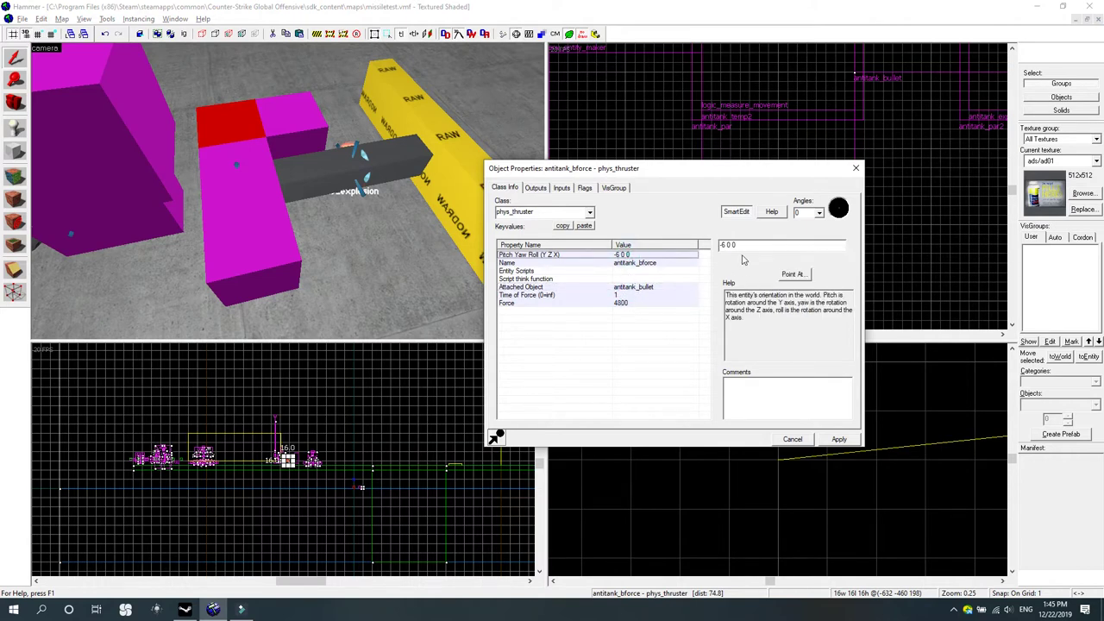
drag(741, 246, 723, 246)
text(0 0 0)
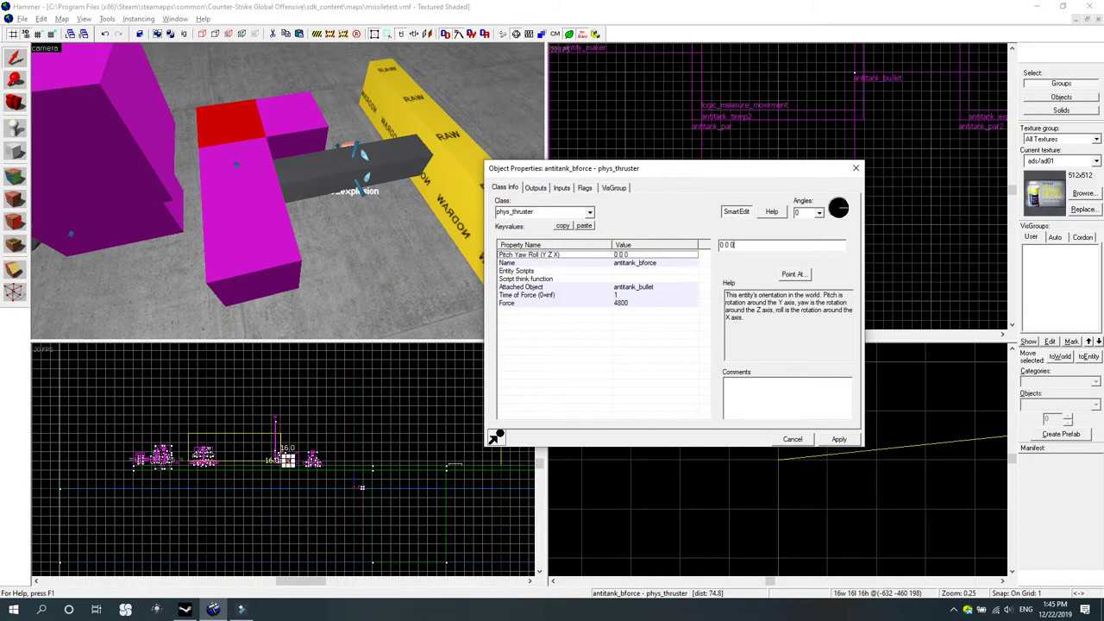
click(722, 246)
key(BackSpace)
text(-0)
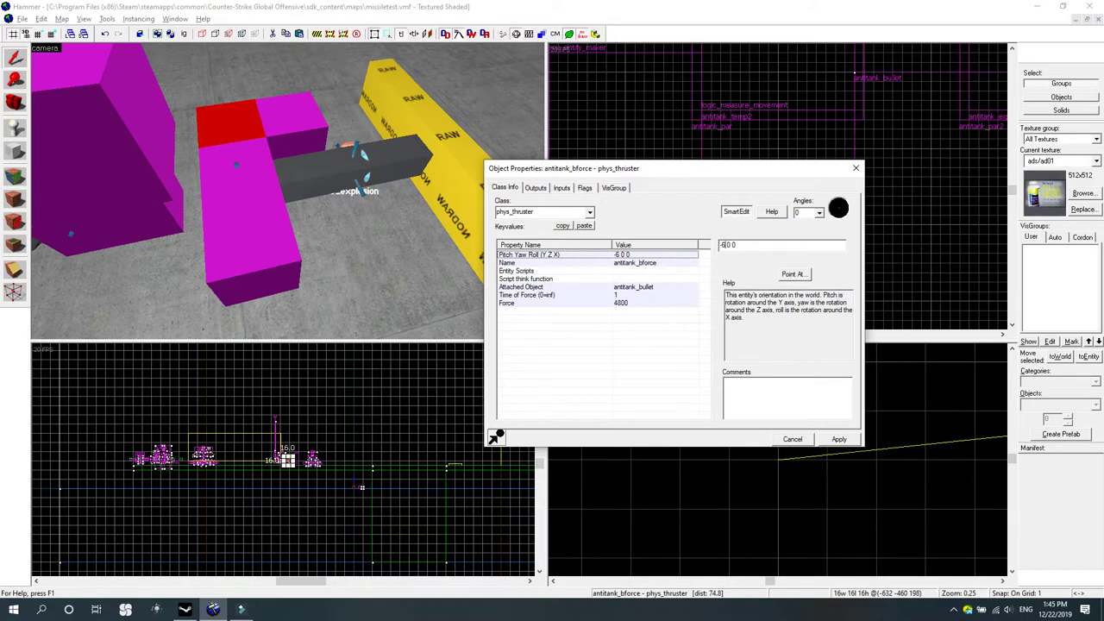
Review antitank_bforce's Pitch Yaw Roll, Name, Entity Scripts, Time of Force and Force properties.
click(735, 245)
click(734, 247)
click(740, 248)
click(655, 263)
click(625, 263)
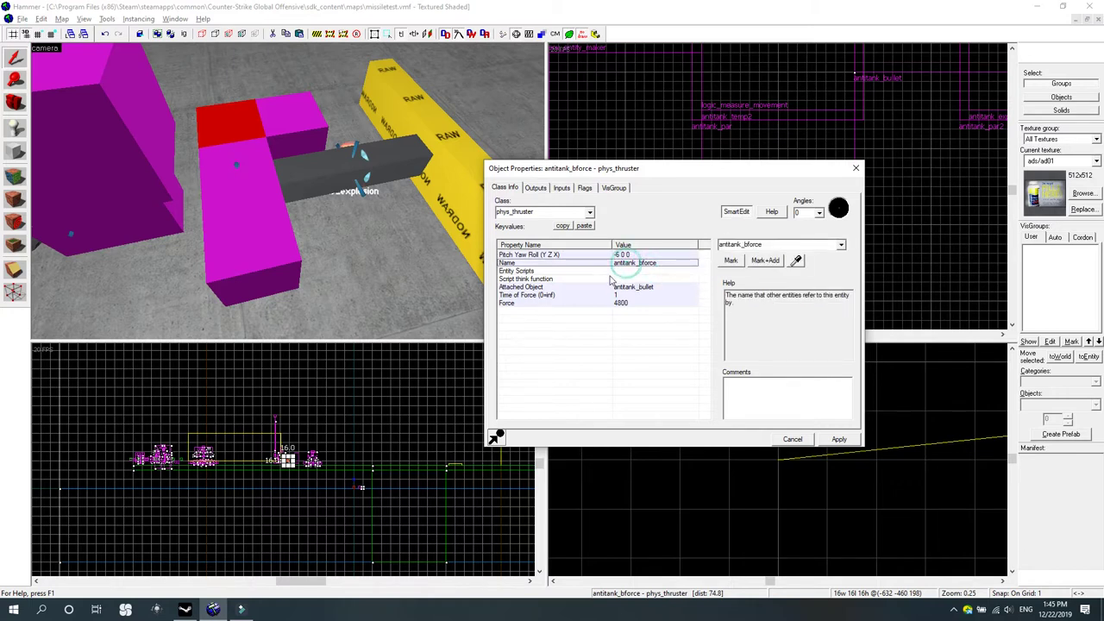
click(616, 302)
click(638, 263)
click(626, 255)
click(624, 263)
click(614, 272)
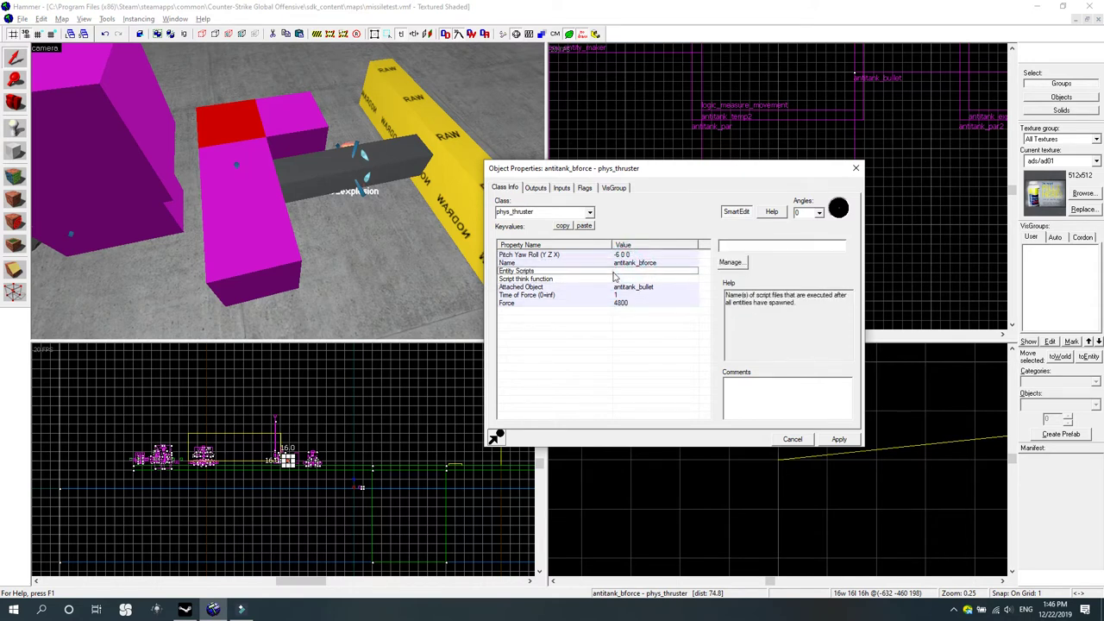
click(637, 295)
click(638, 303)
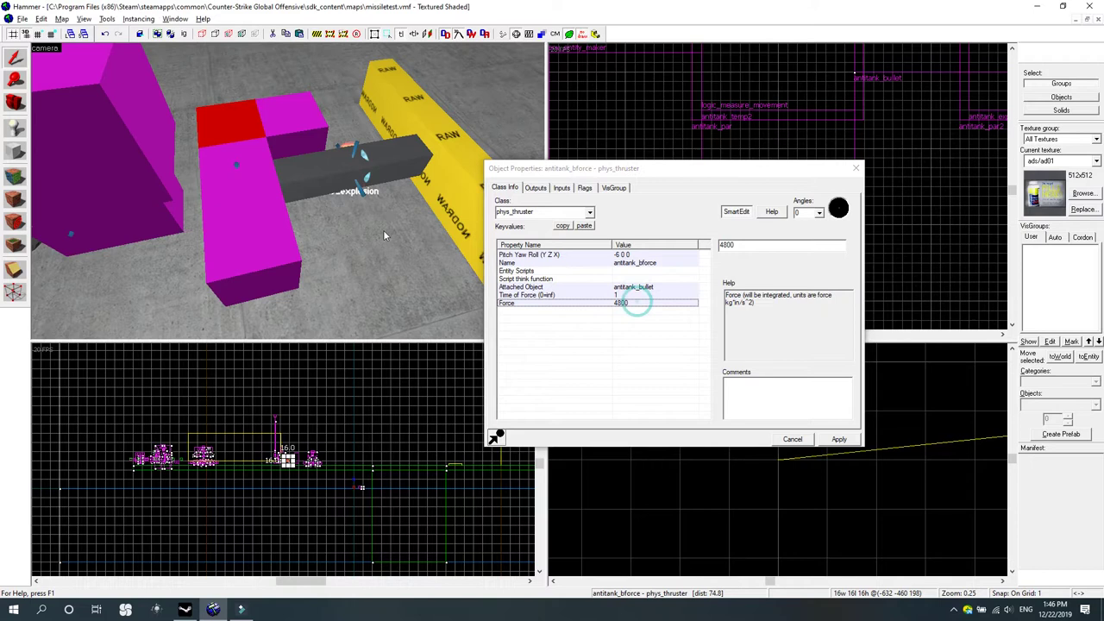
Show the flags of antitank_bforce, and enable Ignore Pos and disable it again.
click(585, 188)
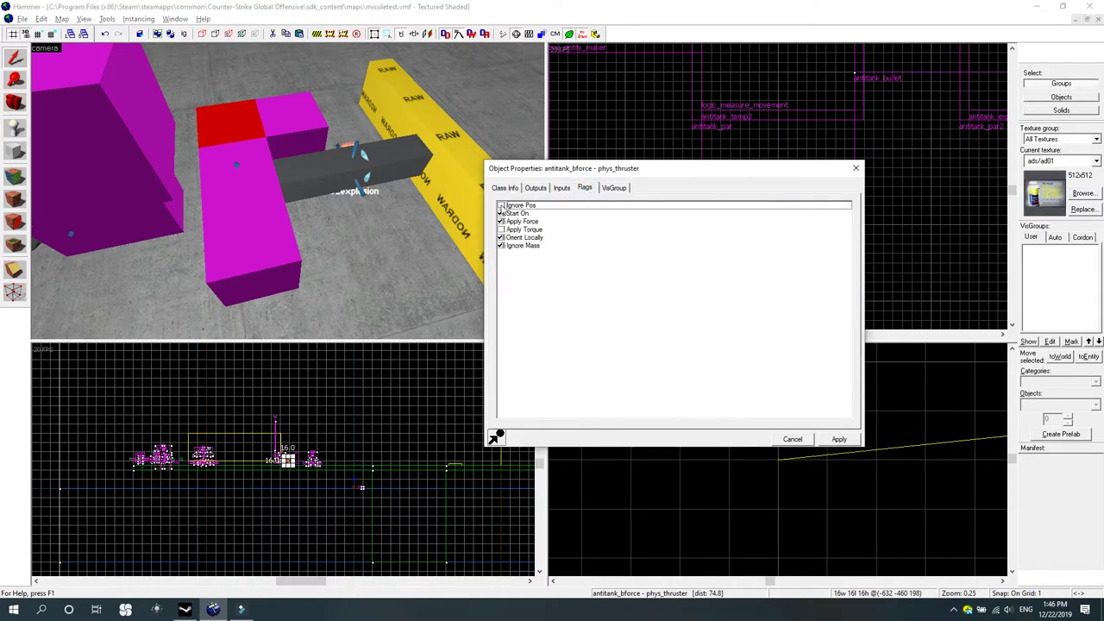
click(501, 206)
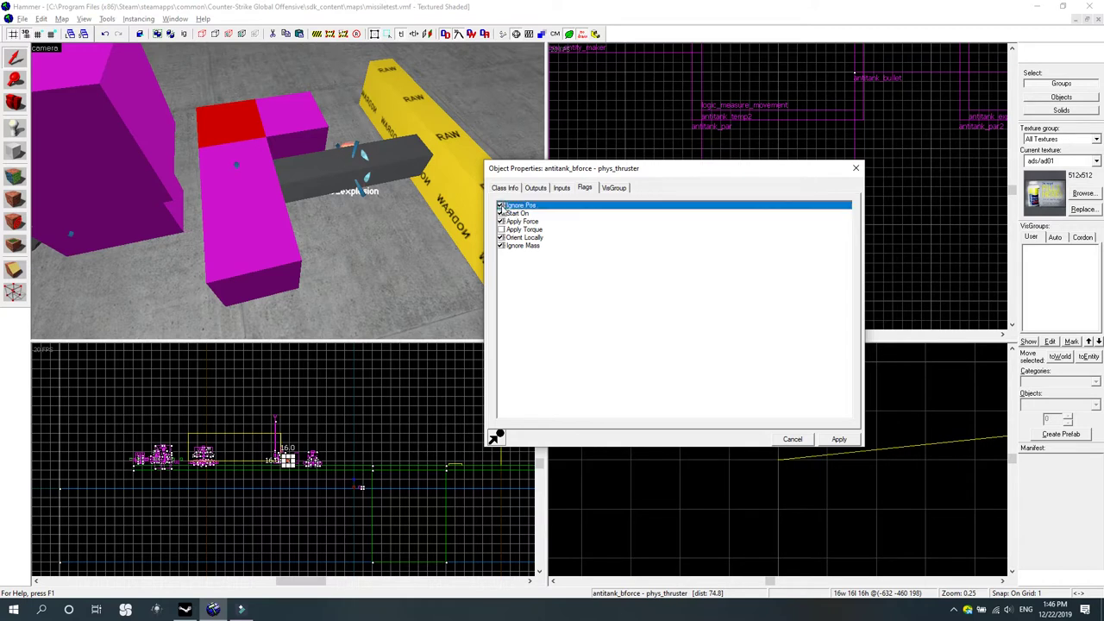
click(501, 205)
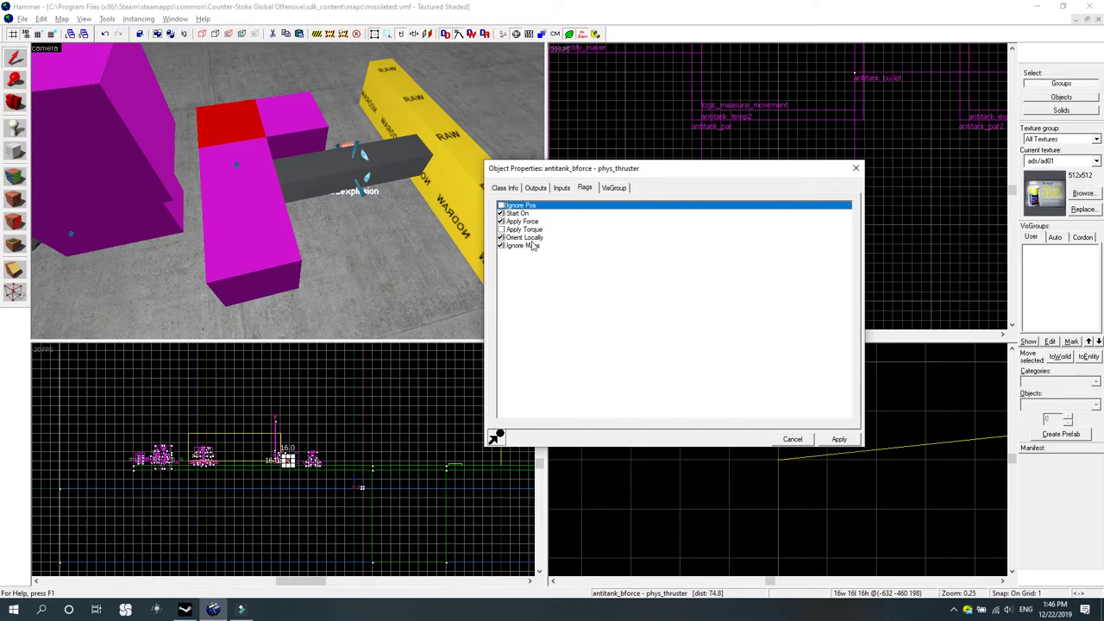
Review the flags and class properties of antitank_bforce, and close its properties.
click(341, 186)
scroll(341, 186, down, 5)
scroll(341, 185, up, 3)
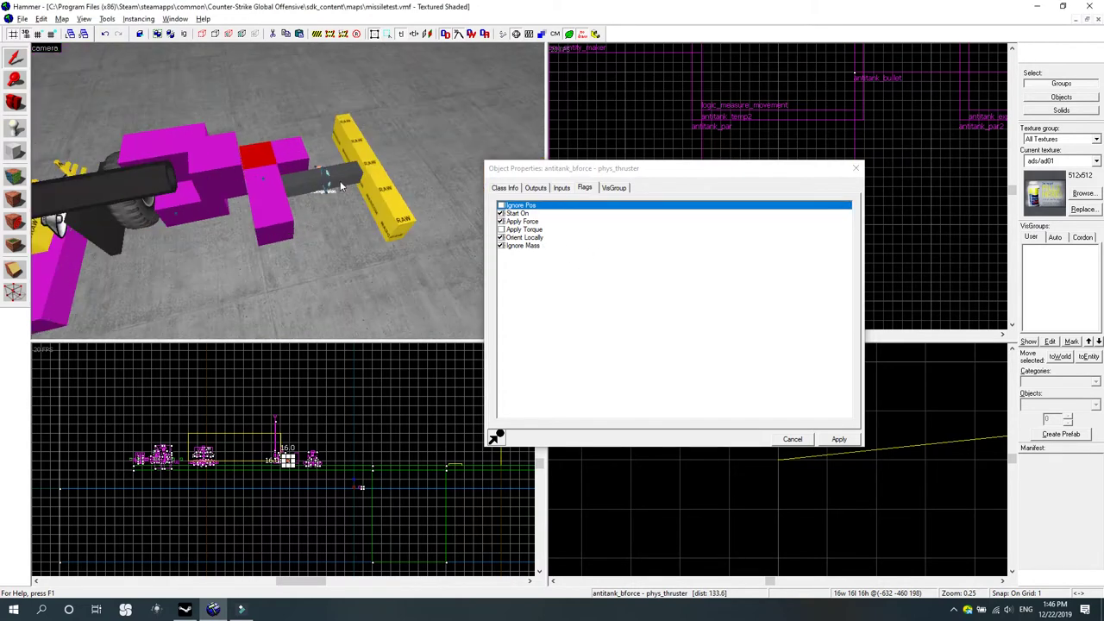
scroll(341, 185, up, 2)
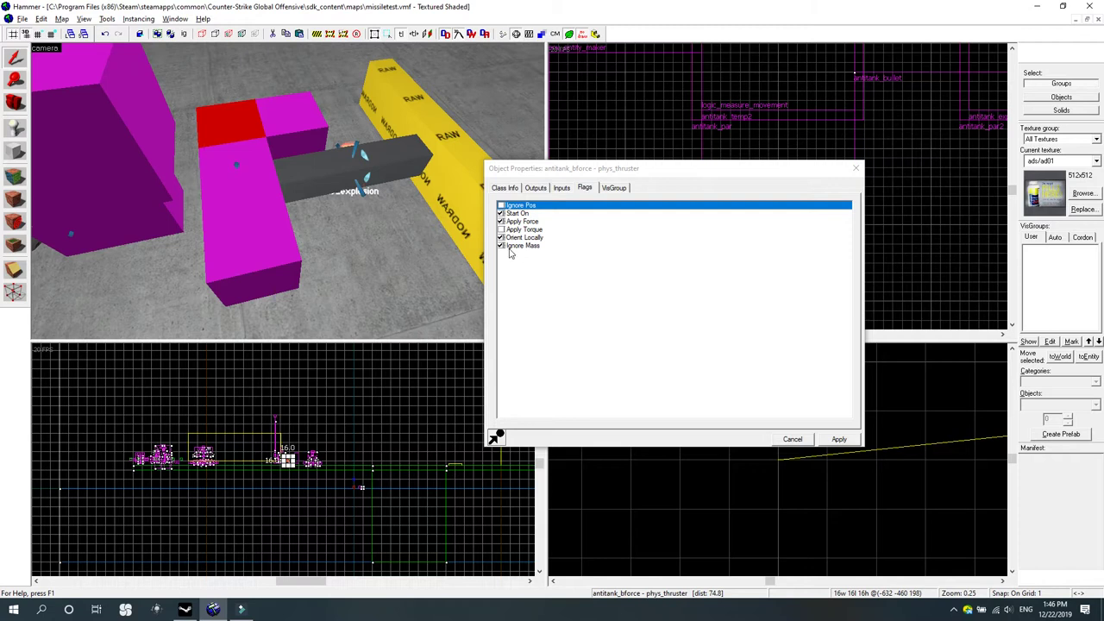
click(507, 189)
click(352, 188)
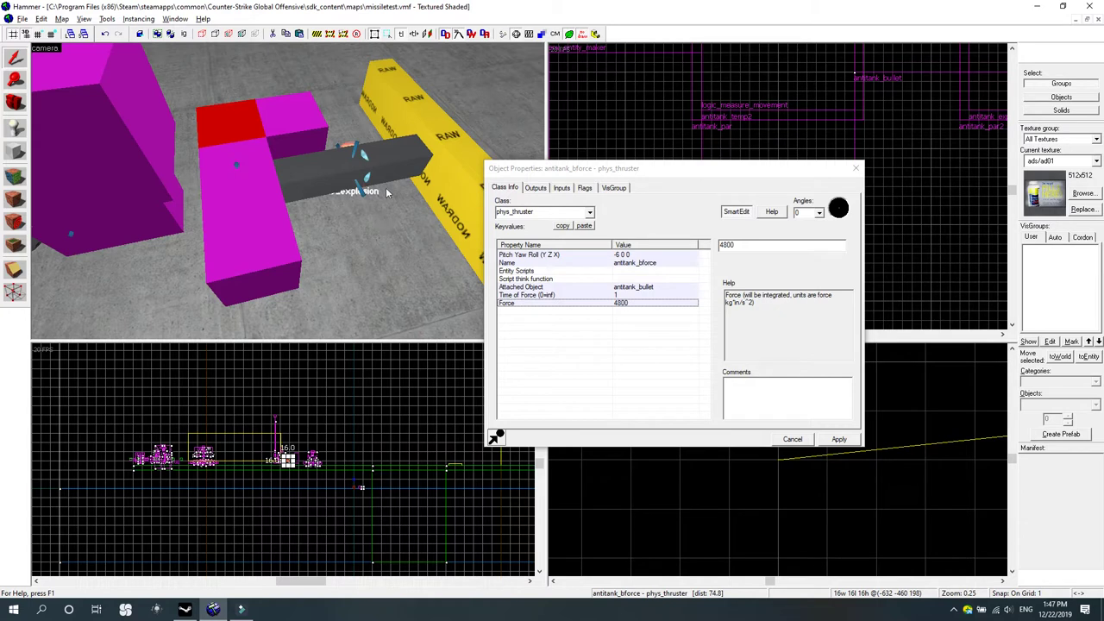
click(585, 188)
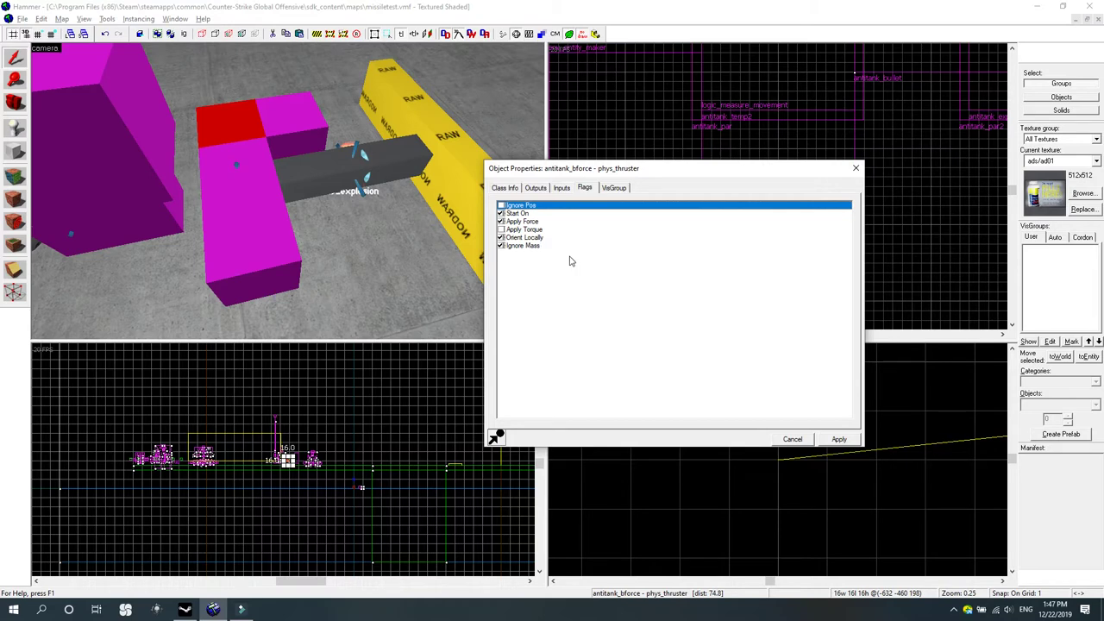
click(856, 168)
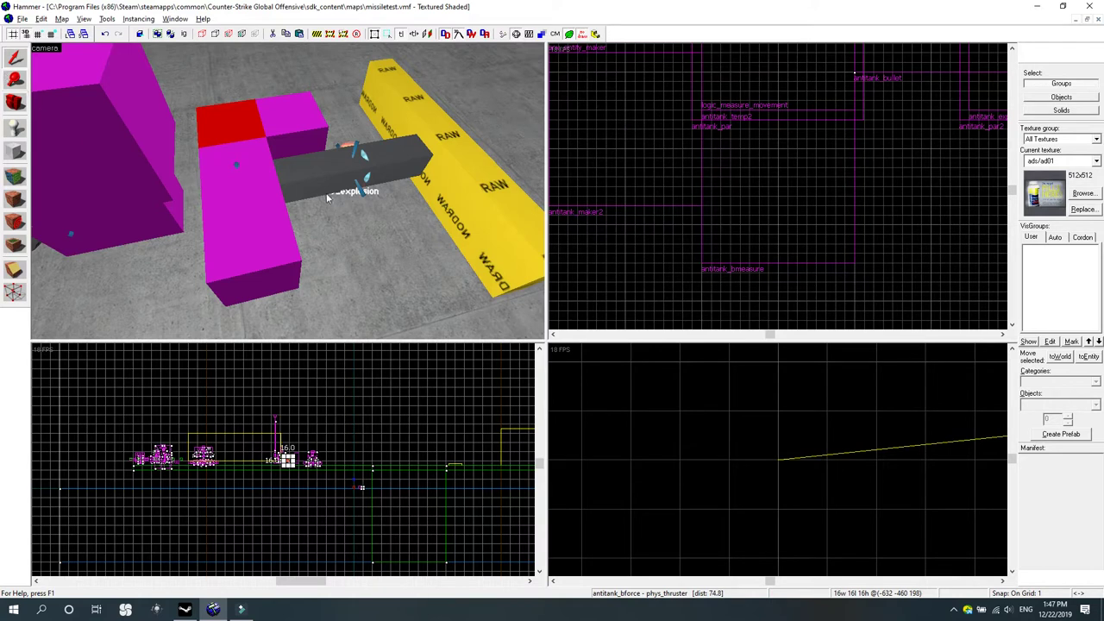
Select antitank_bullet and examine its placement between the gun and the trigger in the camera and top views.
click(325, 189)
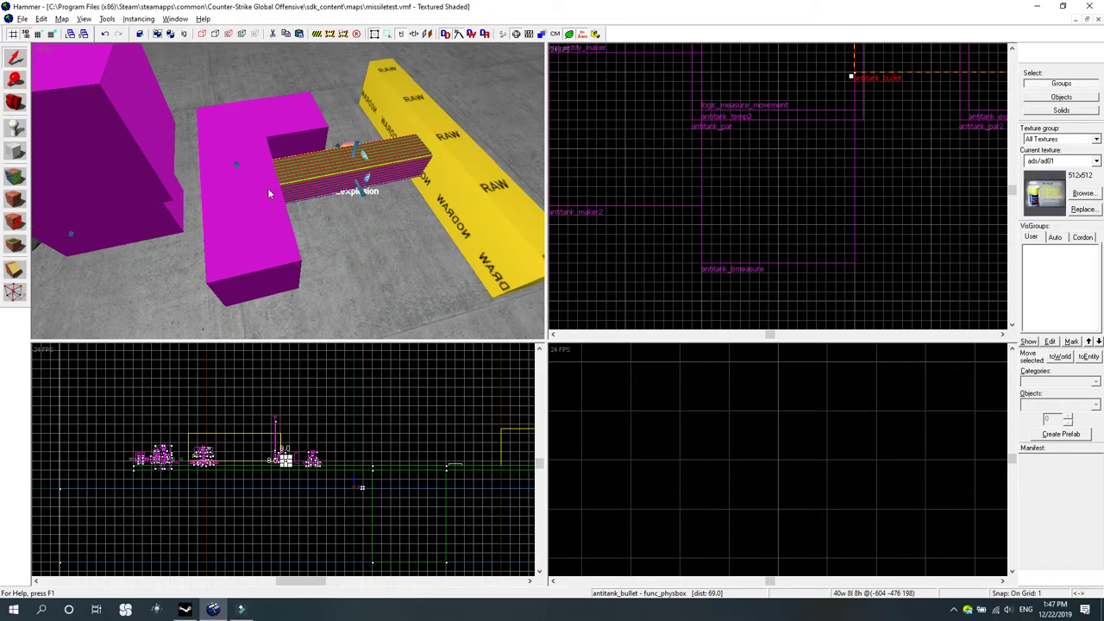
scroll(250, 194, down, 5)
scroll(263, 191, up, 5)
scroll(287, 194, down, 3)
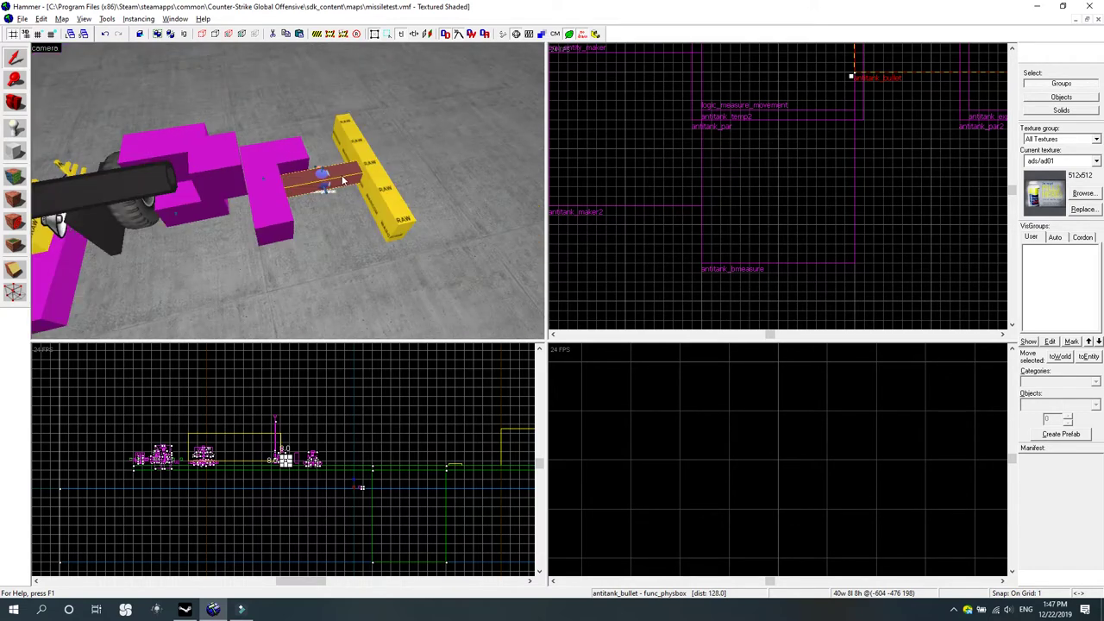
scroll(268, 193, down, 2)
scroll(277, 170, up, 3)
scroll(351, 162, down, 1)
scroll(353, 143, down, 2)
scroll(368, 136, up, 2)
scroll(722, 161, down, 4)
scroll(813, 102, up, 4)
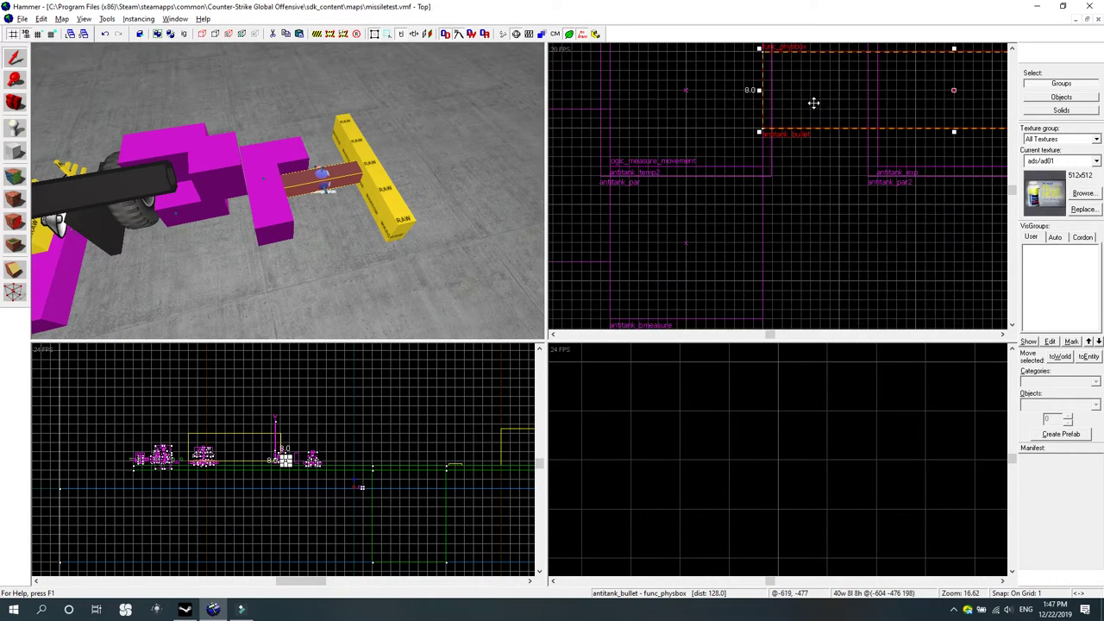
Try rotating antitank_bullet to a diagonal in the top view, and undo the rotation.
click(813, 102)
drag(758, 48, 796, 170)
scroll(352, 159, down, 2)
scroll(397, 131, up, 2)
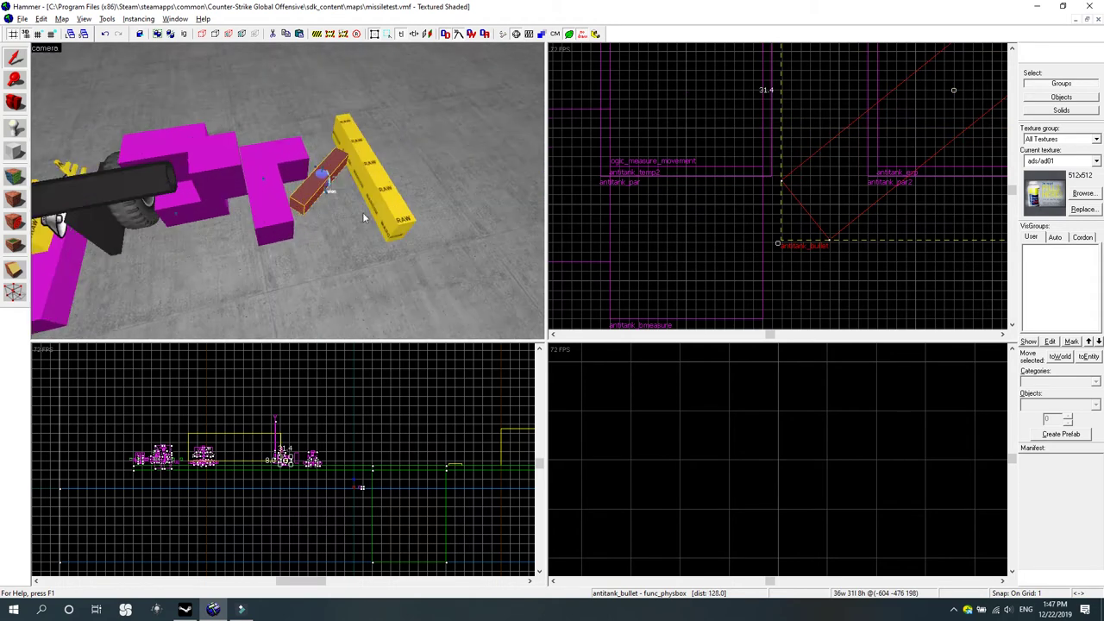
scroll(212, 251, down, 2)
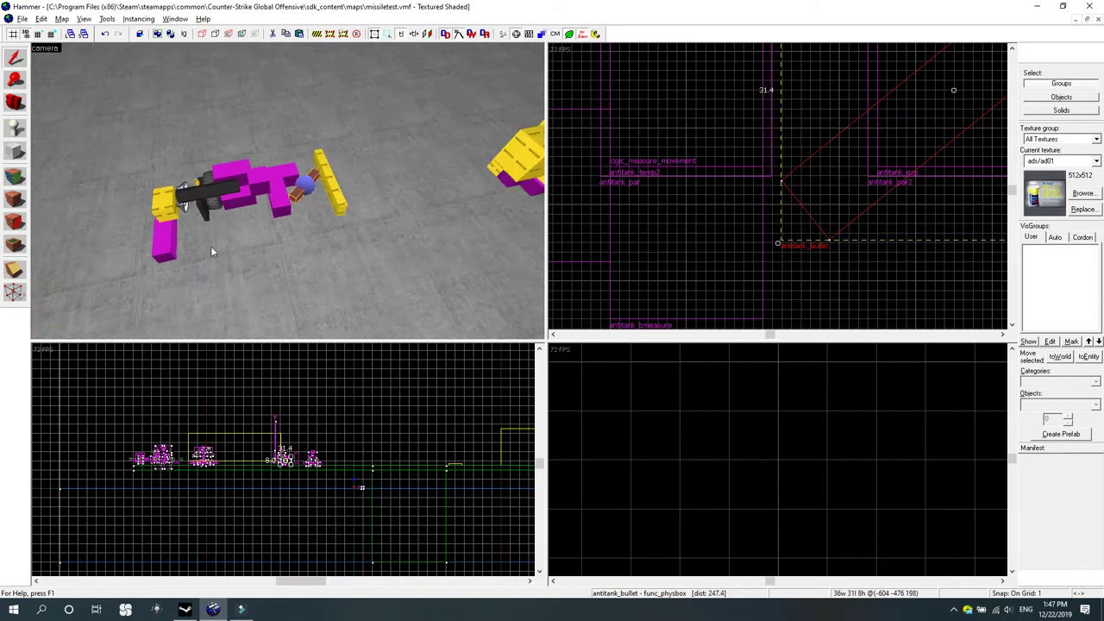
scroll(349, 156, up, 2)
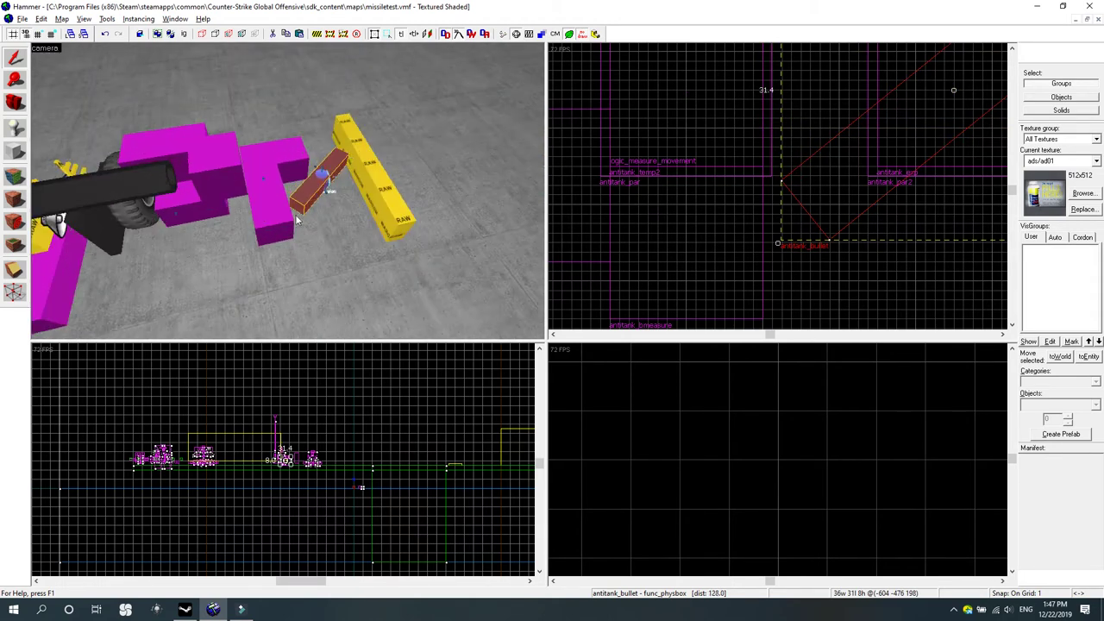
scroll(296, 220, down, 2)
scroll(320, 179, up, 4)
scroll(319, 183, down, 2)
scroll(318, 201, down, 3)
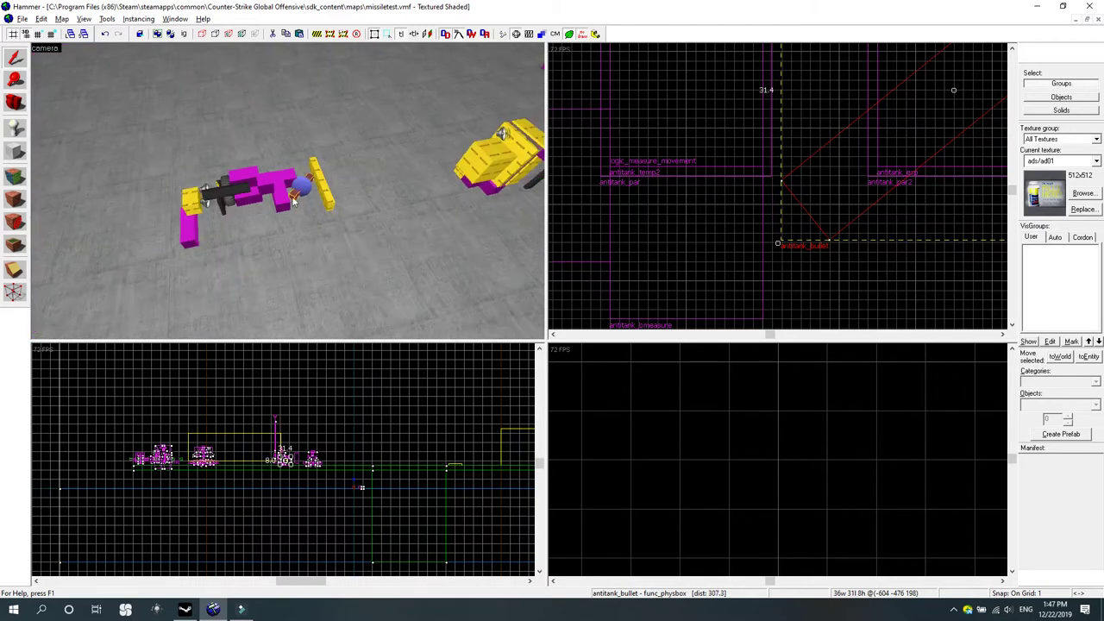
scroll(692, 225, down, 3)
drag(721, 190, 722, 215)
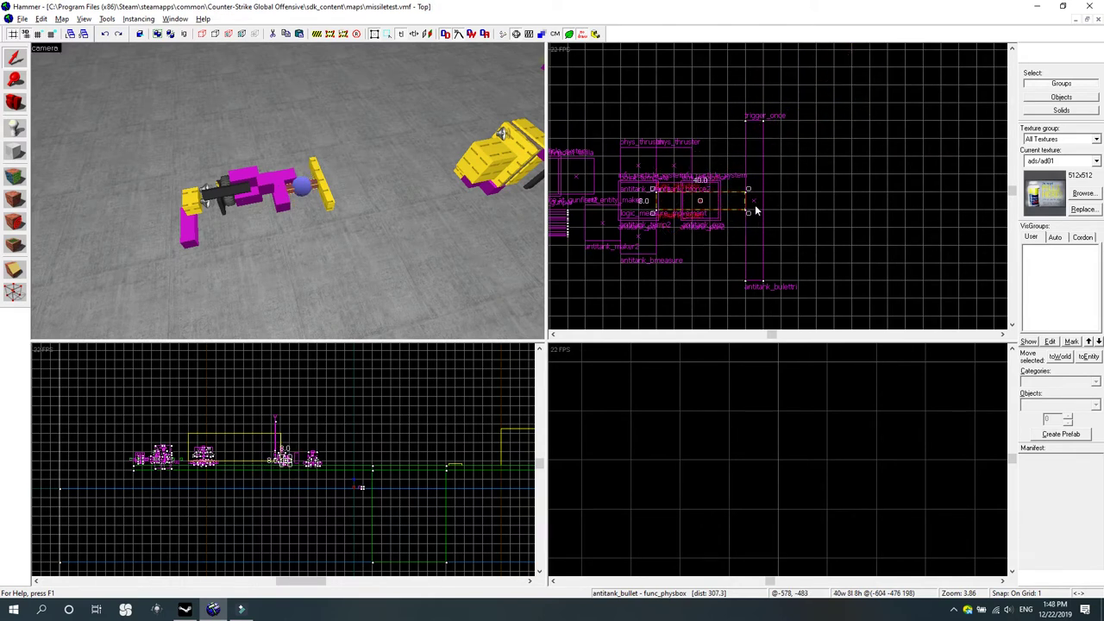
Try moving antitank_bullet beyond the antitank_bulettri trigger and rotating it diagonally.
scroll(619, 195, down, 2)
scroll(619, 195, up, 3)
drag(655, 204, 830, 187)
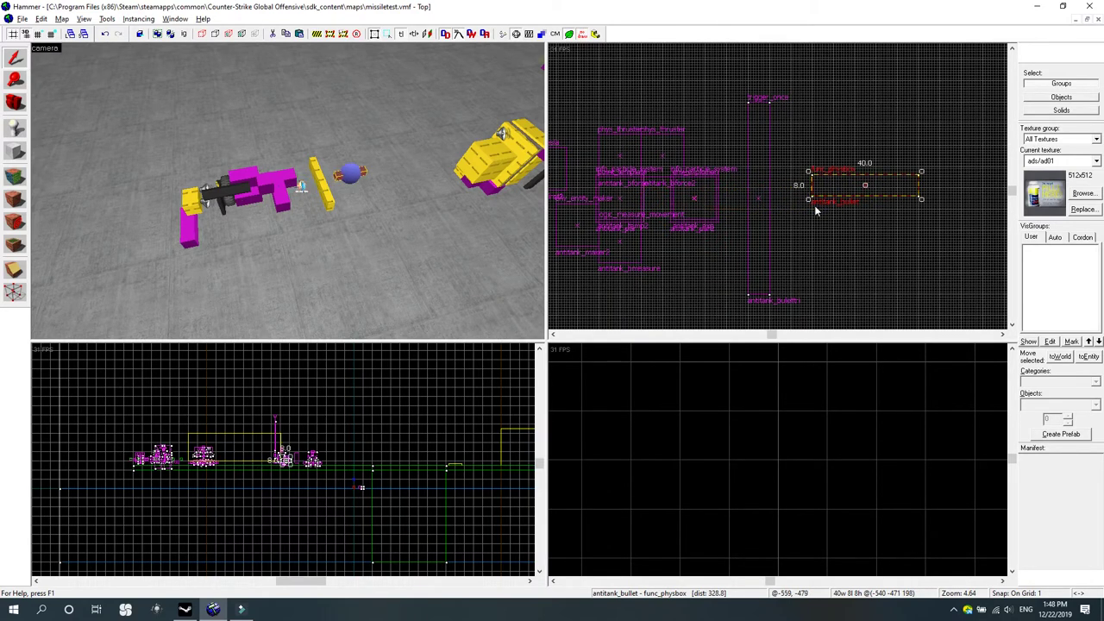
drag(807, 171, 819, 214)
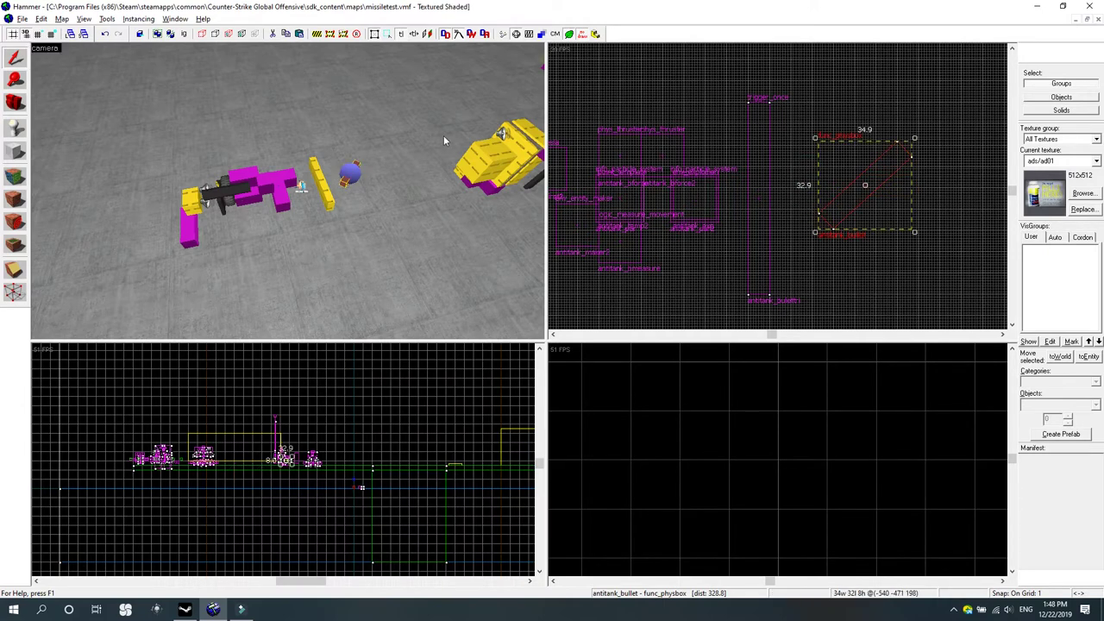
Move the rotated antitank_bullet diagonally forward along its own heading, and undo the bullet's moves and rotation.
scroll(443, 135, up, 2)
scroll(756, 230, down, 2)
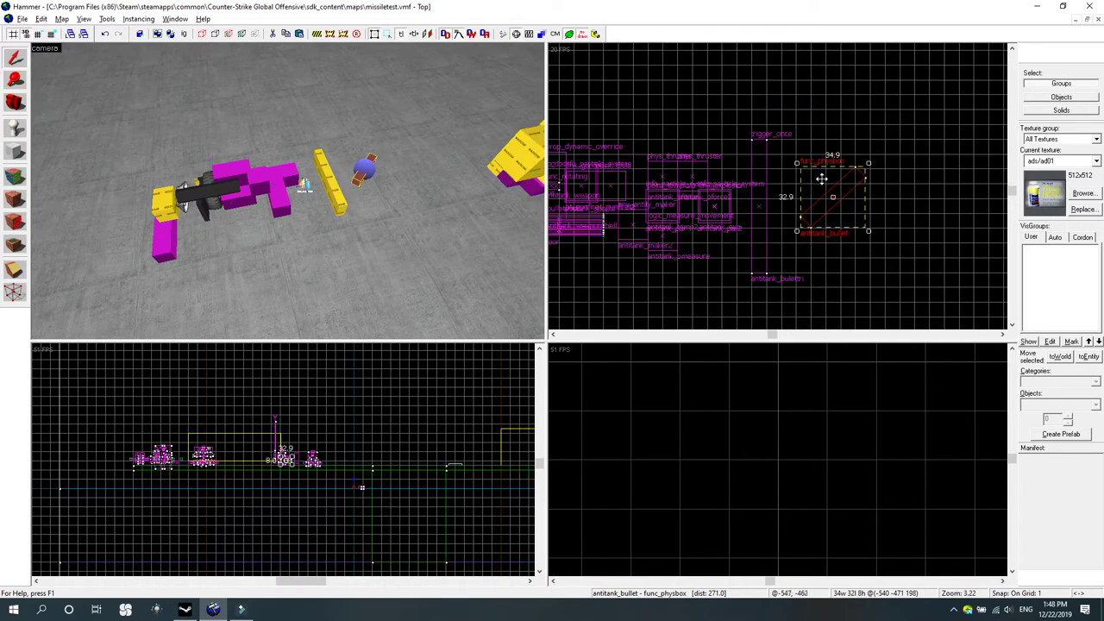
drag(813, 189, 914, 90)
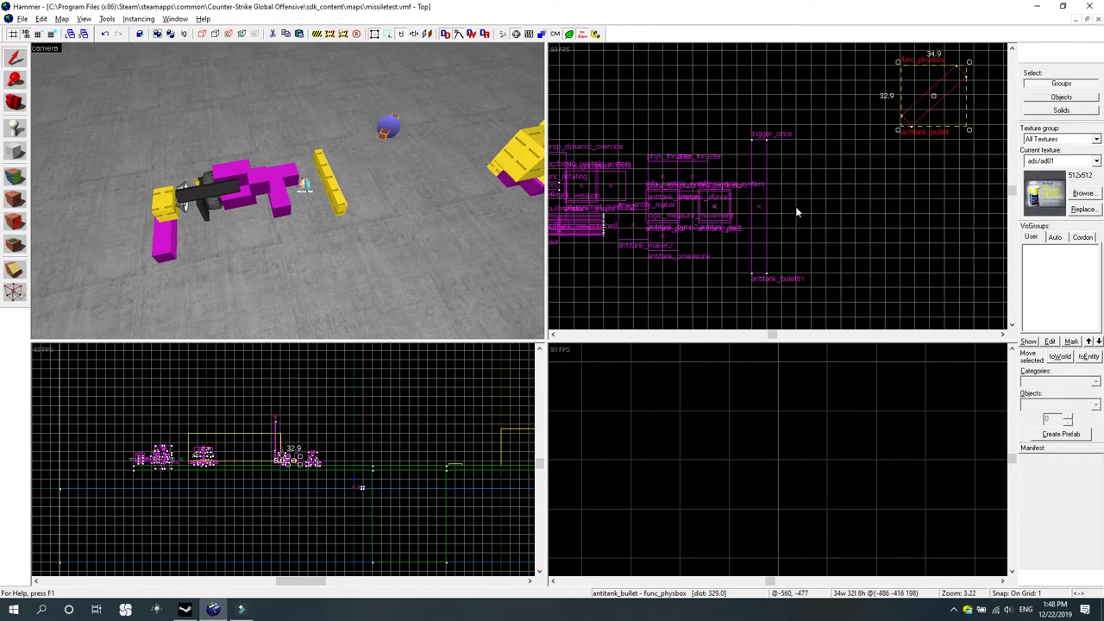
key(ctrl+z)
key(ctrl+z)
Switch off the Orient Locally flag of antitank_bforce and close its properties.
scroll(472, 138, up, 2)
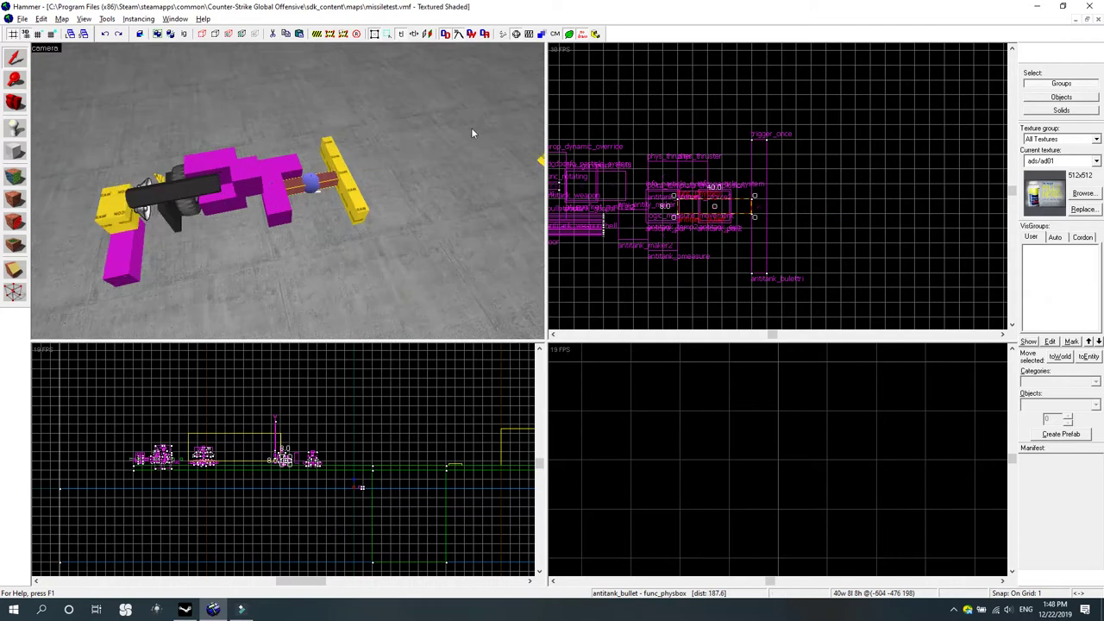
double_click(272, 176)
click(584, 187)
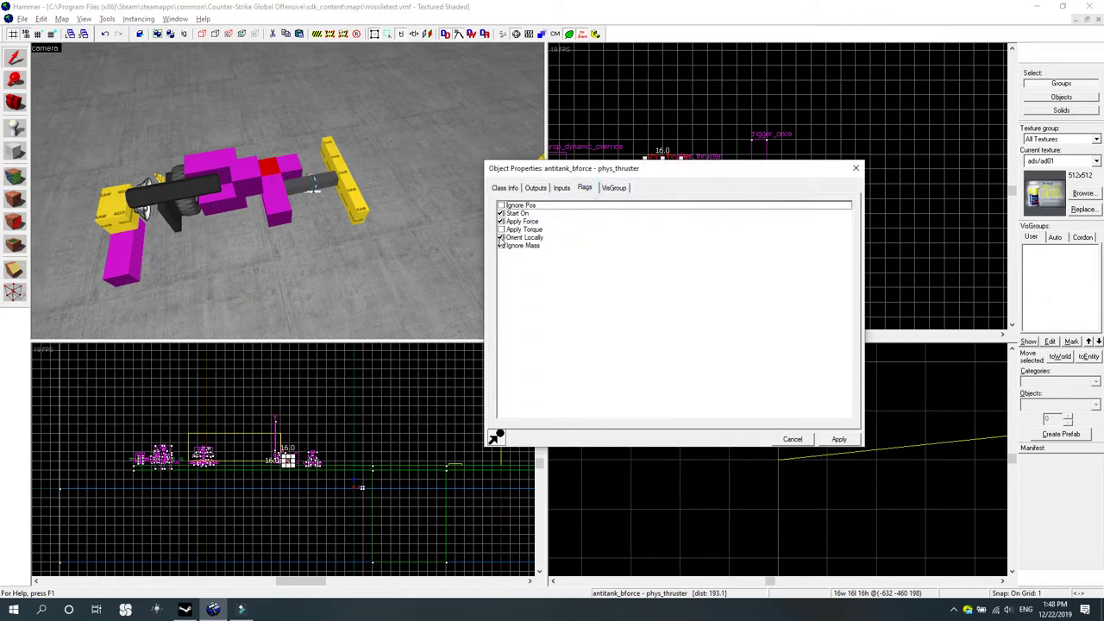
click(500, 239)
click(853, 169)
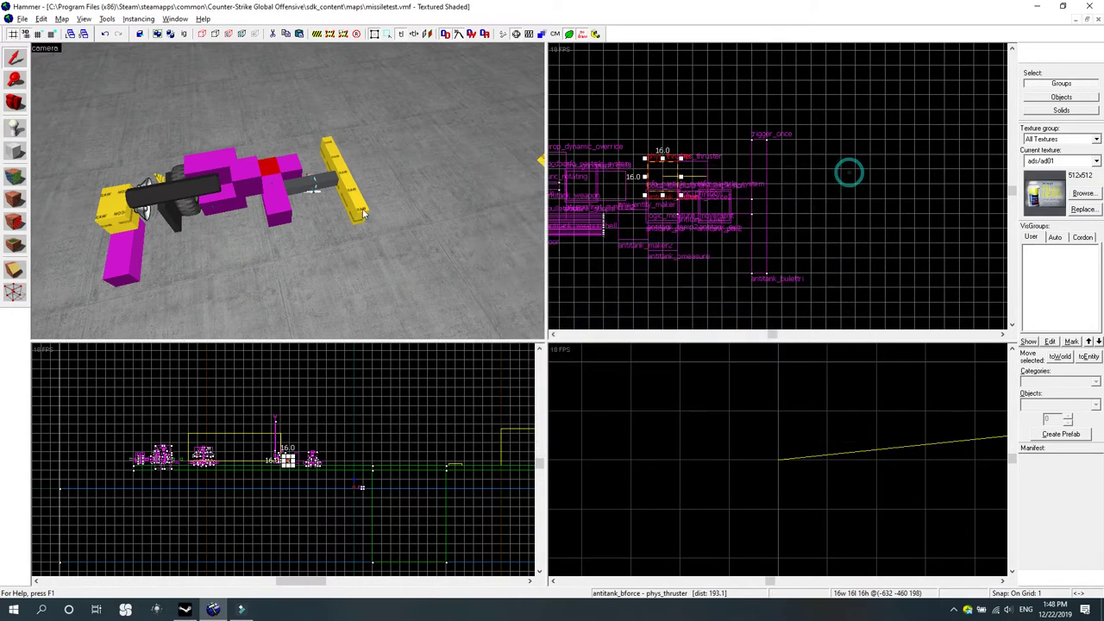
Try moving antitank_bullet straight through the trigger to its far side and turning it steeply in the top view.
click(317, 183)
scroll(694, 205, up, 2)
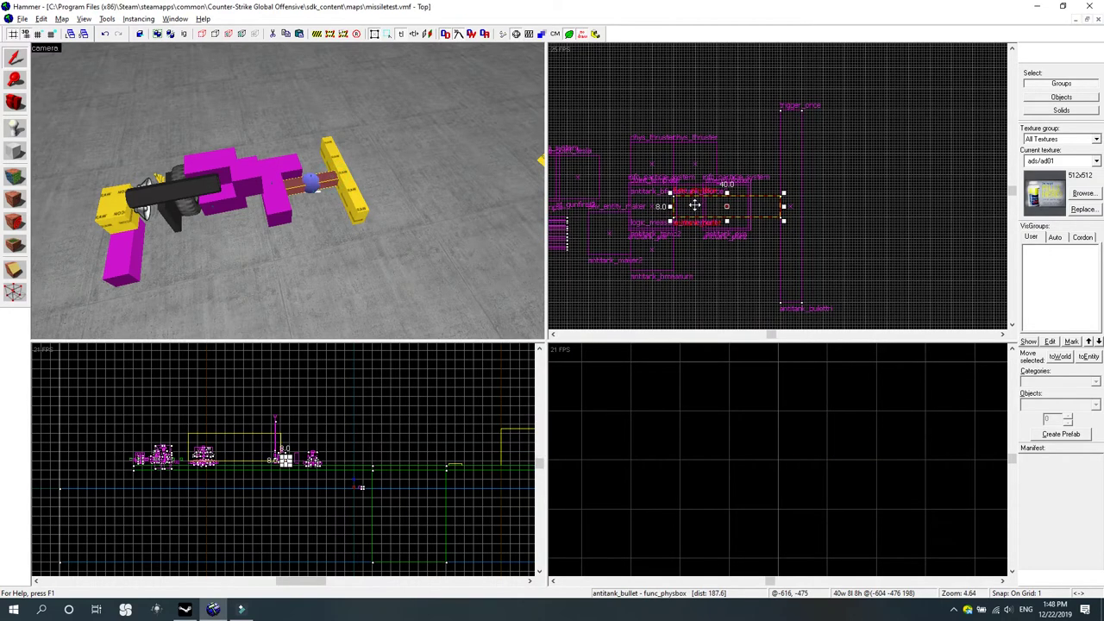
drag(694, 206, 847, 206)
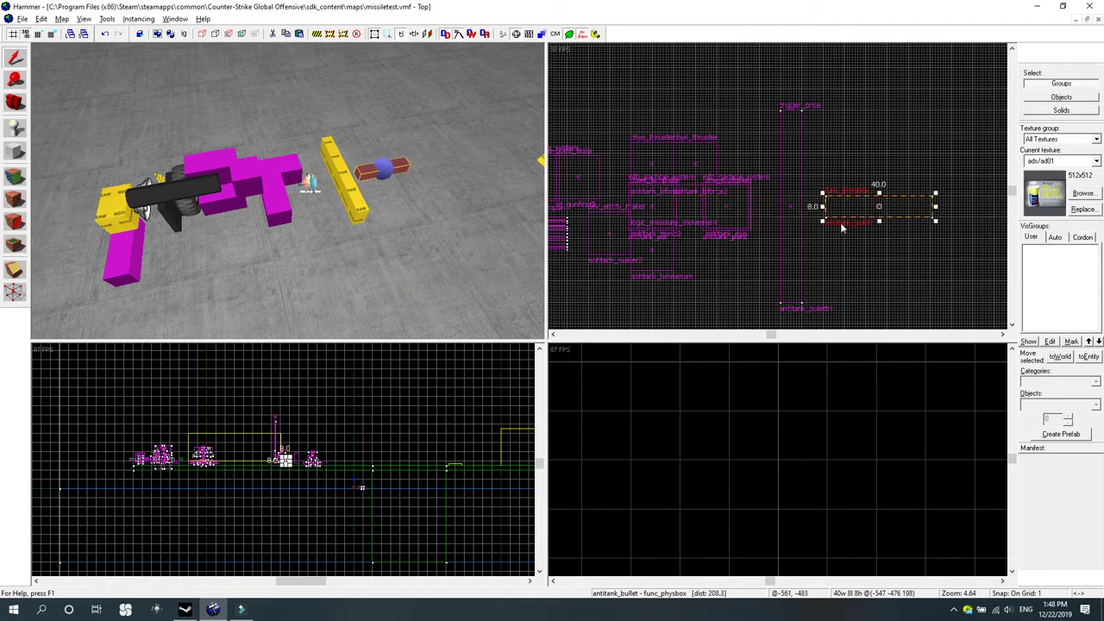
click(840, 207)
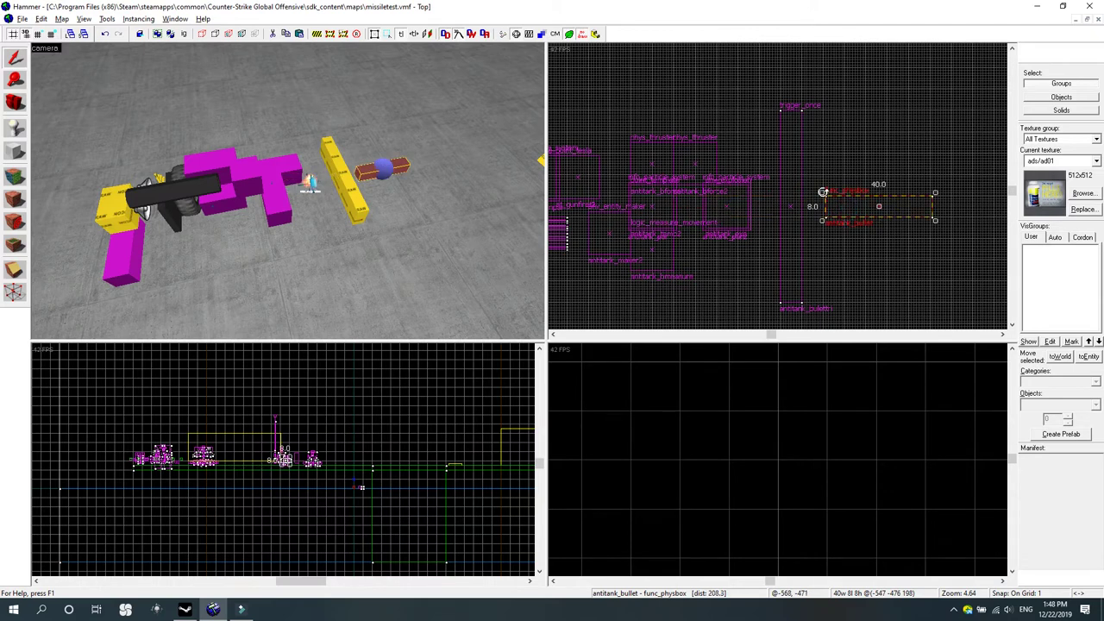
drag(823, 192, 845, 232)
Move the turned antitank_bullet farther straight ahead, and undo both moves and the rotation.
scroll(716, 232, down, 3)
scroll(811, 211, up, 3)
drag(789, 200, 965, 199)
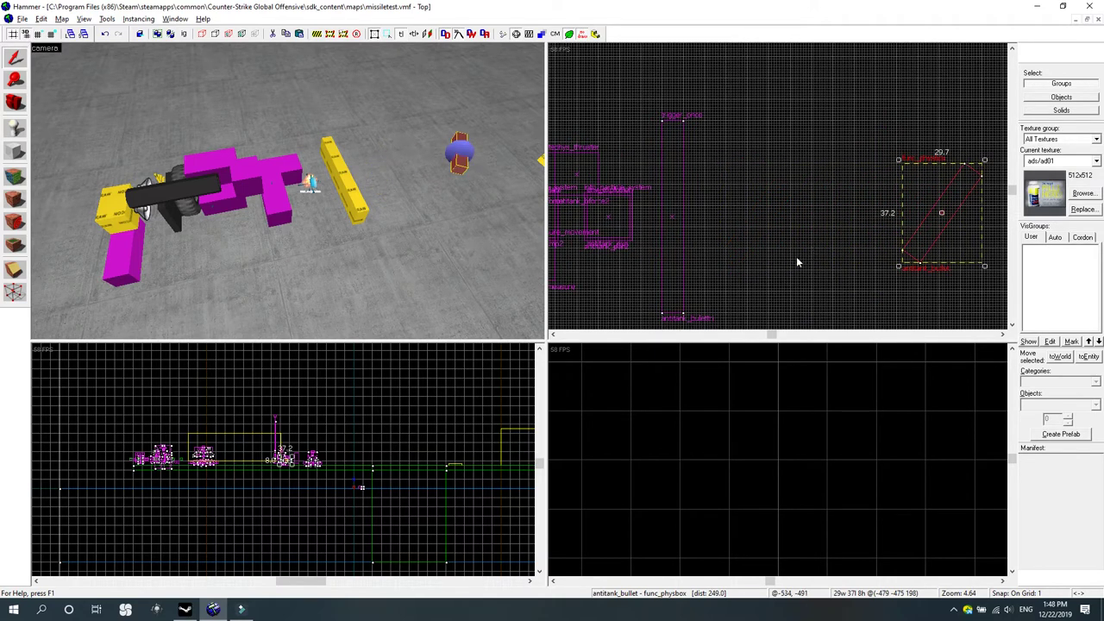
key(ctrl+z)
key(ctrl+z)
key(ctrl+z)
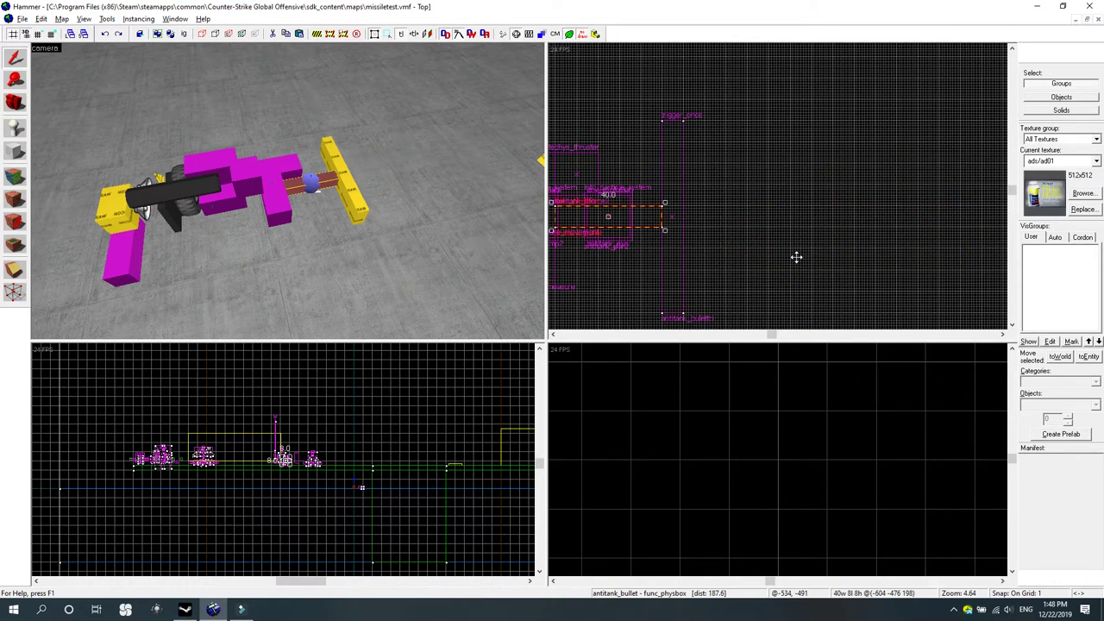
Review the Force property and flags of st1_bulletforce, and close its properties.
click(13, 101)
drag(260, 151, 288, 191)
double_click(124, 197)
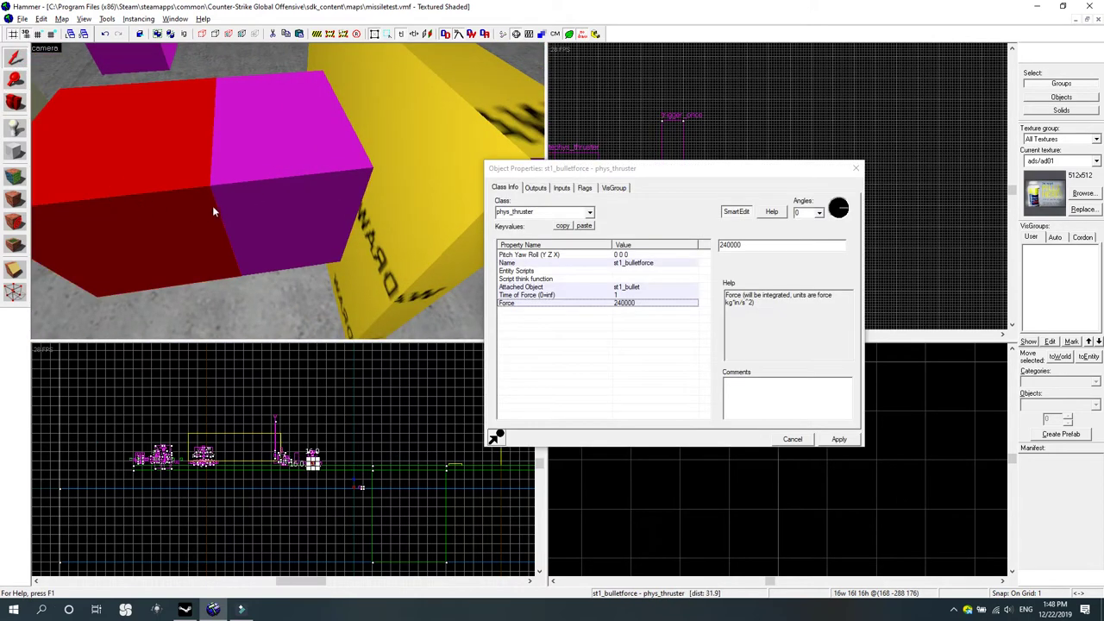
scroll(206, 234, down, 3)
click(640, 302)
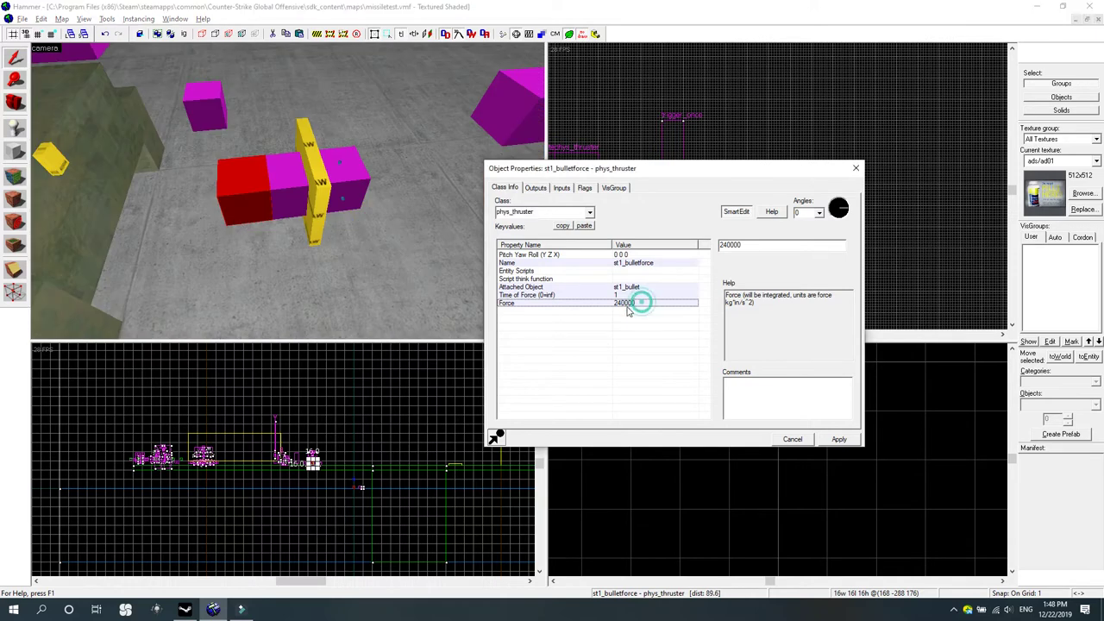
click(585, 188)
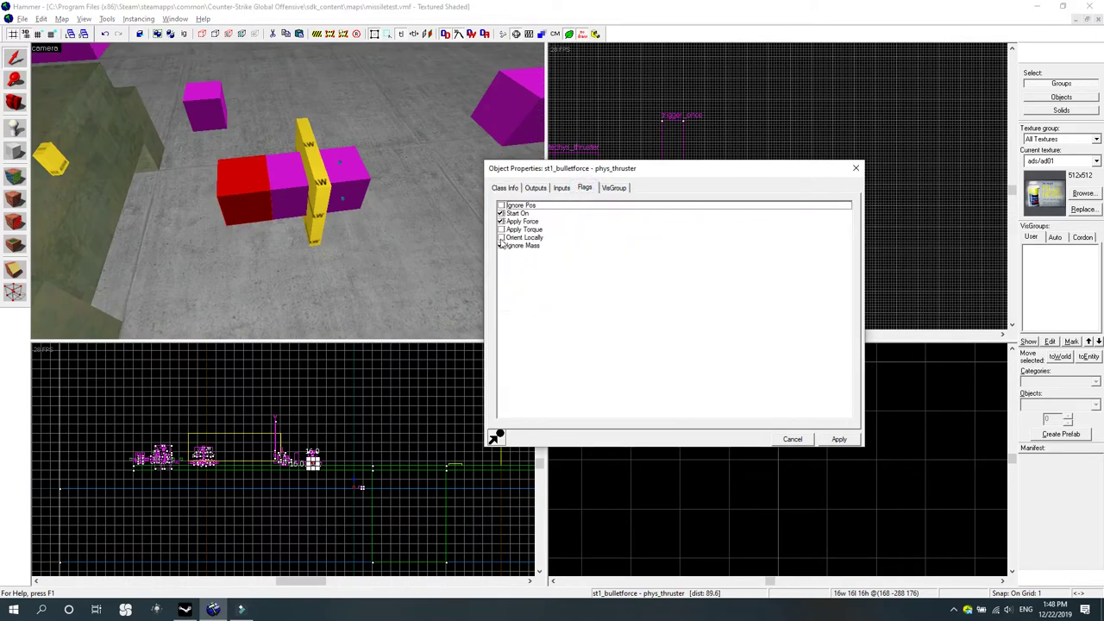
click(855, 167)
Select the st1_bullet brush by the env_explosion and apply the custom/custom_glowyellow texture to it.
scroll(287, 191, up, 3)
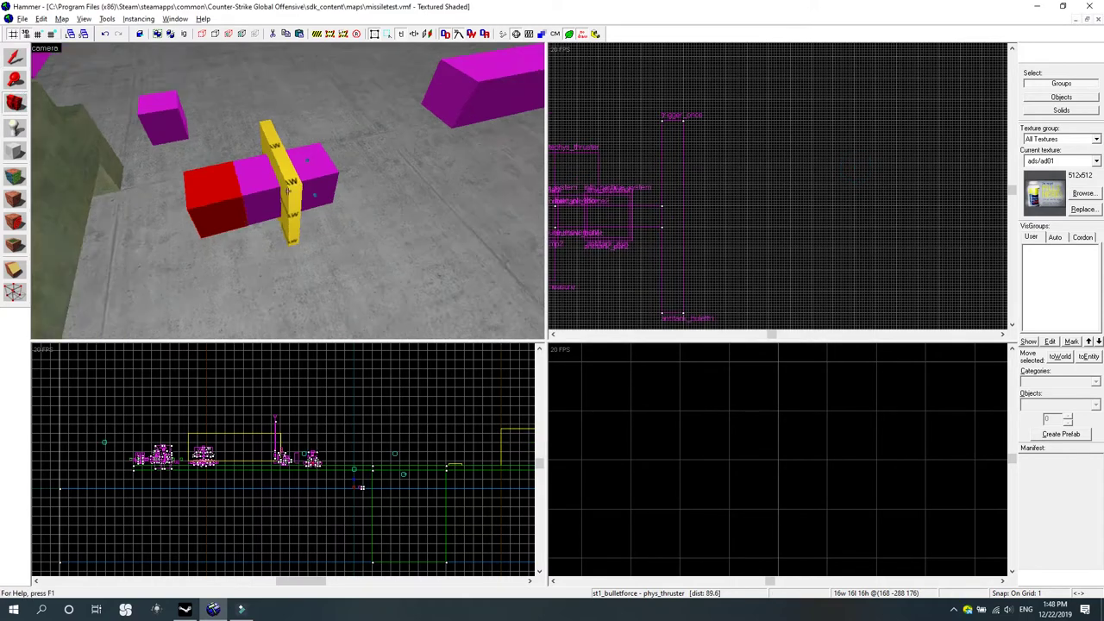
key(w)
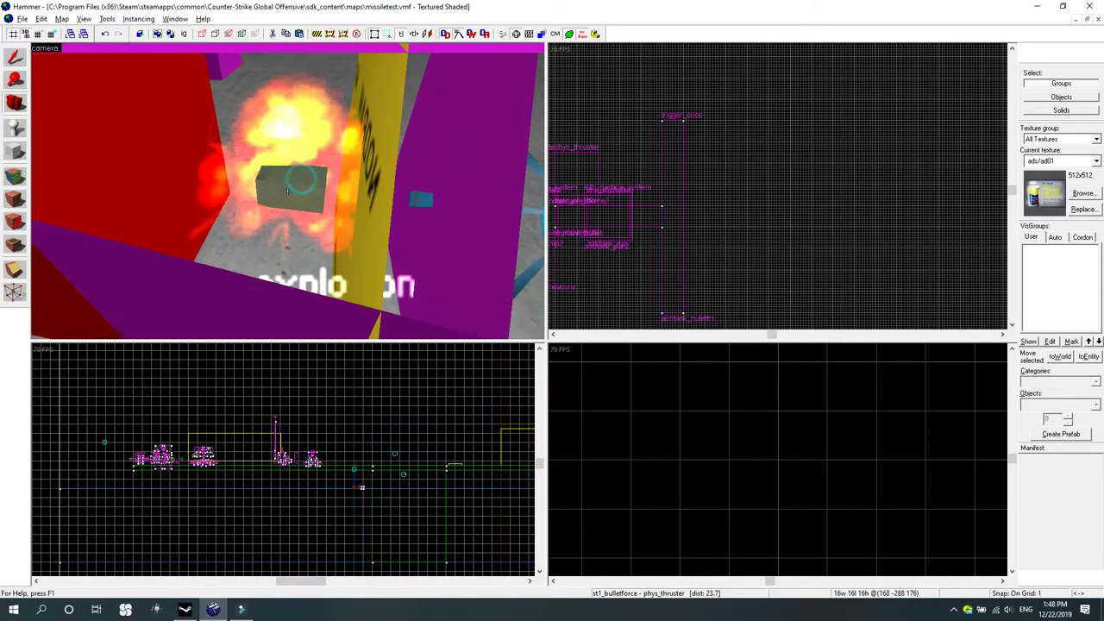
key(w)
key(s)
key(w)
key(z)
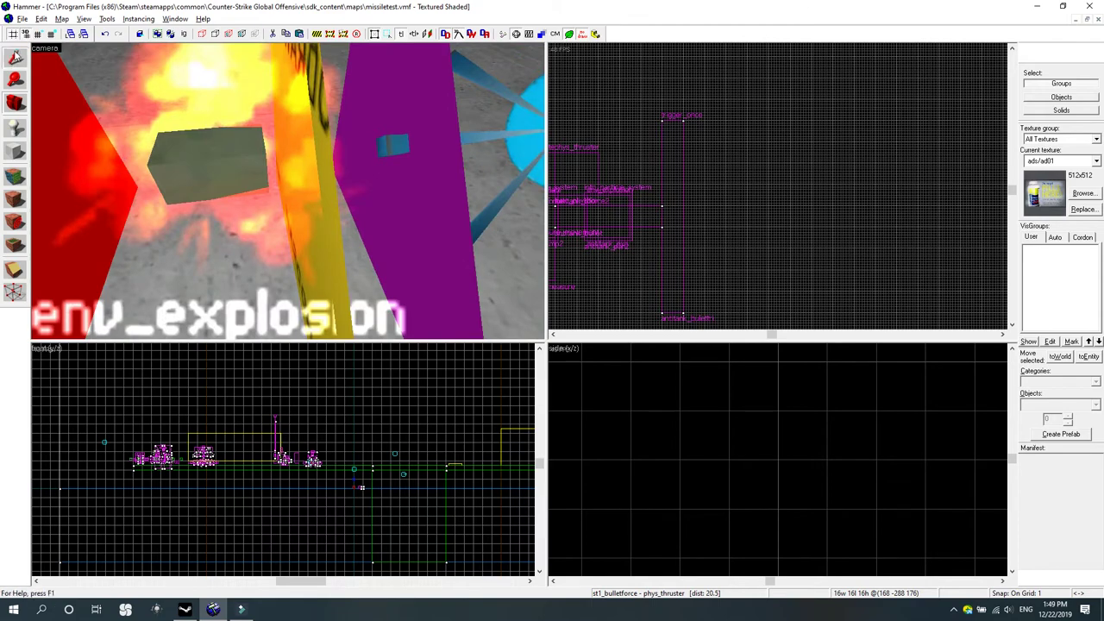
click(216, 179)
click(1083, 192)
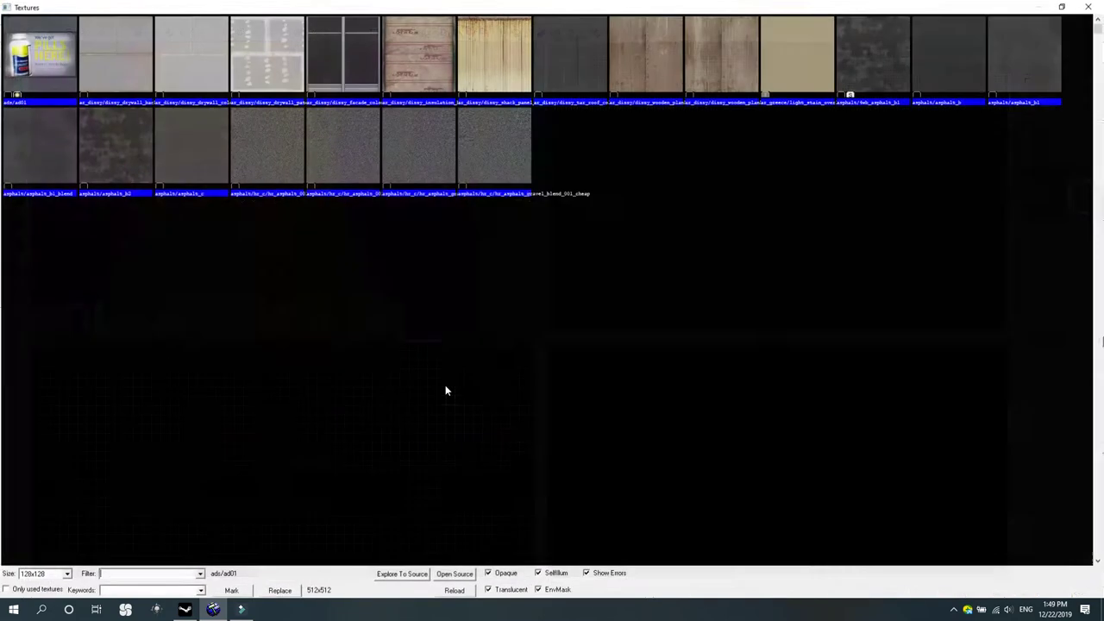
text(glowe)
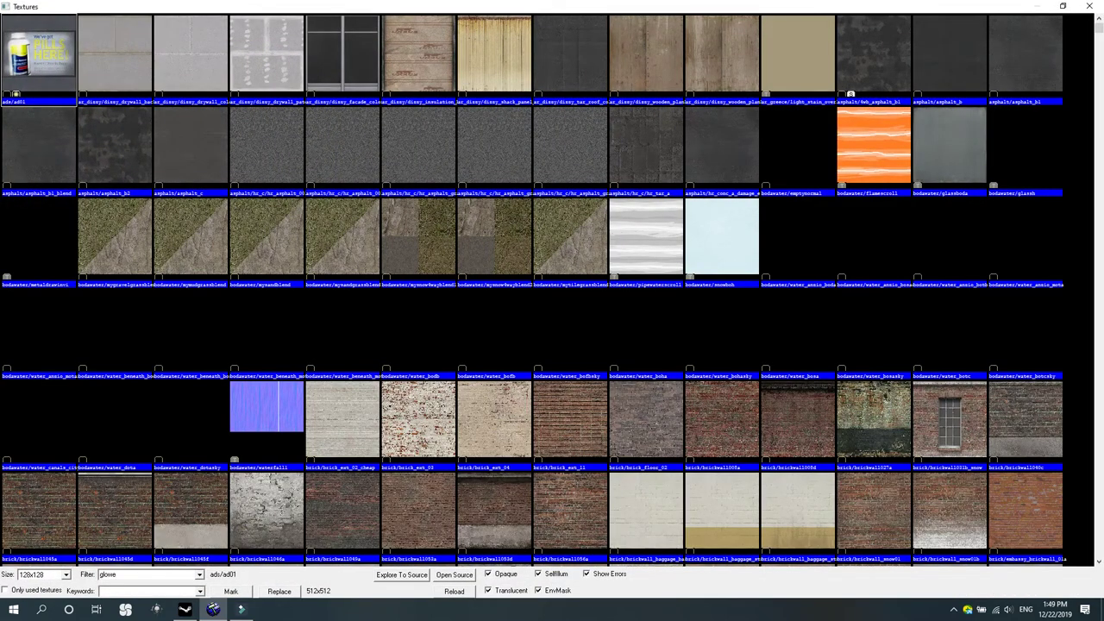
key(BackSpace)
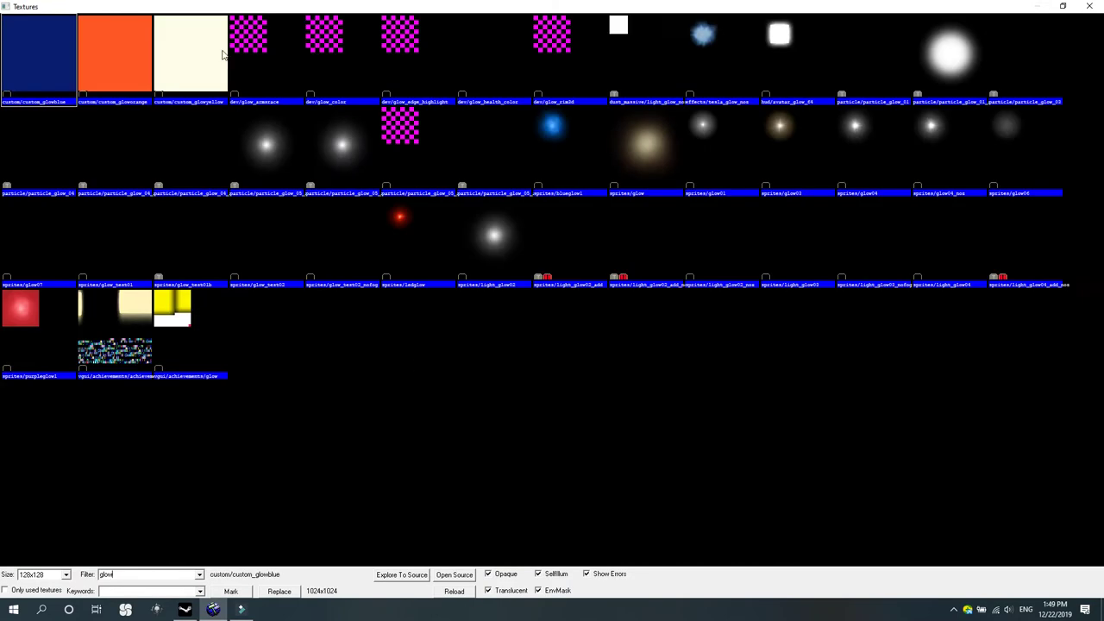
double_click(222, 55)
click(15, 198)
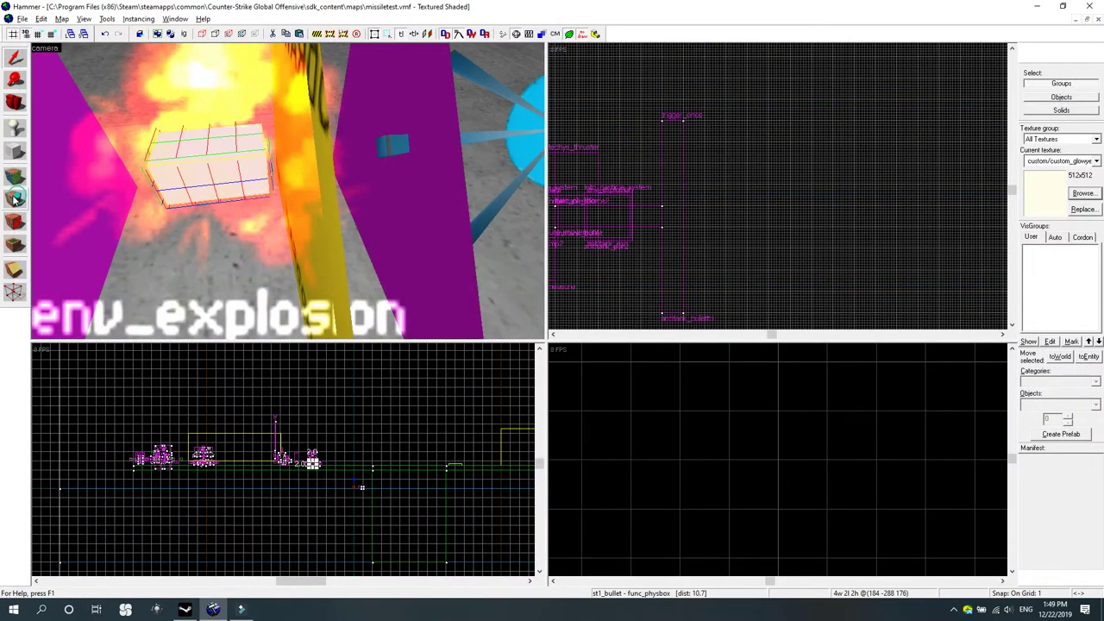
Turn on the Orient Locally flag of the antitank_bforce thruster, apply the change, and close its properties.
click(23, 103)
drag(214, 198, 288, 191)
key(w)
key(w)
click(16, 58)
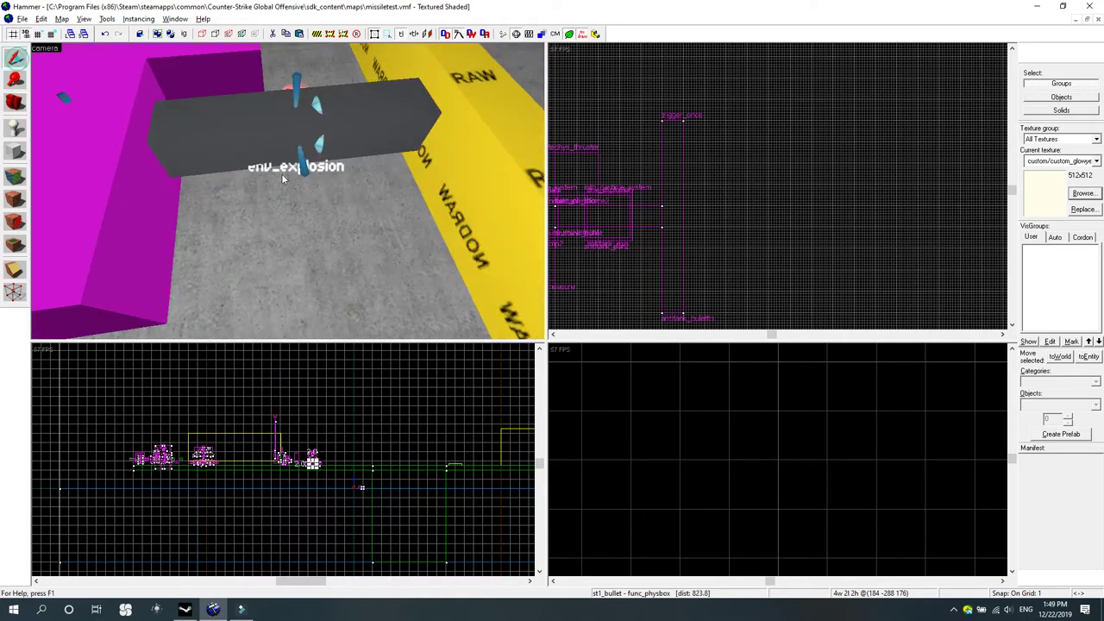
scroll(281, 174, down, 3)
double_click(196, 129)
click(583, 190)
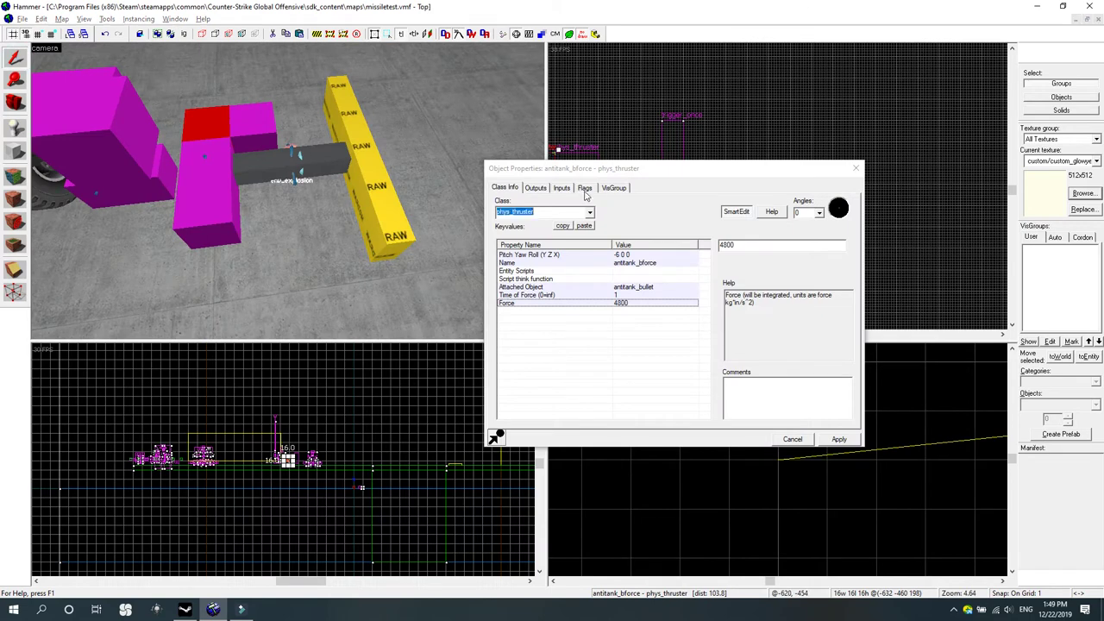
click(585, 188)
click(501, 237)
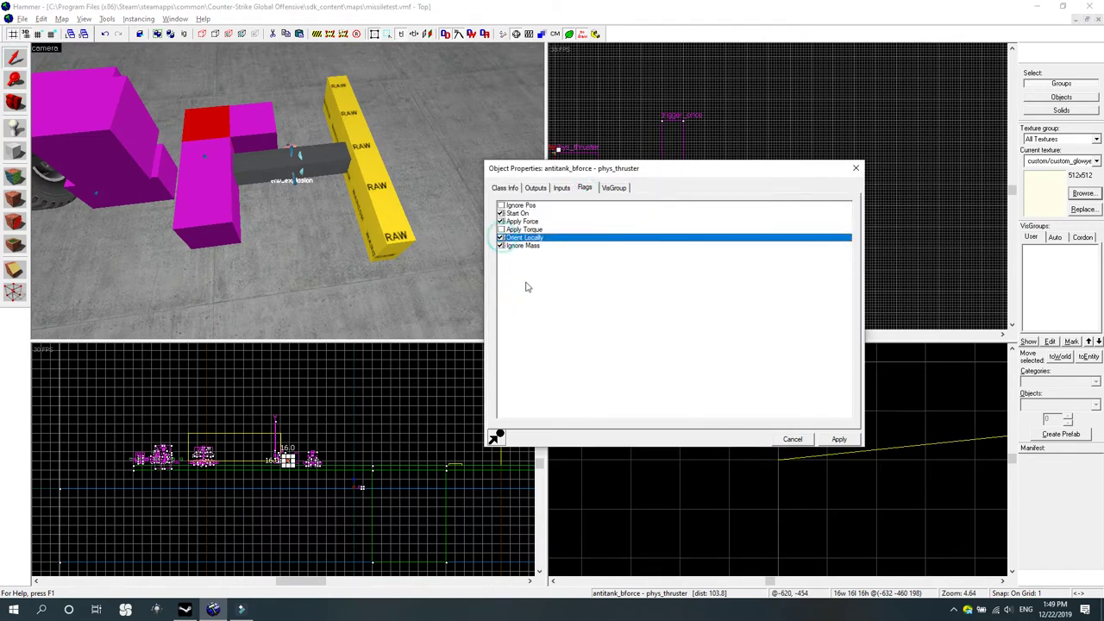
click(838, 439)
click(855, 169)
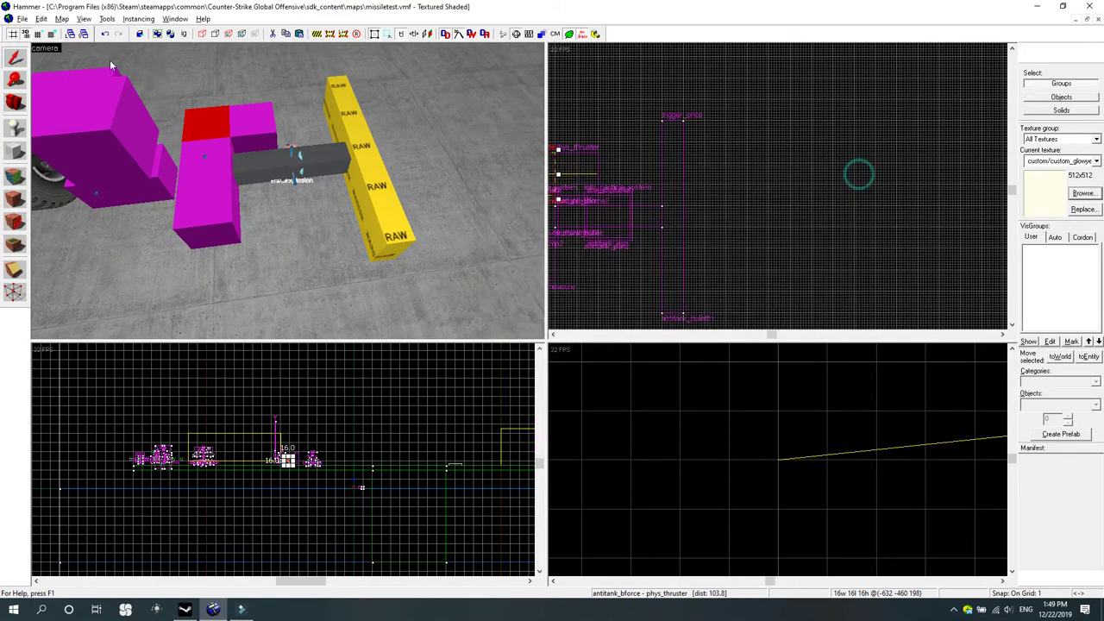
Select antitank_bullet and examine it together with the surrounding entities from several camera angles.
click(335, 172)
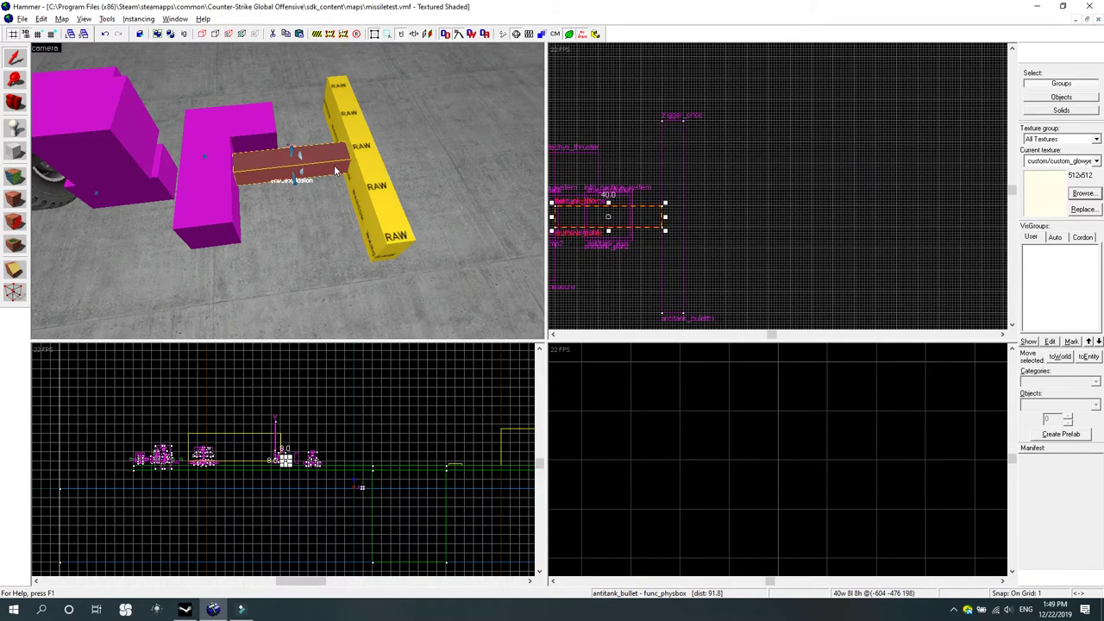
scroll(704, 218, up, 2)
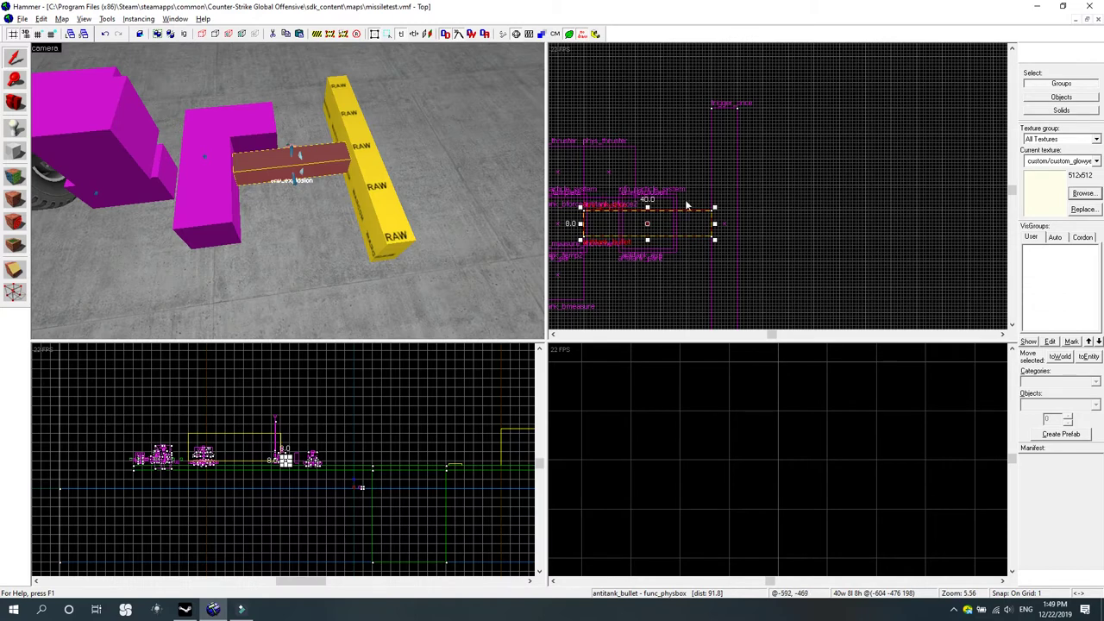
click(14, 102)
drag(259, 167, 288, 191)
right_drag(288, 192, 299, 191)
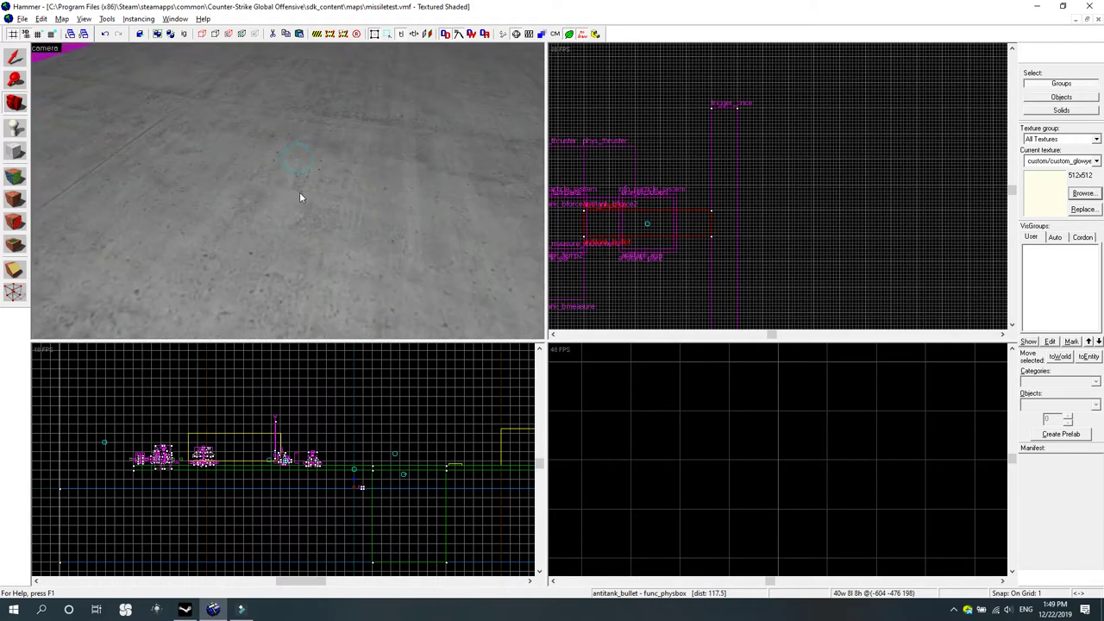
drag(299, 191, 286, 195)
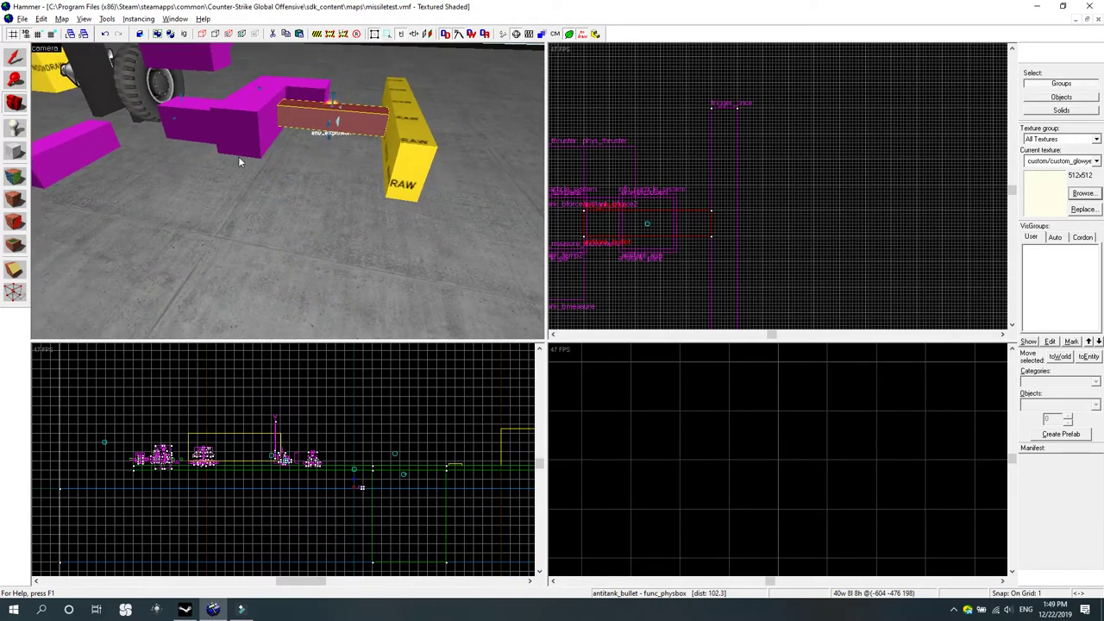
drag(238, 156, 288, 191)
scroll(287, 191, down, 1)
click(14, 57)
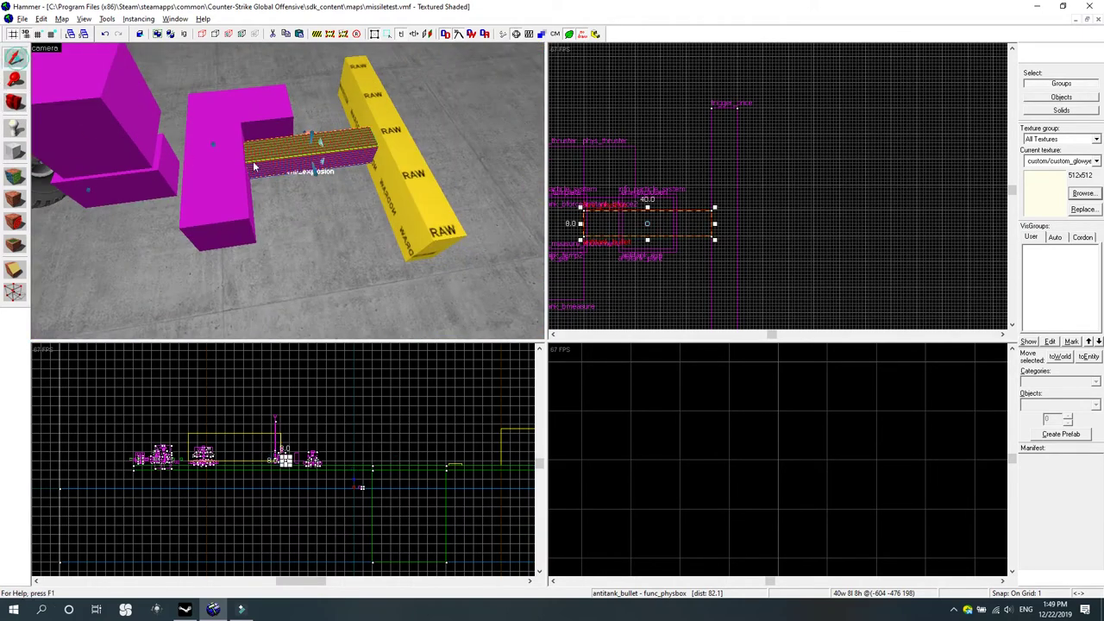
Review the template entries of antitank_temp2, including antitank_par, antitank_bforce, antitank_bforce2 and antitank_bulettri, and close its properties.
double_click(238, 155)
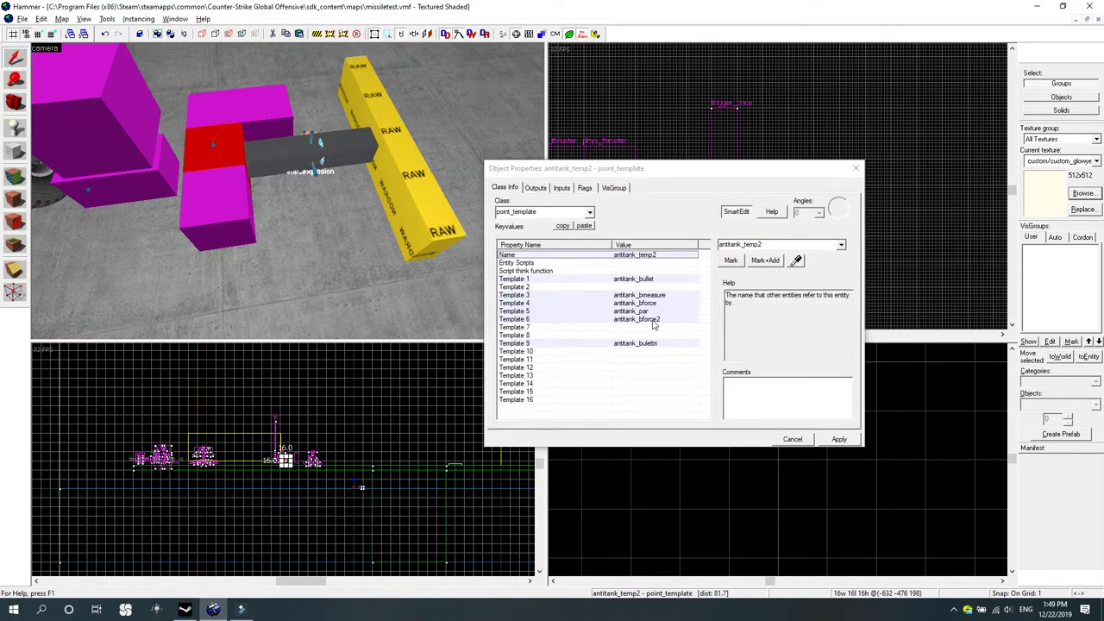
click(642, 311)
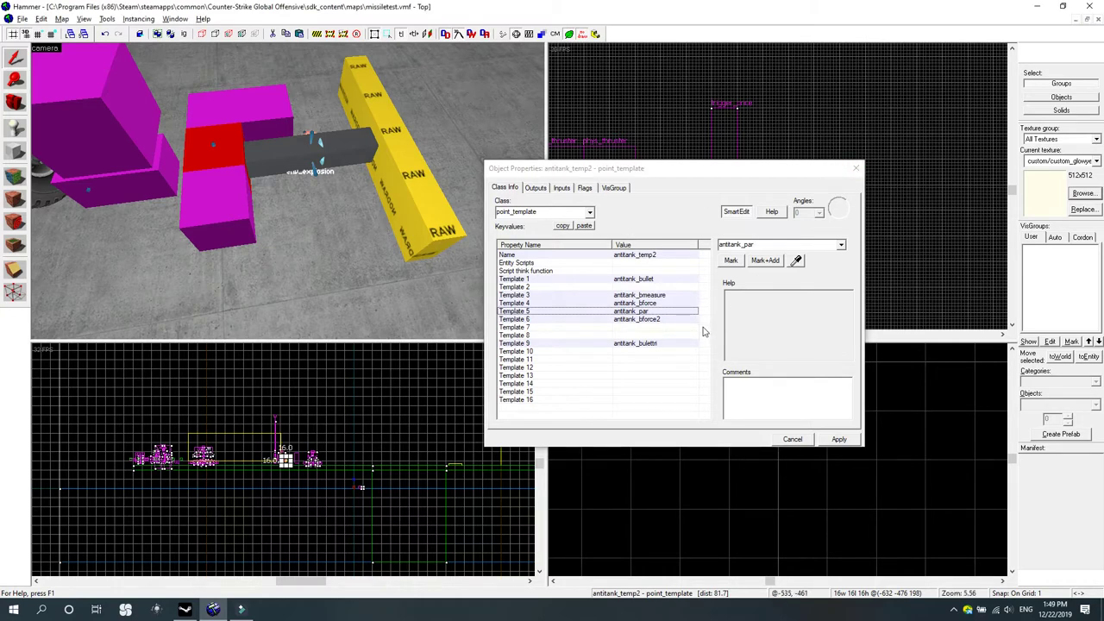
click(659, 319)
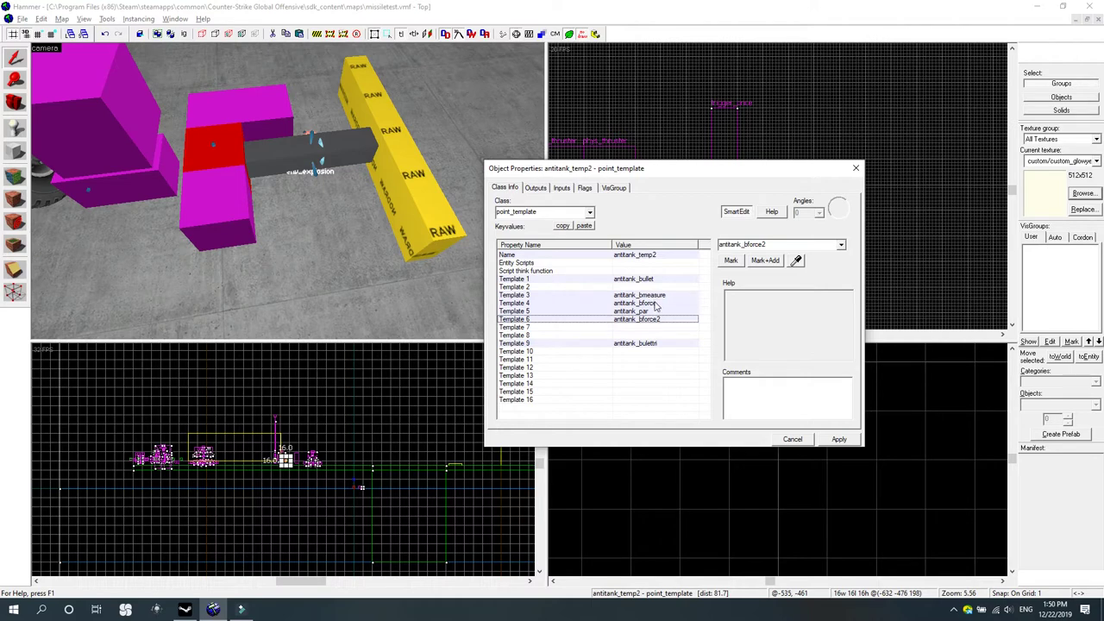
click(654, 303)
click(651, 319)
click(664, 345)
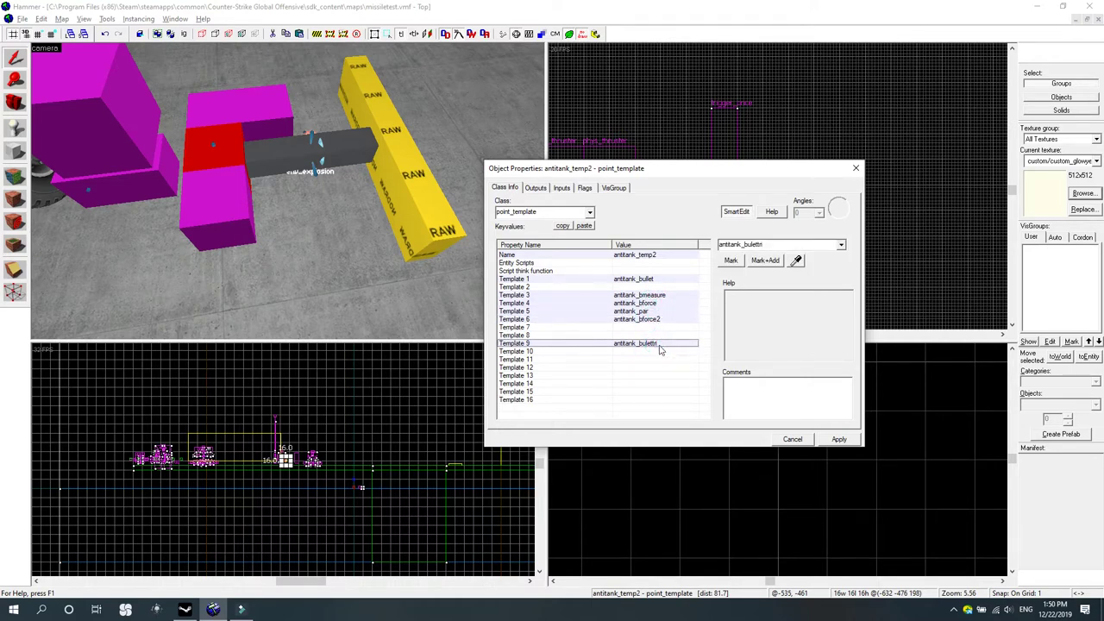
click(867, 158)
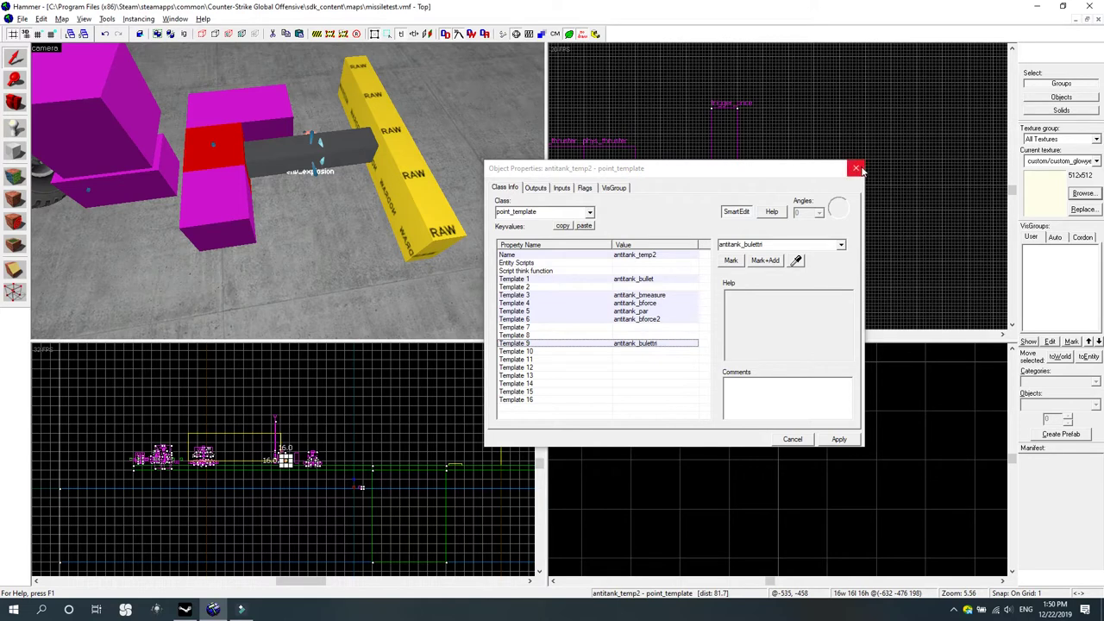
click(855, 168)
Review the parent, flags and OnTrigger output of the antitank_bulettri trigger, and close its properties.
click(423, 194)
key(alt+Return)
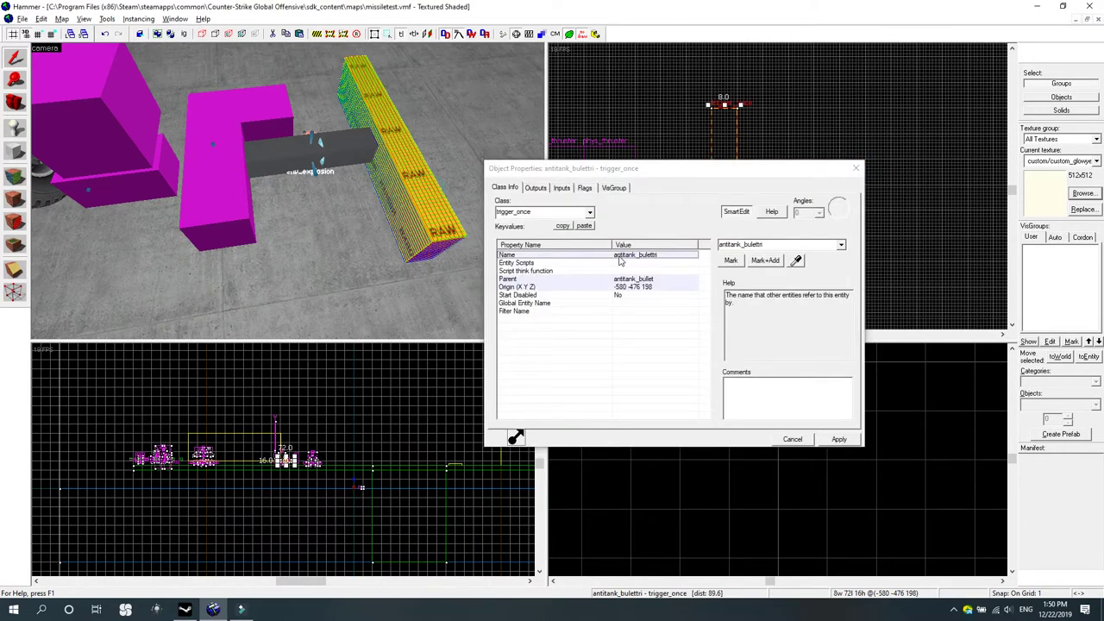
click(634, 279)
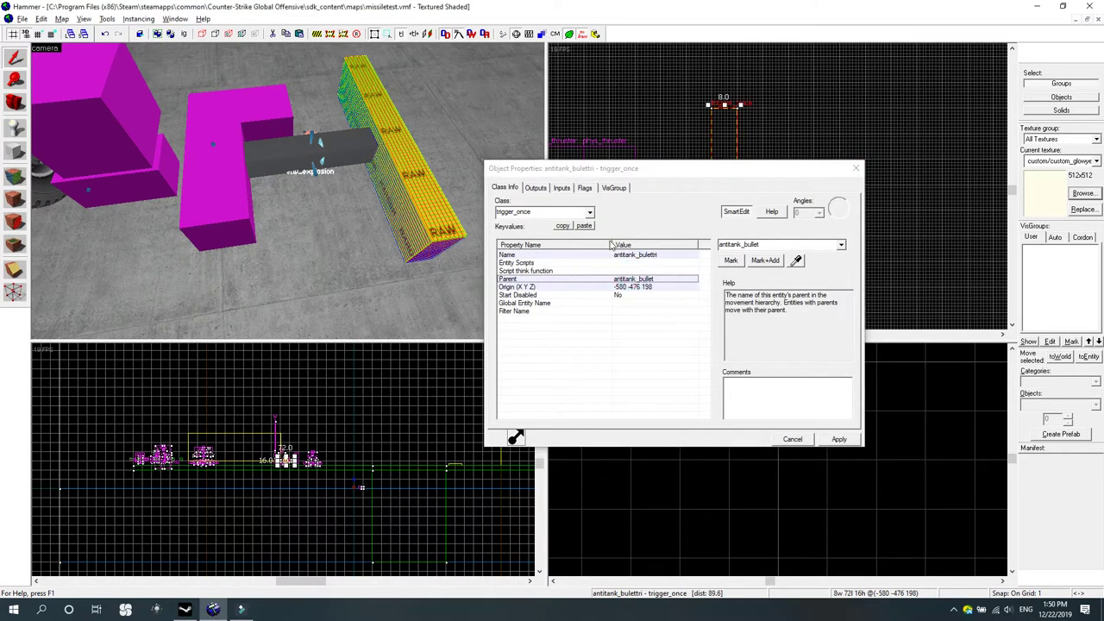
click(541, 189)
click(585, 189)
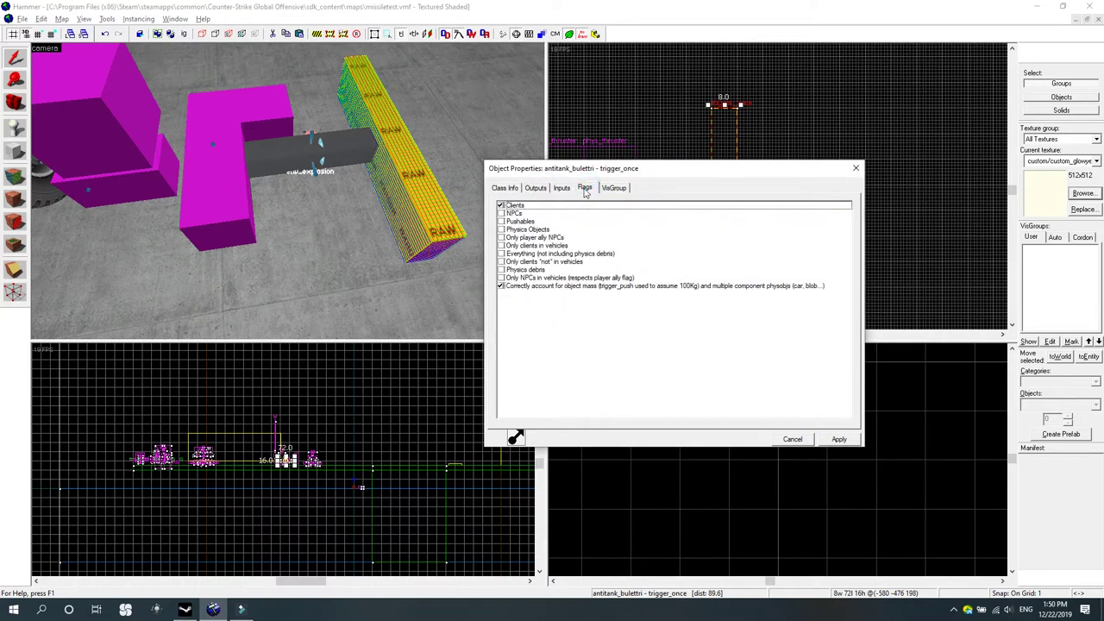
click(536, 188)
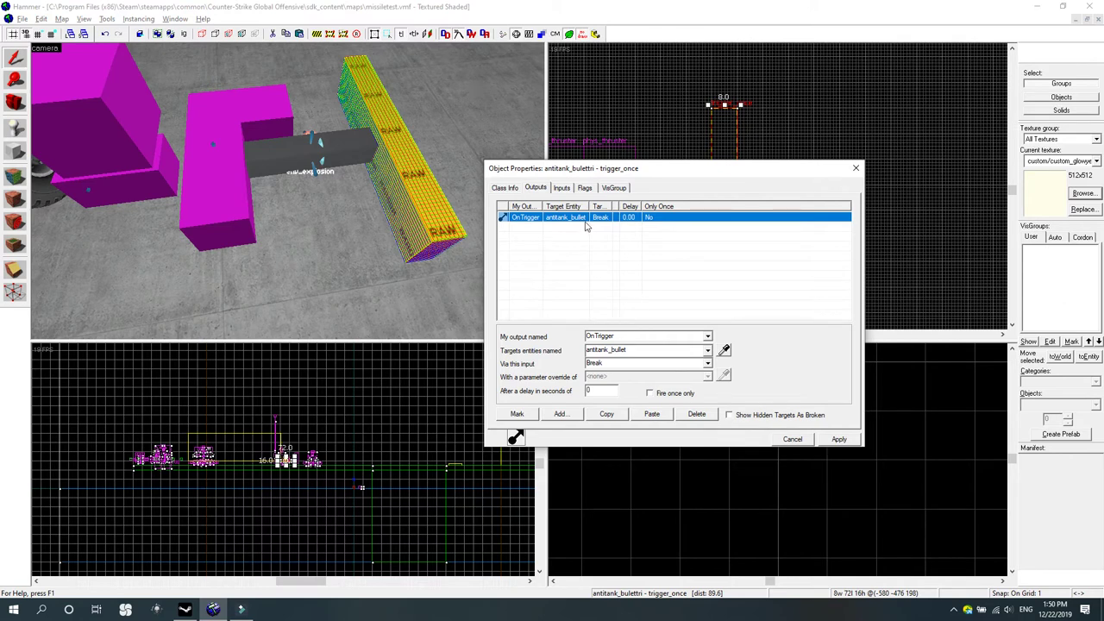
click(339, 164)
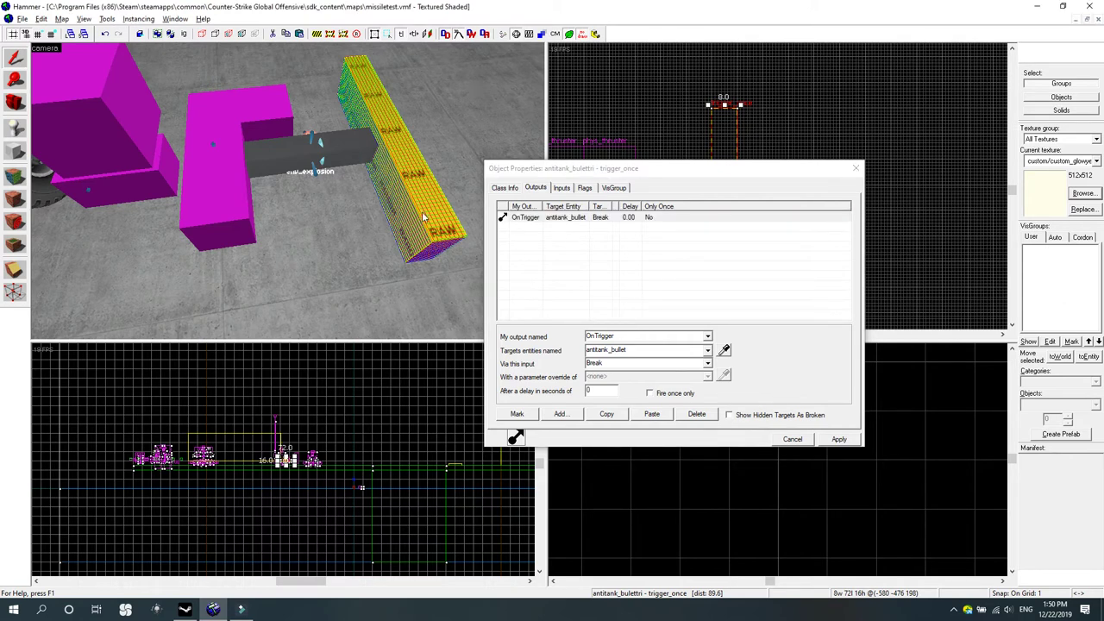
click(855, 167)
Move the info_player_counterterrorist in the top view to the near end of the antitank_bulettri trigger.
scroll(750, 206, up, 3)
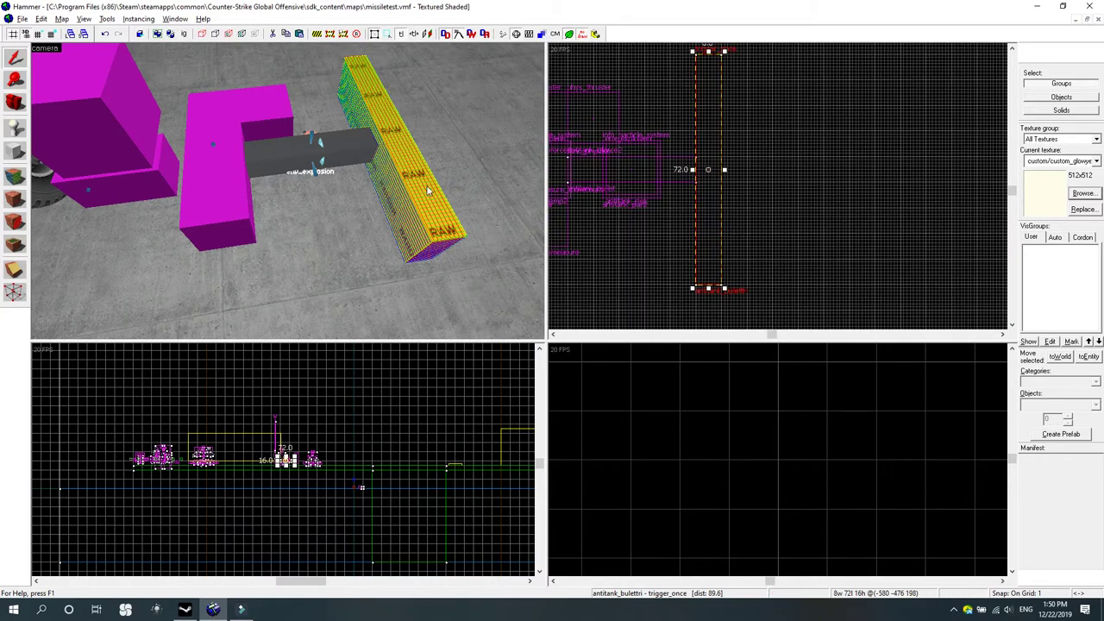
scroll(744, 192, down, 2)
scroll(729, 122, up, 2)
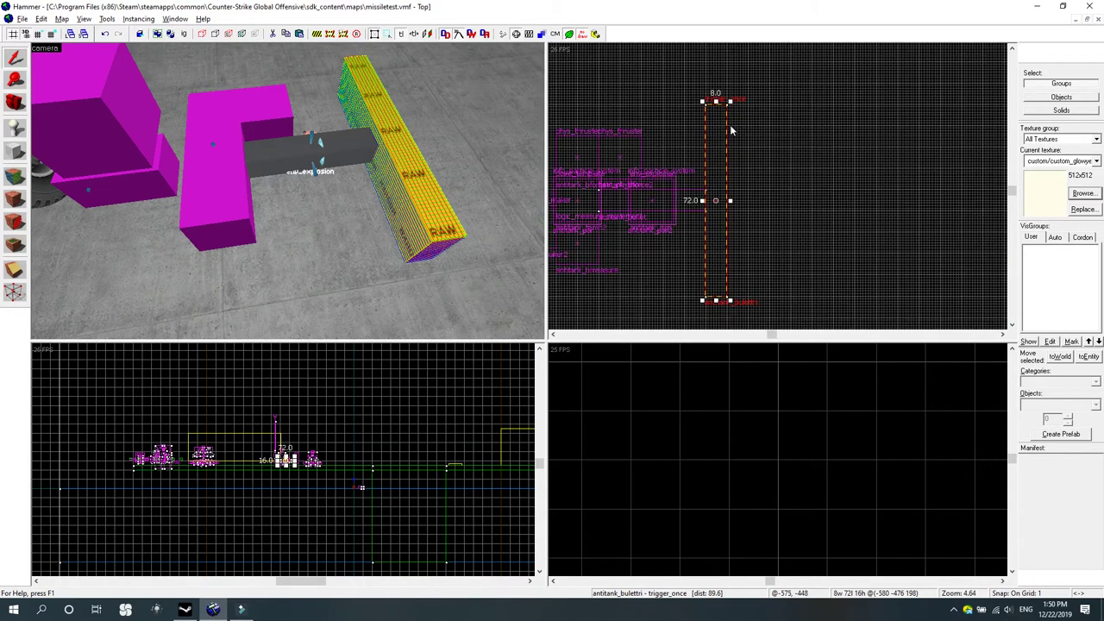
scroll(693, 166, down, 10)
scroll(318, 179, down, 3)
scroll(317, 180, down, 2)
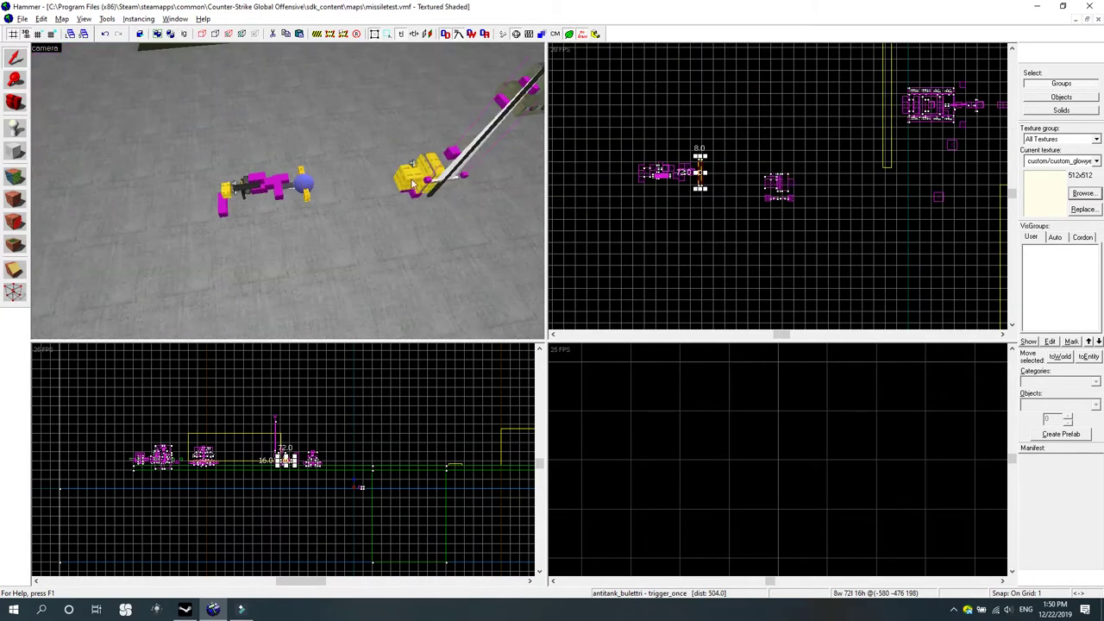
scroll(413, 156, up, 5)
scroll(410, 159, down, 7)
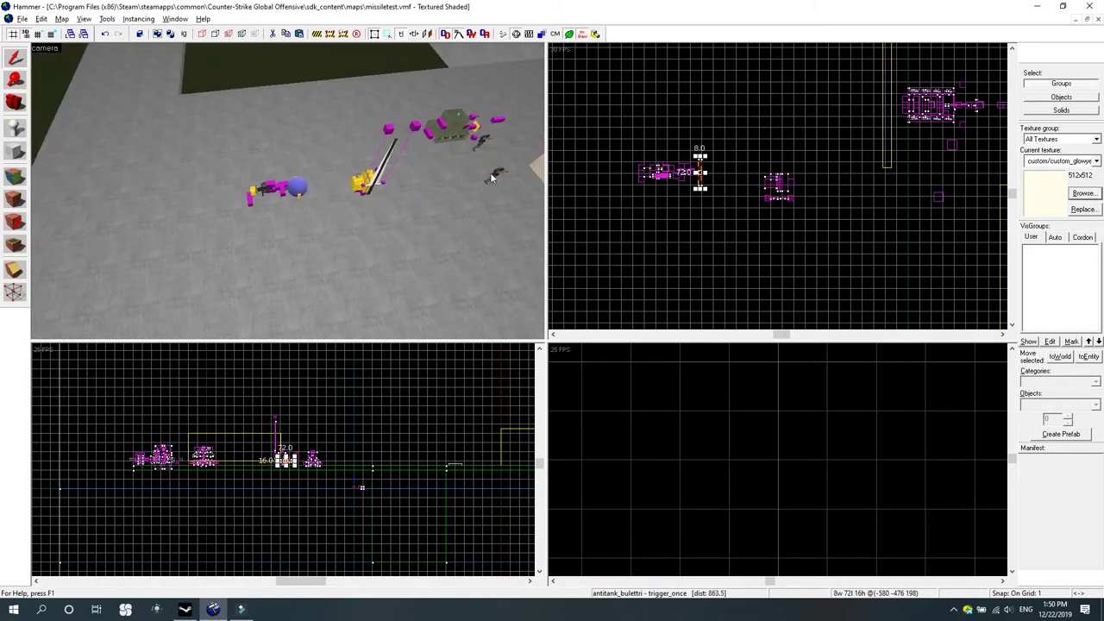
click(494, 174)
scroll(888, 195, up, 4)
drag(980, 200, 613, 202)
scroll(690, 211, down, 5)
scroll(633, 202, up, 5)
scroll(603, 197, up, 6)
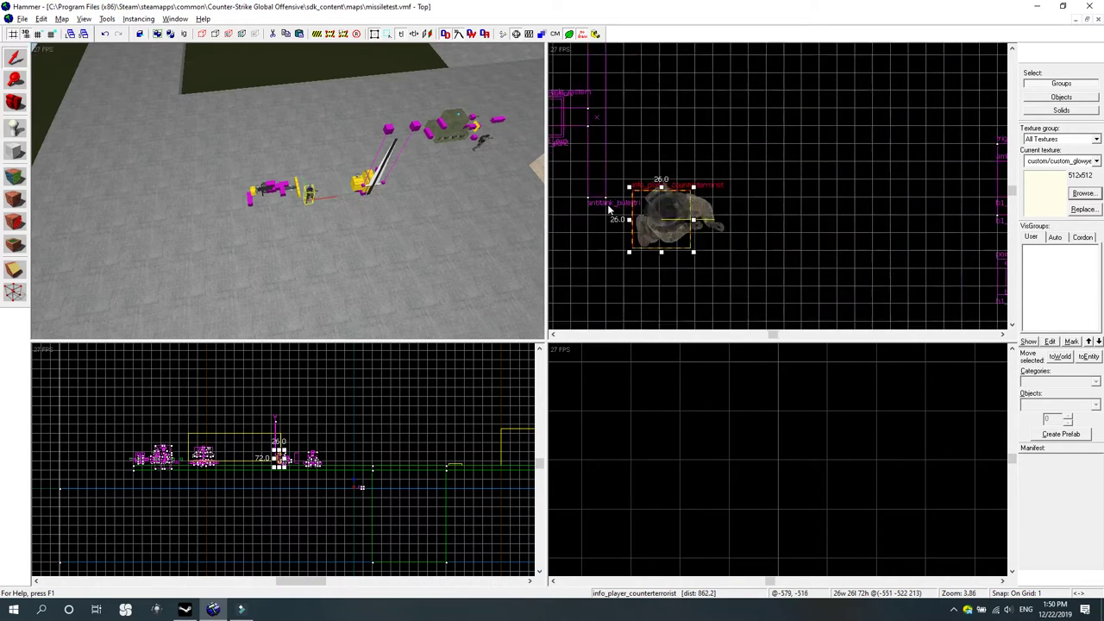
scroll(607, 209, up, 2)
drag(705, 213, 664, 200)
scroll(324, 160, up, 6)
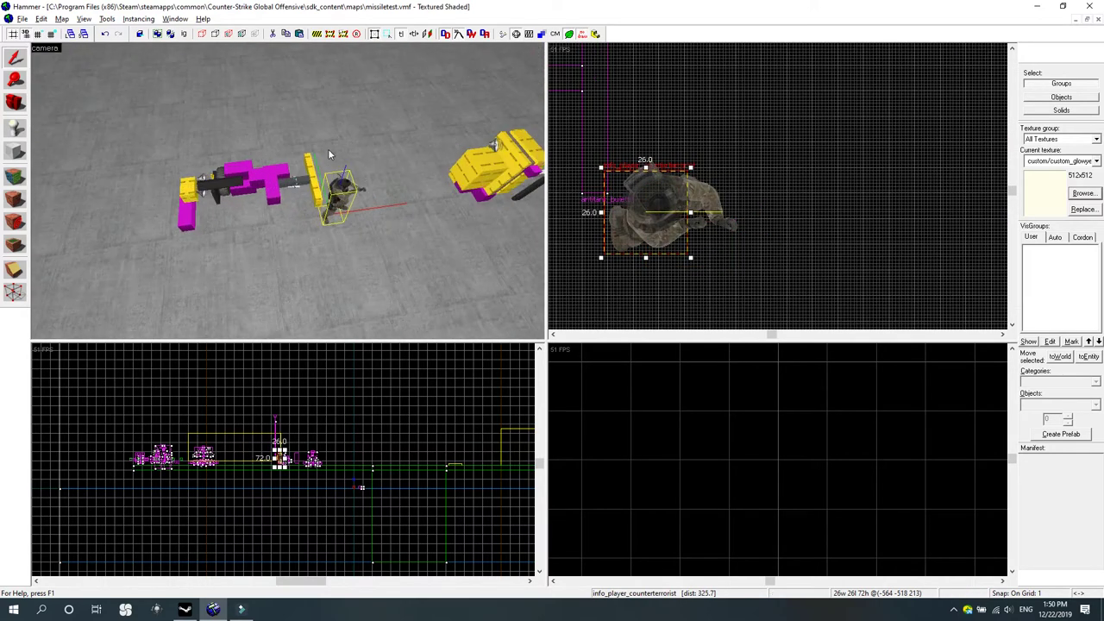
Select antitank_bullet, its trigger and the info_player_counterterrorist in turn to compare how they are placed.
scroll(328, 154, up, 5)
click(296, 169)
scroll(368, 204, down, 3)
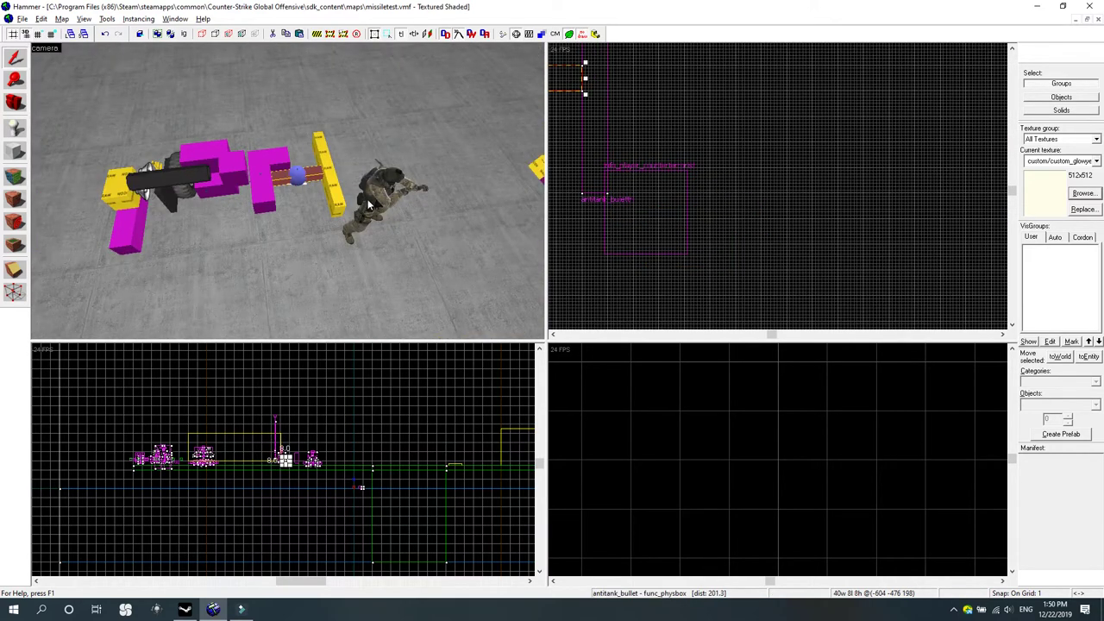
scroll(384, 194, up, 3)
click(427, 187)
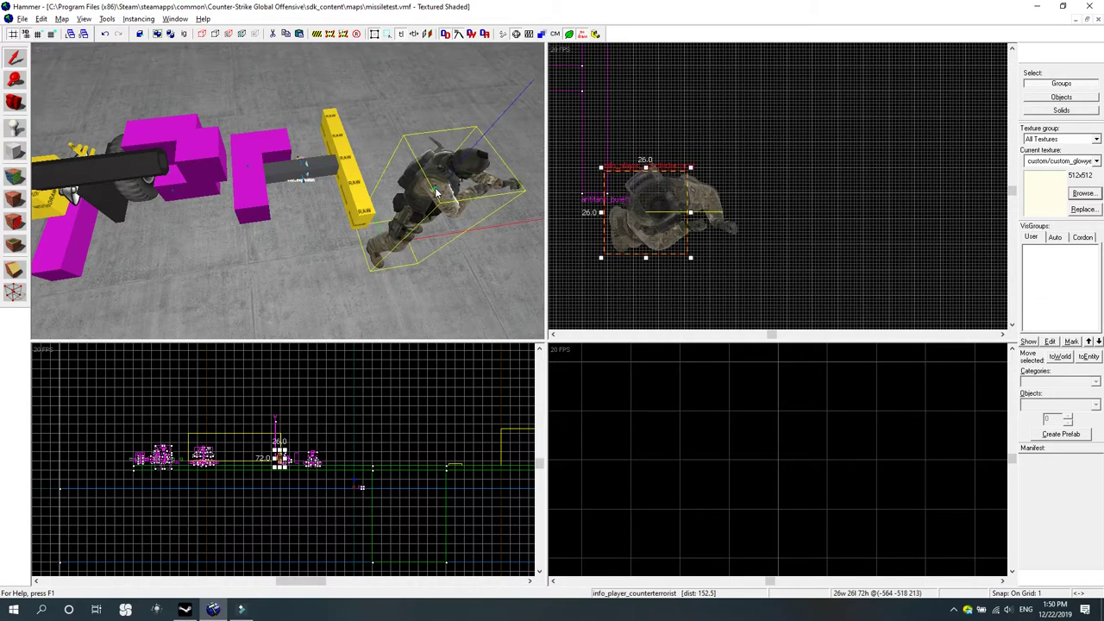
click(331, 173)
click(438, 209)
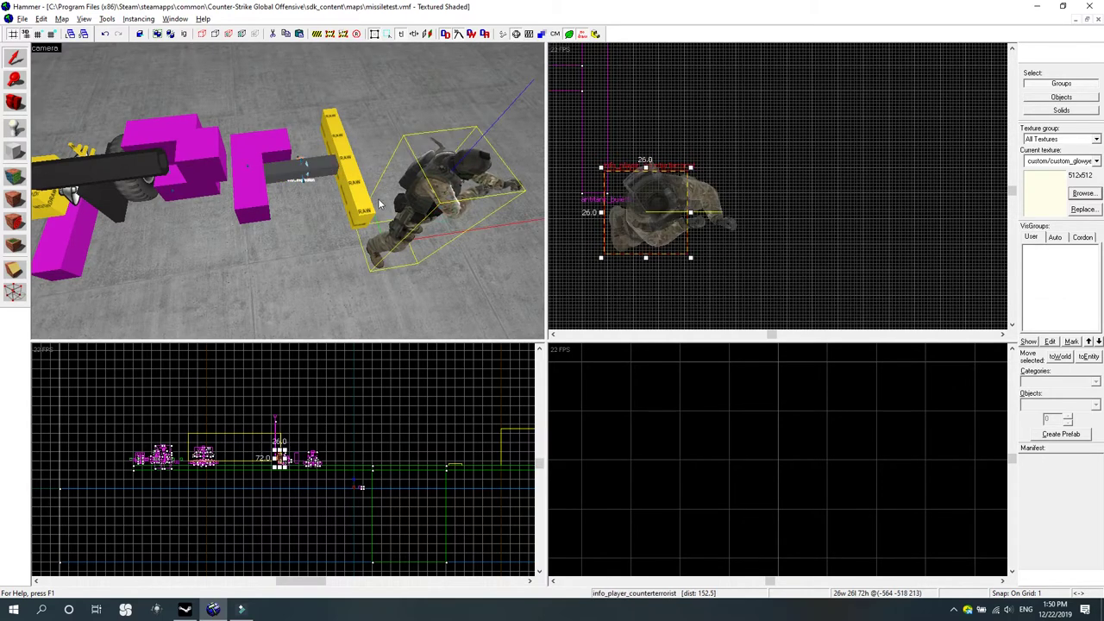
click(360, 196)
click(439, 202)
click(298, 172)
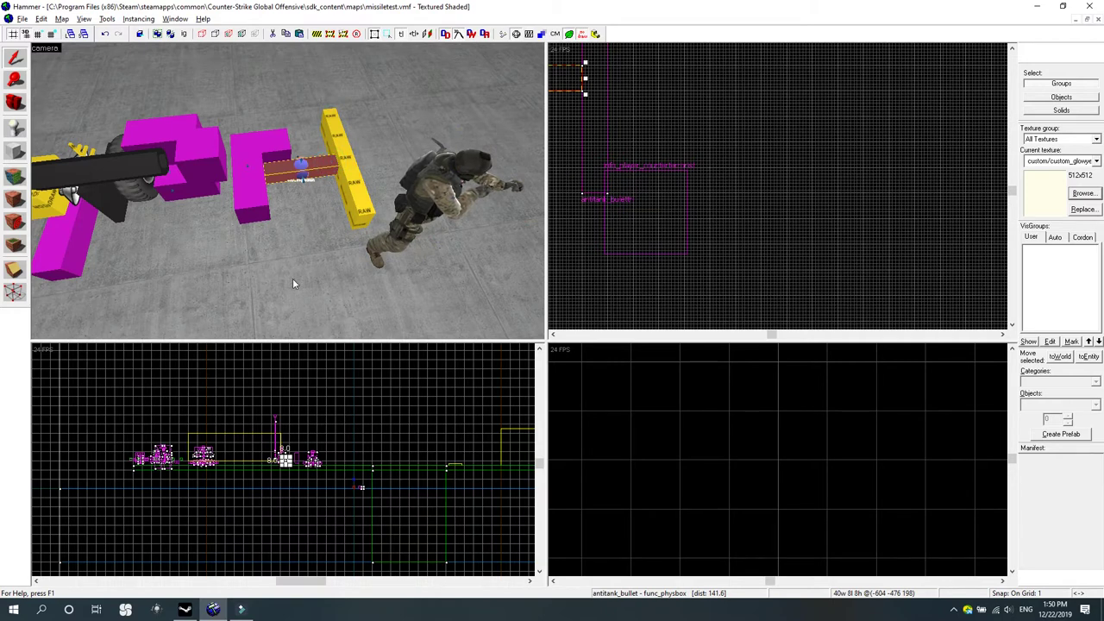
click(436, 202)
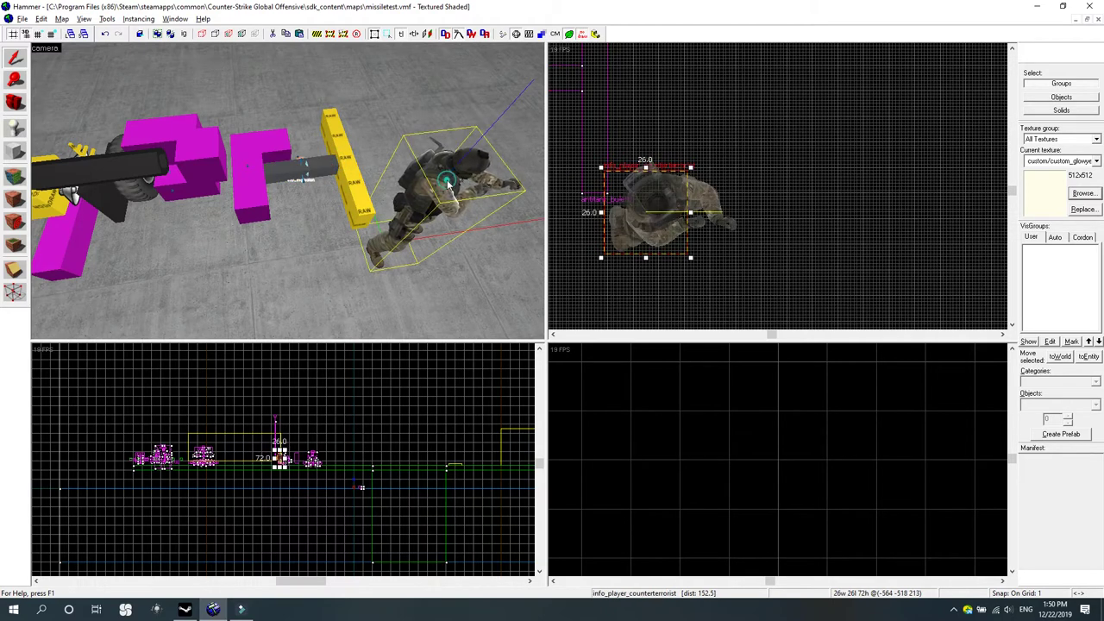
Undo the moves of the info_player_counterterrorist beside the trigger.
click(707, 215)
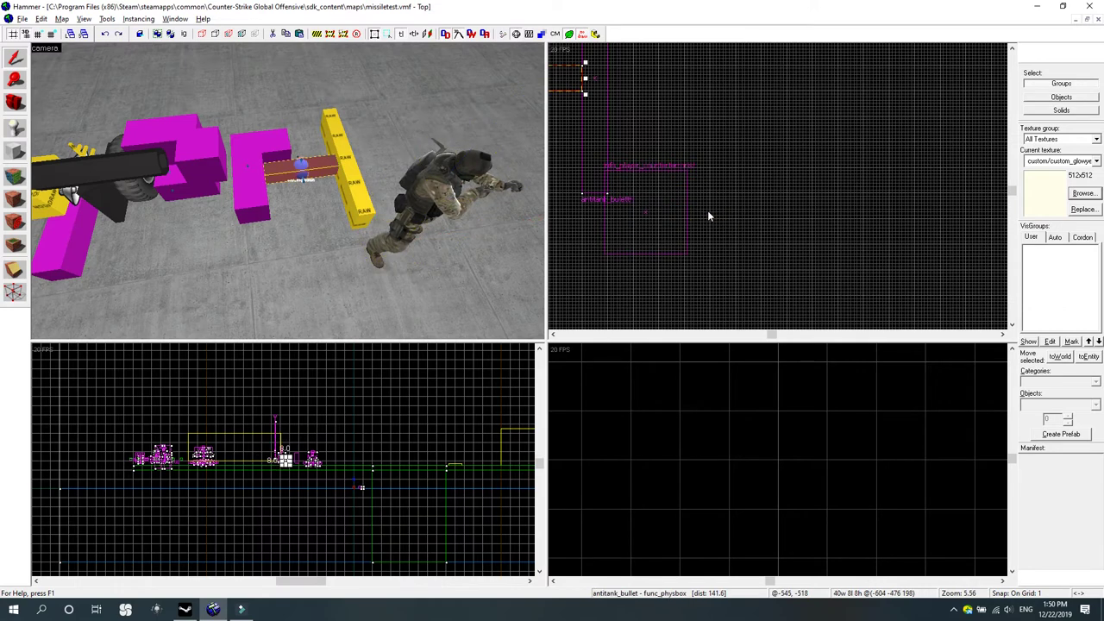
click(707, 216)
click(707, 215)
click(707, 216)
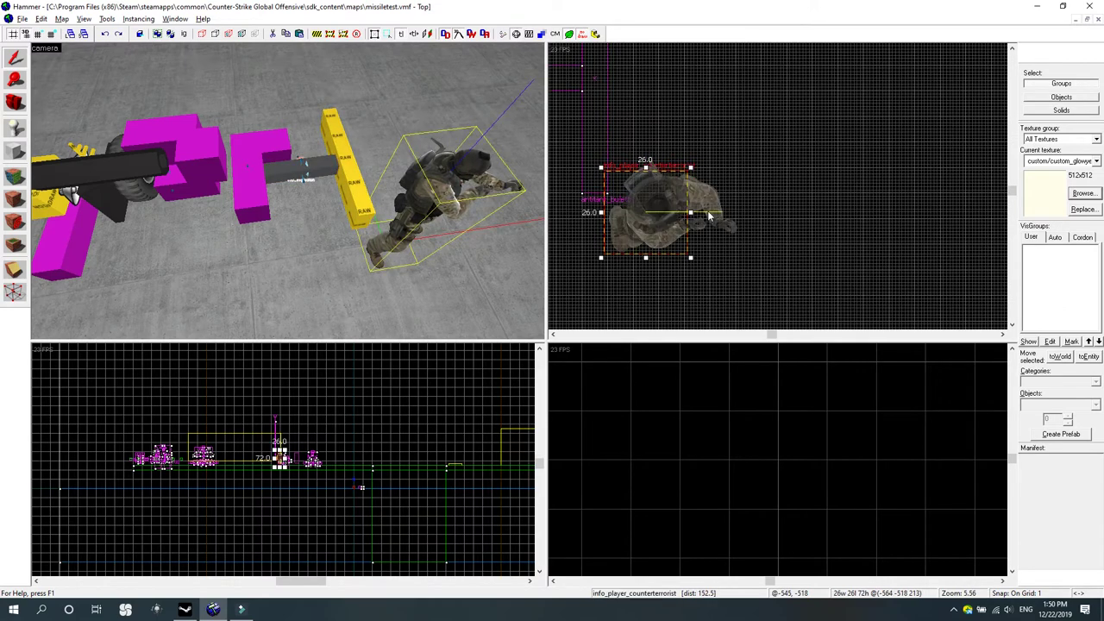
click(707, 216)
click(707, 215)
click(694, 220)
key(ctrl+z)
key(ctrl+z)
key(ctrl+z)
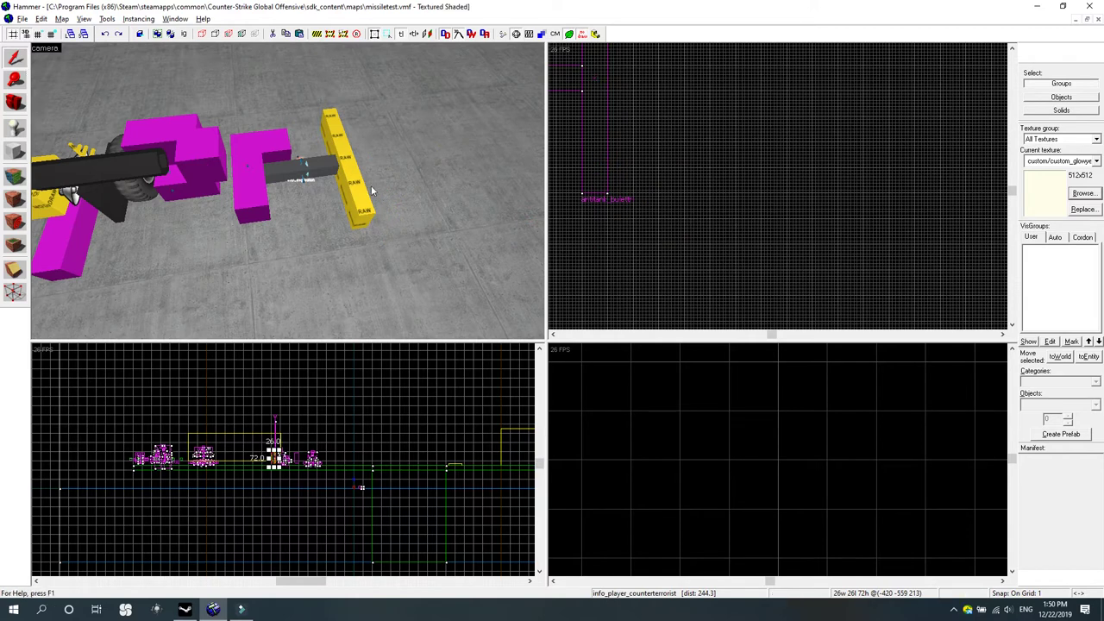
Look through the properties of antitank_bullet, antitank_bmeasure, antitank_temp2 and the two bullet thrusters, and close the properties.
double_click(323, 167)
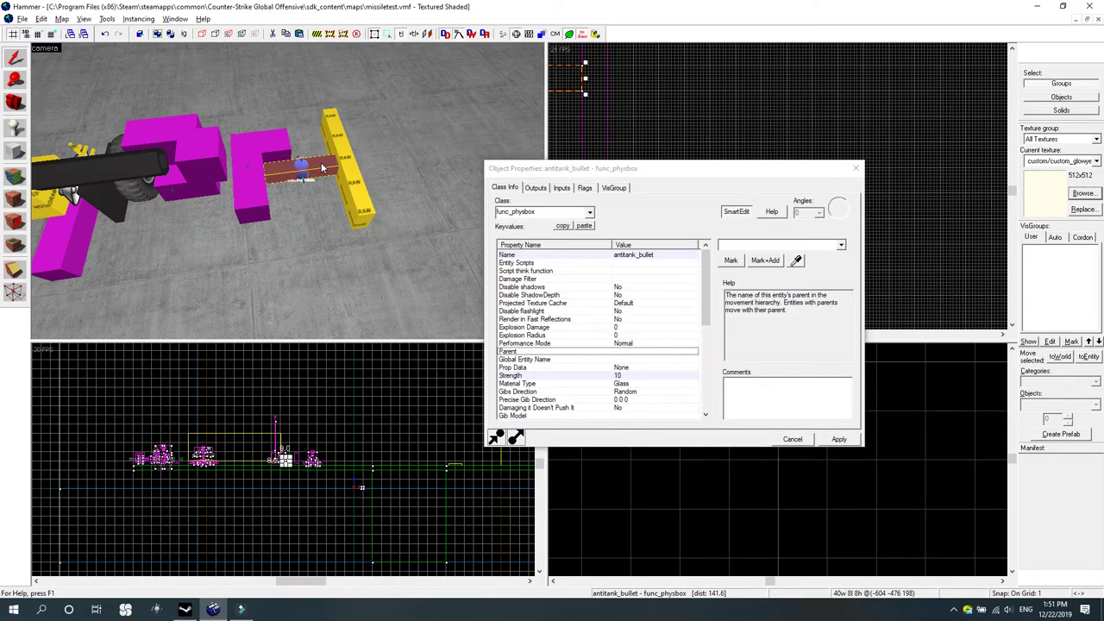
click(258, 191)
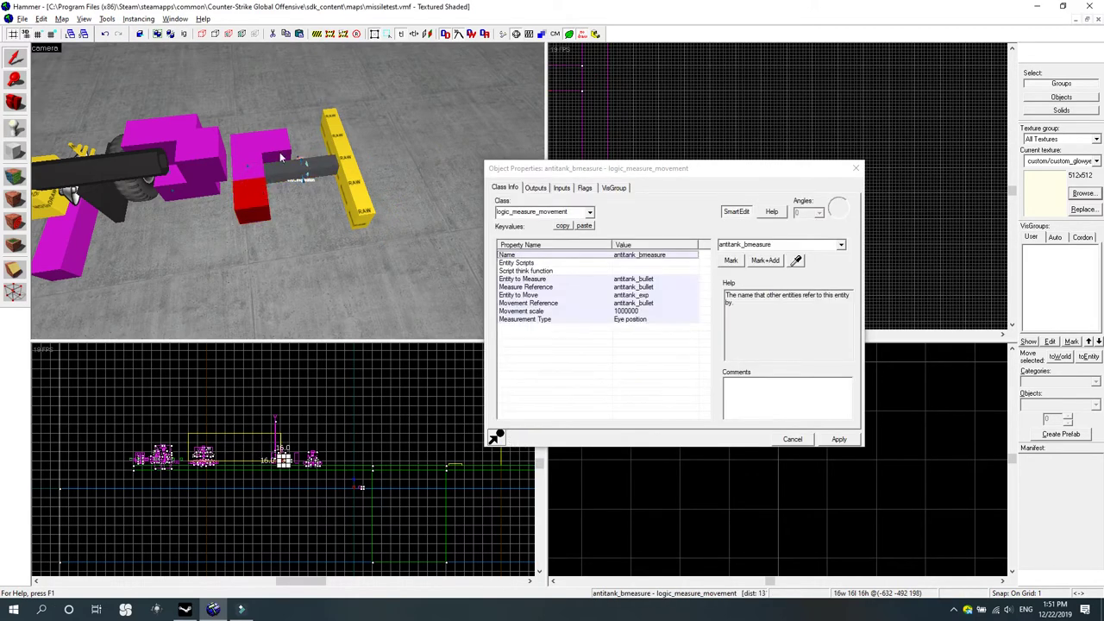
scroll(317, 132, up, 3)
click(231, 148)
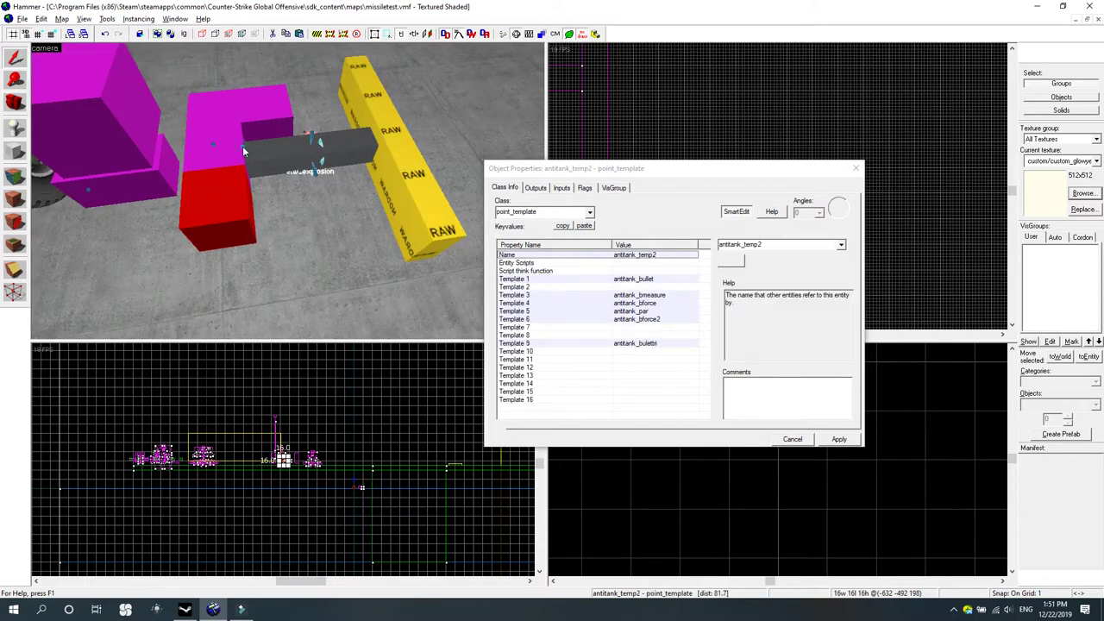
click(262, 113)
click(227, 111)
click(269, 110)
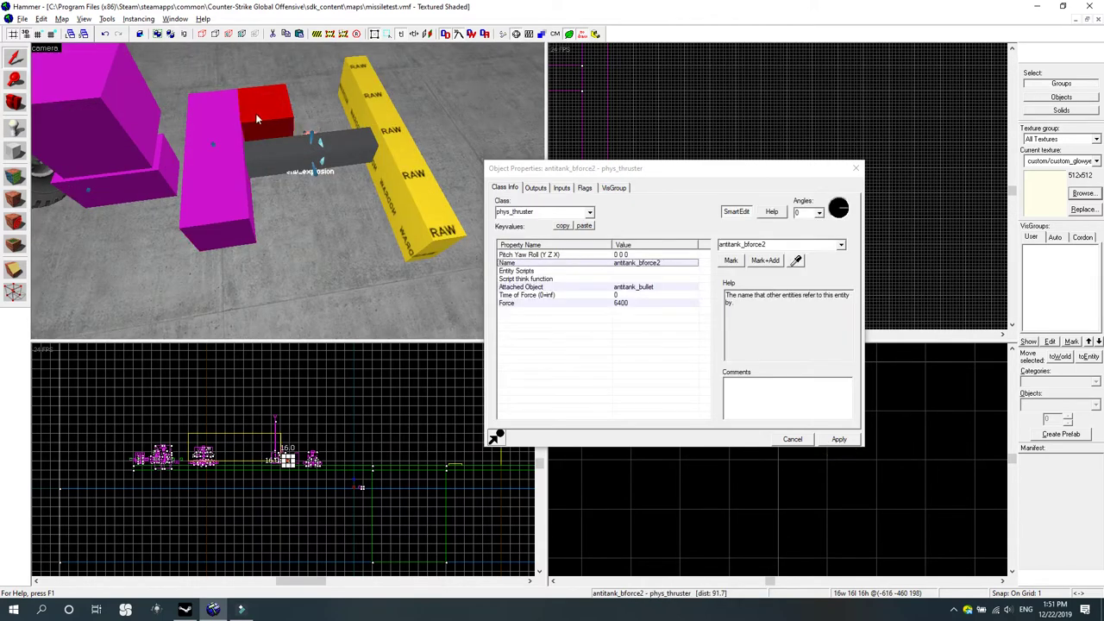
click(222, 111)
click(262, 113)
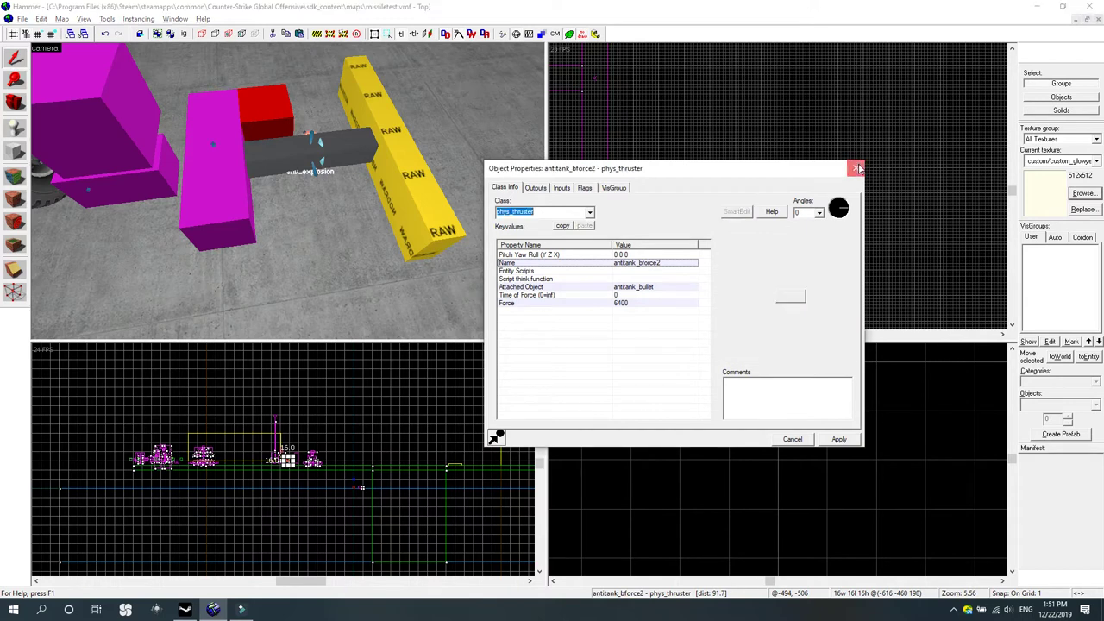
click(856, 169)
Reopen the properties of antitank_bforce2 and compare its flags with those of antitank_bforce.
double_click(267, 107)
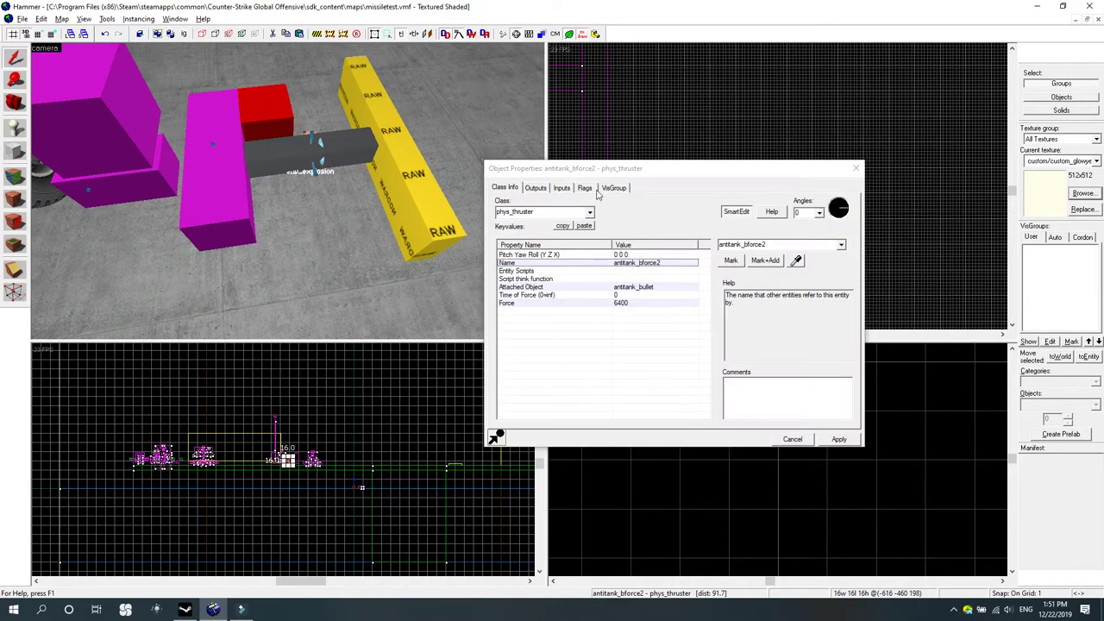
click(582, 187)
click(221, 107)
click(278, 108)
click(220, 106)
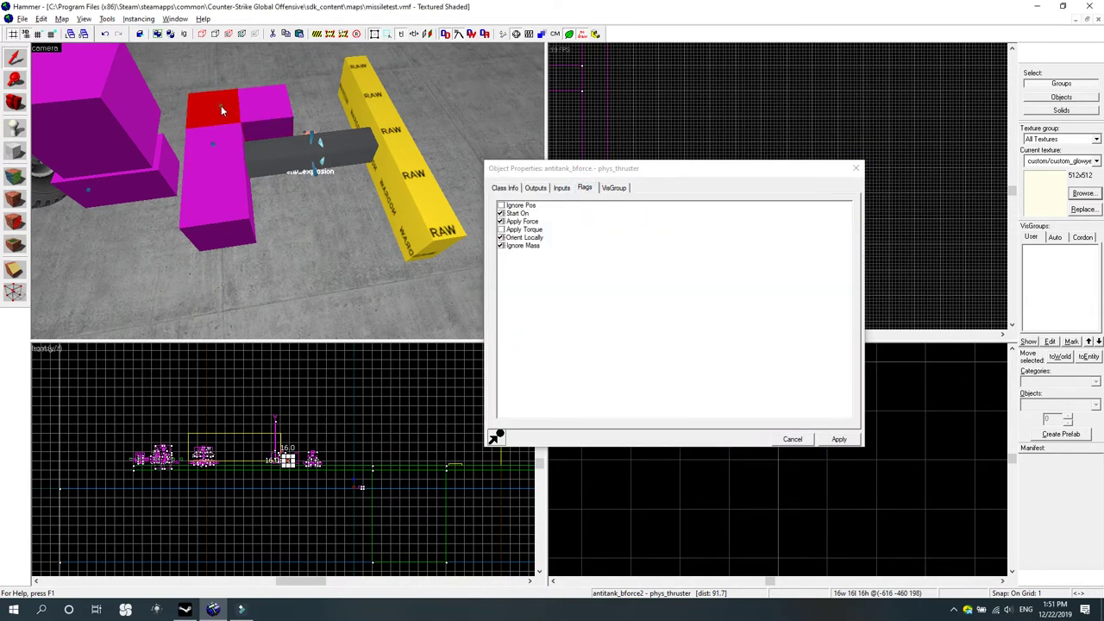
Compare the keyvalues of both thrusters, and examine Time of Force and Force on antitank_bforce2.
click(508, 188)
click(209, 106)
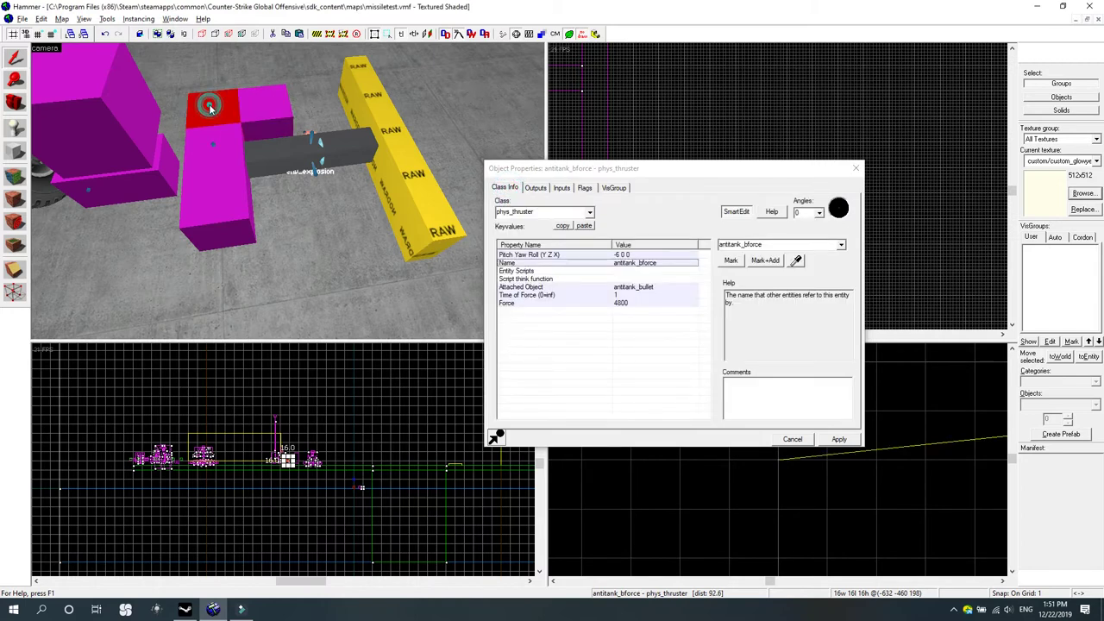
click(263, 111)
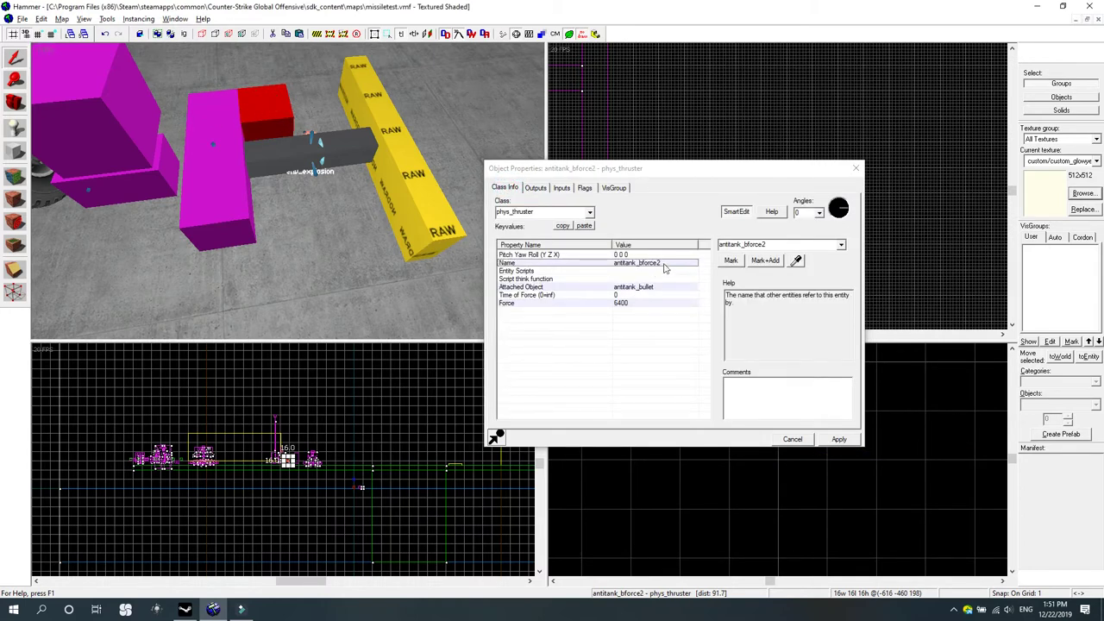
click(615, 294)
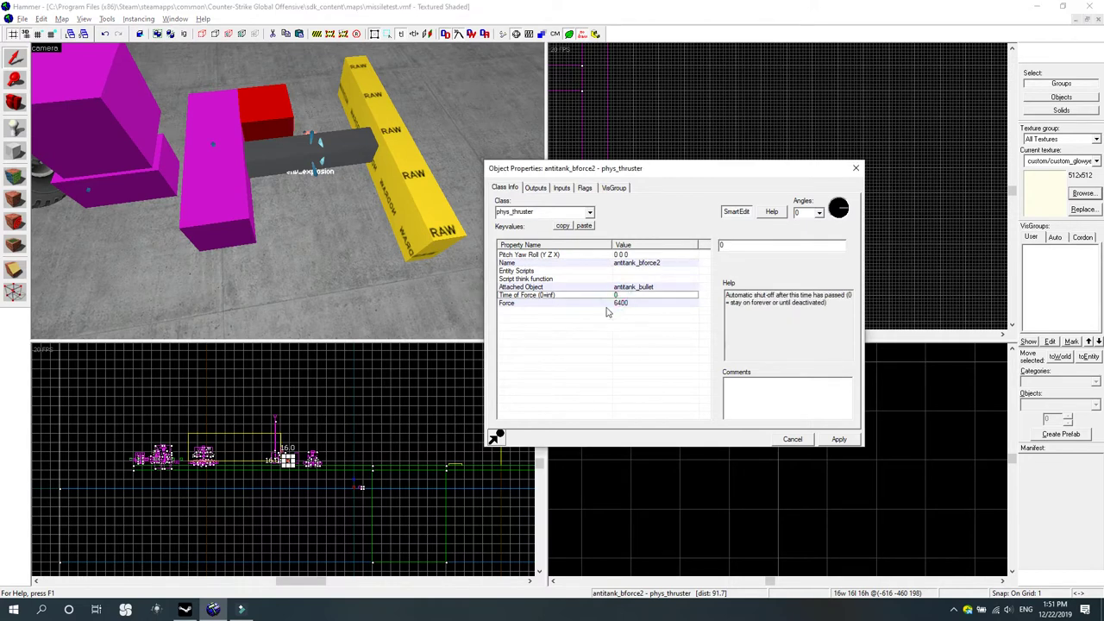
click(623, 302)
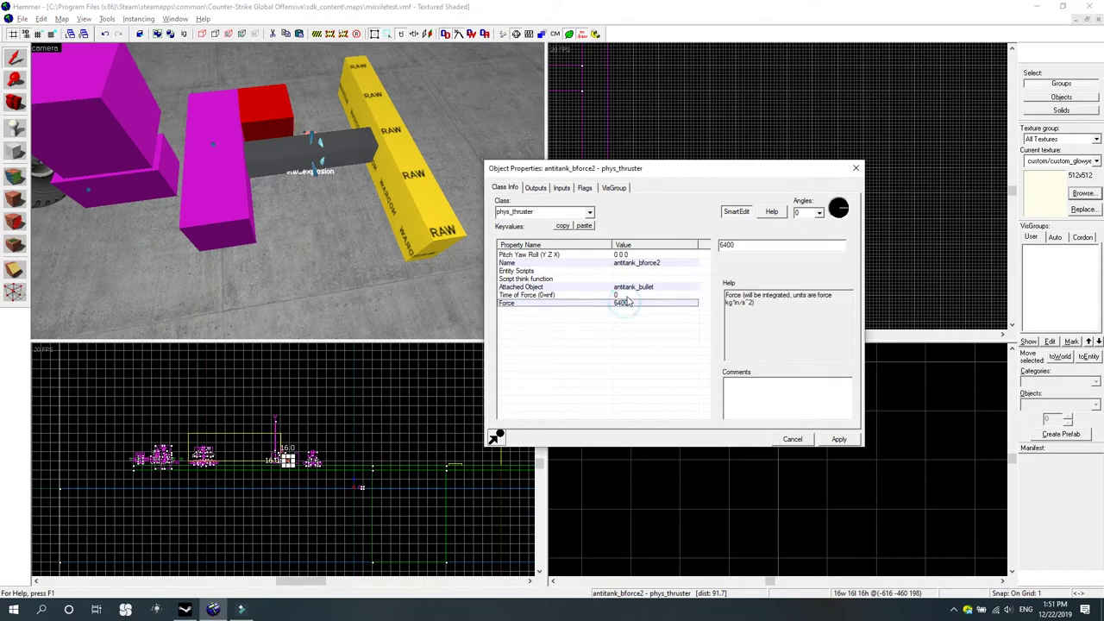
click(628, 296)
click(642, 302)
Examine Time of Force, Force and Pitch Yaw Roll on antitank_bforce, and close its properties.
click(221, 115)
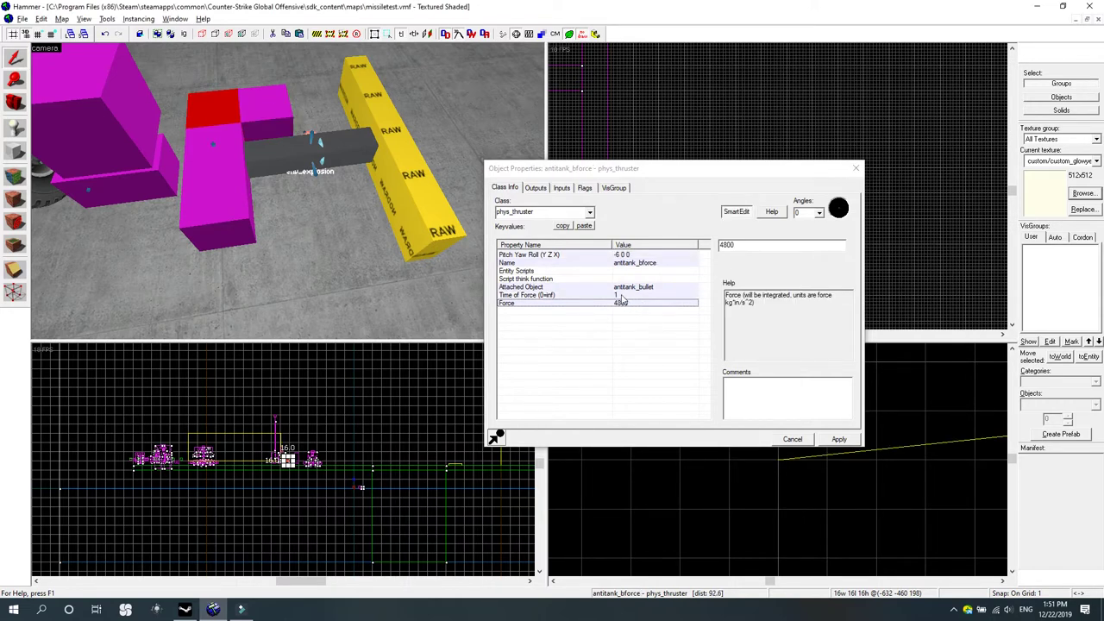
click(627, 295)
click(631, 303)
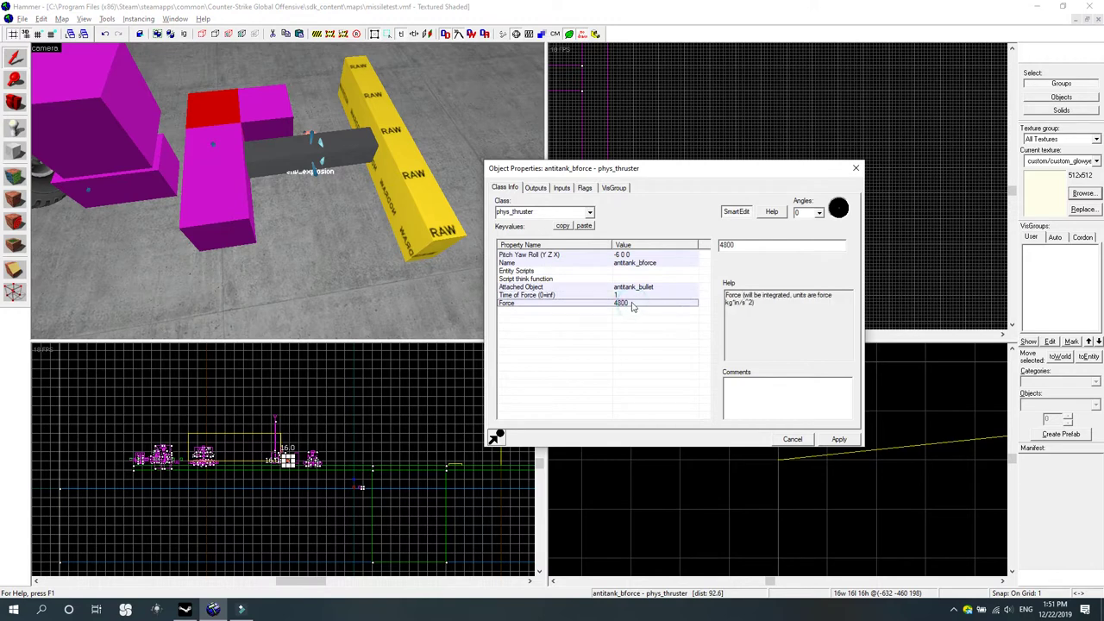
click(636, 255)
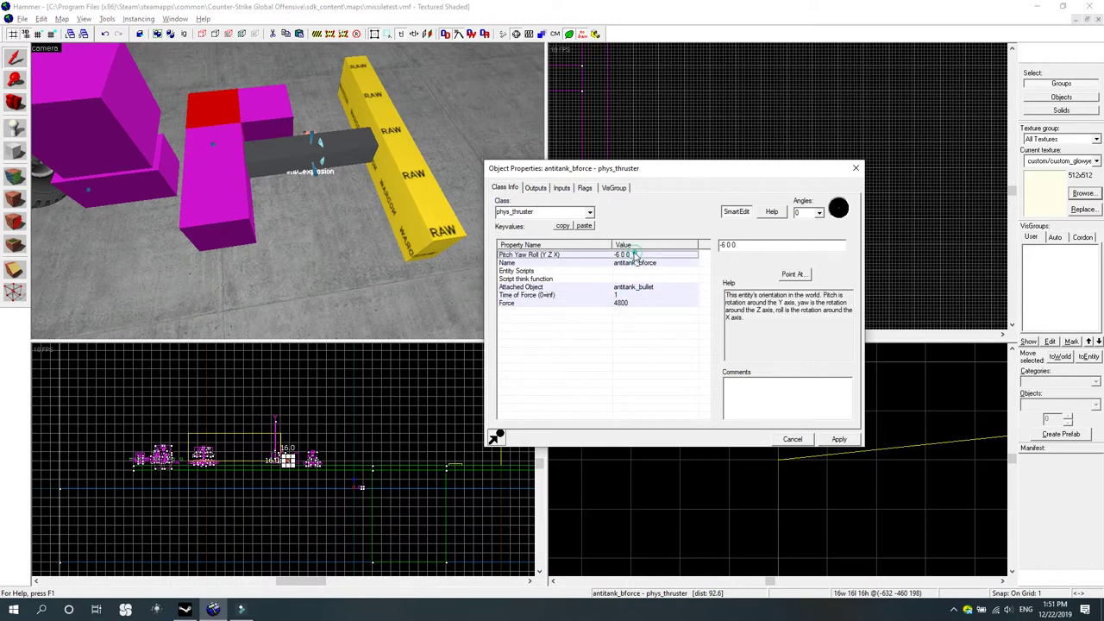
click(725, 246)
click(856, 168)
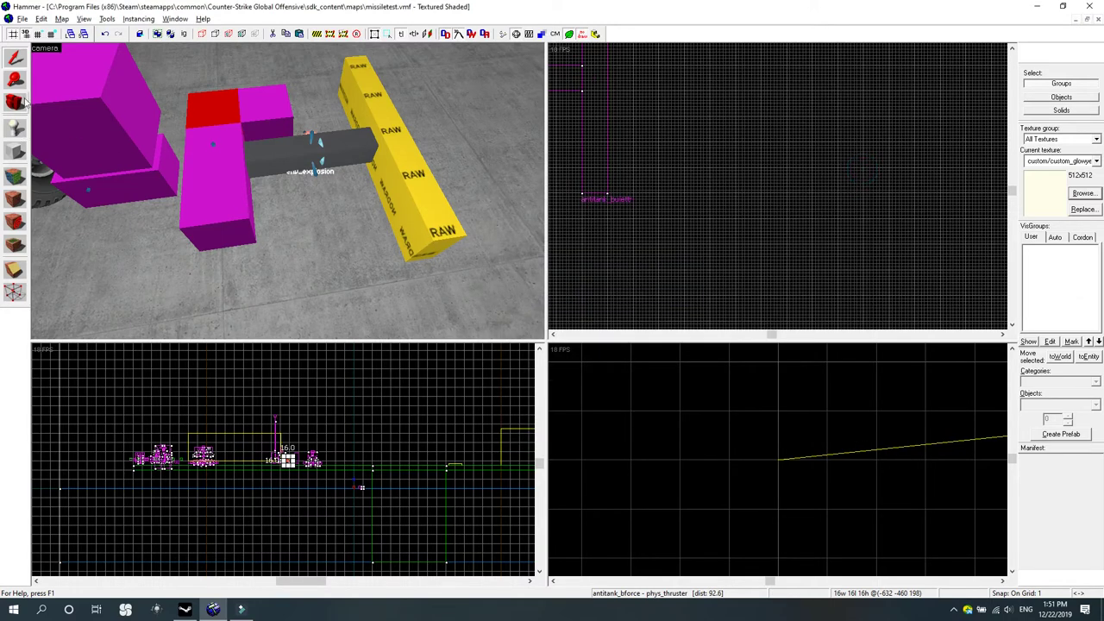
Select antitank_bullet to point it out, and open the properties of antitank_bforce2 behind it.
key(z)
key(z)
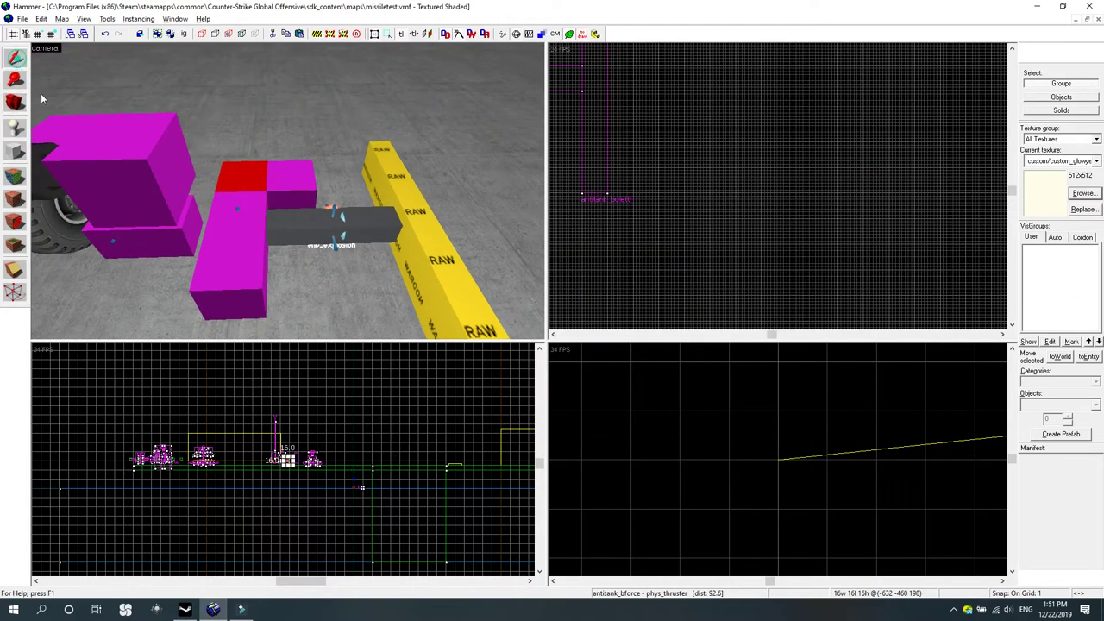
click(384, 227)
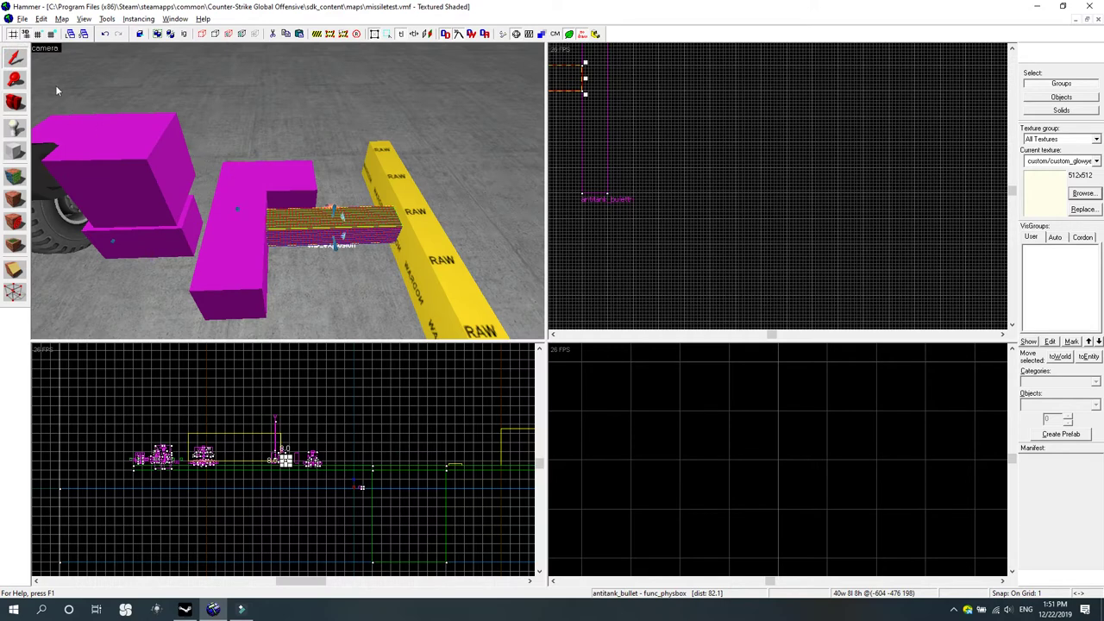
click(294, 172)
key(alt+Return)
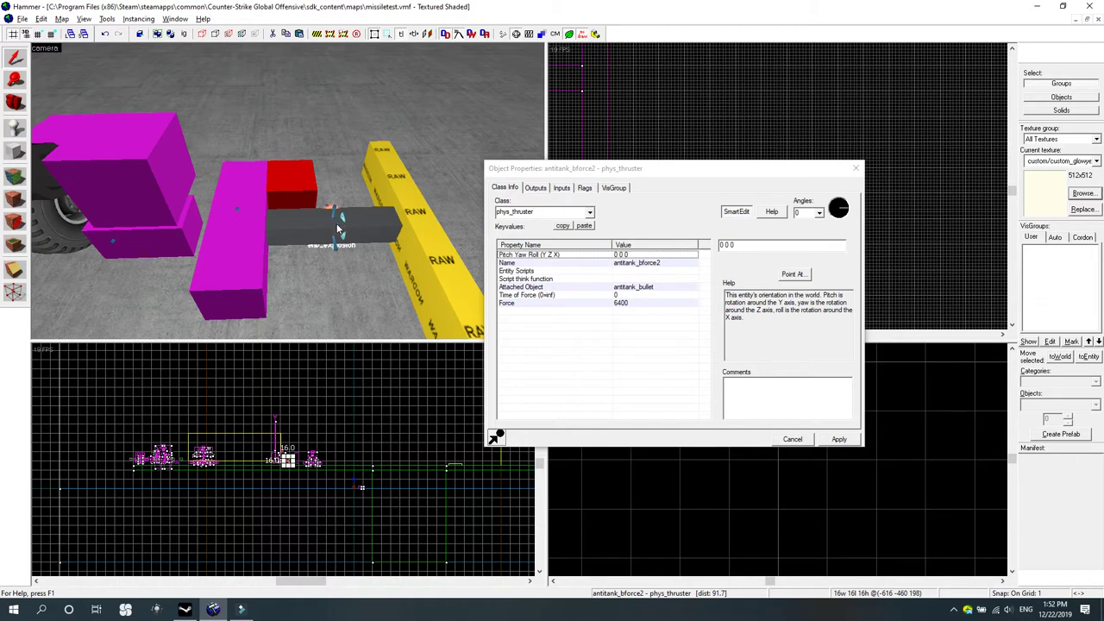
Alternate between antitank_bforce and antitank_bforce2 to compare the two thrusters, and close the properties.
click(245, 175)
click(298, 183)
click(251, 179)
click(291, 184)
click(252, 179)
click(291, 183)
click(251, 180)
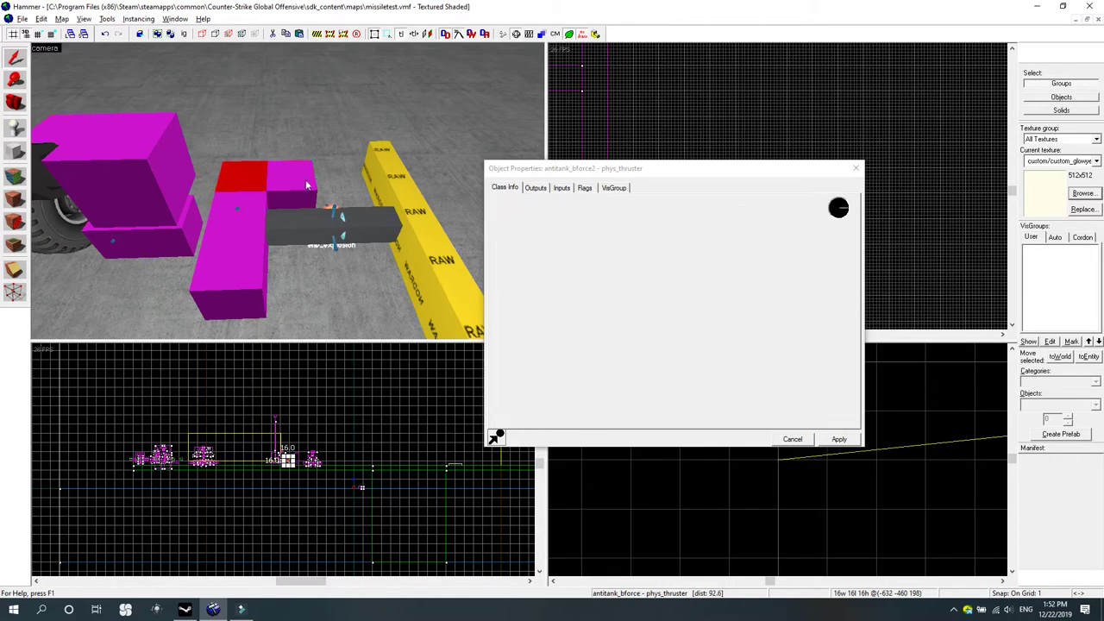
click(302, 181)
click(856, 167)
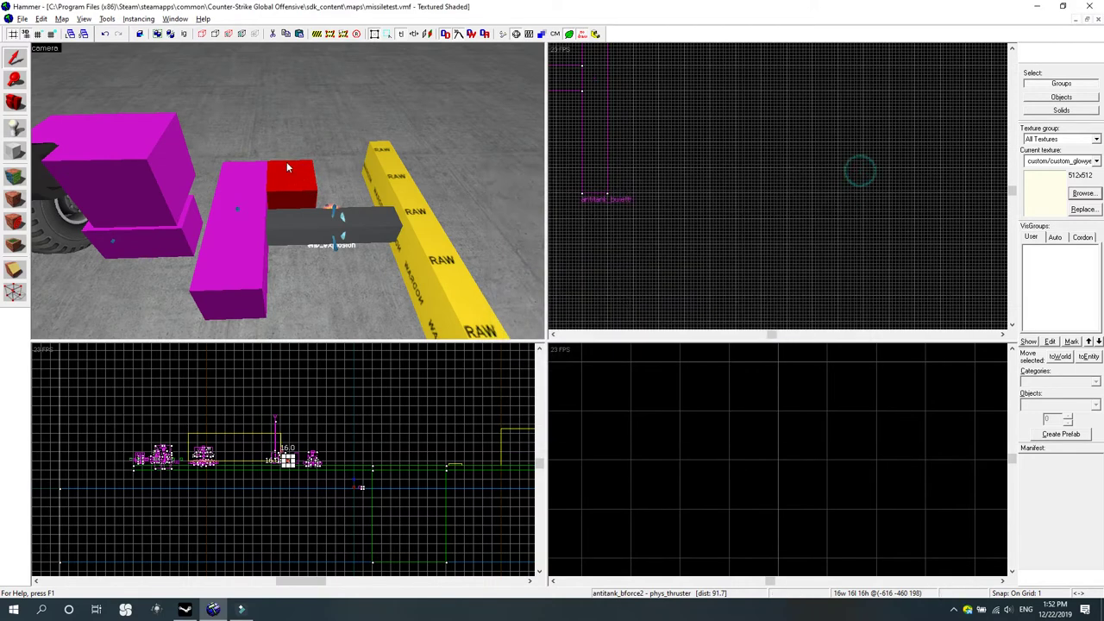
Review the OnBreak outputs of antitank_bullet, examining the one that makes antitank_exp explode.
click(324, 231)
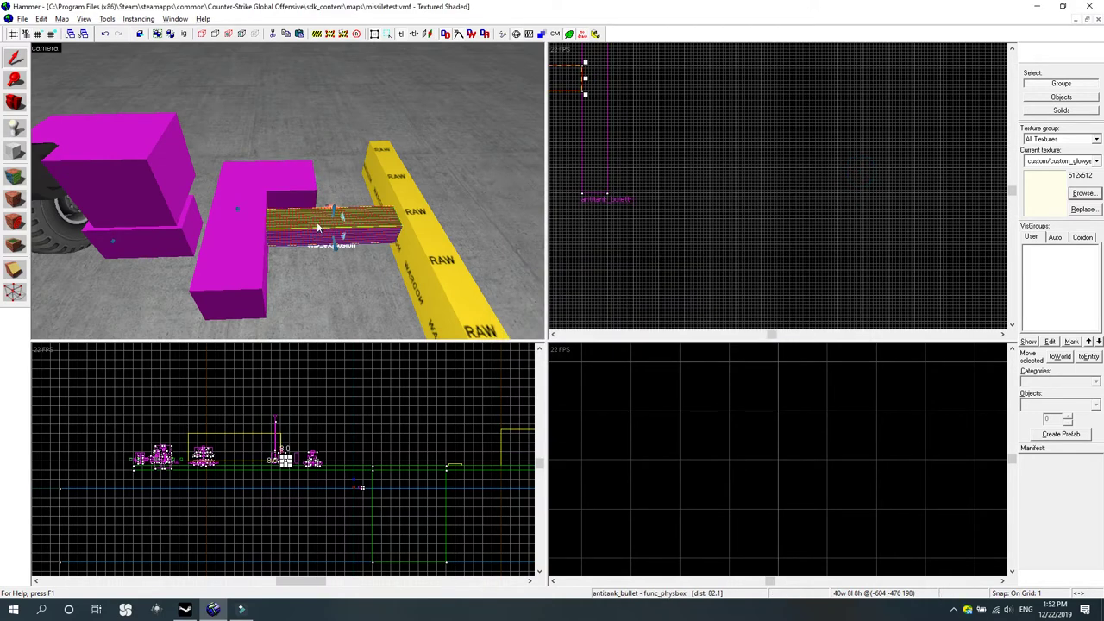
key(alt+Return)
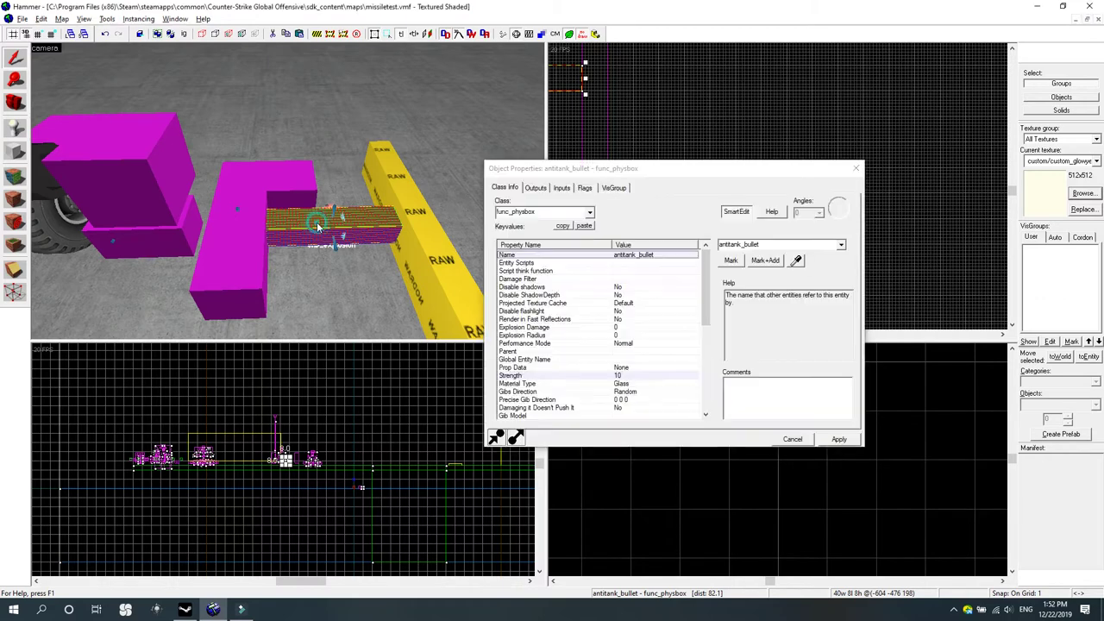
click(532, 189)
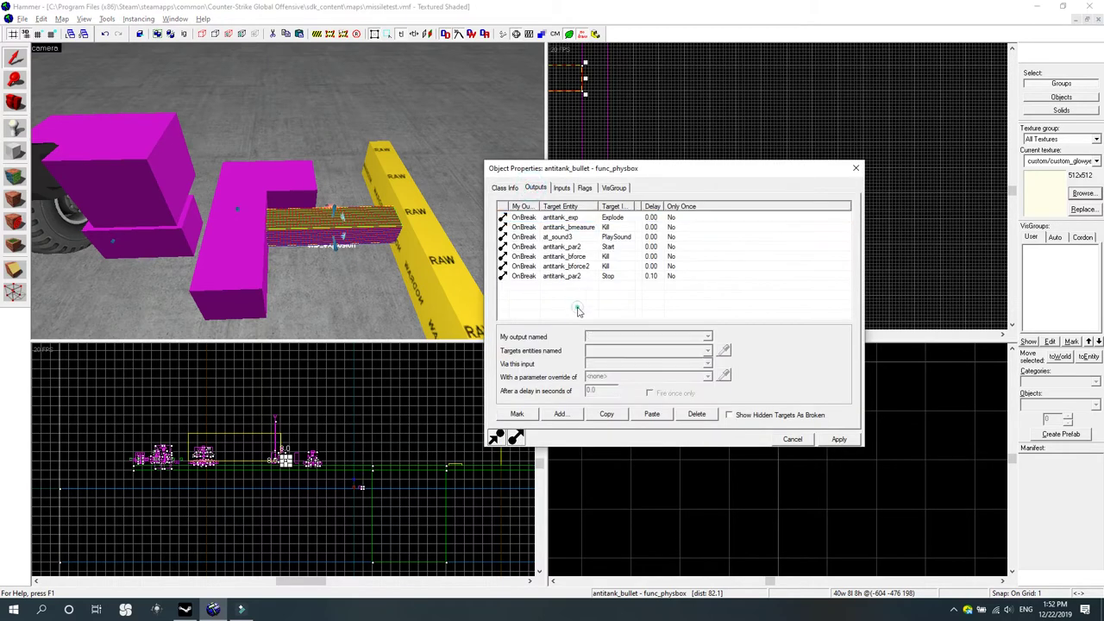
click(404, 238)
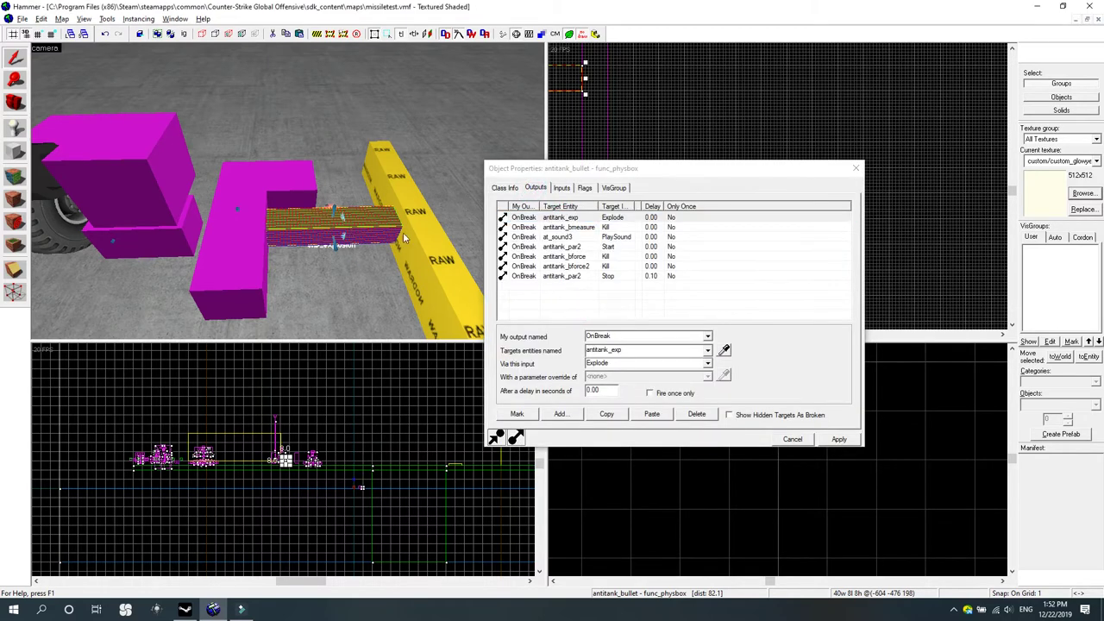
click(593, 221)
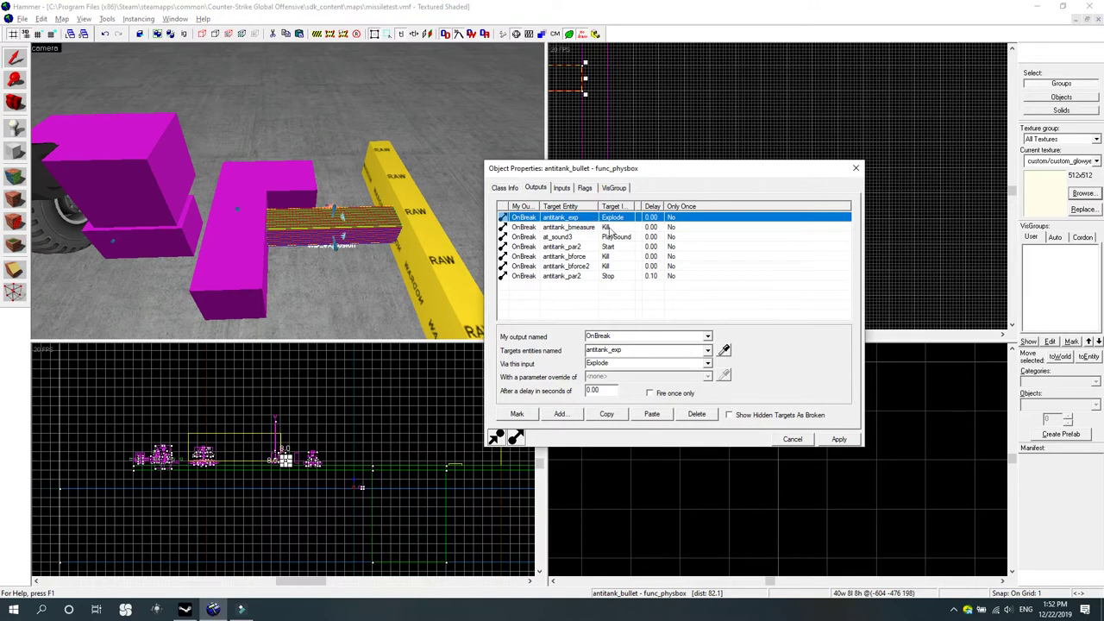
click(393, 235)
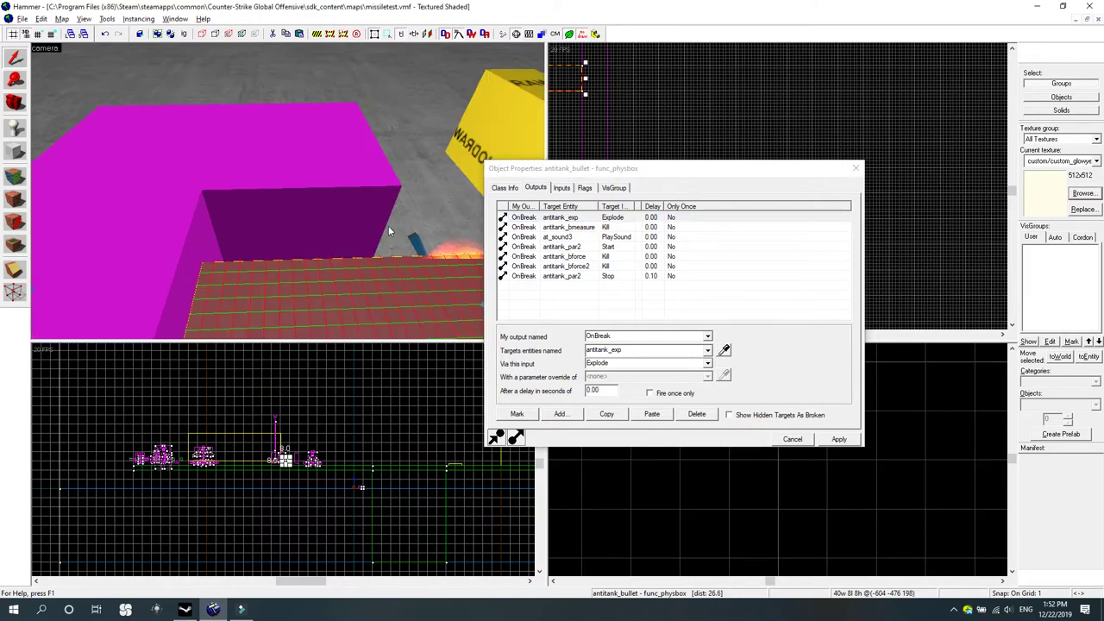
Review the keyvalues of the antitank_exp env_explosion and inspect its placement inside the bullet up close.
click(332, 210)
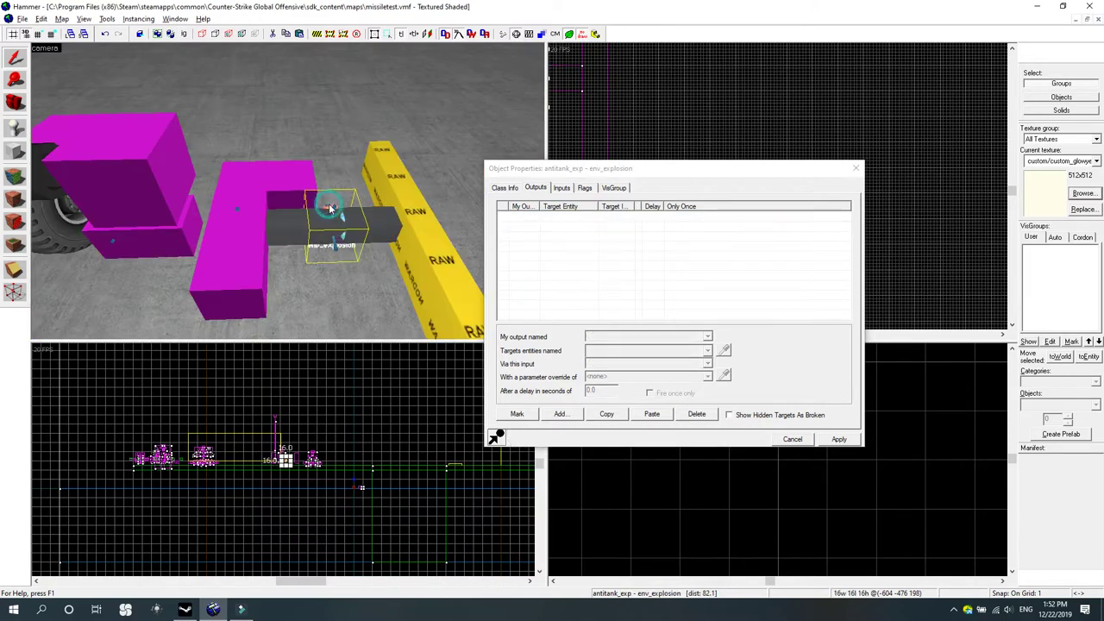
click(509, 190)
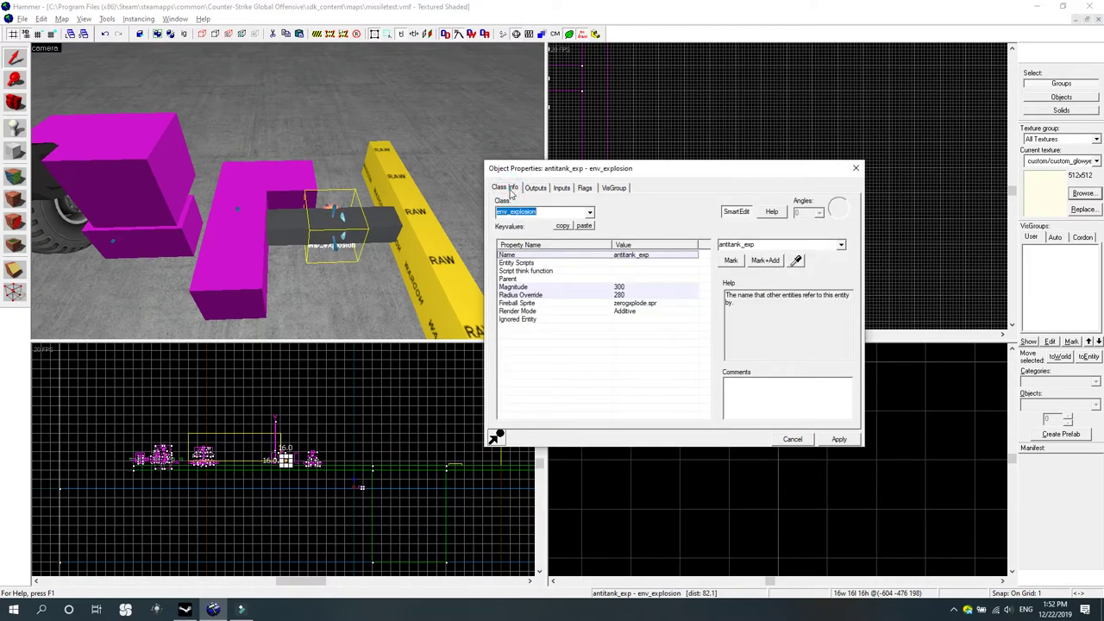
click(10, 102)
mouse_move(288, 192)
mouse_down()
mouse_move(215, 180)
mouse_move(288, 190)
mouse_up()
key(w)
key(w)
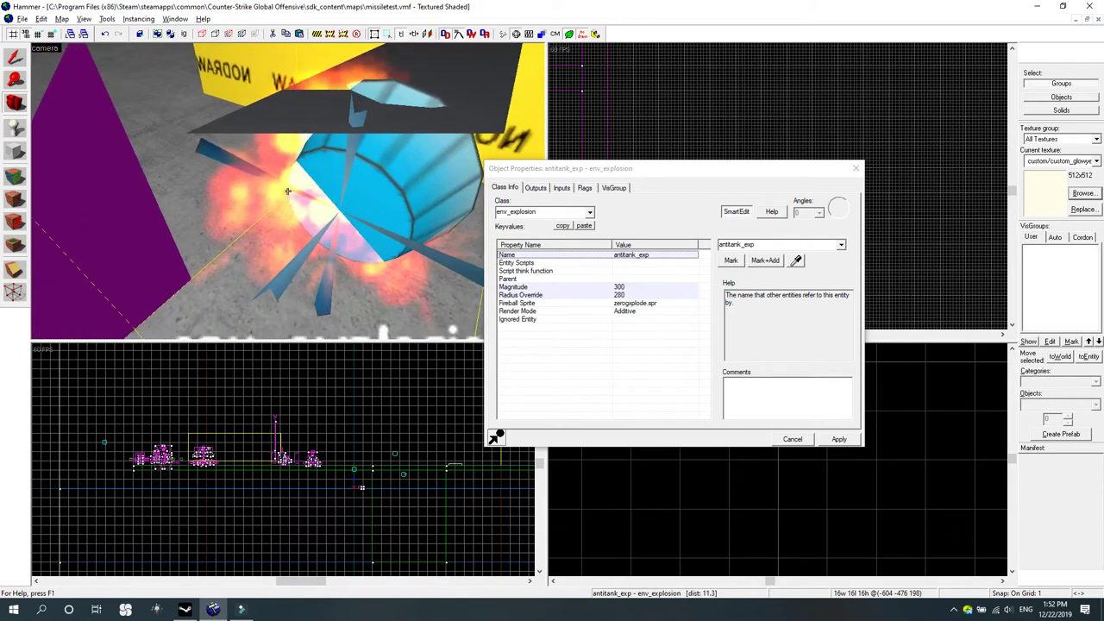
key(s)
click(13, 57)
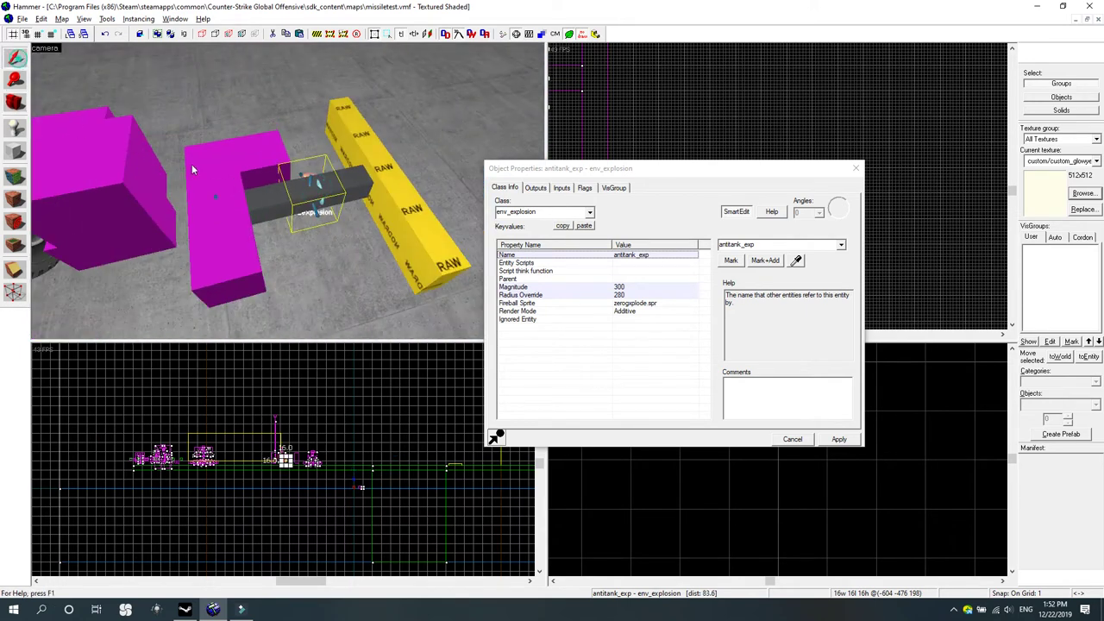
Return to the outputs of antitank_bullet and examine the OnBreak output that kills antitank_bmeasure.
key(w)
click(271, 203)
click(535, 187)
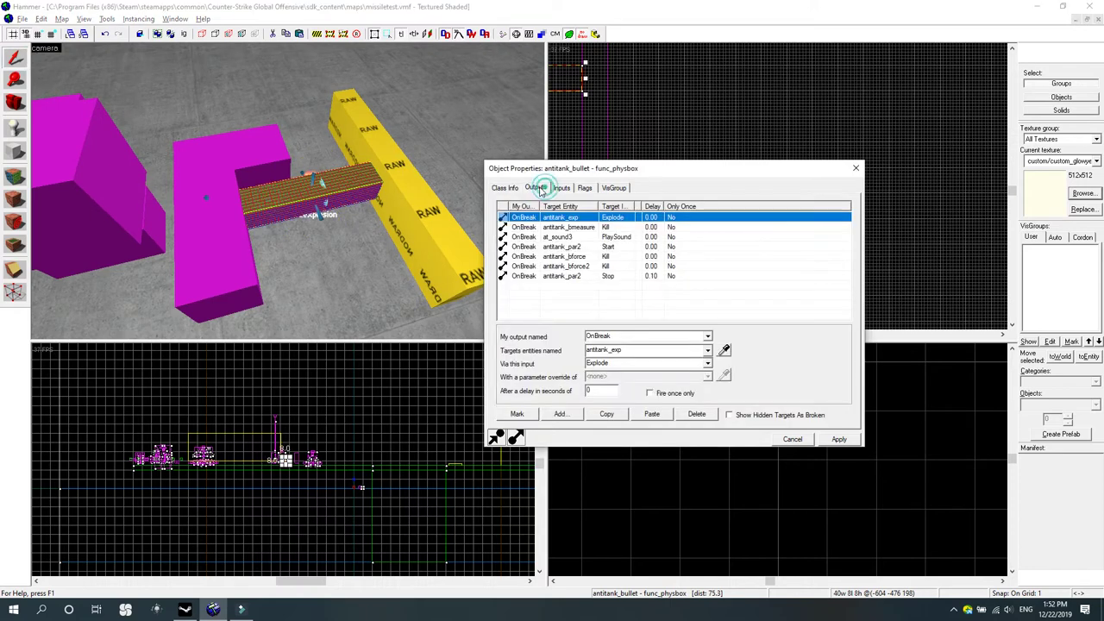
click(582, 228)
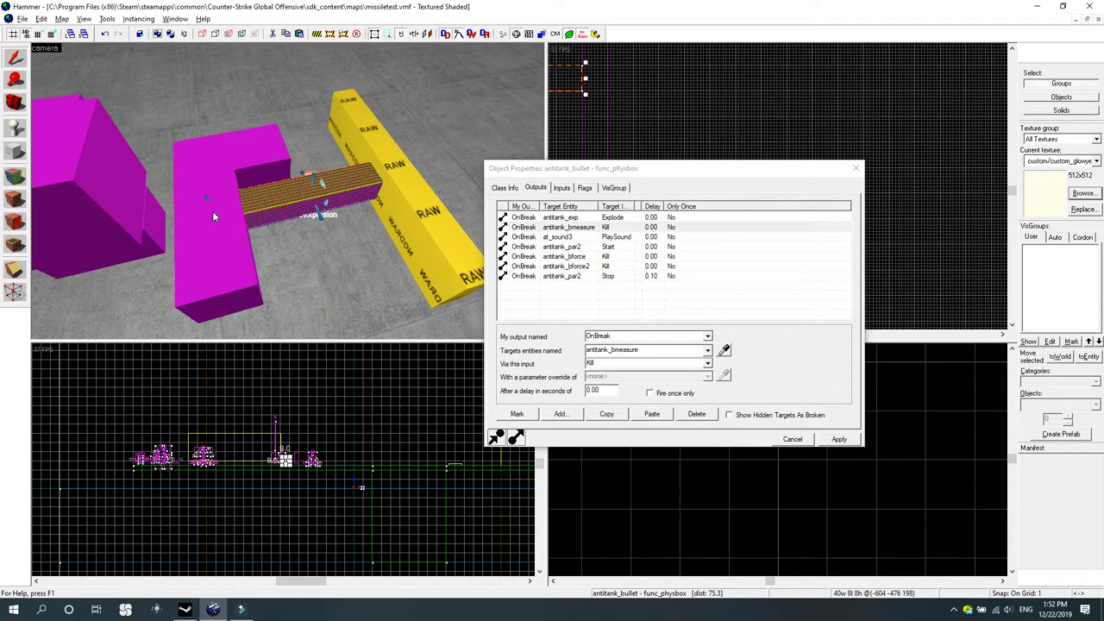
click(612, 225)
Select antitank_bmeasure, antitank_temp2 and antitank_exp to show which entities the measurement involves.
click(199, 280)
click(226, 220)
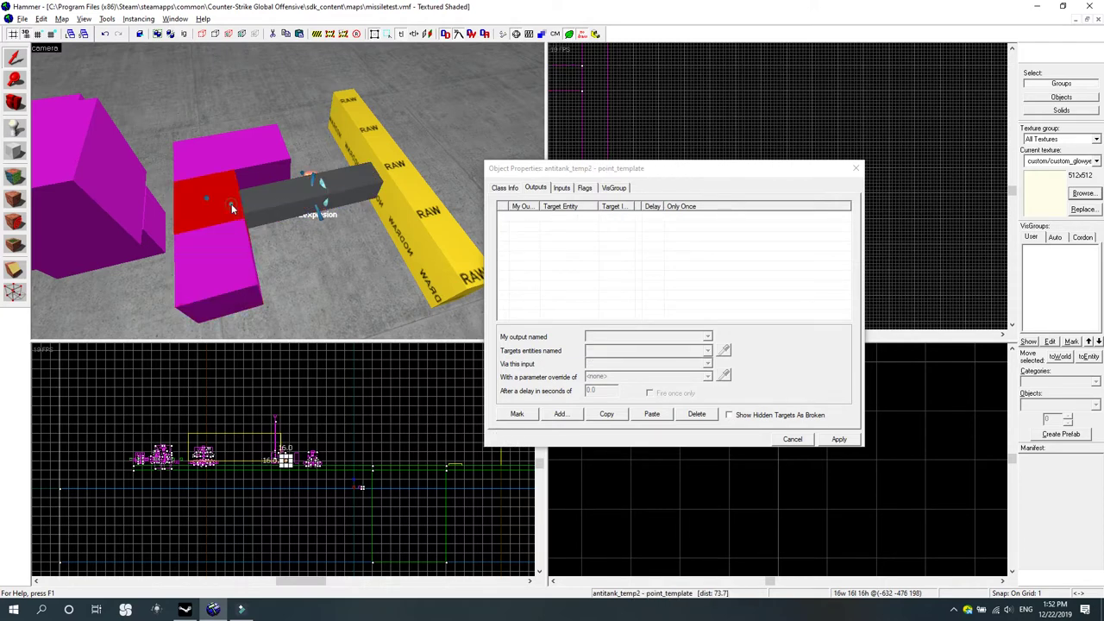
click(241, 246)
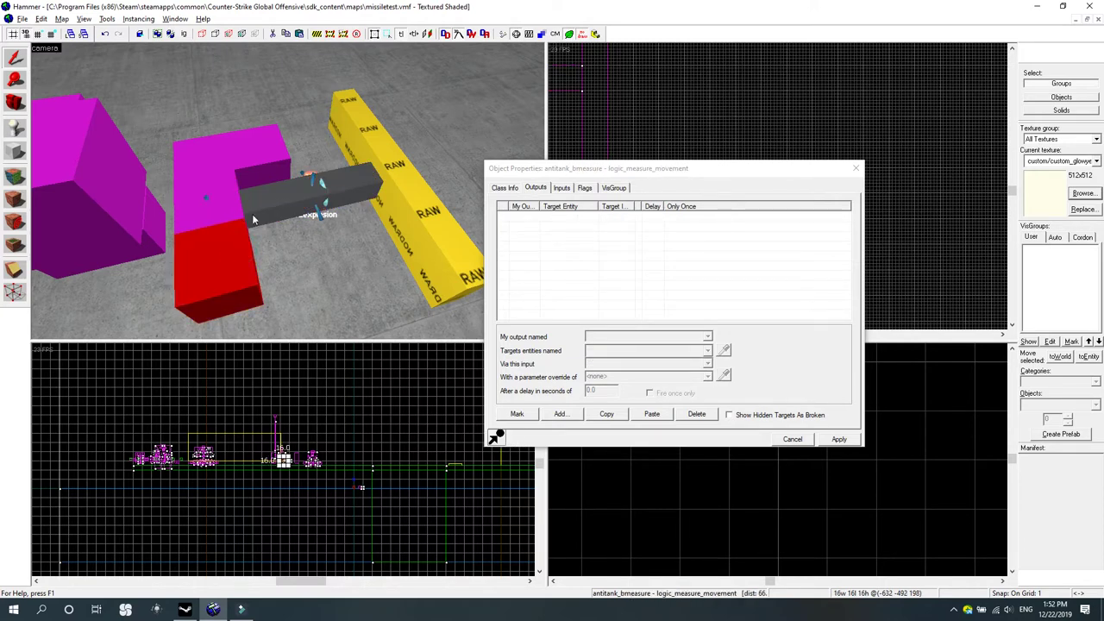
click(309, 172)
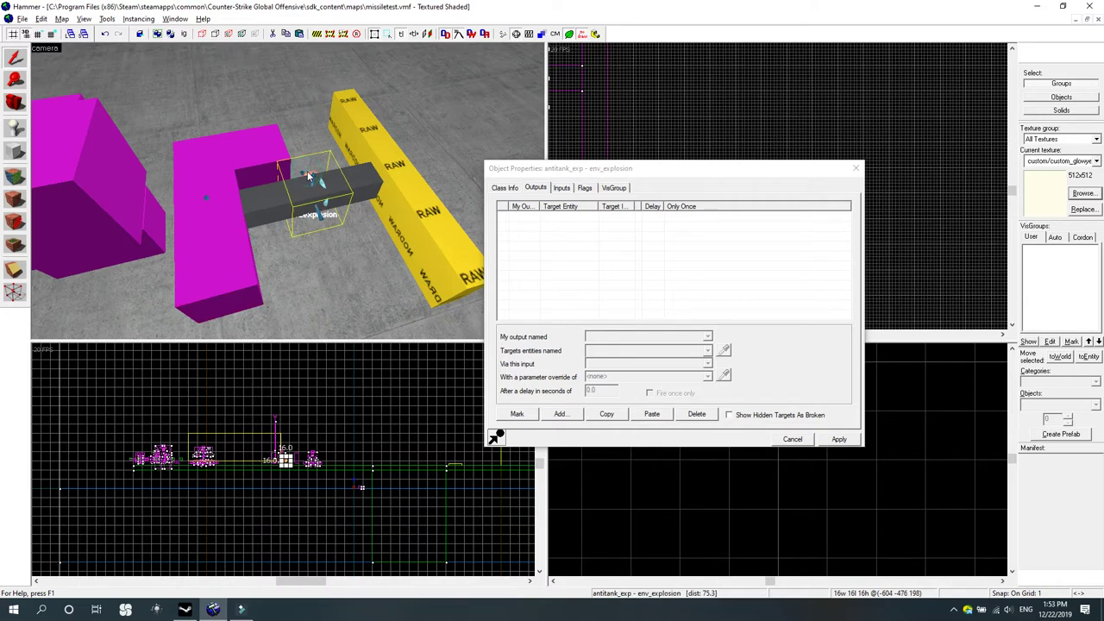
Inspect antitank_exp inside the bullet up close and compare it with antitank_bmeasure and antitank_bullet.
scroll(308, 164, up, 5)
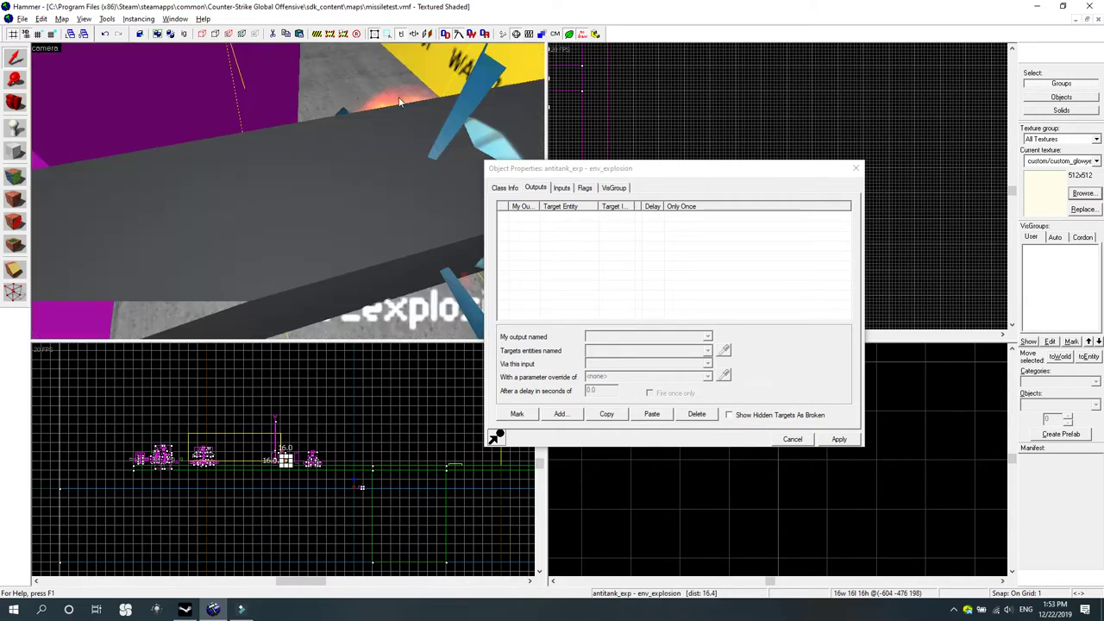
scroll(329, 244, down, 5)
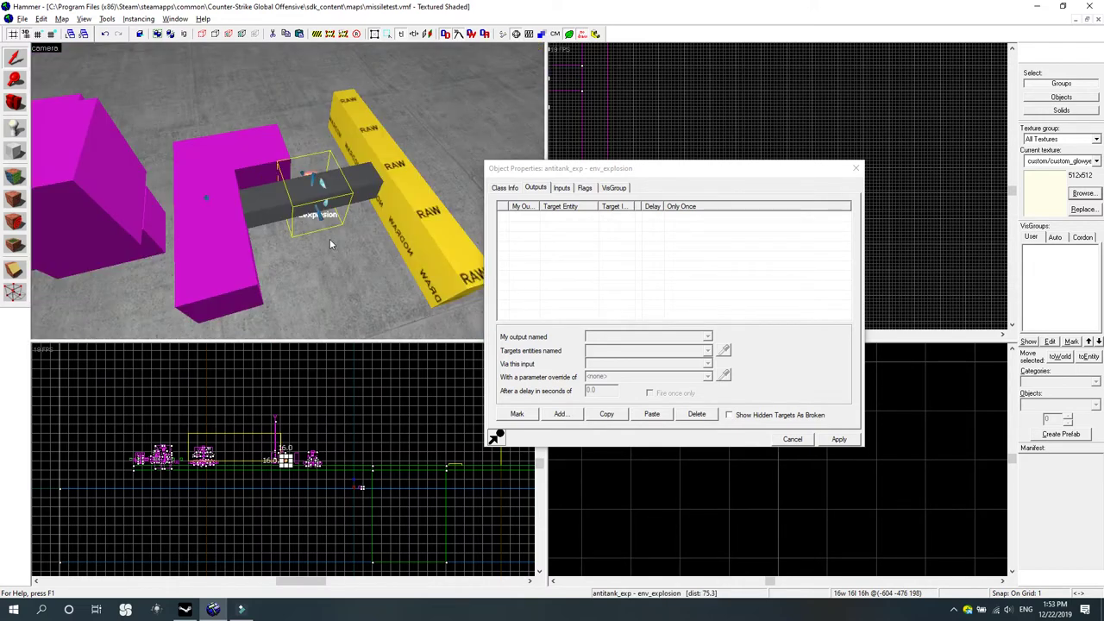
click(243, 250)
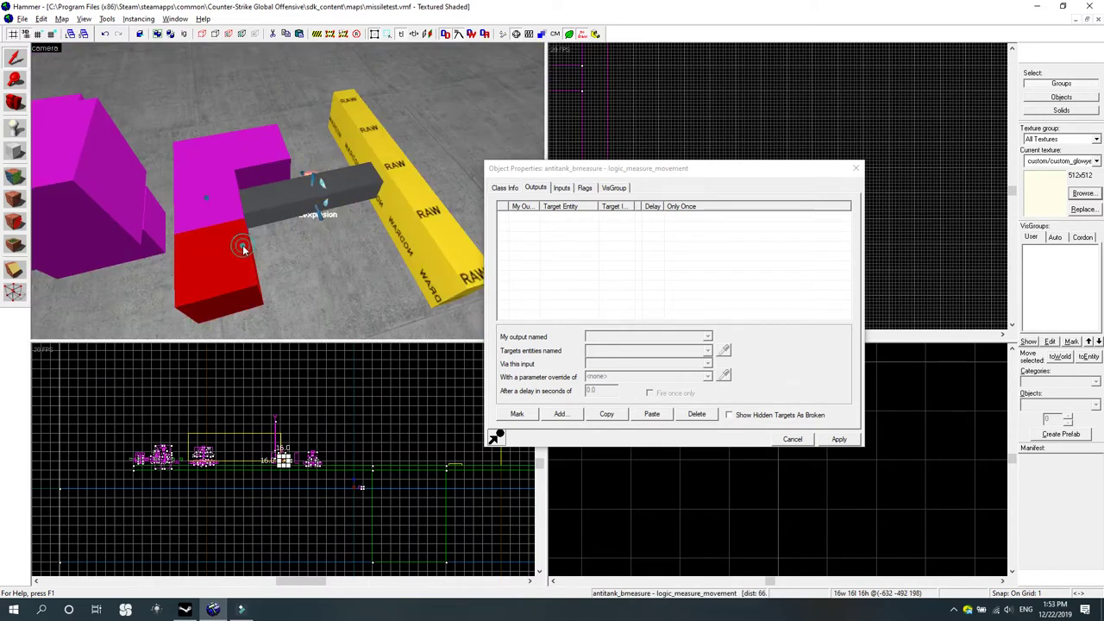
click(278, 217)
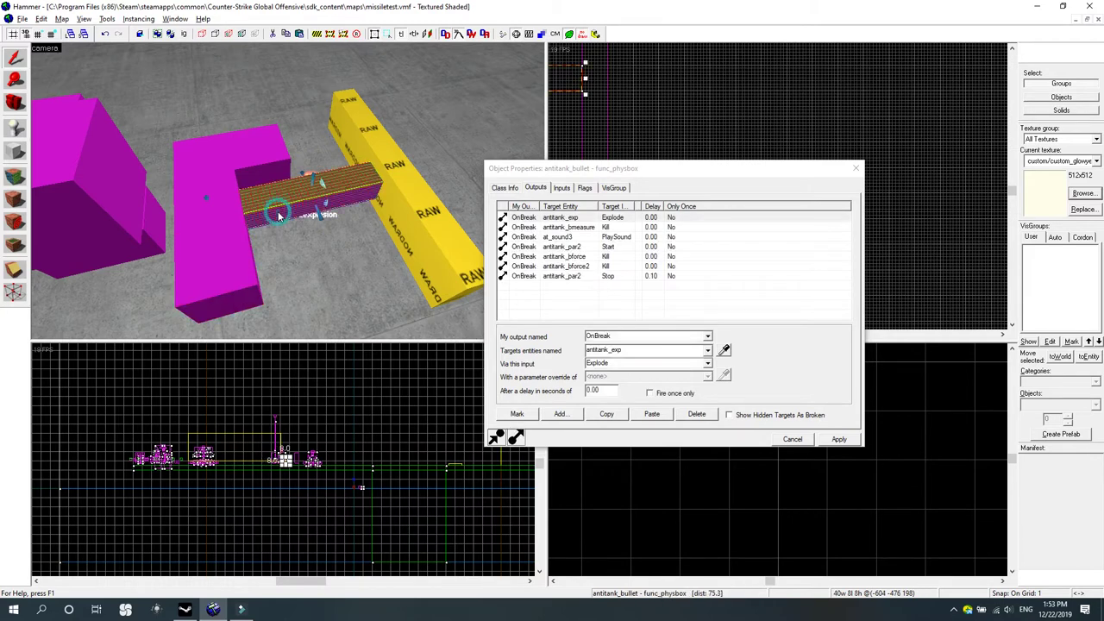
click(307, 171)
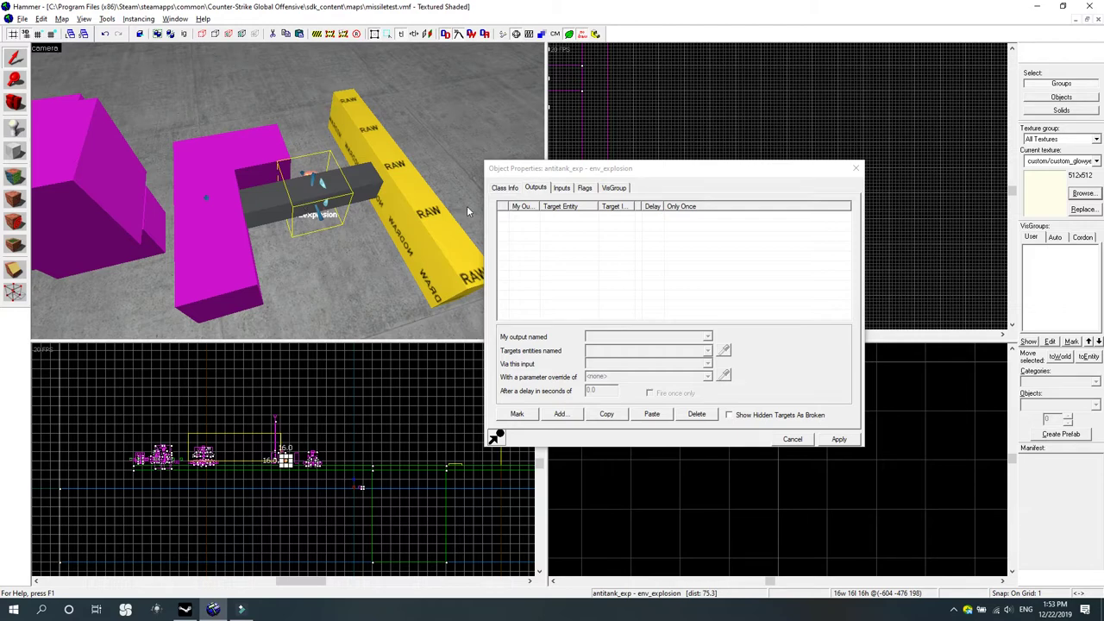
Review the keyvalues and flags of the antitank_exp env_explosion, including the Repeatable flag, and close its properties.
click(503, 188)
click(528, 279)
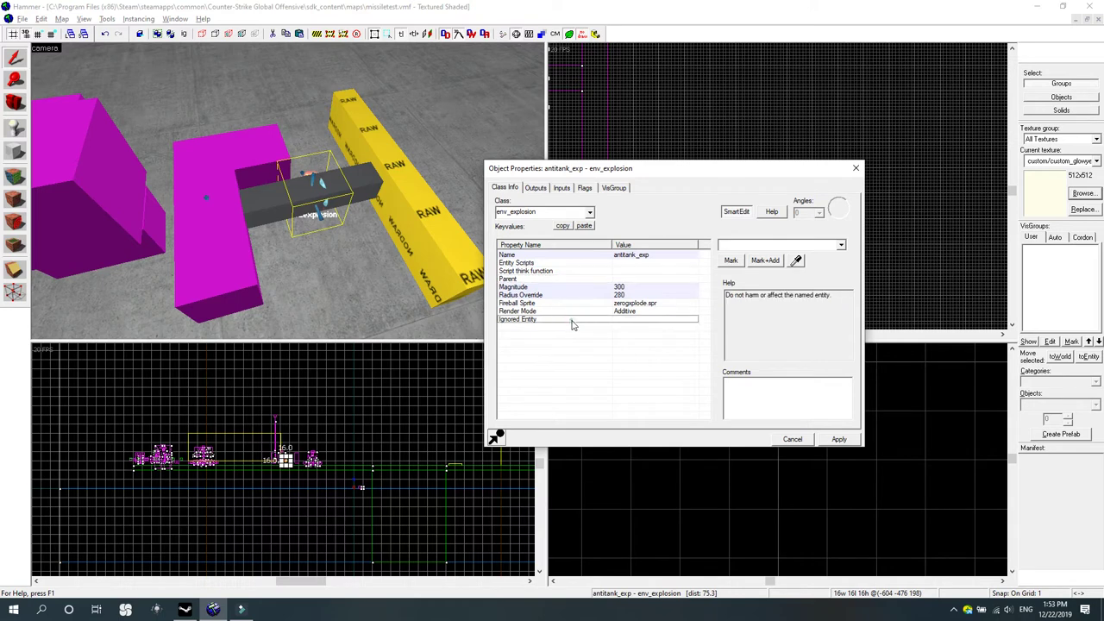
click(585, 188)
click(502, 214)
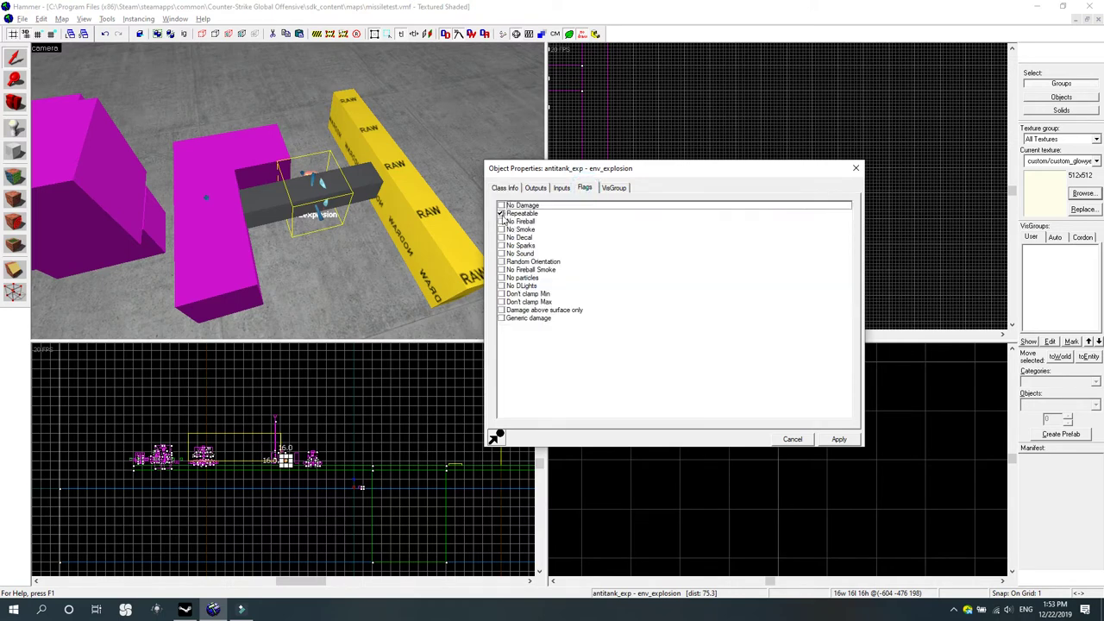
click(369, 217)
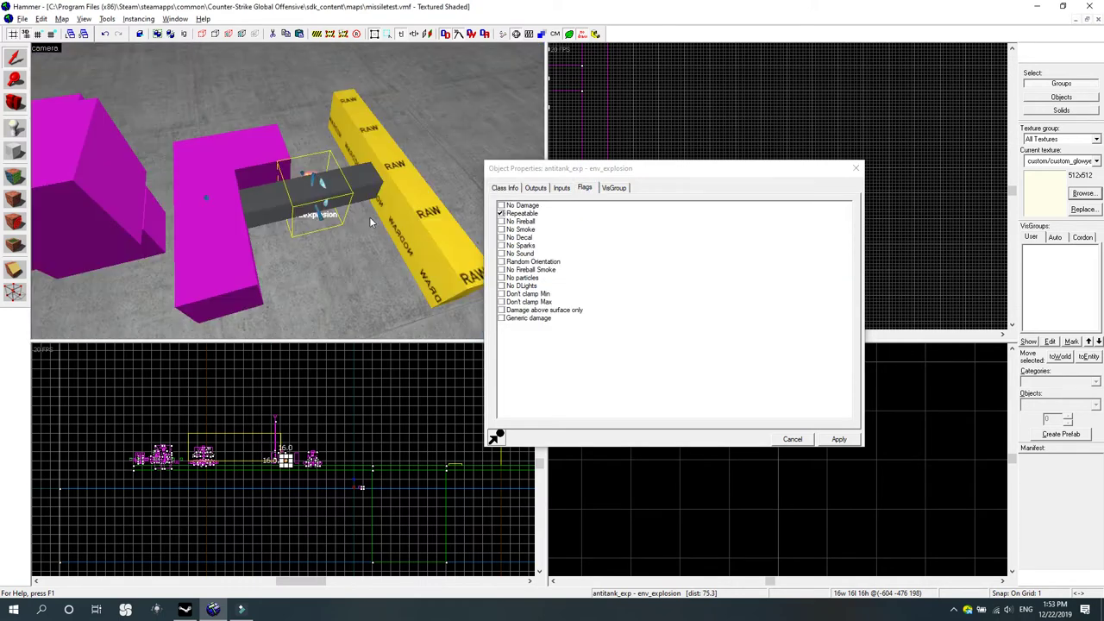
click(857, 169)
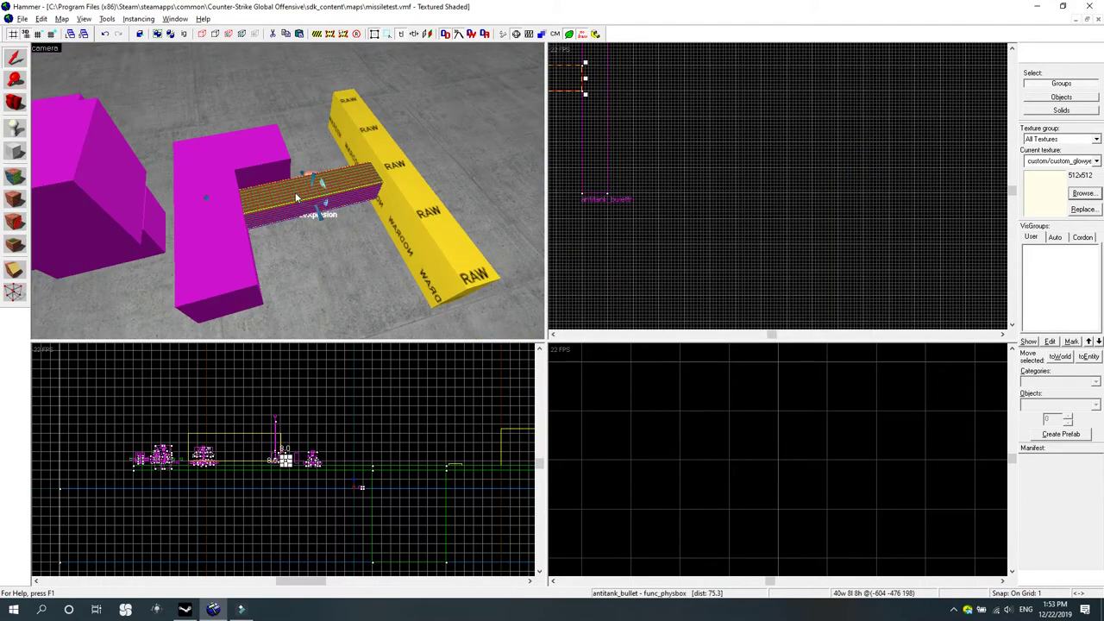
Reopen the outputs of antitank_bullet and examine the OnBreak outputs that kill antitank_bmeasure and play at_sound3.
double_click(295, 193)
click(576, 227)
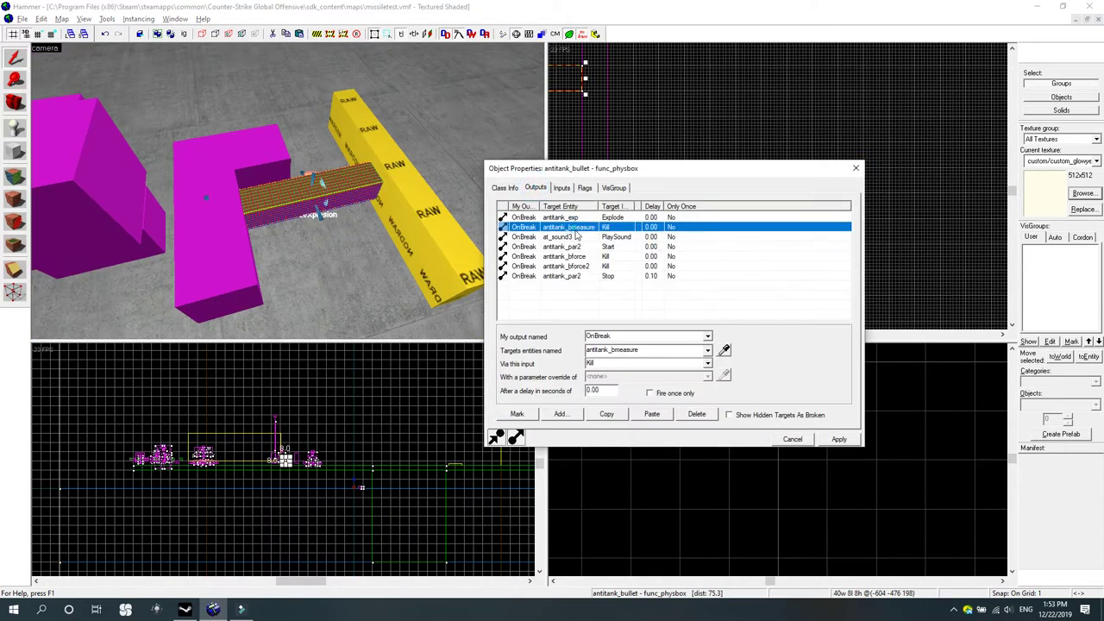
click(583, 237)
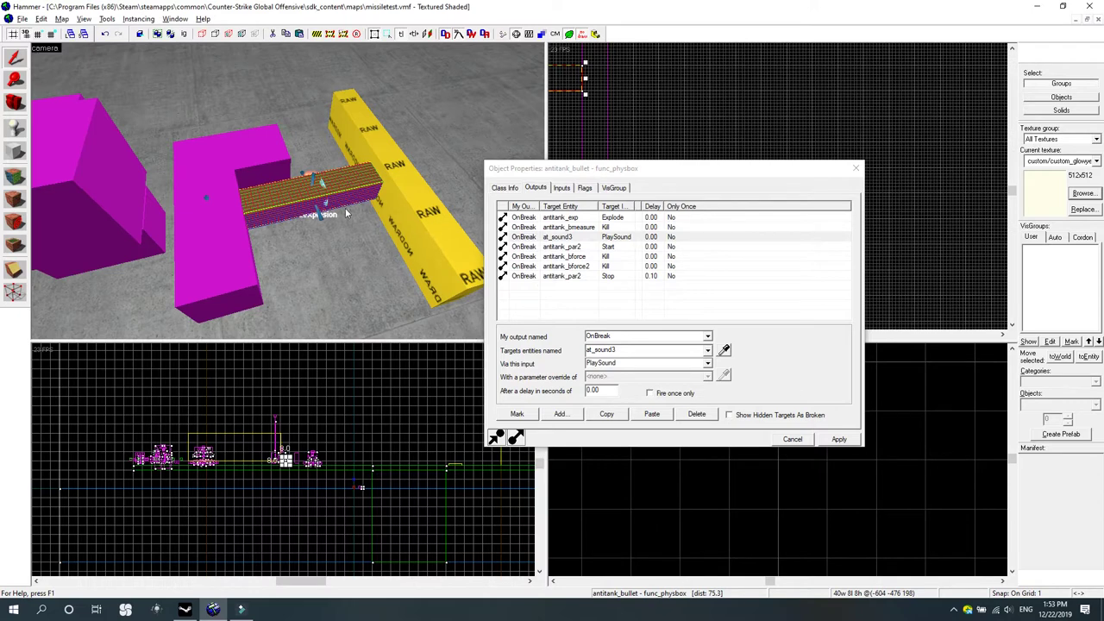
Find the at_sound3 ambient_generic behind the cannon and review its SourceEntityName keyvalue and its flags.
key(a)
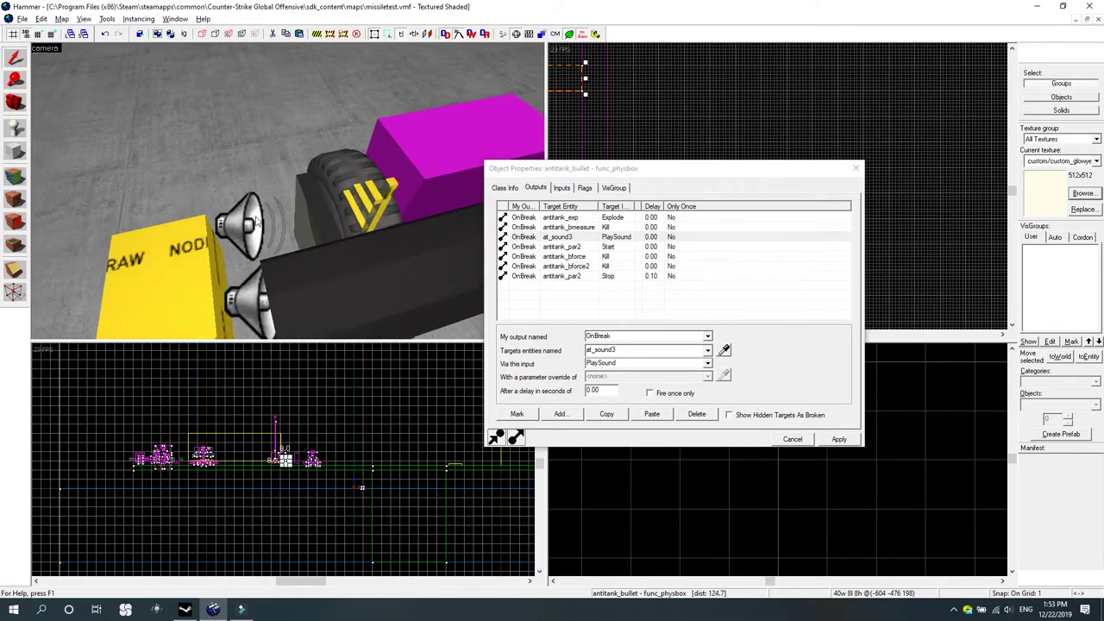
click(253, 221)
click(254, 297)
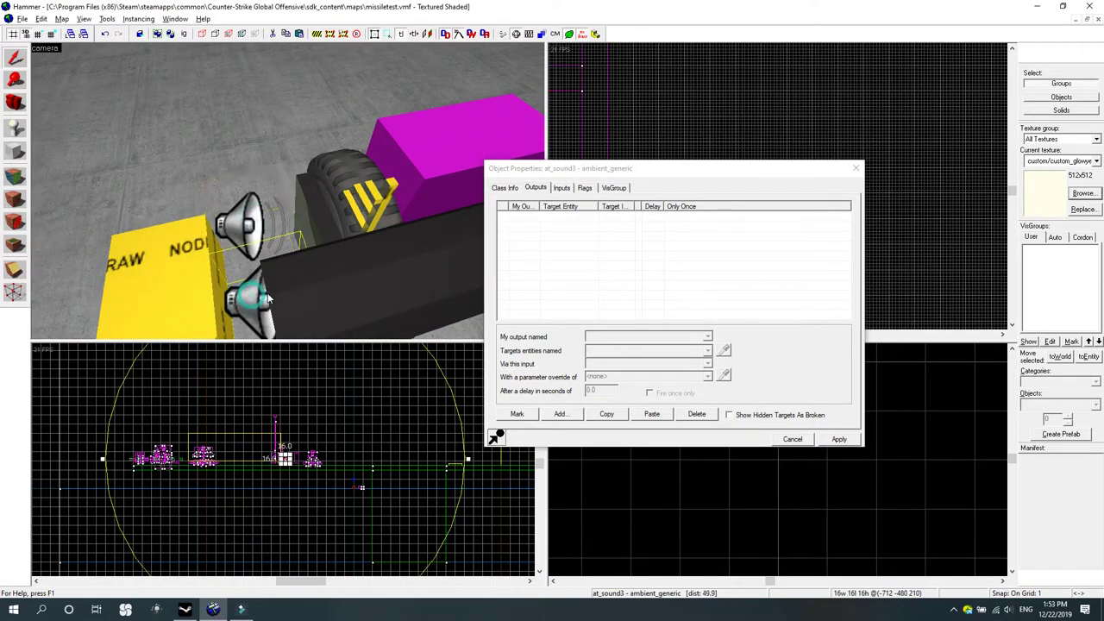
click(504, 188)
click(562, 408)
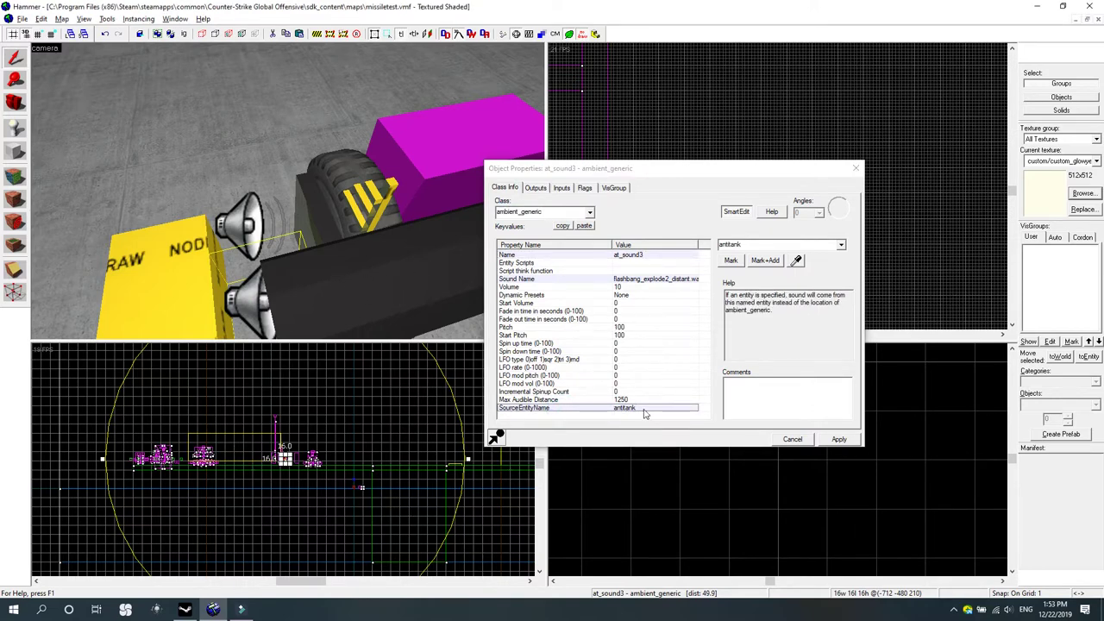
click(585, 189)
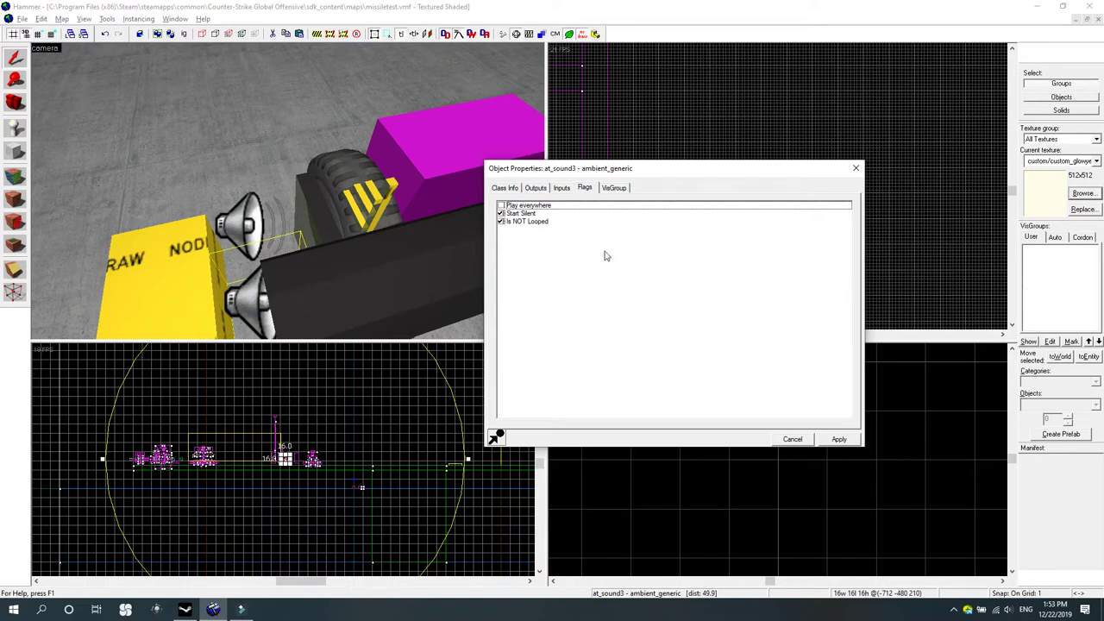
scroll(323, 223, down, 5)
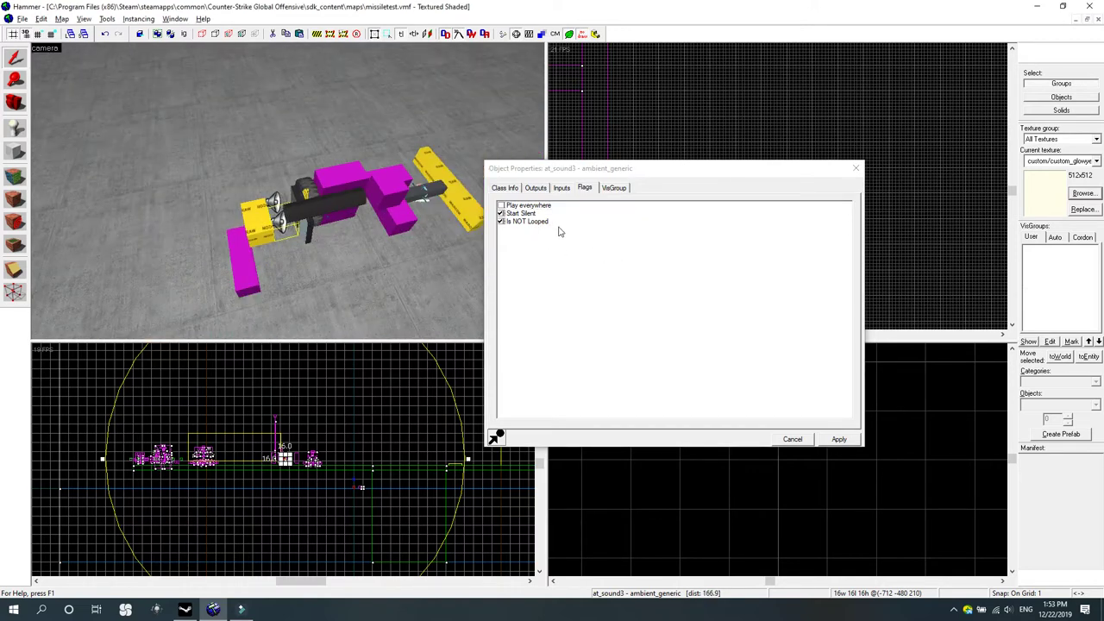
Preview the sound file assigned to at_sound3 and close its properties.
click(512, 189)
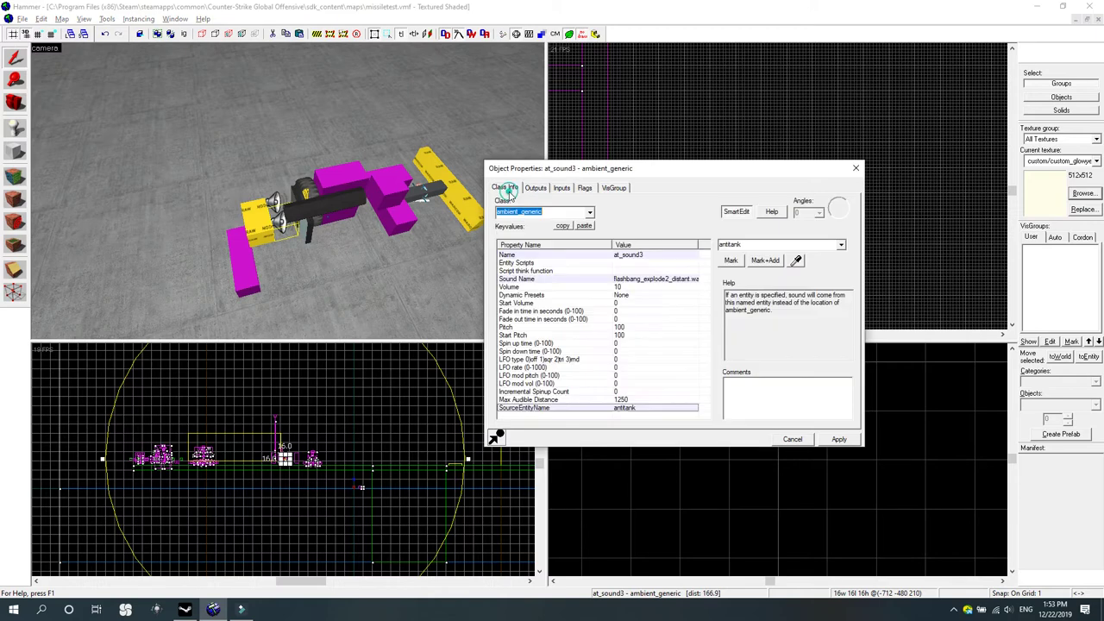
click(667, 281)
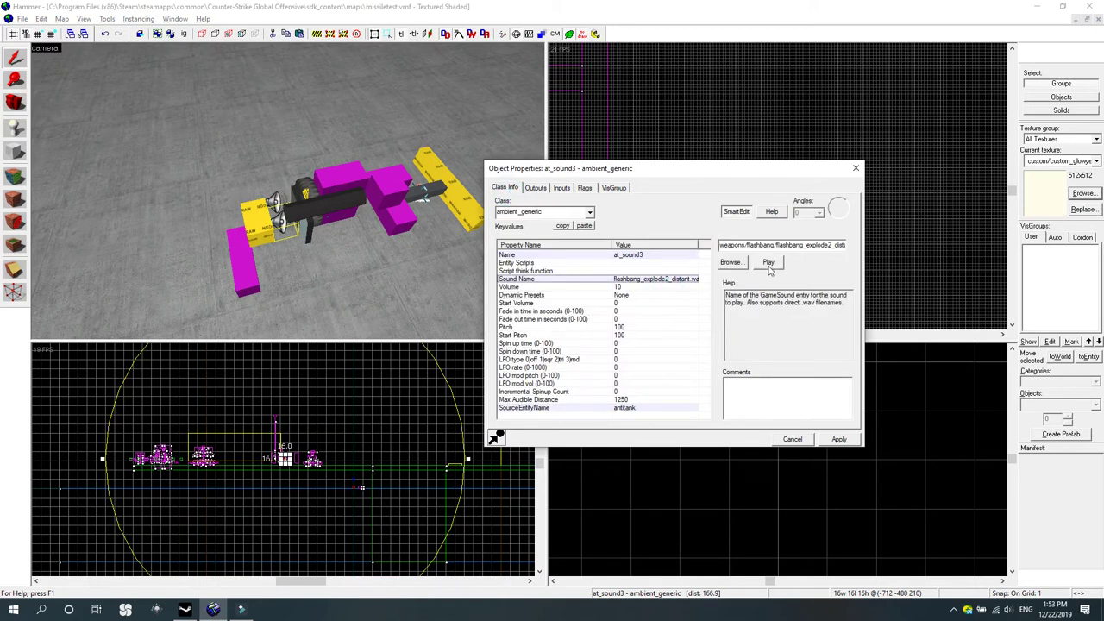
click(770, 269)
click(855, 168)
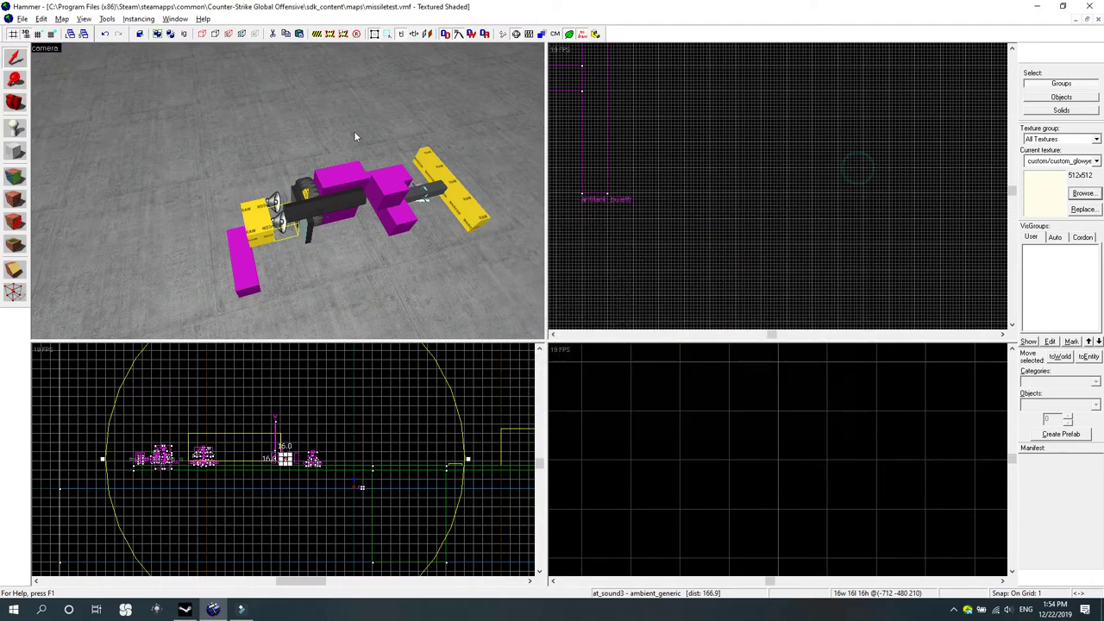
Select the at_sound4 and at_sound3 speakers behind the cannon to tell the two sound entities apart.
key(w)
key(d)
key(a)
click(294, 205)
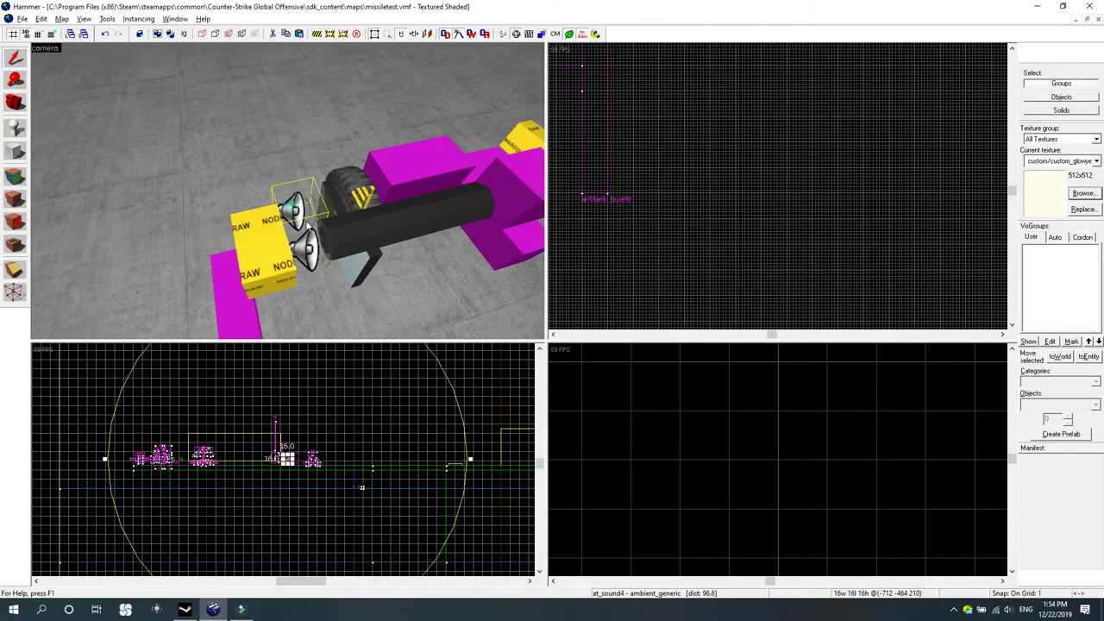
click(295, 209)
click(302, 250)
click(303, 251)
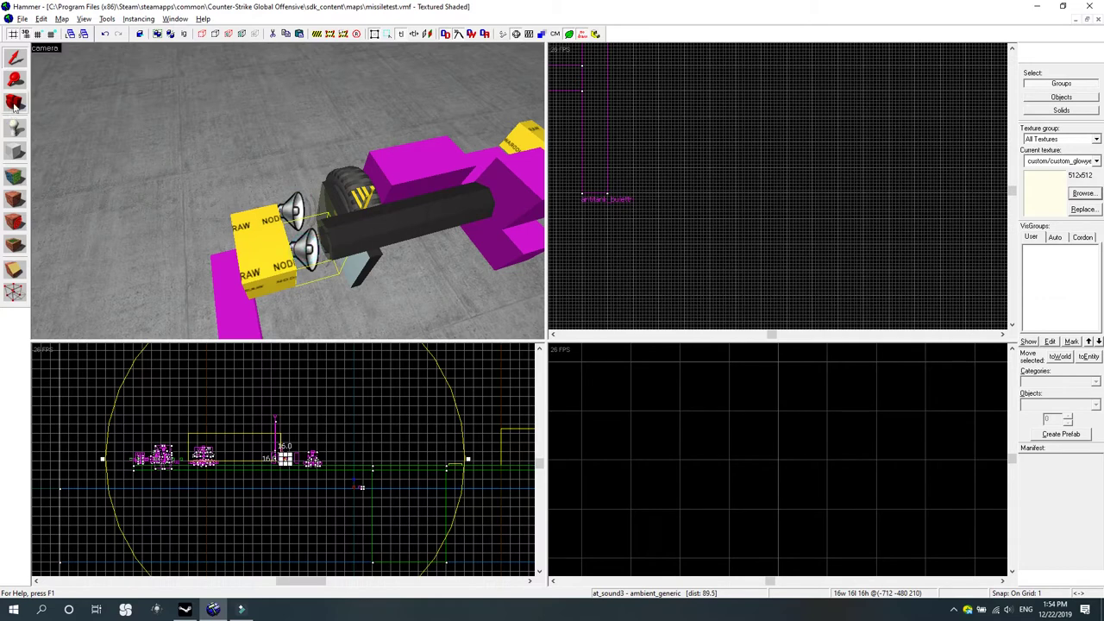
Return to the outputs of antitank_bullet and examine the OnBreak output that starts antitank_par2.
click(14, 102)
right_drag(283, 142, 287, 190)
key(d)
key(w)
drag(287, 190, 288, 191)
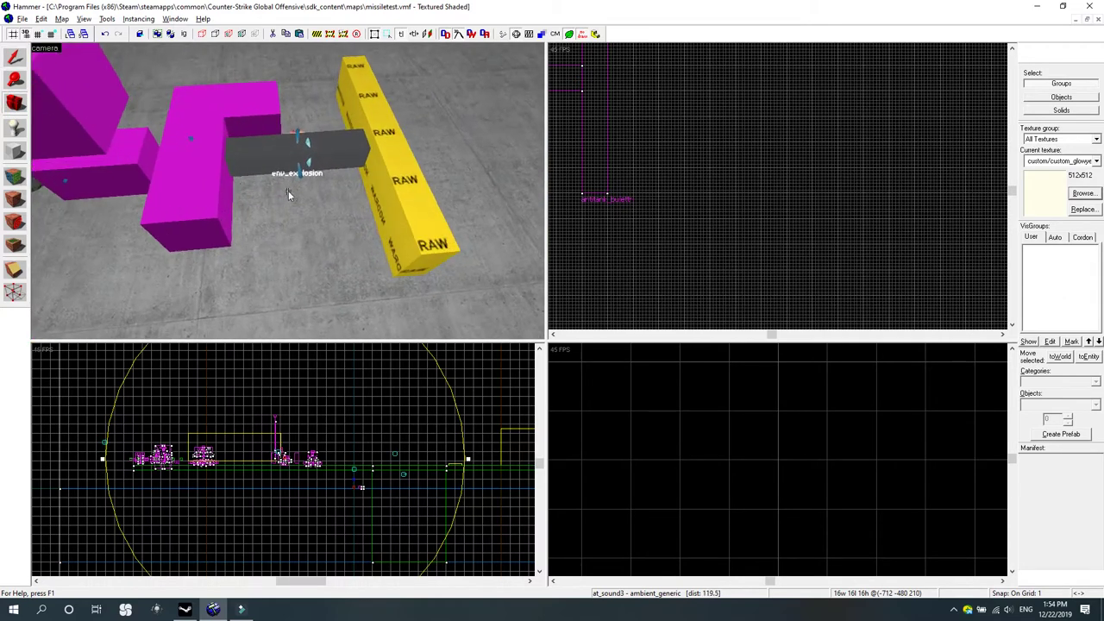
click(14, 58)
double_click(253, 150)
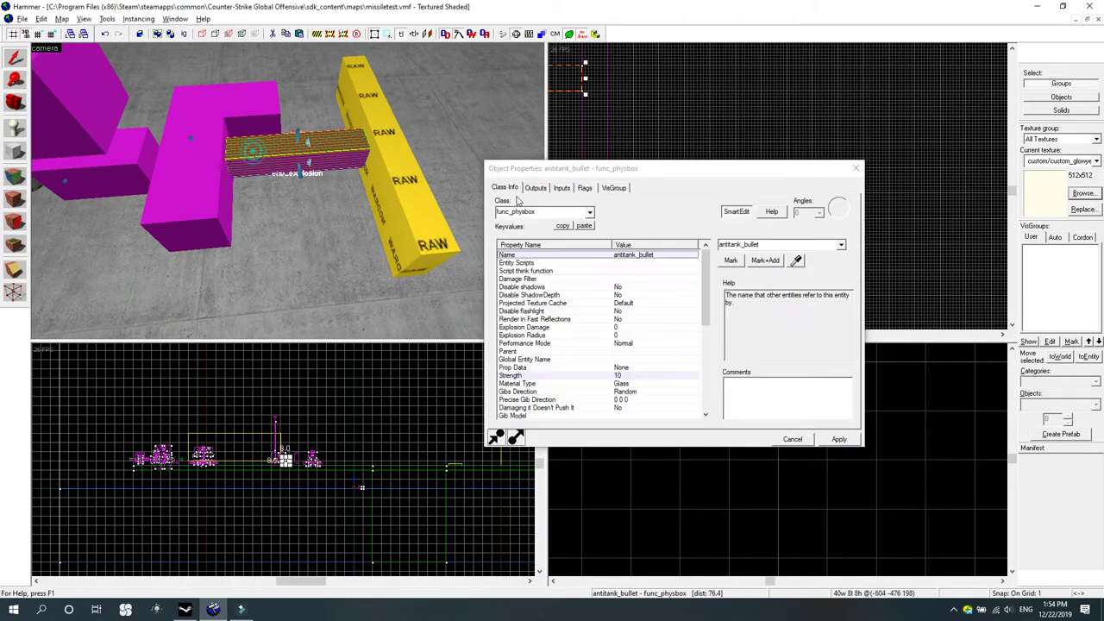
click(535, 187)
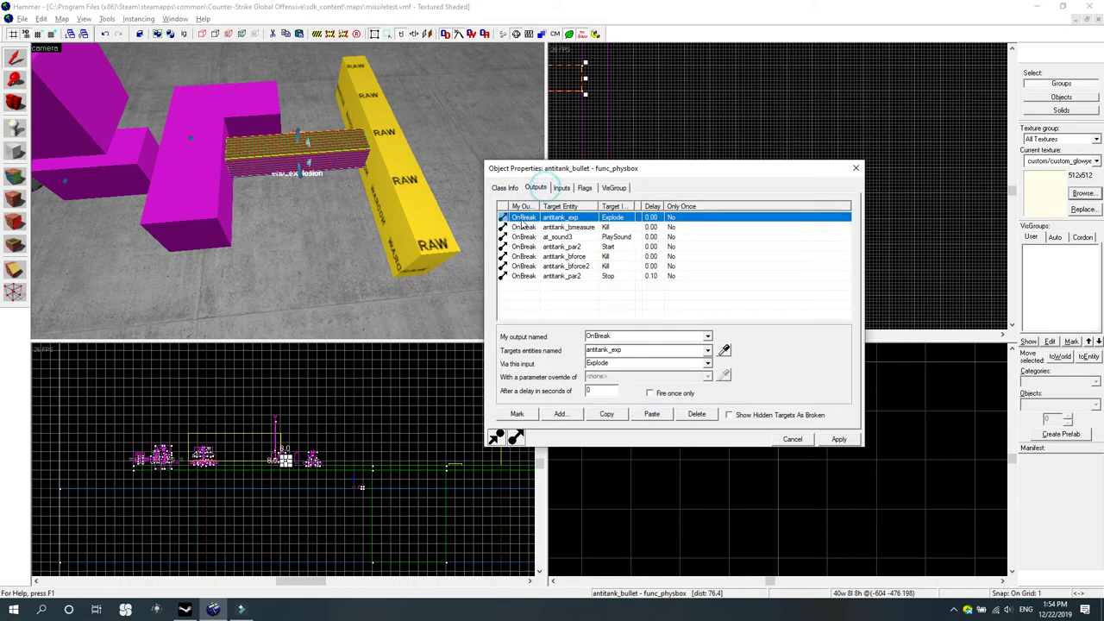
click(583, 248)
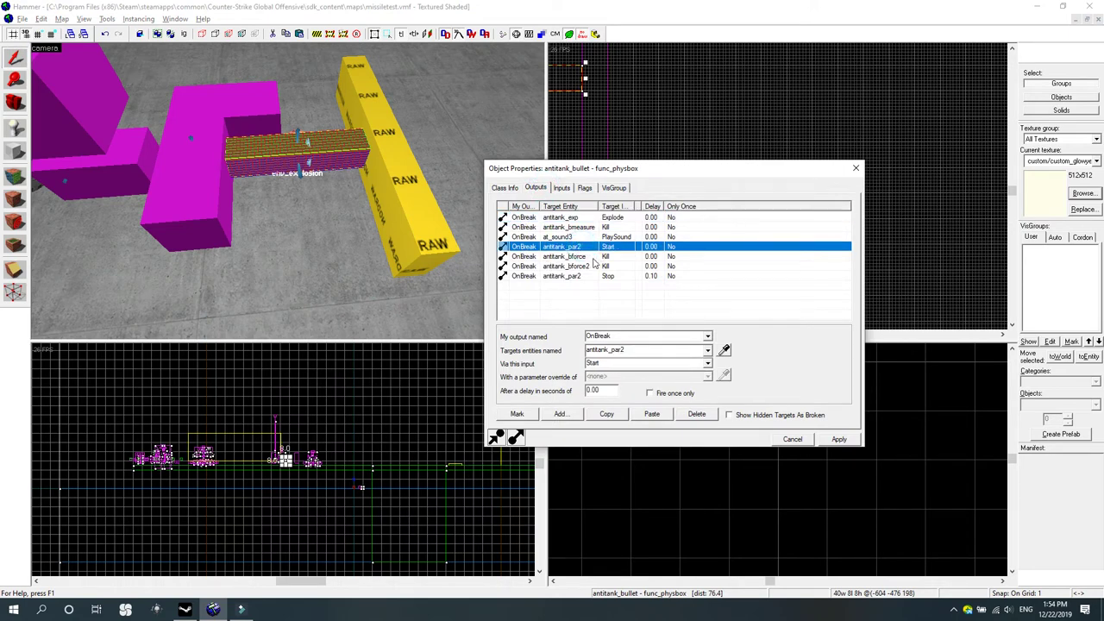
click(632, 351)
click(635, 351)
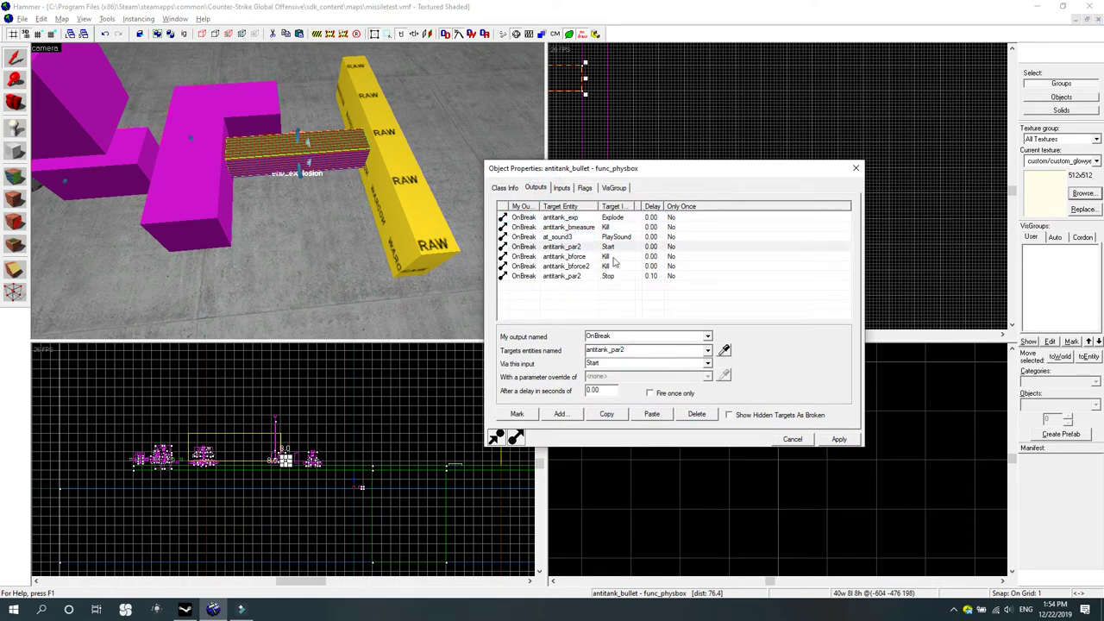
click(610, 248)
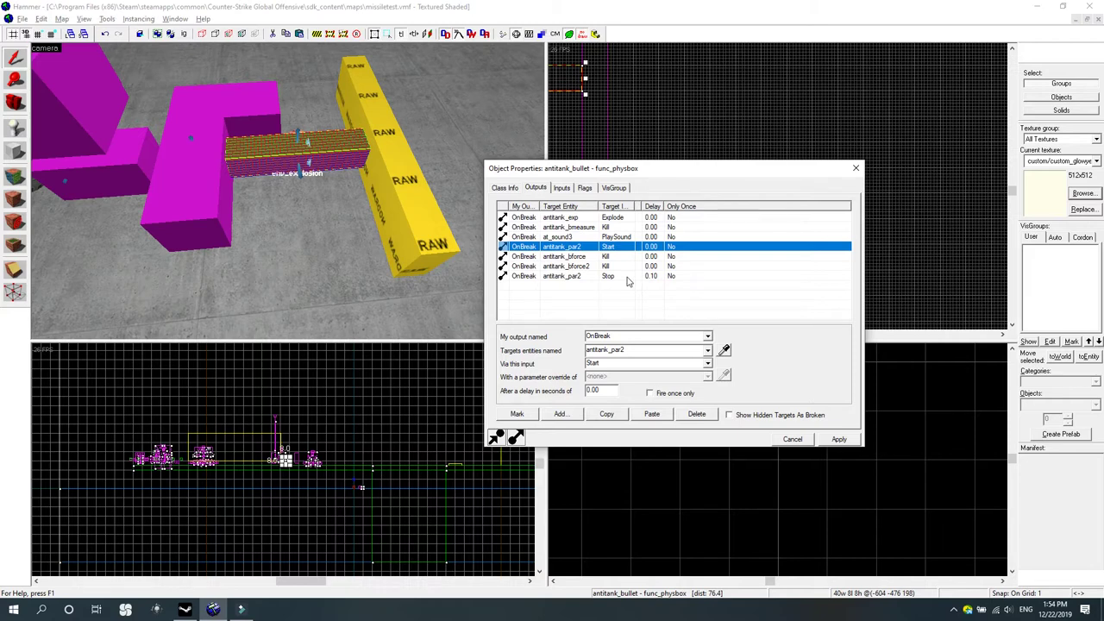
Set the delay of the OnBreak output that stops antitank_par2 to 0.5 seconds.
click(627, 276)
click(609, 389)
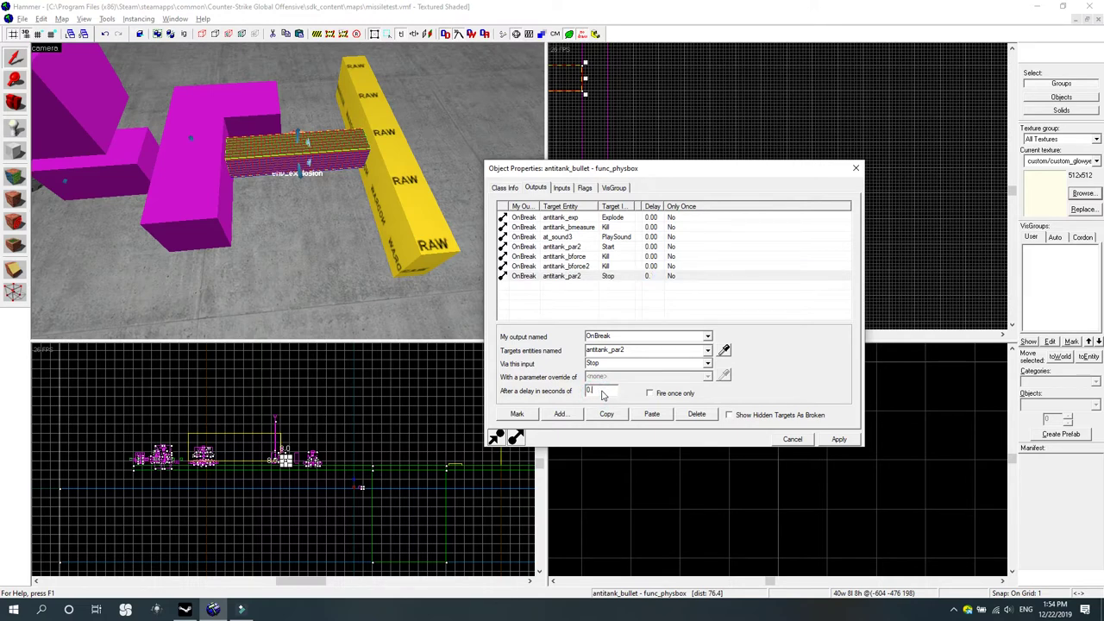
text(.5)
Examine the OnBreak outputs that kill antitank_bforce and antitank_bforce2 alongside the one that stops antitank_par2.
click(599, 266)
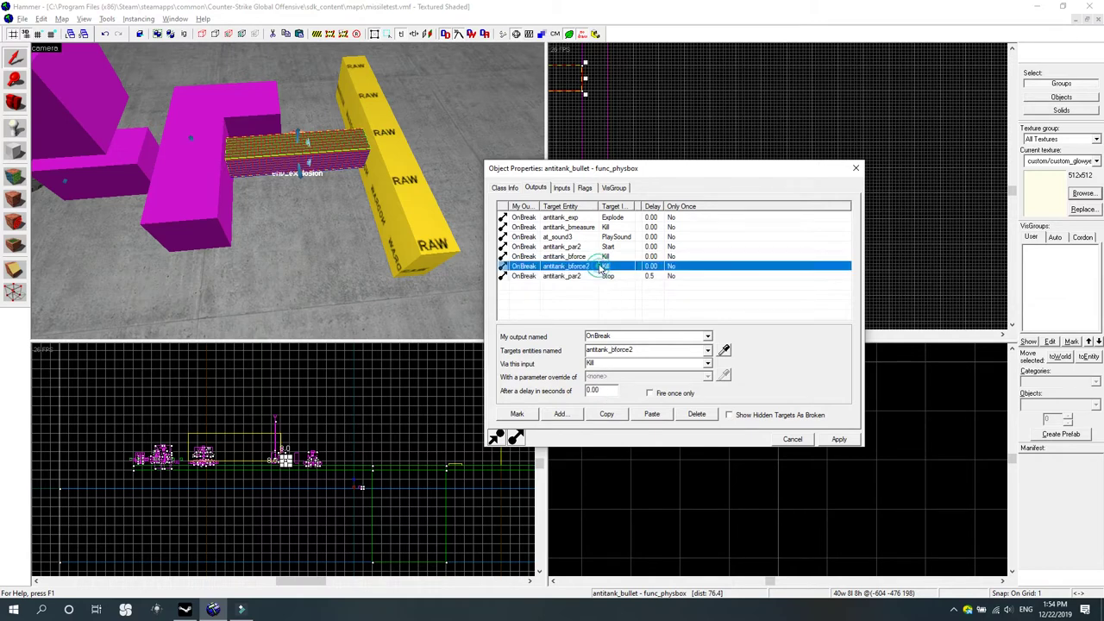
click(600, 254)
click(603, 266)
click(608, 256)
click(608, 265)
click(598, 276)
click(604, 266)
click(606, 256)
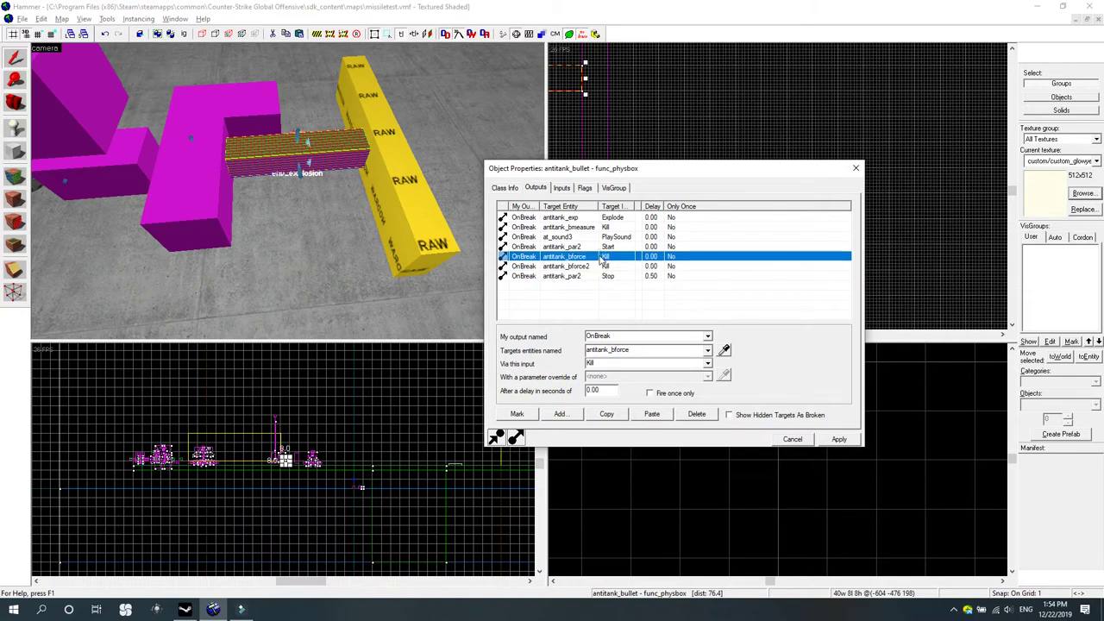
click(604, 266)
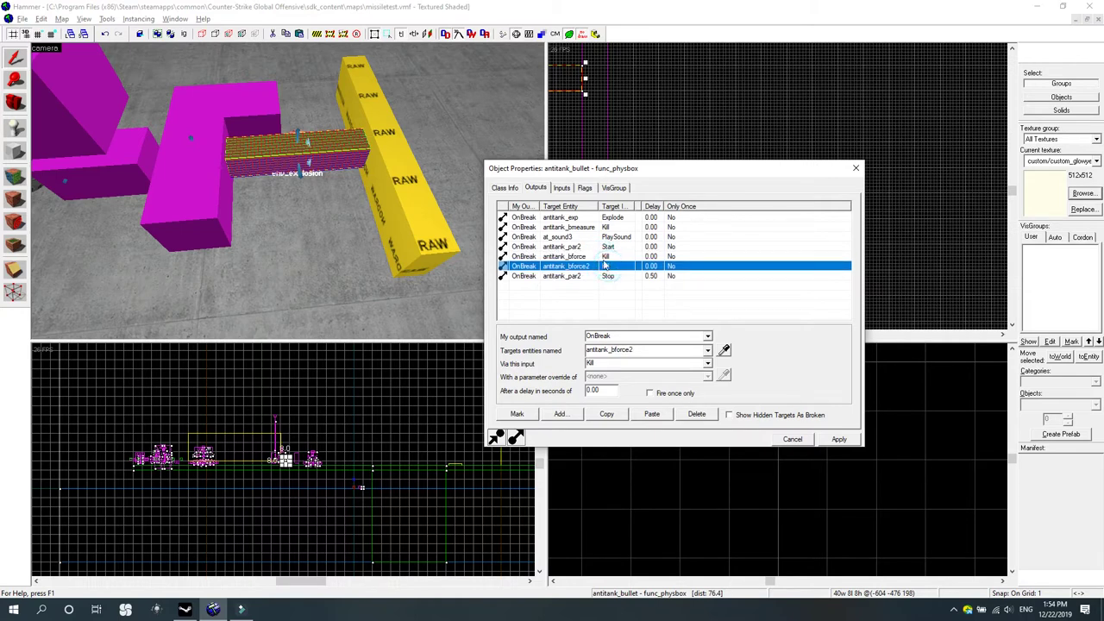
click(588, 257)
click(596, 276)
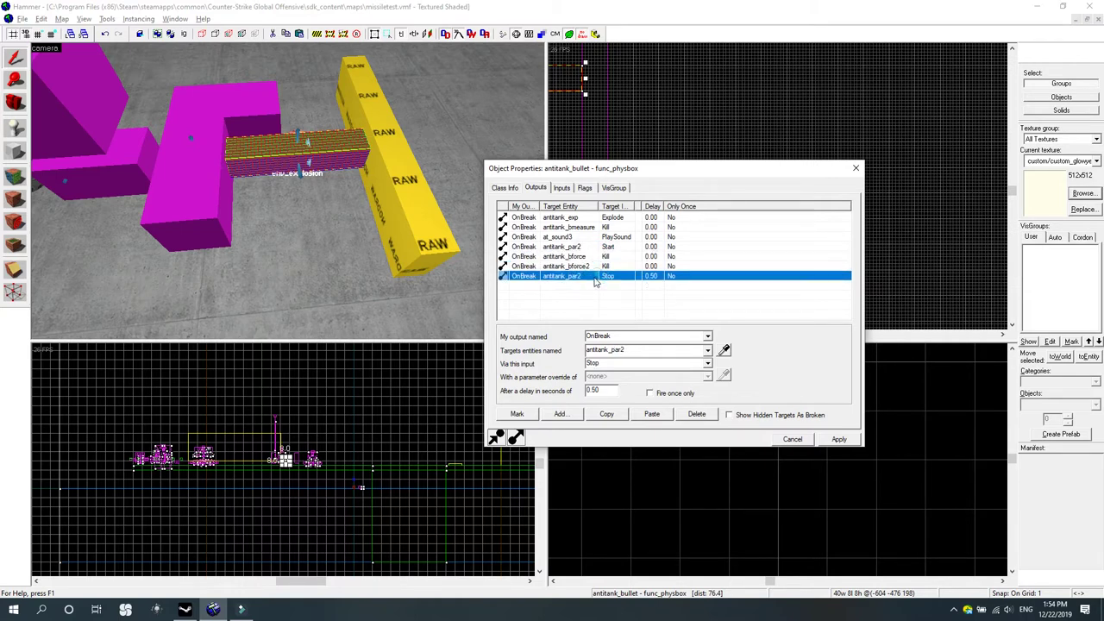
Select the antitank_par2 info_particle_system and review its Parent and Particle System Name keyvalues.
click(306, 143)
click(297, 139)
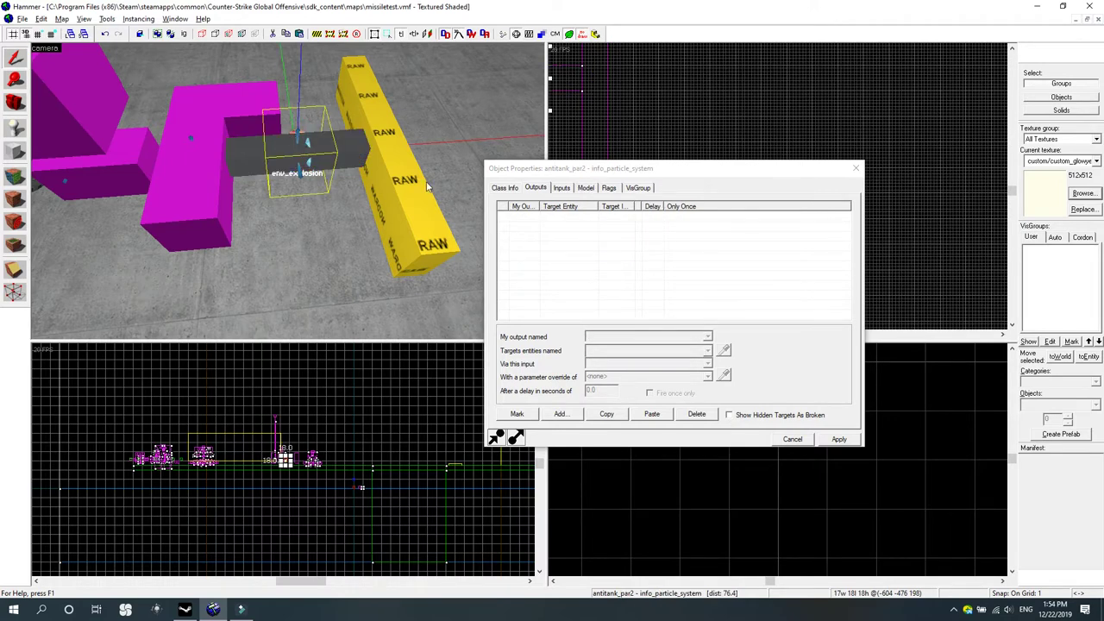
click(505, 188)
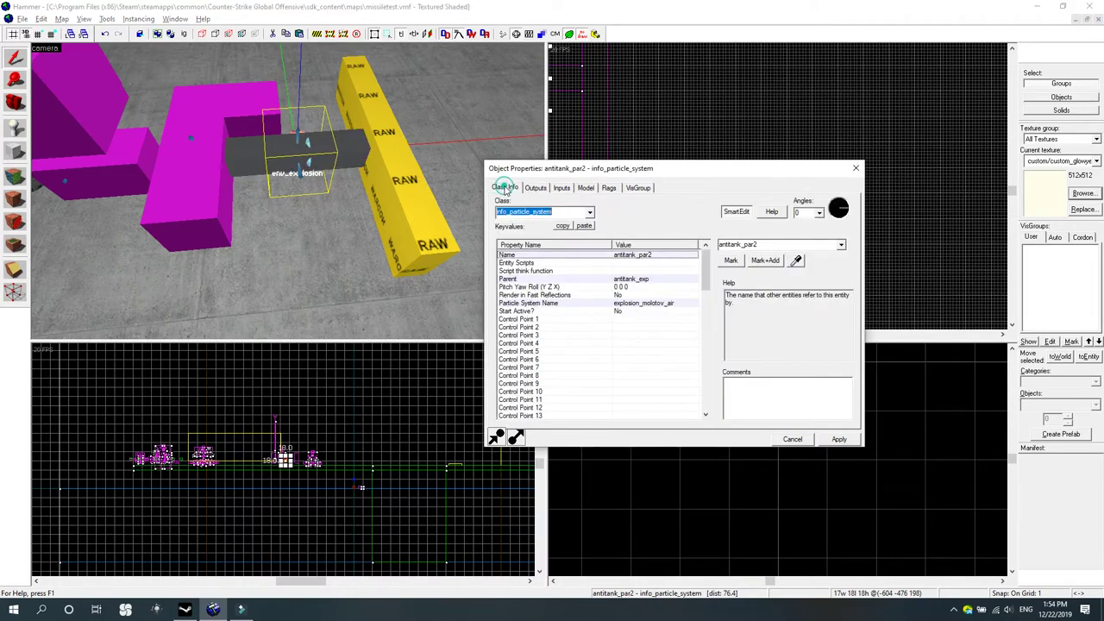
click(639, 281)
click(664, 305)
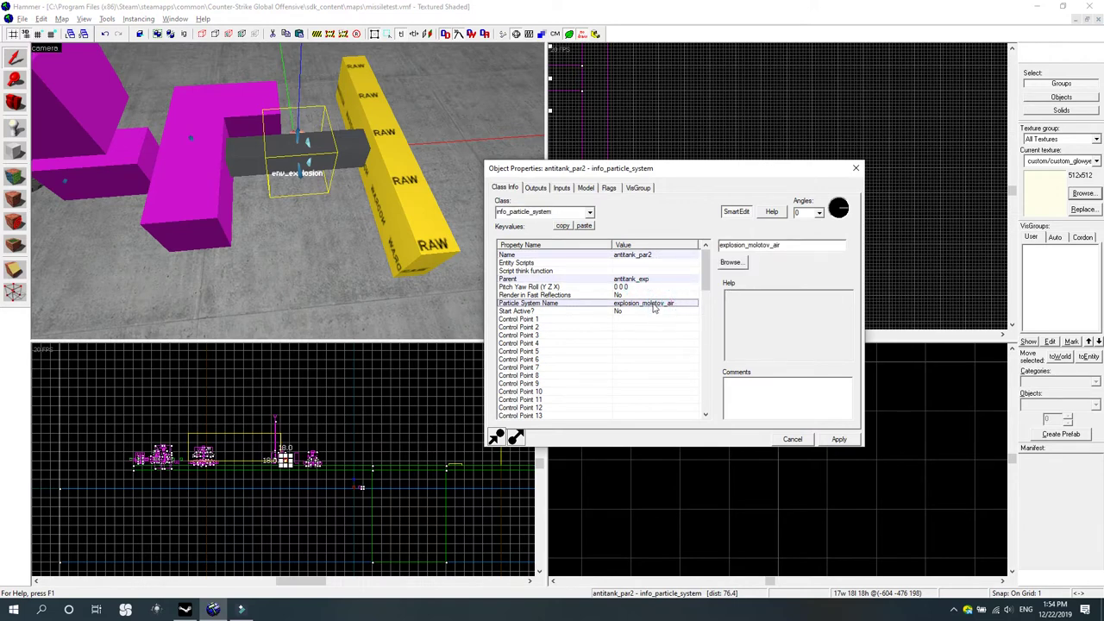
Filter the particle browser by "mol" and pick explosion_molotov_air as the particle system of antitank_par2.
click(733, 262)
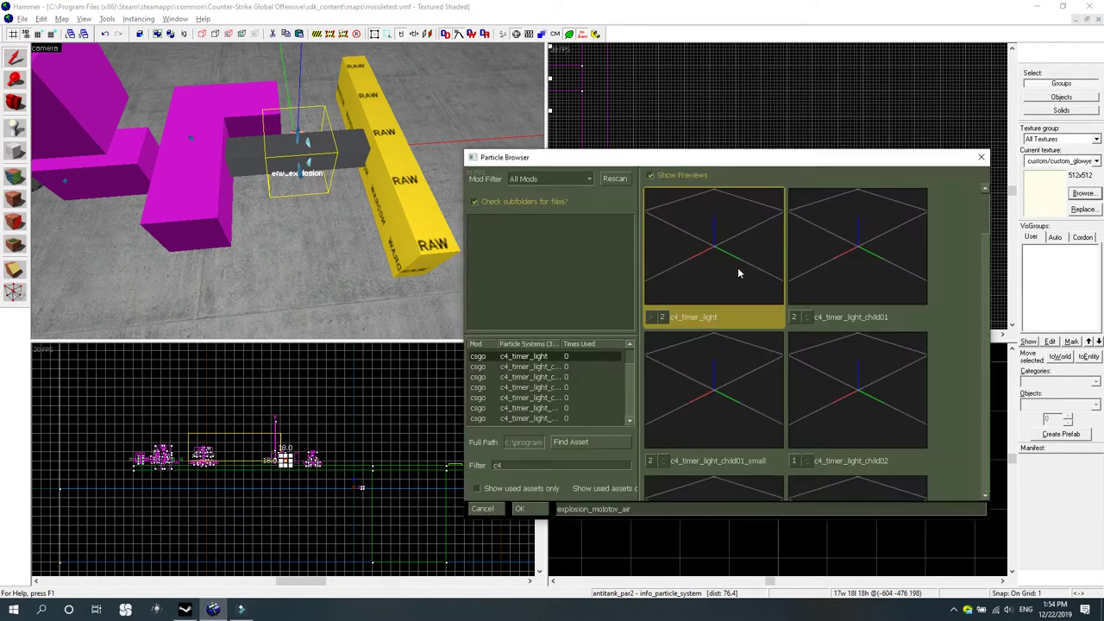
click(534, 468)
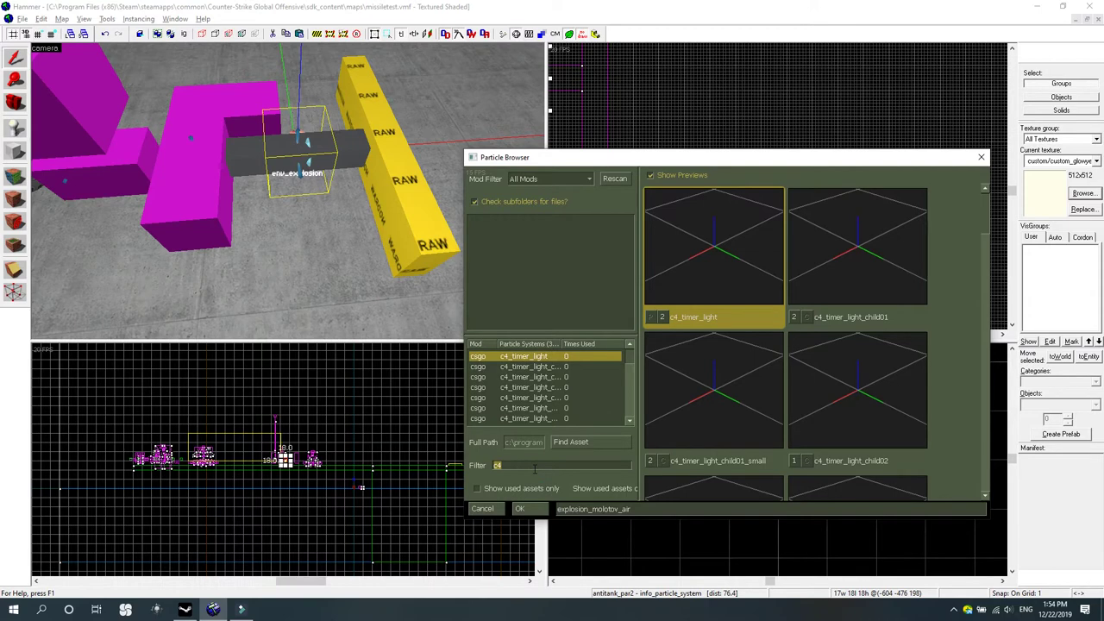
text(mo)
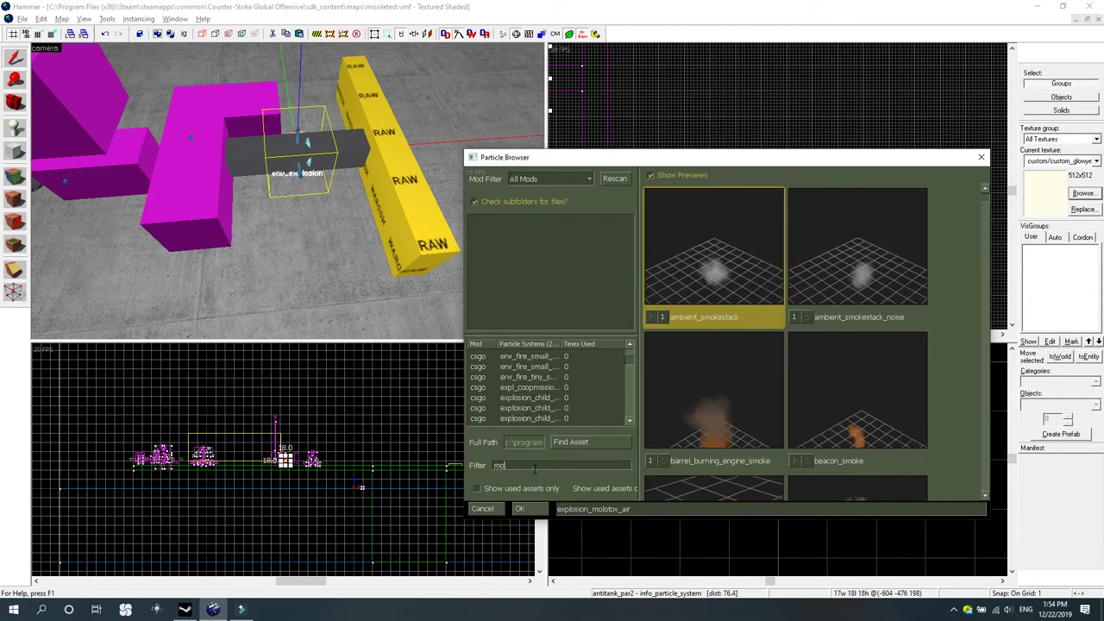
text(l)
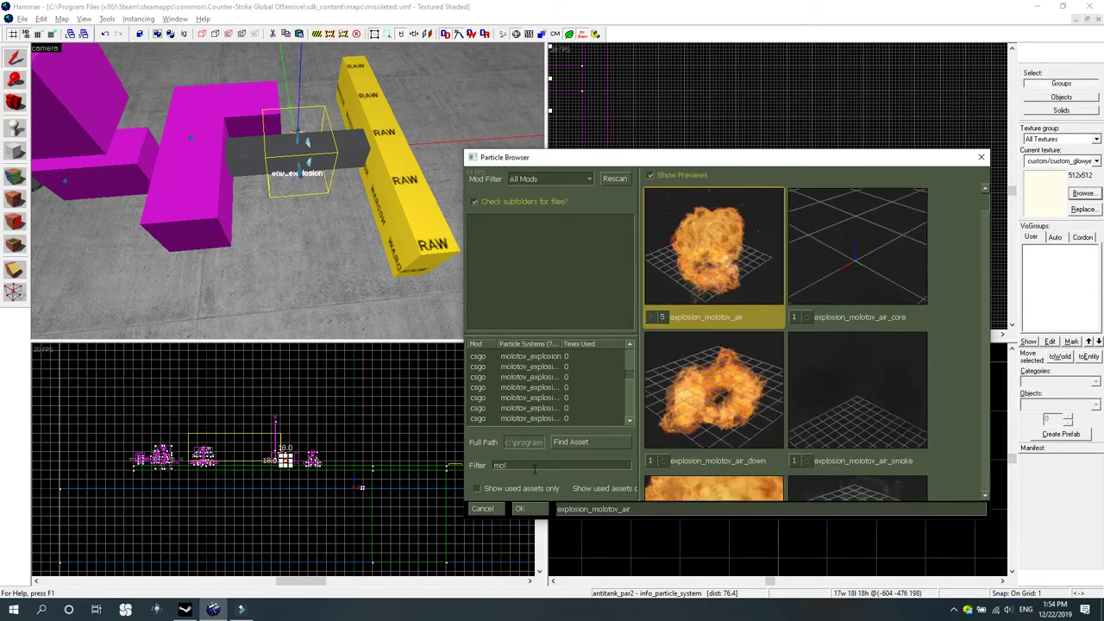
double_click(740, 257)
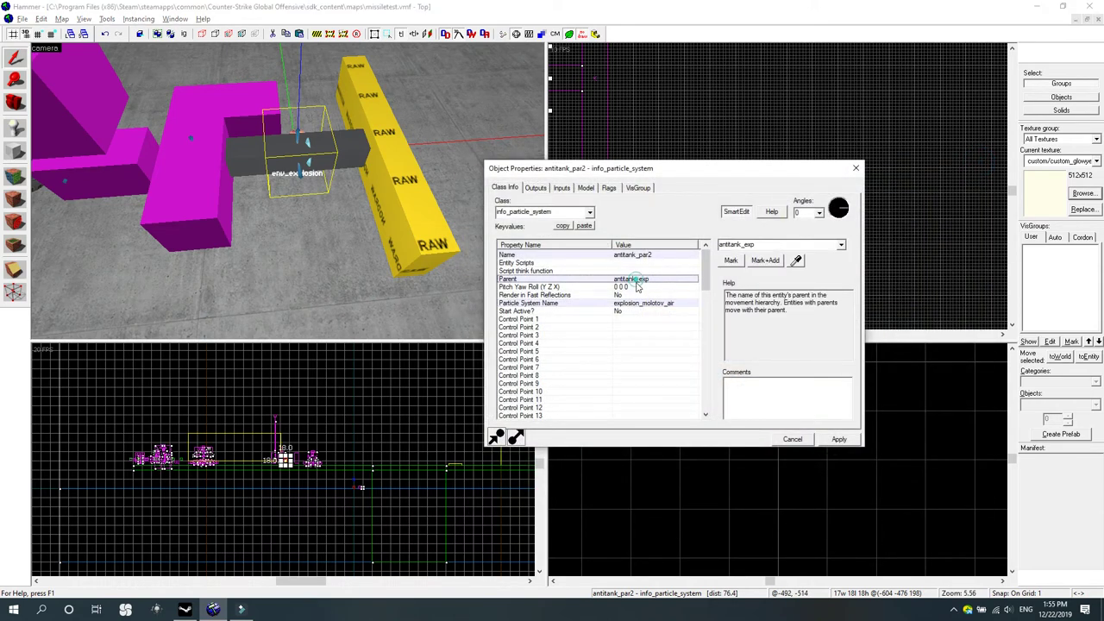
Check the Parent keyvalue of antitank_par2 and the Magnitude of the env_explosion antitank_exp.
click(635, 279)
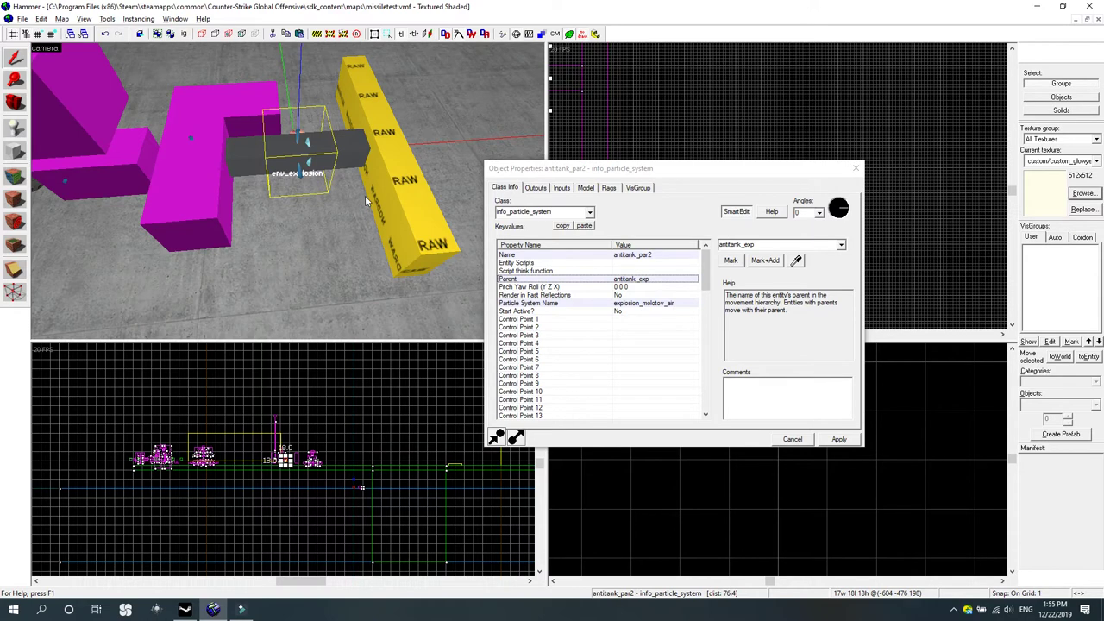
click(857, 169)
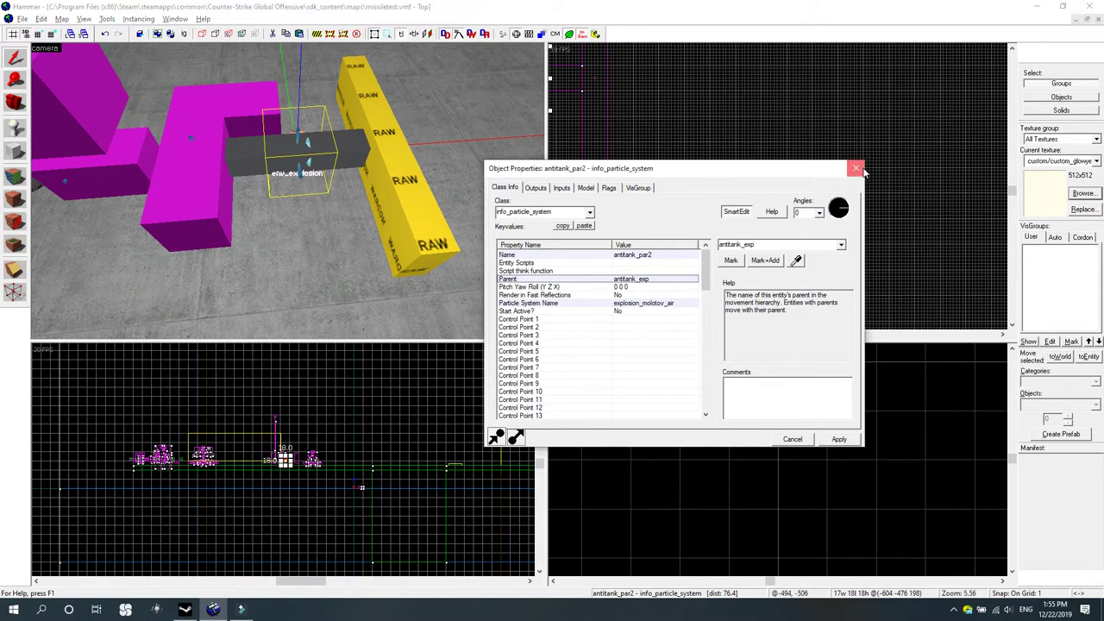
double_click(293, 129)
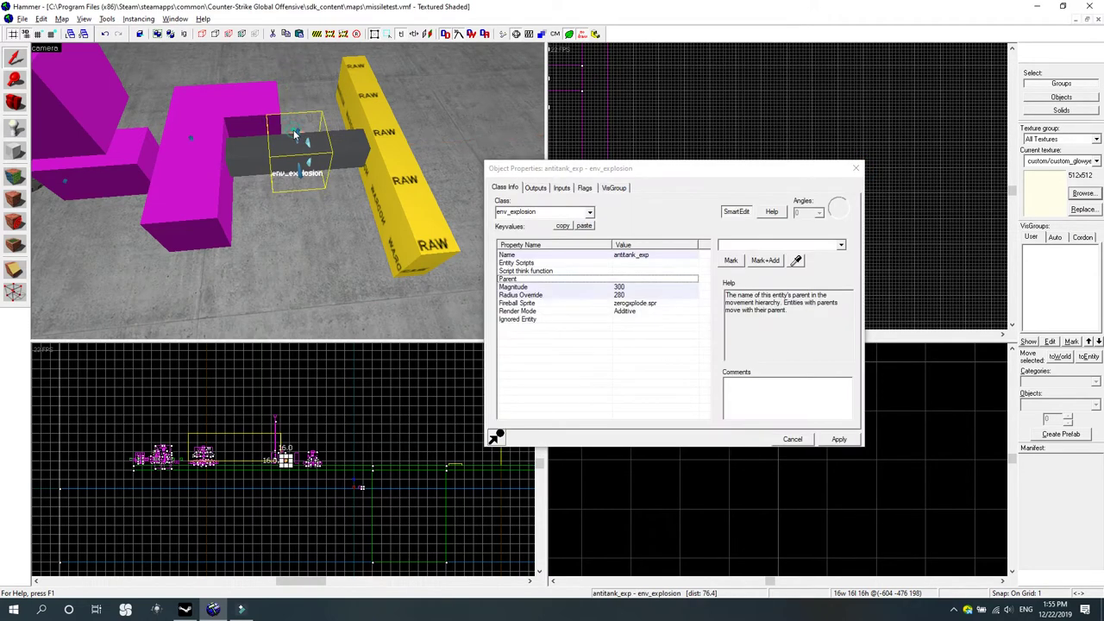
click(644, 288)
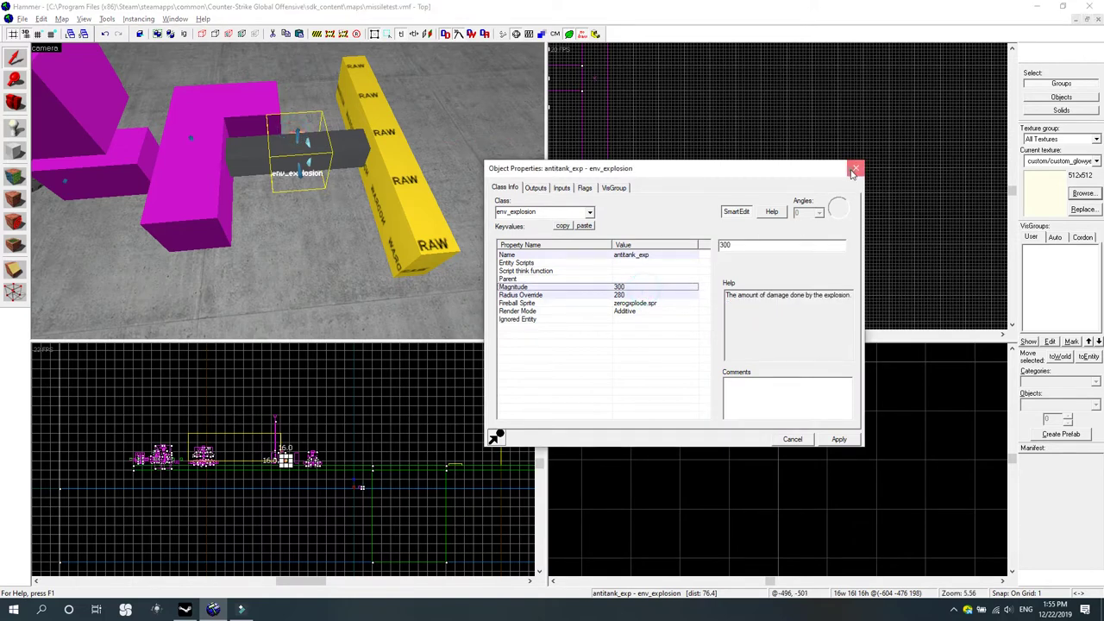
click(854, 169)
double_click(298, 130)
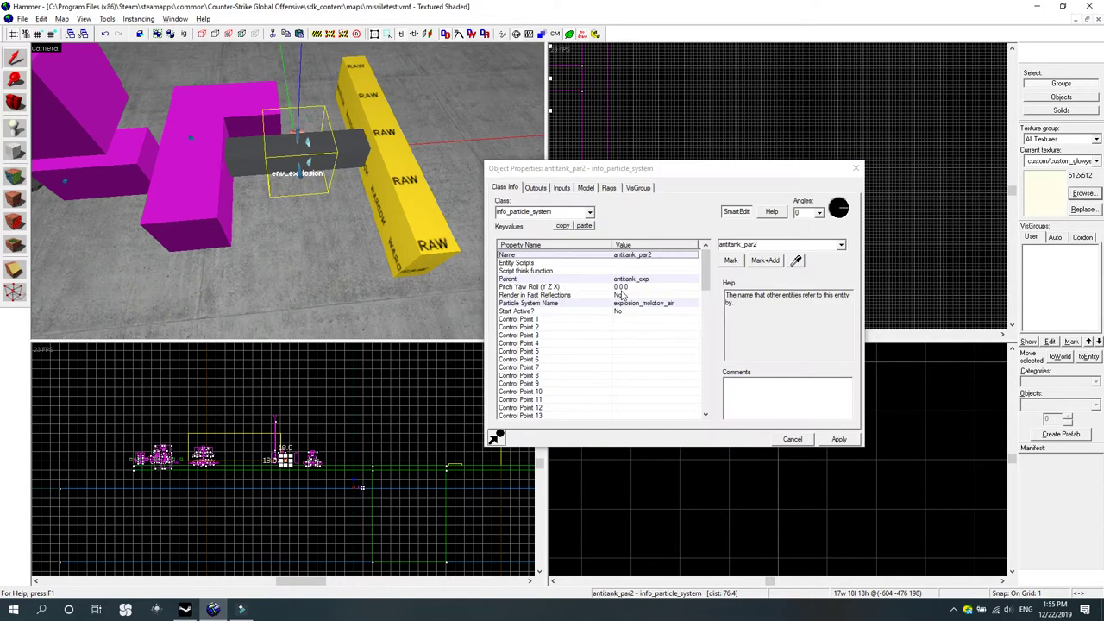
click(856, 168)
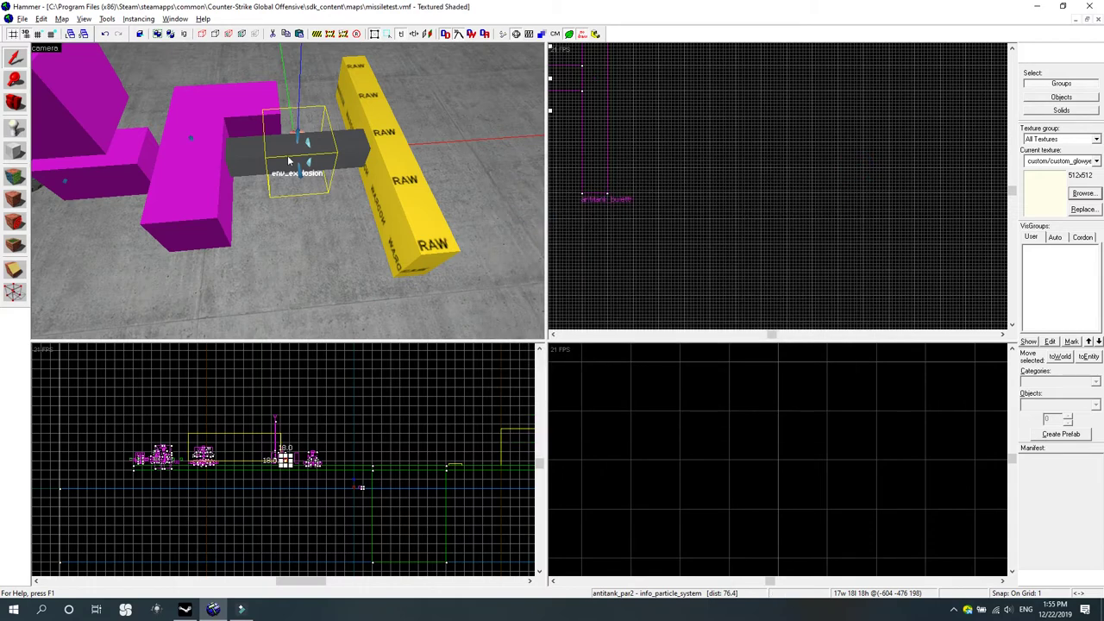
Get a close view of the info_particle_system antitank_par and review its Parent and Start Active keyvalues.
double_click(189, 135)
click(856, 169)
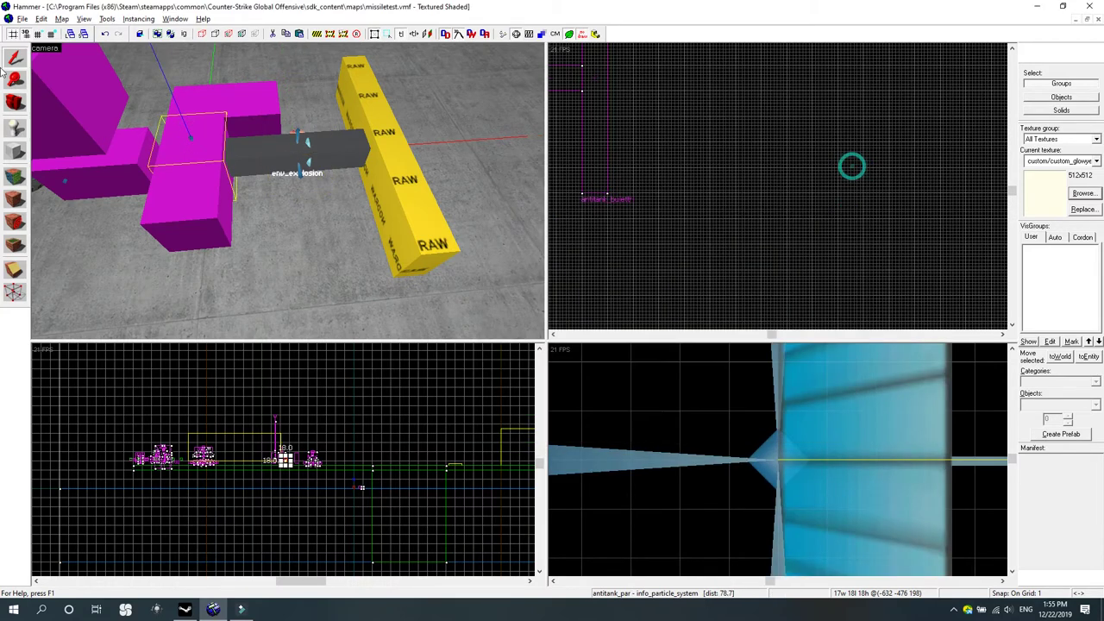
click(14, 102)
scroll(180, 136, up, 3)
drag(180, 135, 286, 205)
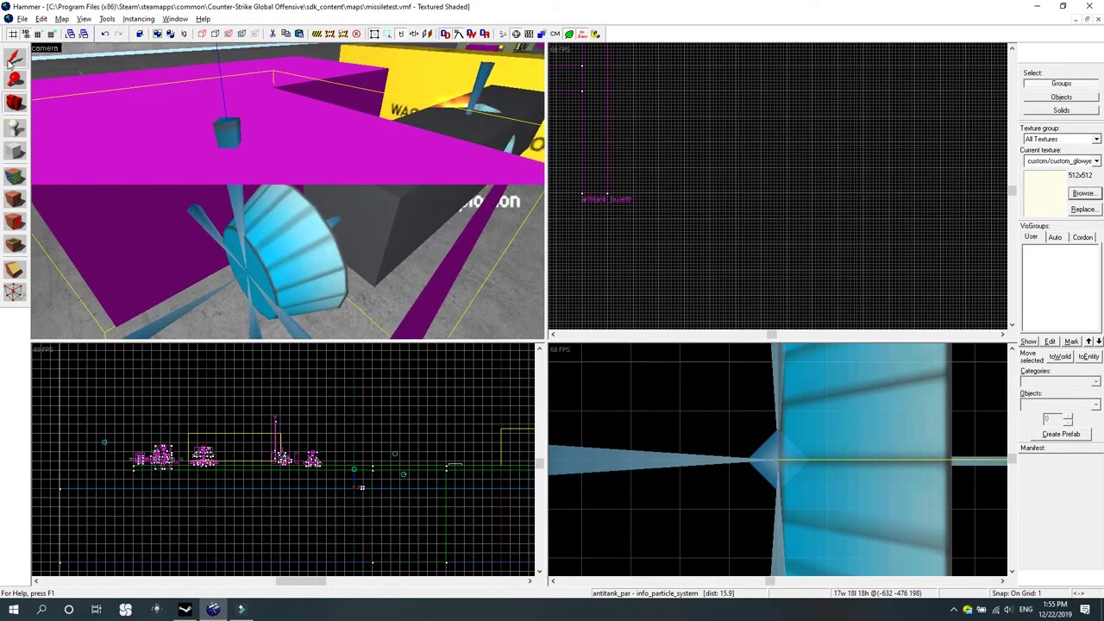
double_click(252, 228)
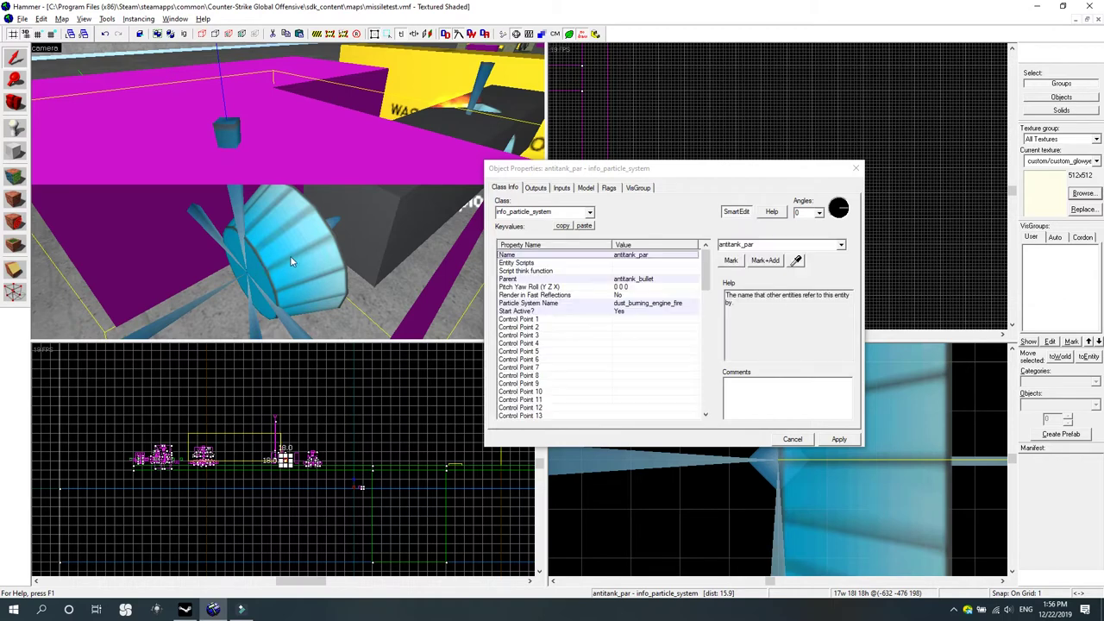
click(526, 279)
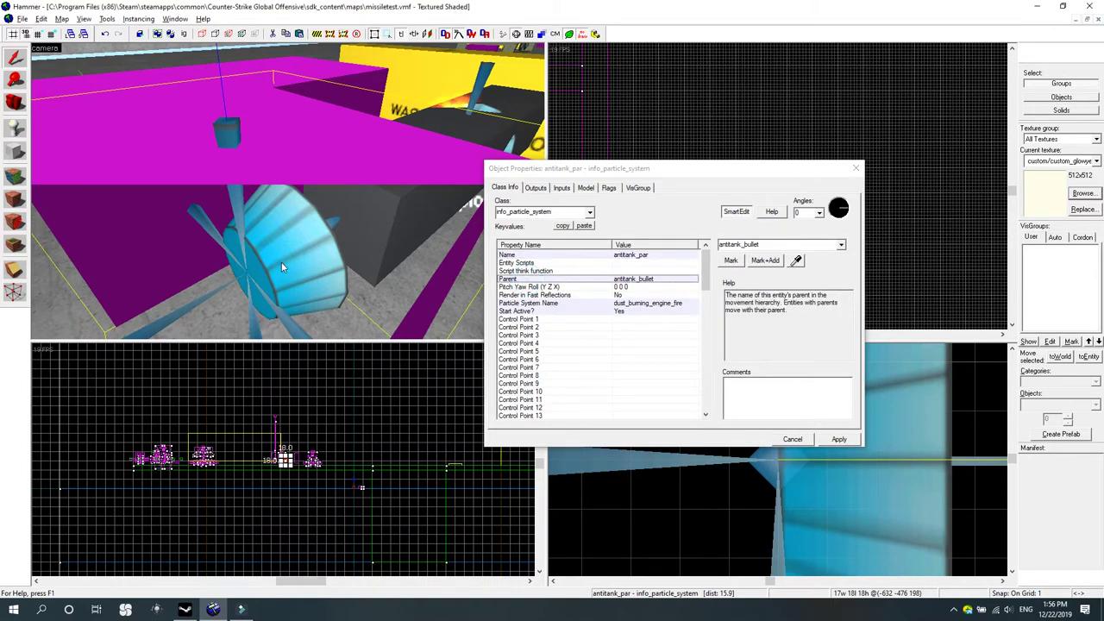
click(650, 312)
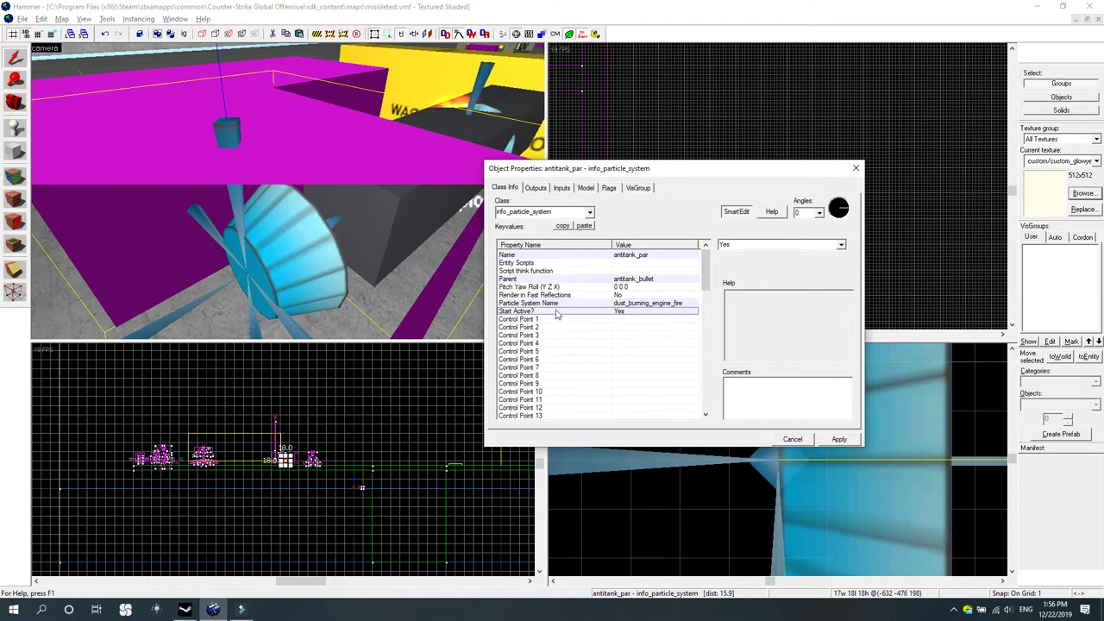
Browse the particle systems matching "engi" for antitank_par's Particle System Name and leave without picking one.
click(653, 304)
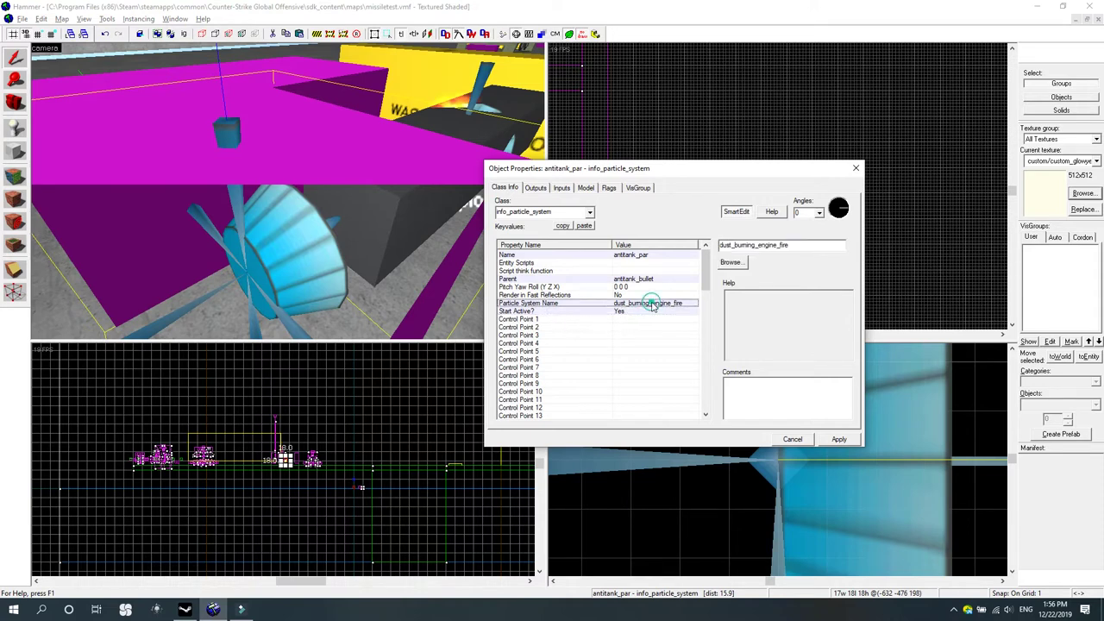
click(740, 264)
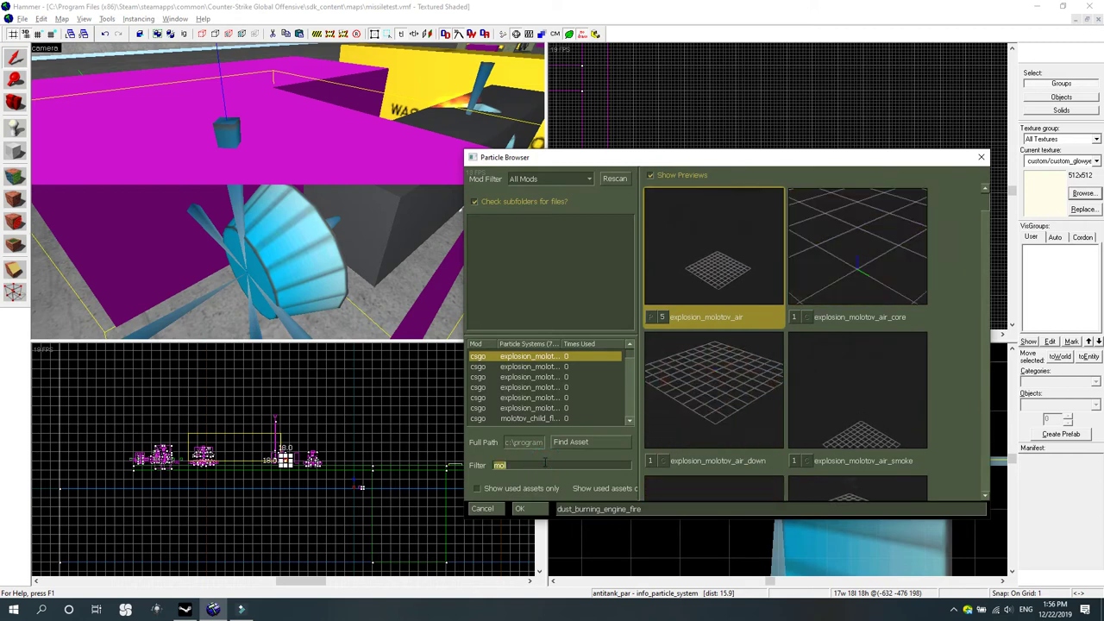
text(s)
key(BackSpace)
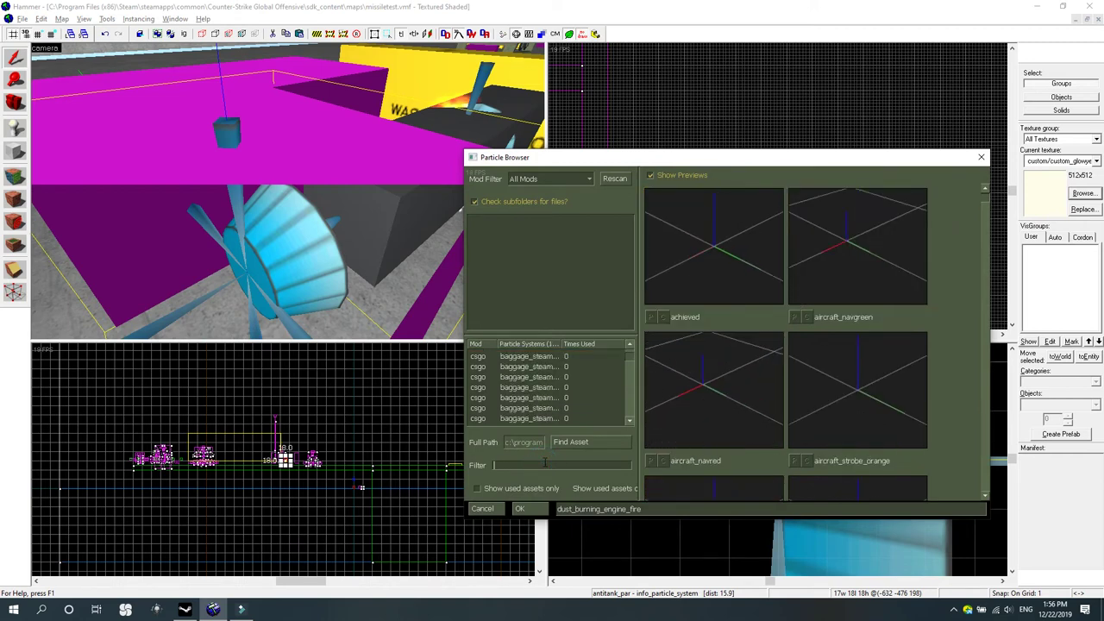
text(eng)
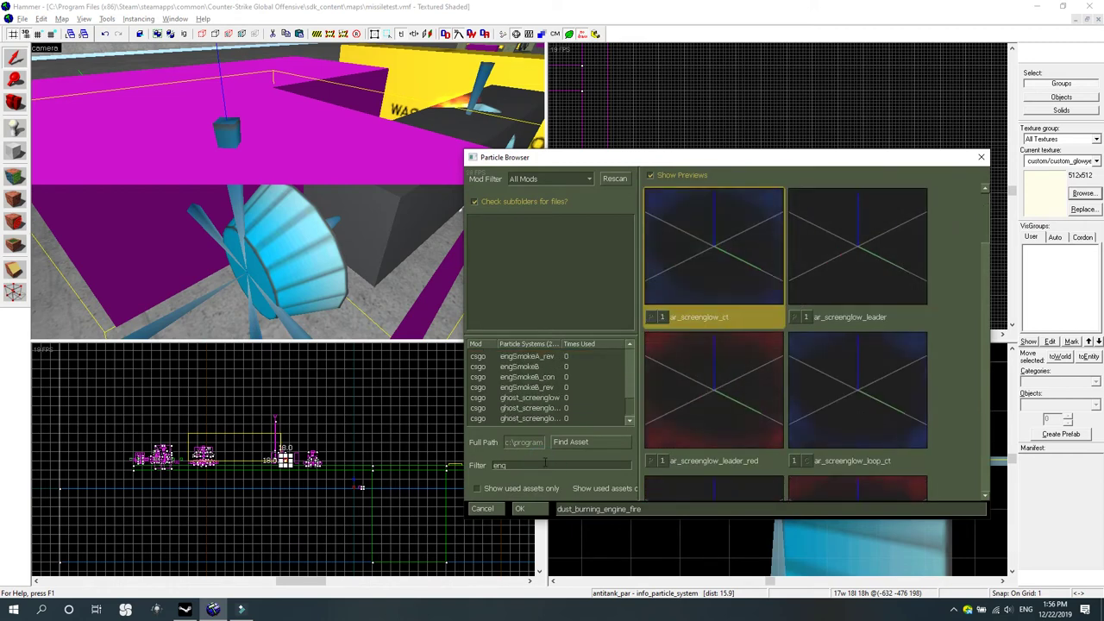
click(544, 462)
key(BackSpace)
text(gi)
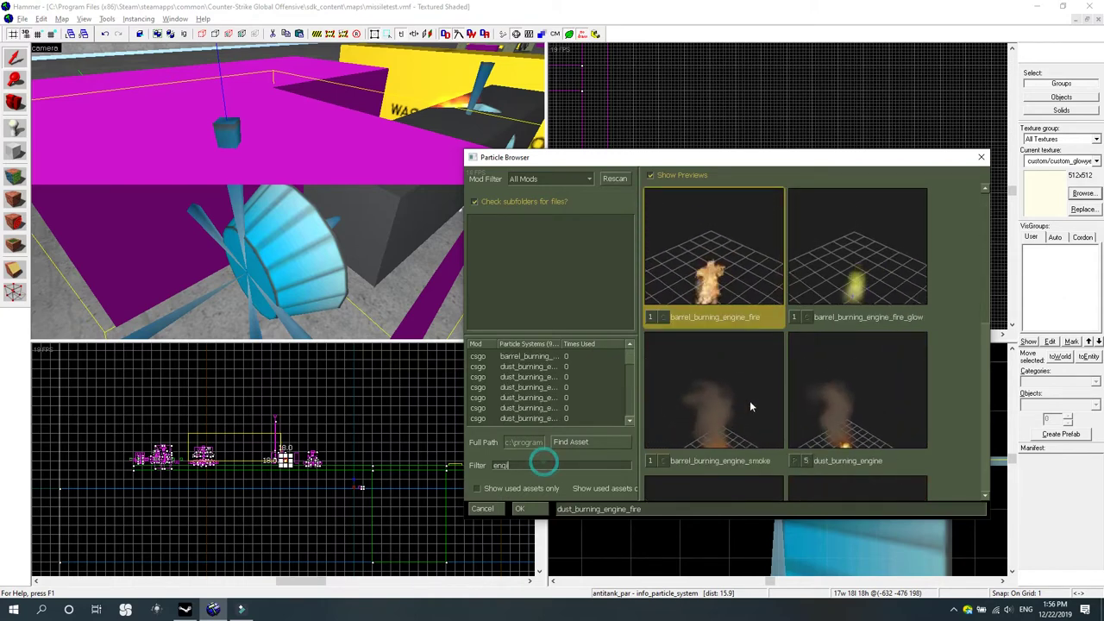
scroll(750, 401, down, 3)
scroll(739, 380, up, 3)
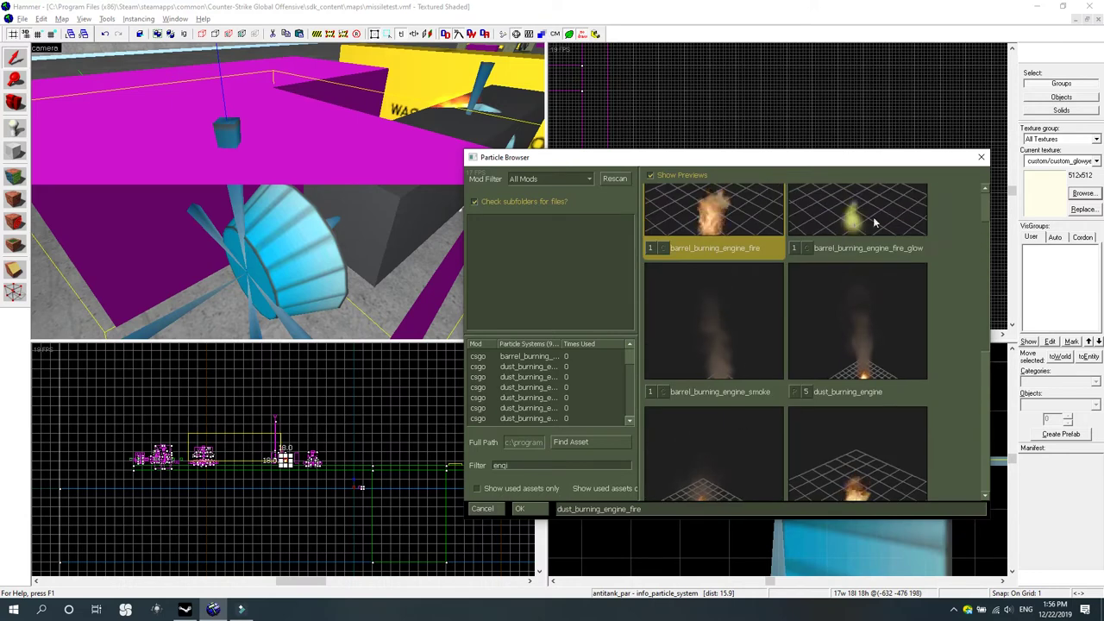
click(980, 157)
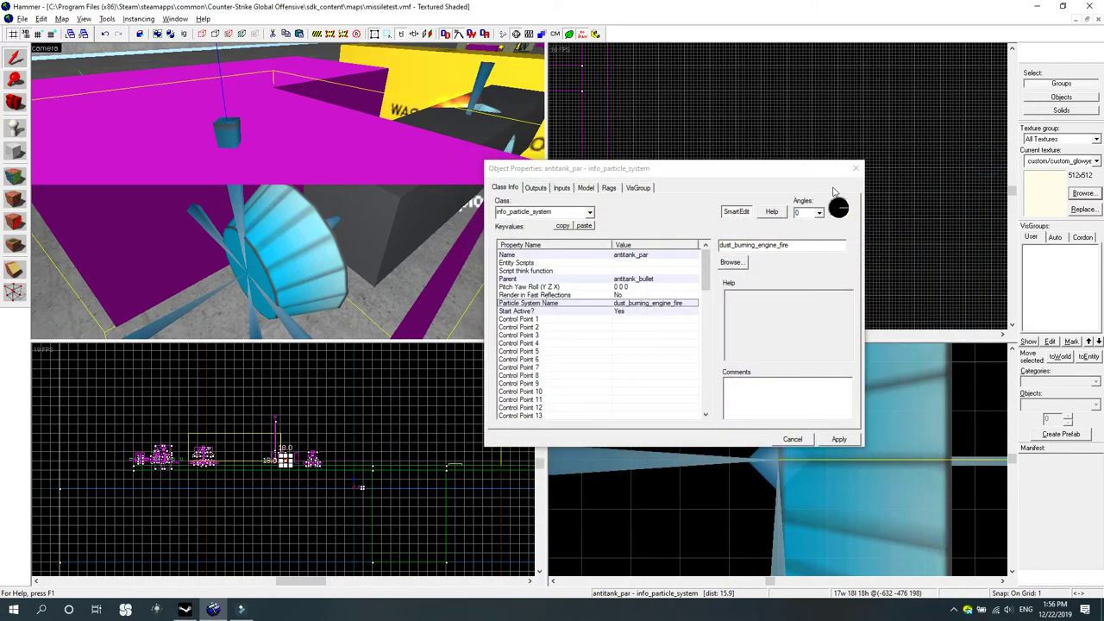
click(855, 167)
Reopen antitank_bullet and compare its OnBreak outputs that kill antitank_bforce and antitank_bforce2.
click(8, 104)
drag(288, 190, 288, 250)
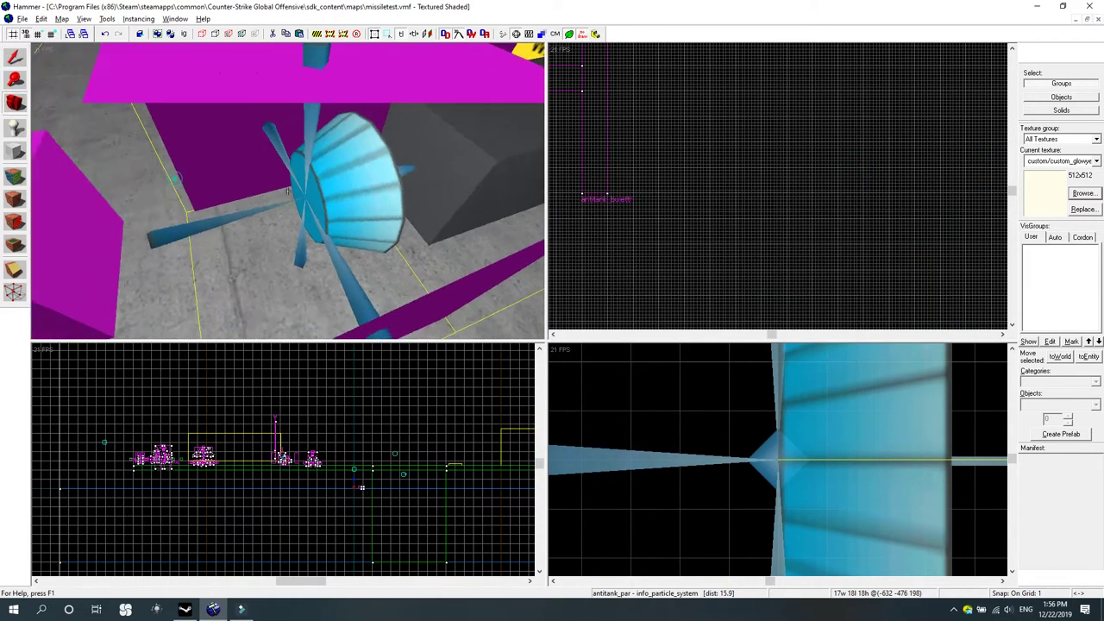
right_drag(288, 191, 288, 259)
click(14, 58)
double_click(330, 181)
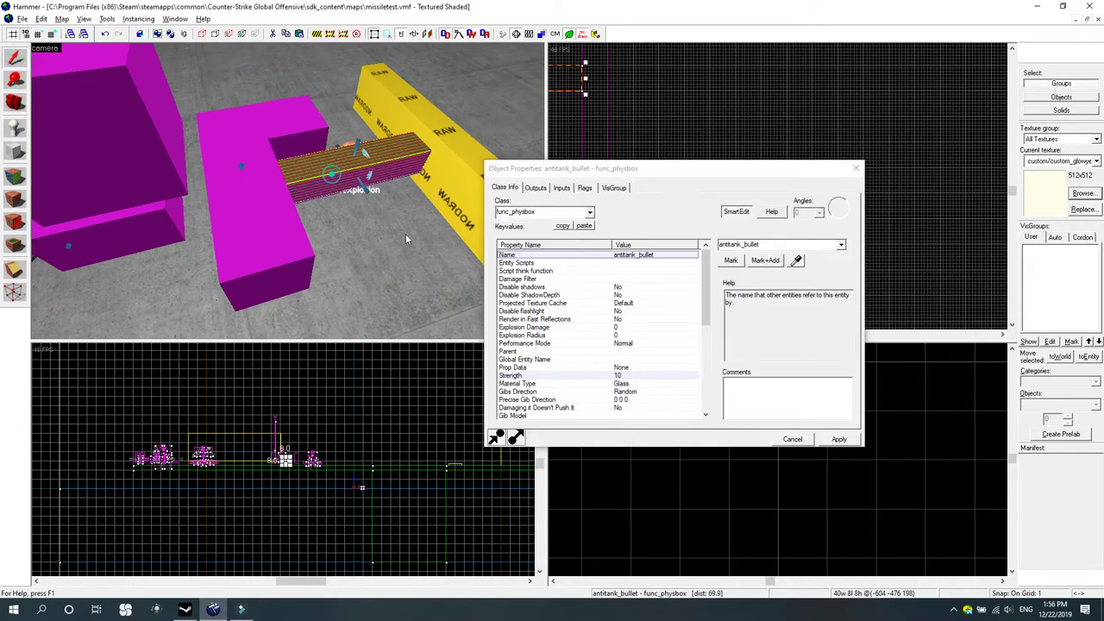
click(535, 187)
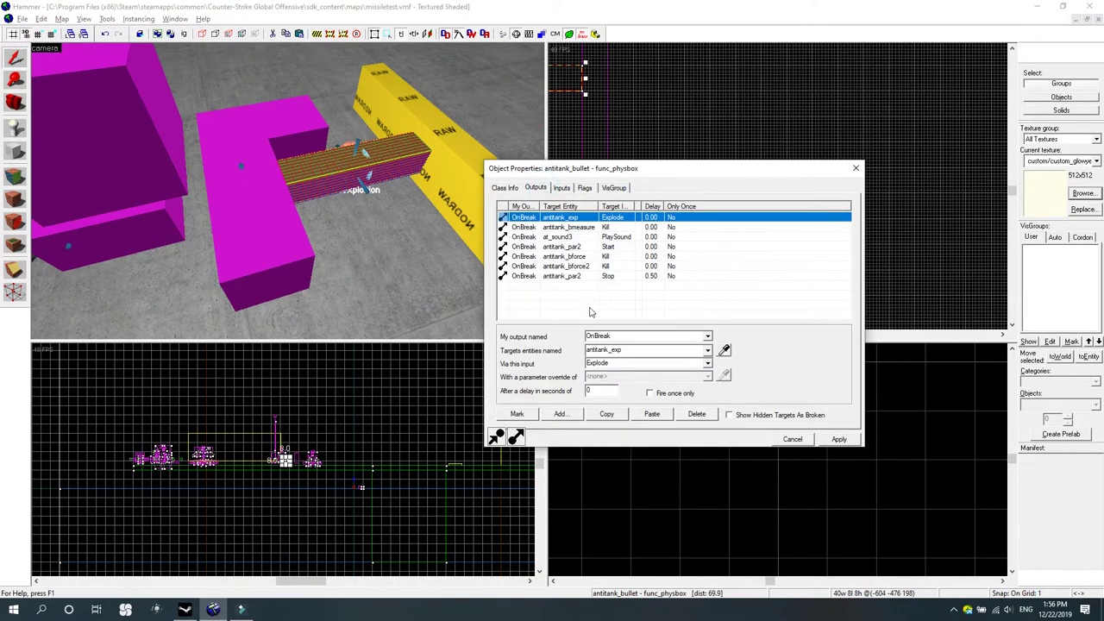
click(579, 257)
click(585, 265)
click(587, 257)
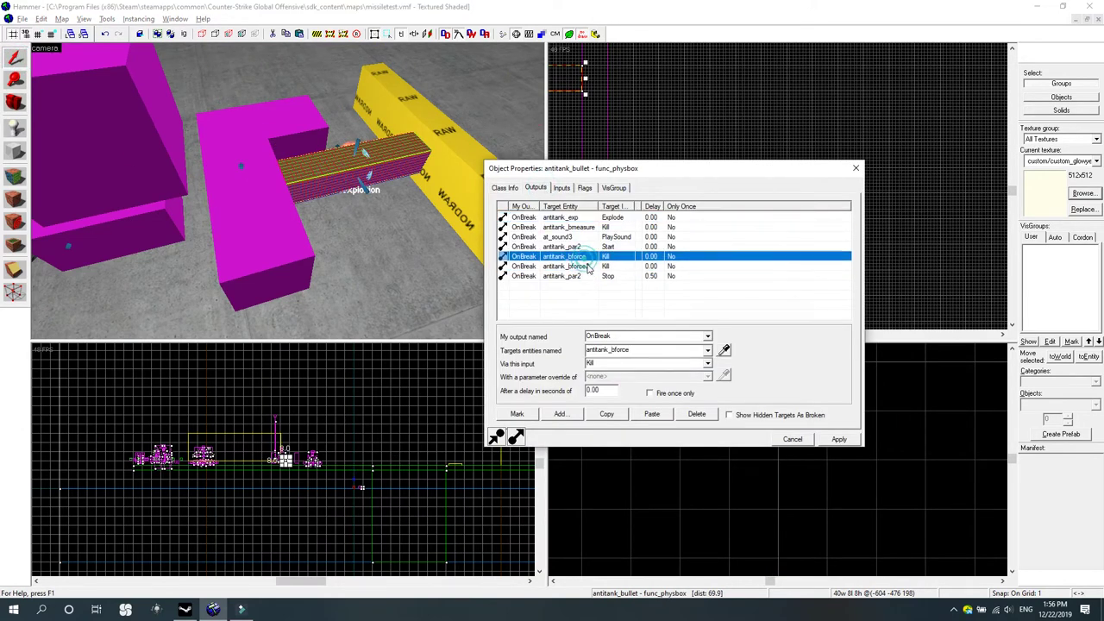
click(587, 266)
click(587, 257)
click(592, 266)
click(591, 256)
click(593, 265)
click(595, 256)
click(597, 266)
click(593, 266)
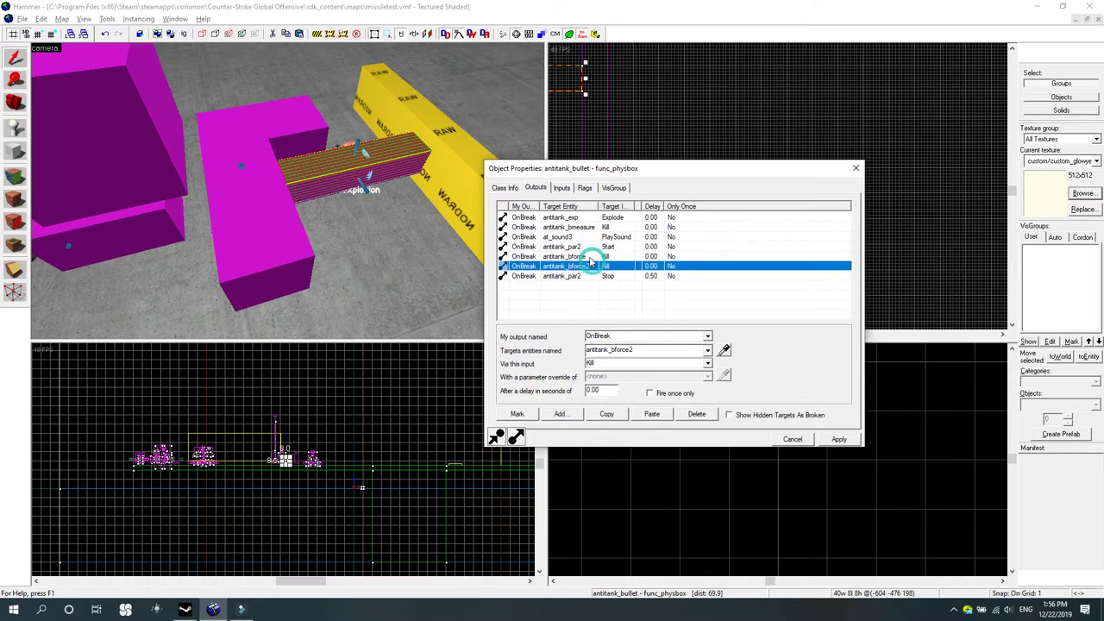
click(583, 257)
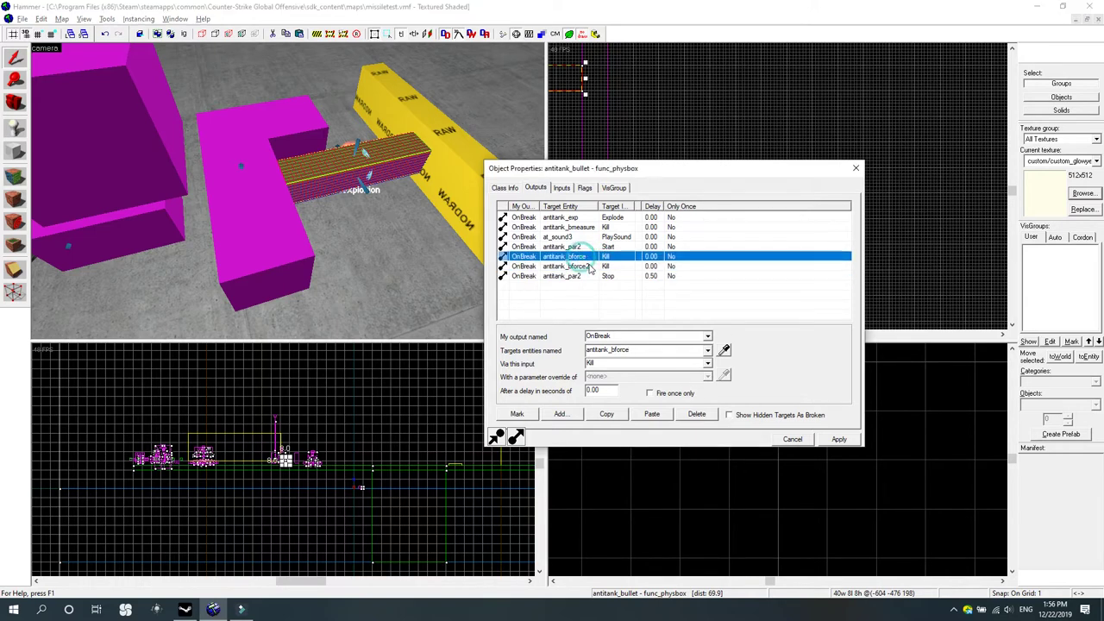
click(589, 266)
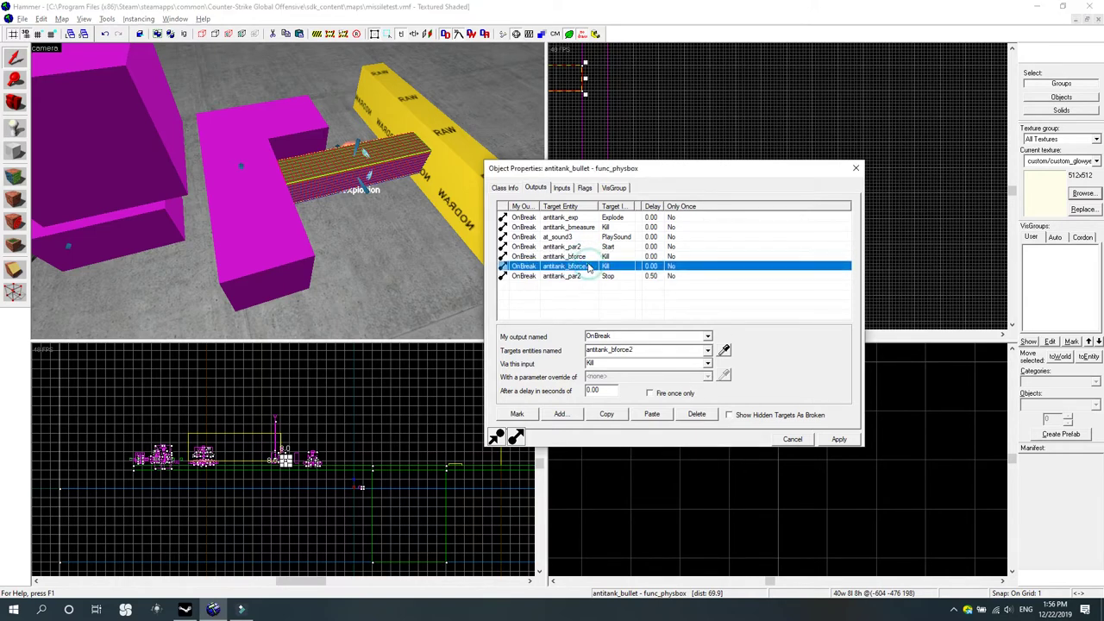
click(854, 168)
Review the Force, Time of Force and Attached Object keyvalues of the phys_thruster antitank_bforce2.
double_click(289, 116)
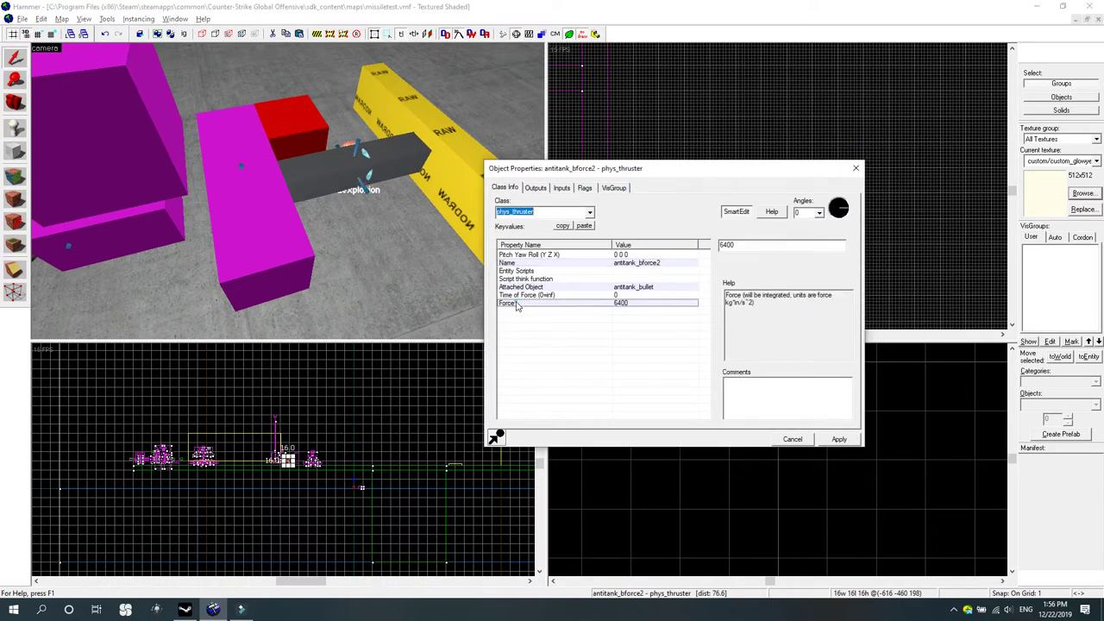
click(518, 297)
click(521, 288)
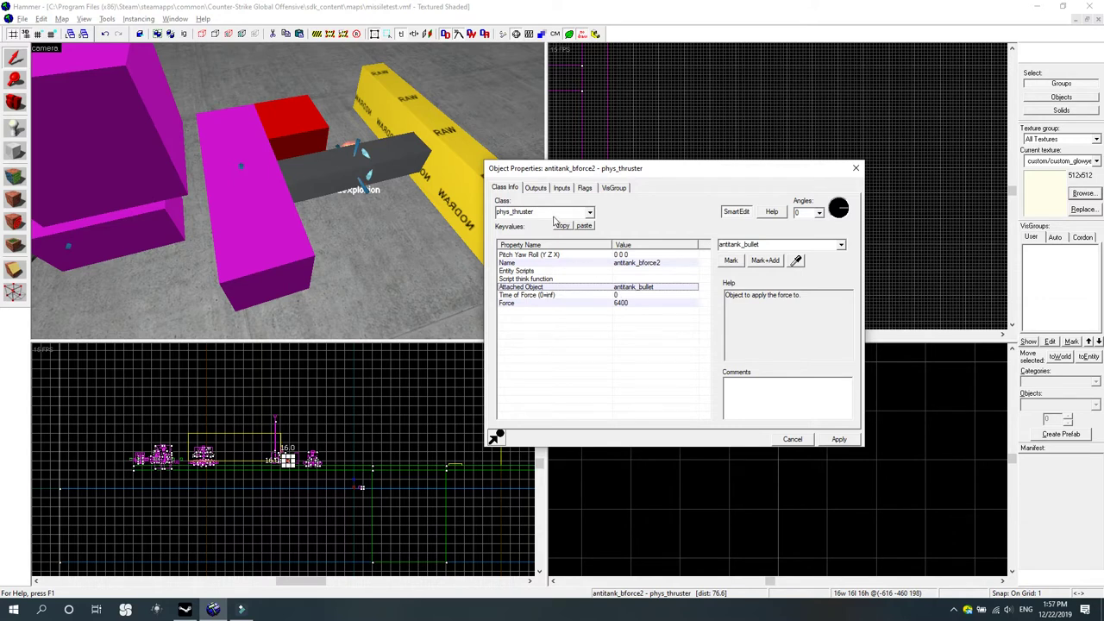
click(304, 123)
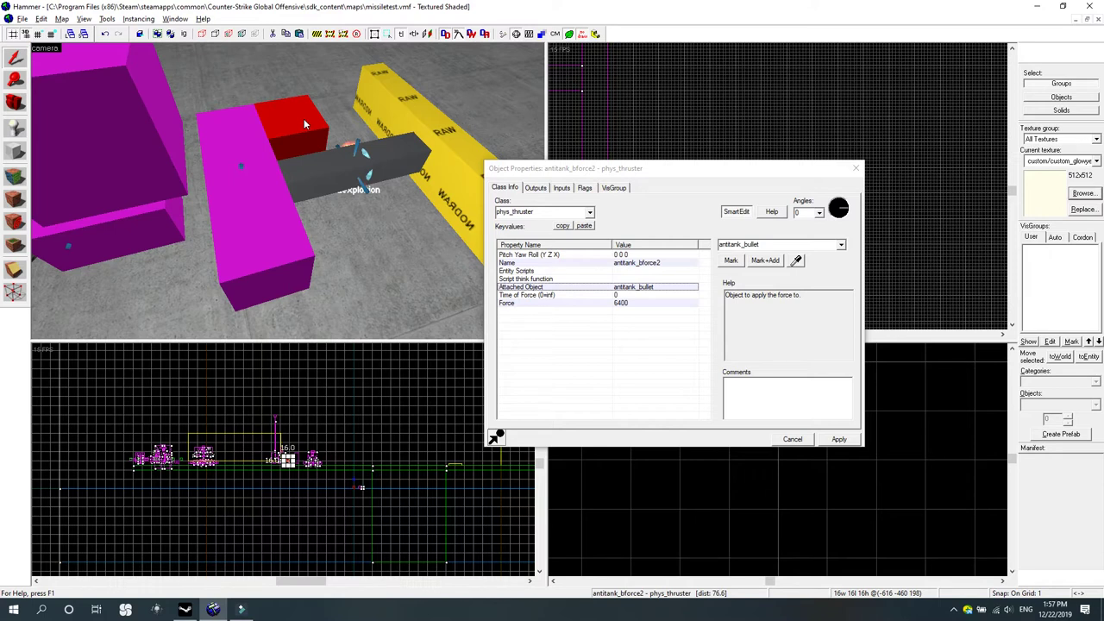
click(856, 168)
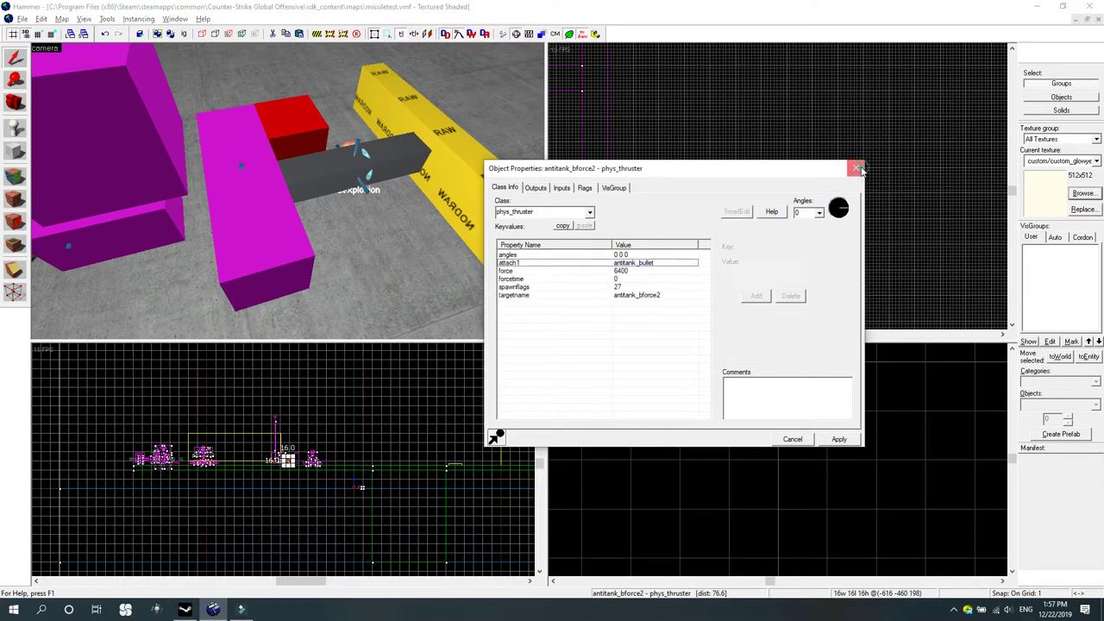
Bring up antitank_bullet's outputs again and check the OnBreak entries that kill antitank_bforce and antitank_bforce2.
double_click(316, 172)
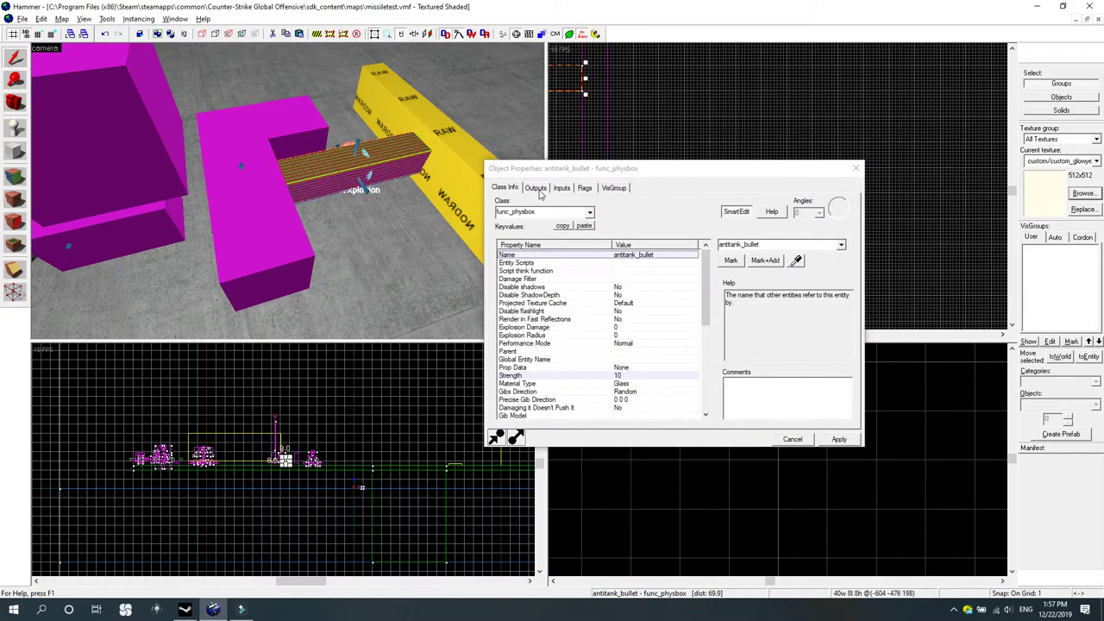
click(535, 187)
click(578, 256)
click(587, 266)
click(588, 257)
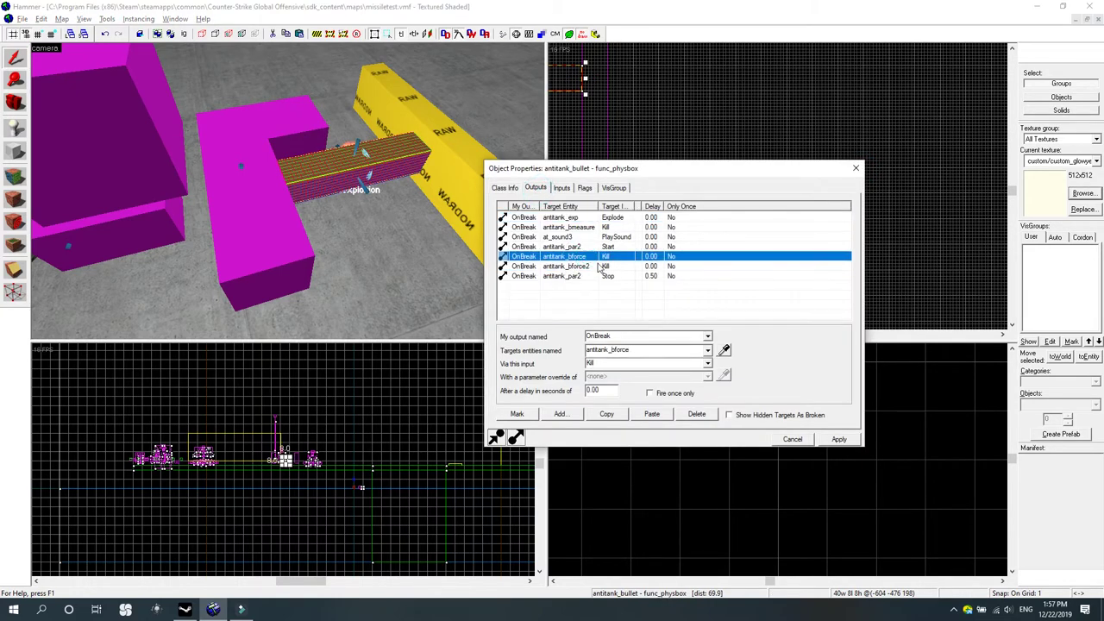
click(595, 266)
click(592, 256)
click(598, 265)
click(599, 286)
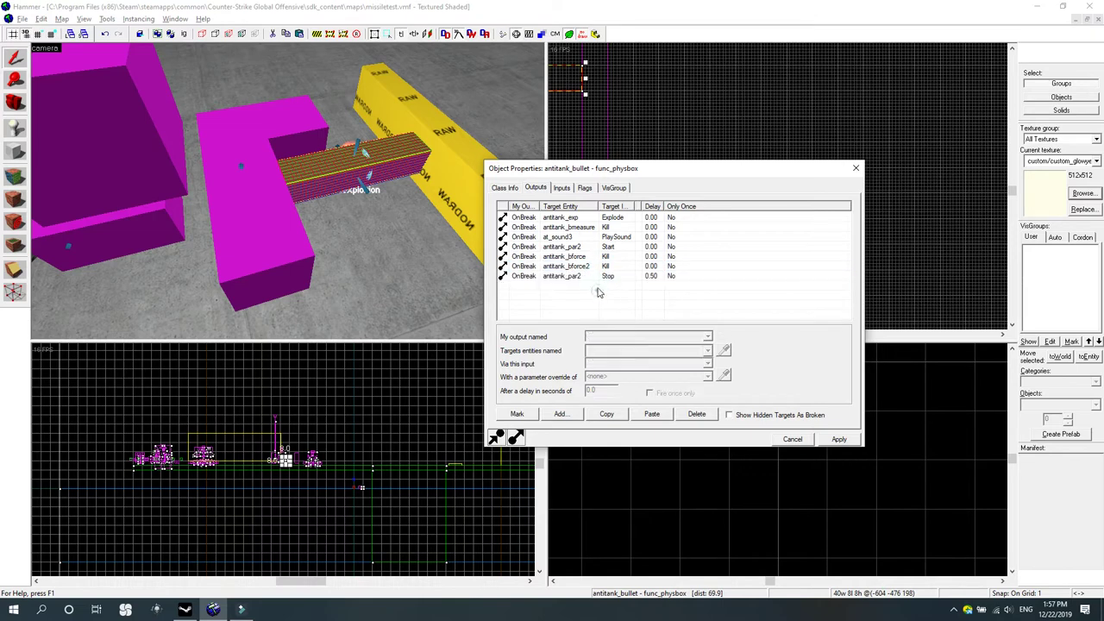
Compare antitank_bullet's OnBreak outputs for antitank_exp, the two thrusters and the antitank_par2 Stop, and leave its properties unchanged.
click(621, 218)
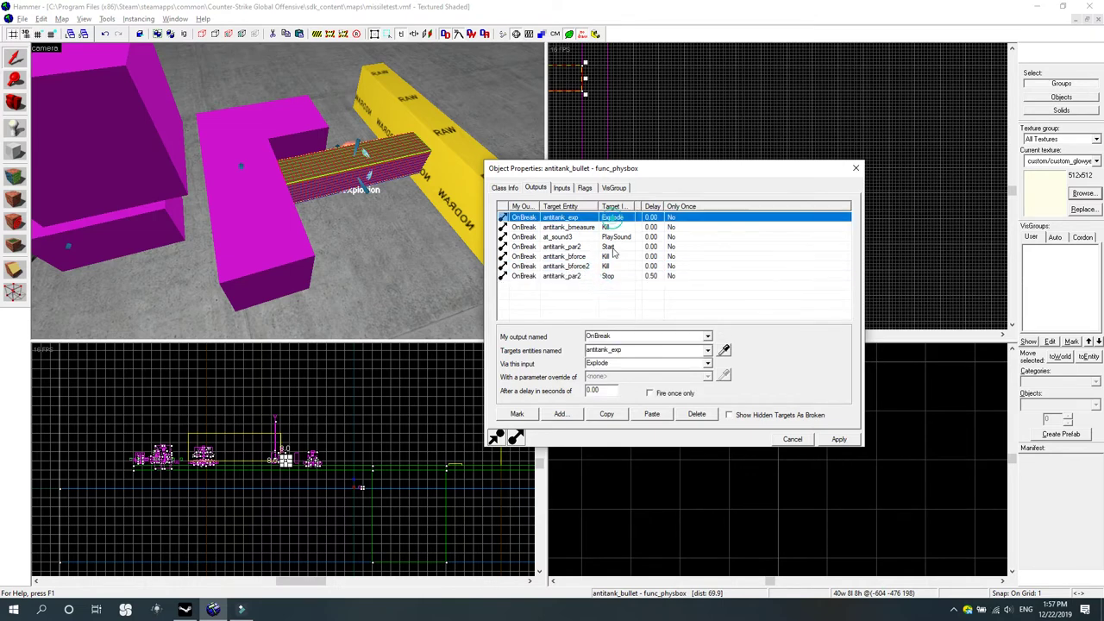
click(611, 256)
click(609, 275)
click(595, 257)
click(595, 266)
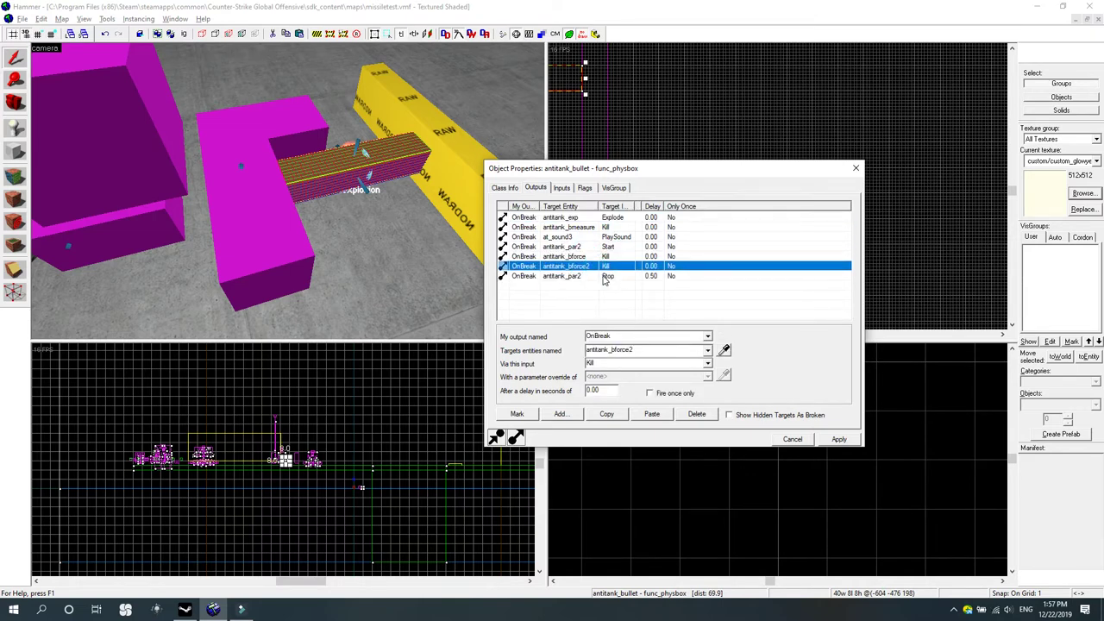
click(604, 277)
click(855, 168)
Inspect the point_template antitank_temp2 and review its Template 3, 5, 4 and 6 entries for the bullet's attached entities.
click(254, 164)
double_click(253, 165)
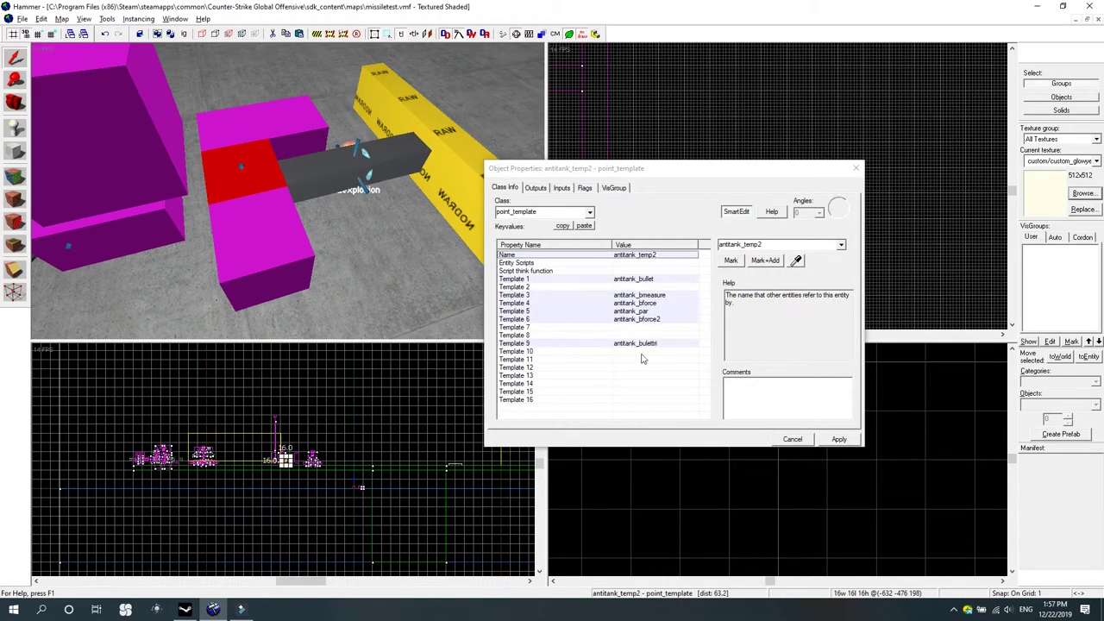
click(651, 311)
click(657, 302)
click(661, 295)
click(670, 319)
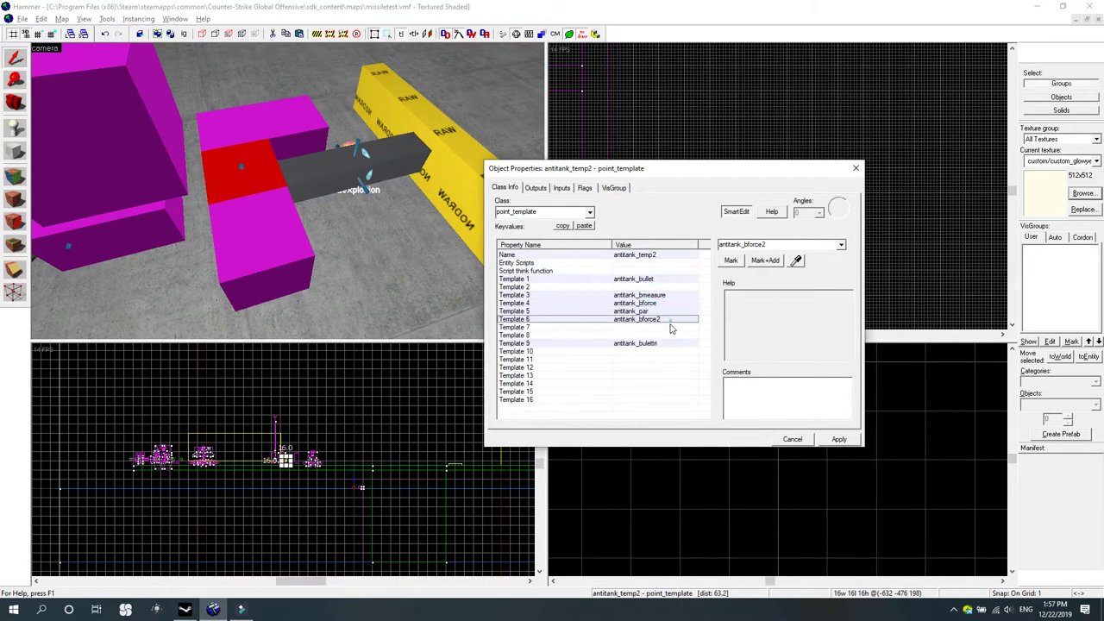
Review the template entries of the antitank_temp2 point_template, including Template 1 and Template 9, and close its properties.
click(660, 343)
click(660, 293)
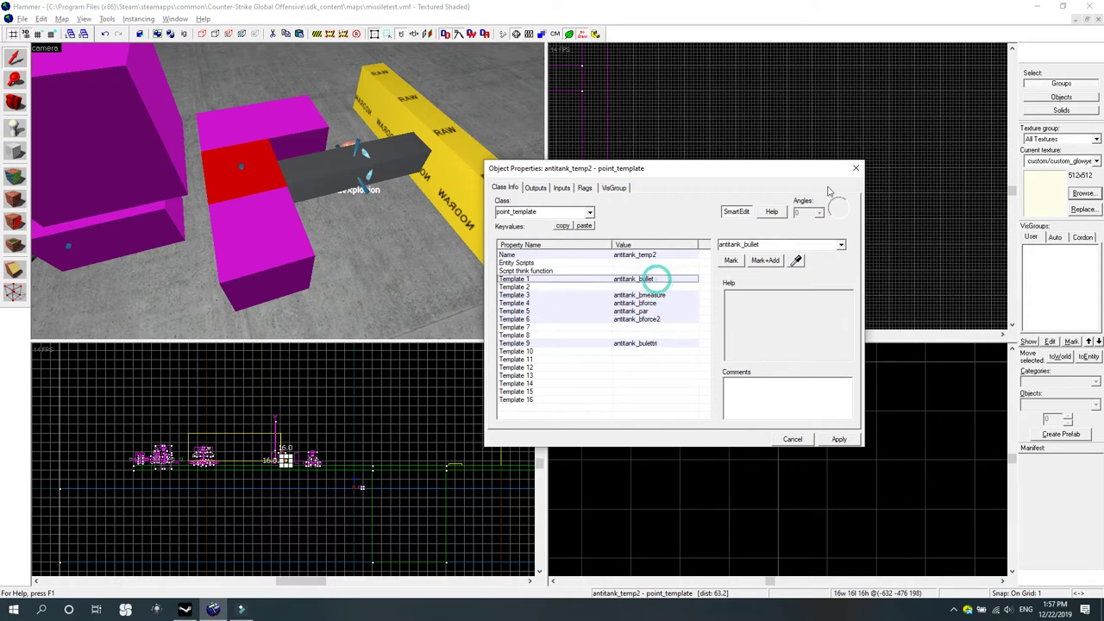
click(855, 167)
Inspect the properties of the antitank_bullet func_physbox, the gray bar extending from the purple blocks.
click(13, 103)
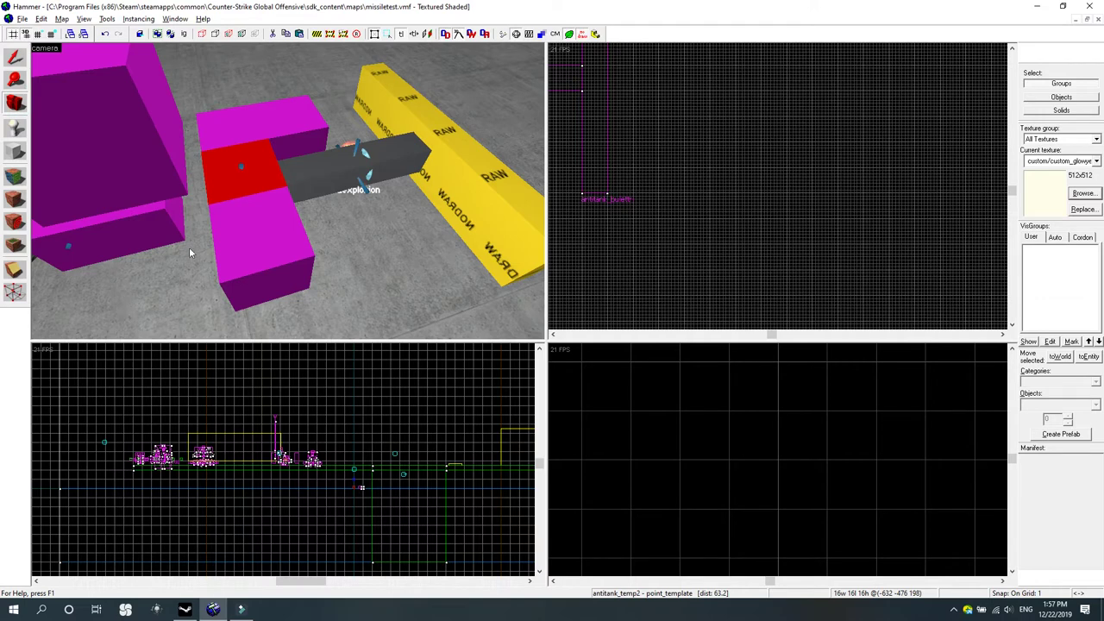
drag(189, 252, 287, 191)
click(14, 57)
double_click(356, 168)
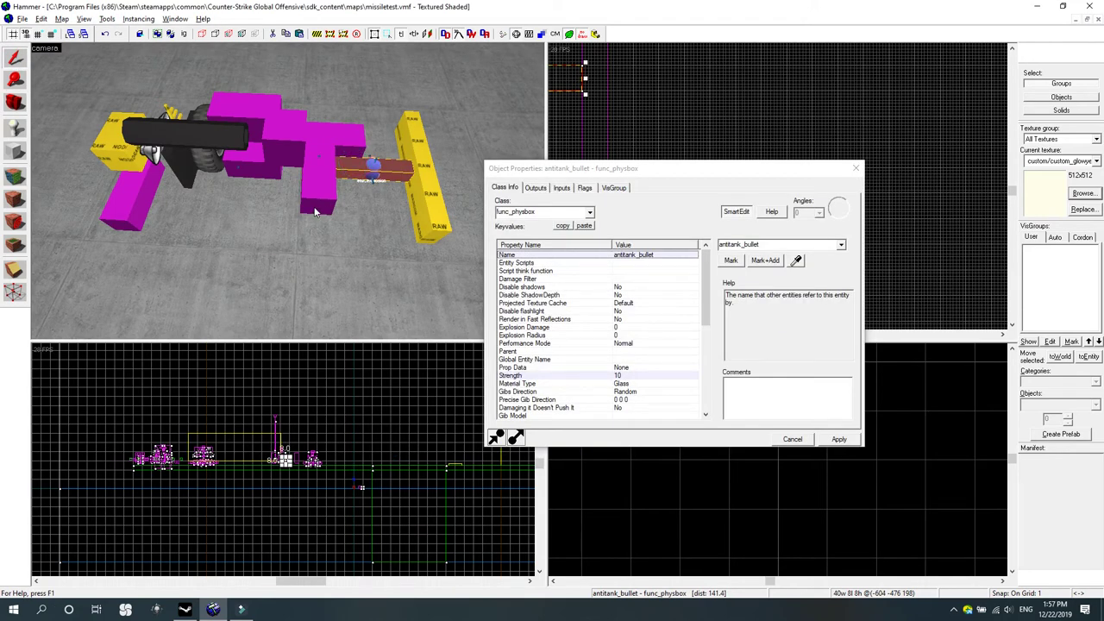
click(855, 168)
Open the properties of the antitank_door func_door, the dark gun barrel above the wheels.
click(14, 102)
mouse_move(287, 192)
mouse_down()
mouse_move(230, 168)
mouse_move(287, 191)
mouse_up()
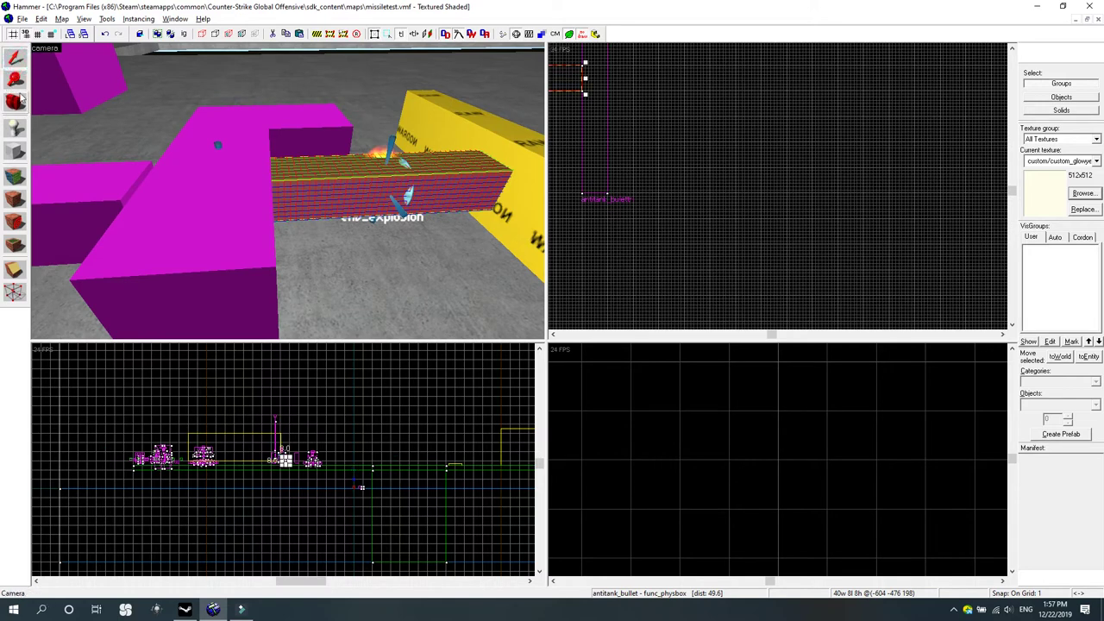
click(16, 53)
click(17, 103)
drag(251, 169, 287, 191)
click(15, 58)
double_click(246, 147)
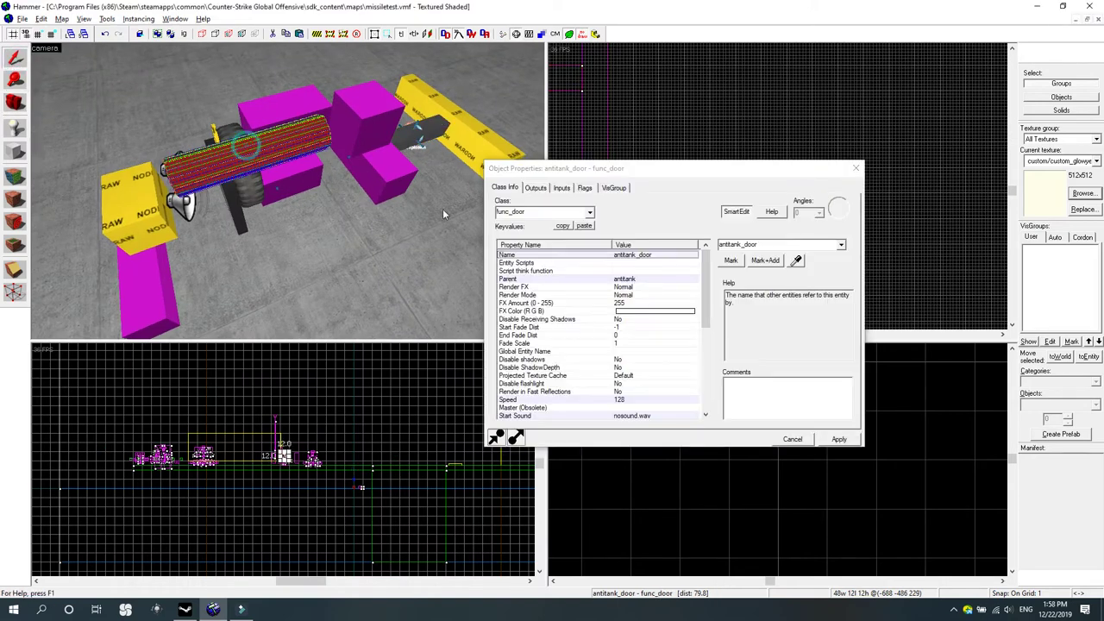
Examine antitank_door's Lock, Unlock, Break and ForceSpawn outputs, and close its properties.
click(536, 187)
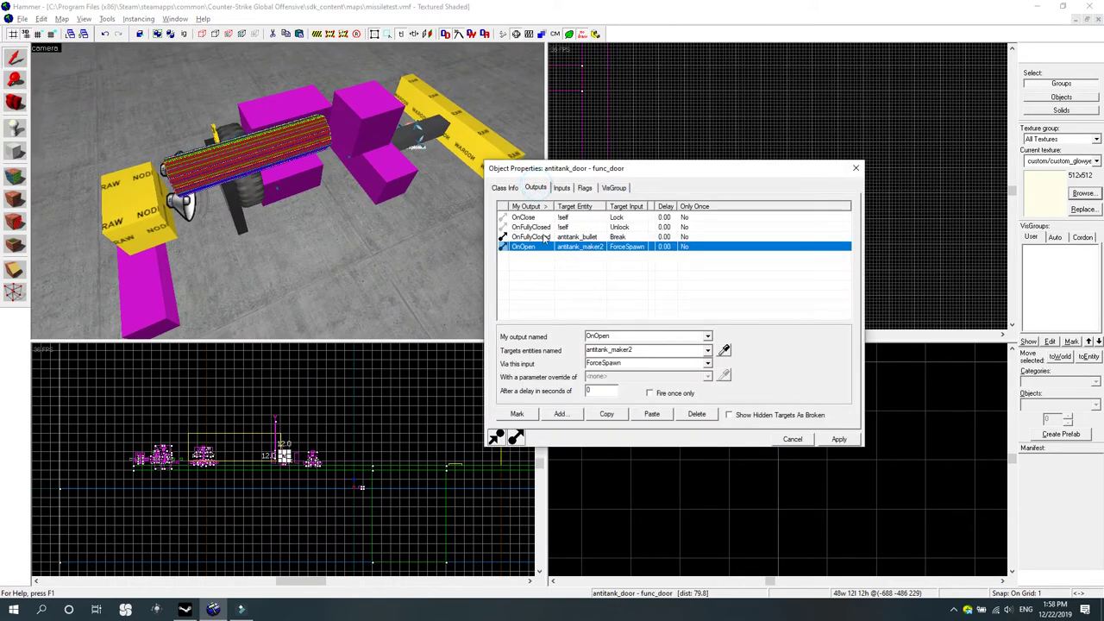
click(542, 238)
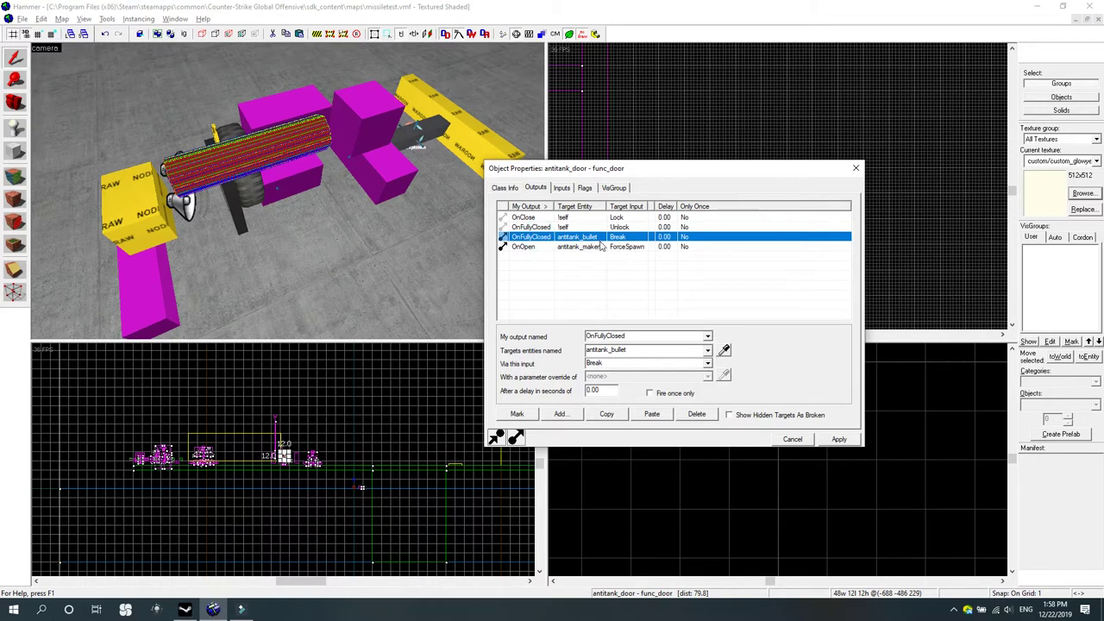
click(601, 247)
click(598, 236)
click(627, 247)
click(626, 236)
click(621, 226)
click(616, 237)
click(617, 227)
click(617, 217)
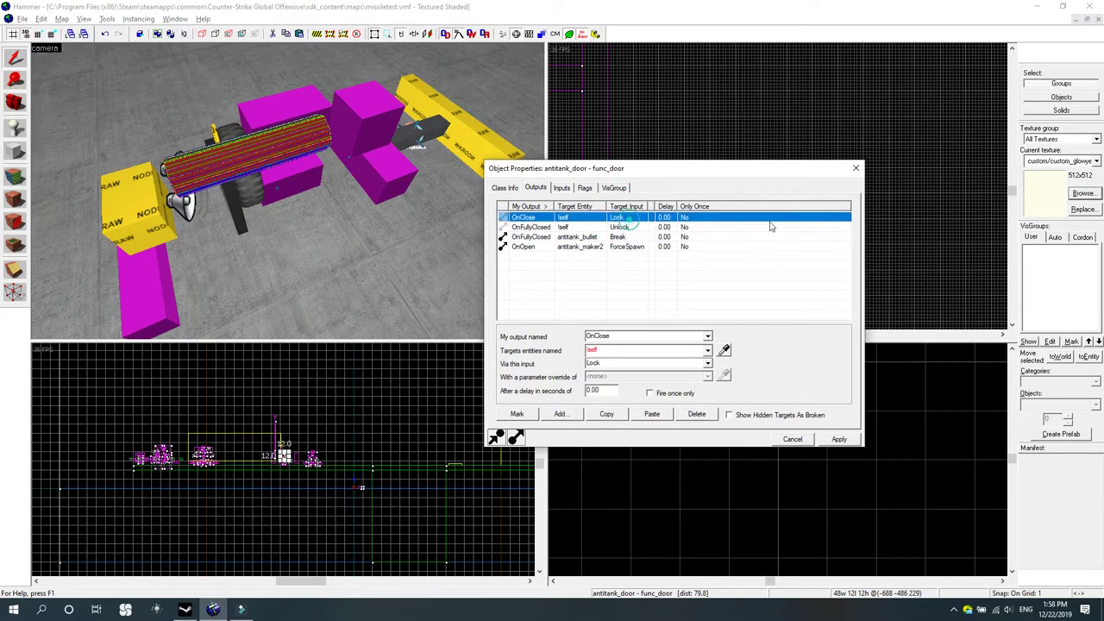
click(857, 168)
Open the properties of the at_bulletdoor2 func_door, the flat plate beside the wheel.
click(14, 103)
drag(234, 170, 287, 190)
click(14, 57)
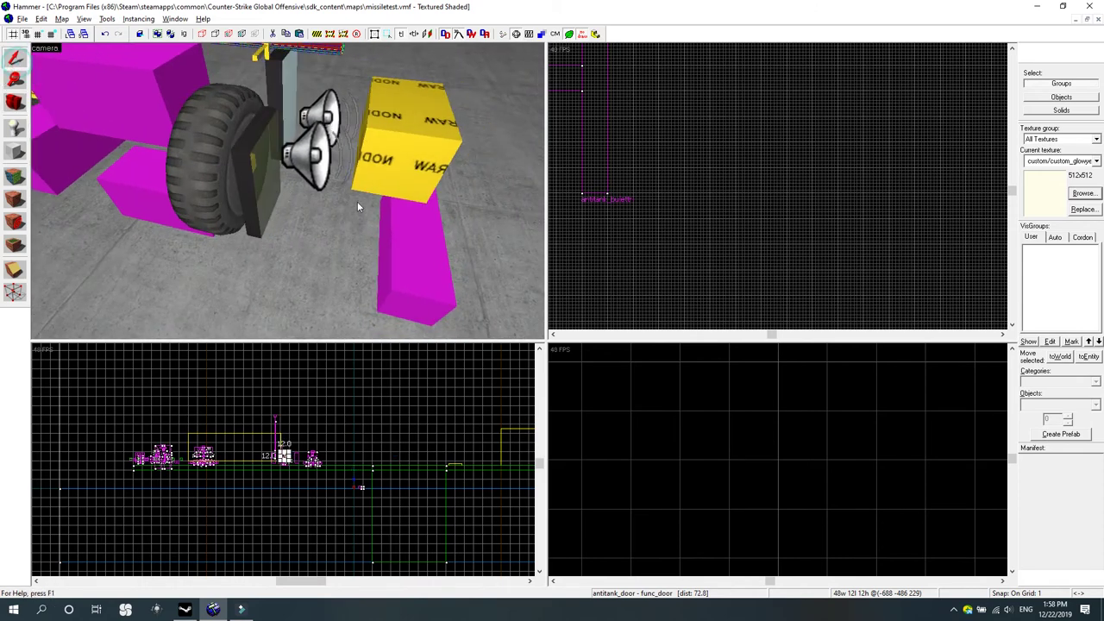
key(s)
key(d)
key(w)
key(a)
key(w)
key(d)
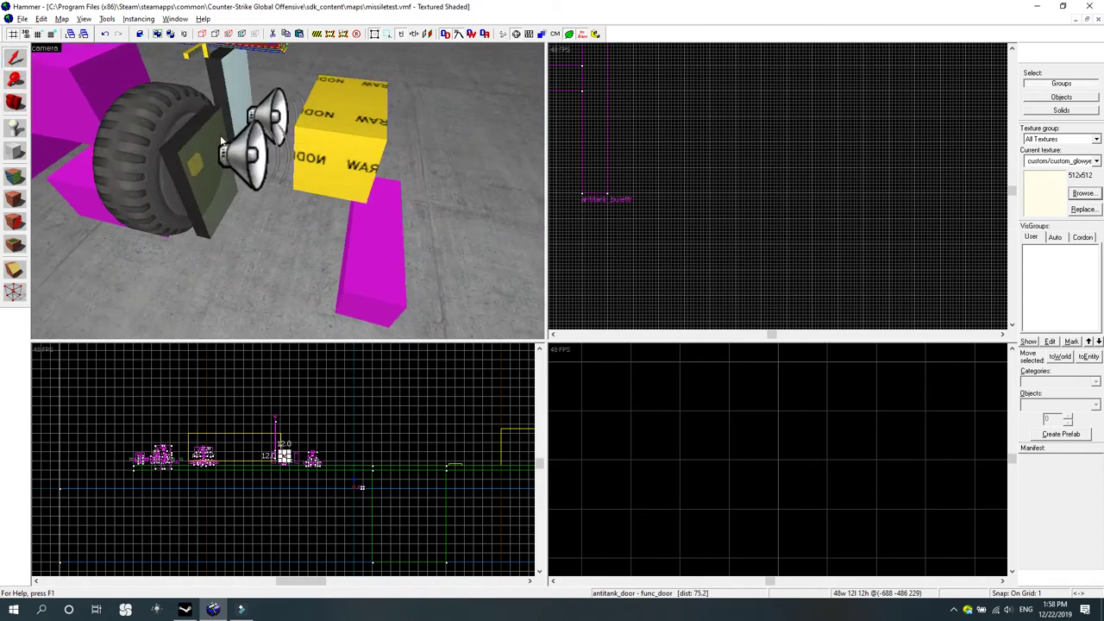
click(221, 141)
double_click(213, 128)
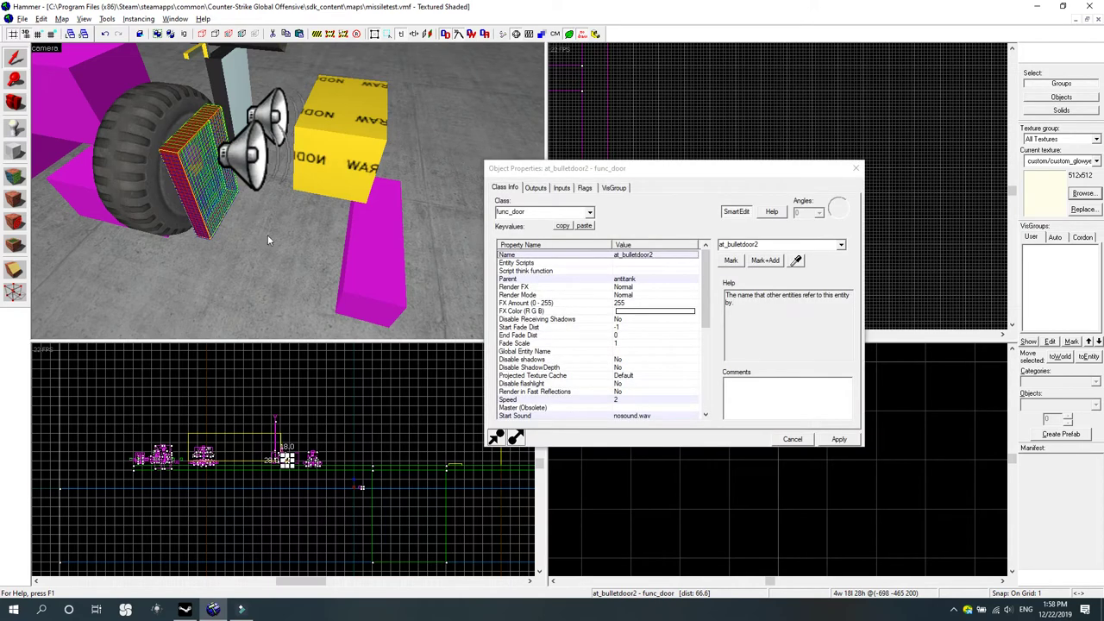
scroll(267, 235, down, 4)
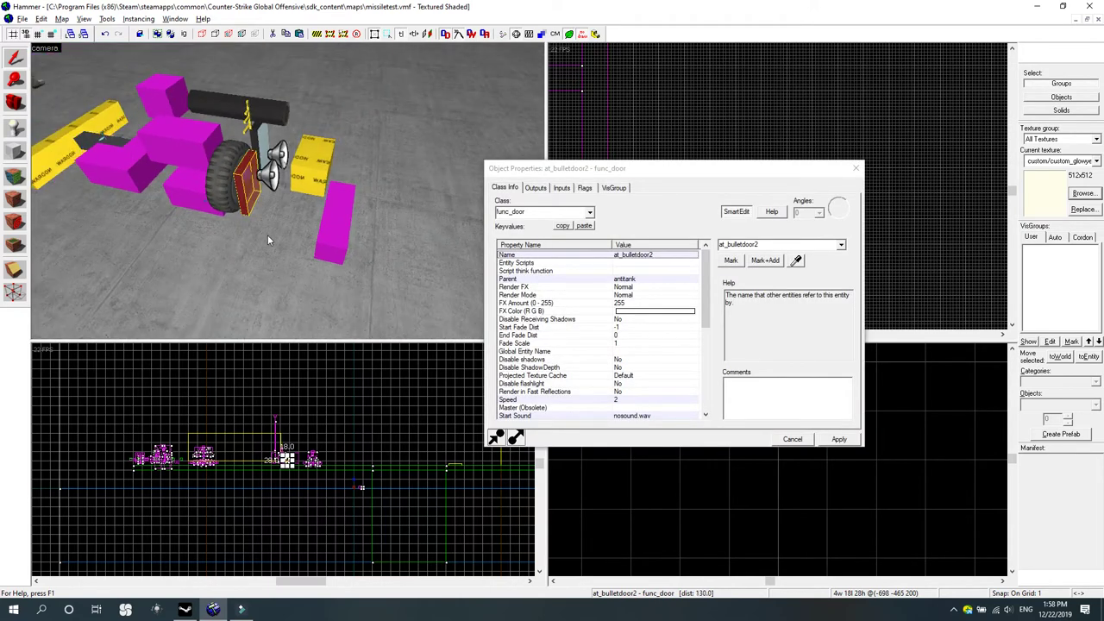
click(528, 216)
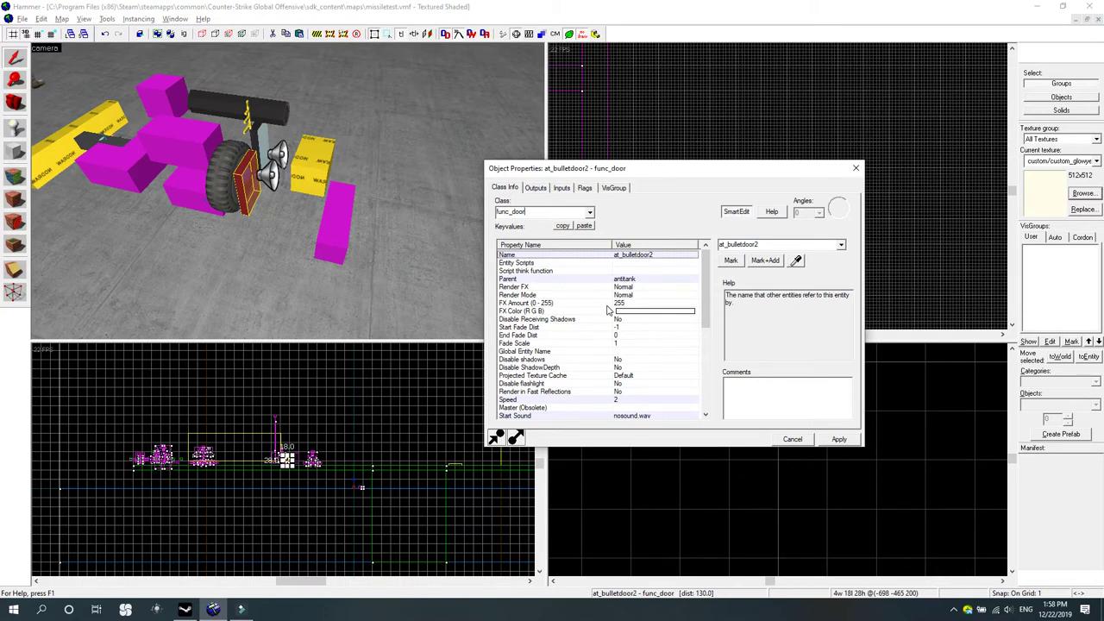
click(350, 279)
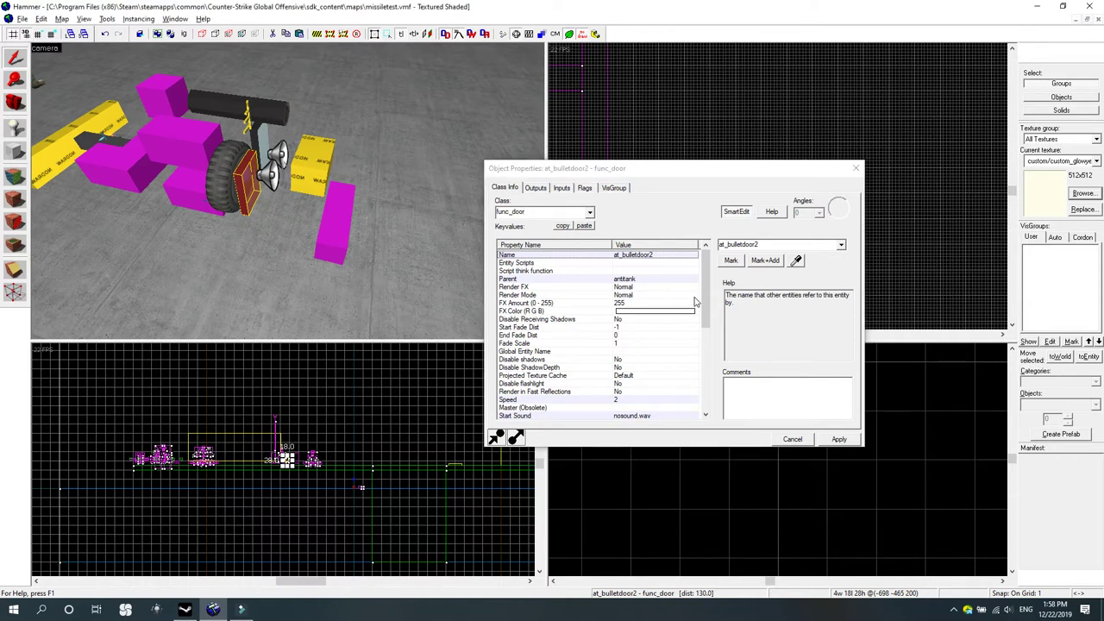
Check the start, stop and closing sound properties of at_bulletdoor2 and play its Stop Close Sound.
drag(703, 299, 715, 347)
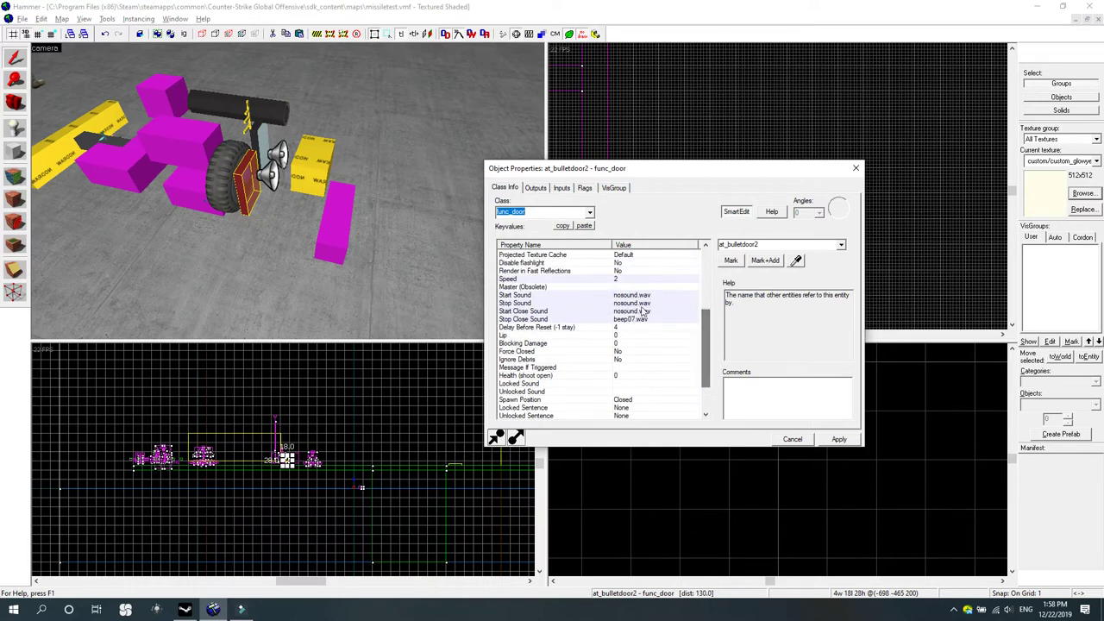
click(641, 295)
click(642, 303)
click(643, 312)
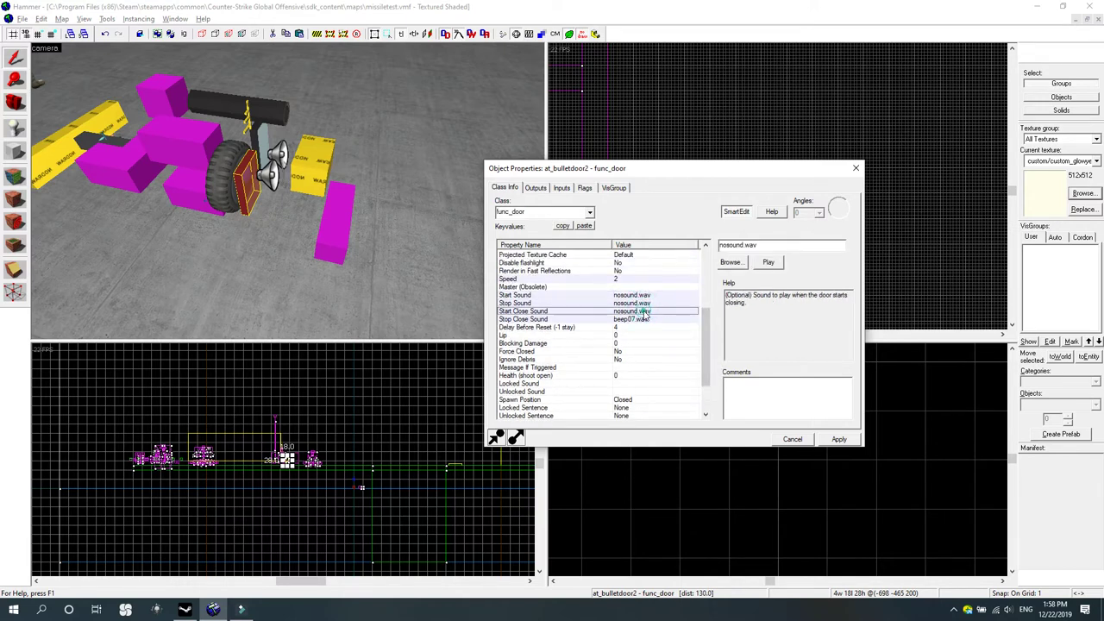
click(585, 187)
click(504, 187)
click(594, 296)
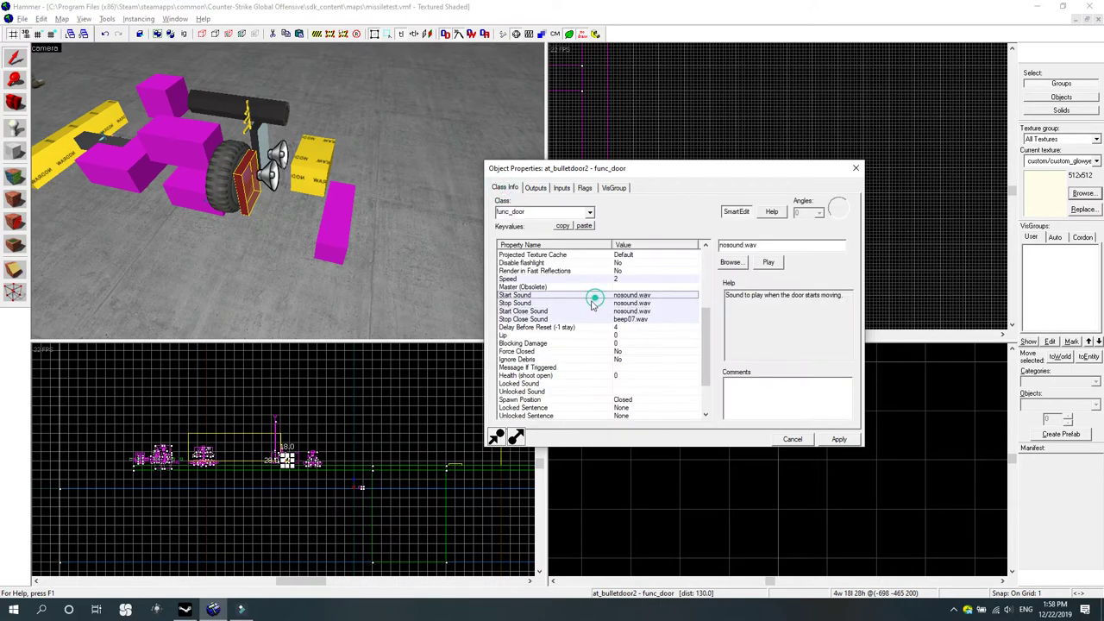
click(541, 304)
click(538, 312)
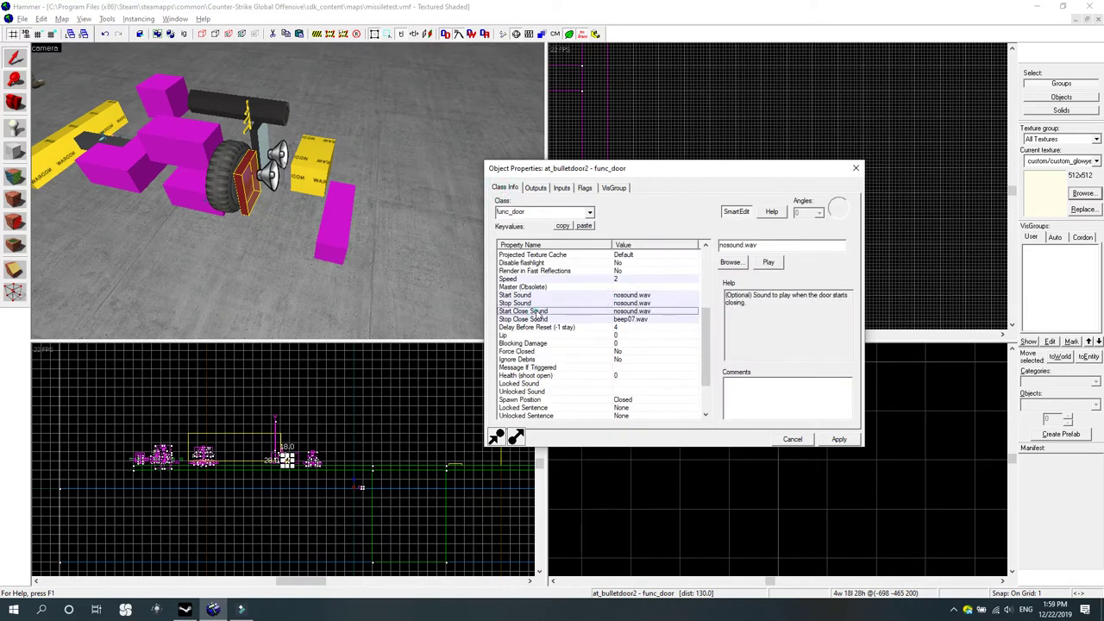
click(572, 320)
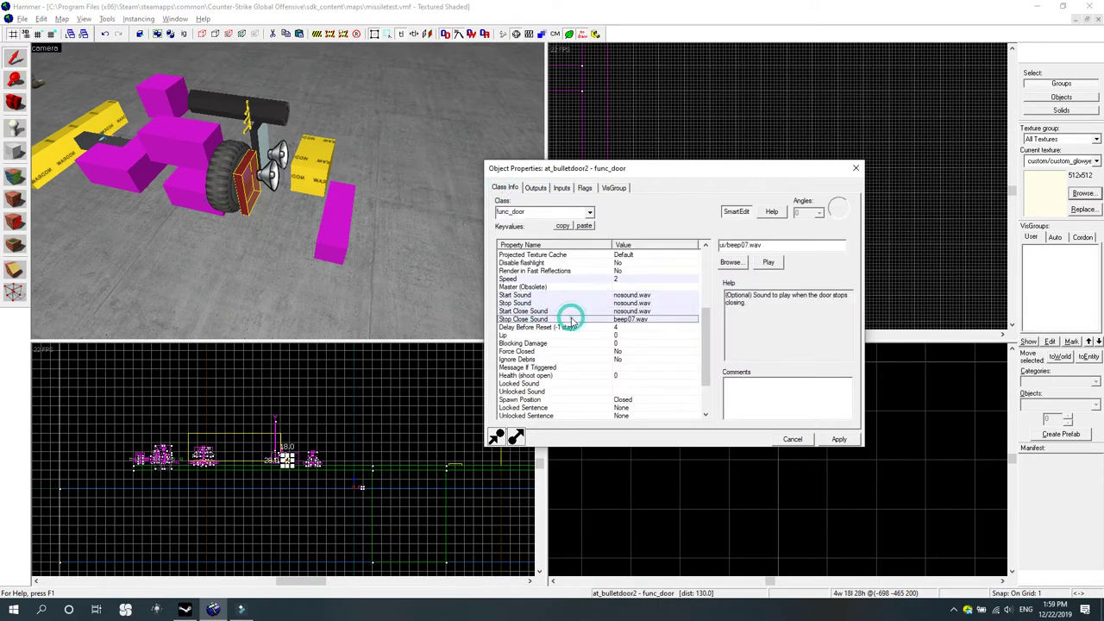
click(770, 263)
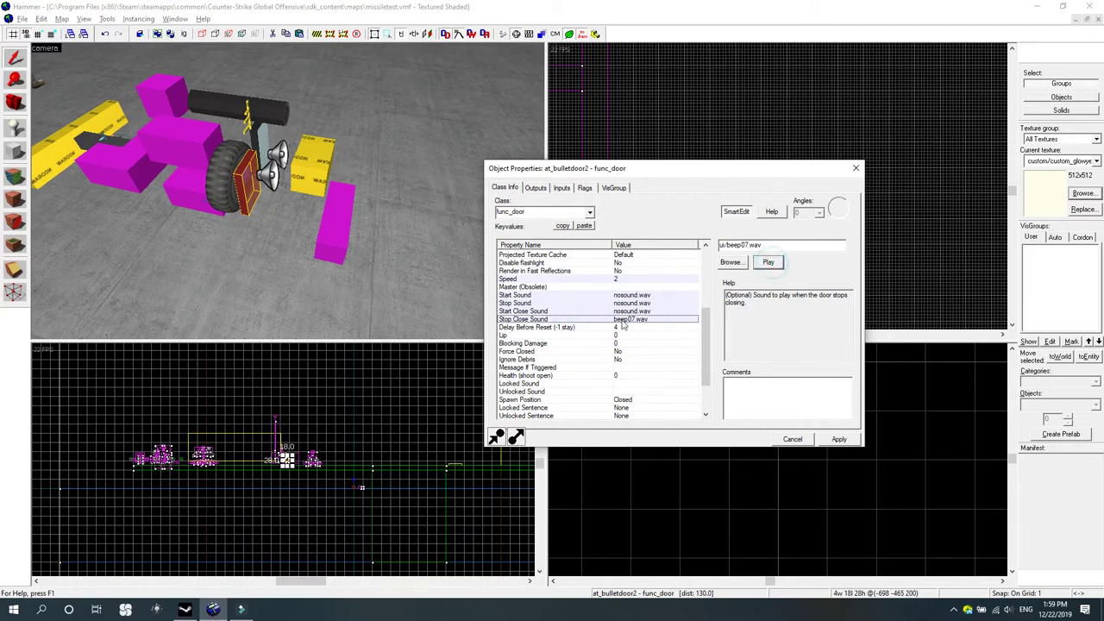
click(313, 251)
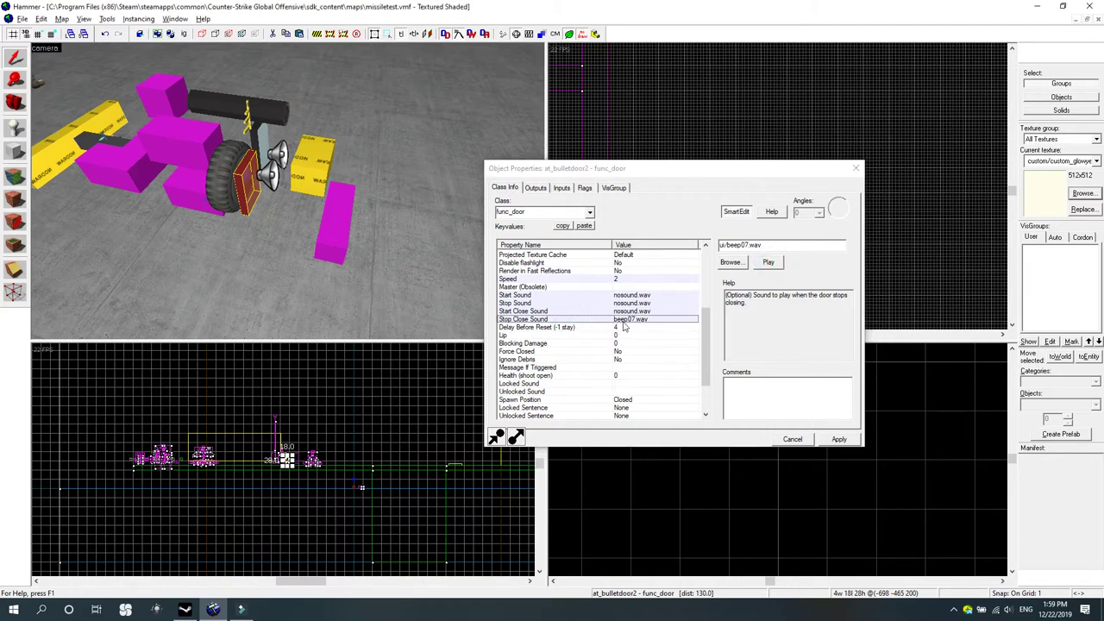
Review the Delay Before Reset and Speed properties of at_bulletdoor2.
scroll(640, 348, down, 2)
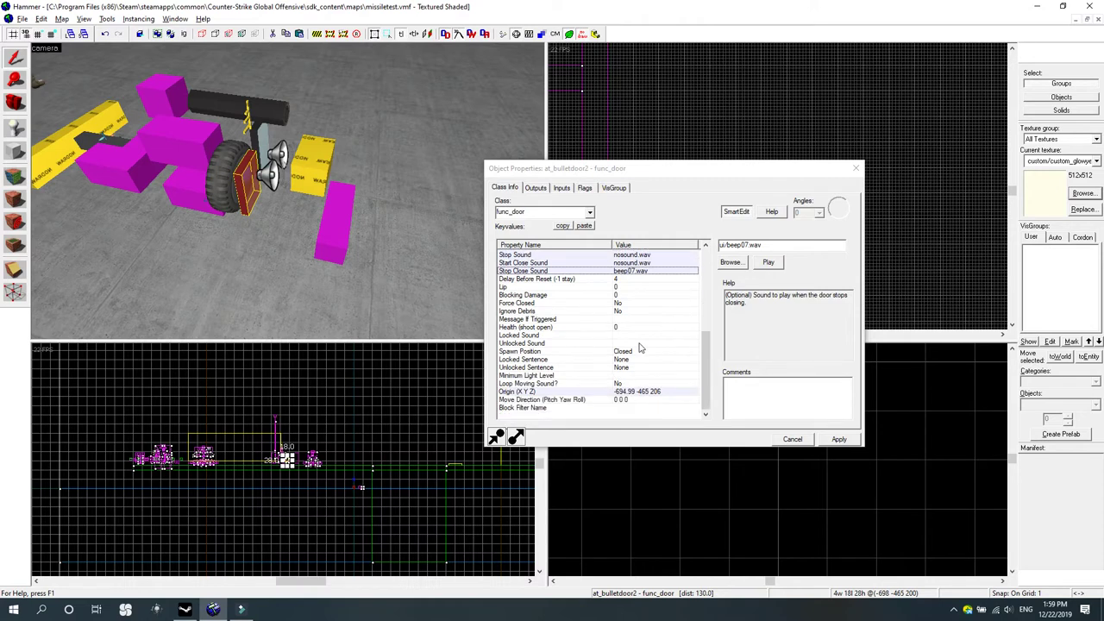
click(617, 279)
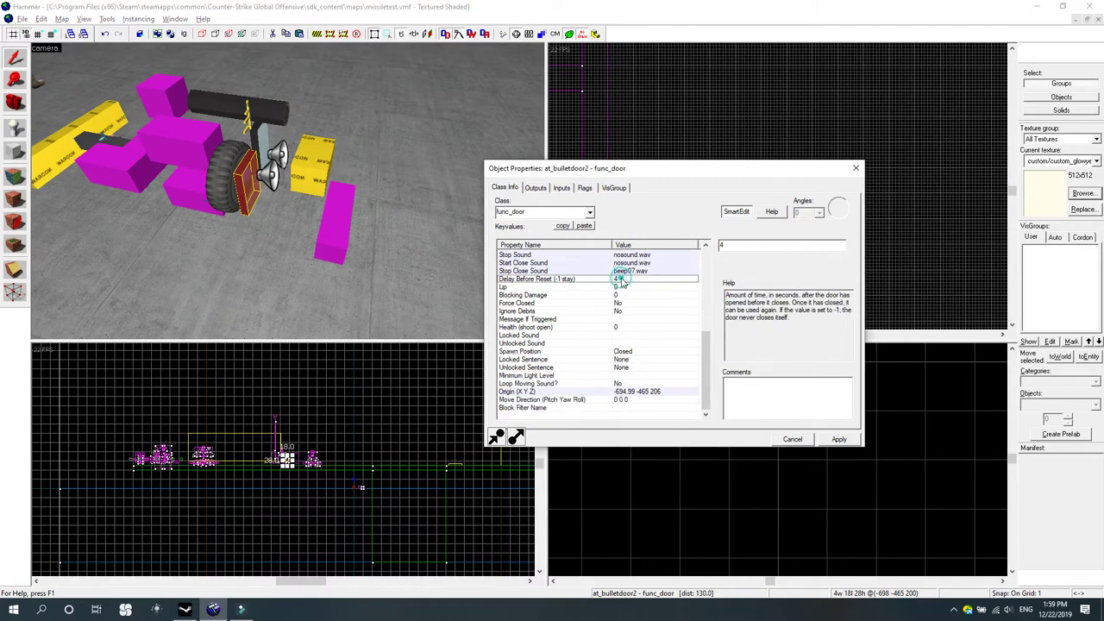
scroll(660, 409, up, 3)
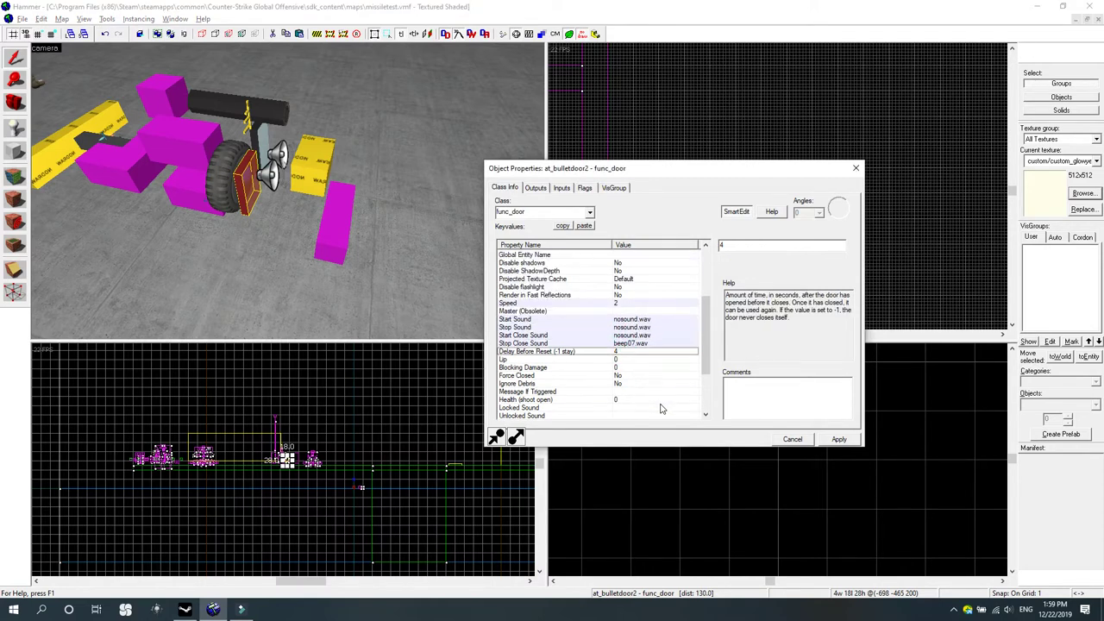
click(542, 303)
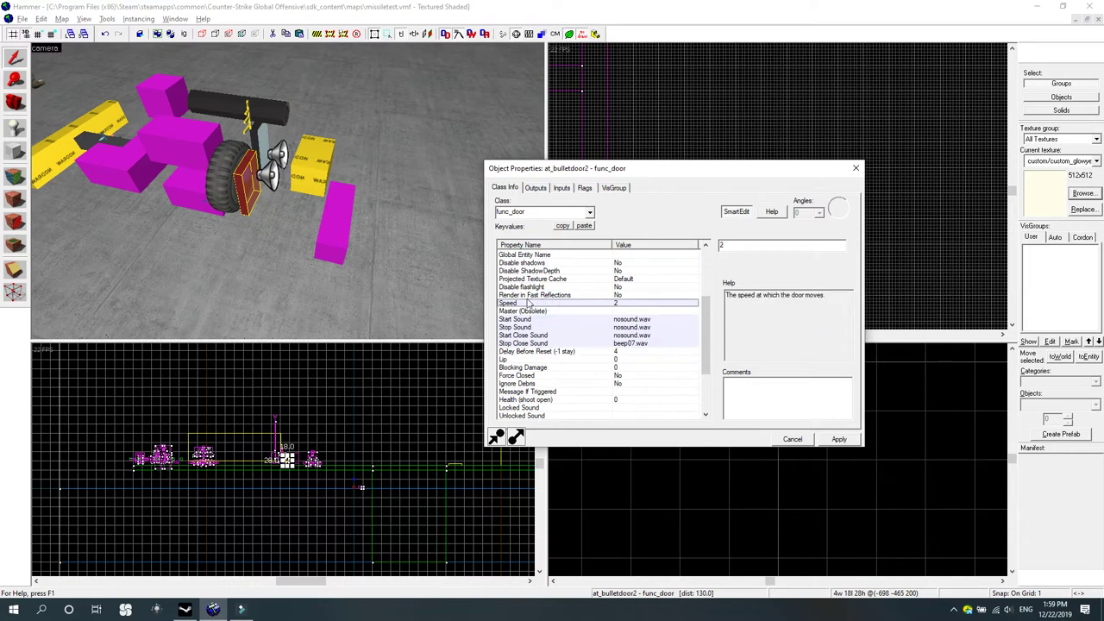
scroll(586, 308, up, 1)
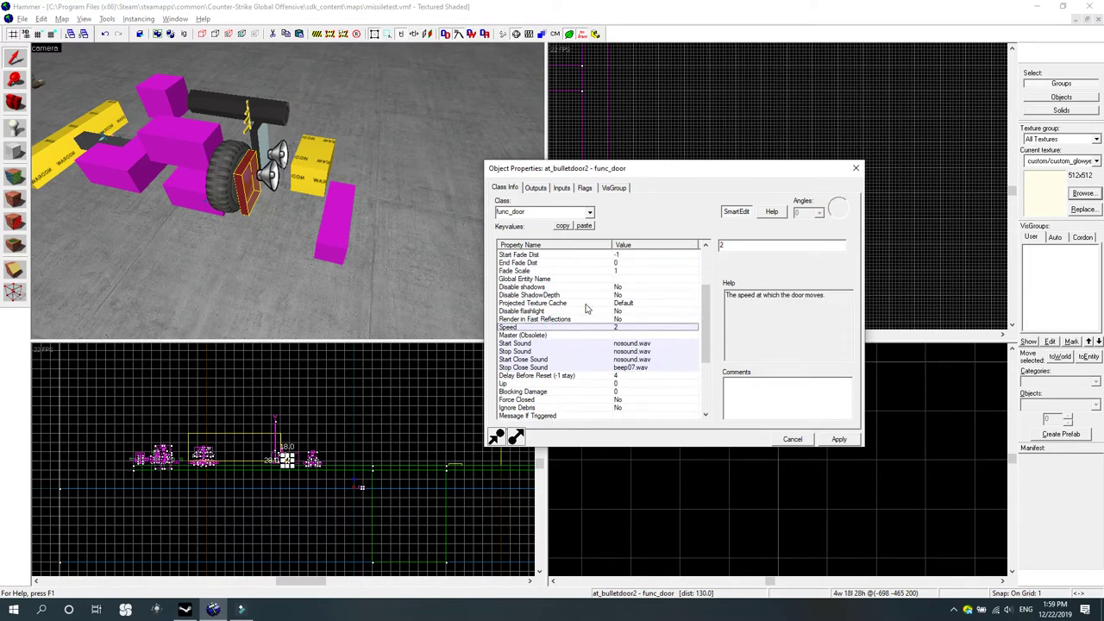
scroll(585, 308, up, 2)
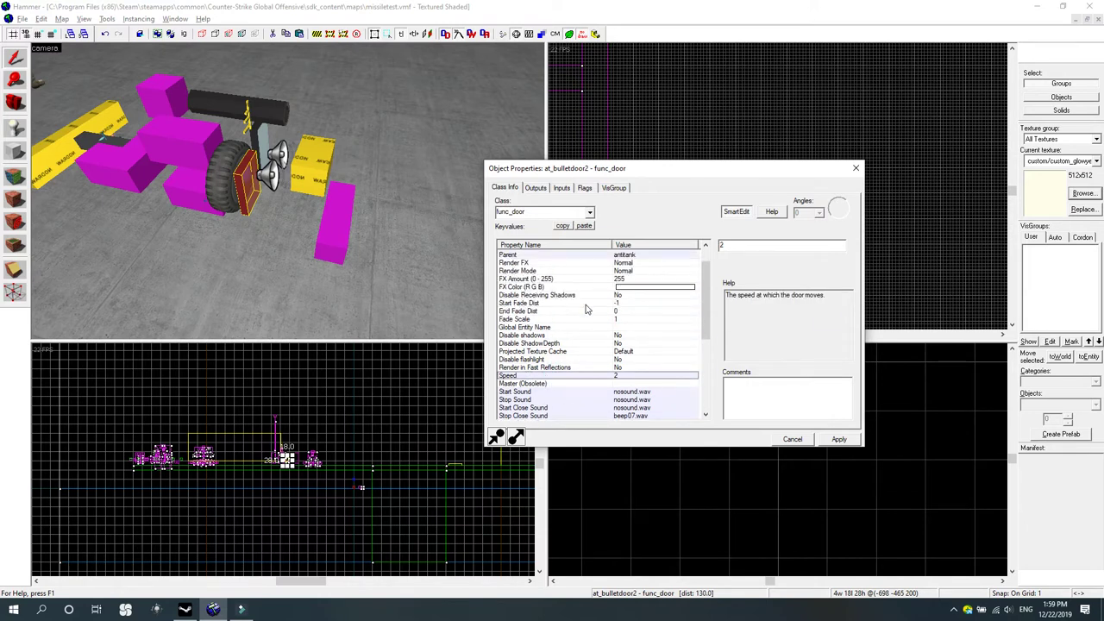
scroll(586, 309, up, 1)
scroll(586, 309, down, 2)
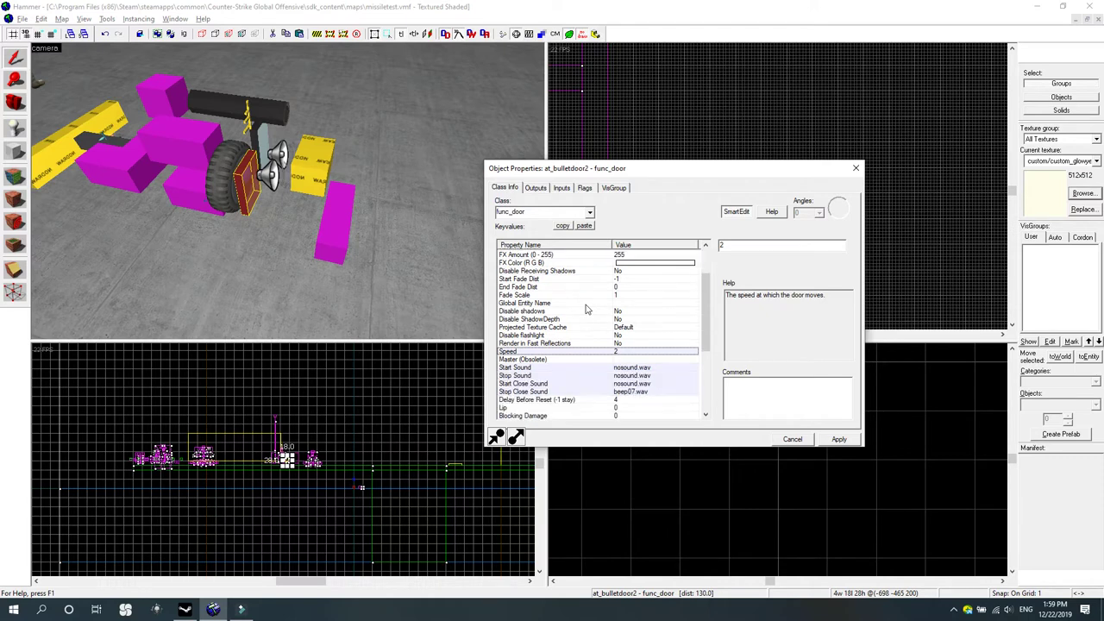
Compare antitank_door's speed settings with those of at_bulletdoor2, check the latter's Lip property and close its properties.
click(286, 121)
scroll(595, 318, down, 1)
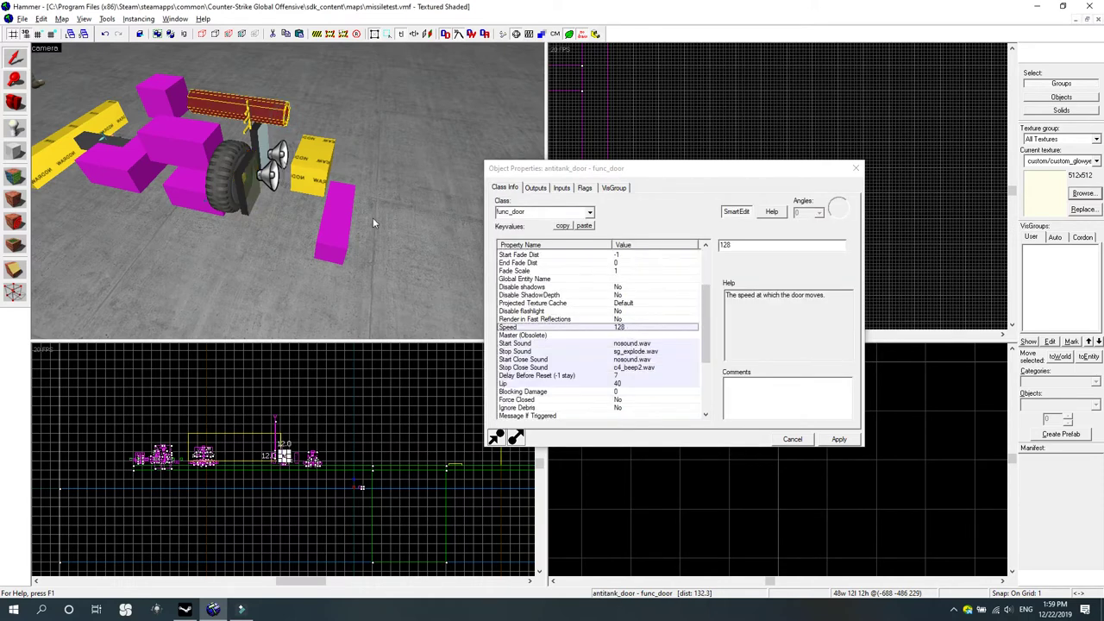
click(255, 177)
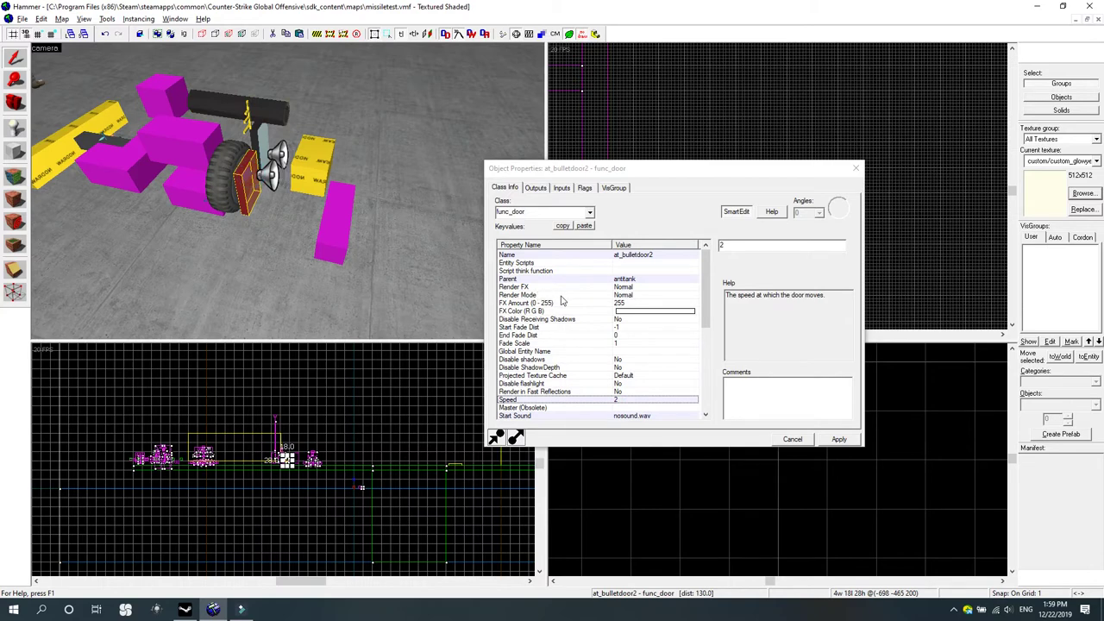
scroll(562, 298, down, 1)
scroll(562, 299, down, 2)
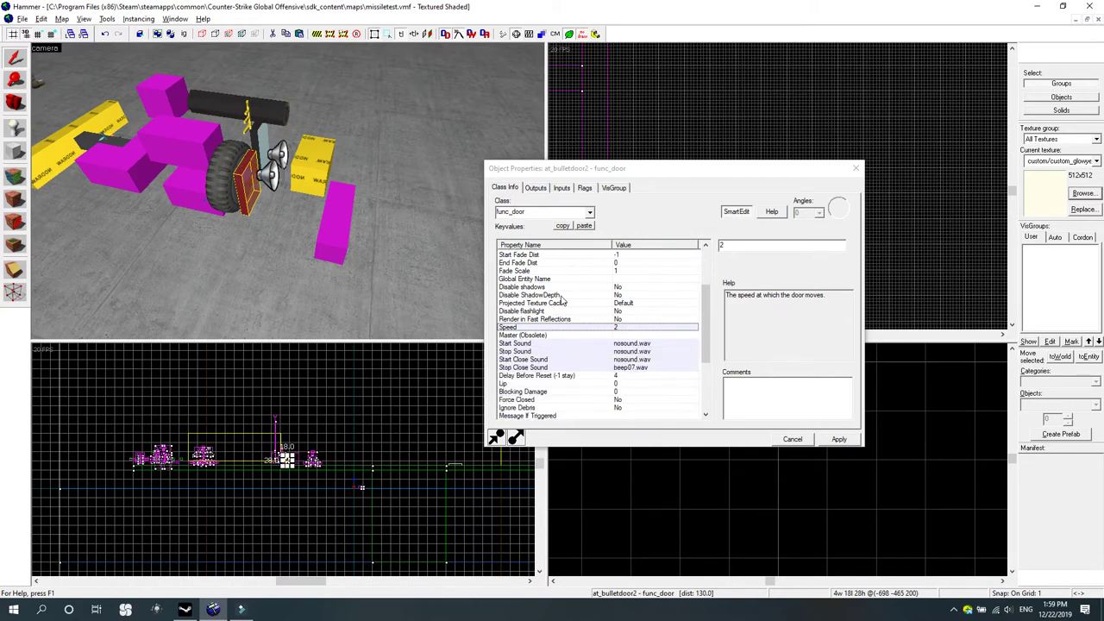
click(595, 384)
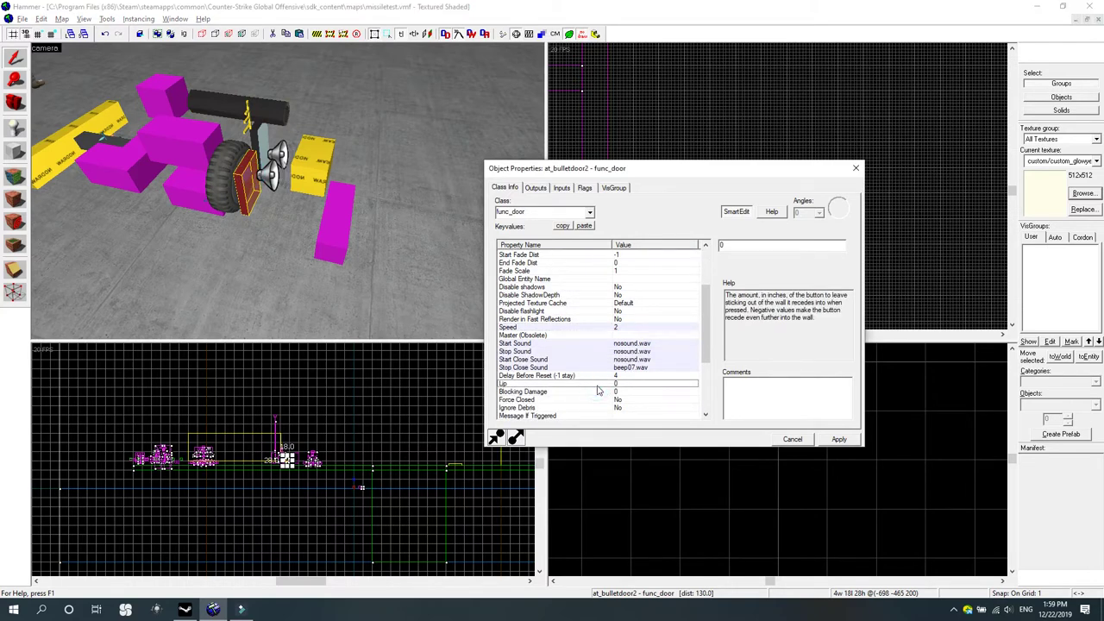
click(856, 167)
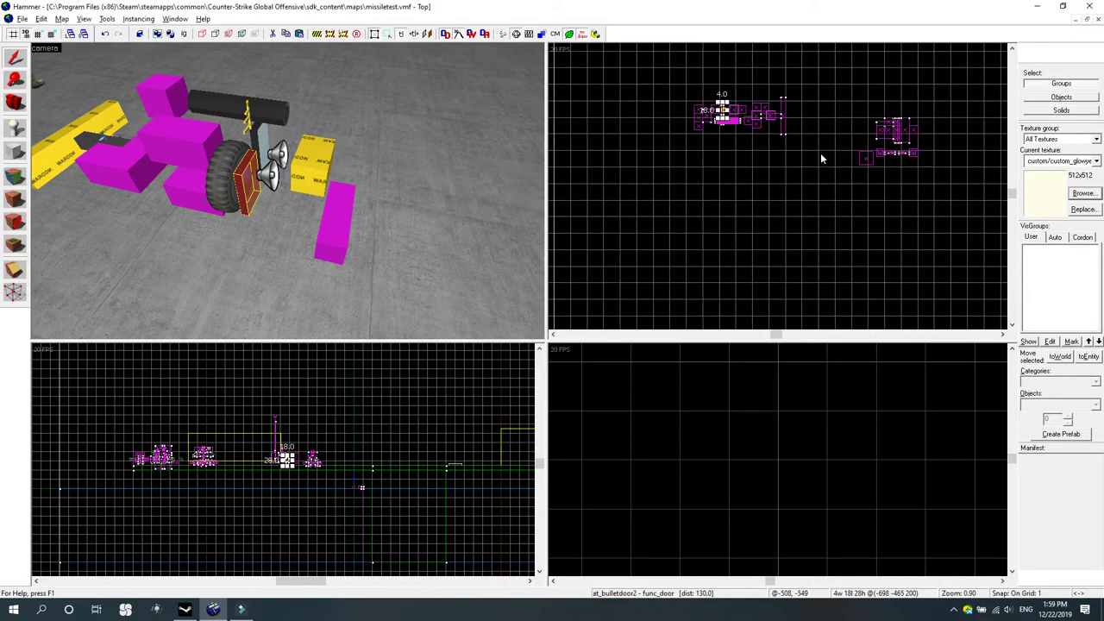
Inspect the outline and thickness of at_bulletdoor2 up close in the top view.
scroll(727, 132, up, 8)
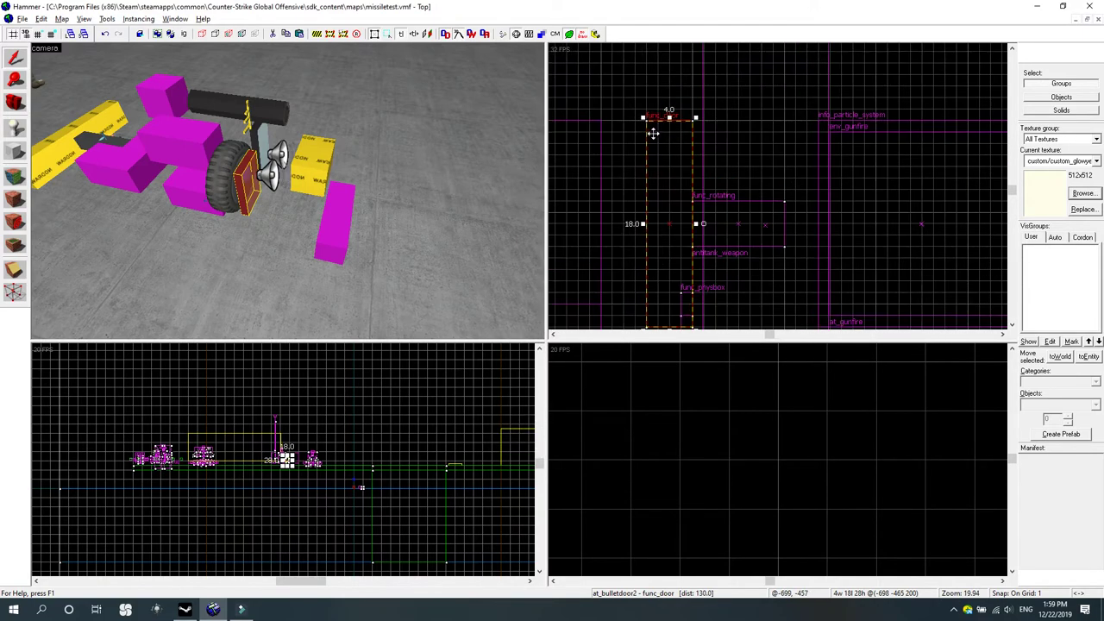
click(655, 134)
drag(655, 134, 679, 142)
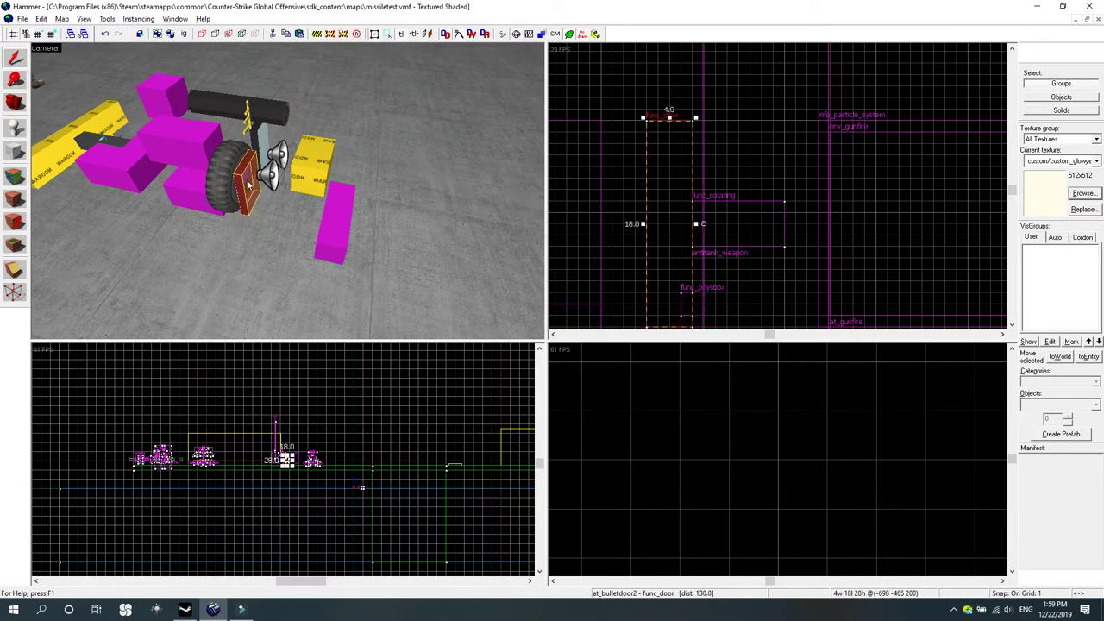
Reopen the properties of at_bulletdoor2 and check its Speed, Parent and flags.
key(alt+Return)
click(621, 400)
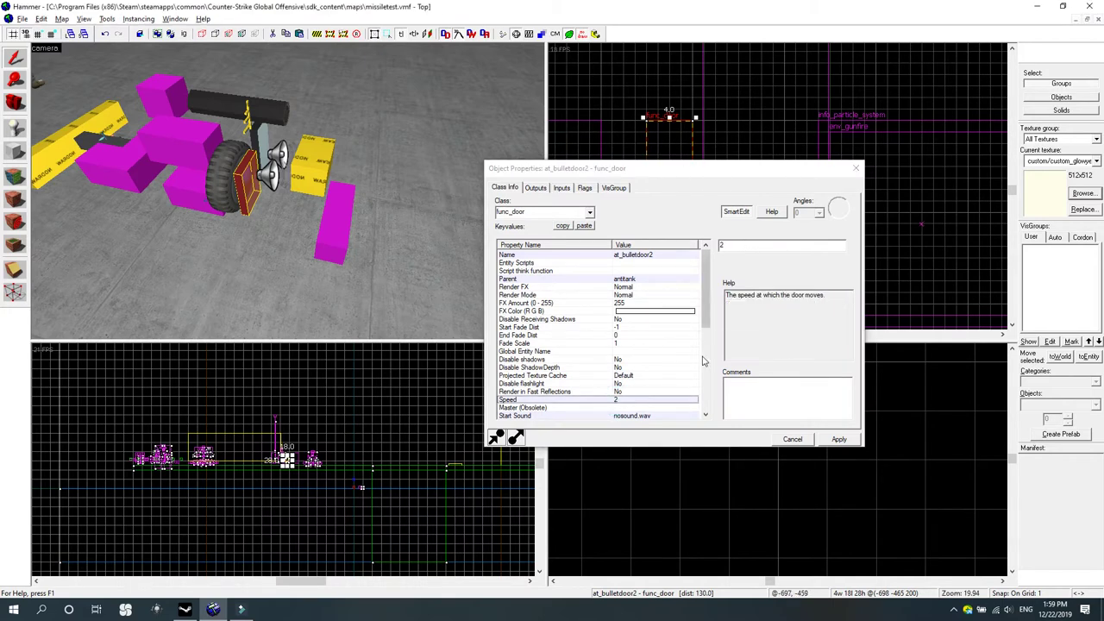
drag(705, 318, 703, 296)
click(643, 279)
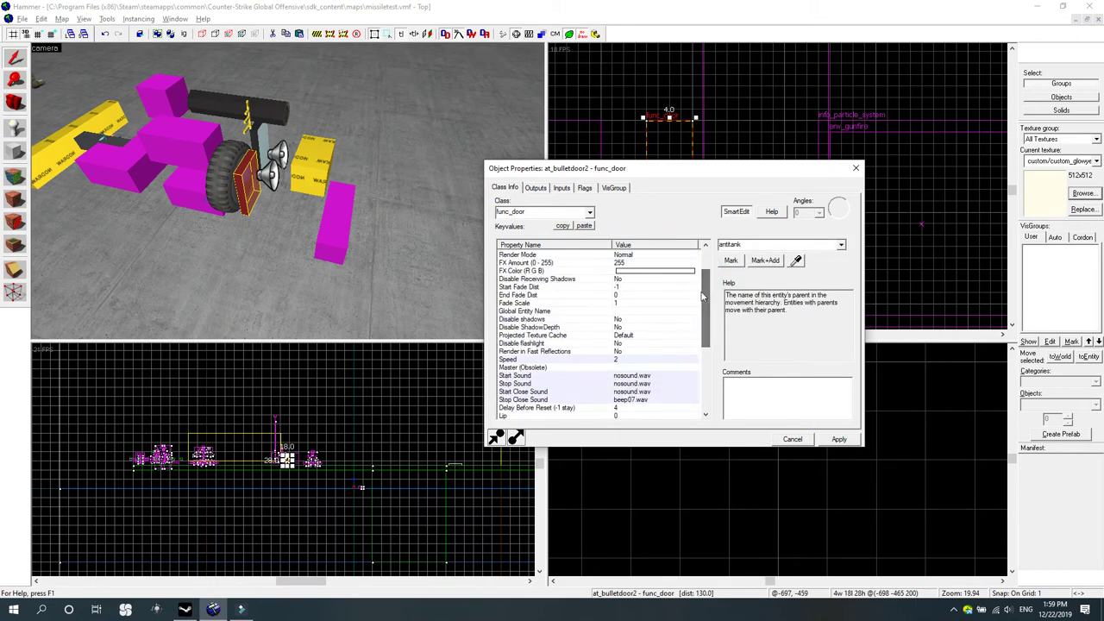
click(538, 187)
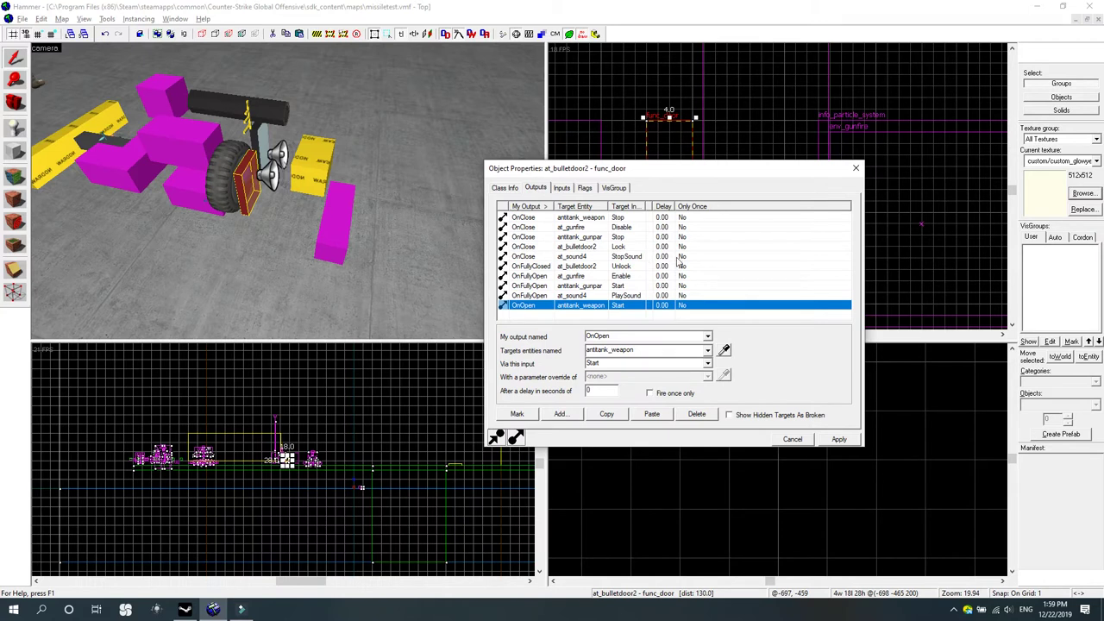
click(586, 188)
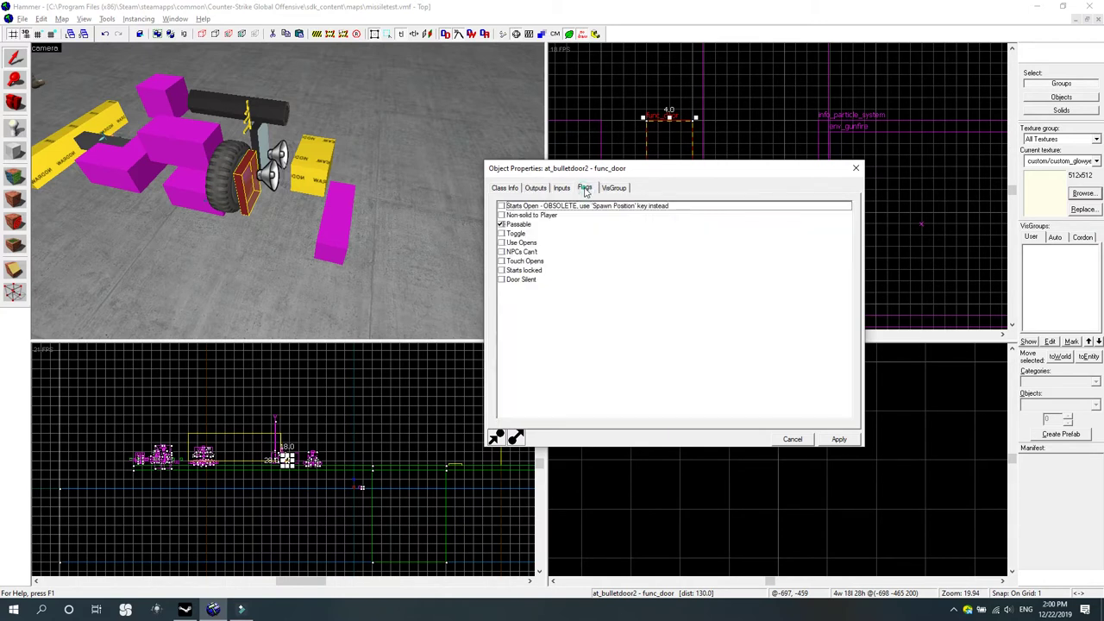
Review the OnClose, OnFullyClosed and OnFullyOpen outputs of at_bulletdoor2.
click(536, 188)
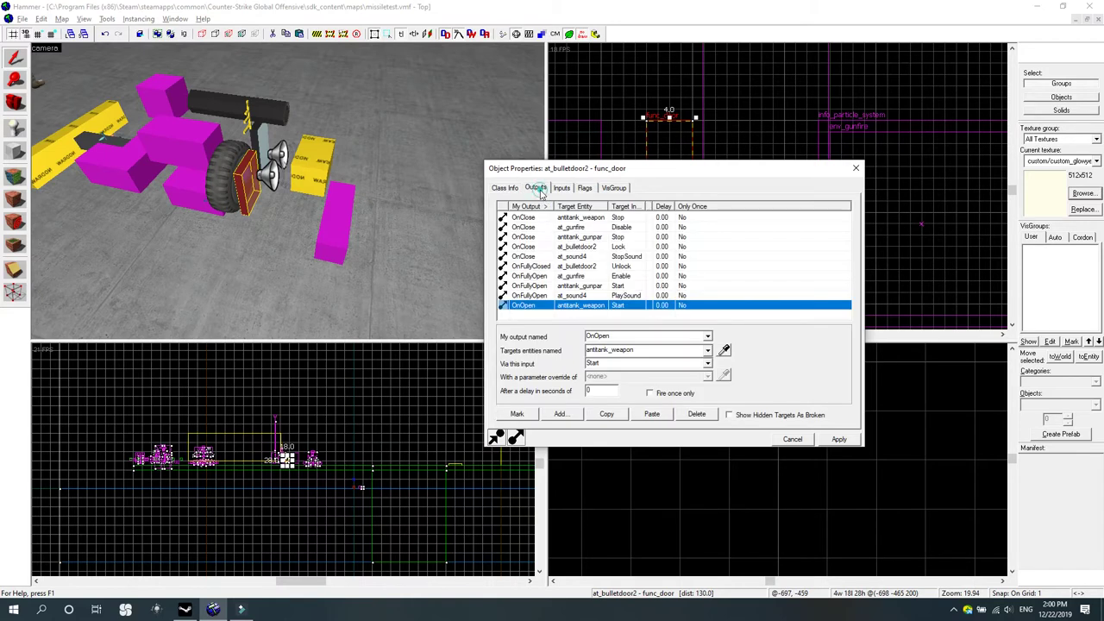
click(554, 276)
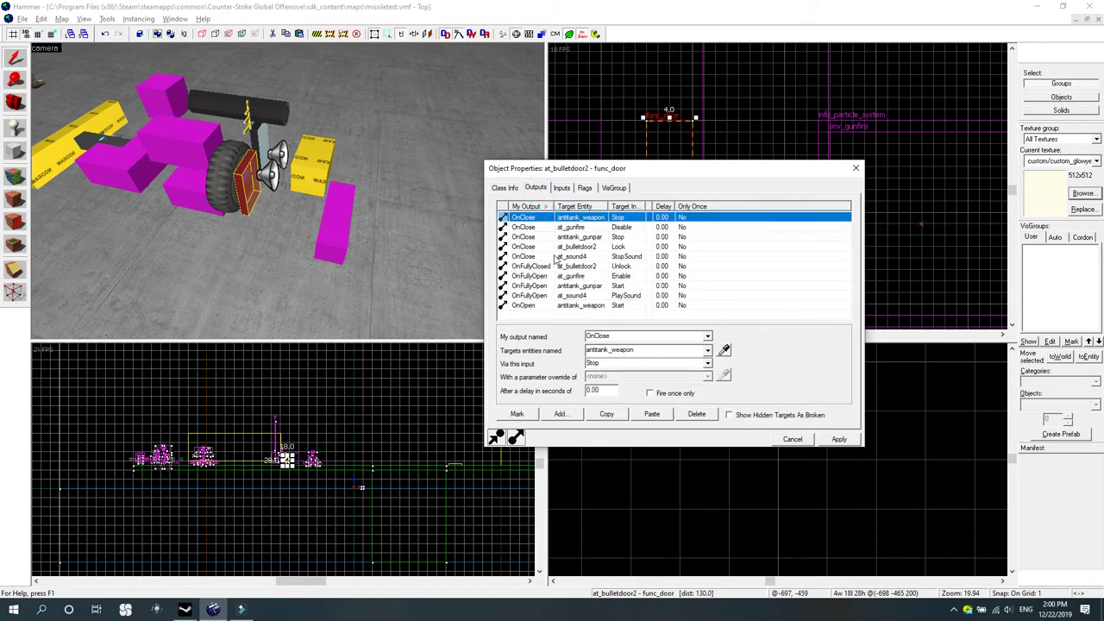
click(554, 257)
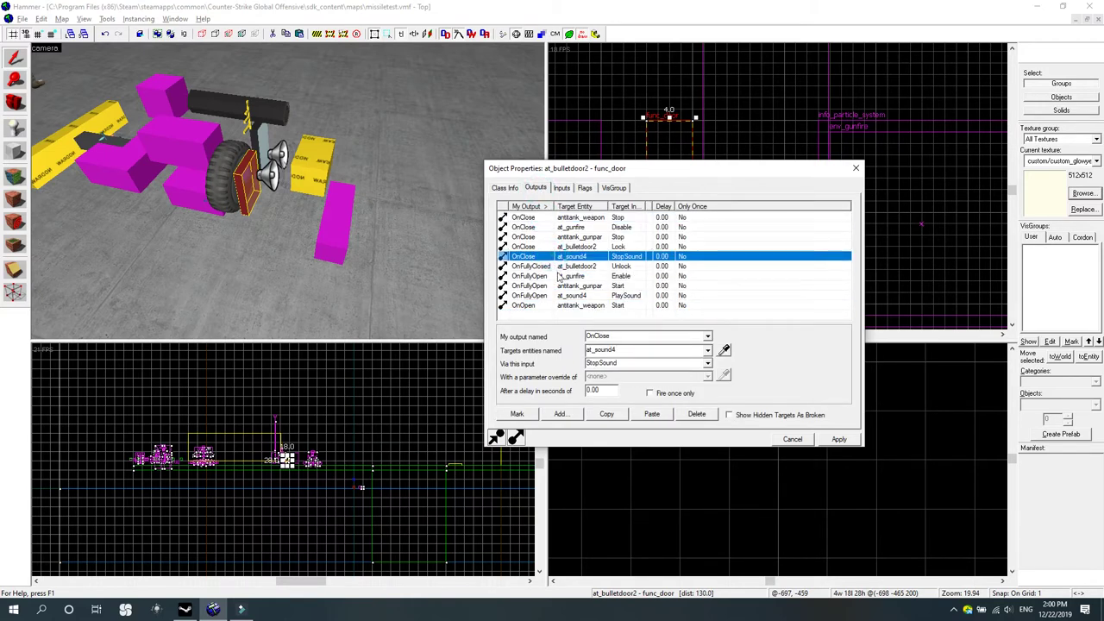
click(557, 266)
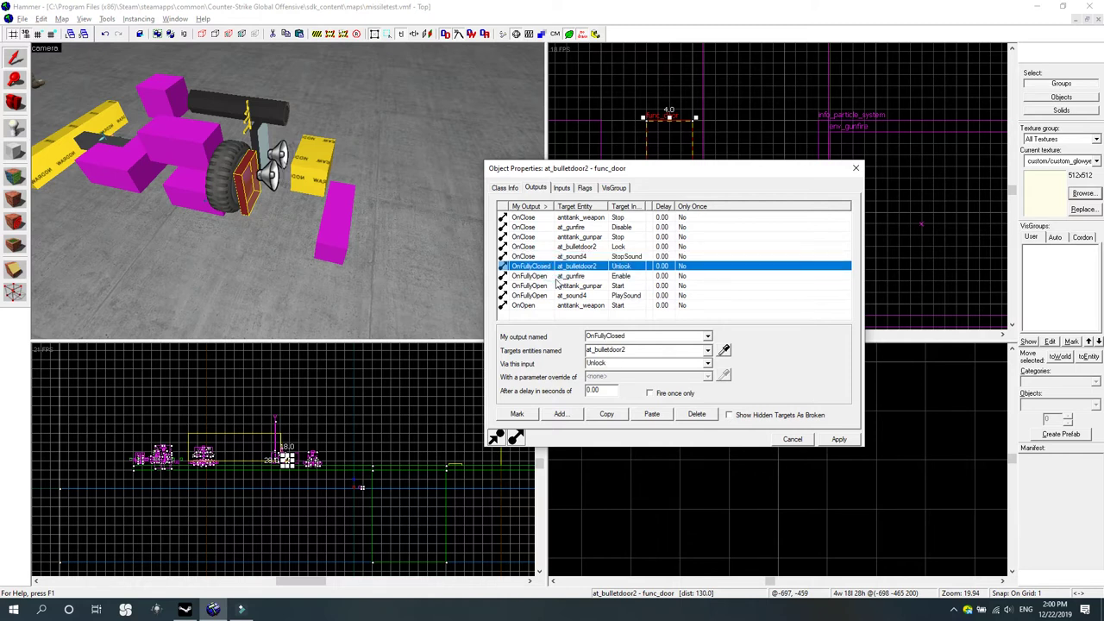
click(554, 276)
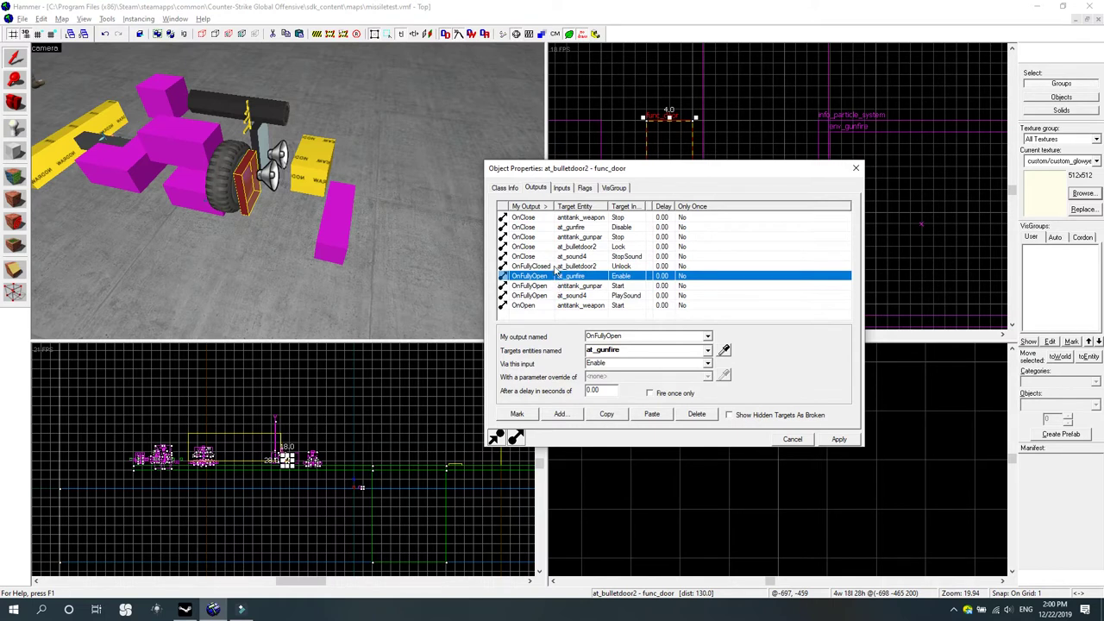
click(556, 267)
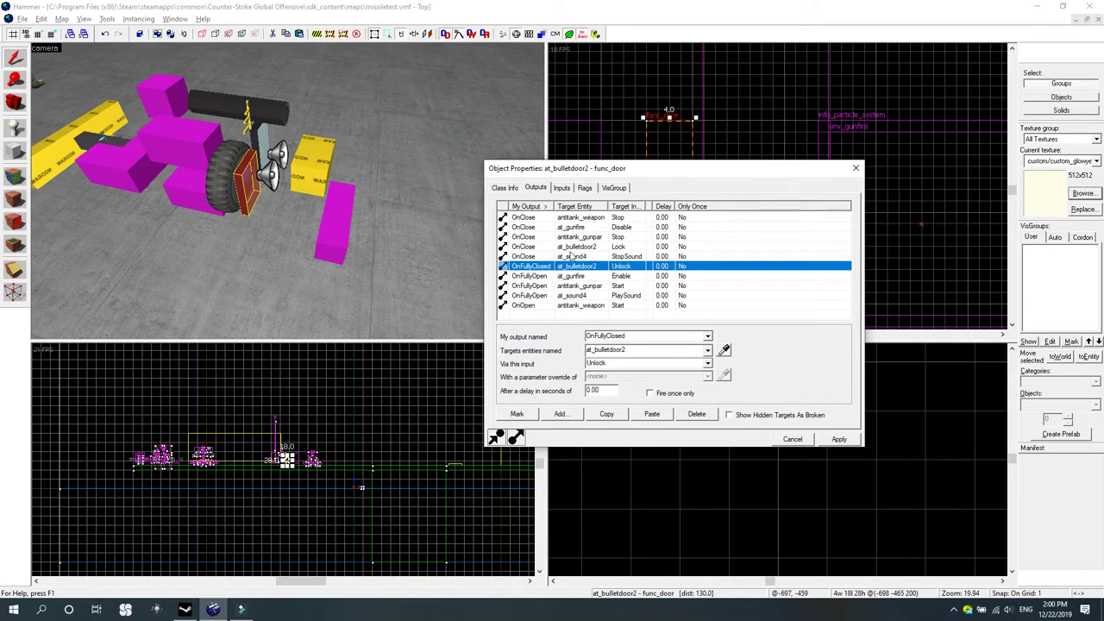
Retarget the OnClose Lock output of at_bulletdoor2 to !self.
click(573, 247)
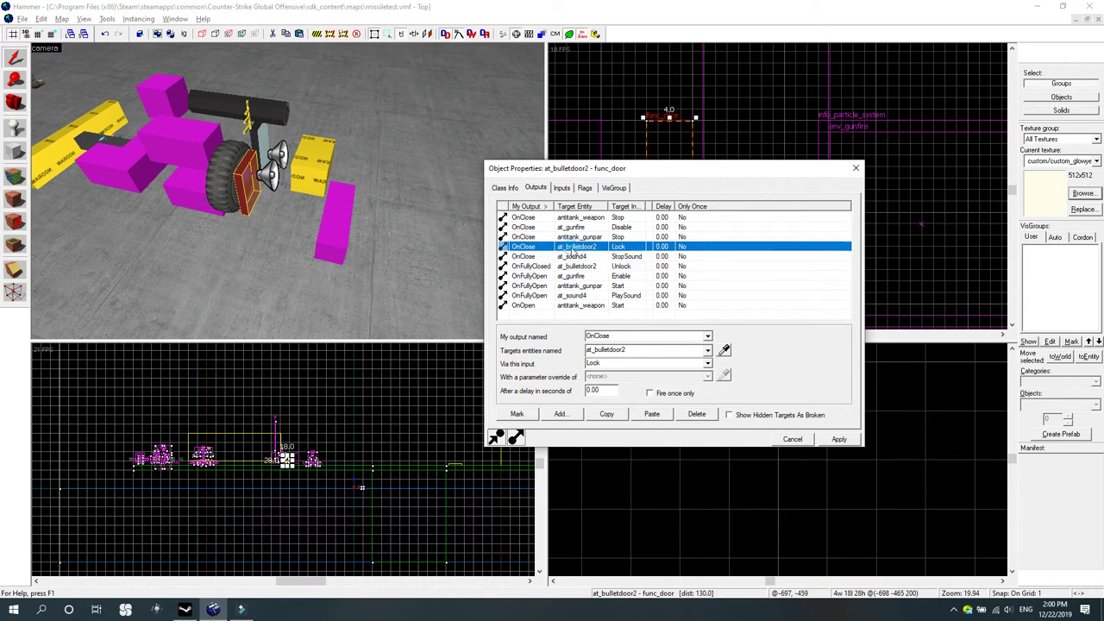
click(725, 351)
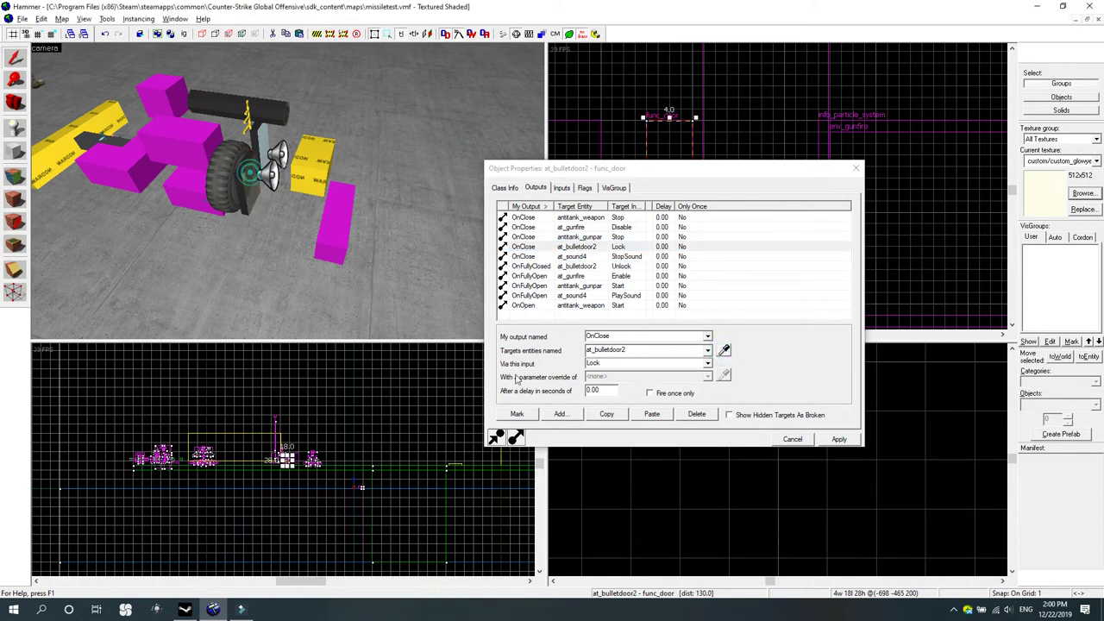
double_click(628, 354)
text(!s)
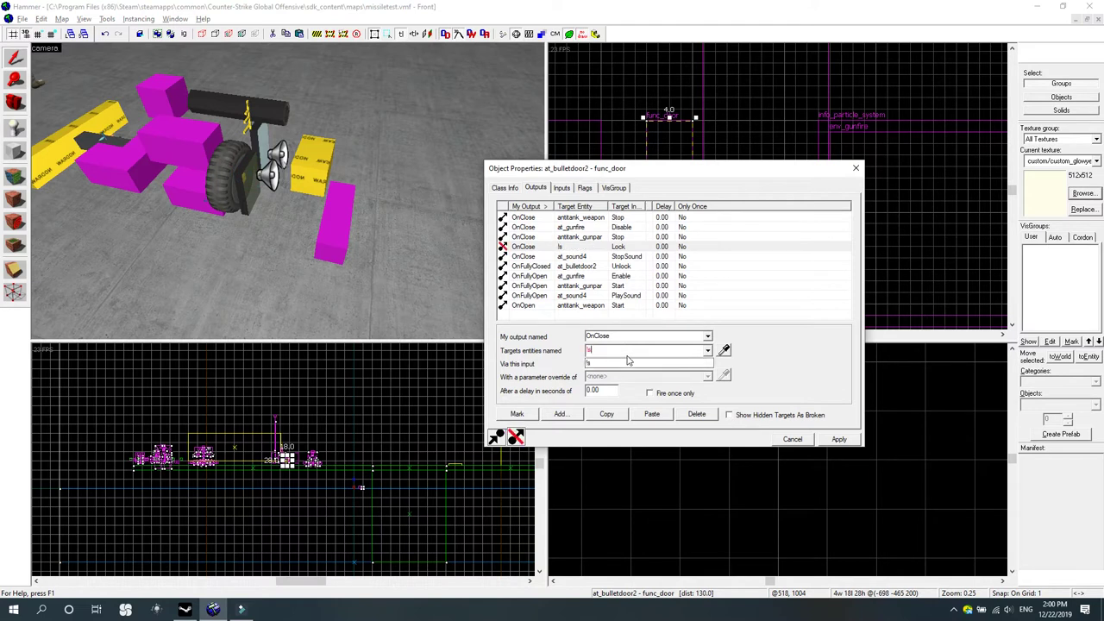
text(elf)
click(550, 249)
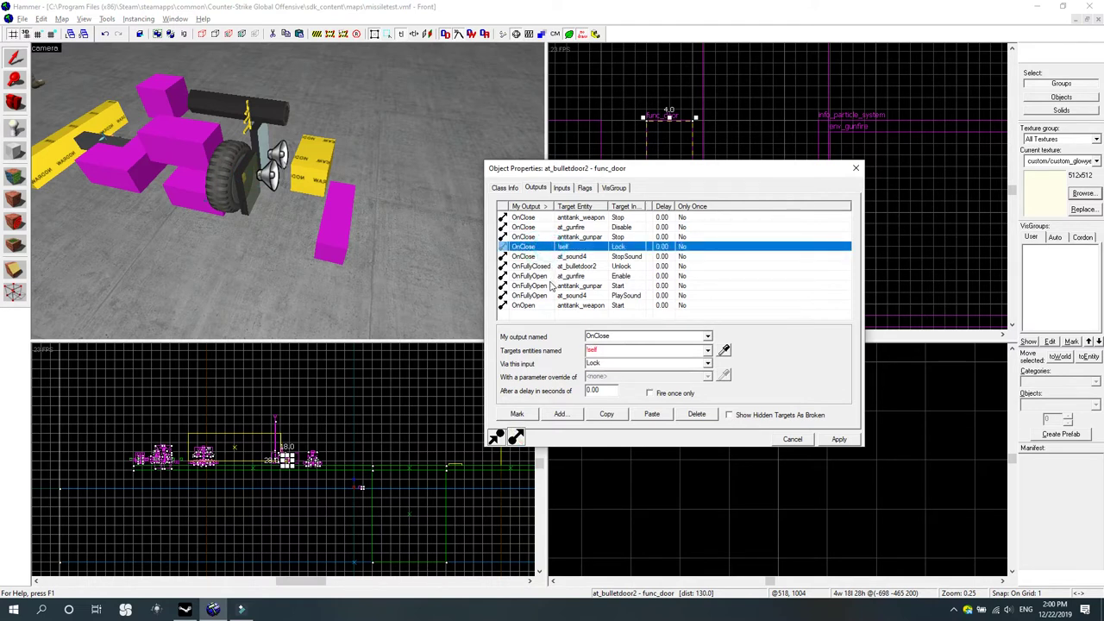
Retarget the OnFullyClosed Unlock output of at_bulletdoor2 to !self and apply the changes.
click(552, 266)
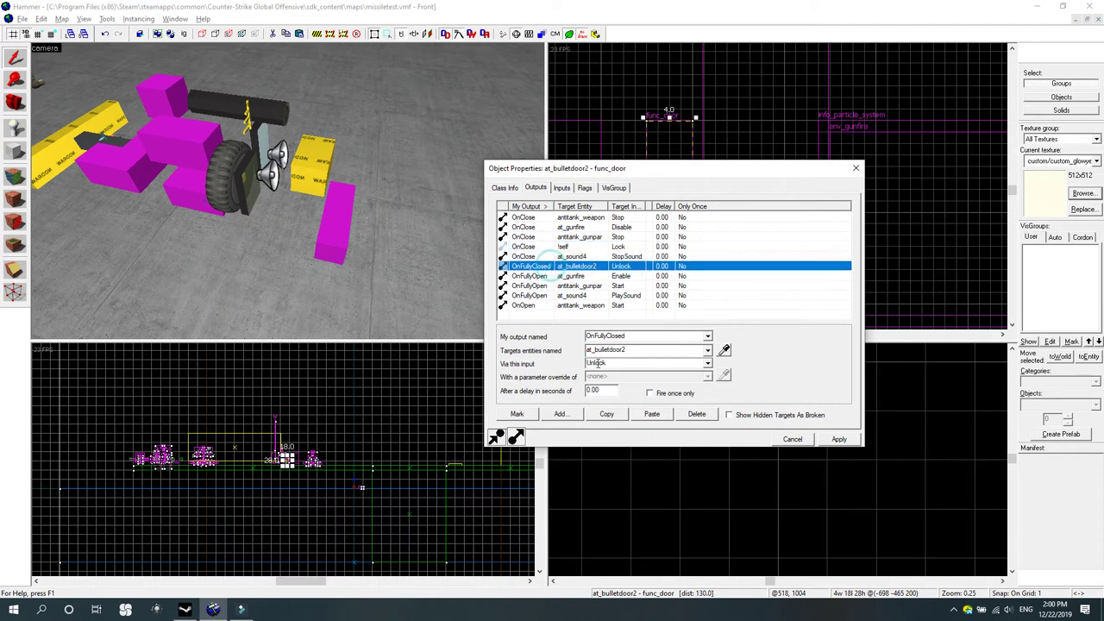
click(602, 352)
text(!self)
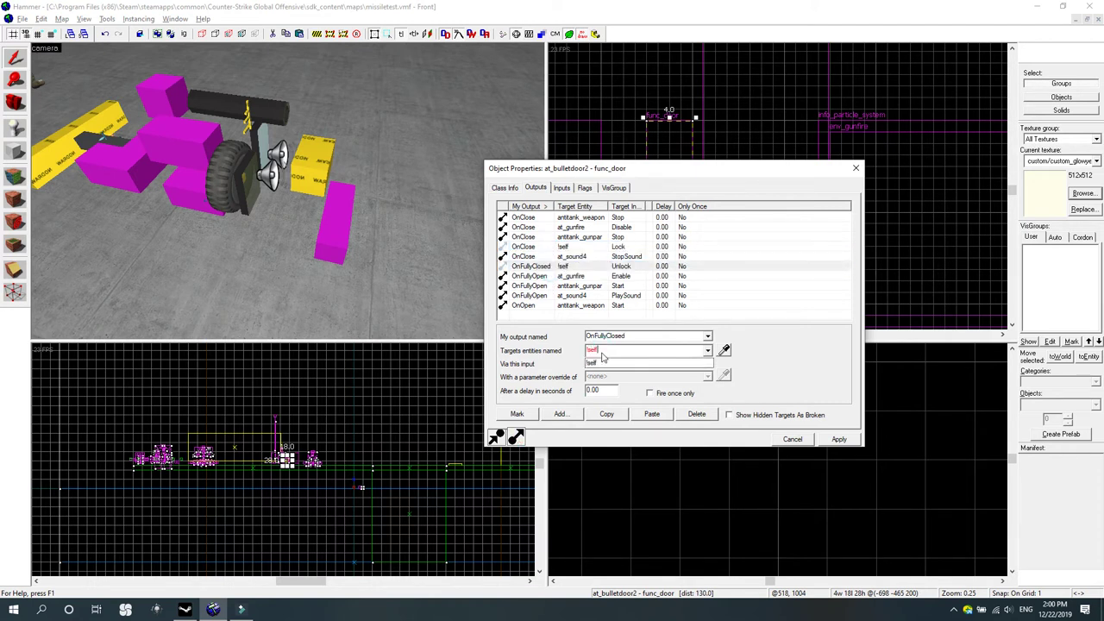
click(604, 364)
click(838, 439)
Go through the outputs of at_bulletdoor2 again, comparing the Lock, Unlock, PlaySound and antitank_weapon entries.
click(560, 306)
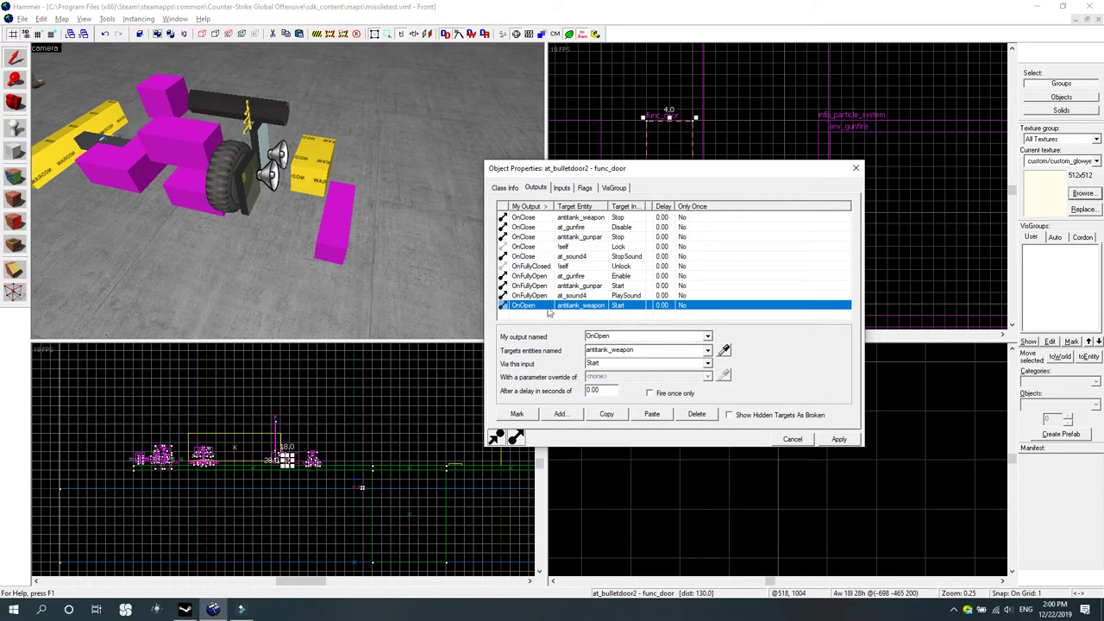
click(548, 296)
click(548, 267)
click(548, 218)
click(552, 246)
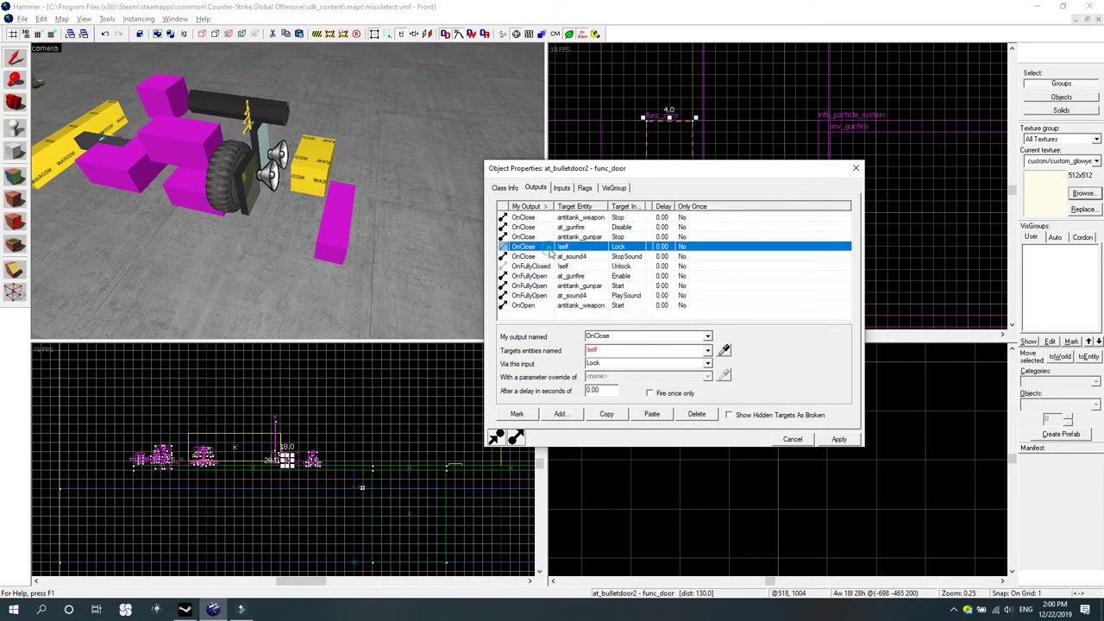
click(547, 266)
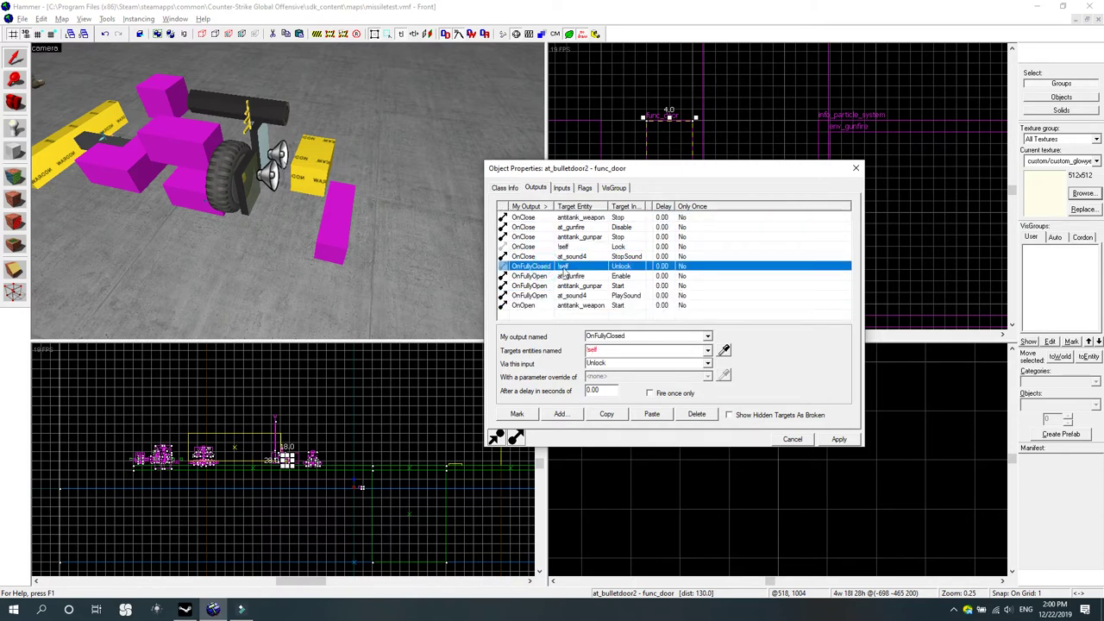
click(549, 296)
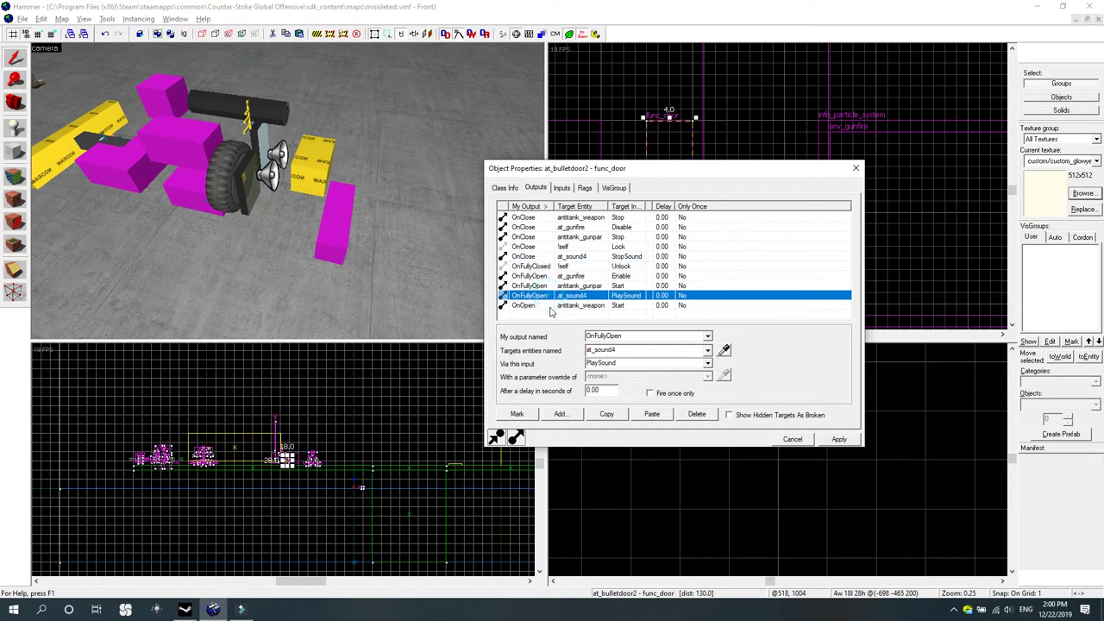
Jump from the OnOpen output to its target antitank_weapon, close the properties and inspect the brush up close in the camera view.
click(552, 306)
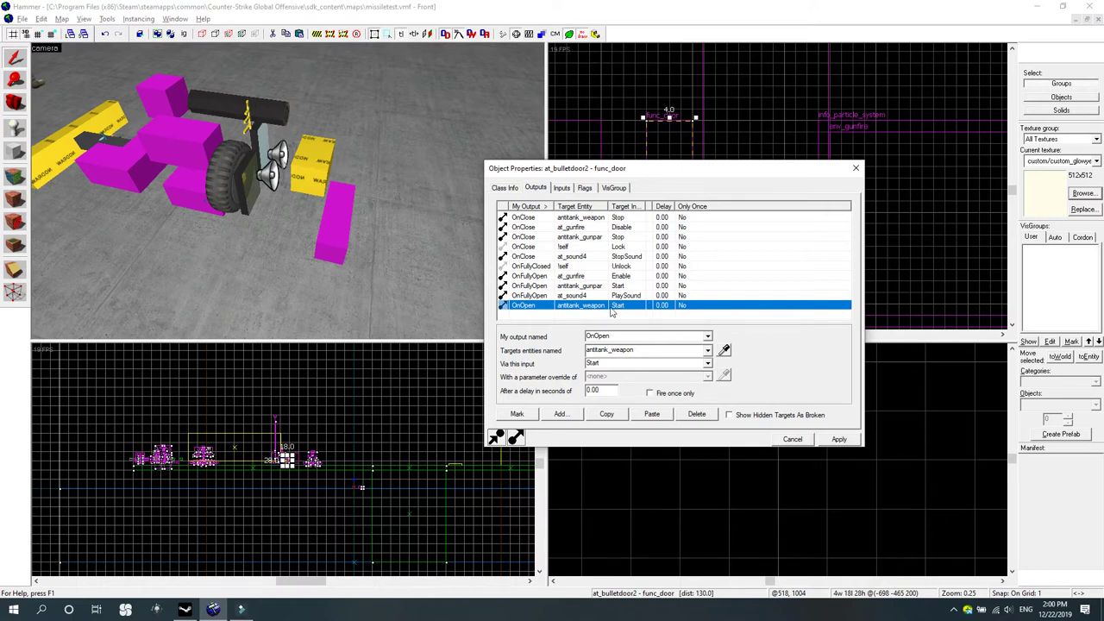
click(518, 414)
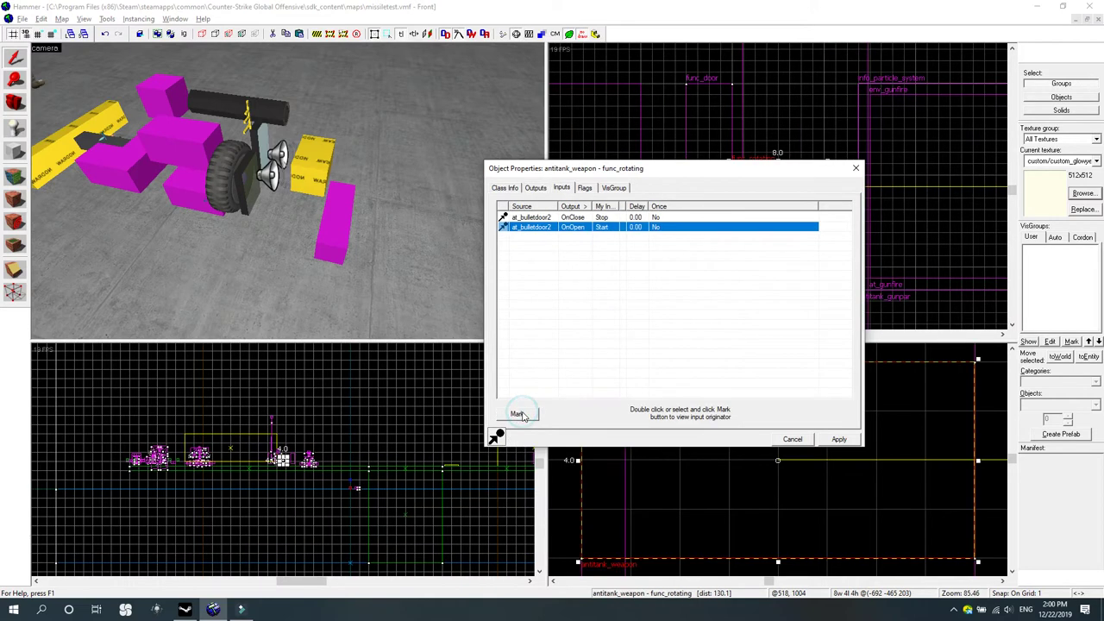
click(855, 168)
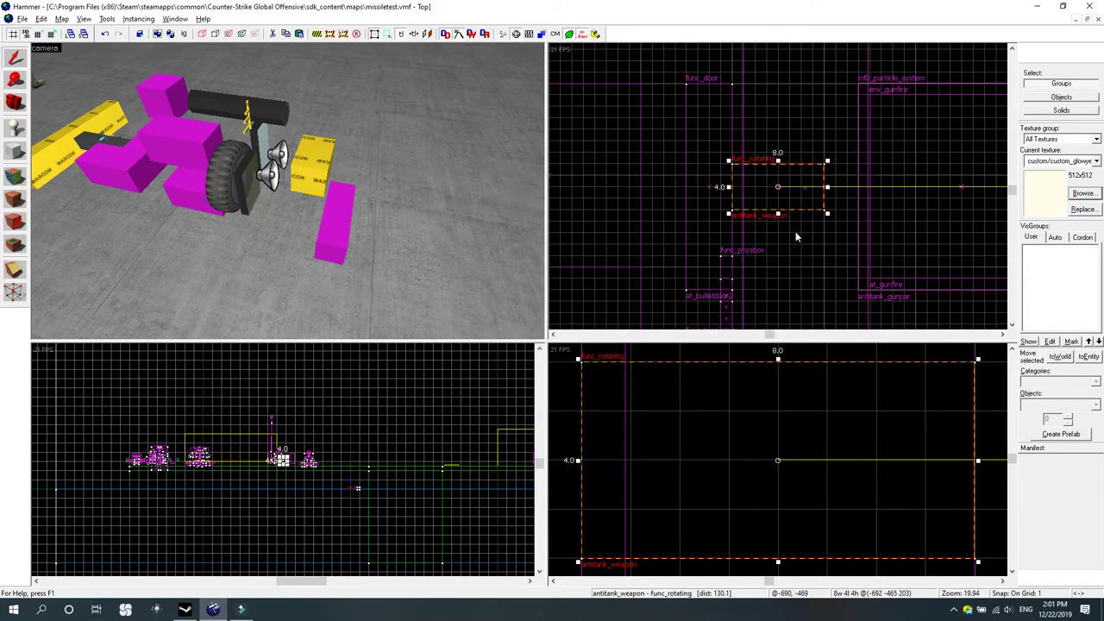
key(a)
key(w)
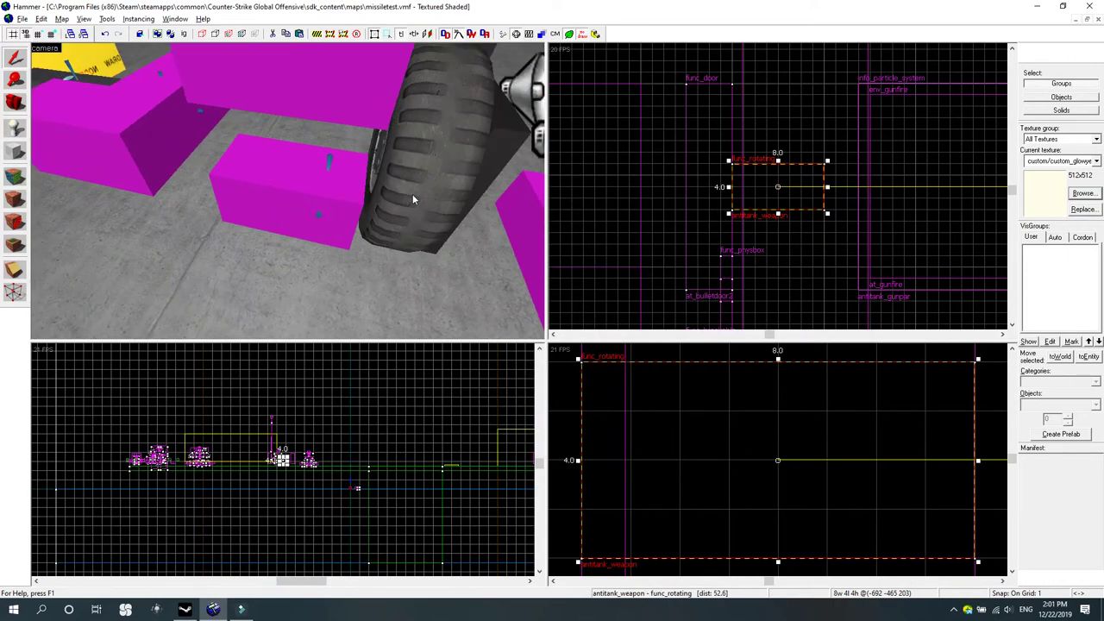
scroll(412, 194, down, 8)
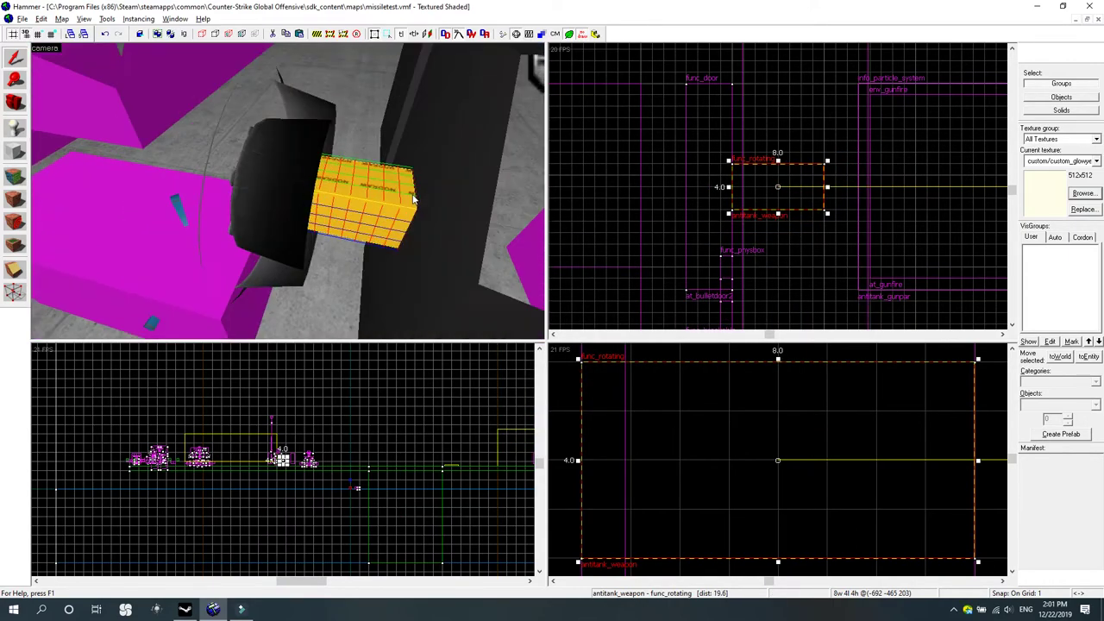
key(w)
key(d)
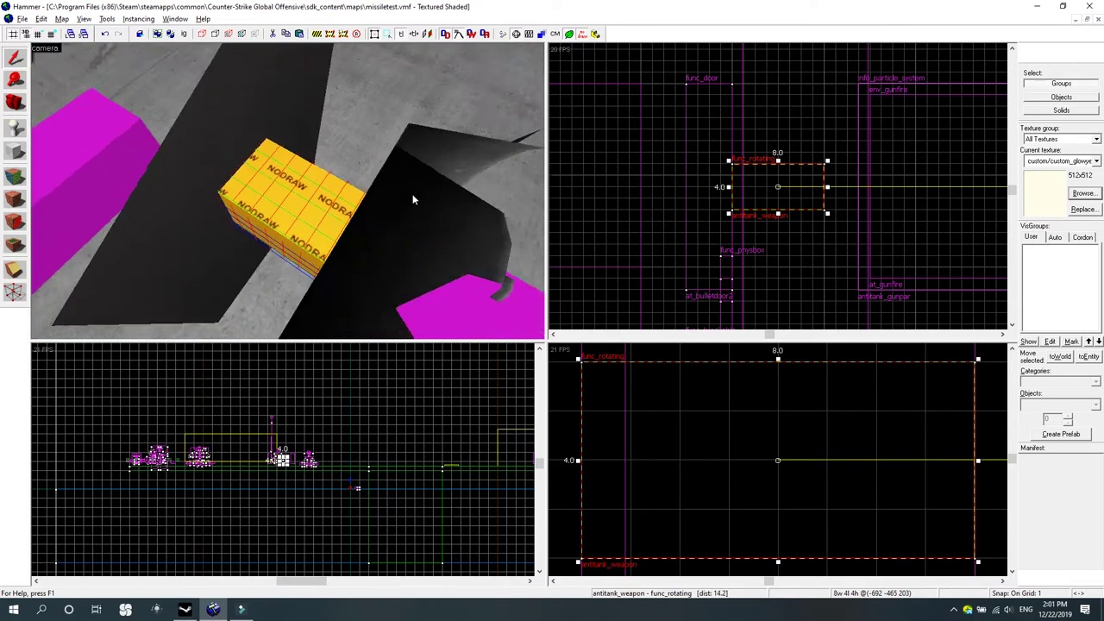
key(d)
key(s)
key(Down)
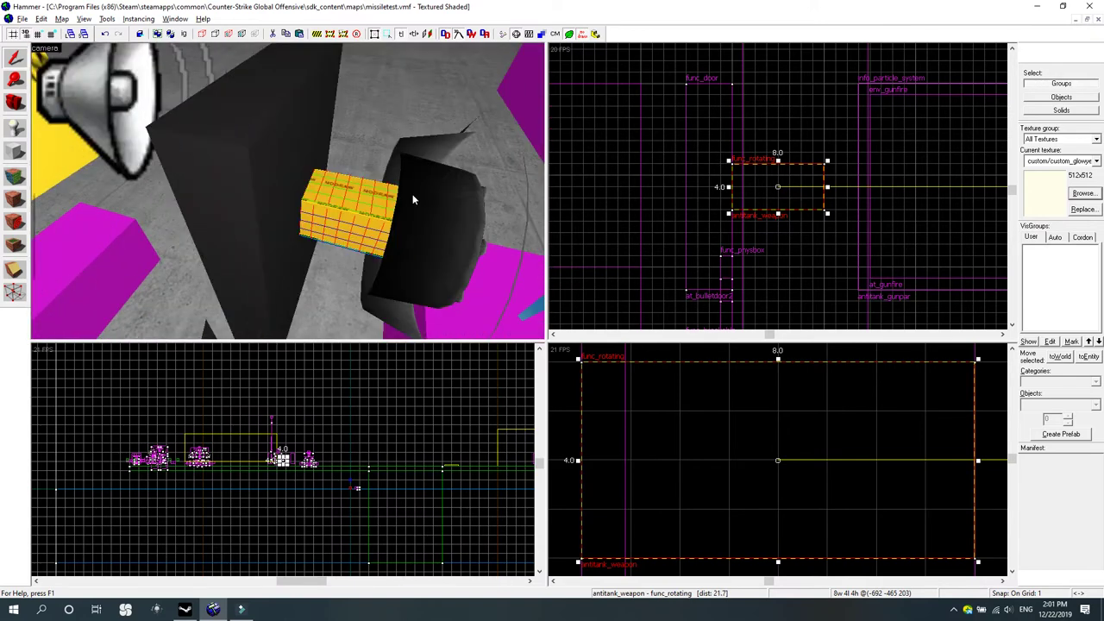
Check the Parent property of antitank_weapon, close its properties and look at the neighbouring door brush.
double_click(354, 201)
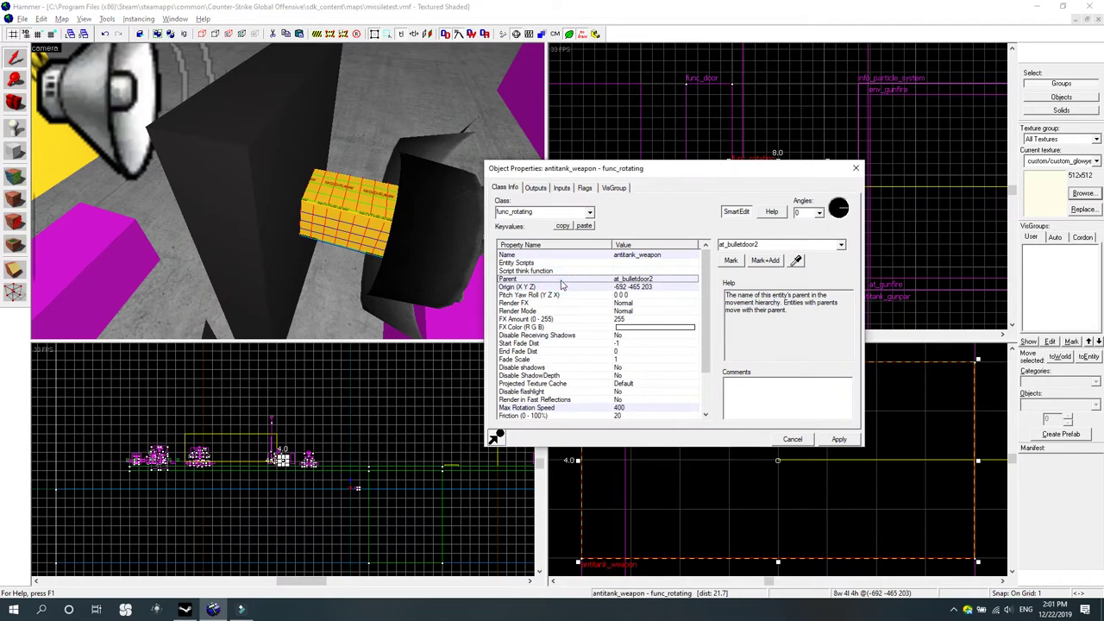
click(856, 168)
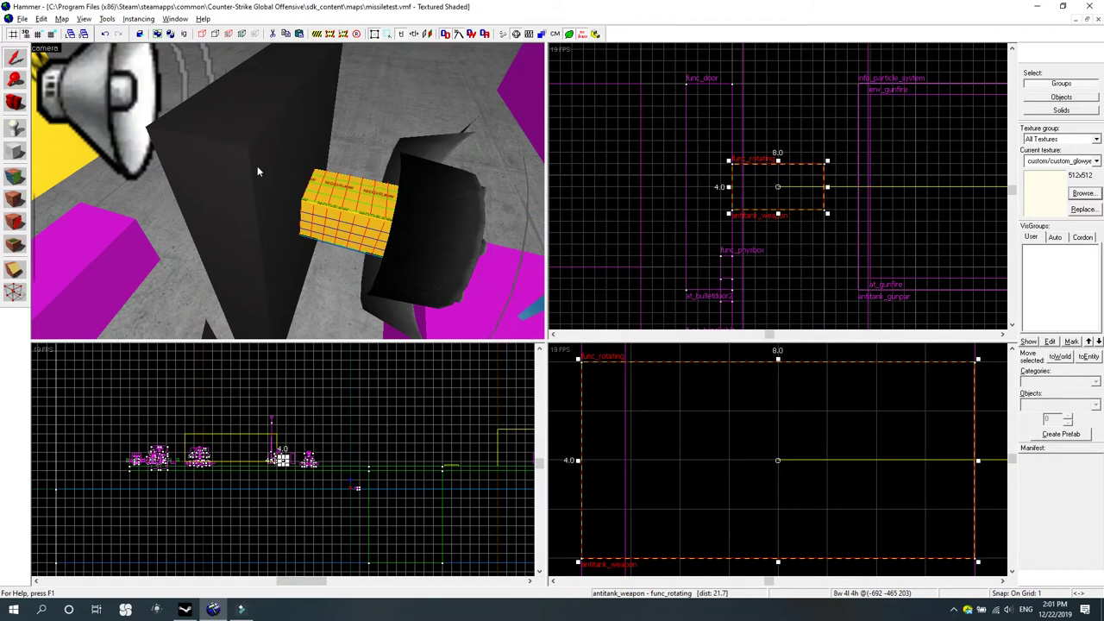
click(257, 169)
Review the OnClose Stop and OnOpen Start inputs that antitank_weapon receives from at_bulletdoor2, widening the list columns.
double_click(376, 210)
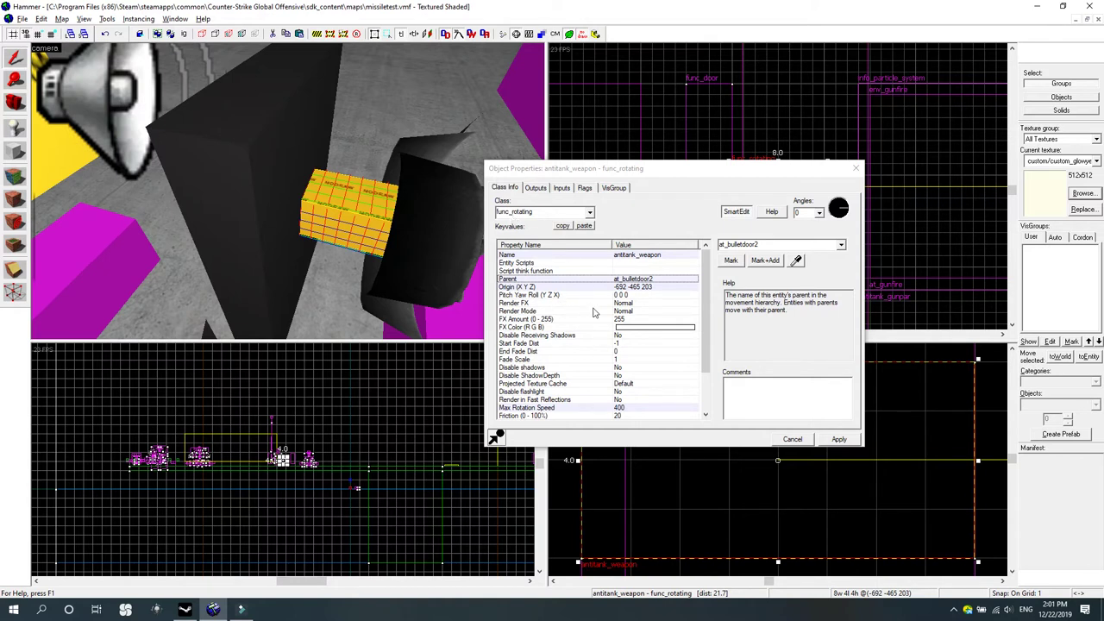
click(561, 188)
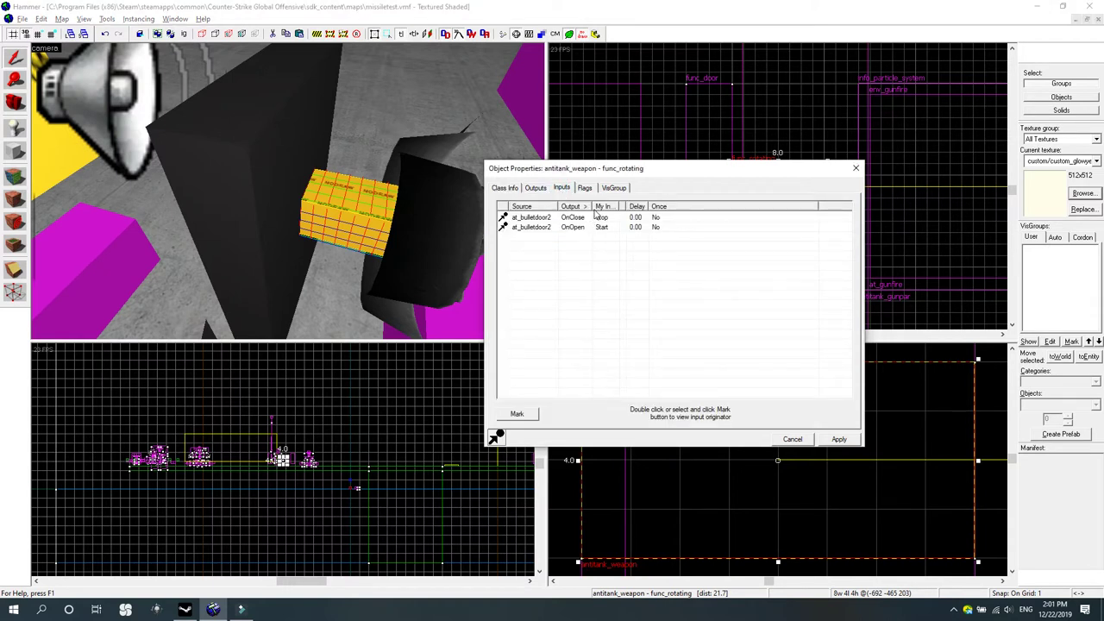
drag(626, 208, 578, 209)
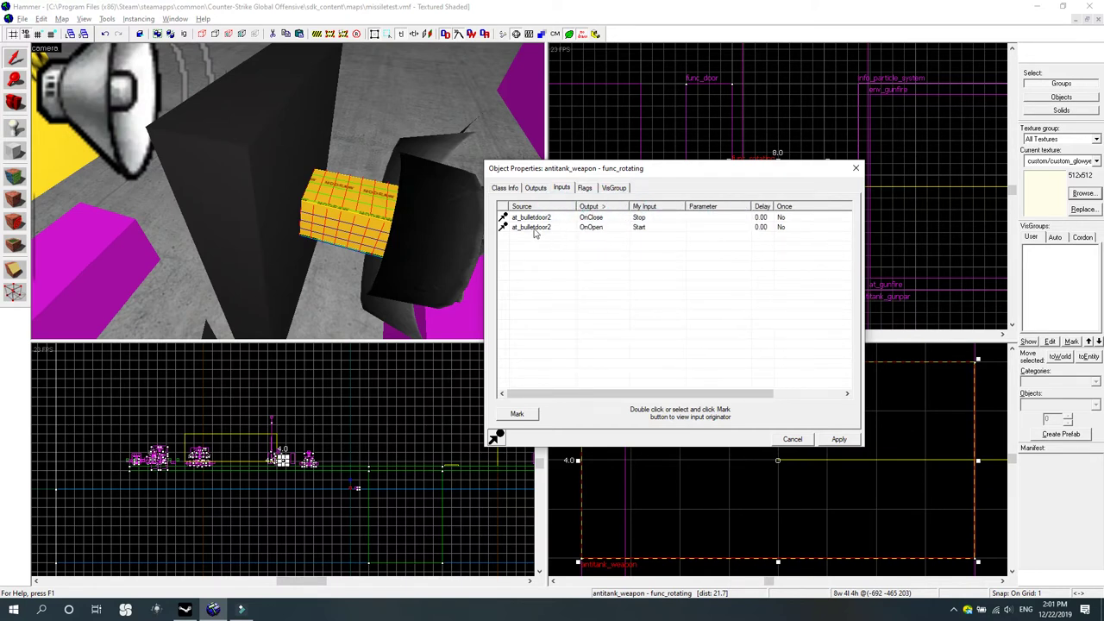
click(541, 217)
click(541, 228)
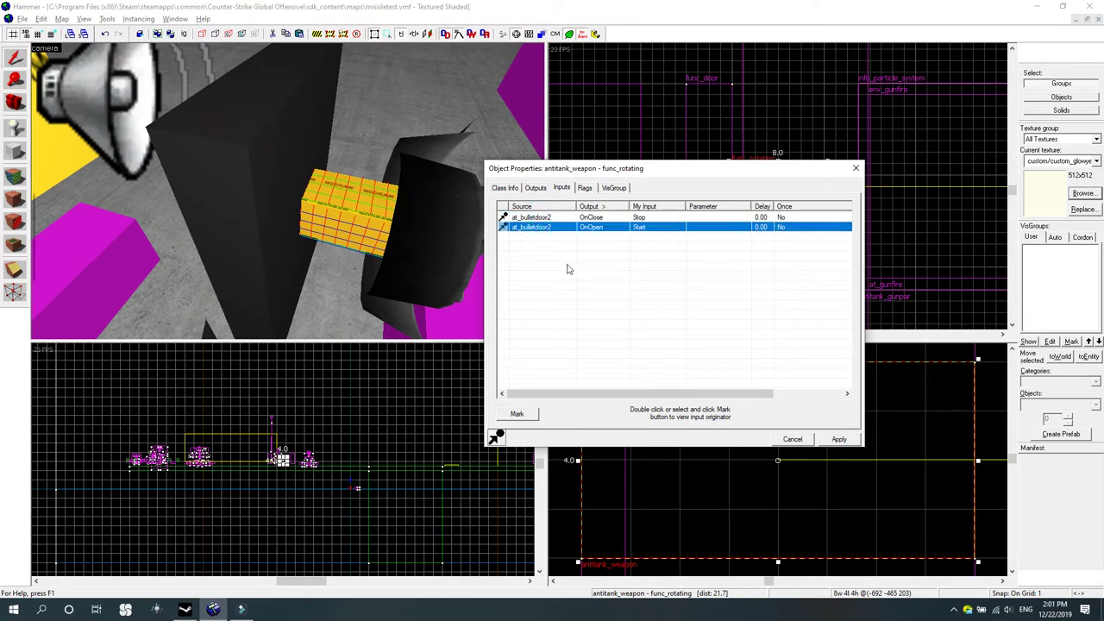
click(540, 218)
click(545, 228)
click(540, 217)
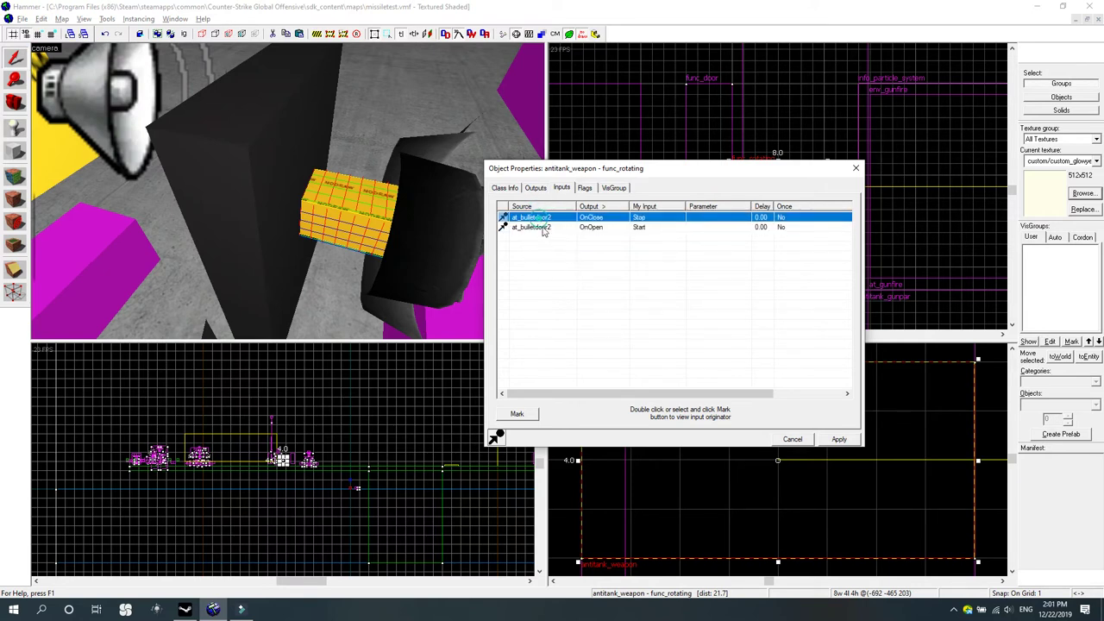
click(543, 228)
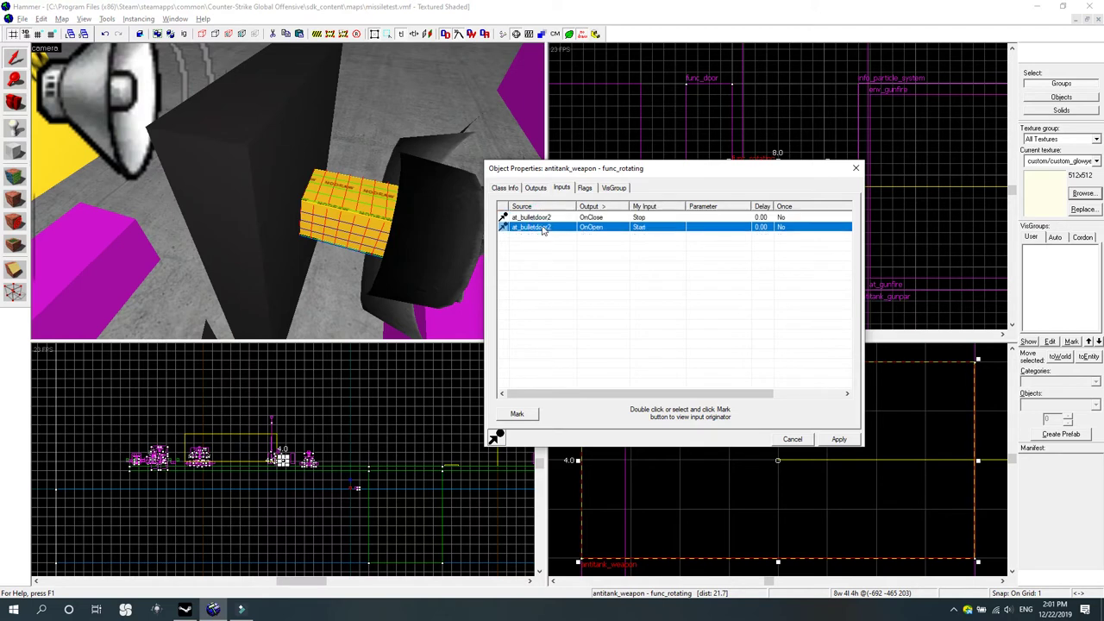
Compare the Stop and Start inputs of antitank_weapon once more, switching between the OnClose and OnOpen entries from at_bulletdoor2.
click(589, 219)
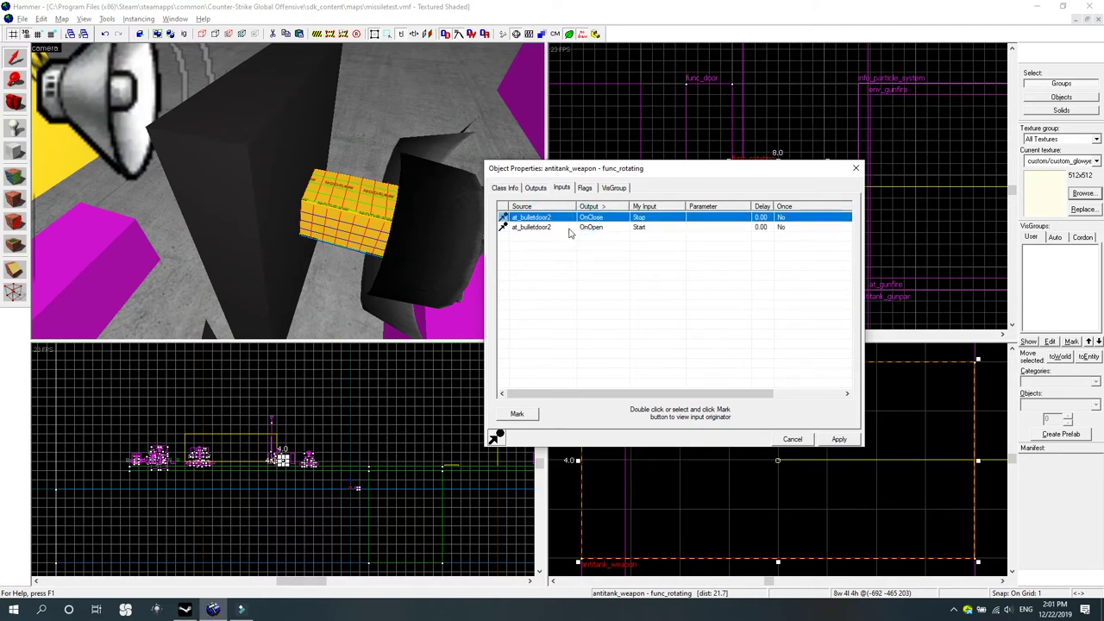
click(569, 229)
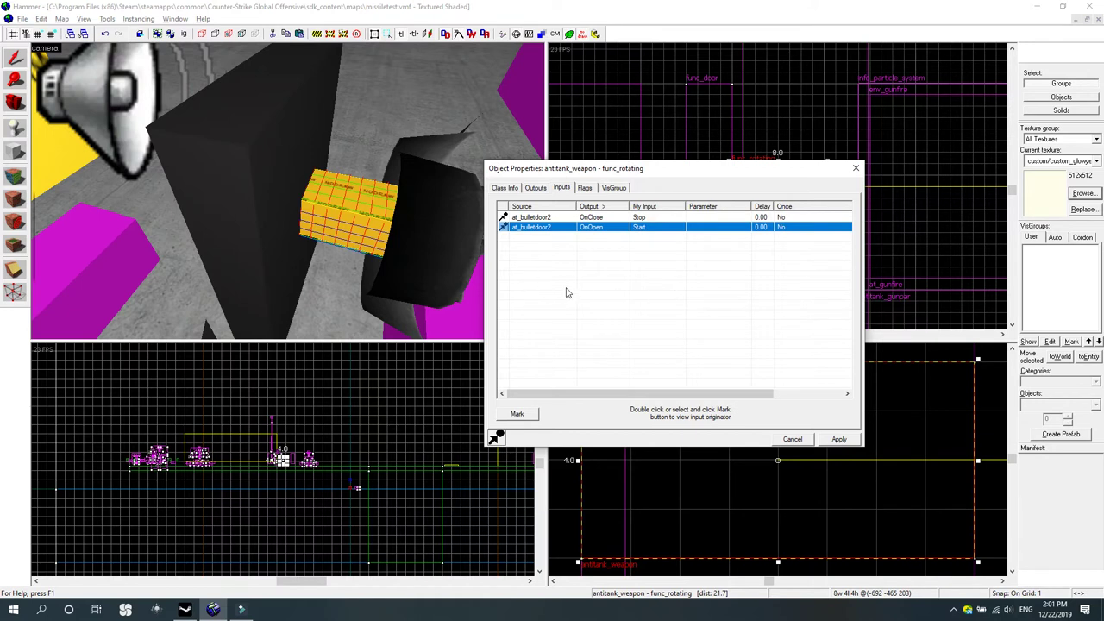
click(548, 219)
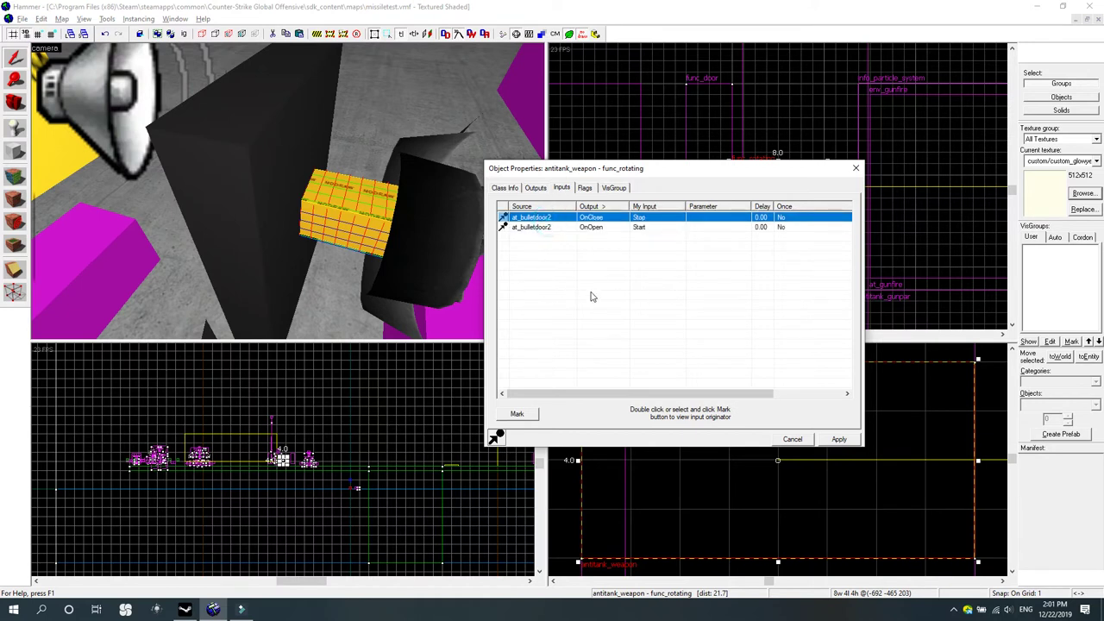
click(641, 228)
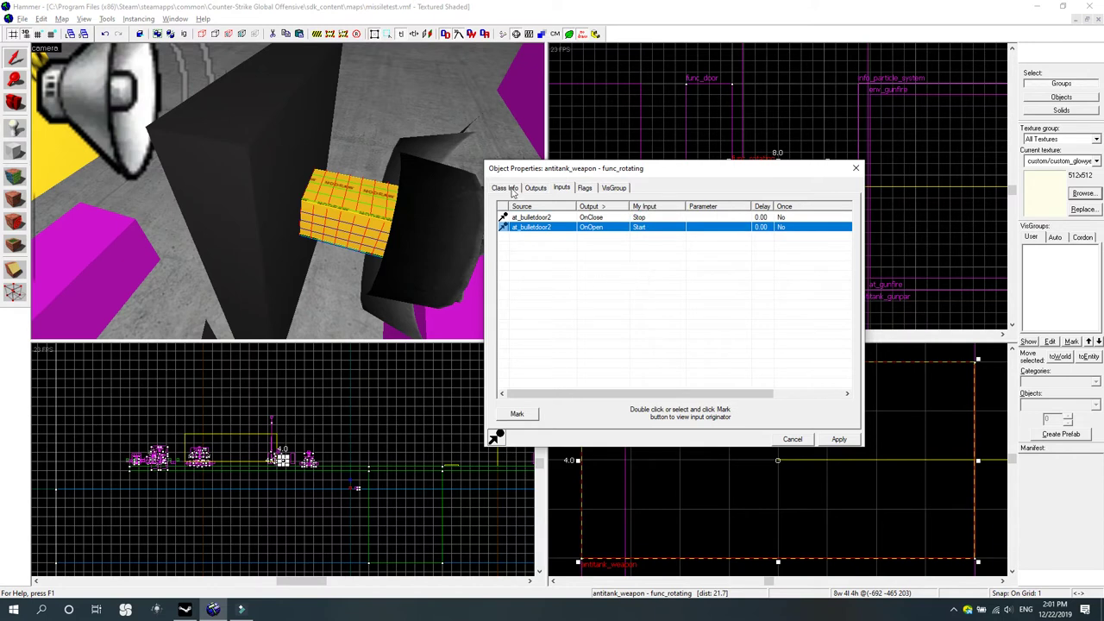
Review the spawn flags of antitank_weapon, switching Acc/Dcc off and back on.
click(584, 188)
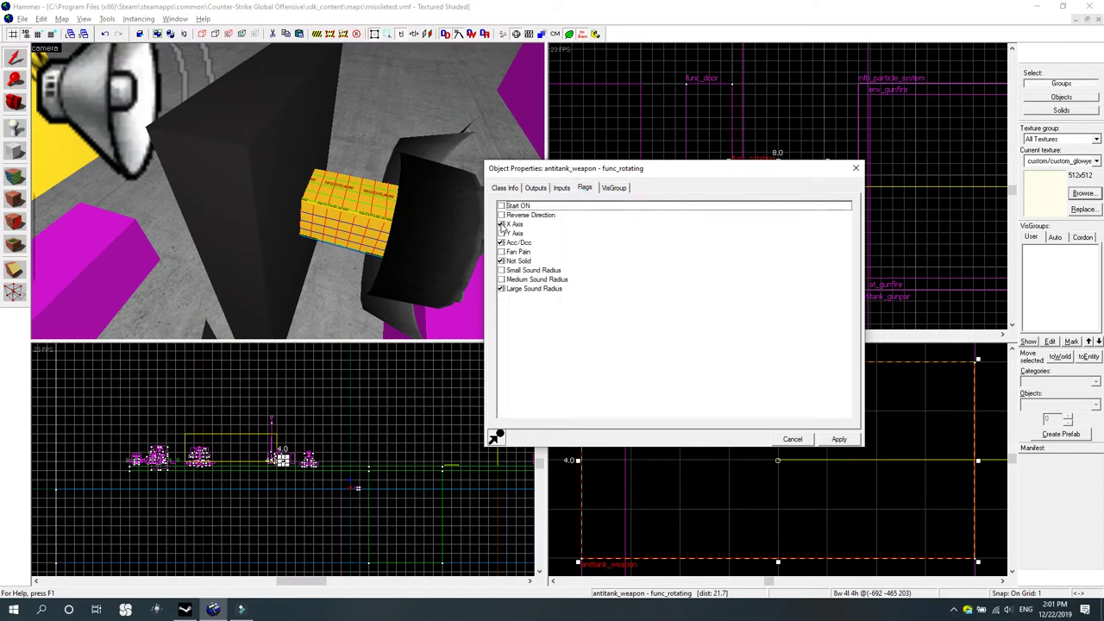
click(397, 249)
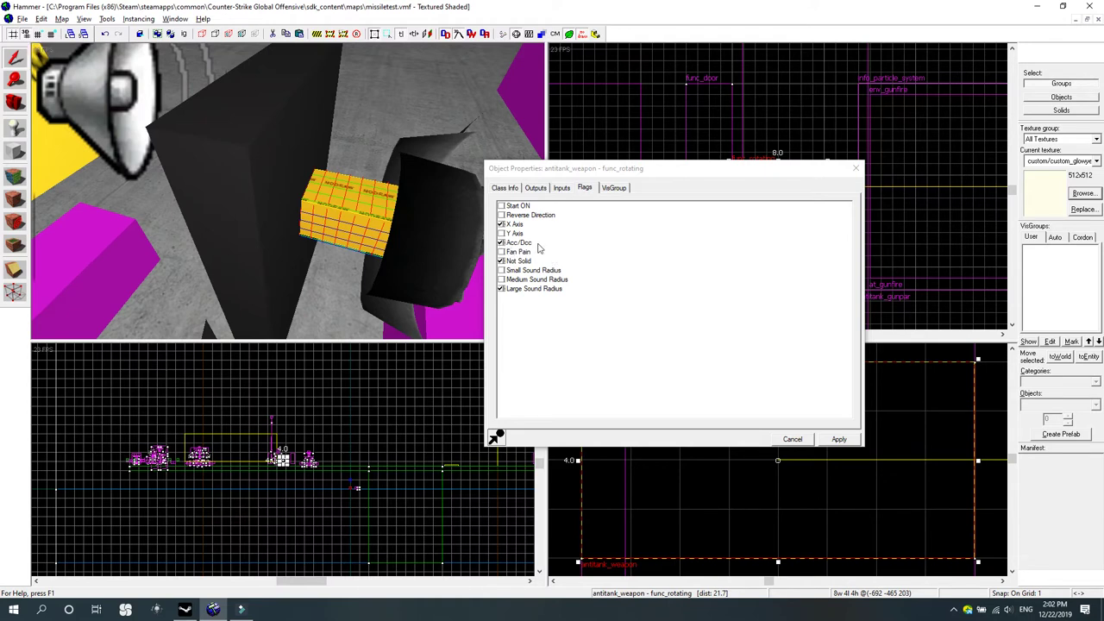
click(501, 243)
click(501, 244)
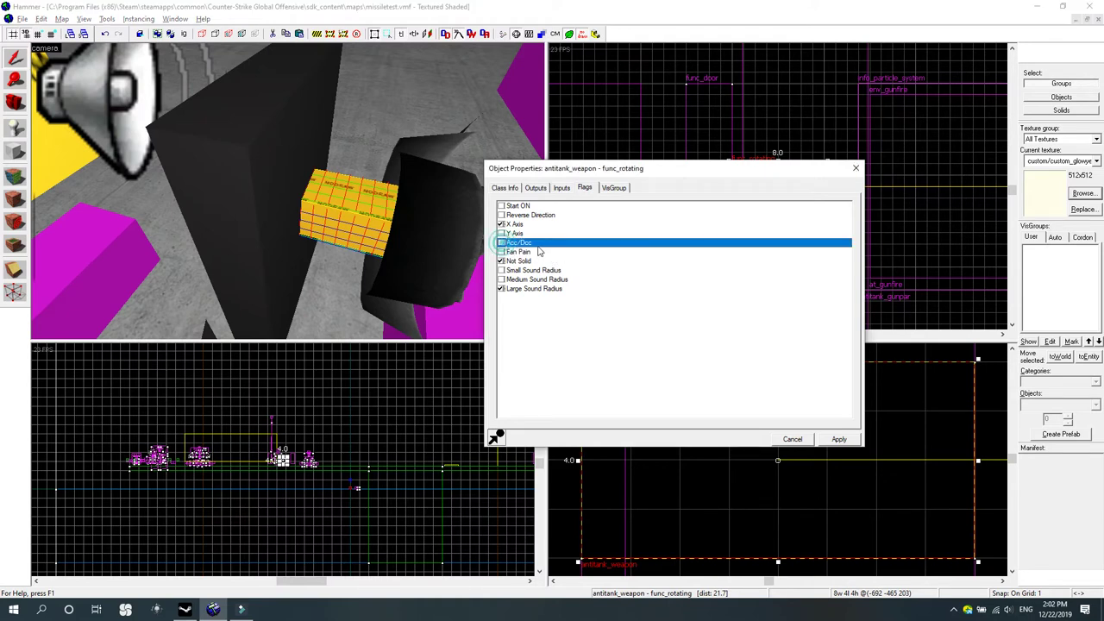
click(501, 243)
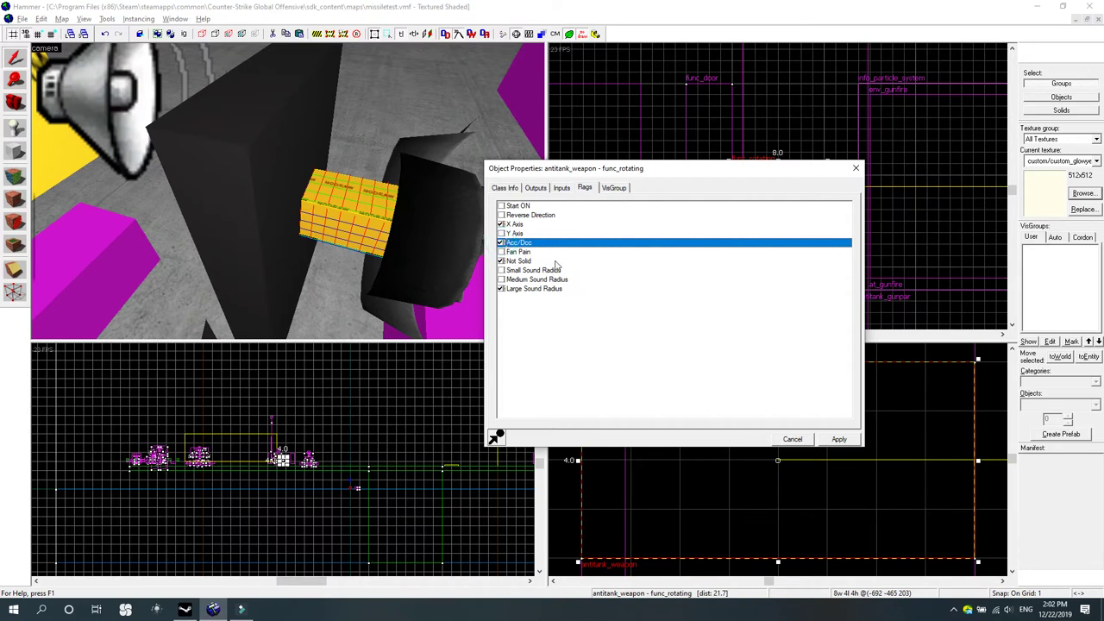
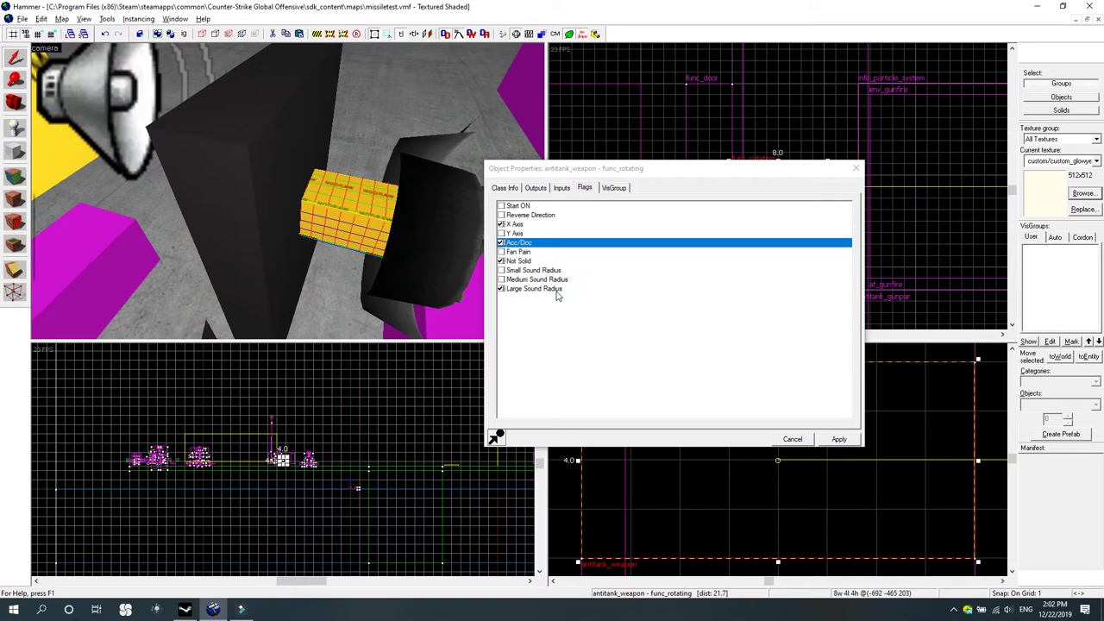
Check the outputs of antitank_weapon and its Max Rotation Speed property.
click(535, 189)
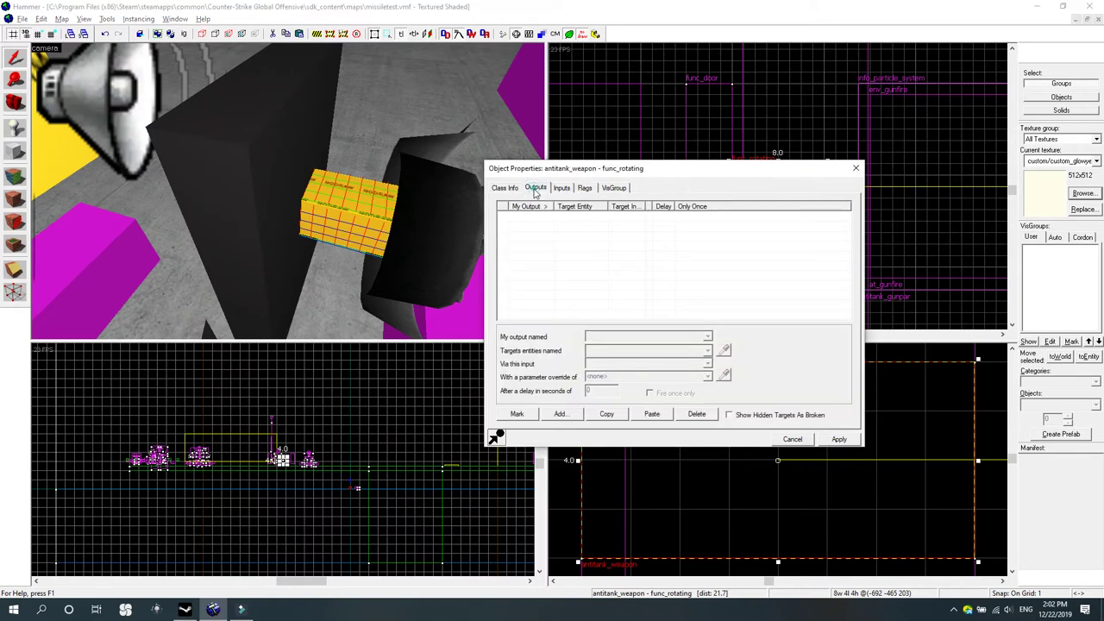
click(505, 189)
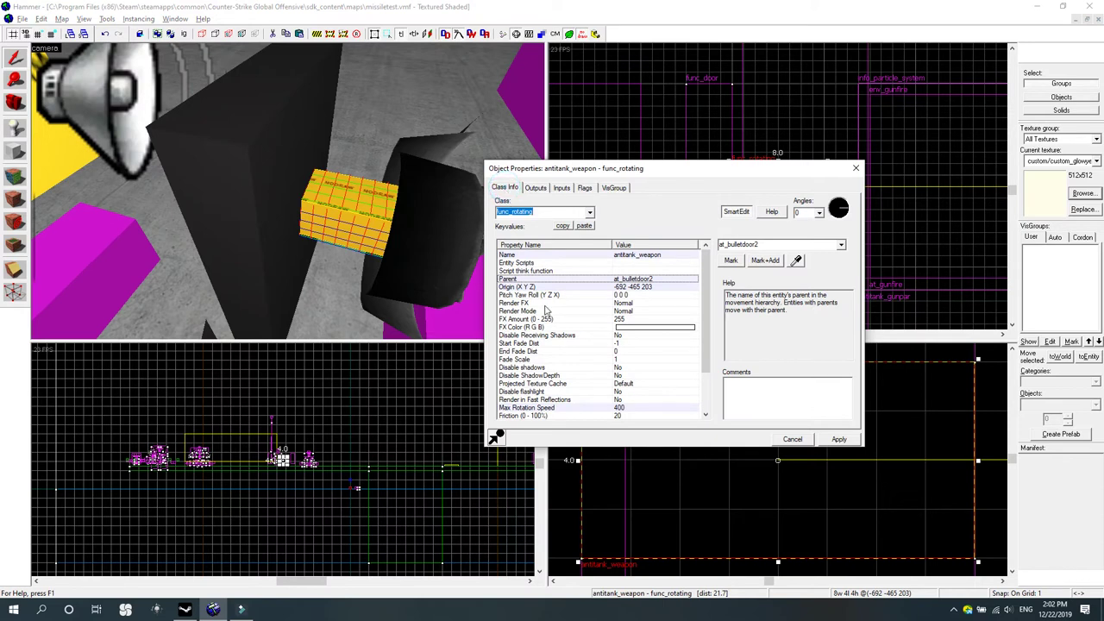
scroll(528, 279, down, 2)
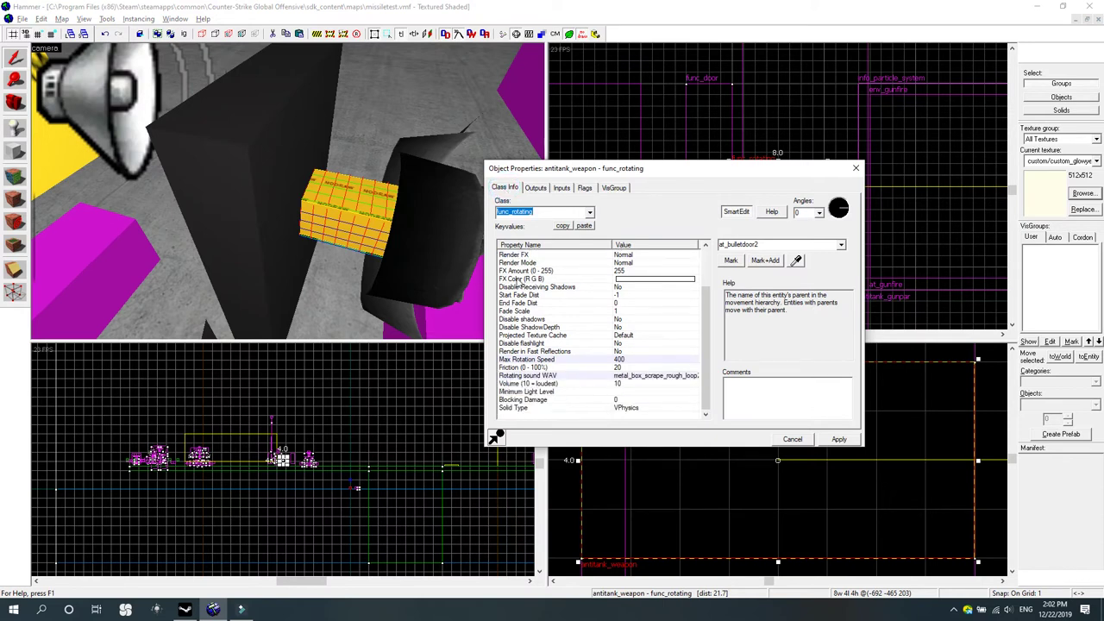
click(565, 359)
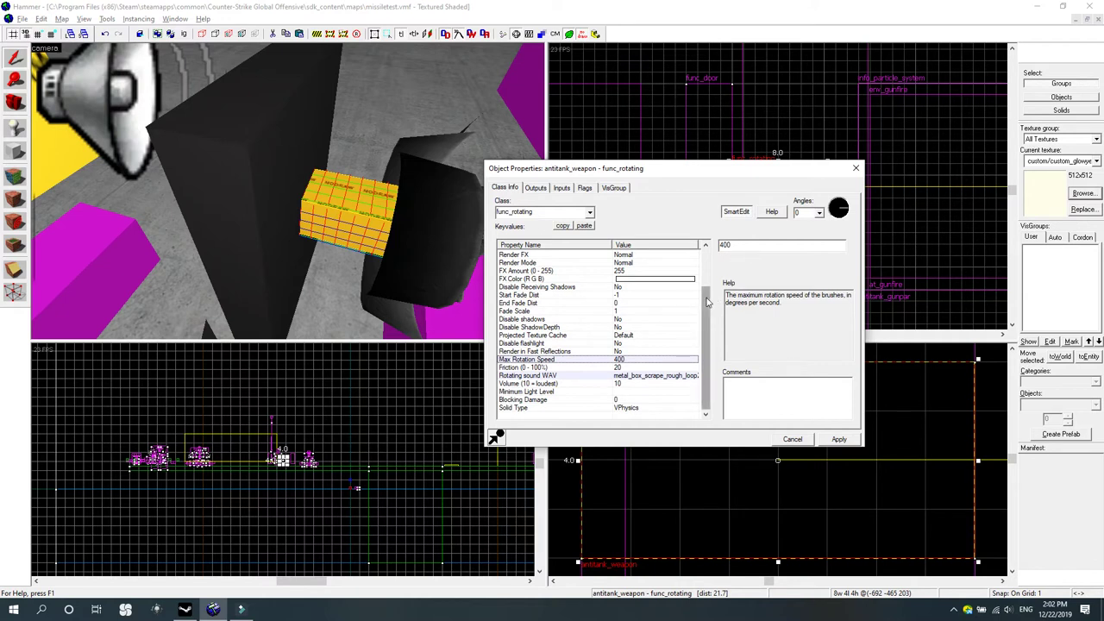
Preview the rotating sound WAV of antitank_weapon, look over its remaining properties and outputs, and close the properties.
click(579, 377)
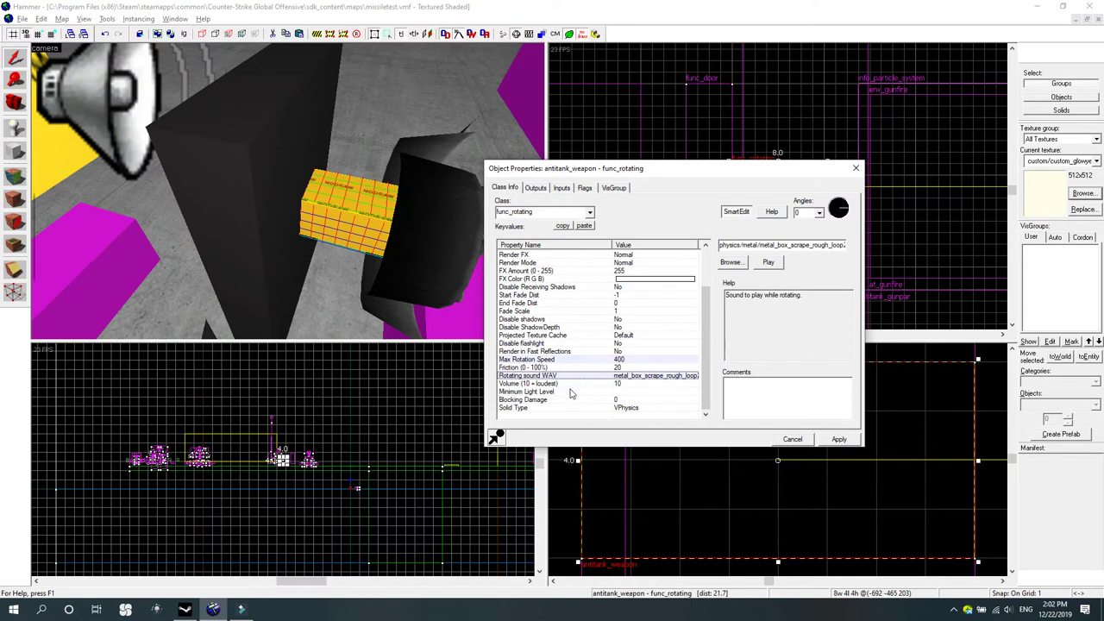
click(770, 263)
click(709, 349)
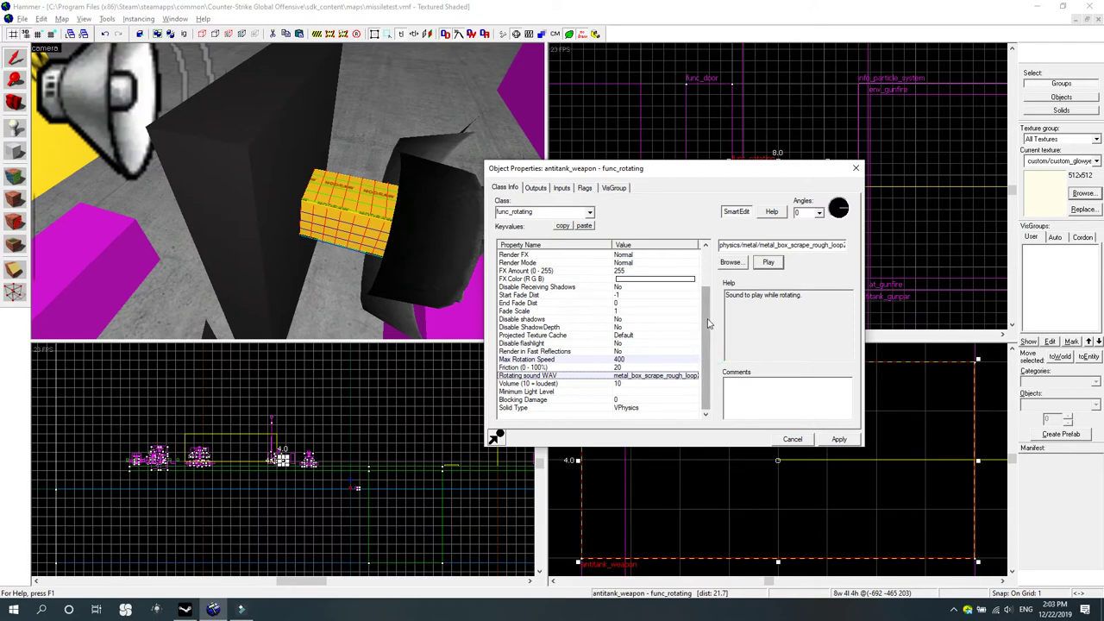
scroll(709, 322, up, 2)
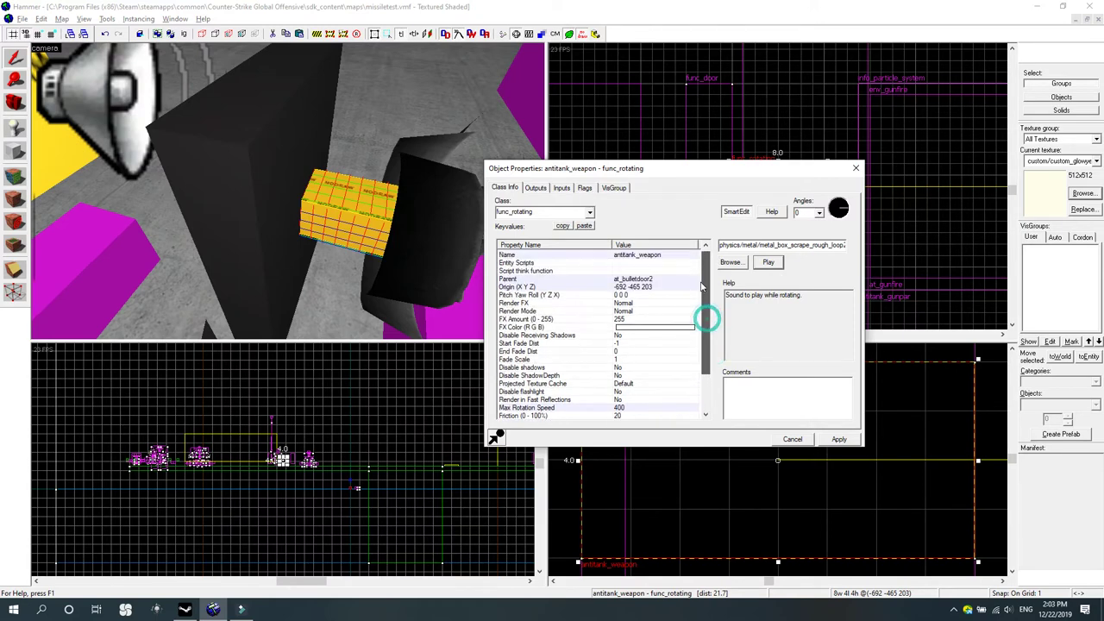
click(535, 188)
click(855, 168)
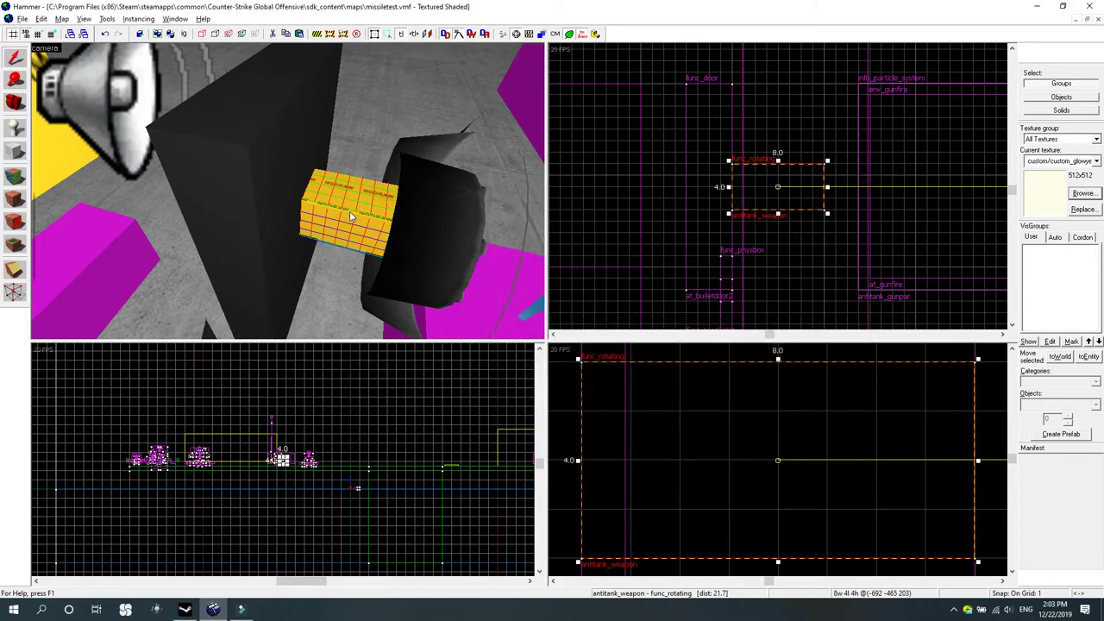
Move the camera out to the tire model around the rotating brush and open the tire prop's properties.
click(19, 104)
drag(330, 141, 287, 191)
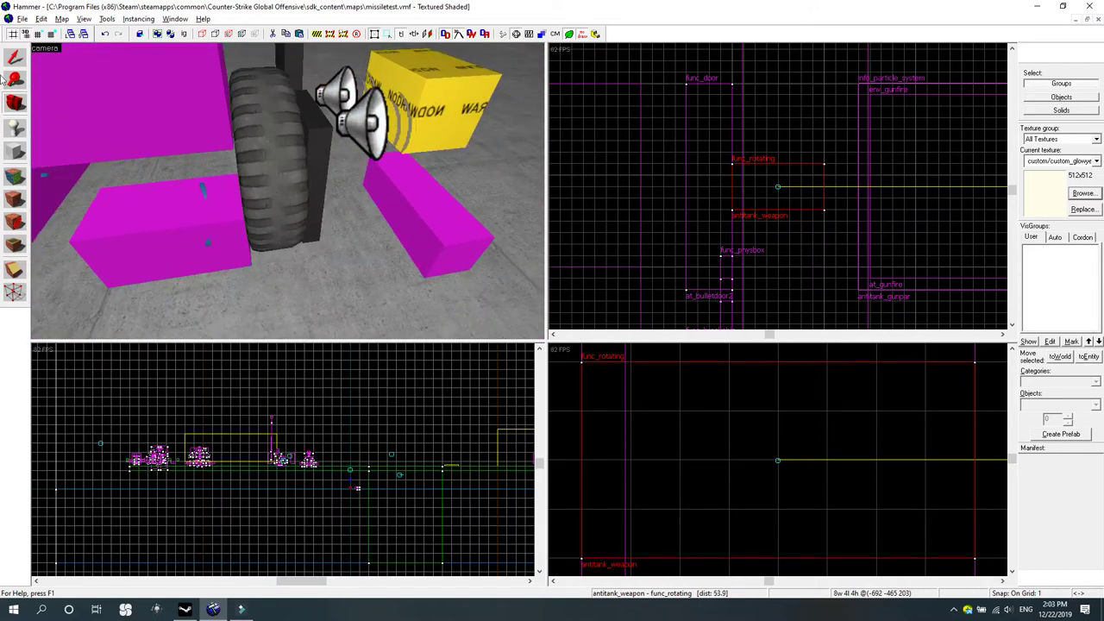
click(14, 57)
click(256, 132)
click(268, 131)
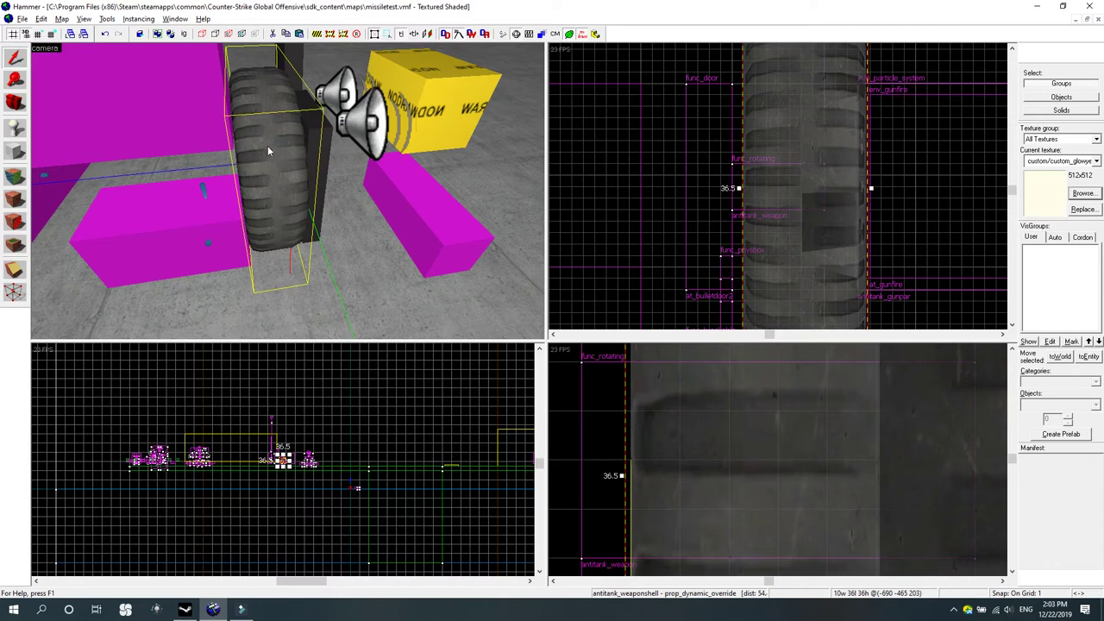
double_click(267, 146)
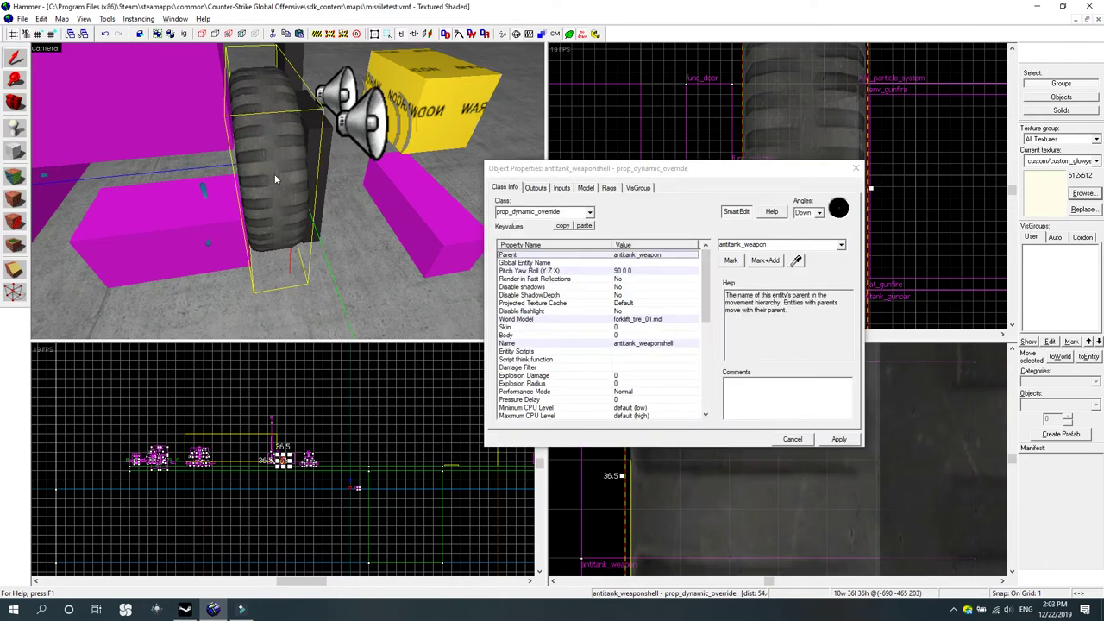
Inspect the nodraw rotating brush inside the tire up close and compare its properties with the tire prop's Parent setting.
key(z)
key(w)
key(z)
click(301, 164)
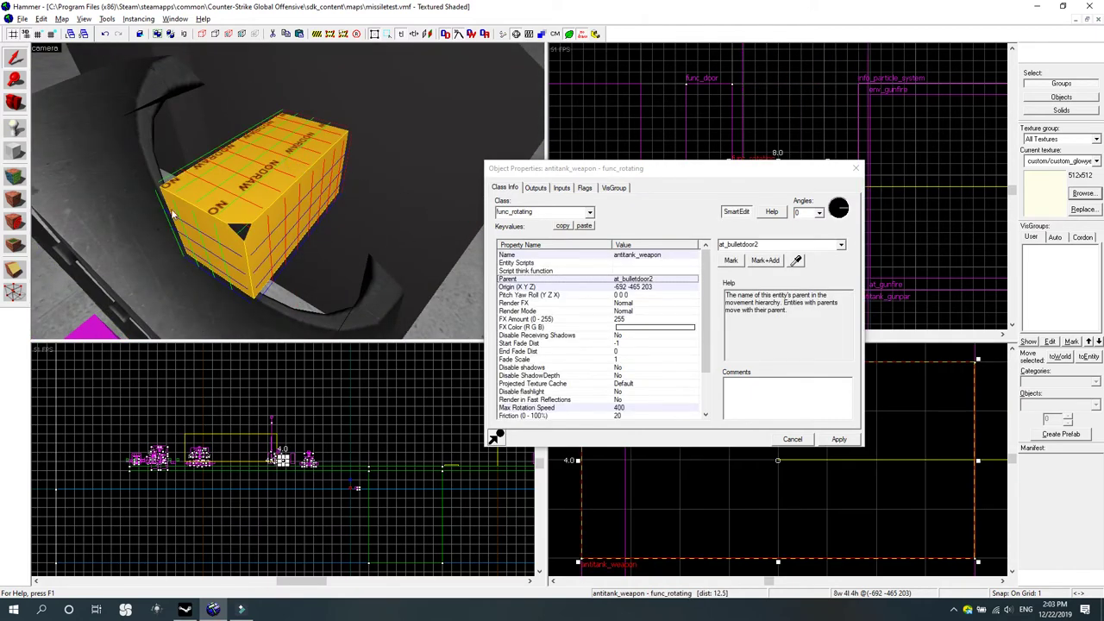
scroll(190, 204, down, 6)
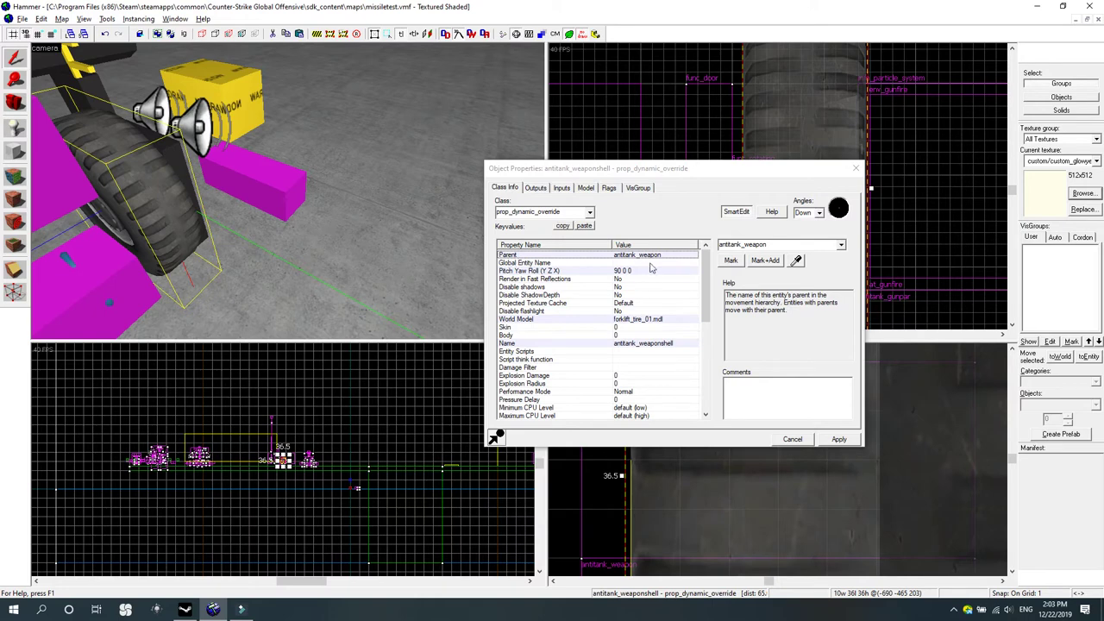
key(z)
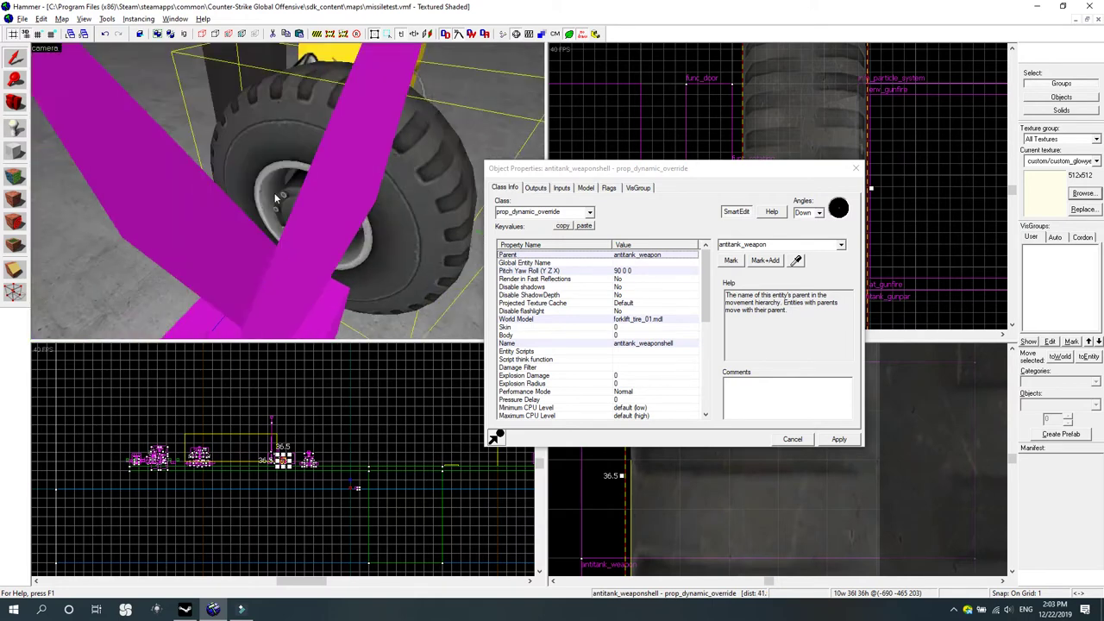
key(z)
scroll(295, 209, up, 4)
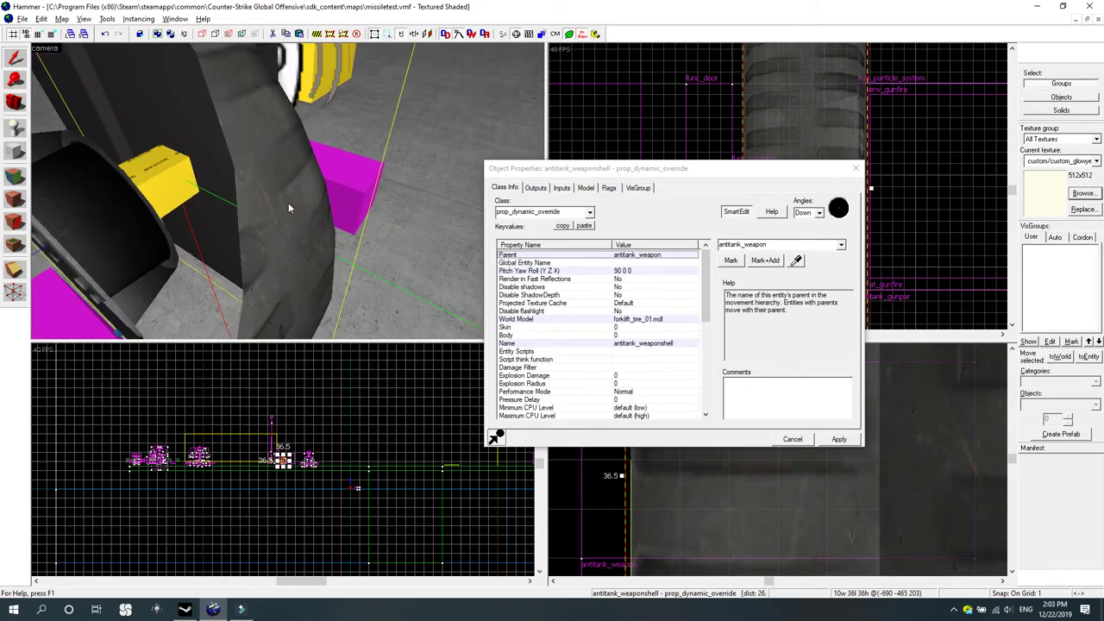
scroll(176, 192, down, 5)
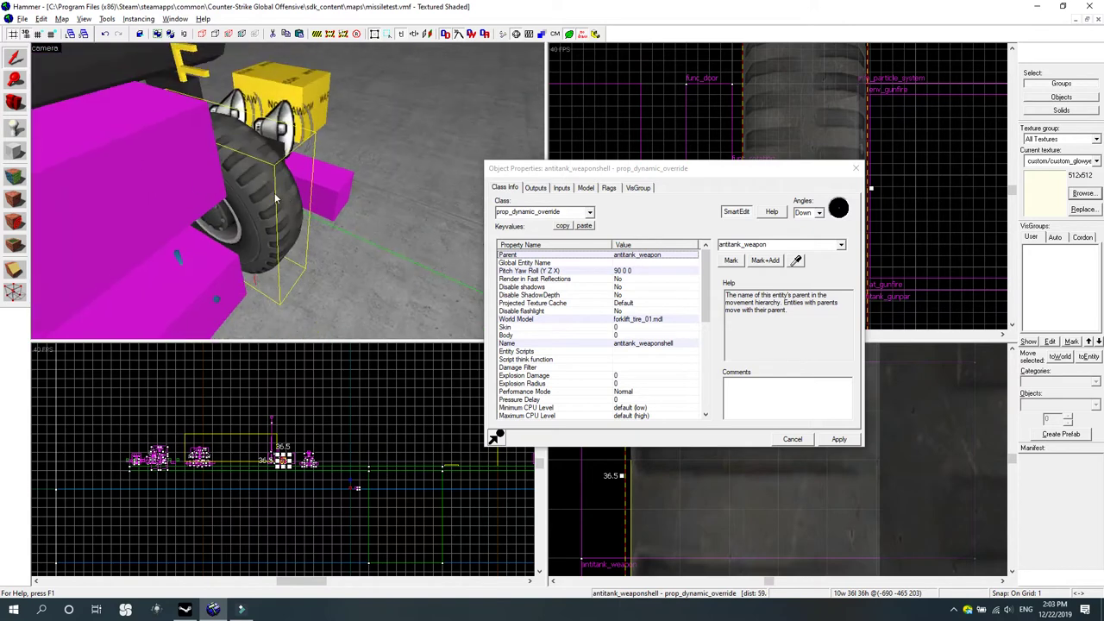
scroll(275, 192, up, 2)
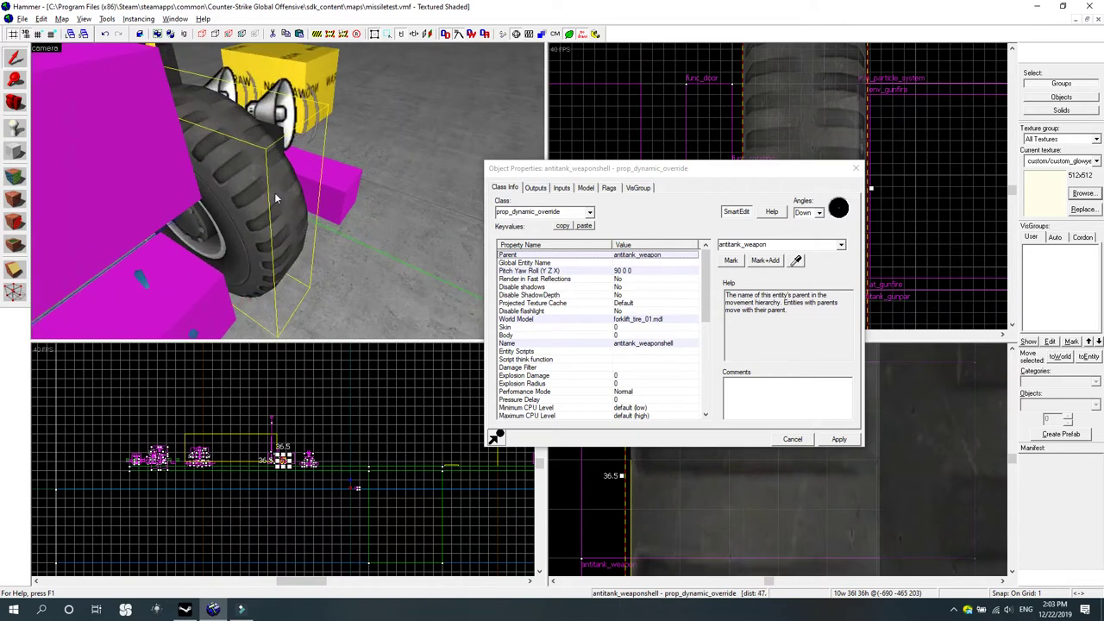
Check the Pitch Yaw Roll orientation and the World Model of the tire prop antitank_weaponshell.
click(585, 271)
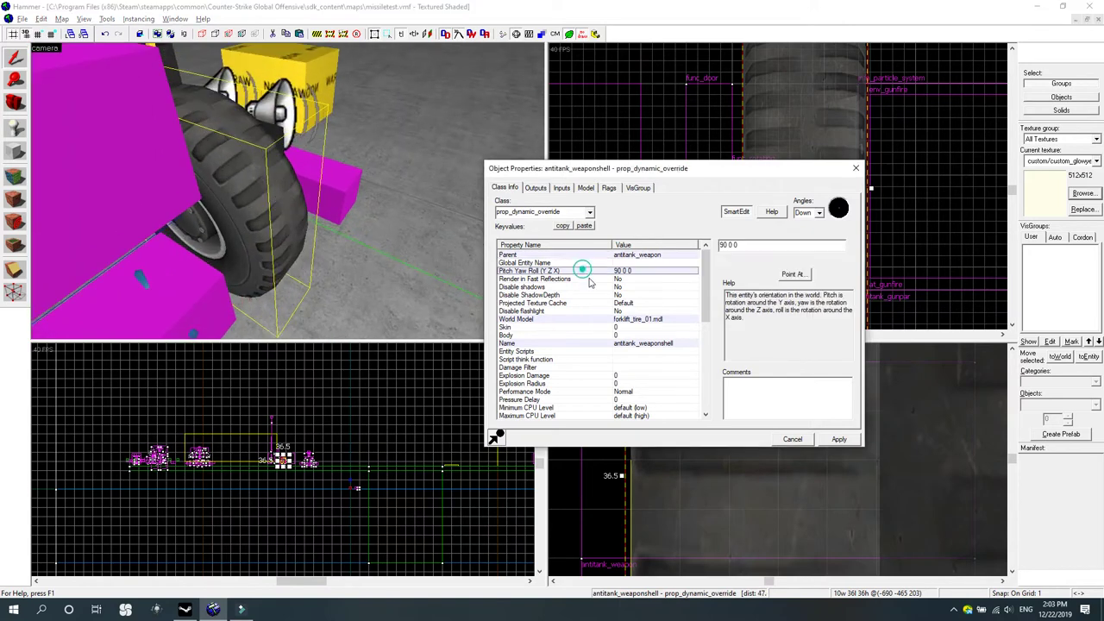
click(638, 298)
click(635, 303)
click(652, 273)
click(805, 107)
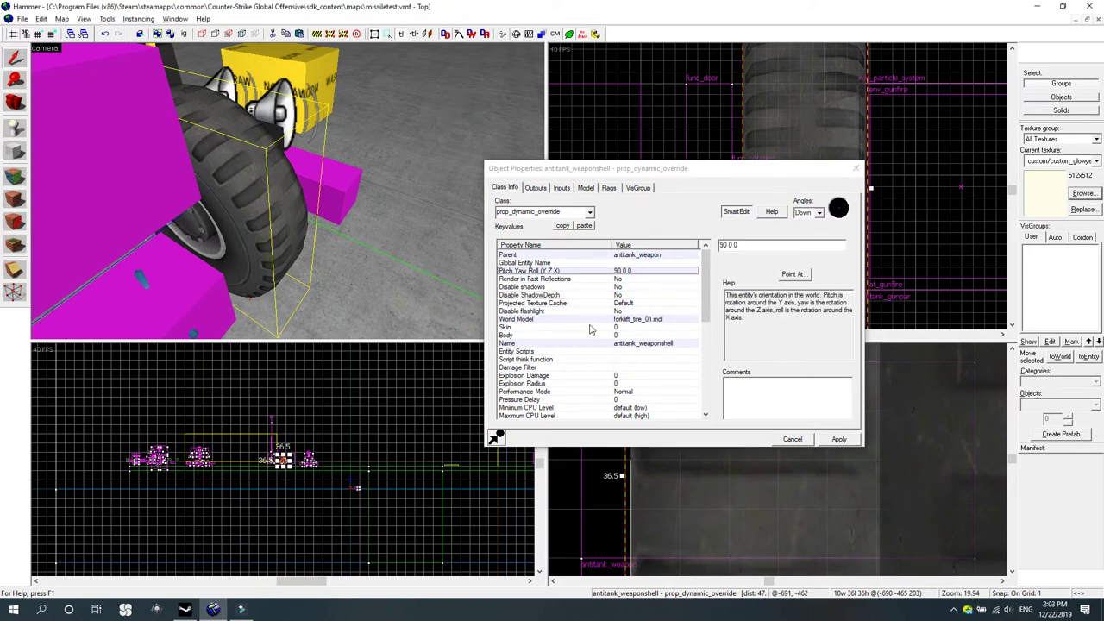
scroll(650, 308, down, 2)
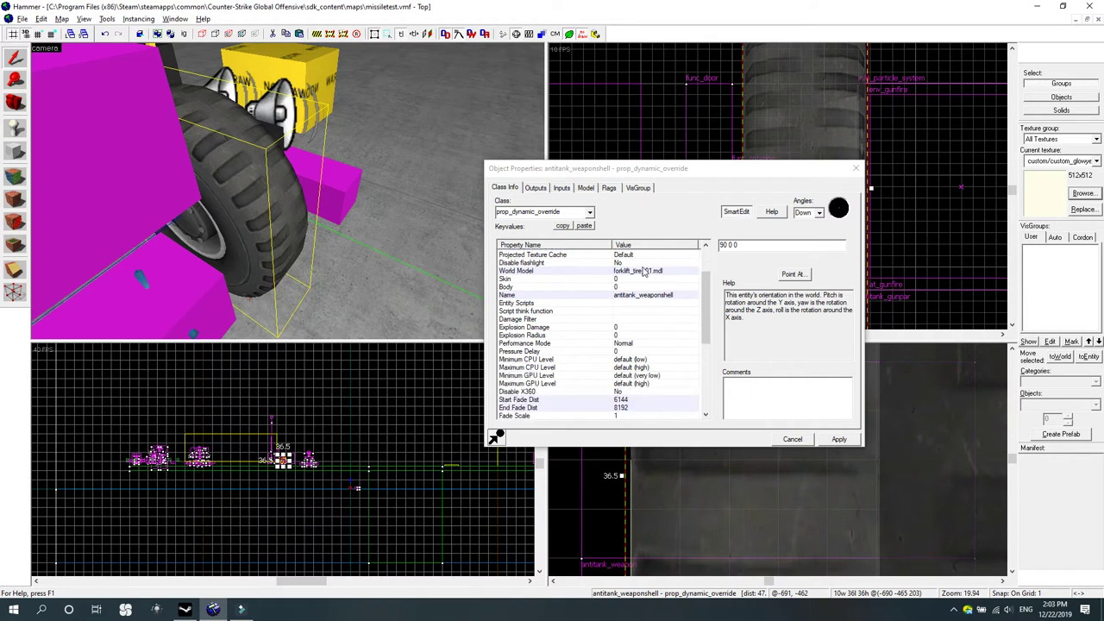
click(642, 271)
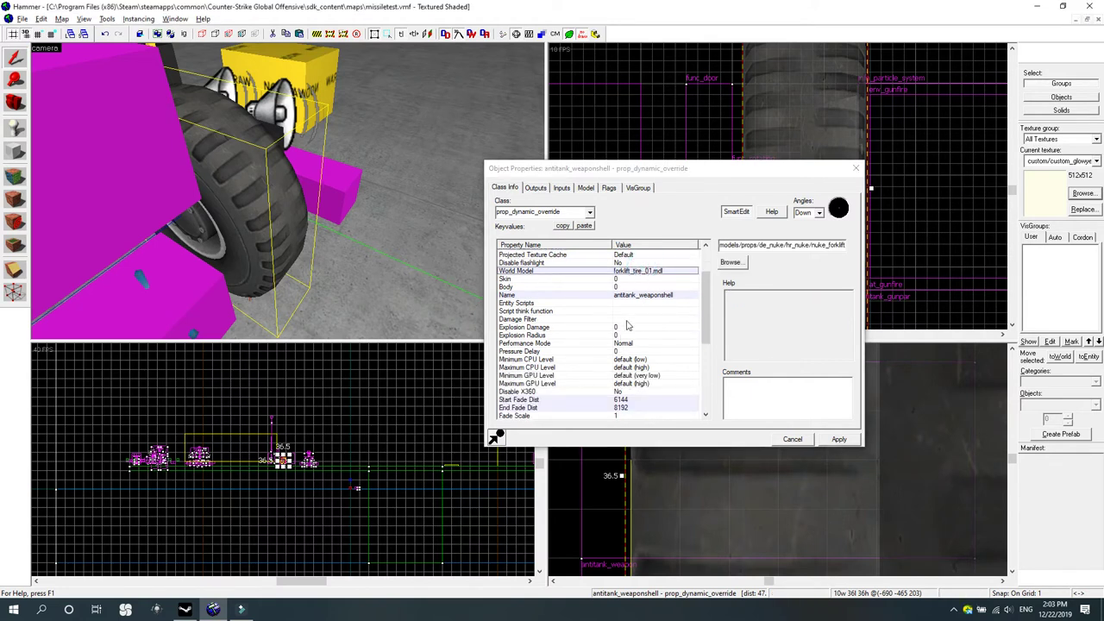
Review the tire prop's Name, Entity Scripts and Script think function properties.
click(641, 296)
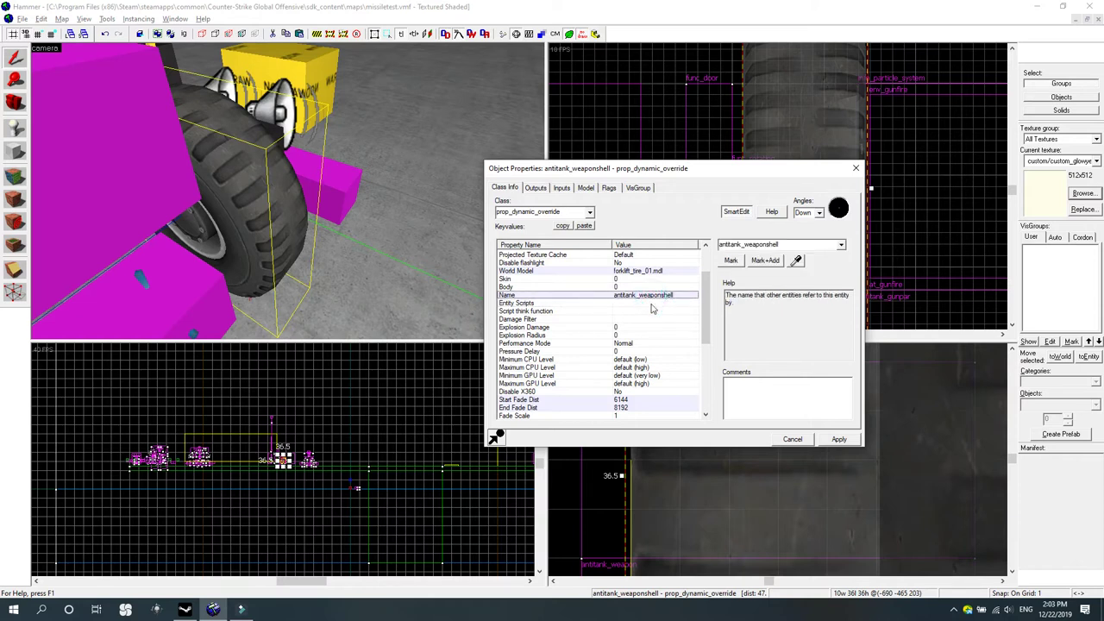
click(651, 303)
click(649, 296)
click(627, 312)
Check the tire prop's Color, Disable Receiving Shadows and Collisions properties.
scroll(638, 323, down, 4)
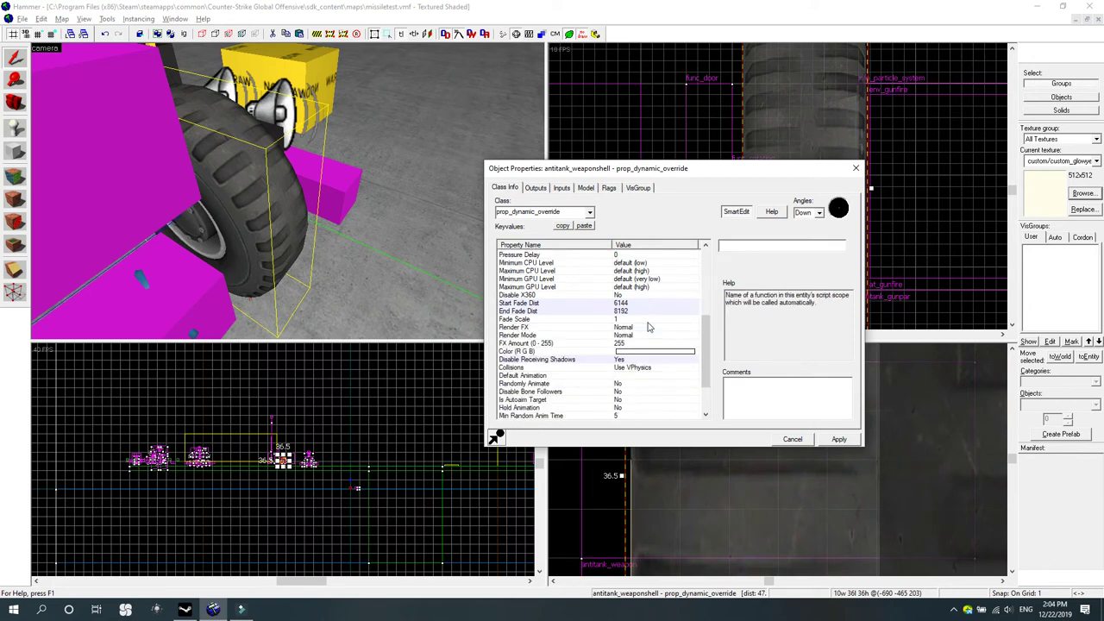
scroll(649, 327, down, 2)
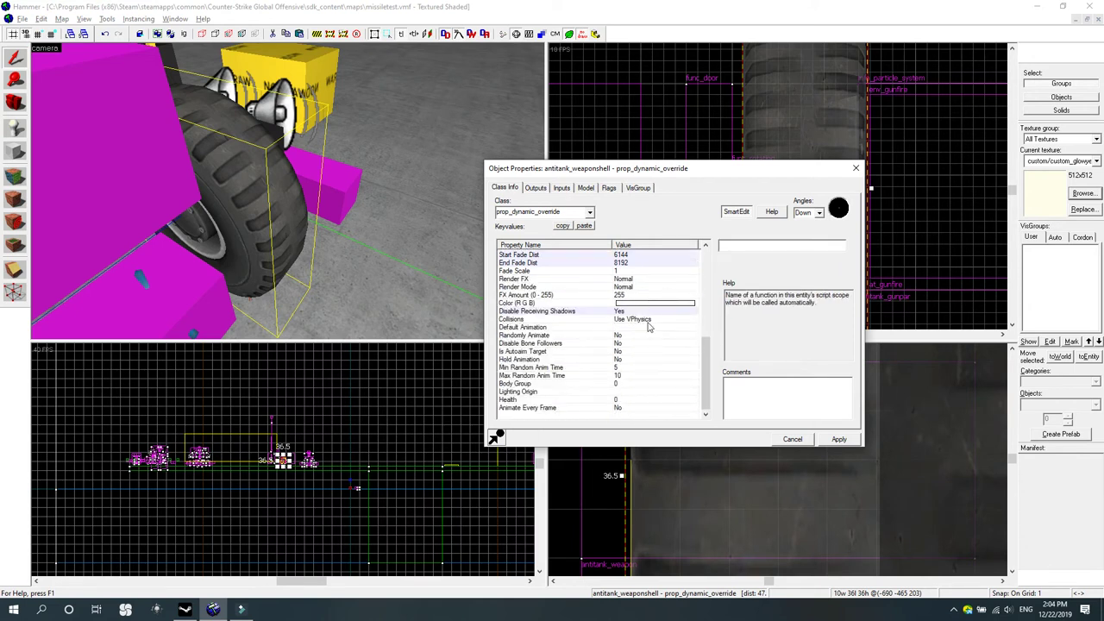
click(597, 306)
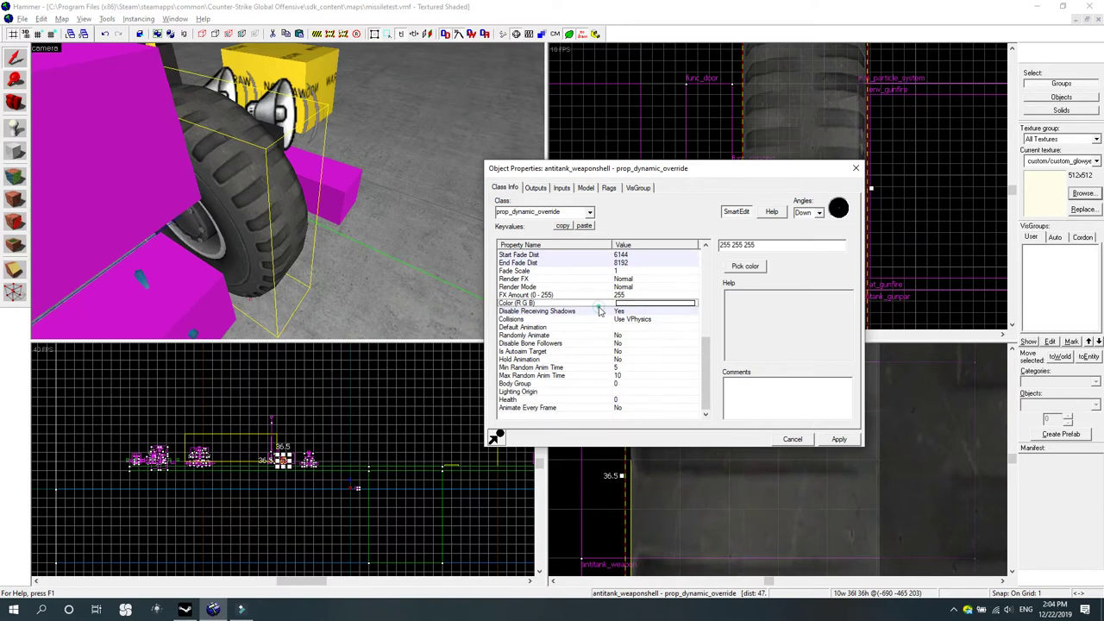
click(597, 312)
click(567, 319)
click(572, 312)
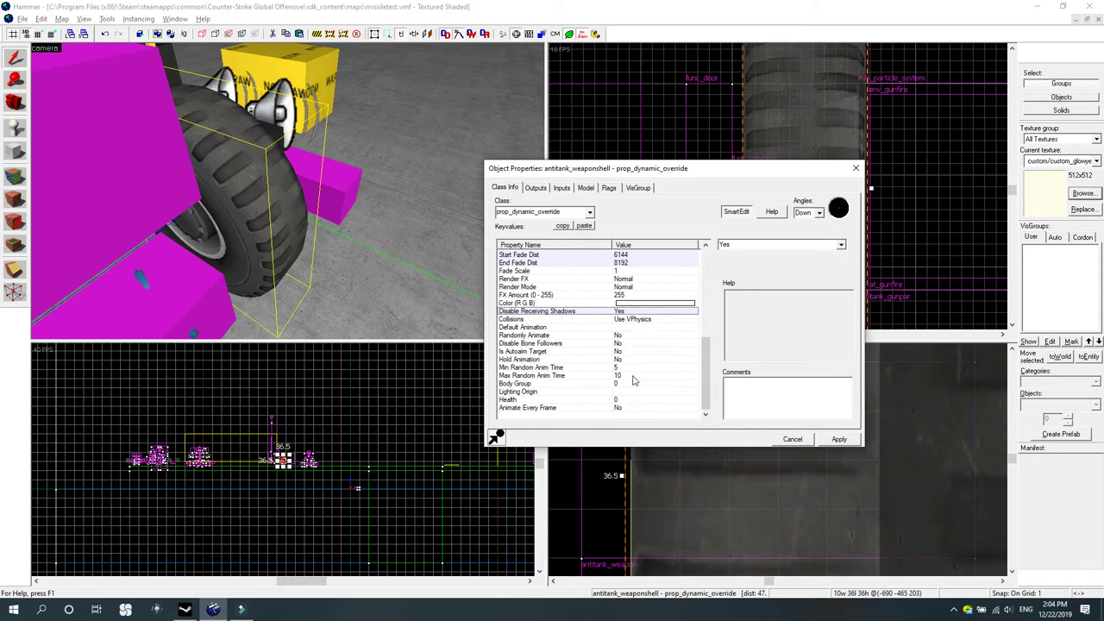
Clear the Start Fade Dist and End Fade Dist values of the tire prop.
scroll(642, 395, up, 1)
click(534, 280)
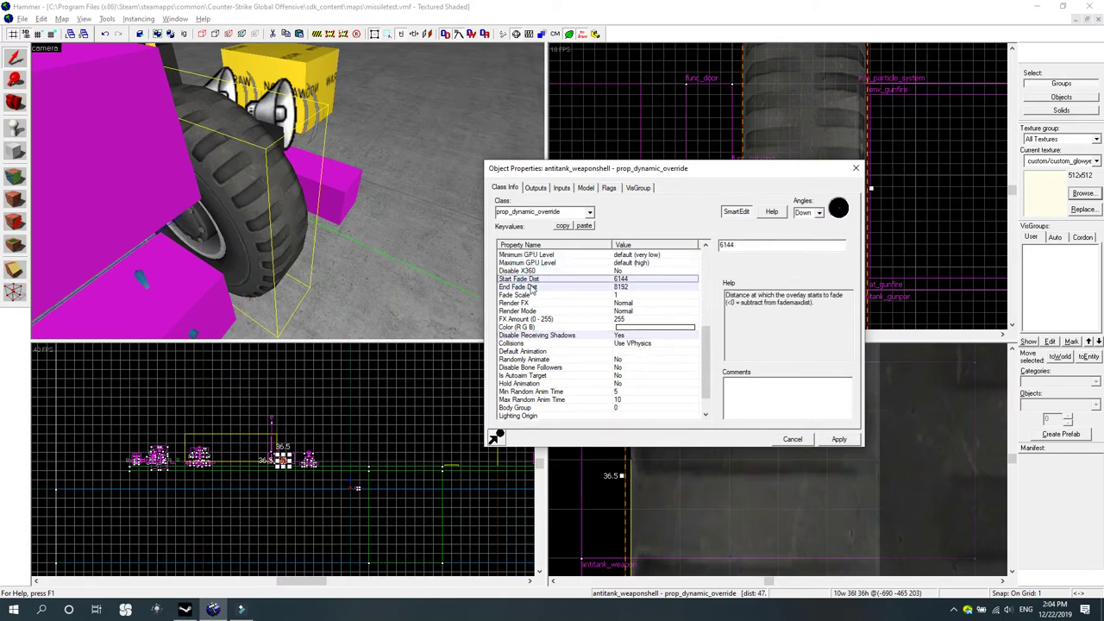
click(535, 285)
click(582, 280)
double_click(755, 246)
key(Delete)
click(642, 288)
double_click(763, 247)
key(Delete)
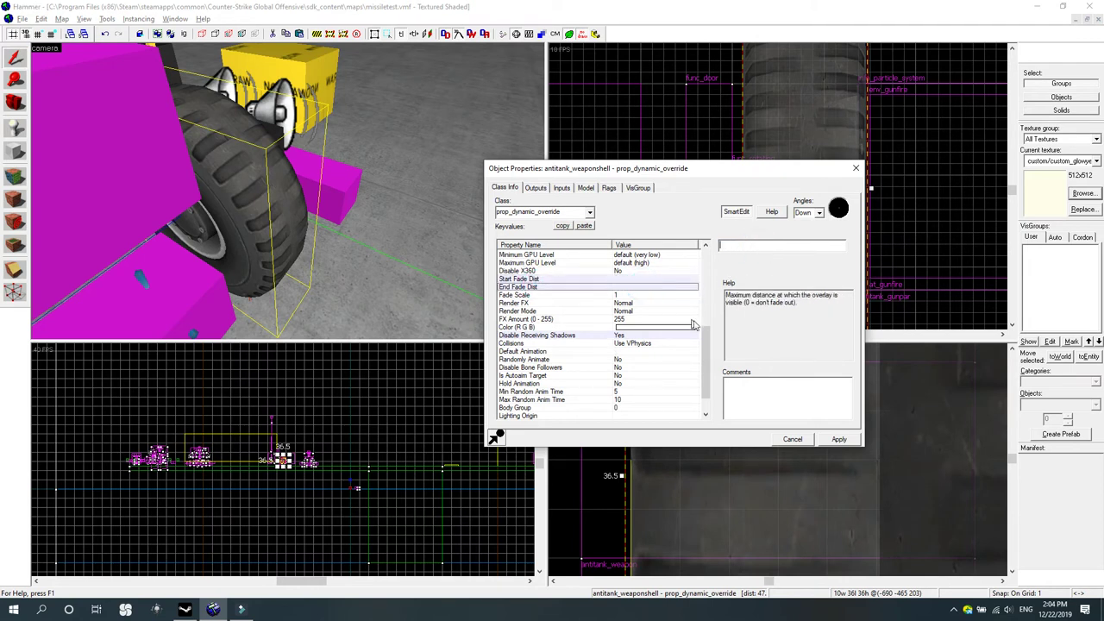
Set the tire prop's Disable Receiving Shadows to No and apply the property changes.
scroll(705, 346, down, 1)
click(635, 310)
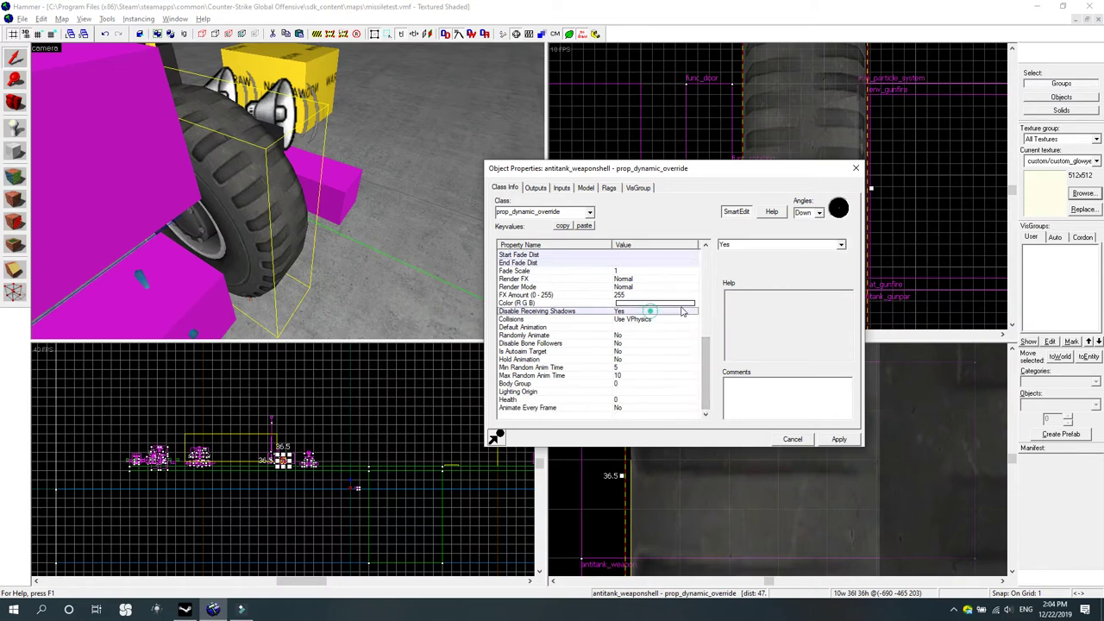
click(840, 246)
click(764, 251)
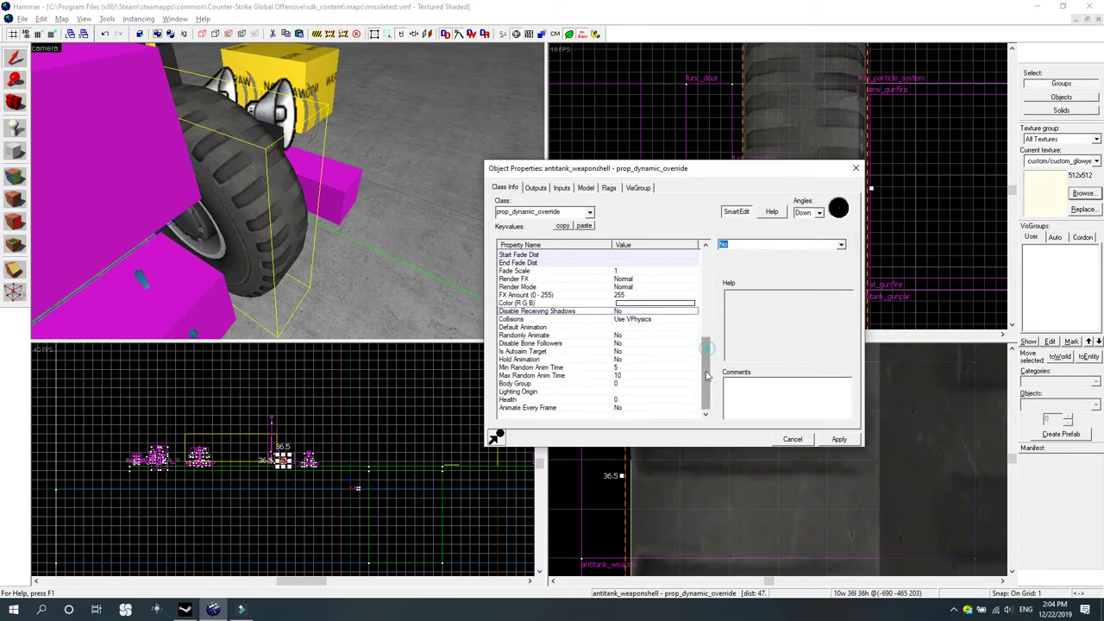
click(848, 444)
scroll(670, 350, down, 5)
scroll(667, 351, up, 5)
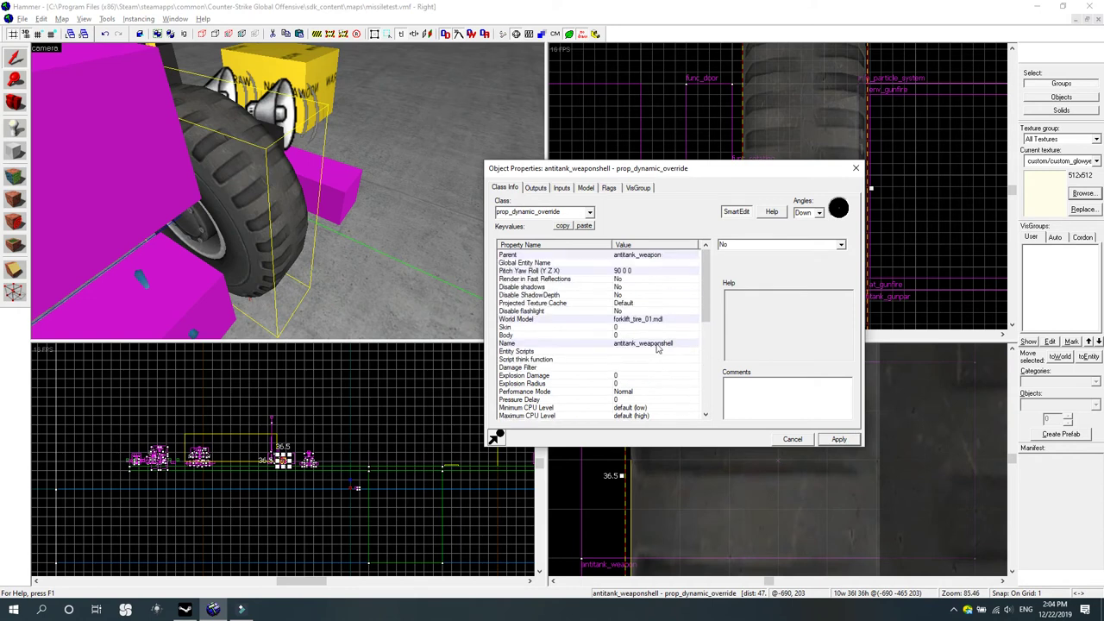
Look through the tire prop's outputs, model, flags, VisGroup and inputs.
click(537, 188)
click(586, 188)
click(609, 188)
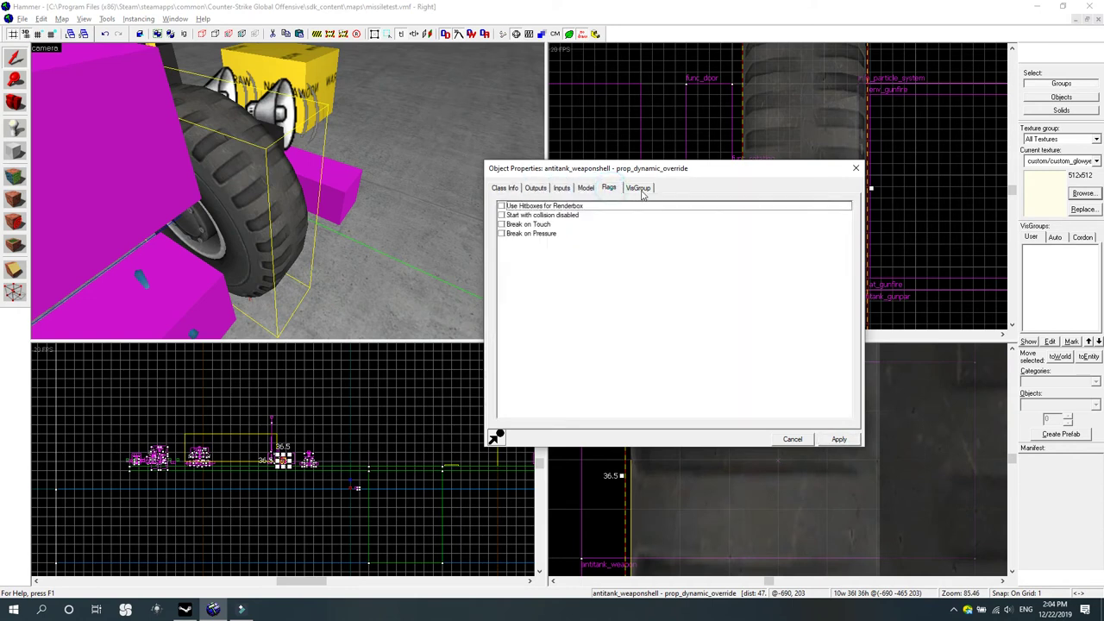
click(638, 188)
click(607, 188)
click(505, 188)
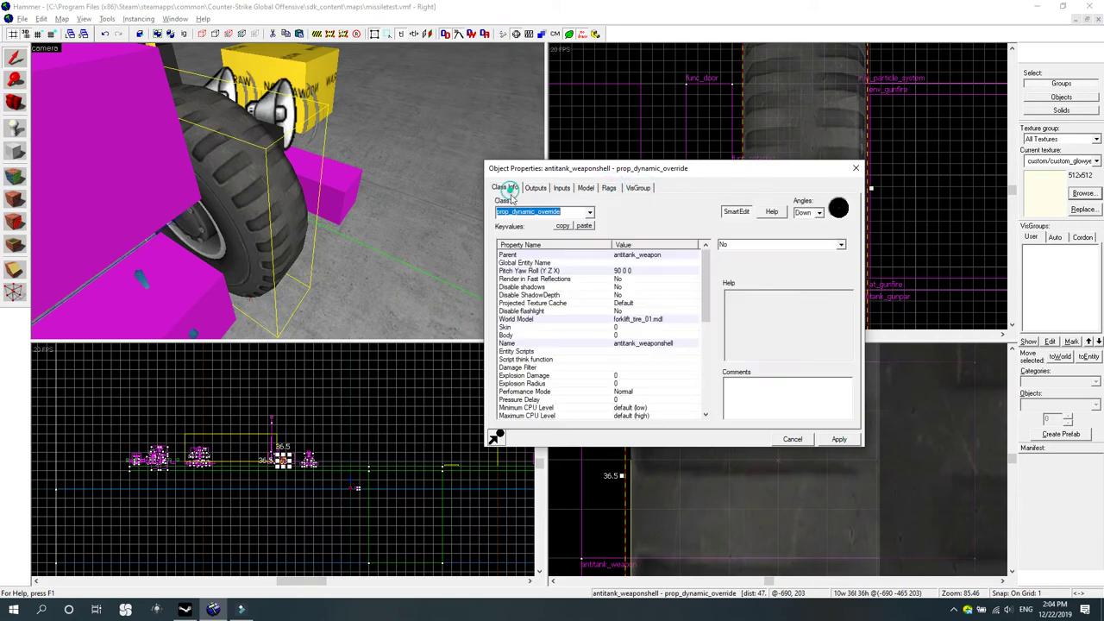
click(562, 189)
click(505, 188)
Clear the tire prop's Name, apply the change and close its properties.
click(642, 345)
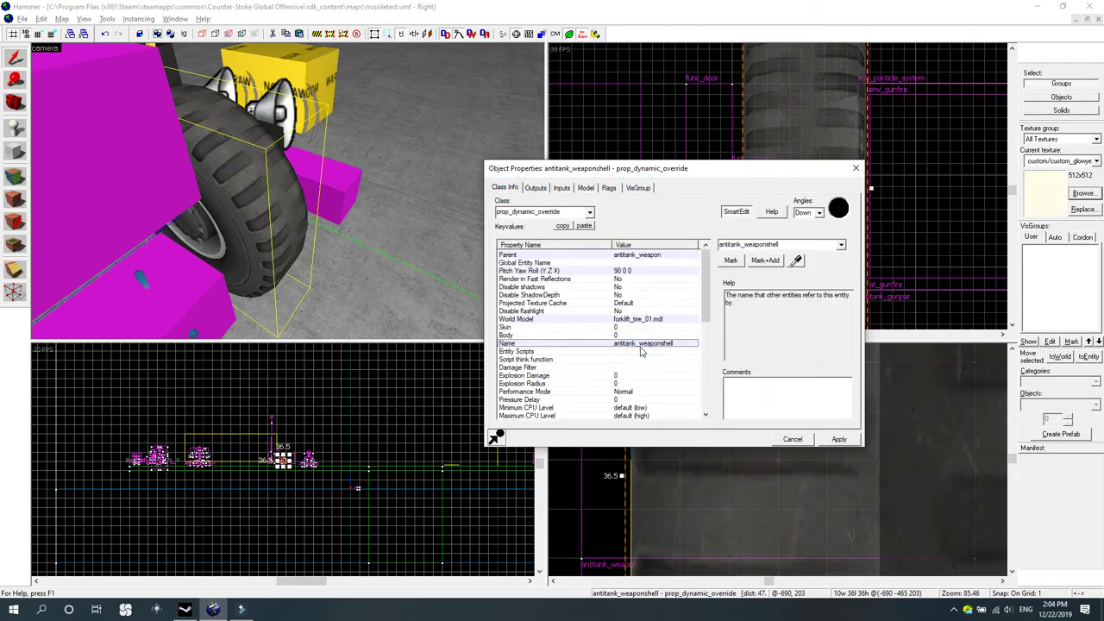
double_click(792, 244)
key(BackSpace)
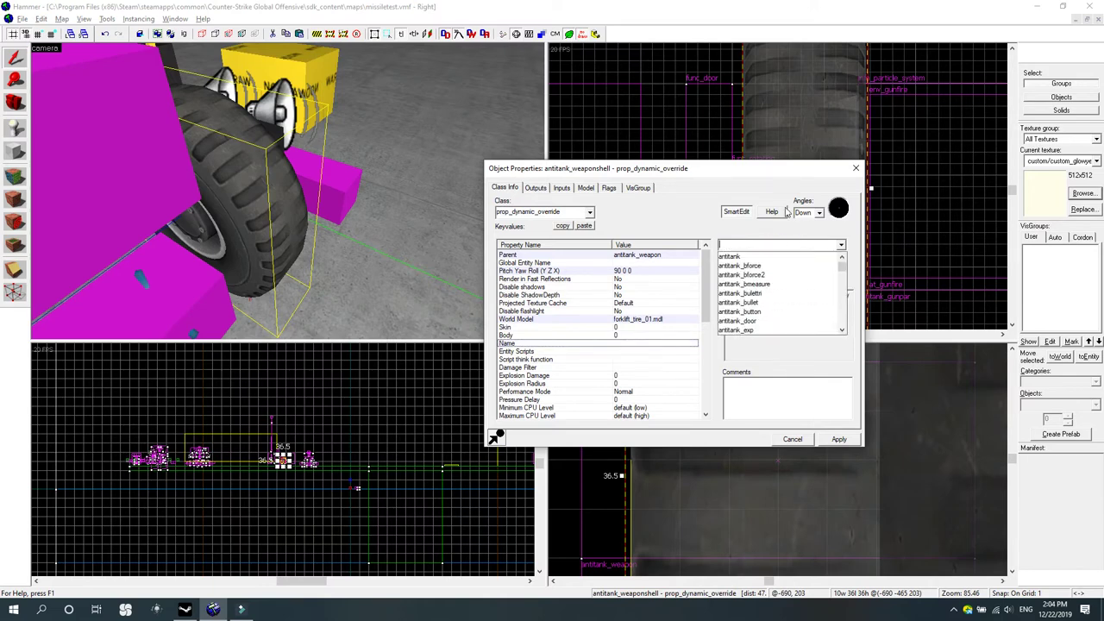
click(733, 179)
click(838, 440)
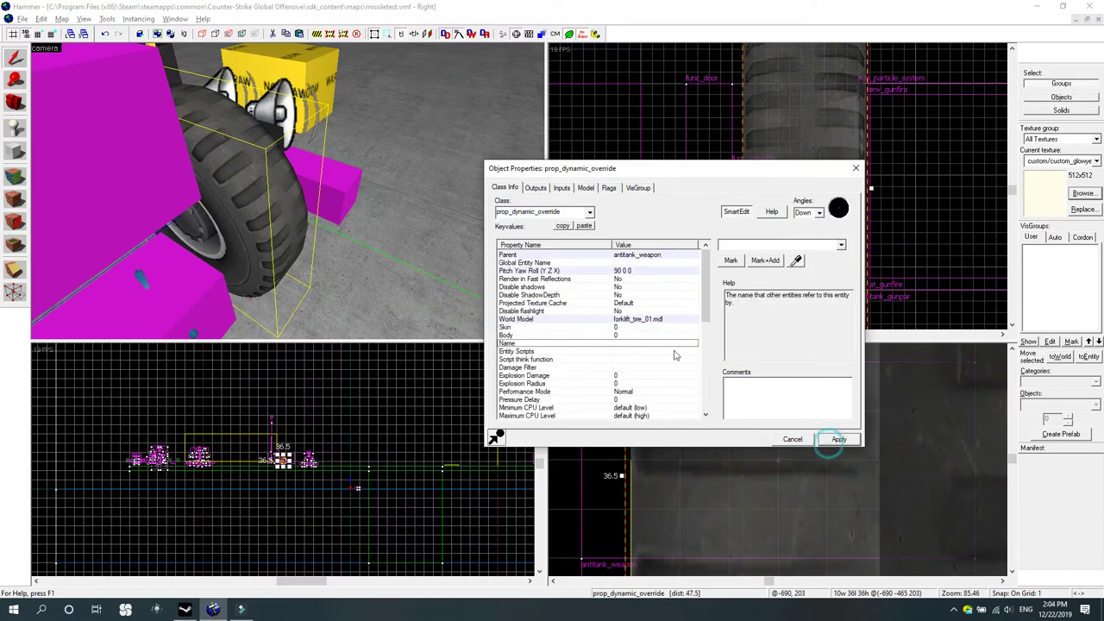
click(569, 193)
click(505, 188)
click(855, 168)
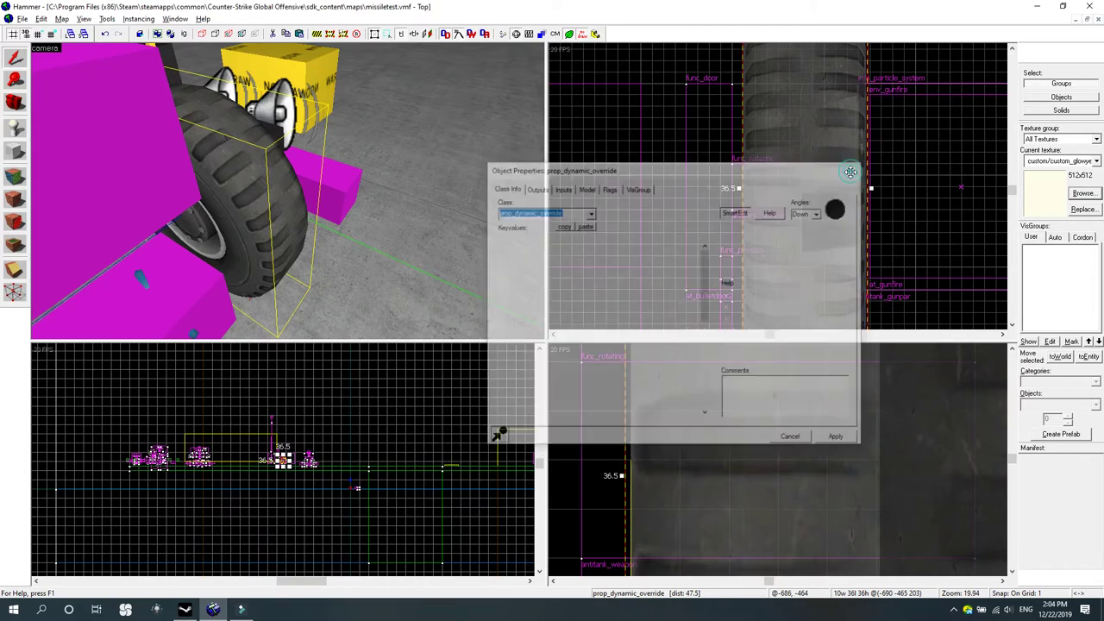
Open the outputs of the at_bulletdoor2 func_door beside the tire.
click(13, 107)
drag(288, 191, 281, 190)
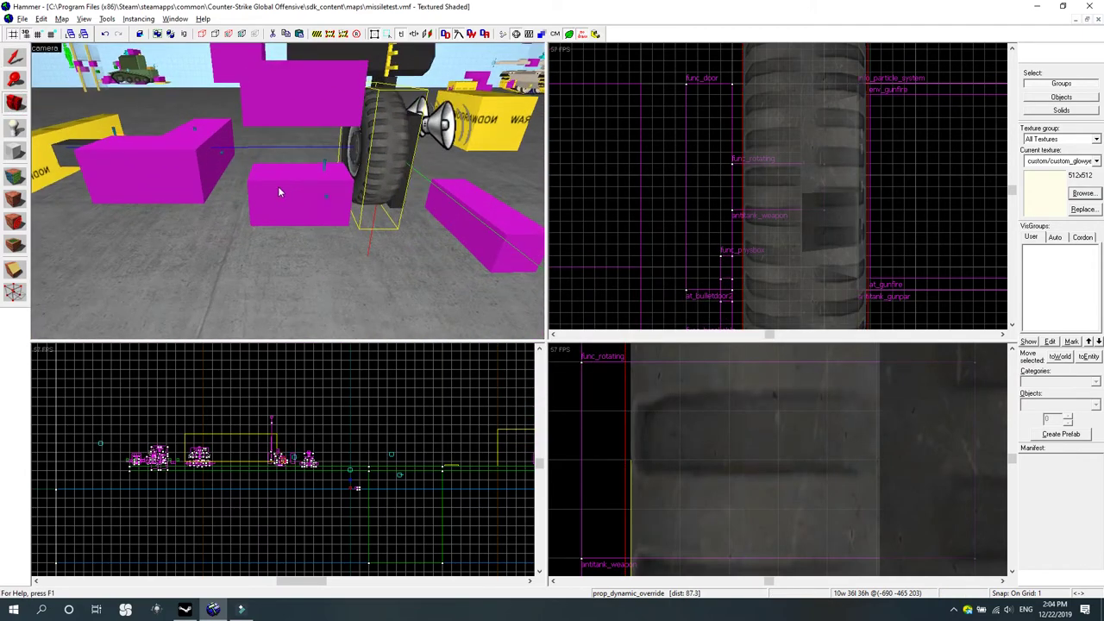
click(21, 53)
key(d)
key(w)
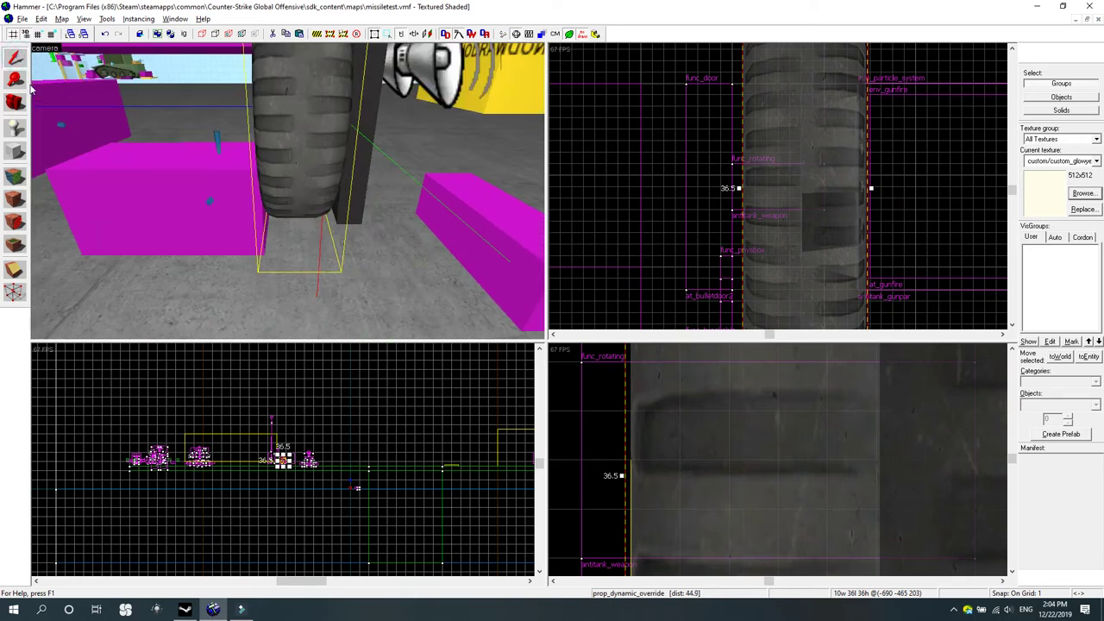
click(14, 103)
drag(170, 142, 175, 138)
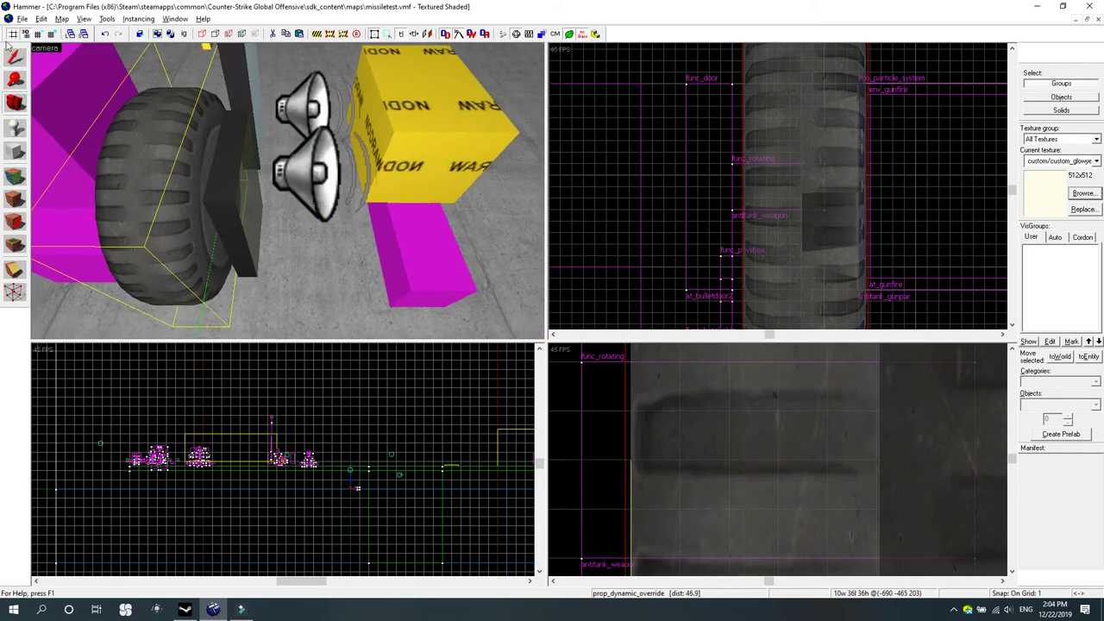
click(17, 54)
double_click(237, 184)
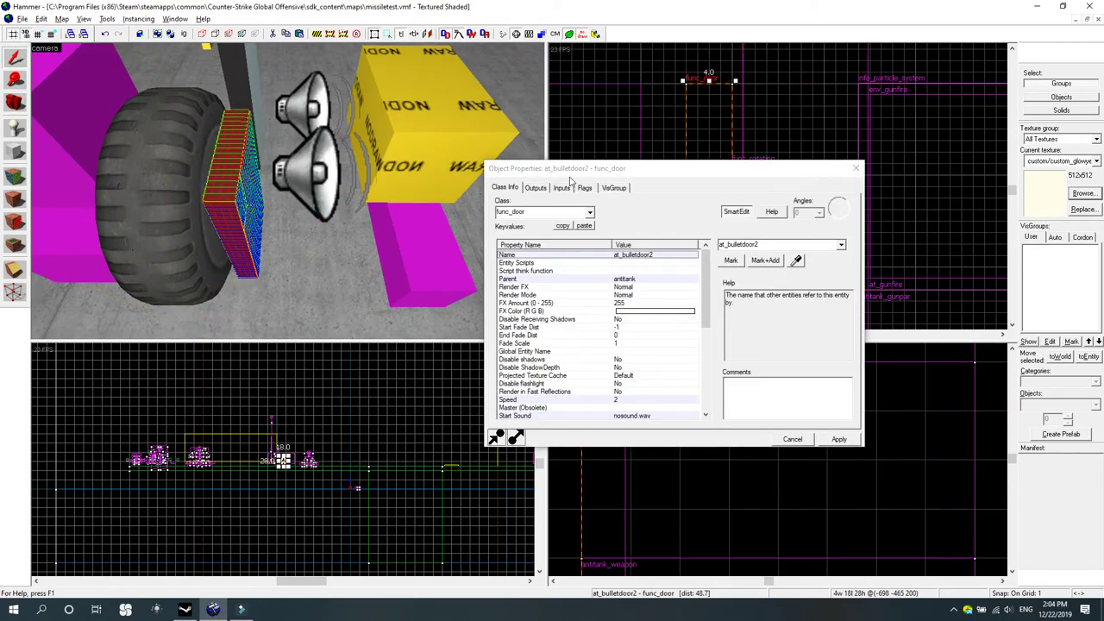
click(536, 188)
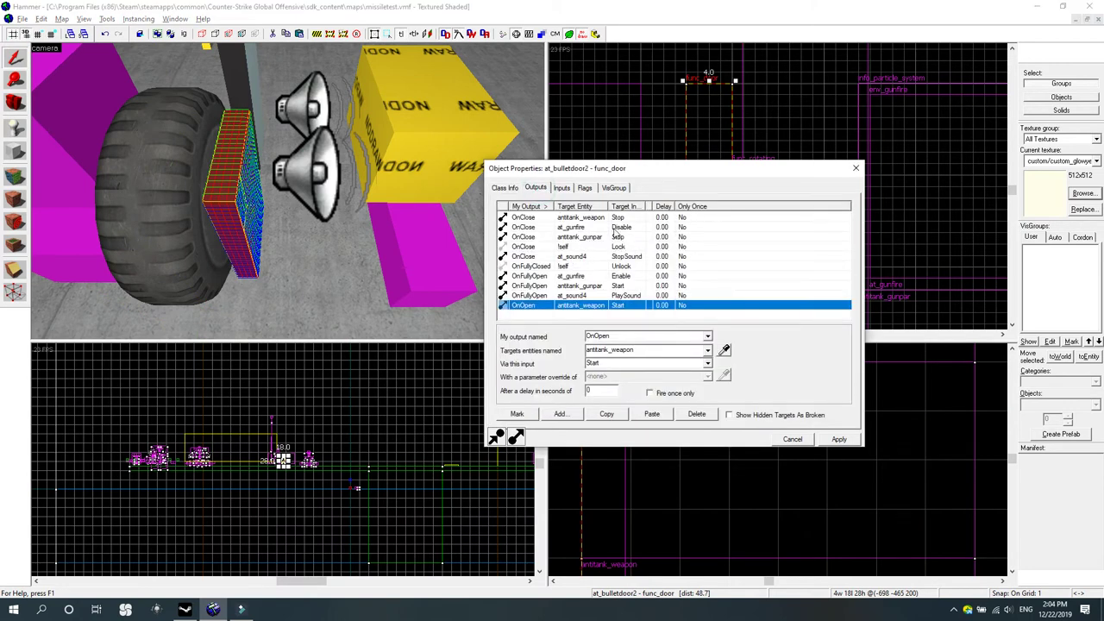
Review the door's OnOpen Start and OnClose Stop outputs for antitank_weapon and its OnFullyOpen PlaySound output for at_sound4.
click(595, 305)
click(582, 218)
click(589, 306)
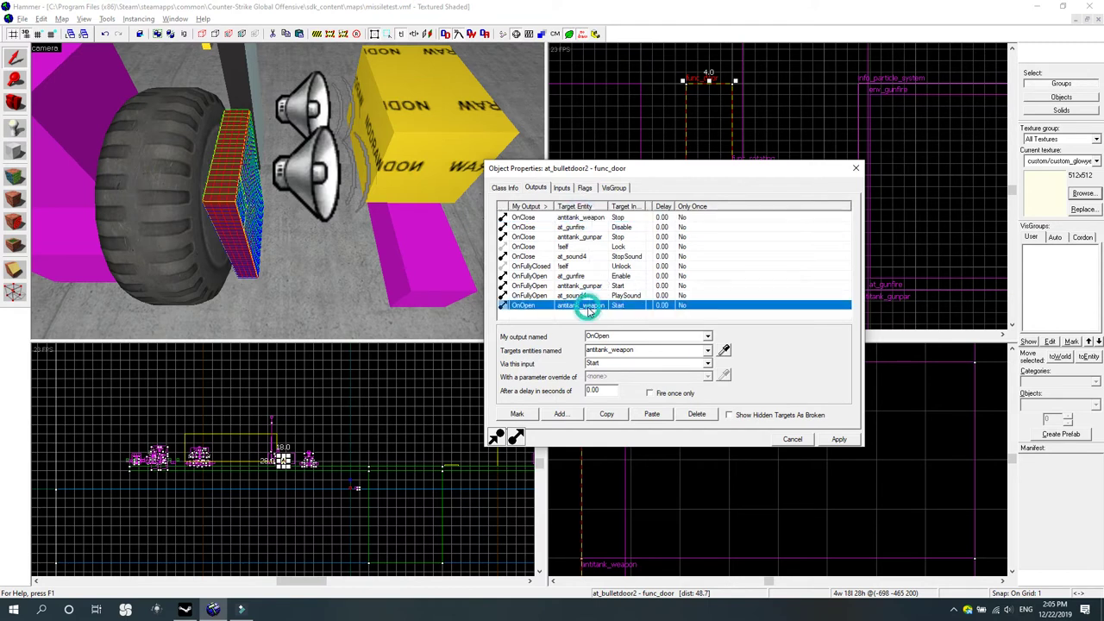
click(583, 296)
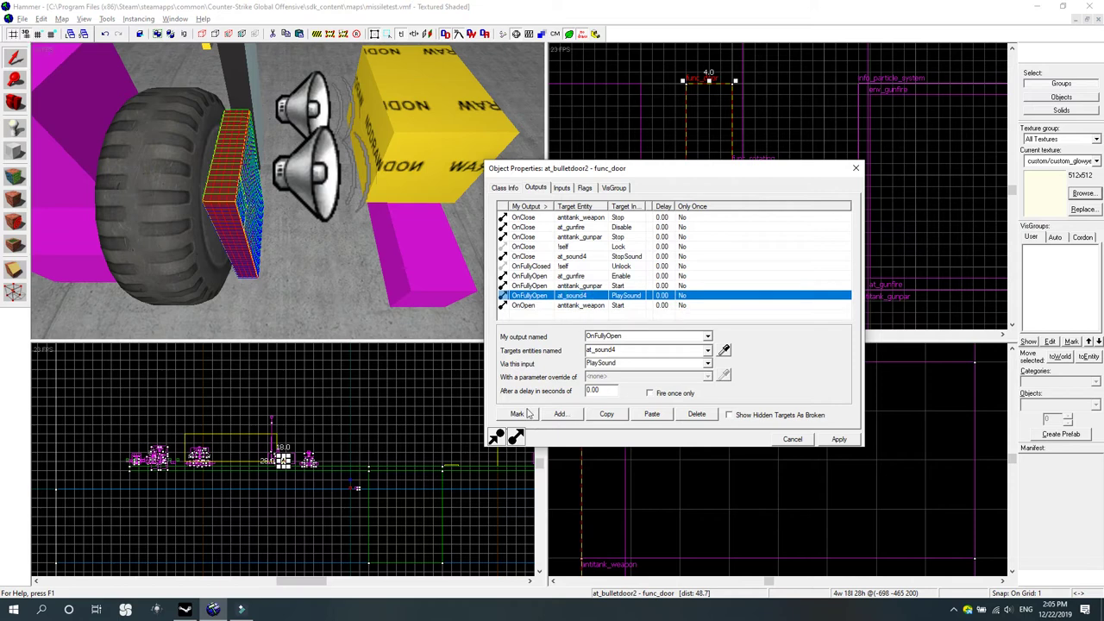
Check the Sound Name and SourceEntityName of the at_sound4 ambient_generic beside the door and play its sound.
click(401, 242)
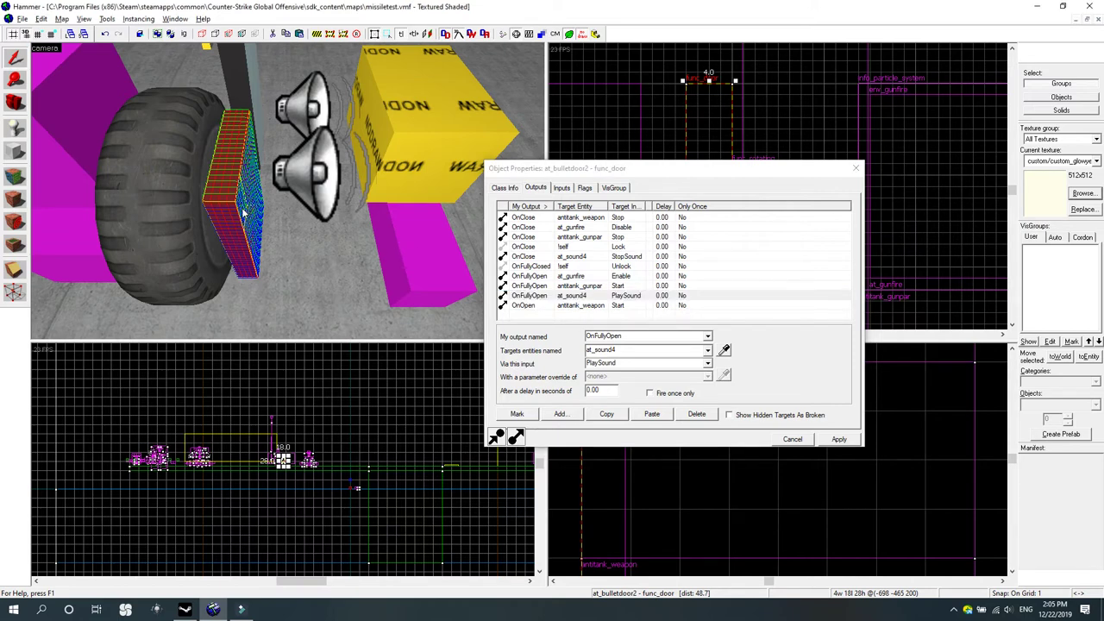
click(310, 183)
click(505, 188)
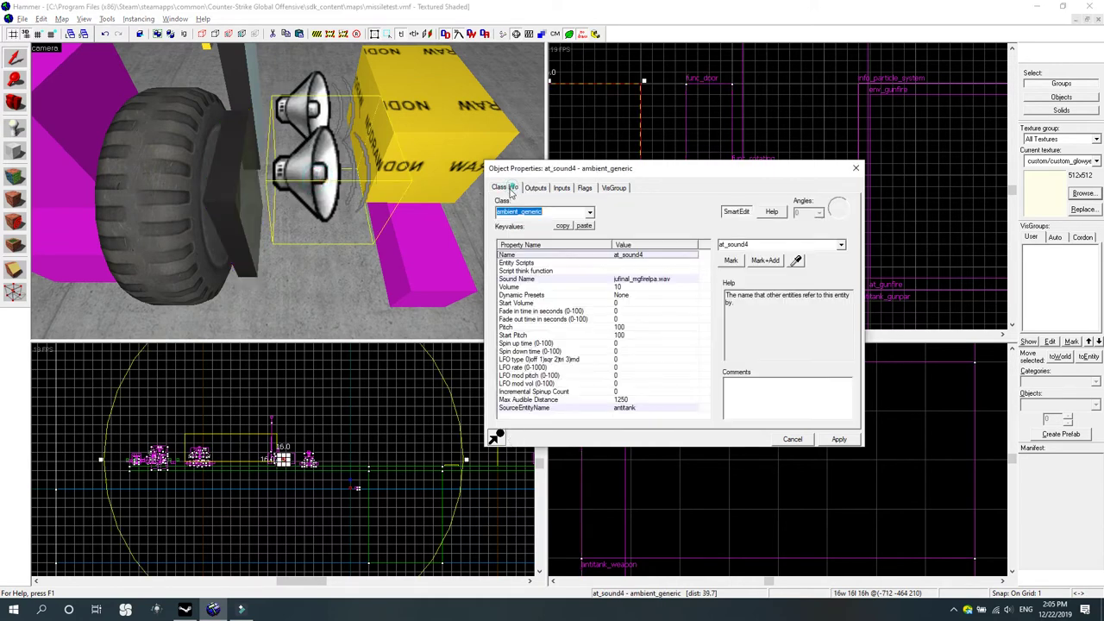
click(640, 281)
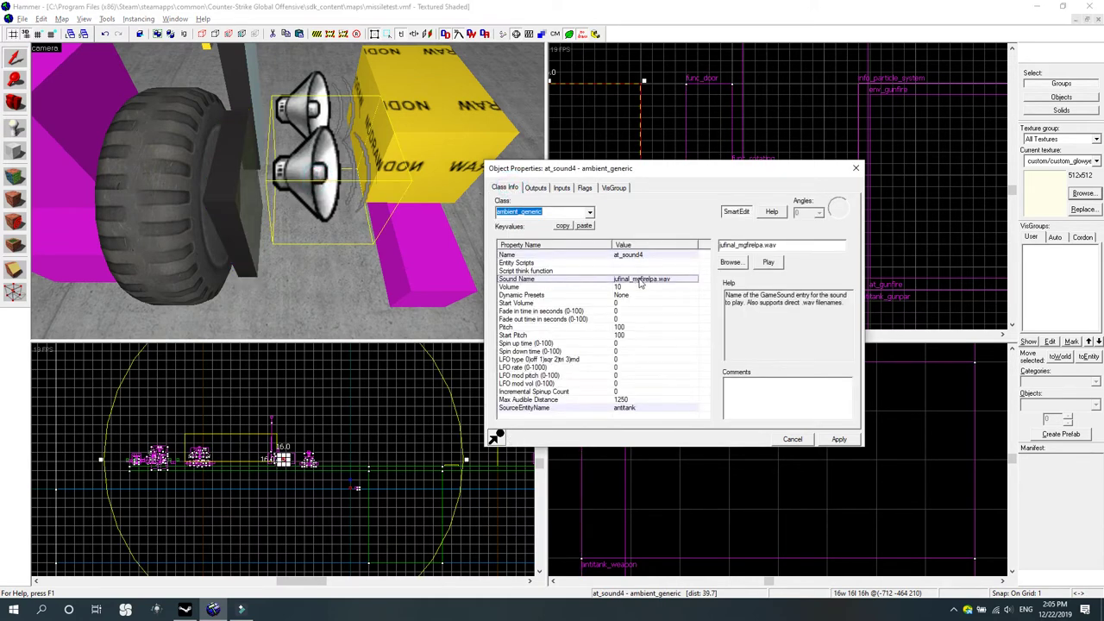
click(768, 263)
click(654, 408)
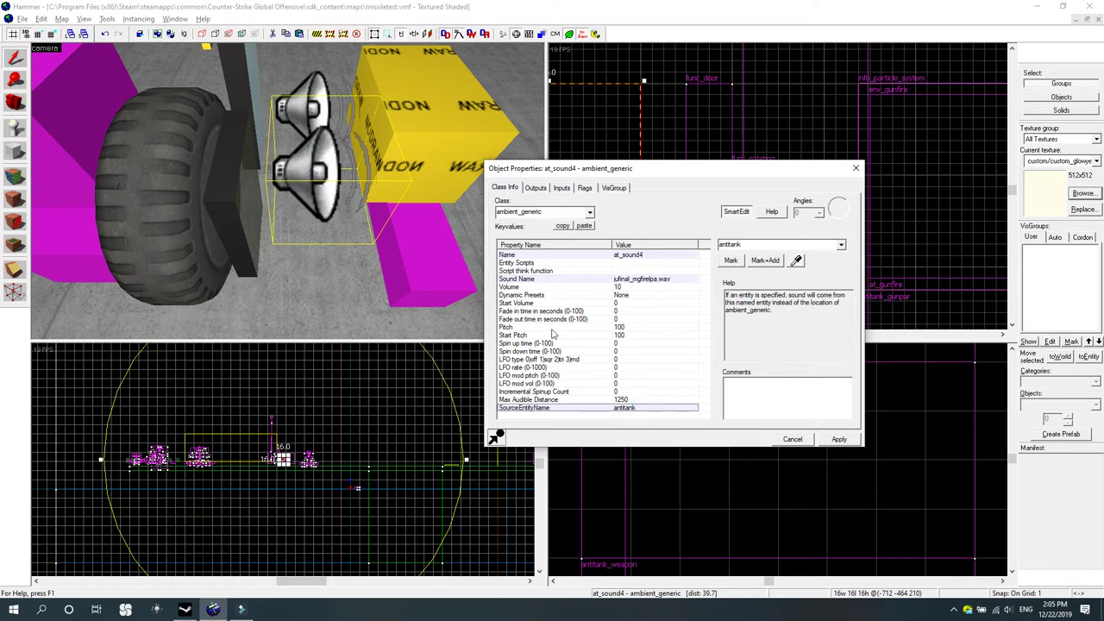
Check the Start Silent and Is NOT Looped flags of at_sound4.
click(585, 188)
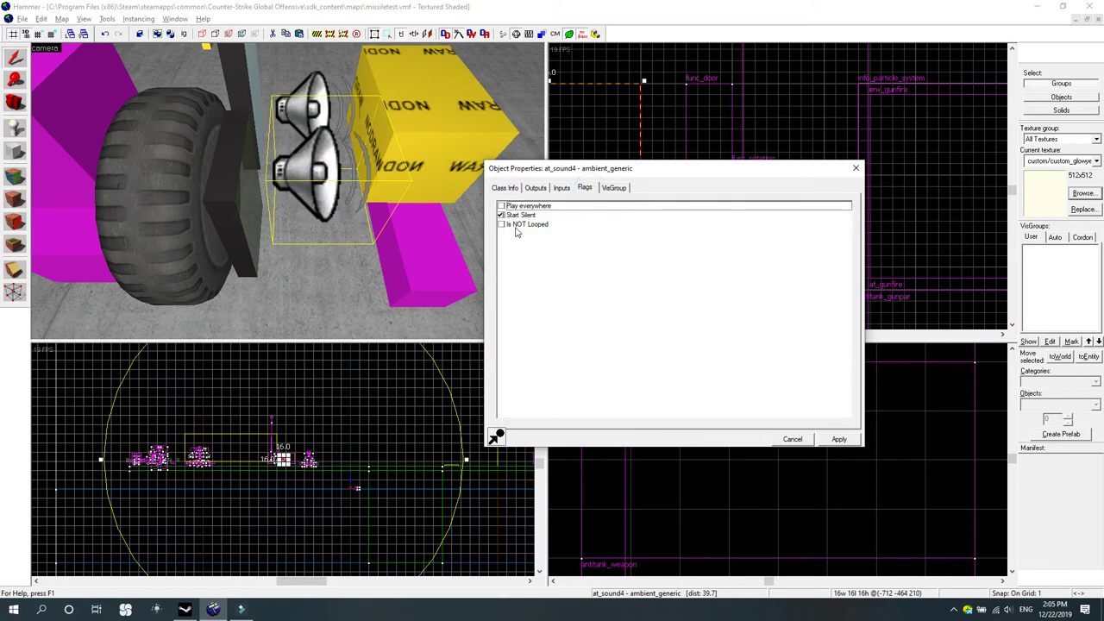
click(501, 226)
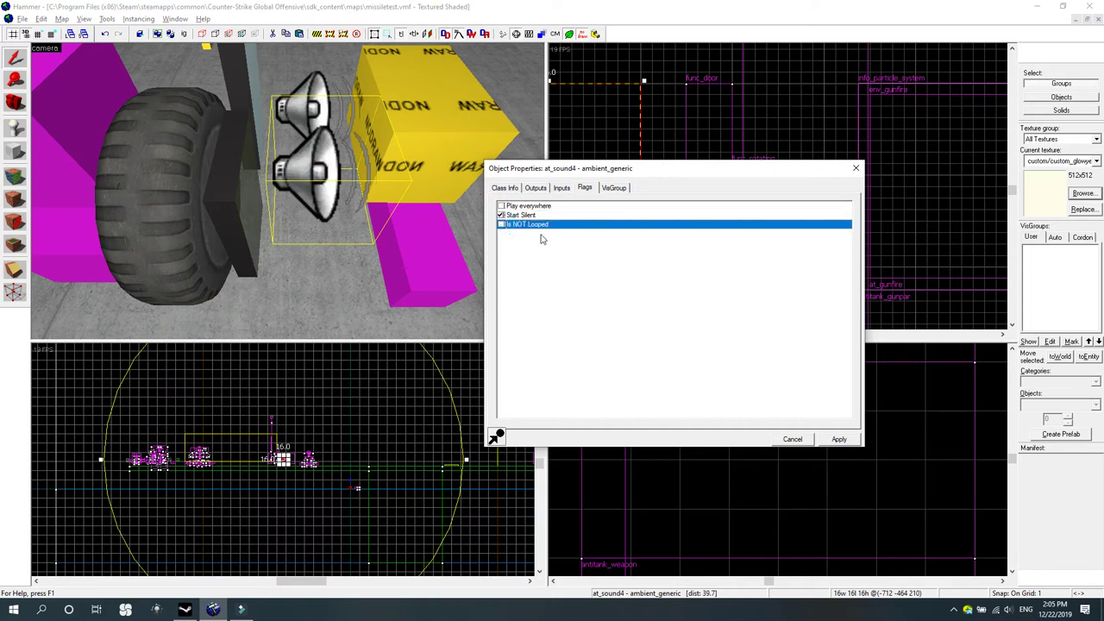
click(502, 225)
click(501, 225)
click(366, 210)
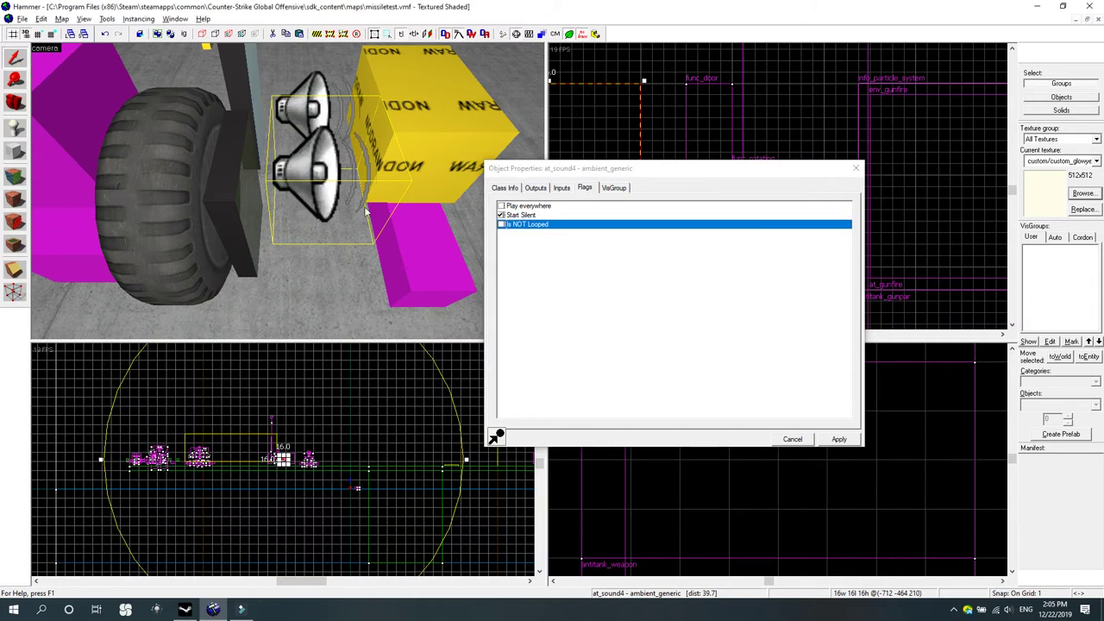
Review the StopSound and PlaySound inputs that at_sound4 receives from at_bulletdoor2.
click(507, 188)
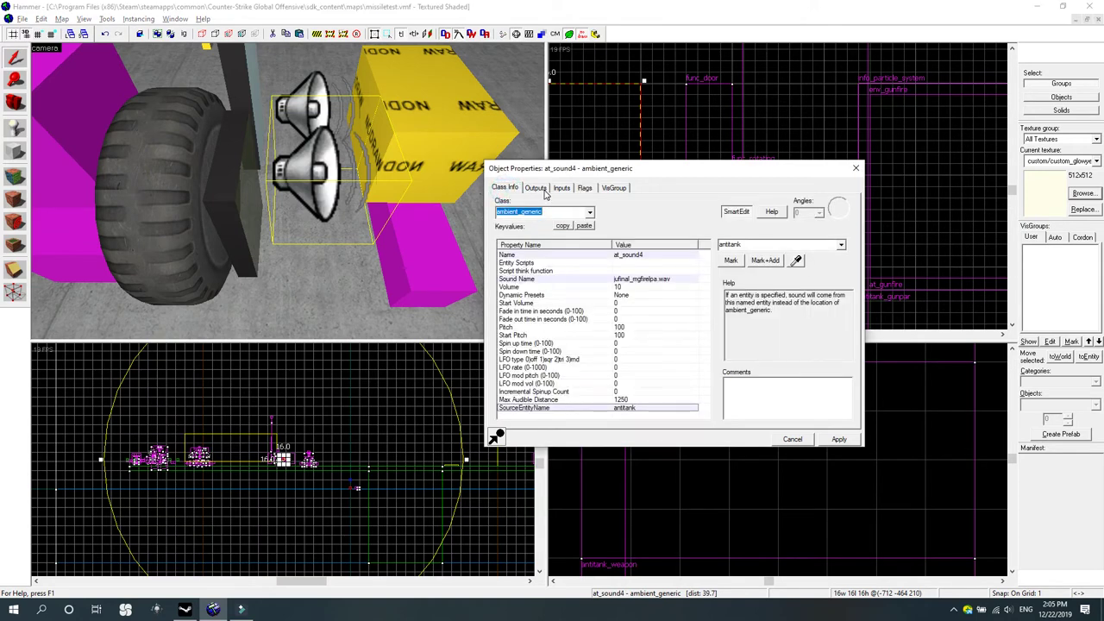
click(538, 188)
click(561, 188)
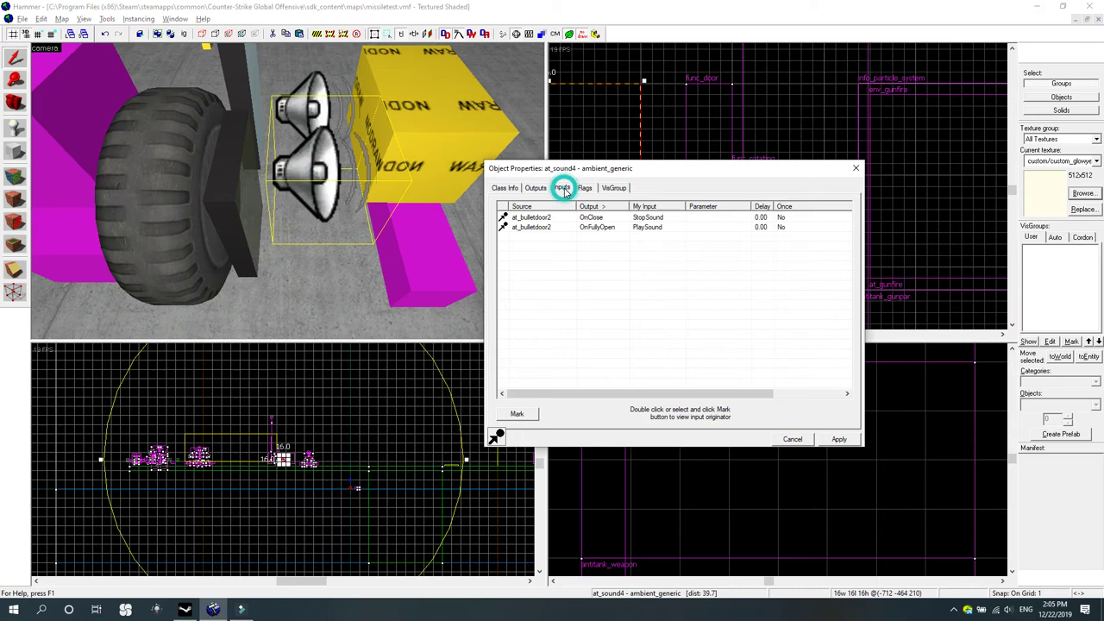
click(607, 227)
click(601, 218)
click(607, 227)
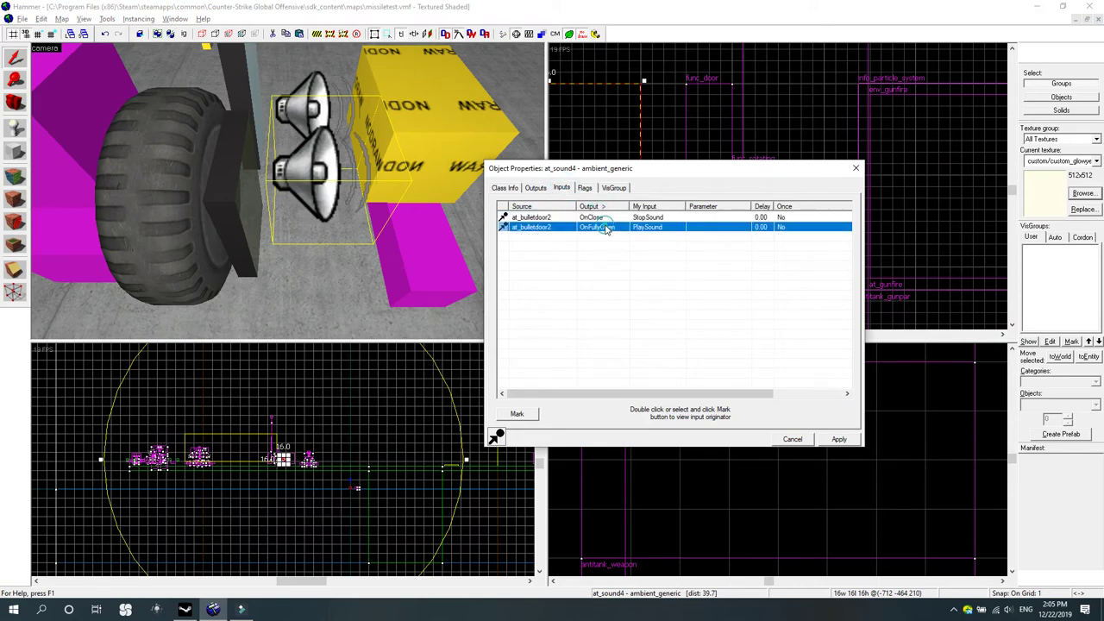
Compare the OnFullyOpen PlaySound and OnClose StopSound outputs that at_bulletdoor2 sends to at_sound4.
click(247, 164)
click(535, 188)
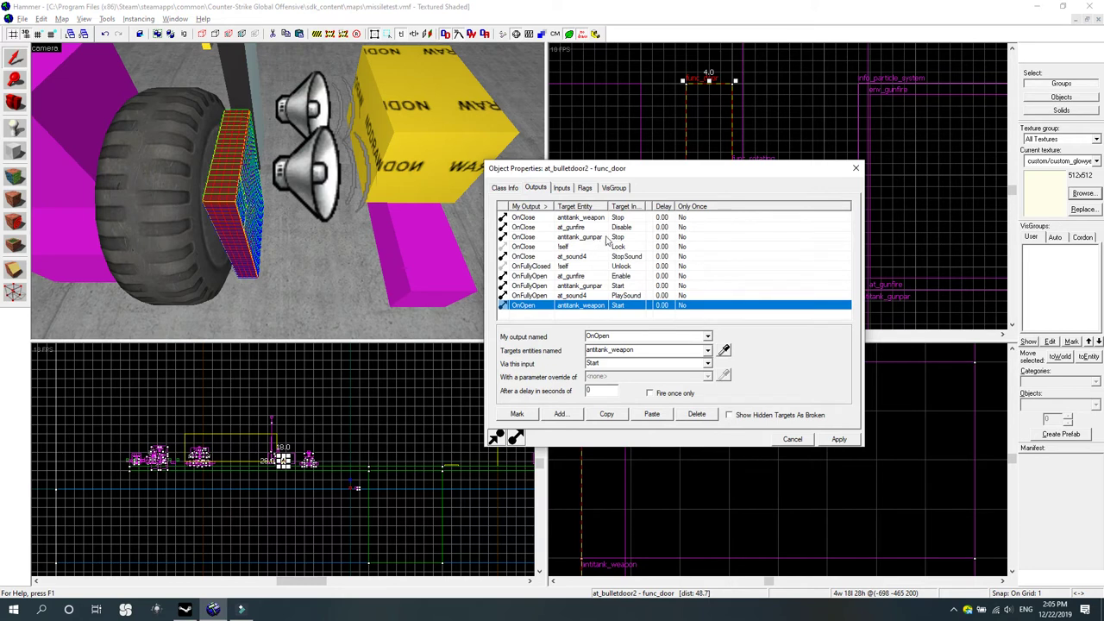
click(638, 296)
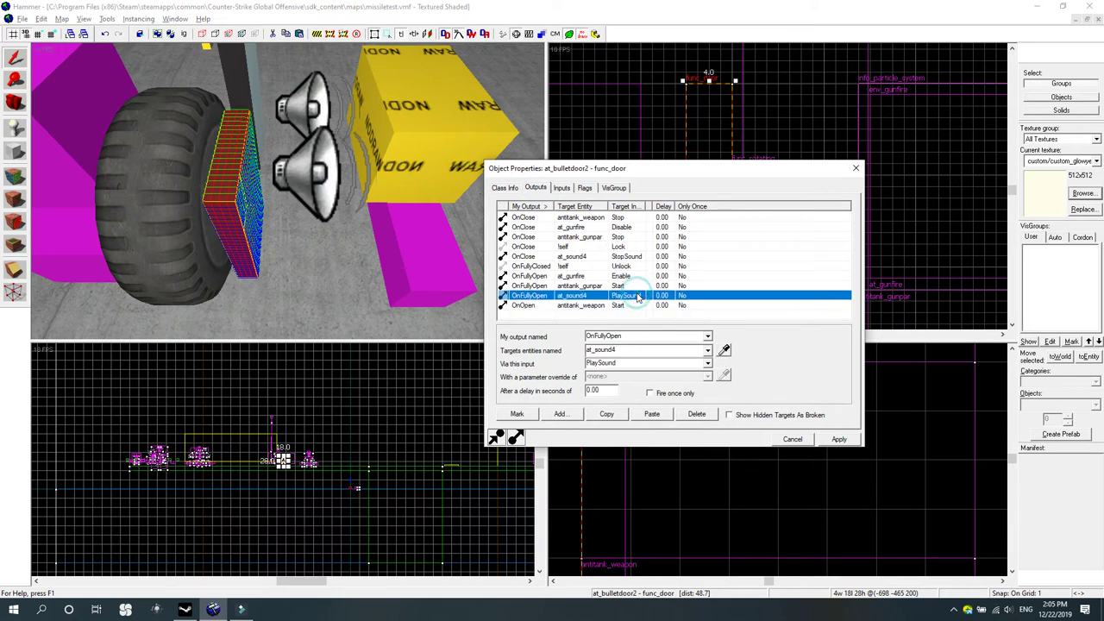
click(601, 258)
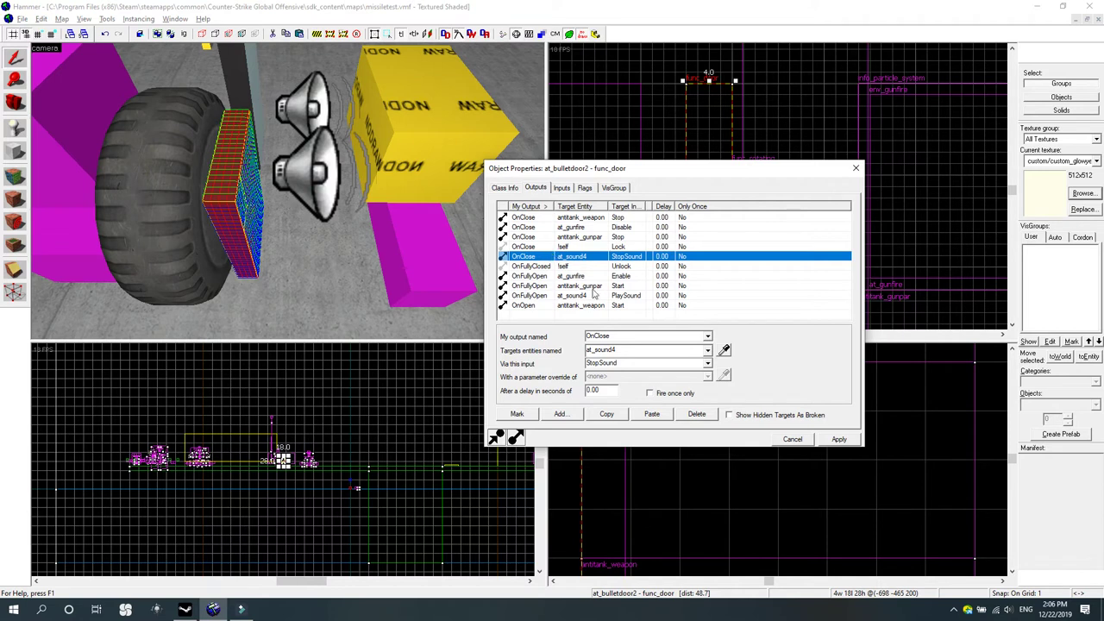
Review the OnFullyOpen and OnClose outputs of at_bulletdoor2 that target at_gunfire and antitank_gunpar.
click(585, 286)
click(583, 276)
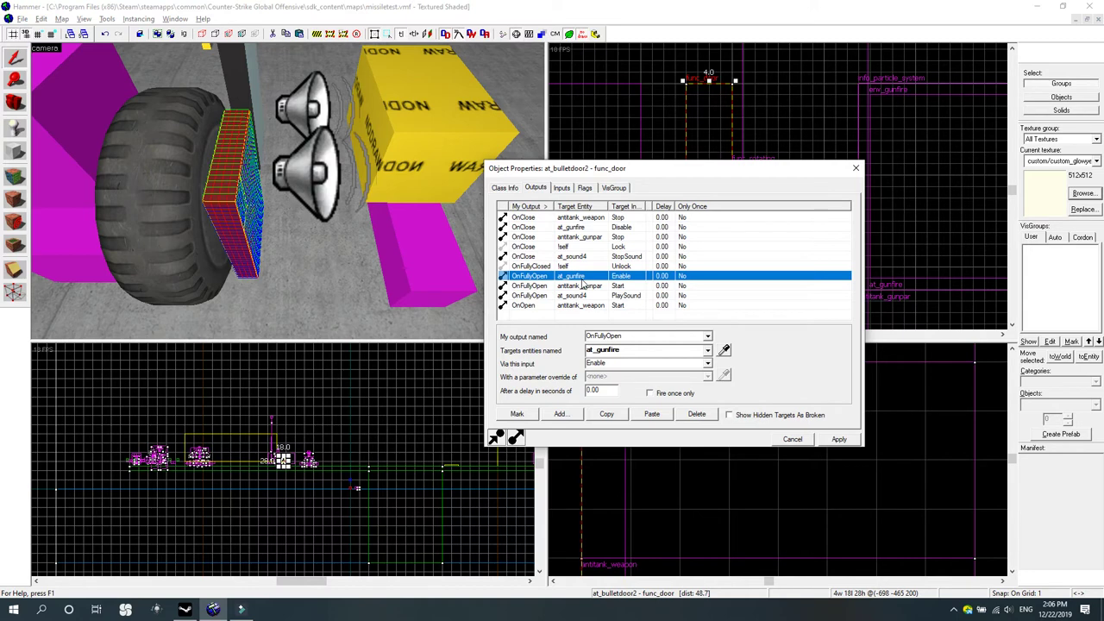
click(586, 227)
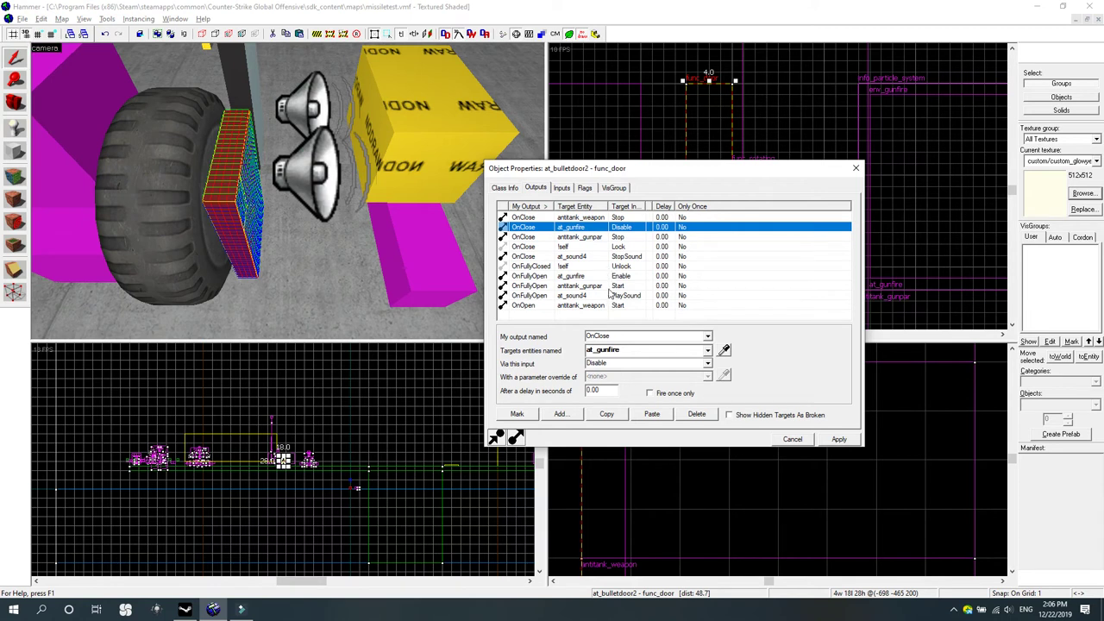
click(617, 286)
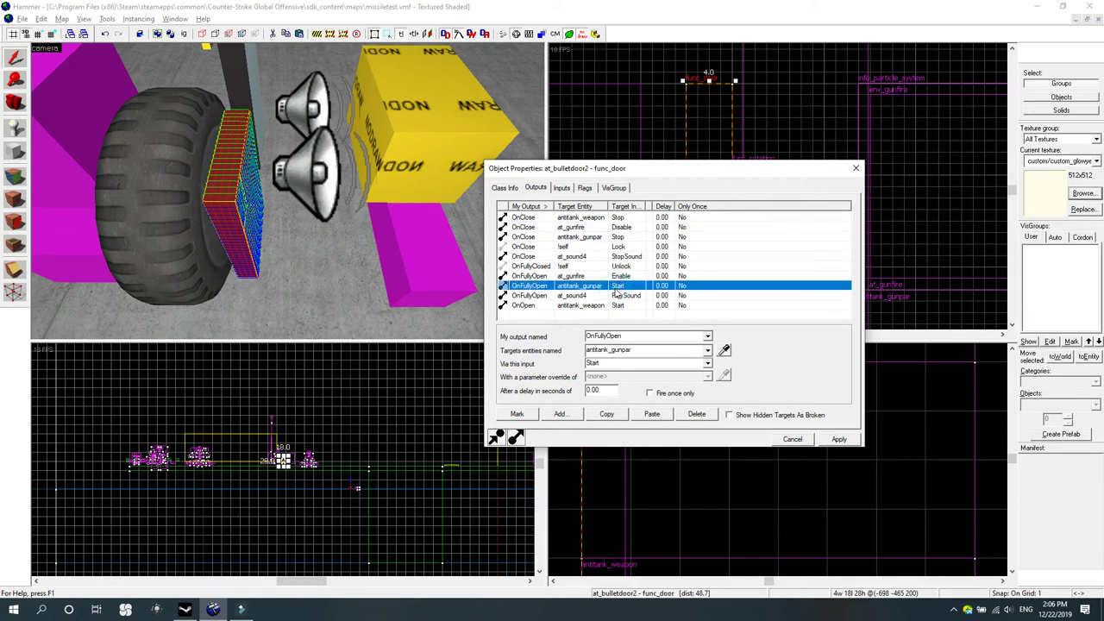
click(593, 238)
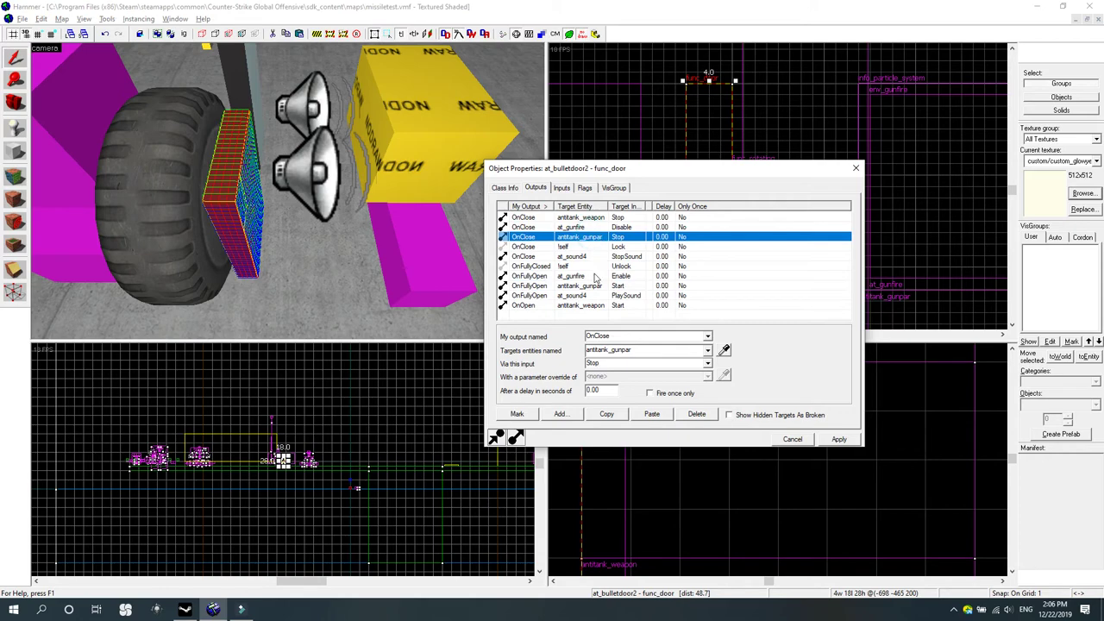
Close the at_bulletdoor2 properties and open those of the upper at_gunfire env_gunfire beside the wheel.
click(855, 167)
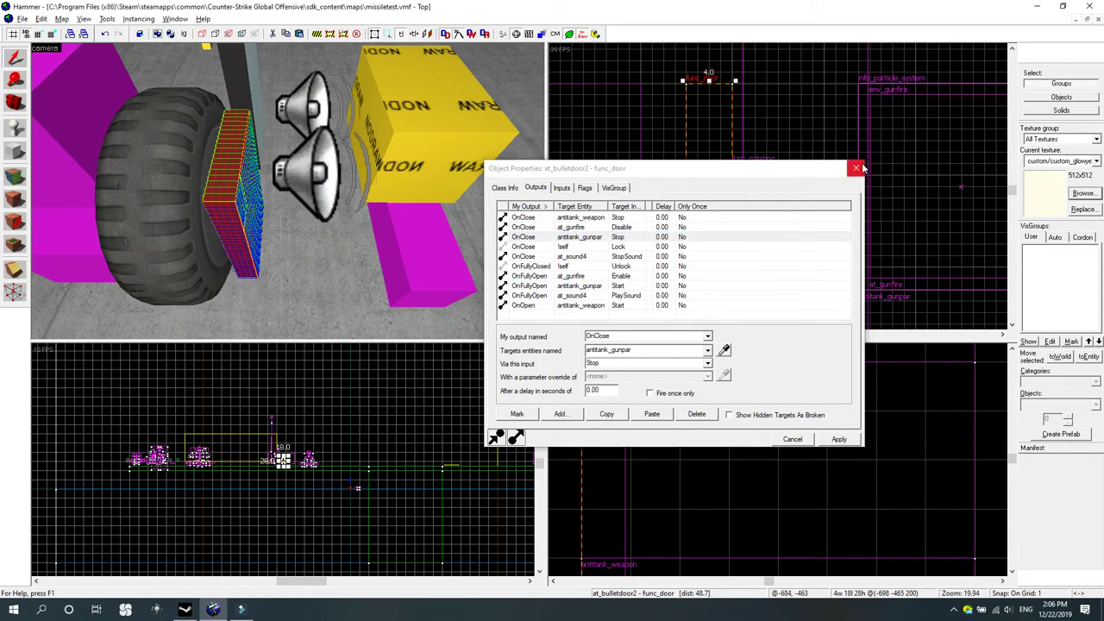
click(15, 103)
drag(223, 163, 287, 190)
click(15, 58)
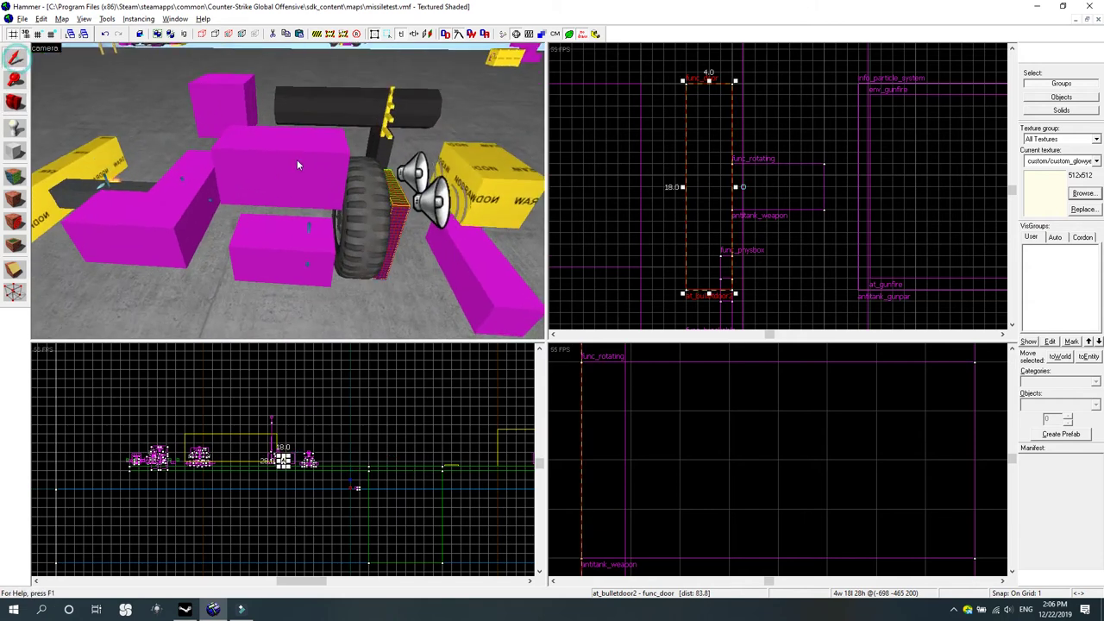
click(297, 164)
double_click(296, 161)
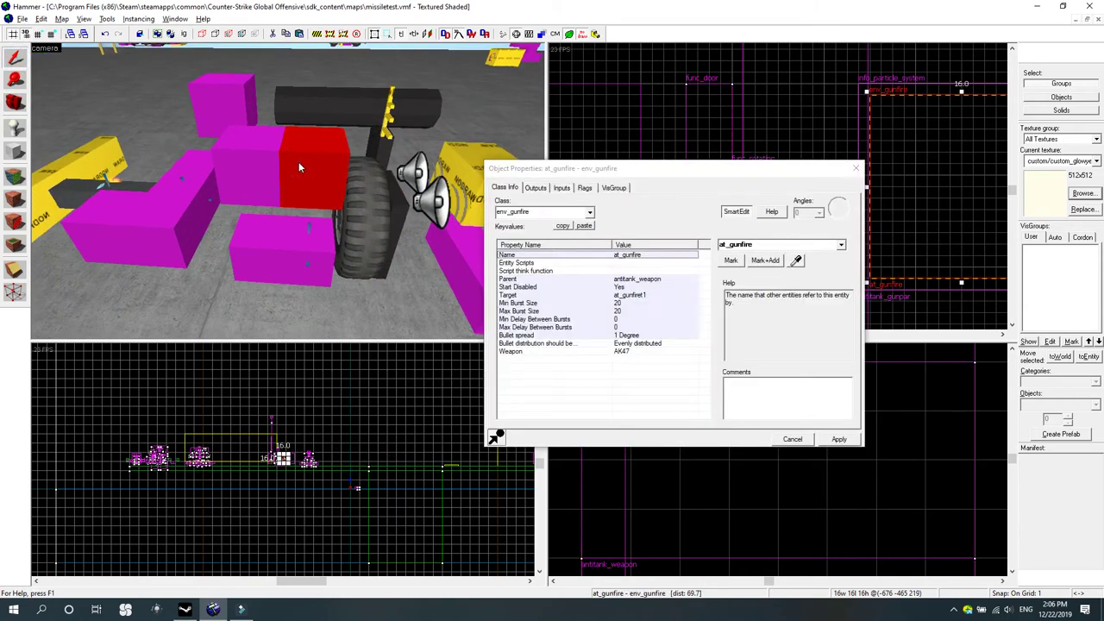
Compare the upper and lower env_gunfire entities and select both to check their shared name.
click(295, 238)
click(305, 190)
click(296, 252)
click(313, 186)
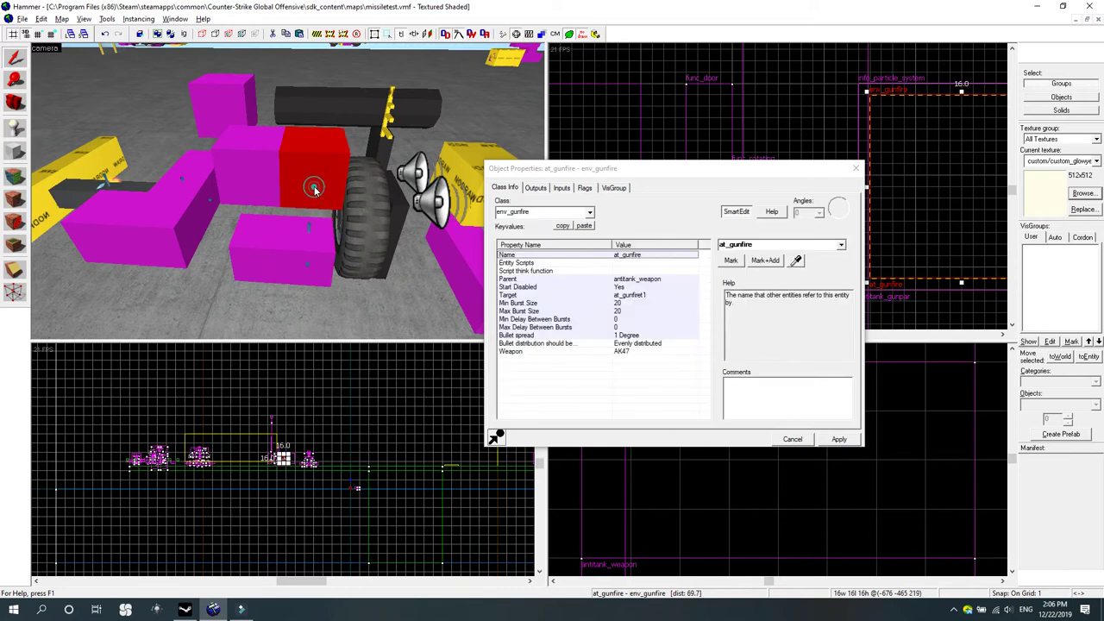
ctrl+click(296, 243)
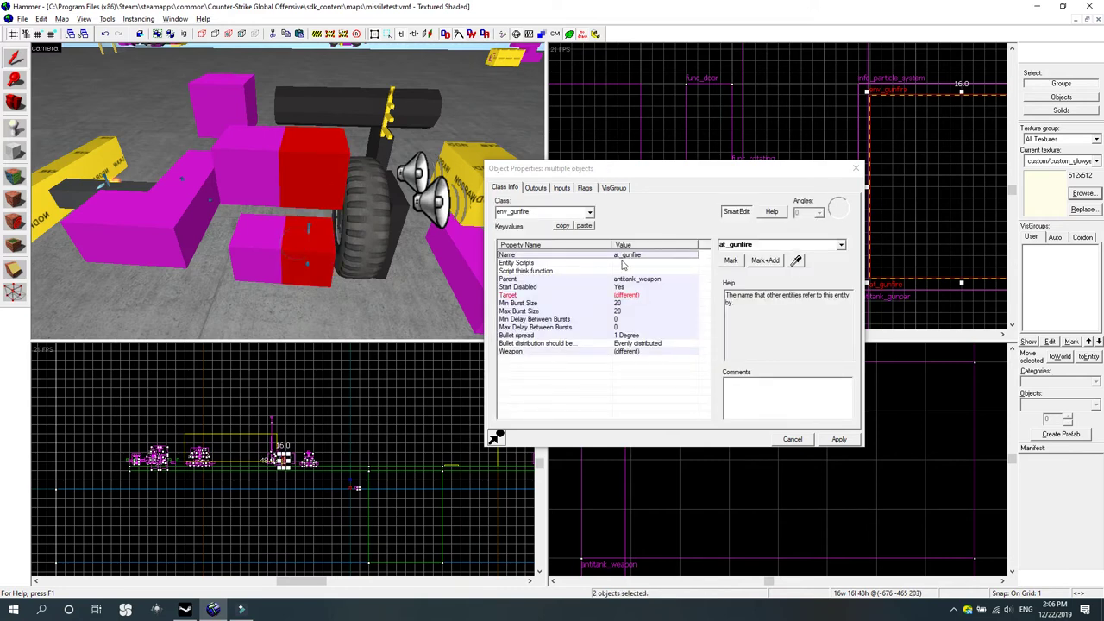
click(740, 250)
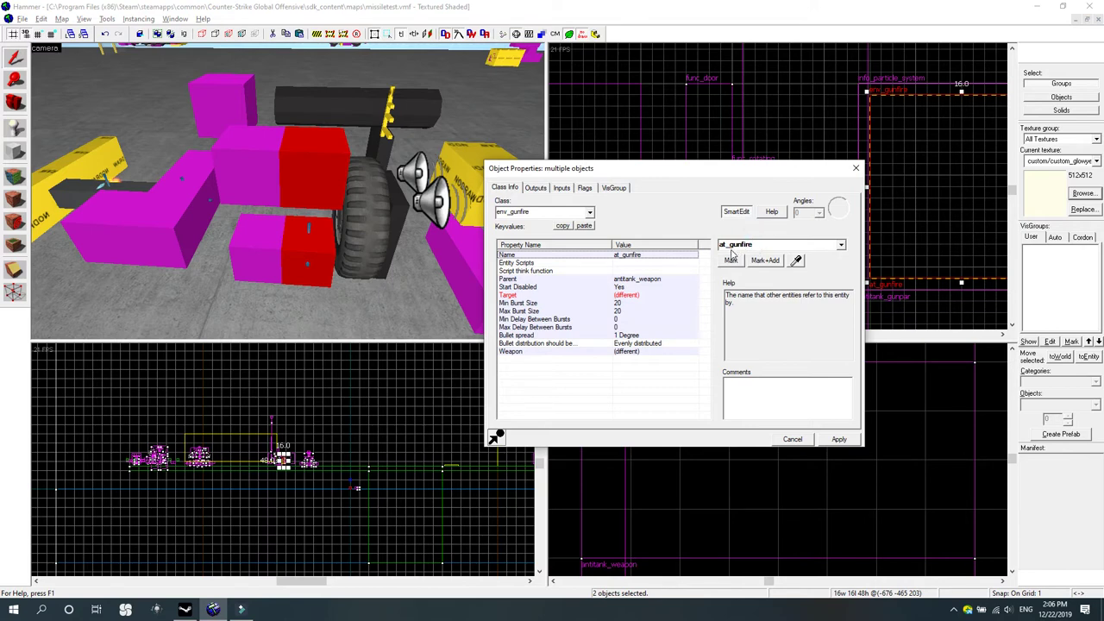
Look at the properties of the upper and lower at_gunfire entities individually, ending on the upper one.
click(332, 197)
click(265, 188)
click(314, 190)
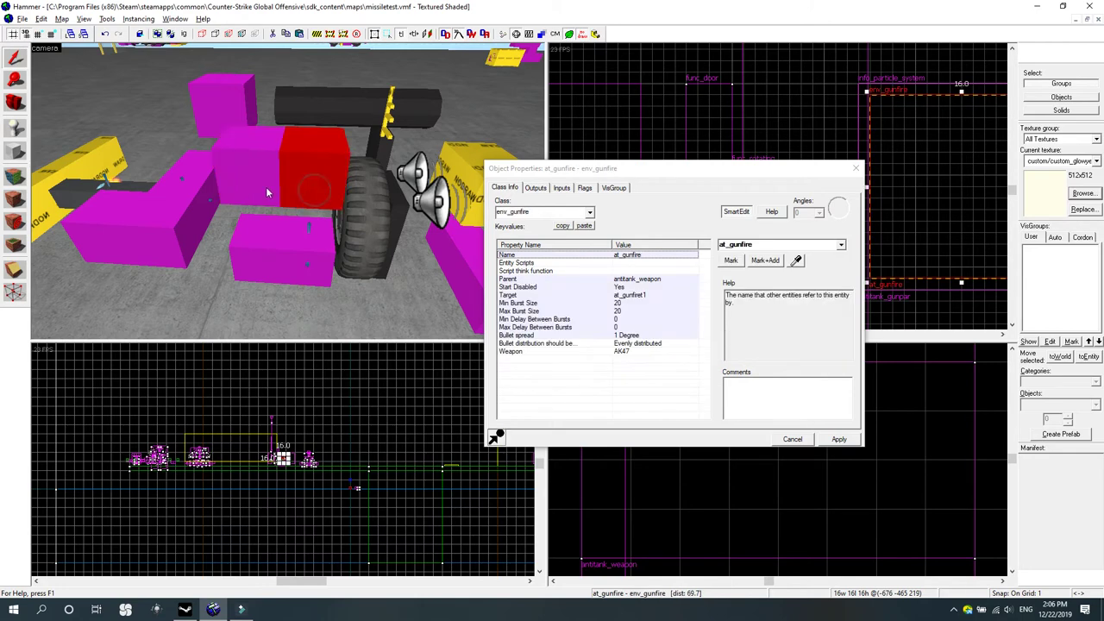
click(264, 188)
click(307, 188)
click(319, 257)
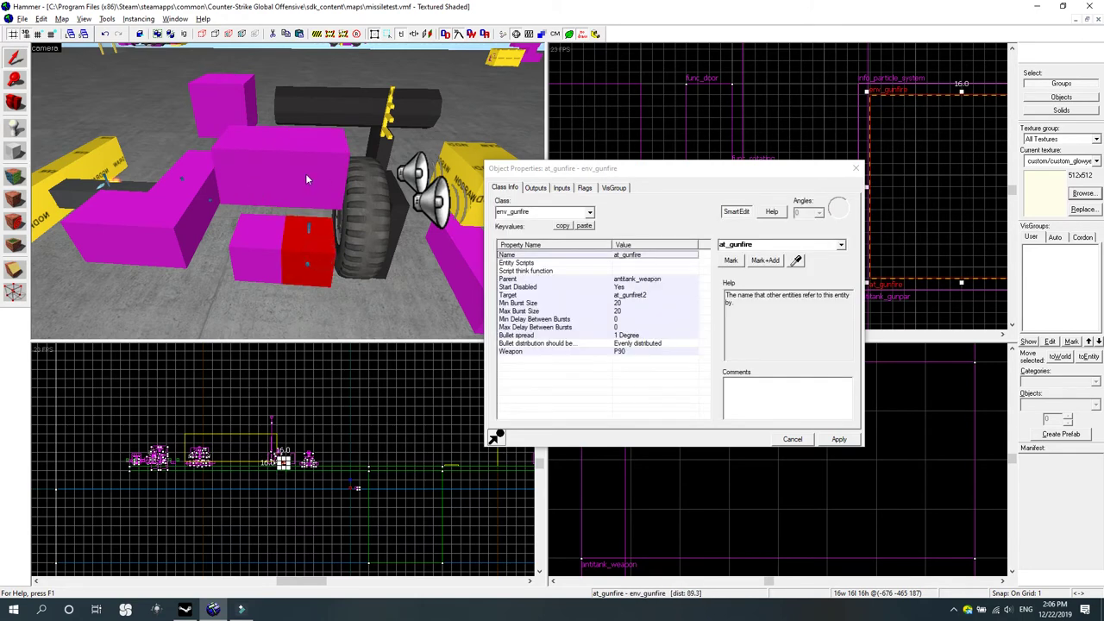
click(306, 181)
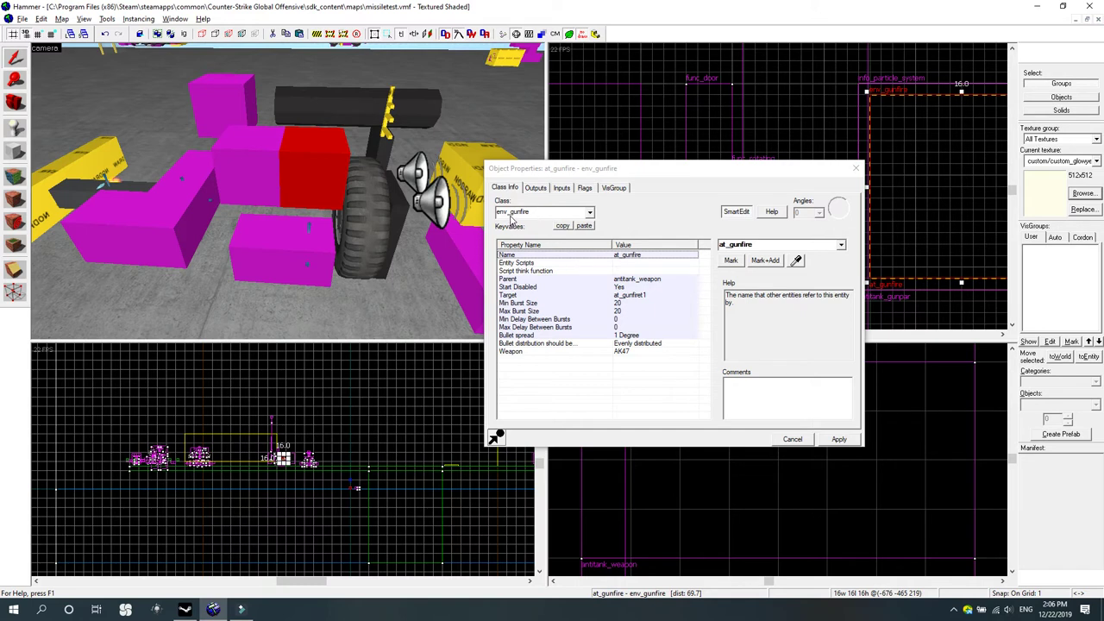
Check the Start Disabled and Target properties of the upper at_gunfire.
click(640, 287)
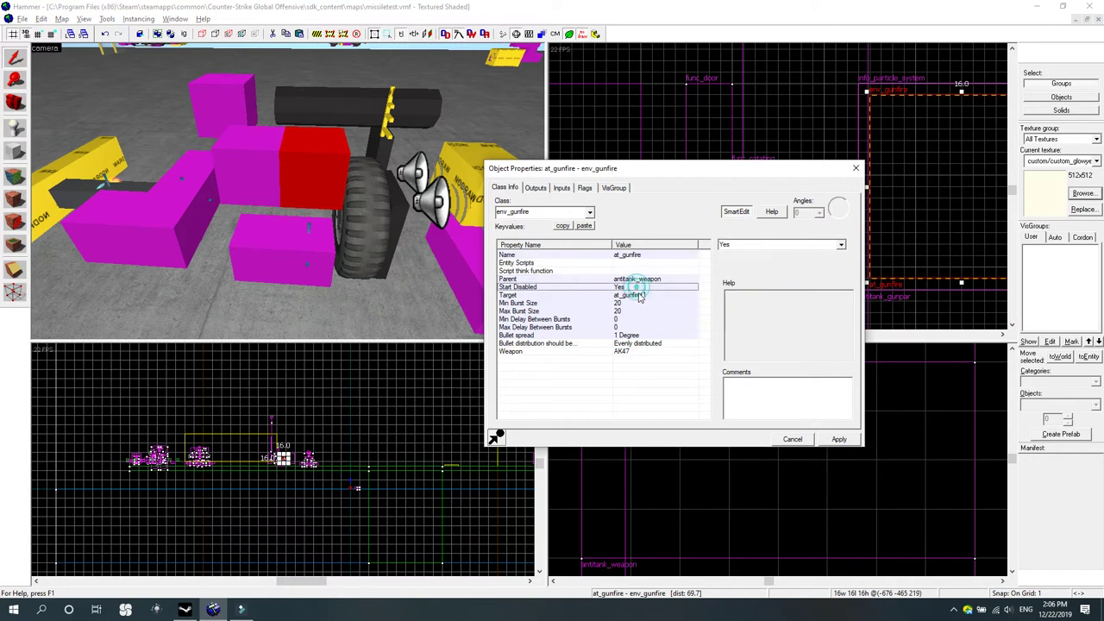
click(640, 295)
click(632, 287)
click(640, 295)
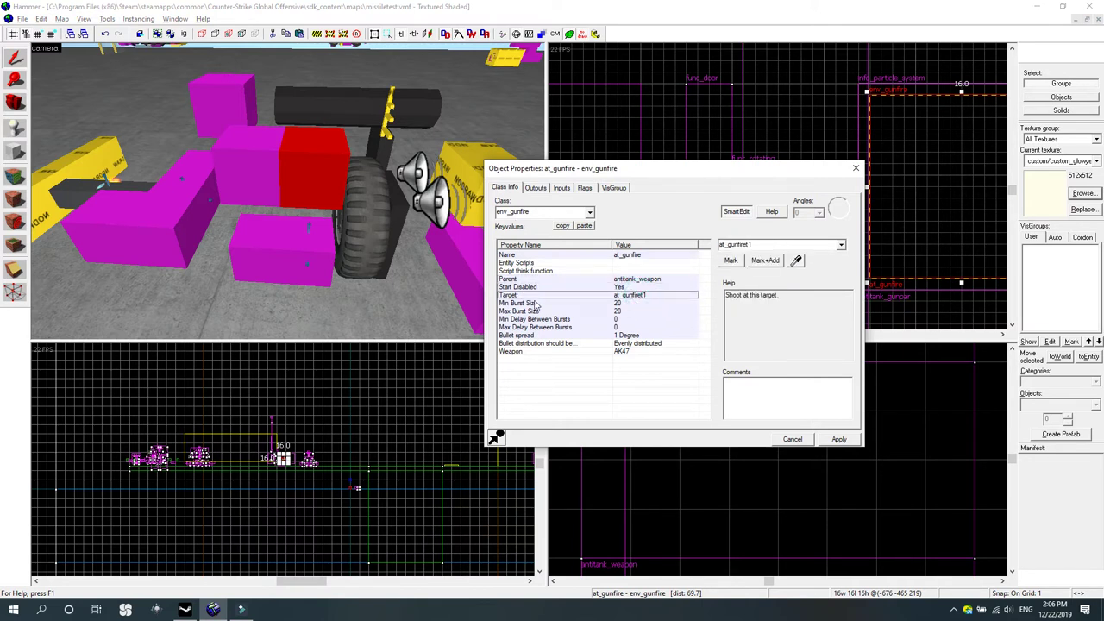
Inspect the name and parent of the point_tesla that the upper at_gunfire targets, and close its properties.
click(796, 261)
click(249, 163)
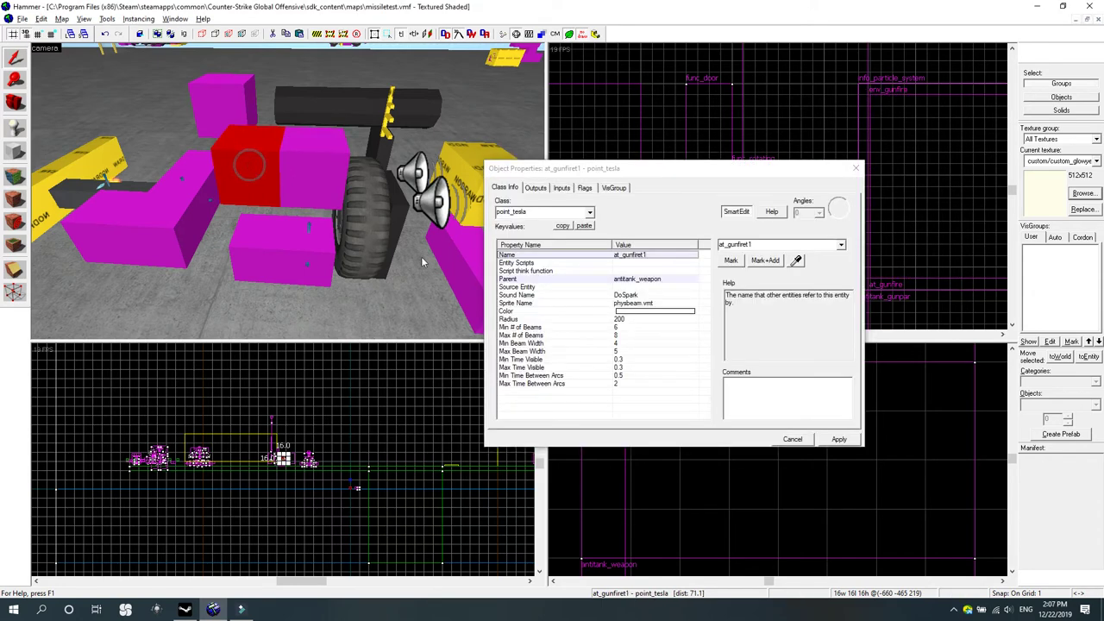
click(665, 281)
click(855, 170)
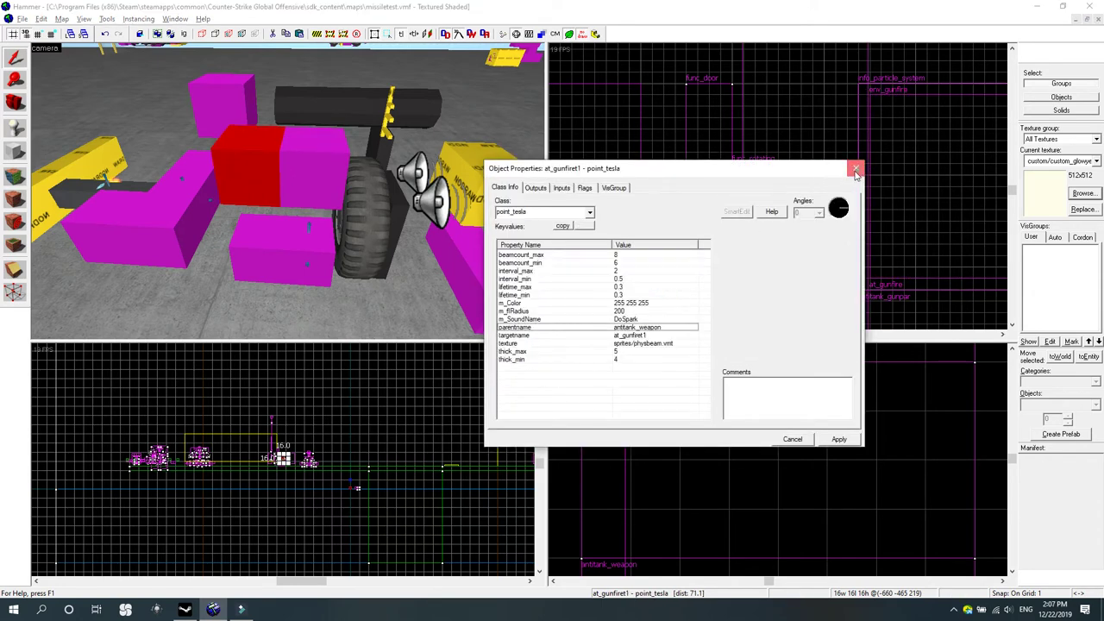
Identify both gunfire and point_tesla pairs in the camera view and reopen the upper at_gunfire's properties.
click(268, 237)
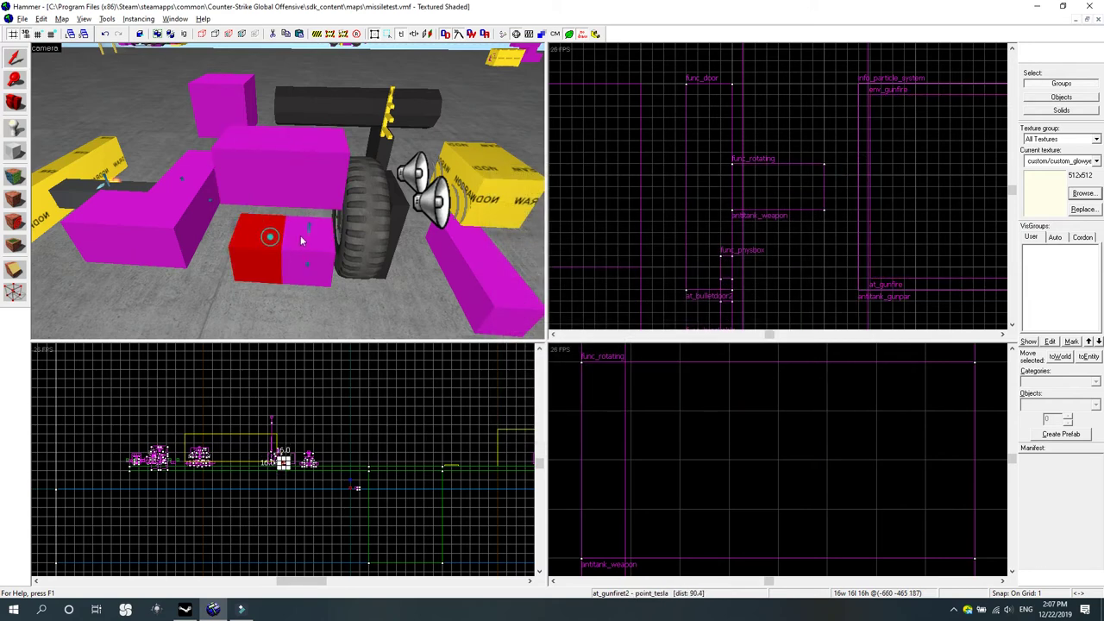
click(308, 228)
click(307, 189)
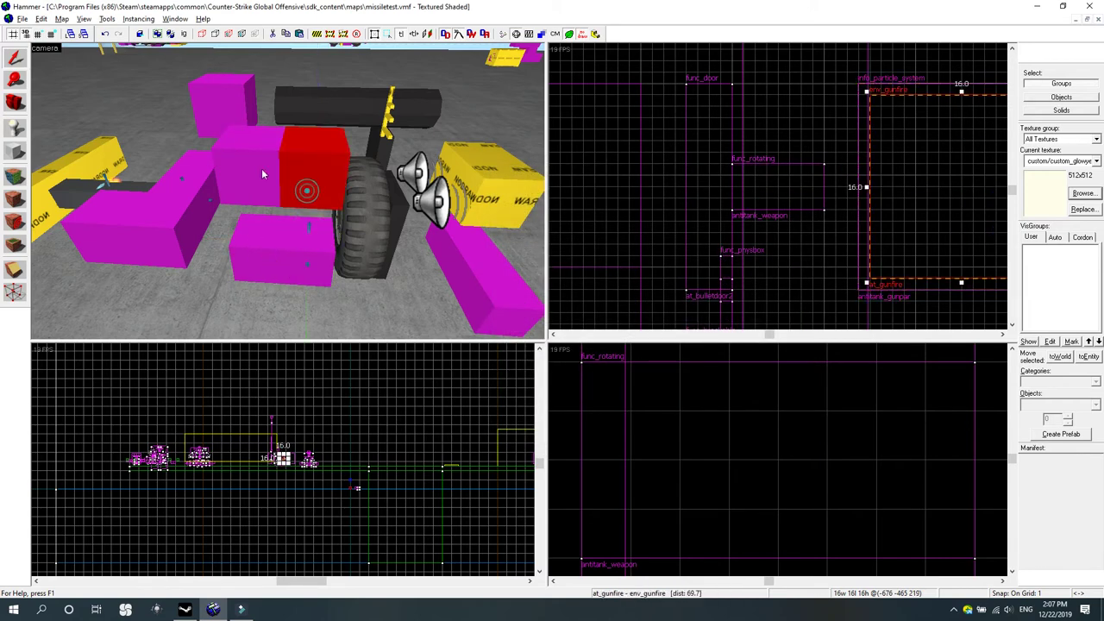
click(241, 169)
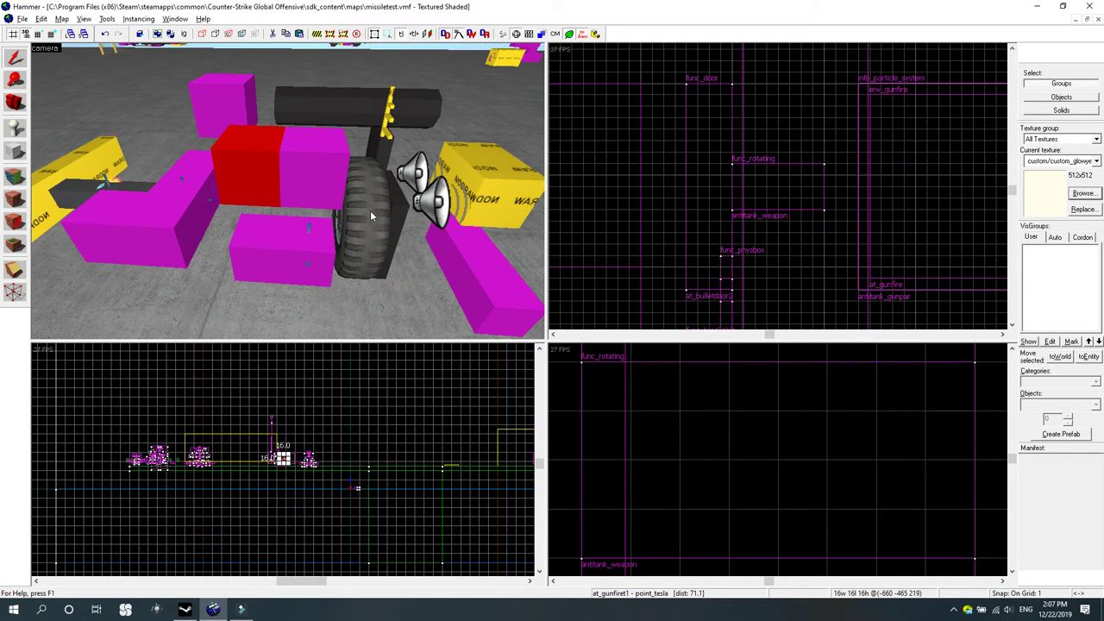
double_click(295, 176)
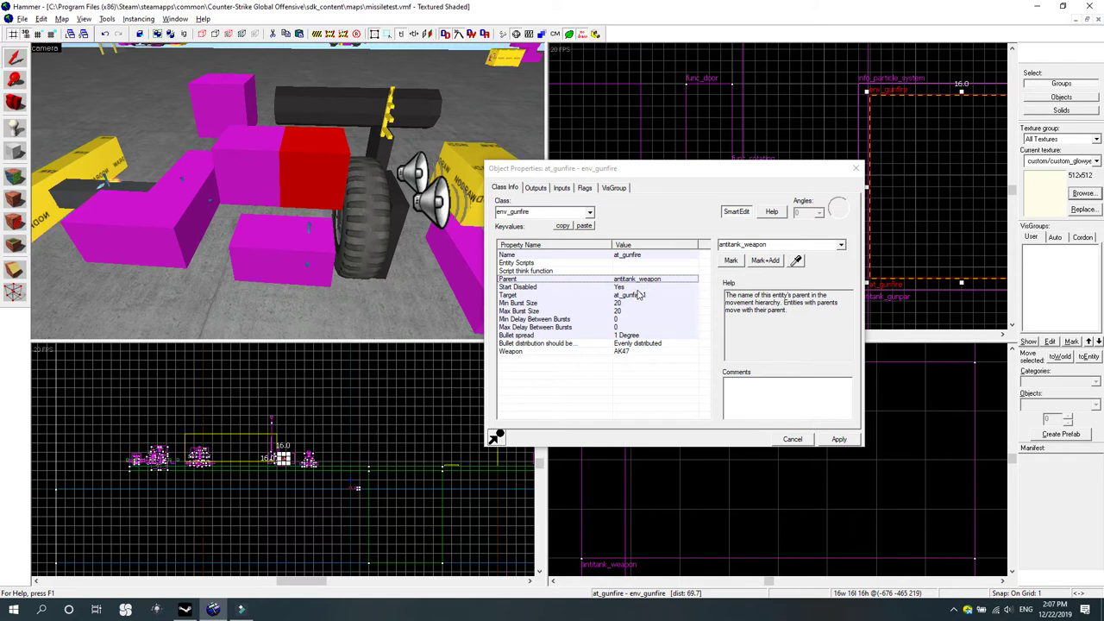
Set both the Min Burst Size and Max Burst Size of the upper at_gunfire to 10.
click(644, 295)
click(636, 303)
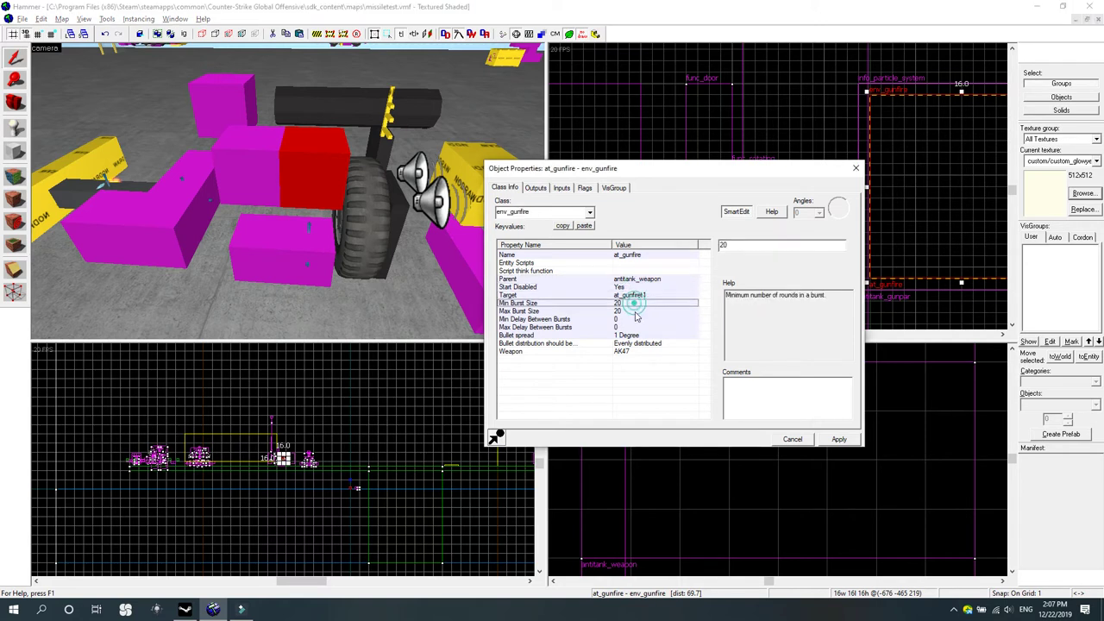
click(631, 310)
click(625, 303)
click(628, 310)
click(632, 303)
click(635, 310)
click(634, 303)
click(638, 310)
click(639, 303)
click(640, 310)
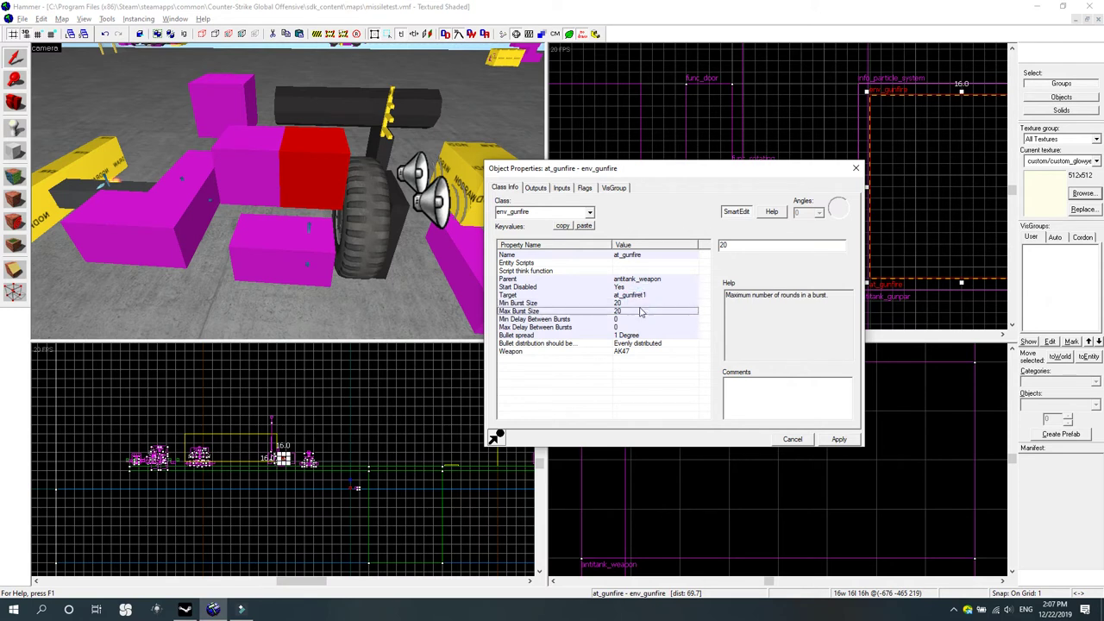
click(637, 303)
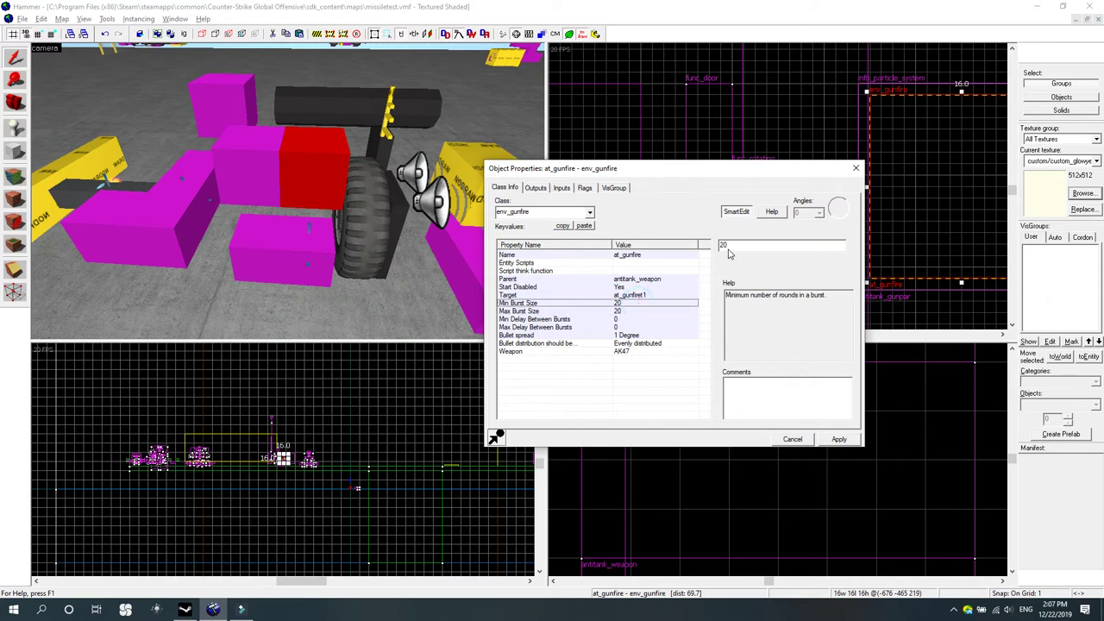
click(626, 311)
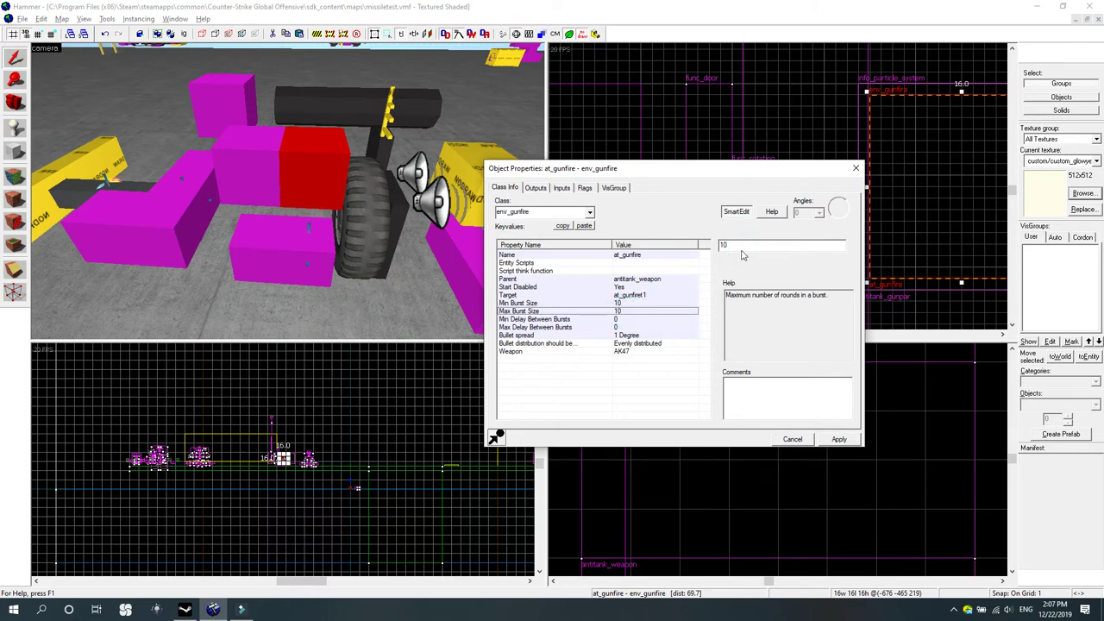
Review the available Bullet spread and bullet distribution options of the upper at_gunfire, keeping 1 Degree and Evenly distributed.
click(645, 336)
click(841, 247)
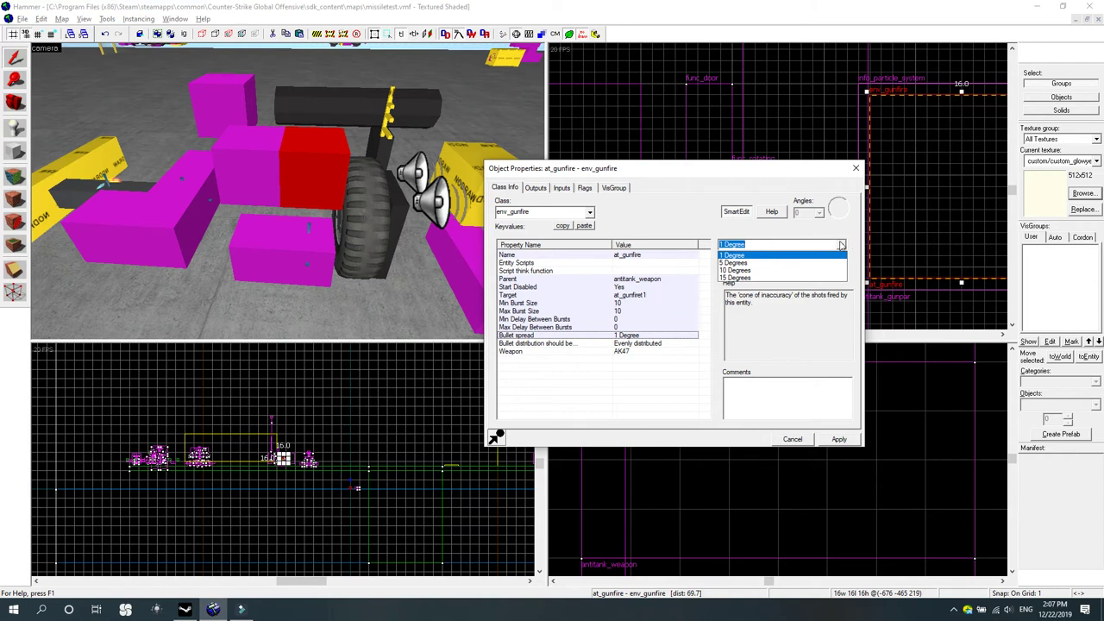
click(841, 246)
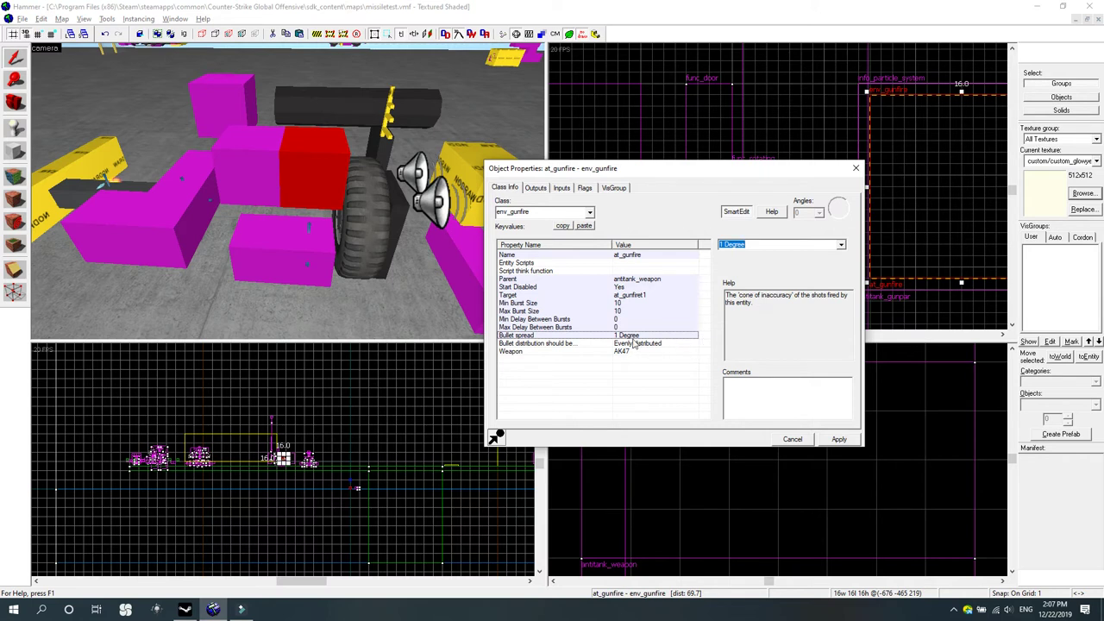
click(634, 344)
click(840, 244)
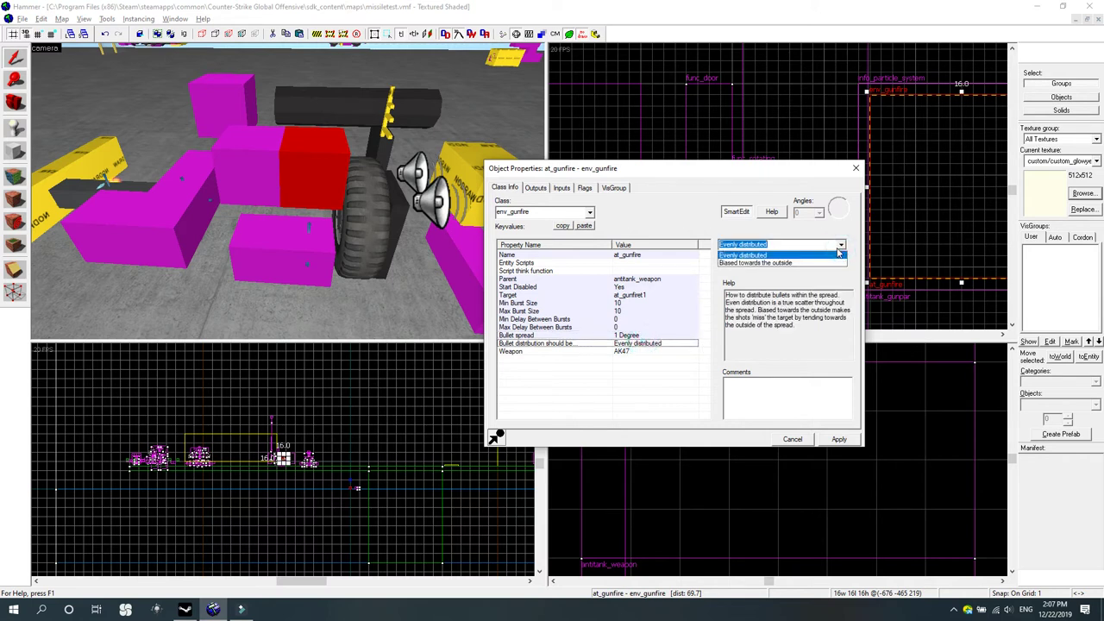
click(837, 254)
Look through the Weapon choices of the upper at_gunfire, keeping AK47.
click(603, 352)
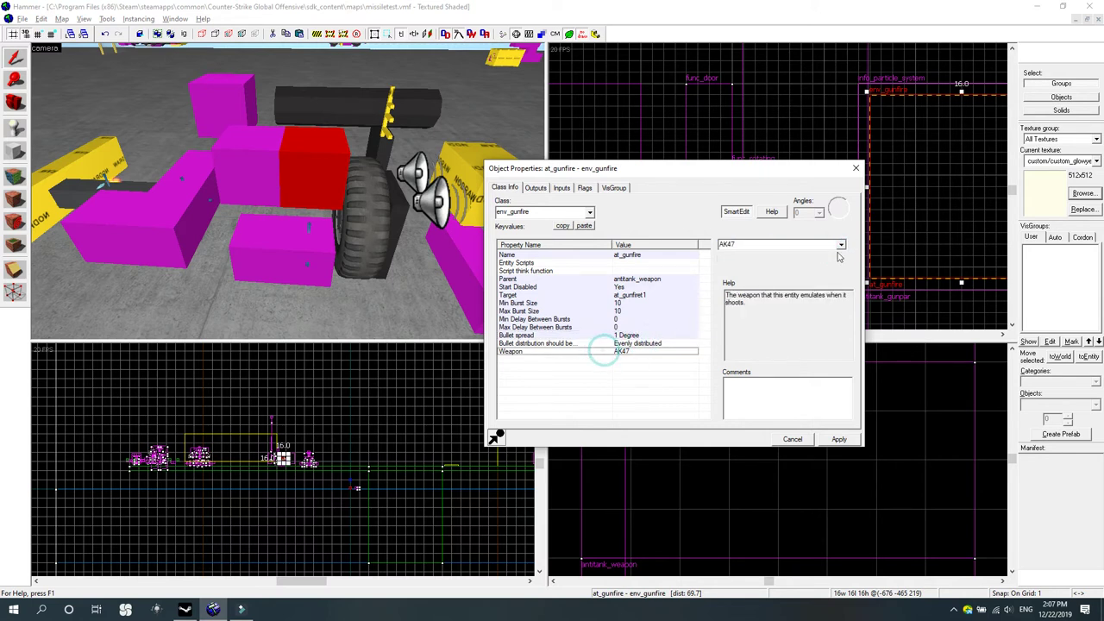
click(840, 245)
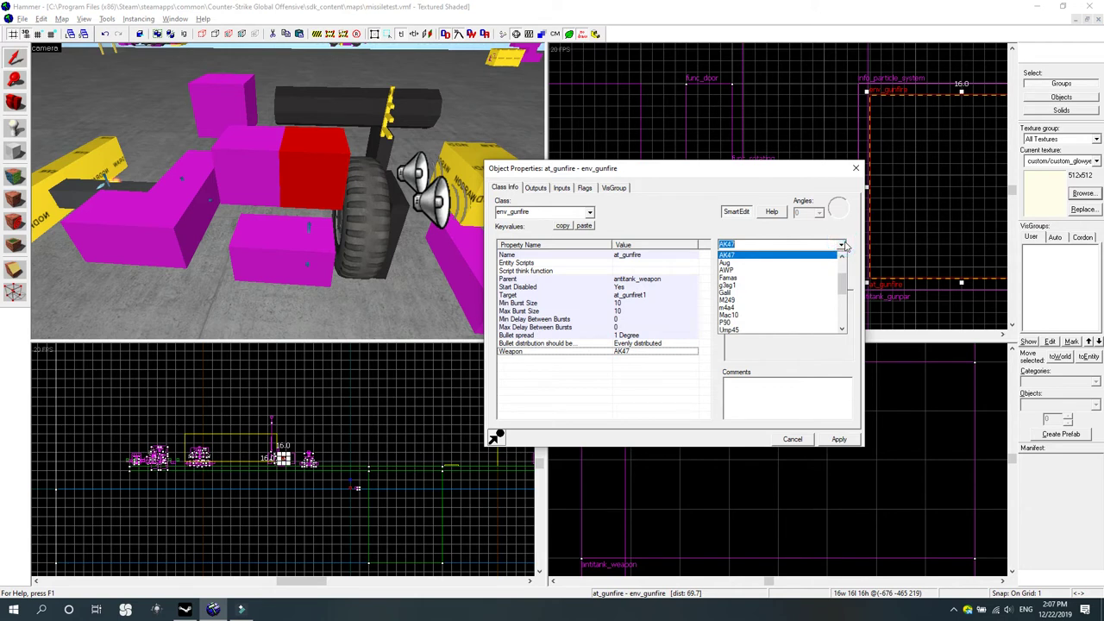
click(842, 246)
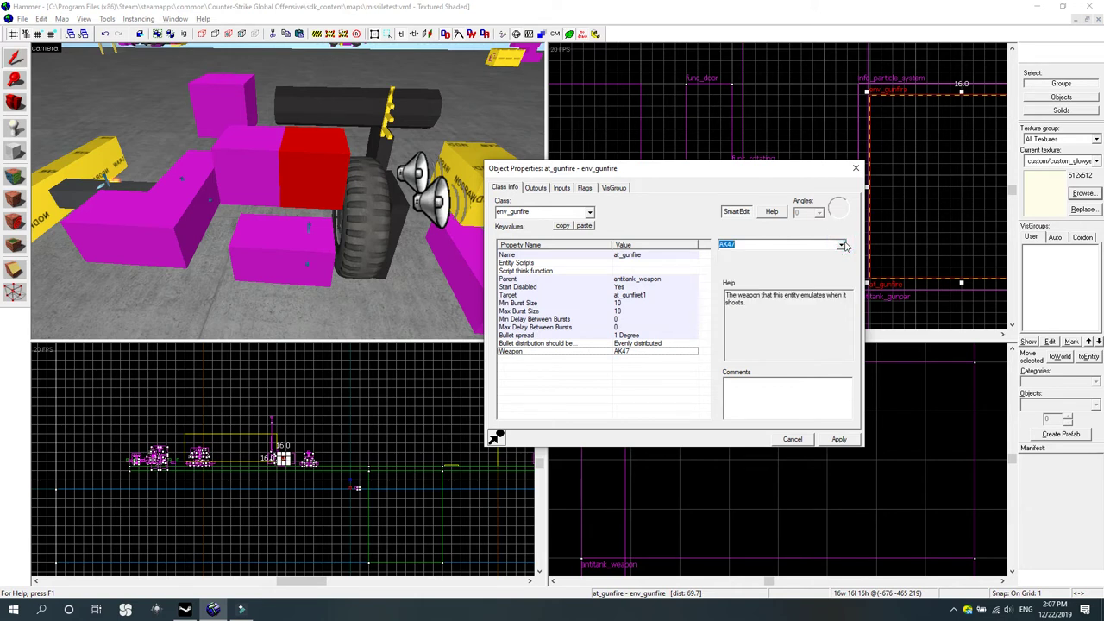
Compare the Weapon property of the upper and lower at_gunfire entities.
click(325, 260)
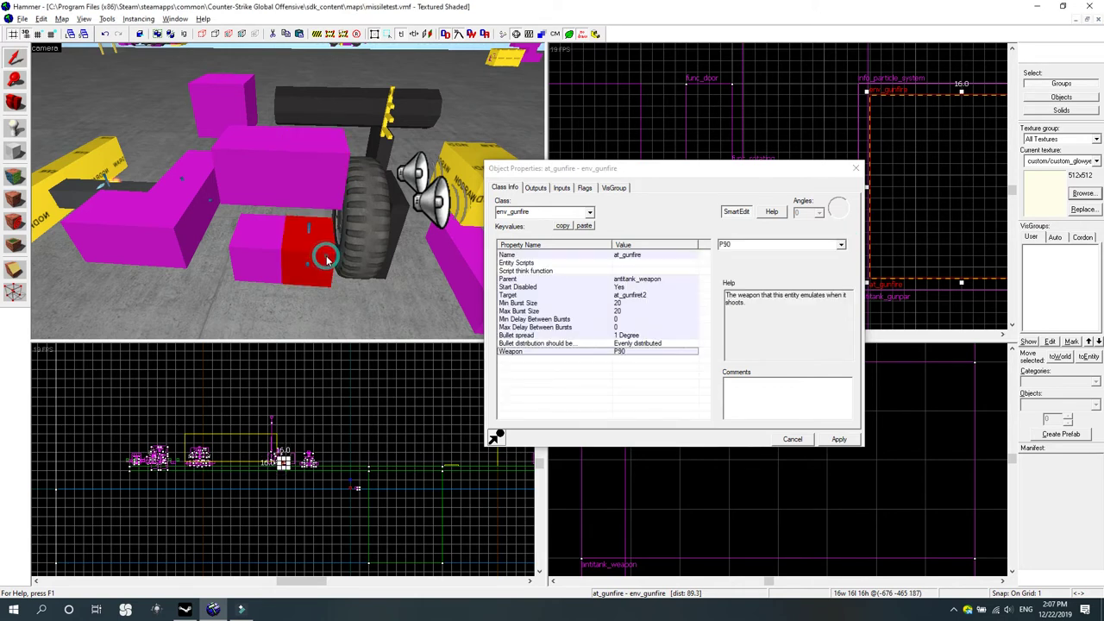
click(328, 175)
click(328, 251)
click(629, 356)
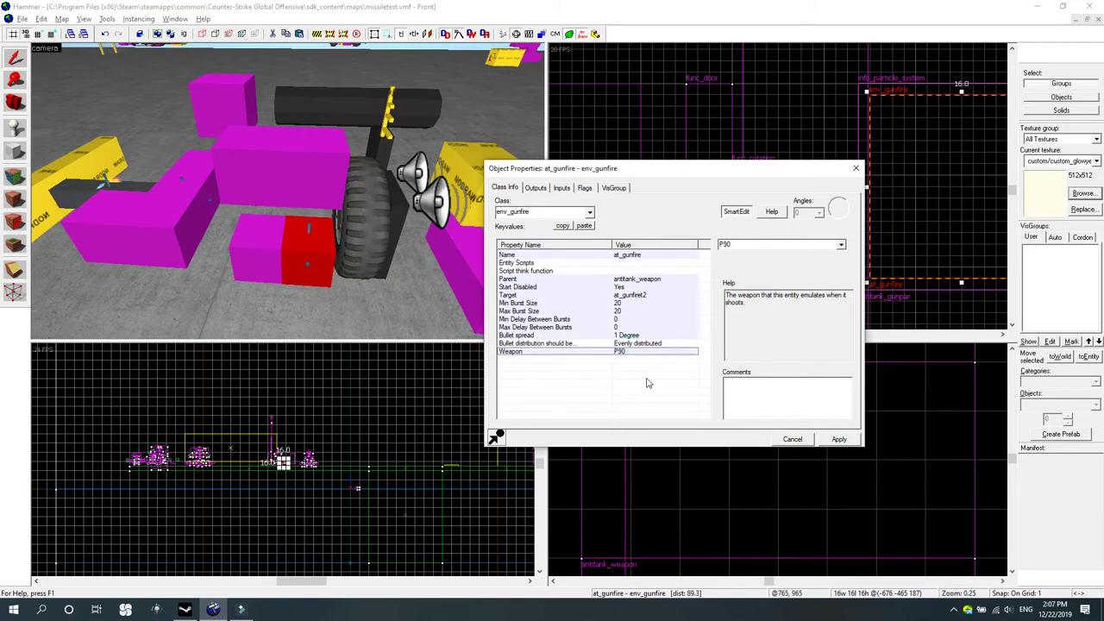
click(326, 189)
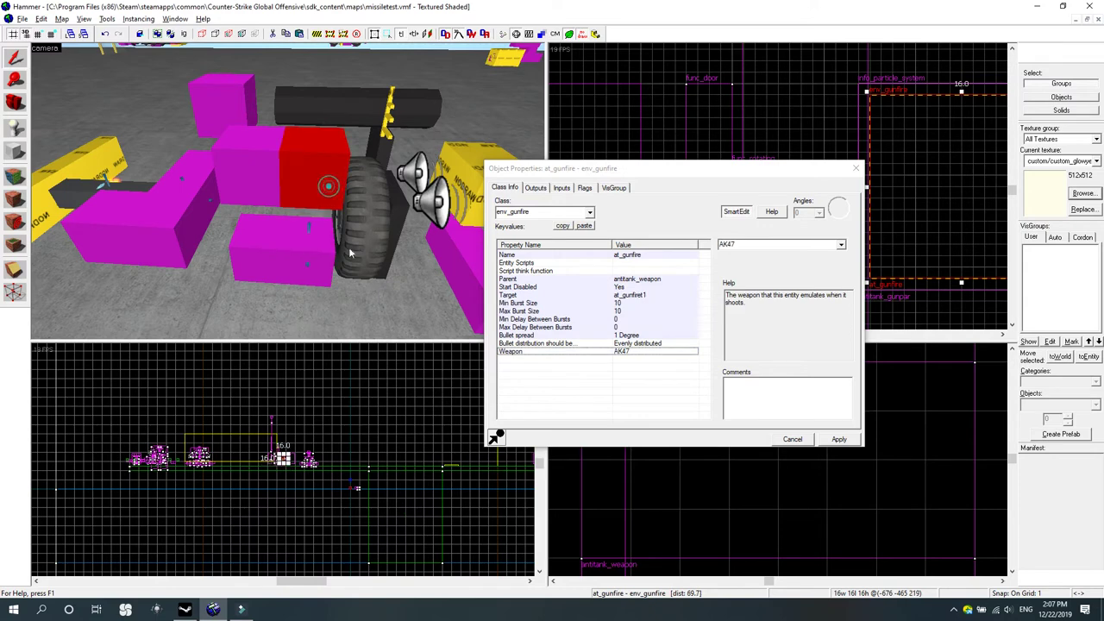
click(328, 255)
click(323, 179)
click(327, 245)
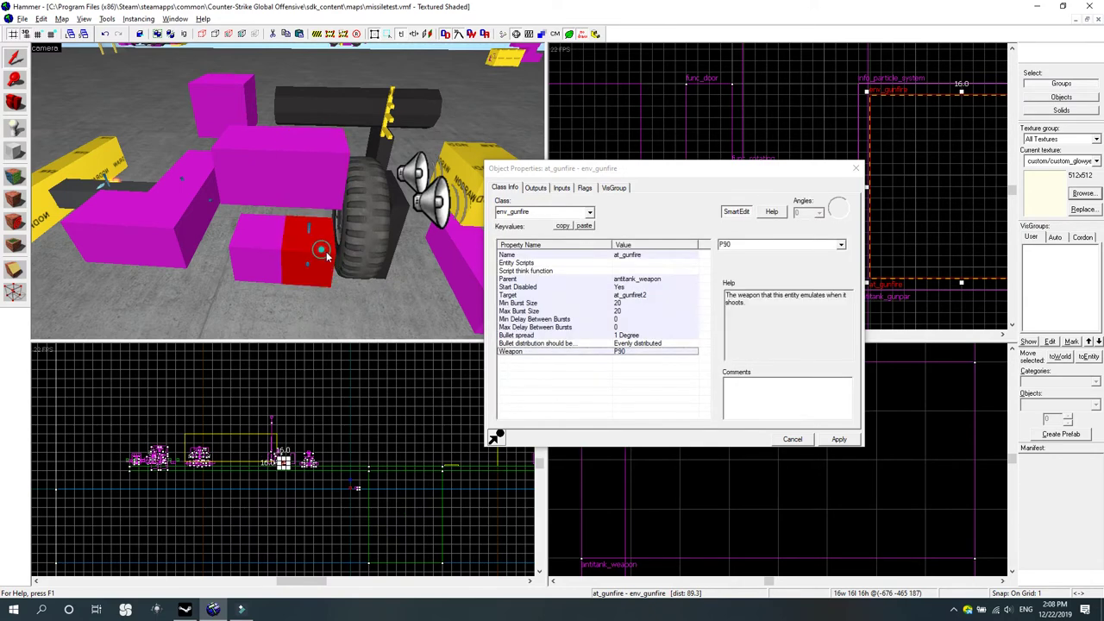
Check the names of the point_tesla entities and the Target property of the lower at_gunfire.
click(242, 256)
click(250, 177)
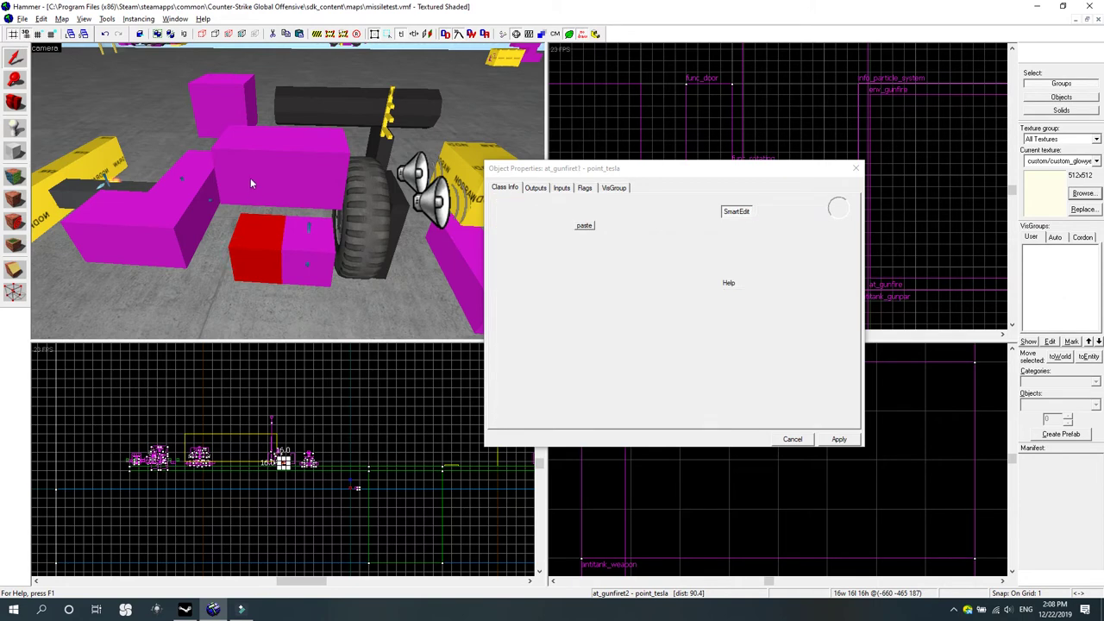
click(255, 256)
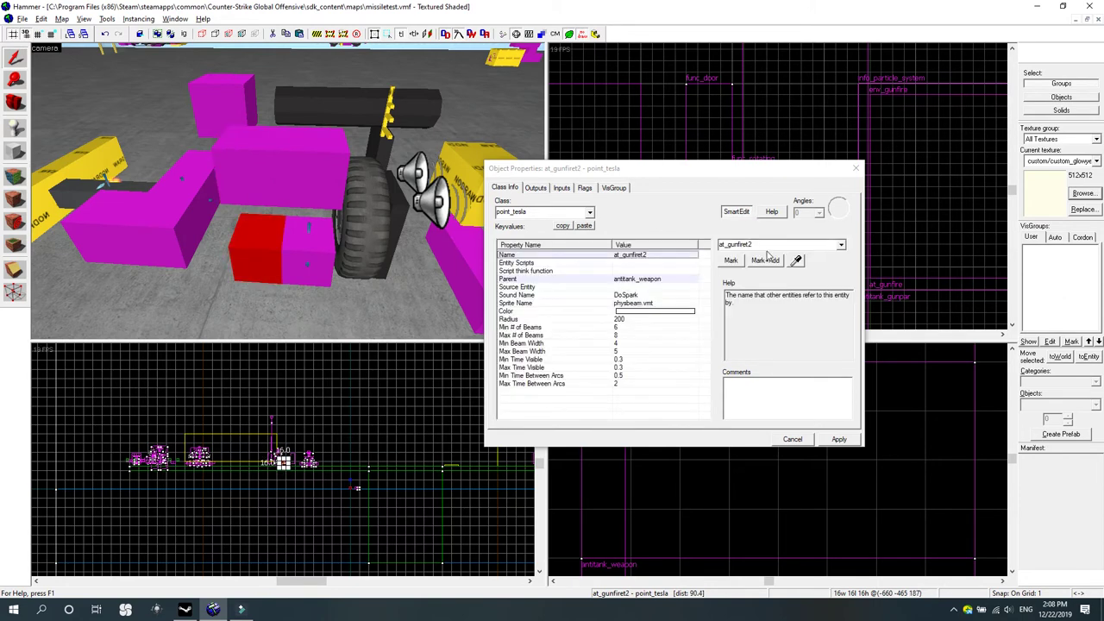
click(326, 244)
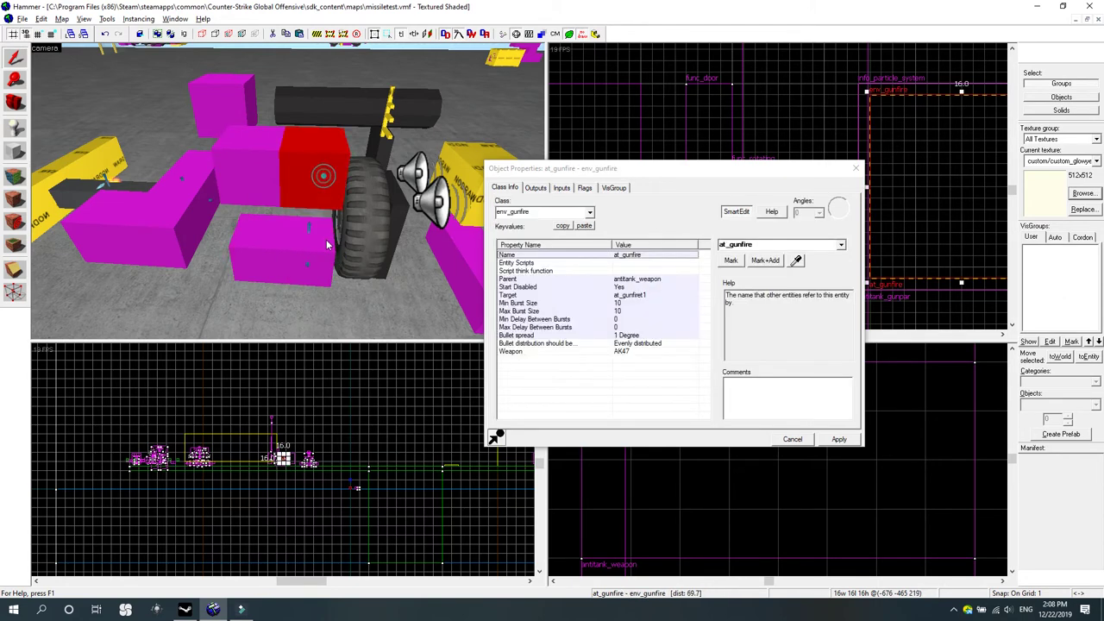
click(634, 295)
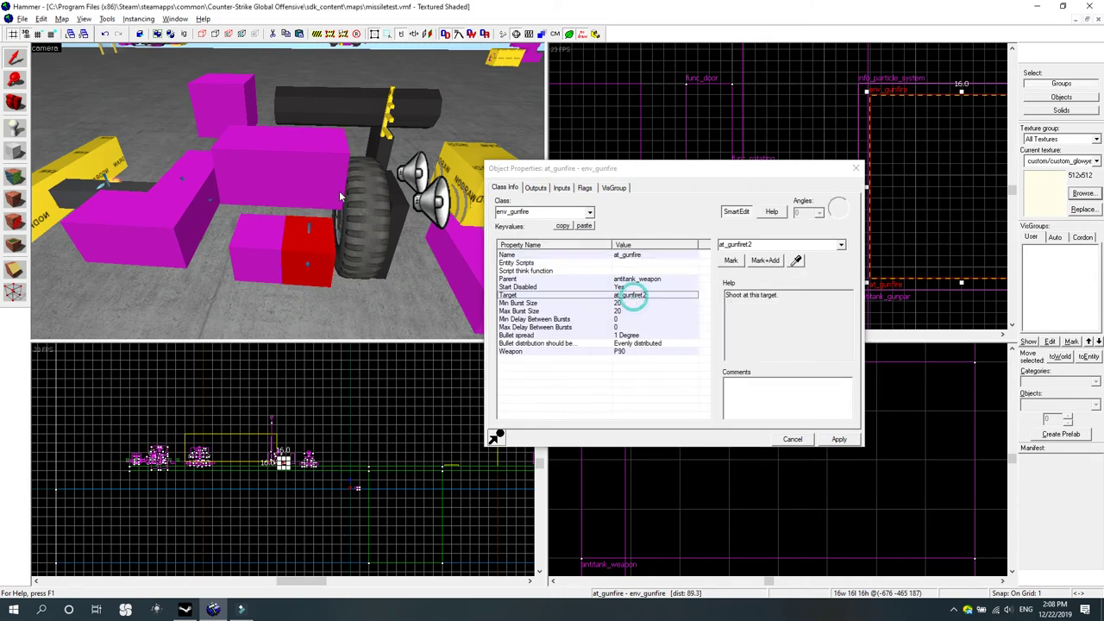
Check the Target of the upper at_gunfire and the Parent door of the antitank_gunpar particle system.
click(331, 179)
click(650, 294)
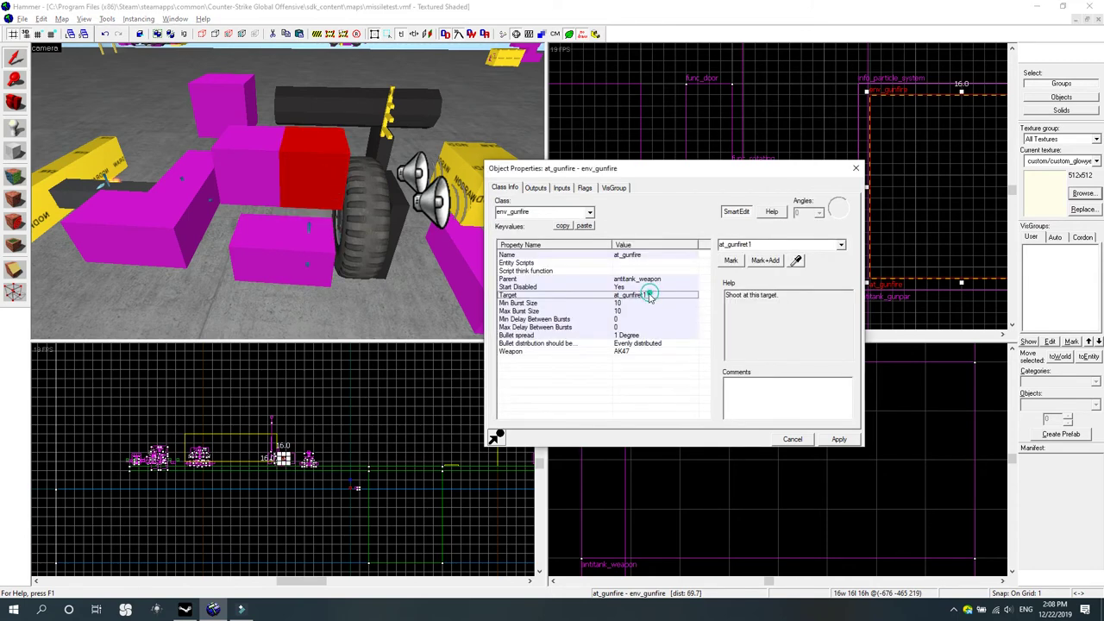
click(310, 231)
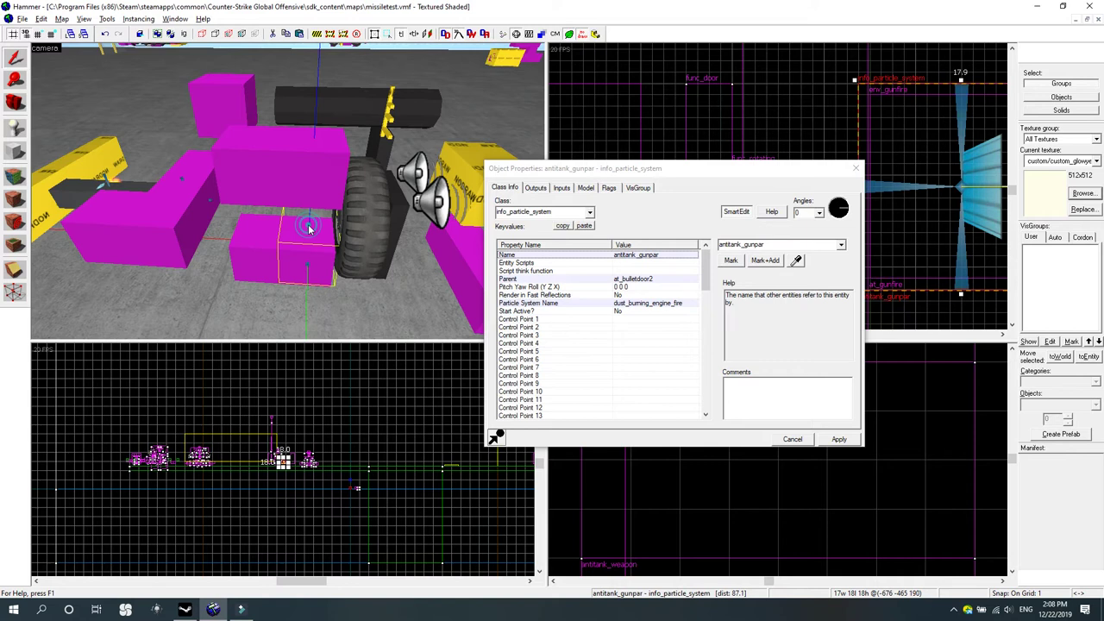
click(654, 280)
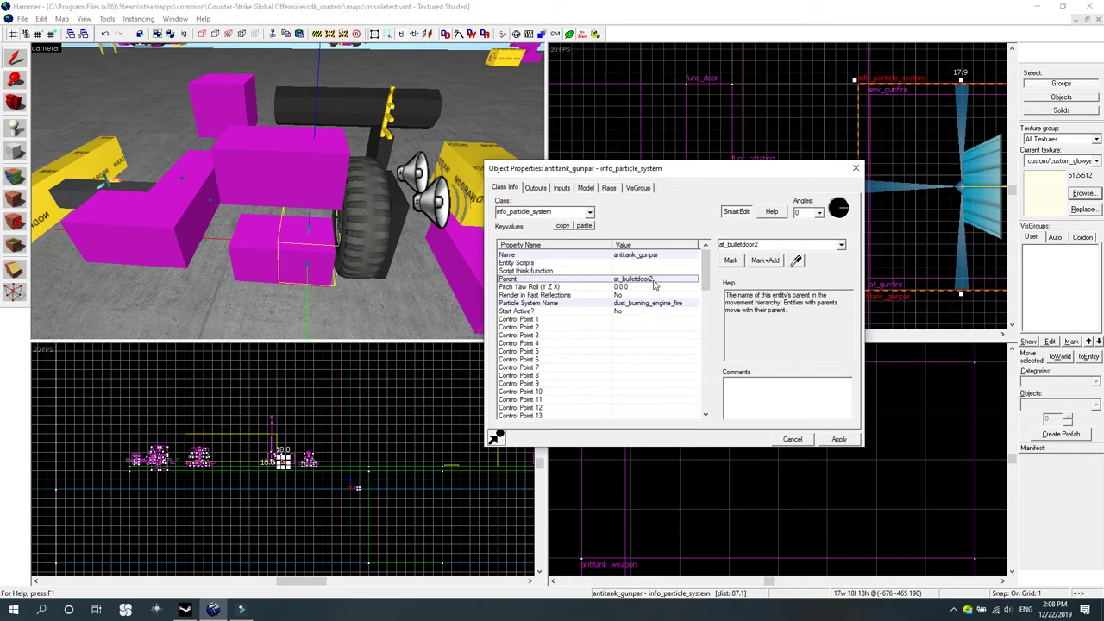
click(856, 168)
click(406, 211)
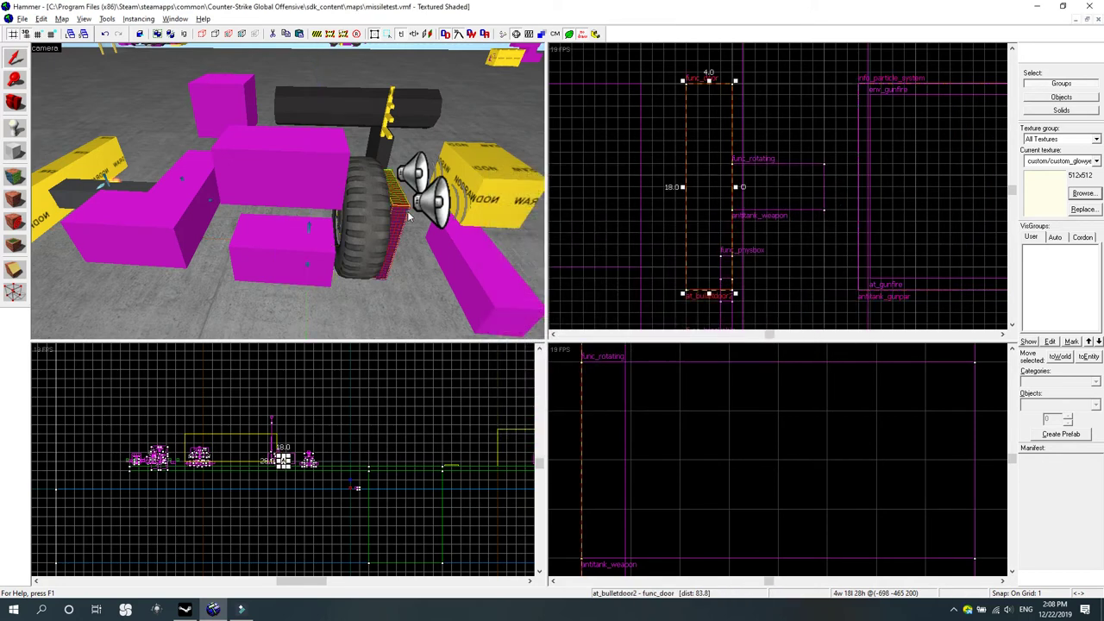
Review the Particle System Name and the outputs of antitank_gunpar.
double_click(310, 231)
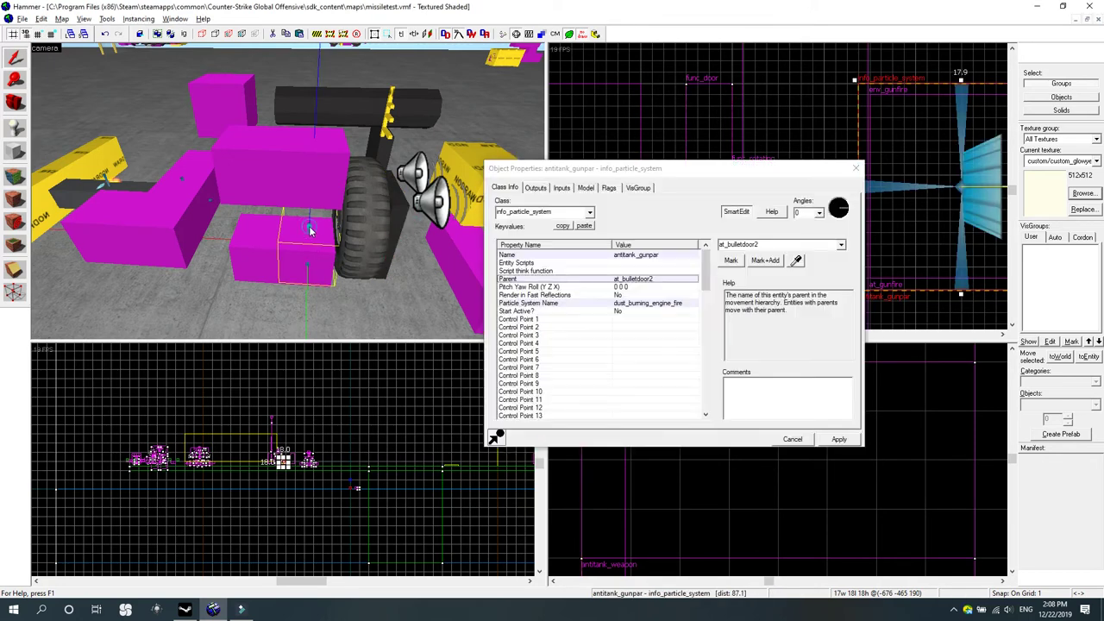
click(660, 303)
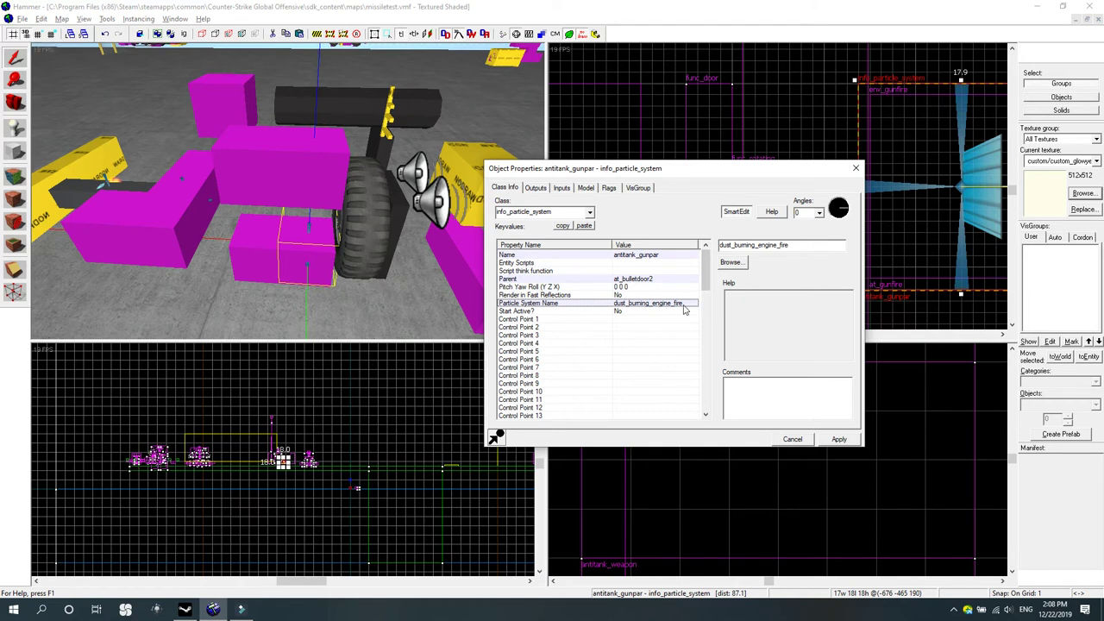
click(535, 187)
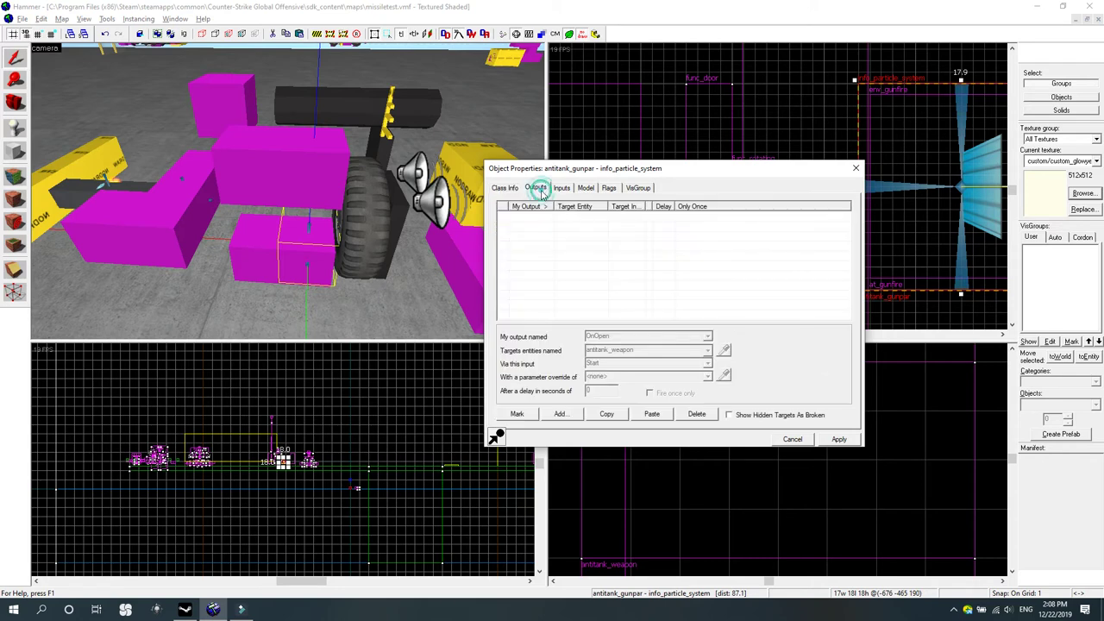
click(505, 187)
click(852, 168)
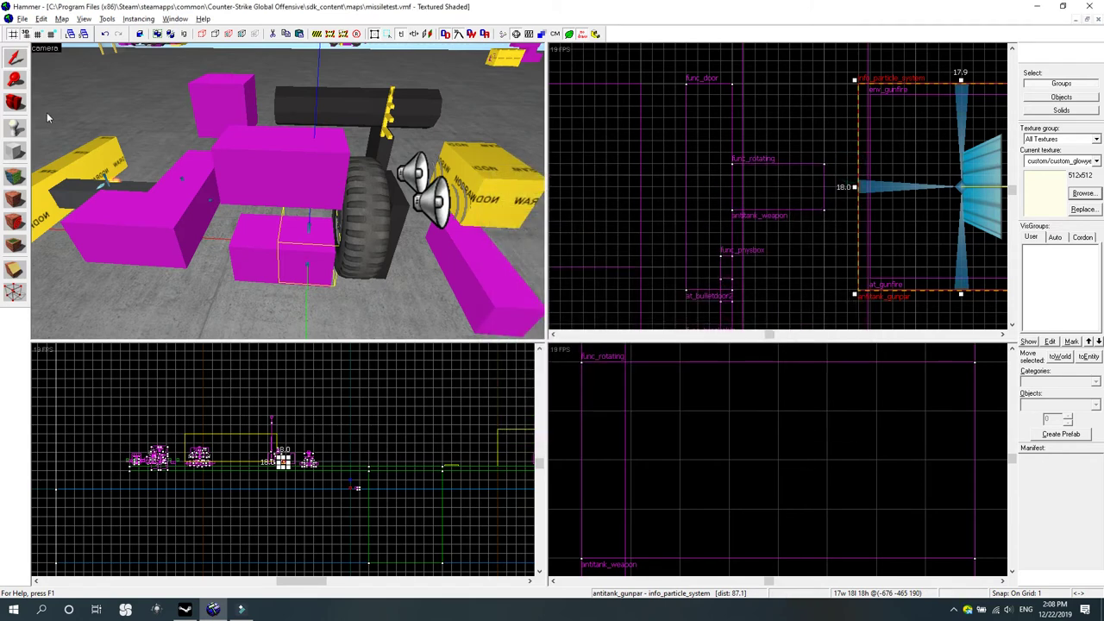
Delete the info_player_counterterrorist spawn standing on the open floor near the yellow blocks.
click(15, 102)
drag(193, 123, 288, 192)
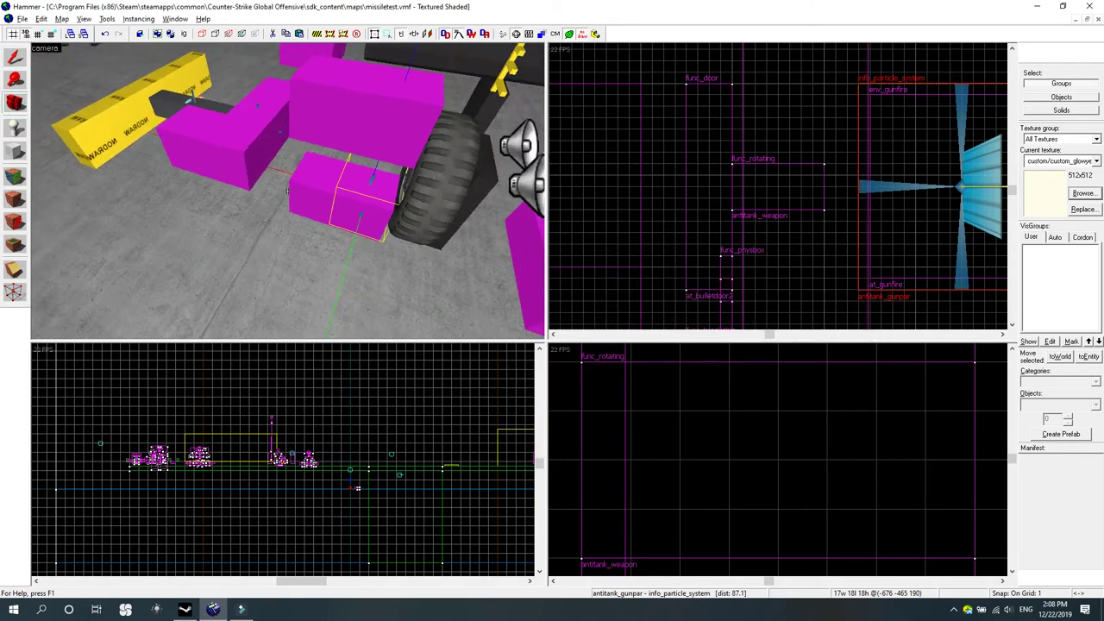
key(s)
key(w)
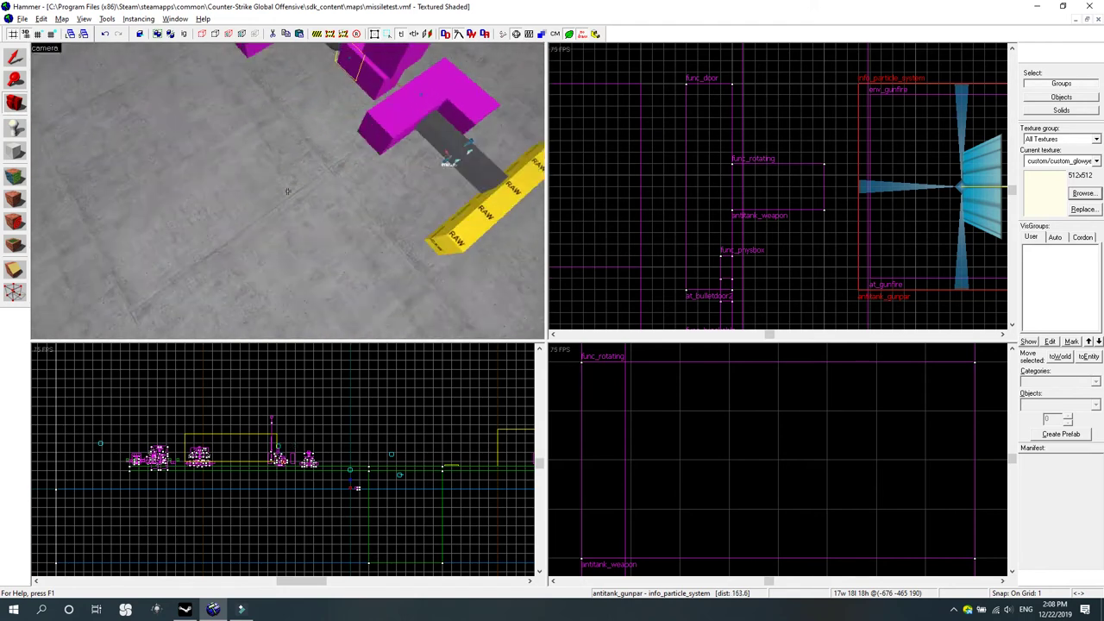
key(s)
key(a)
drag(287, 191, 287, 191)
key(w)
click(14, 62)
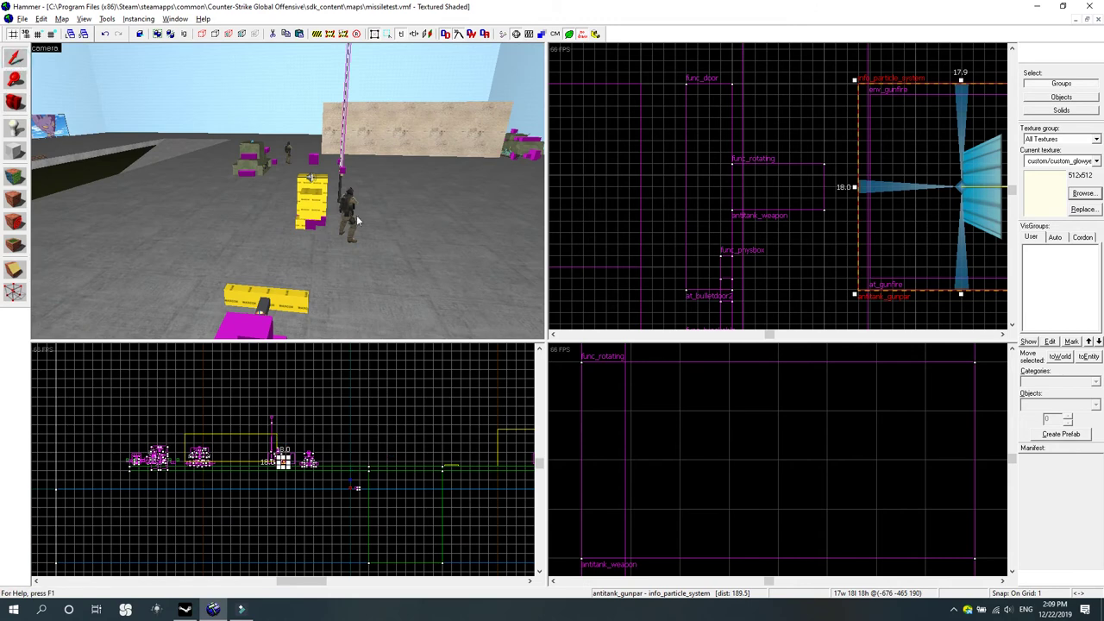
key(a)
click(420, 213)
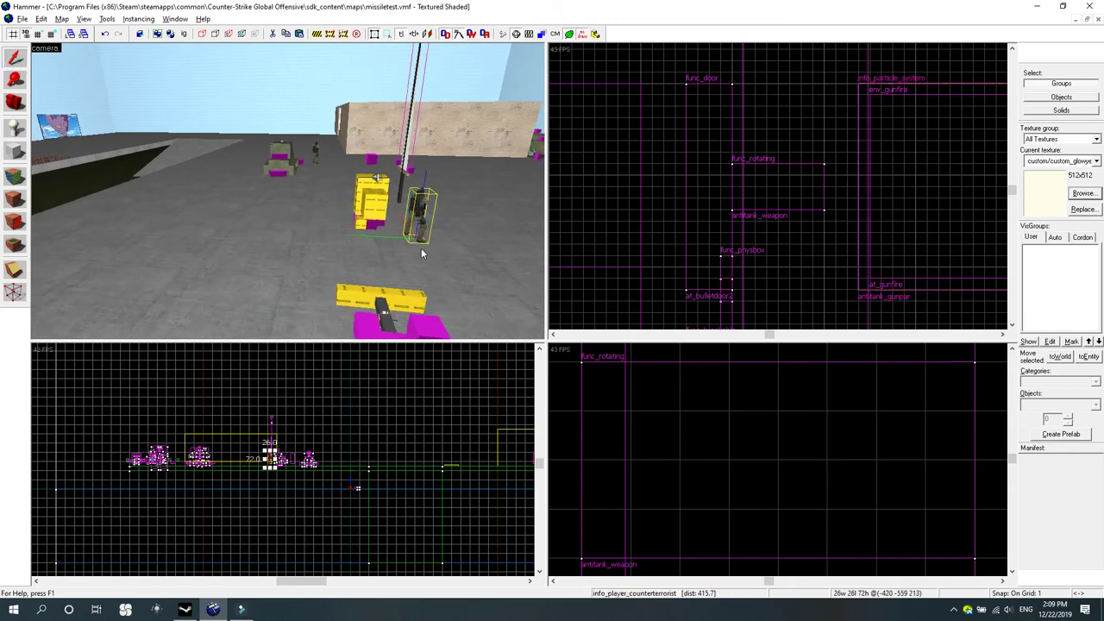
key(Delete)
Remove the two masked player spawns standing beside the white plank wall.
click(8, 108)
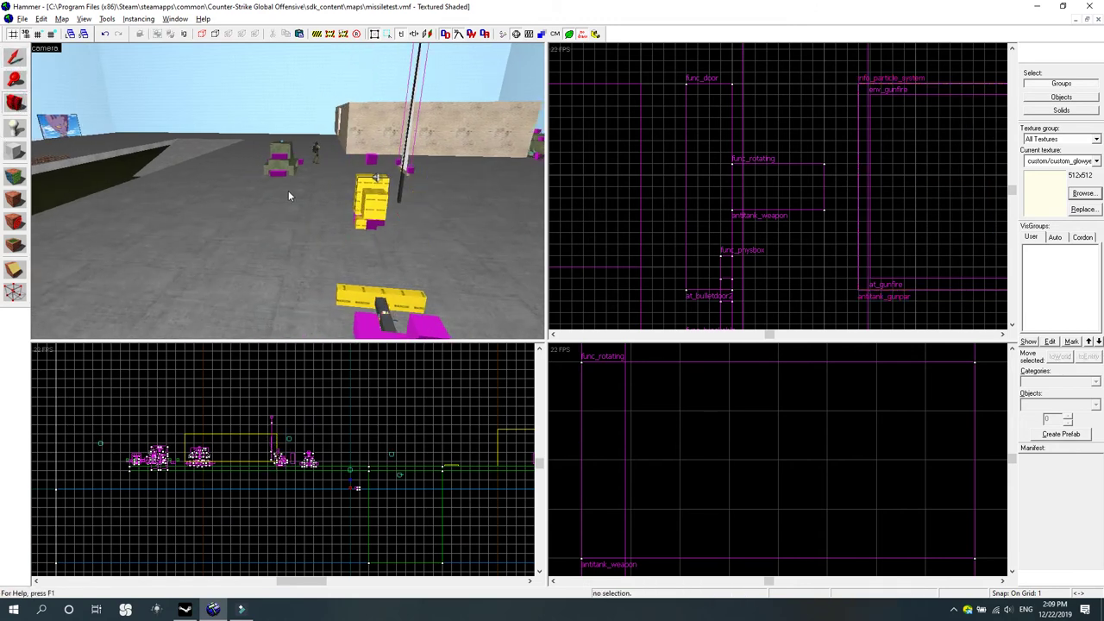
drag(288, 190, 288, 191)
key(s)
key(w)
click(4, 56)
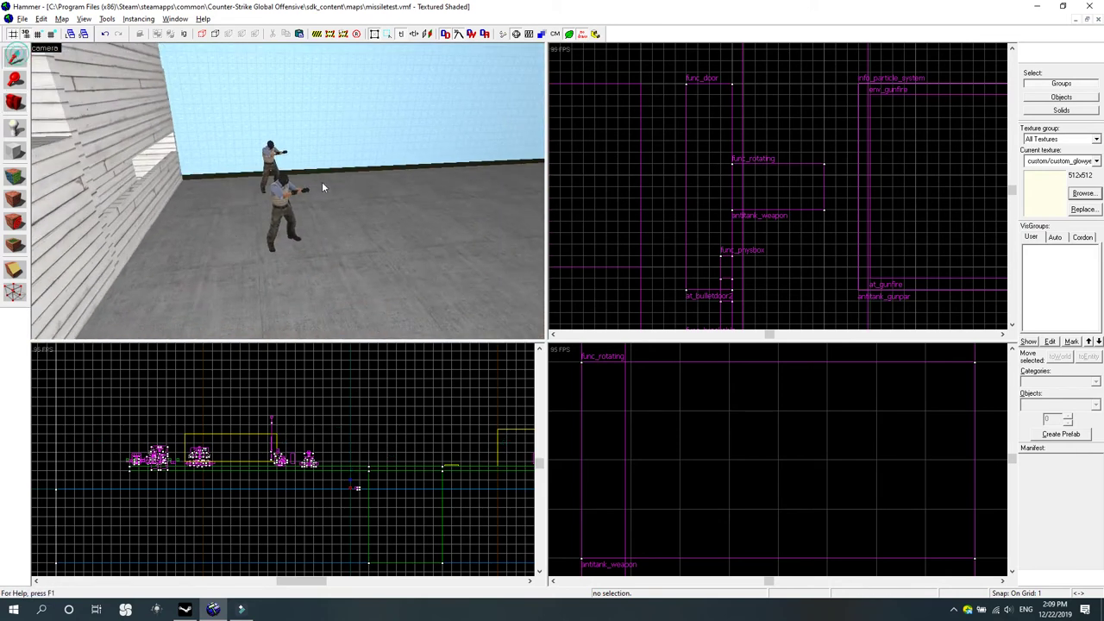
click(270, 154)
key(Delete)
click(277, 202)
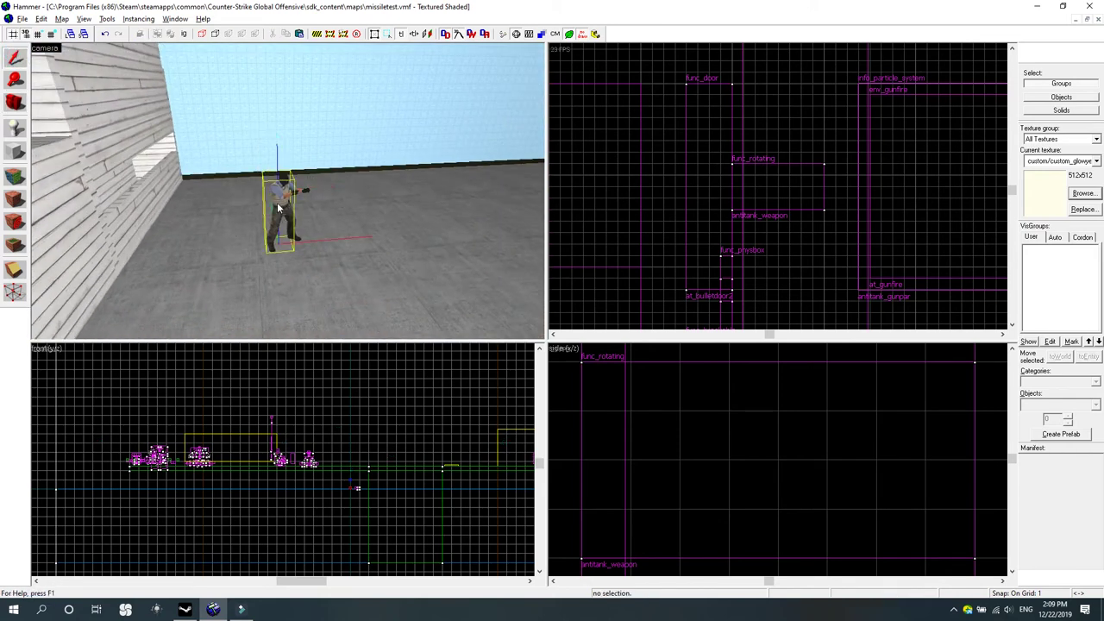
key(Delete)
Paste an info_player_terrorist spawn near the antitank weapon and move it closer to the yellow block behind the wheel.
click(15, 102)
drag(288, 191, 288, 191)
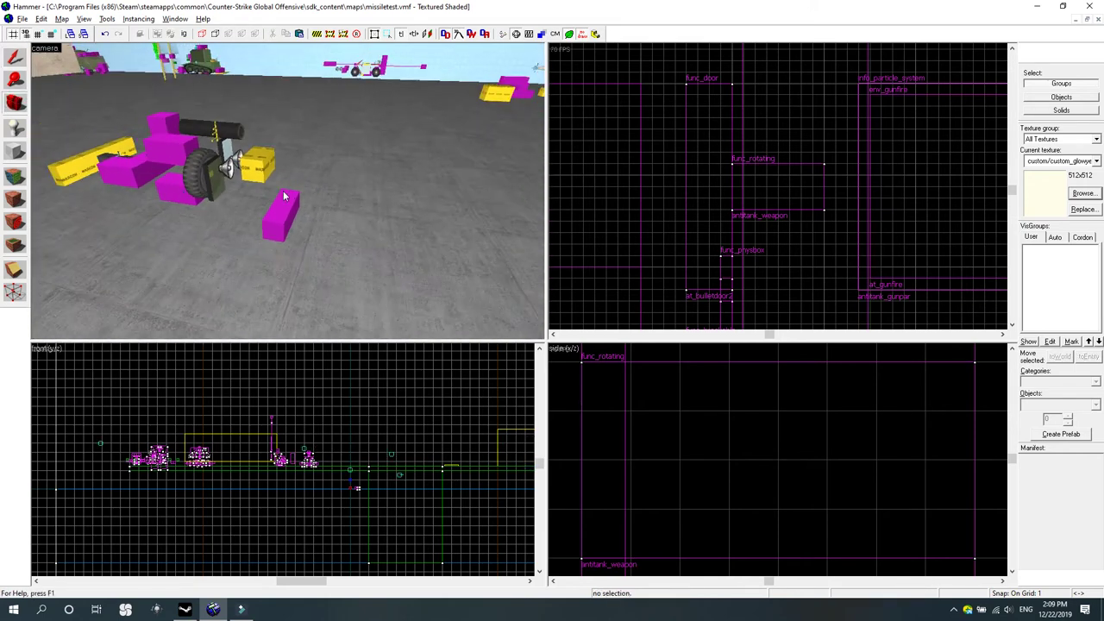
click(7, 54)
key(ctrl+v)
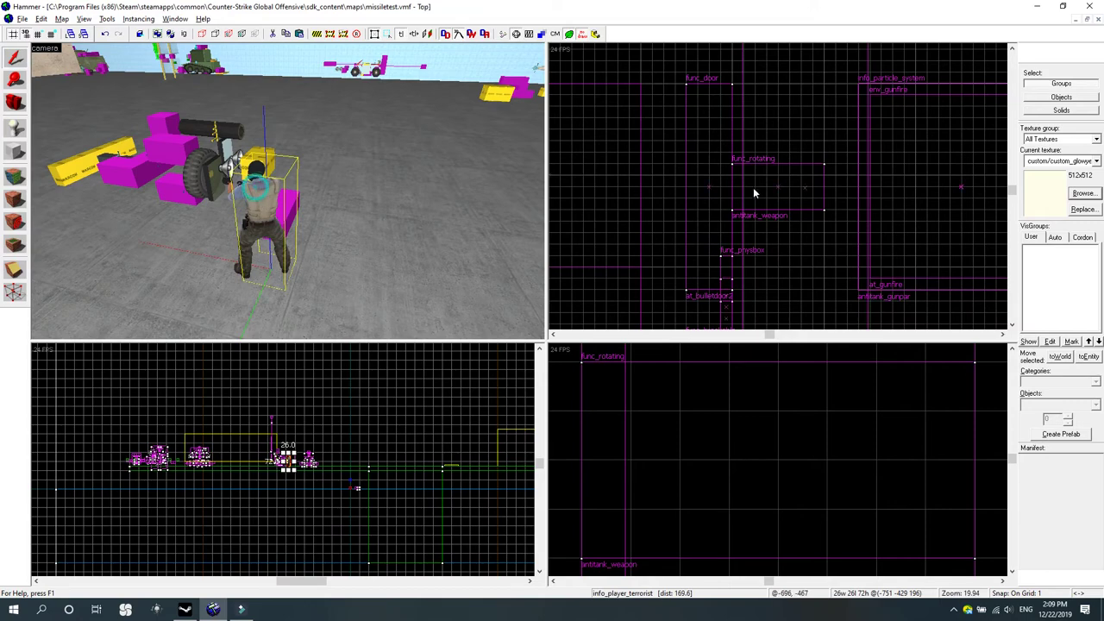
scroll(753, 192, down, 12)
scroll(685, 219, up, 5)
drag(672, 172, 726, 241)
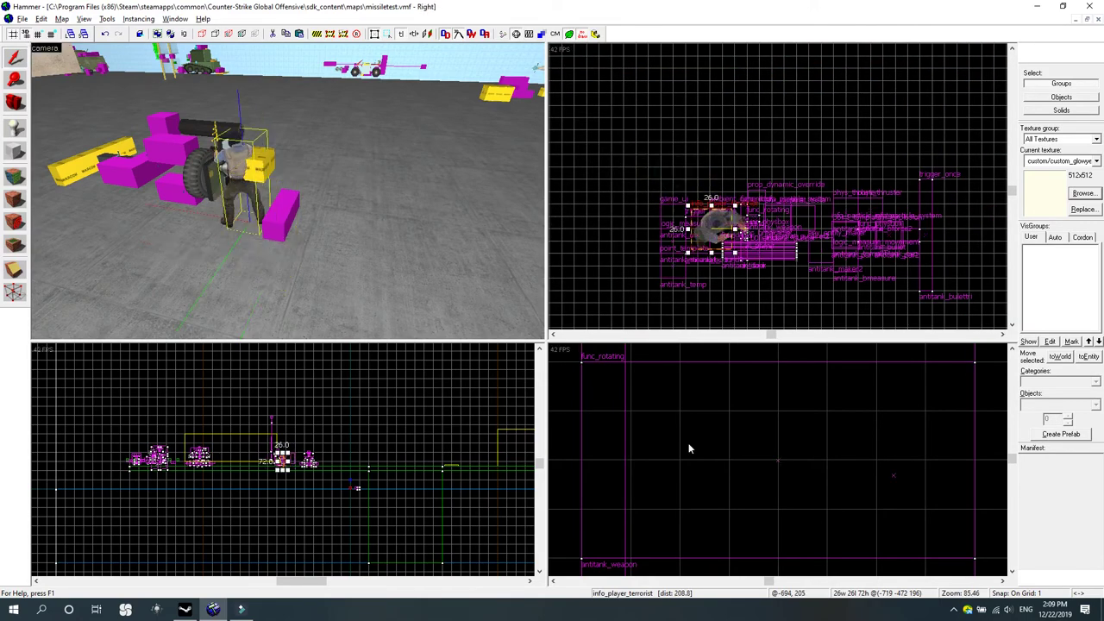
Raise the info_player_terrorist and fine-tune its position behind the antitank weapon to about -744 -471 236.
scroll(702, 465, down, 15)
drag(670, 494, 652, 421)
key(a)
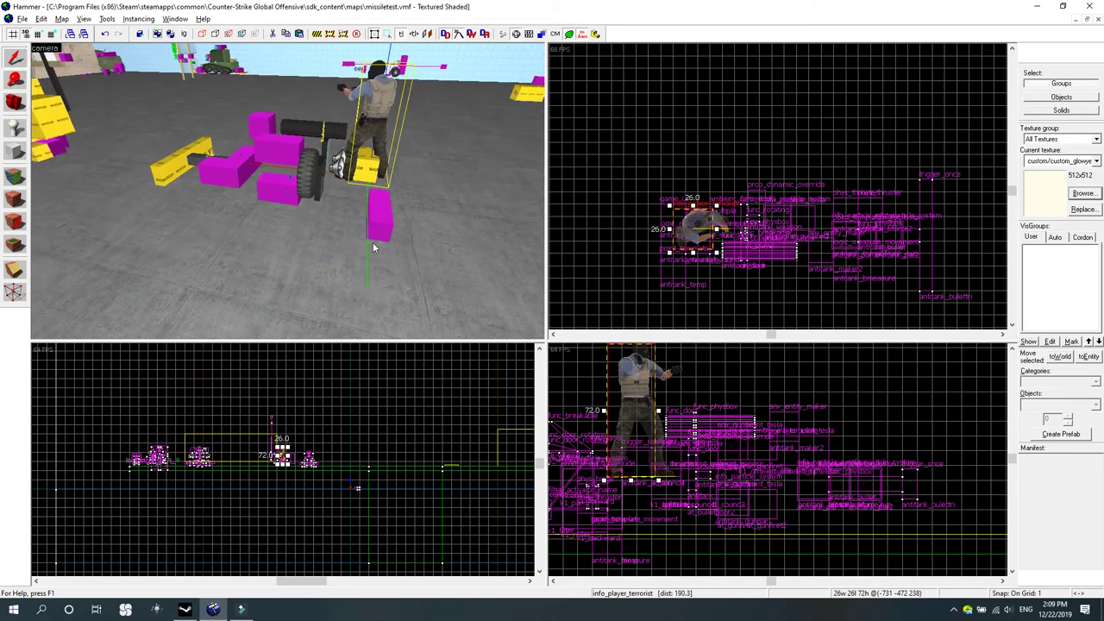
scroll(682, 234, up, 6)
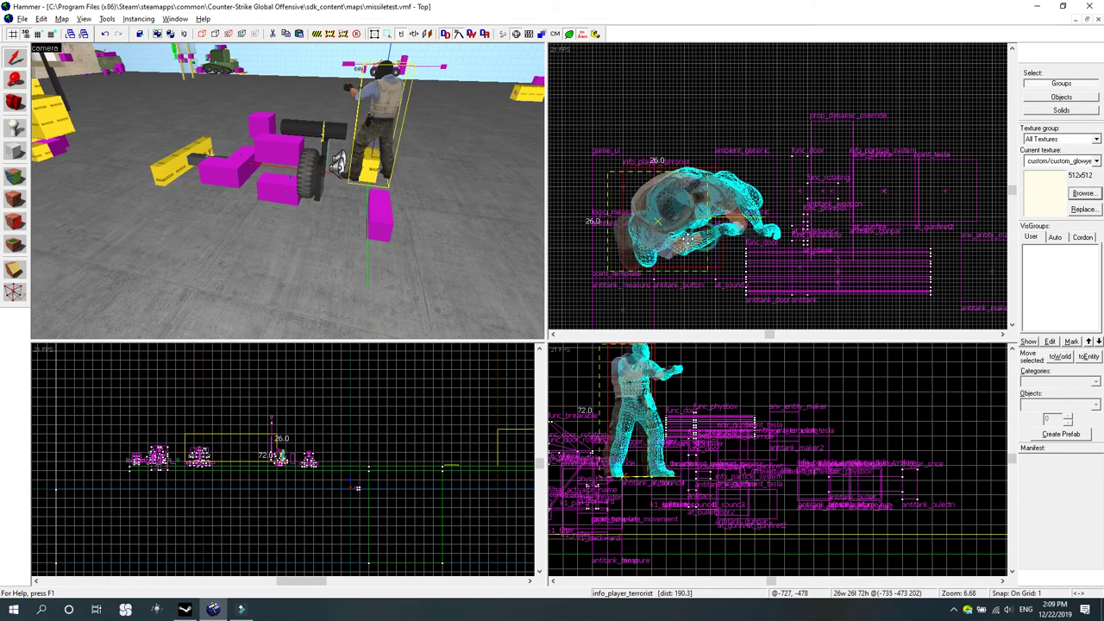
scroll(680, 237, up, 3)
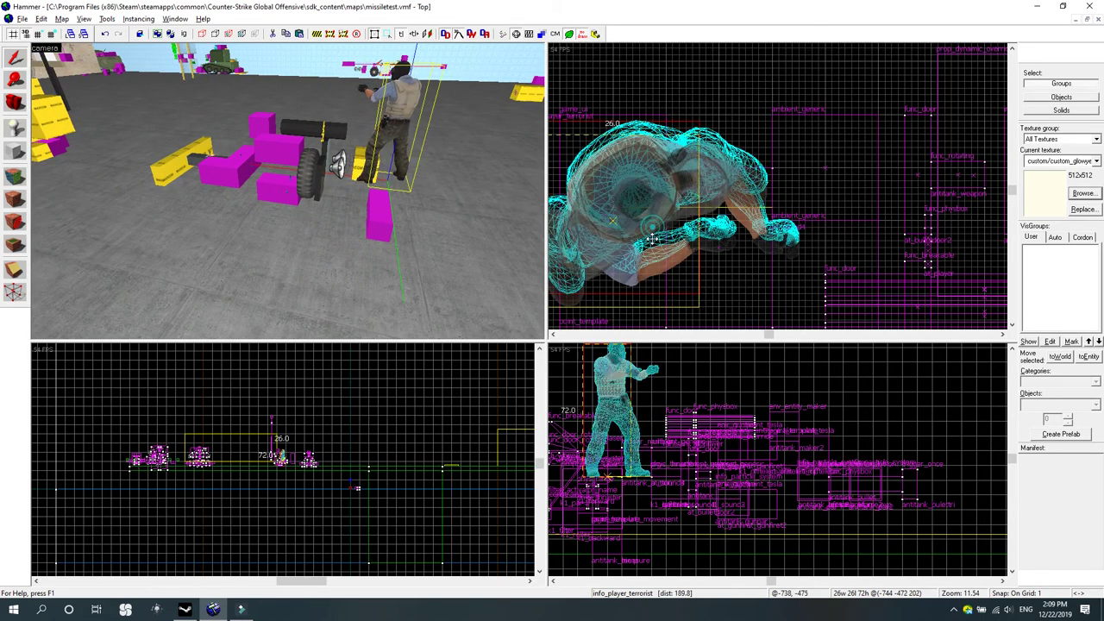
scroll(743, 386, up, 5)
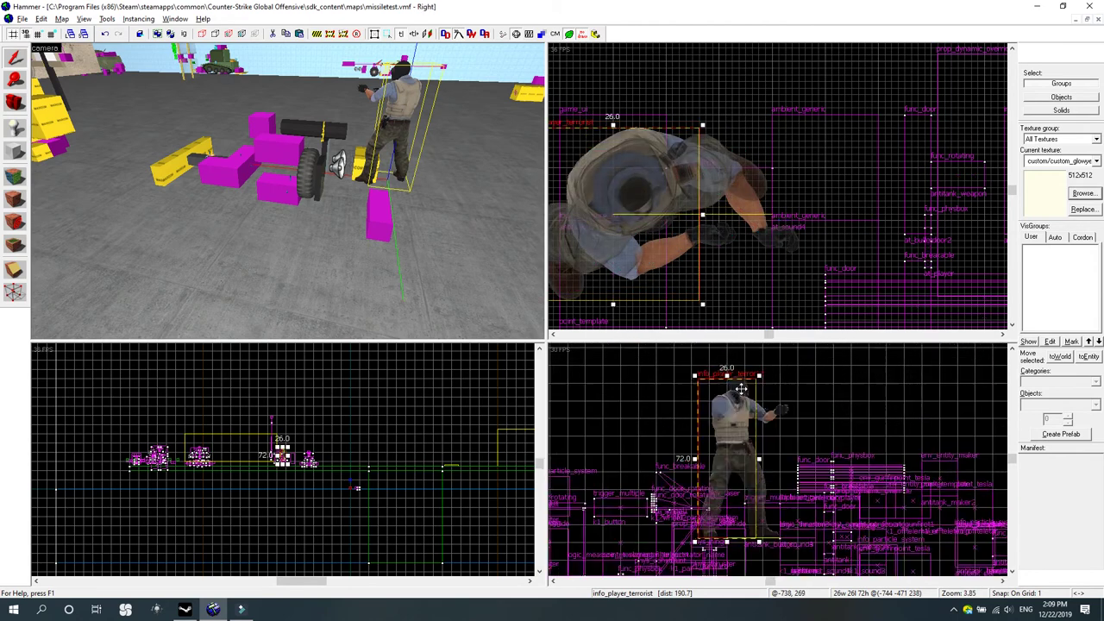
Review the flags of the antitank_ui game_ui entity, trying Freeze Player but leaving it off.
click(14, 102)
drag(257, 187, 288, 191)
click(13, 58)
scroll(231, 207, down, 1)
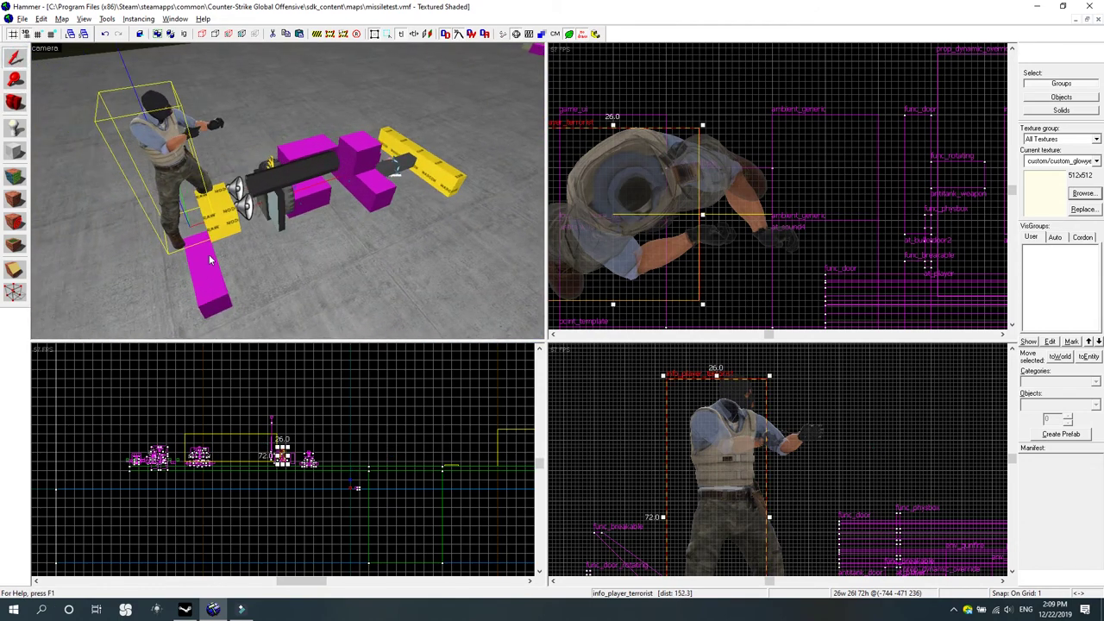
click(209, 257)
double_click(209, 261)
click(197, 248)
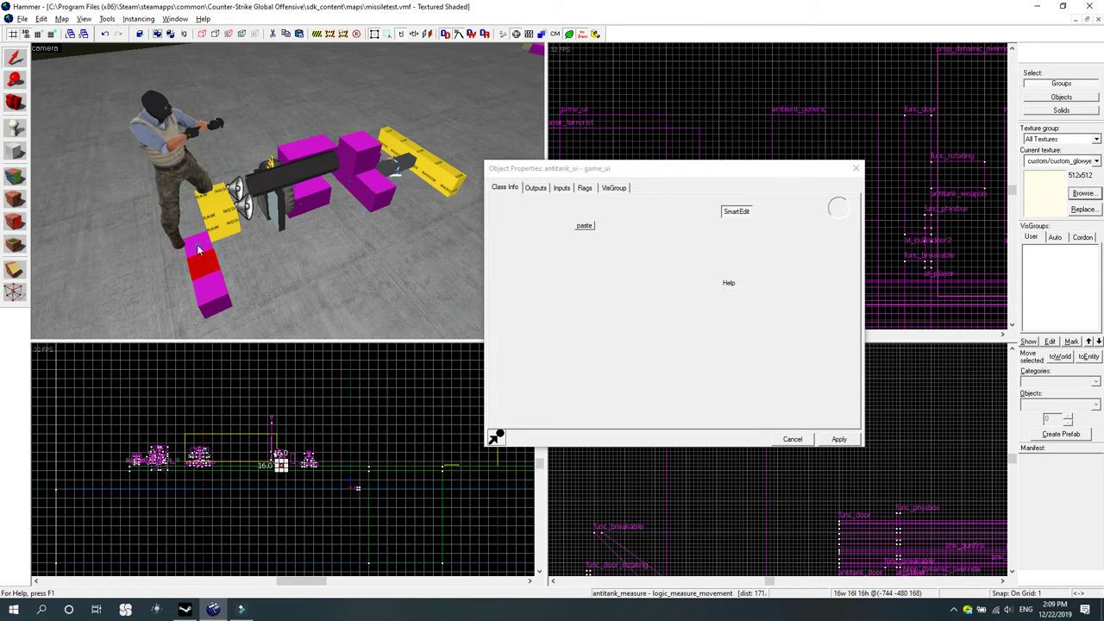
click(585, 188)
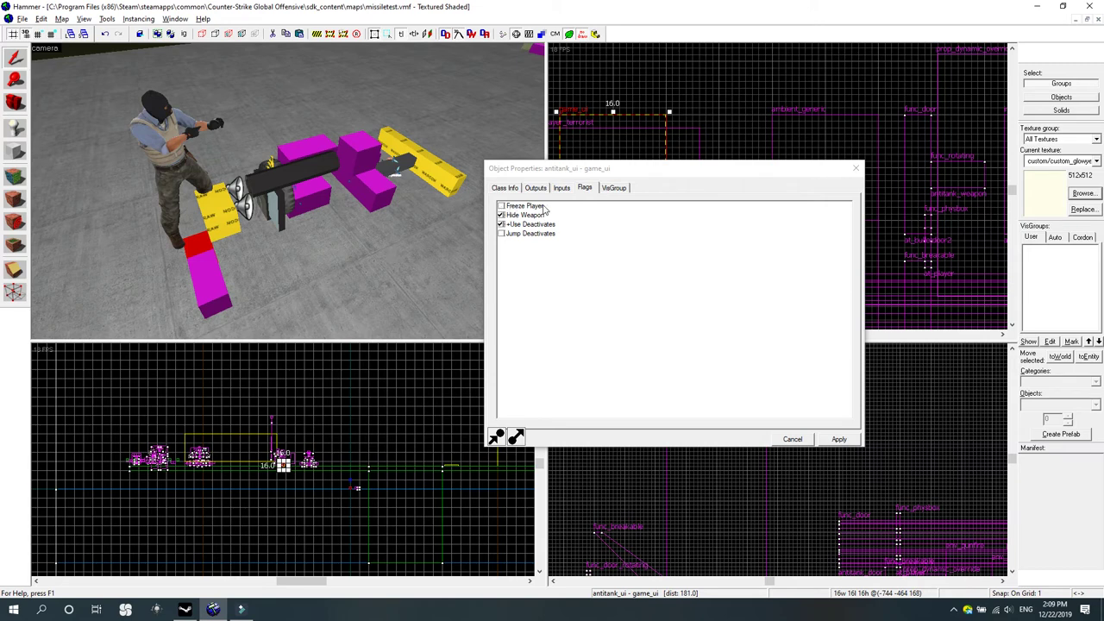
click(501, 206)
click(501, 206)
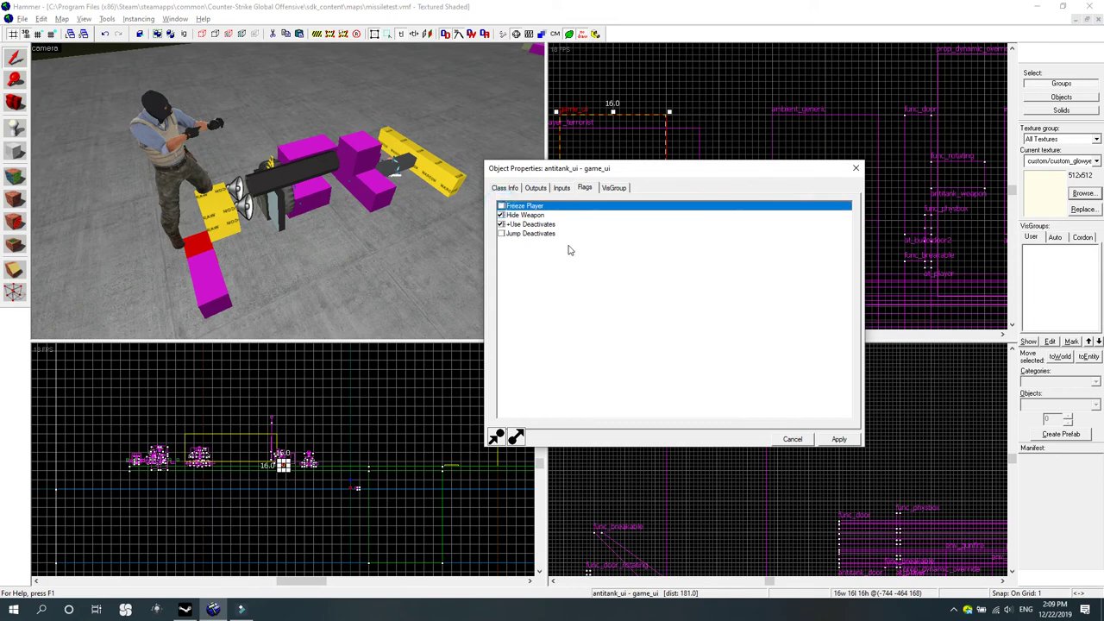
Turn off the Hide Weapon flag of the antitank_ui game_ui and apply the change.
click(284, 216)
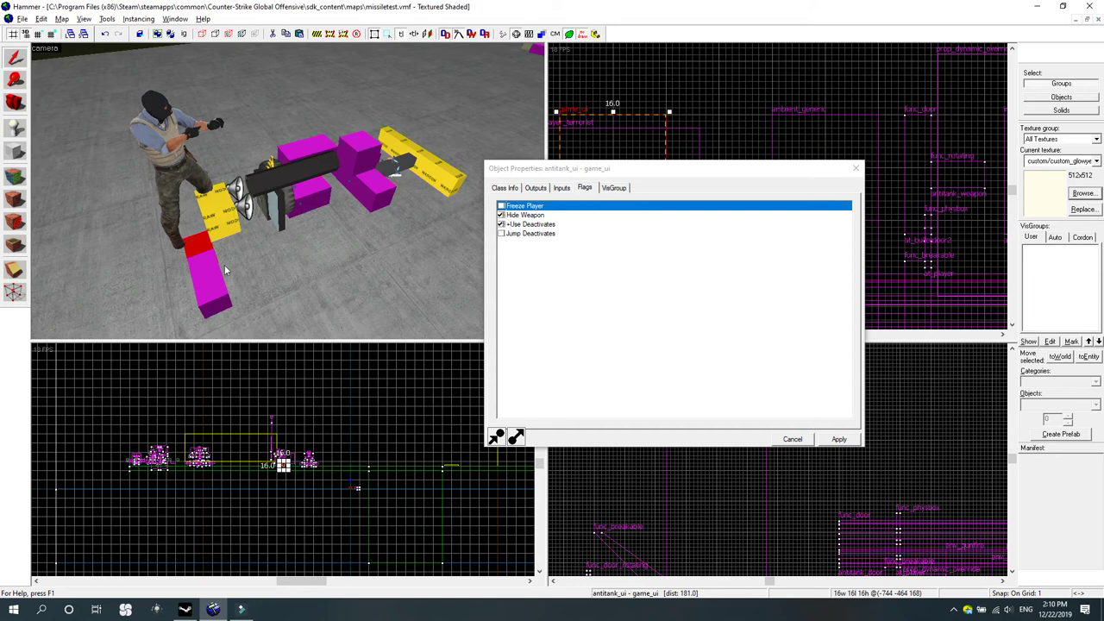
click(501, 216)
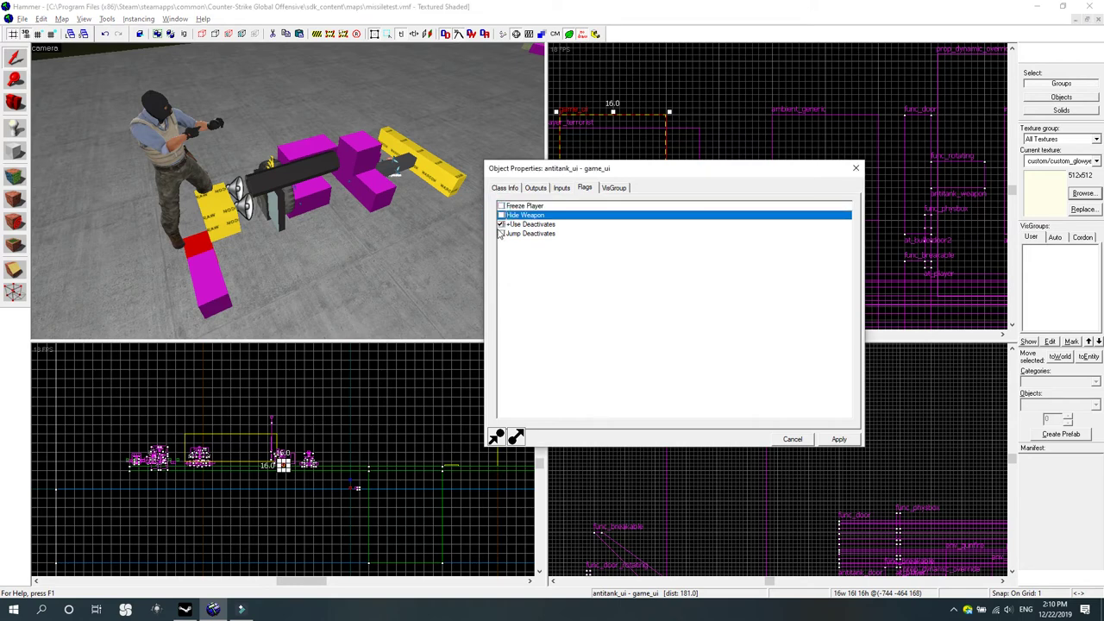
click(838, 439)
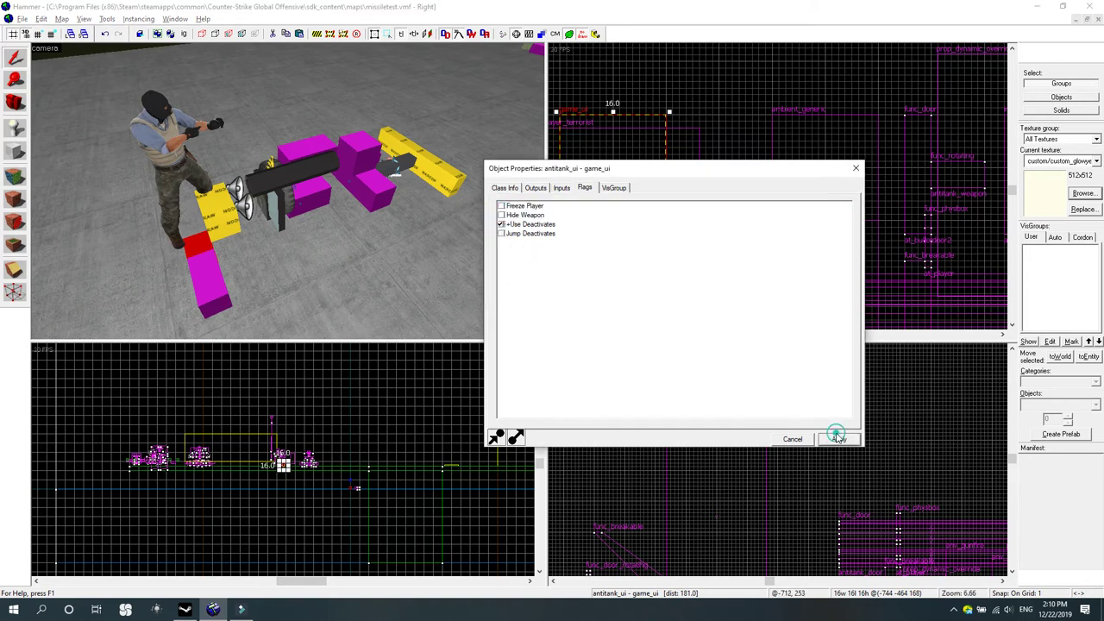
click(855, 168)
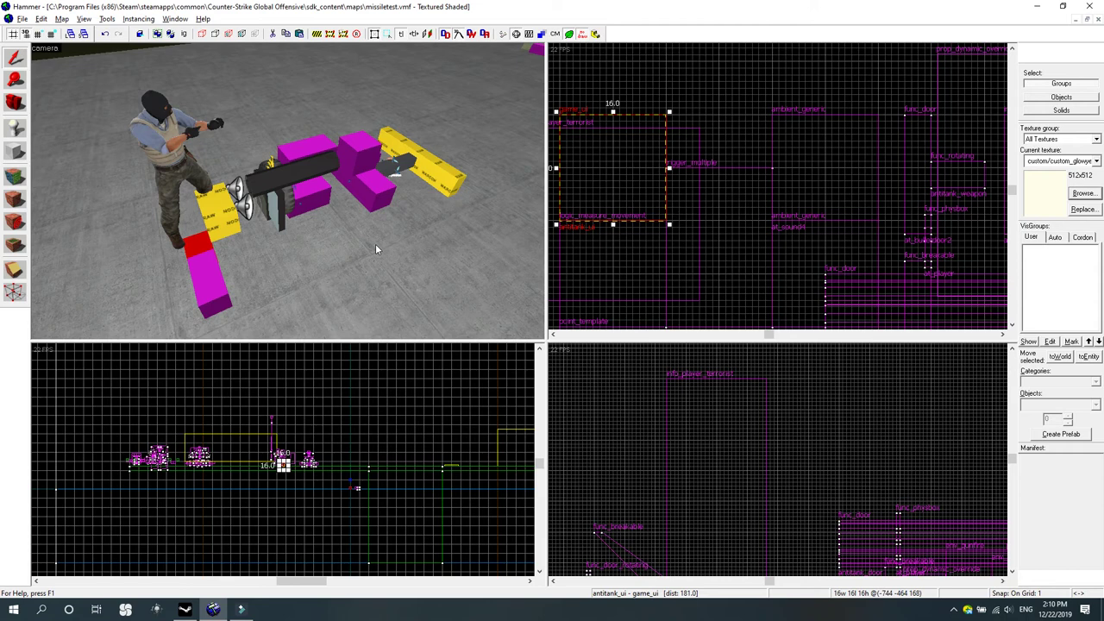
Review the properties of the info_player_terrorist and examine how it stands behind the antitank weapon.
click(14, 102)
mouse_move(288, 192)
mouse_down()
mouse_move(259, 191)
mouse_move(288, 191)
mouse_up()
click(15, 56)
click(362, 142)
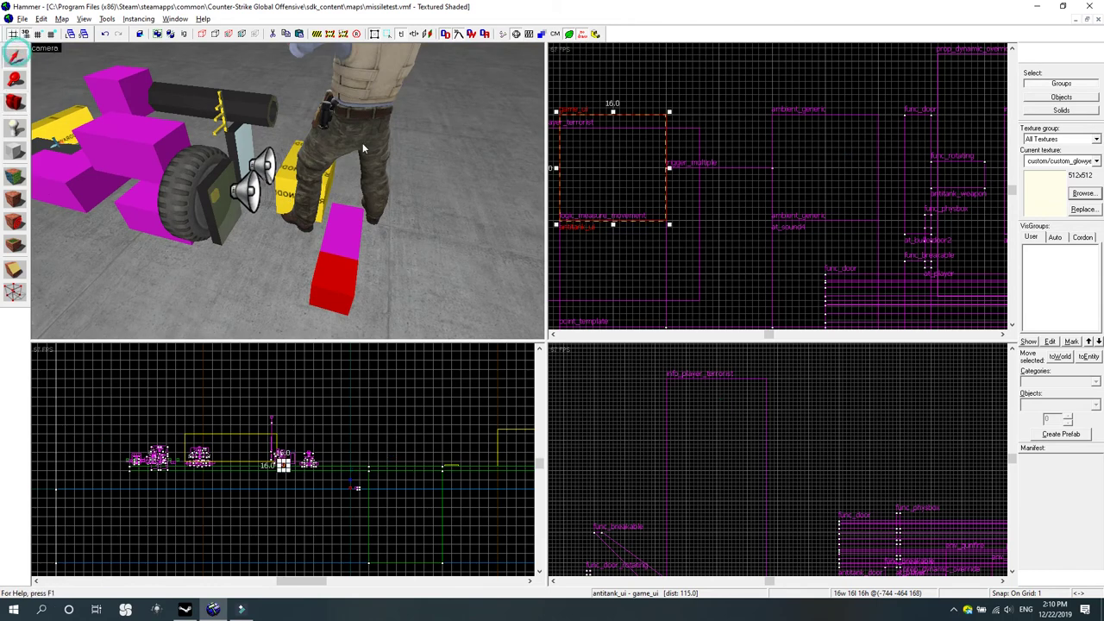
double_click(360, 105)
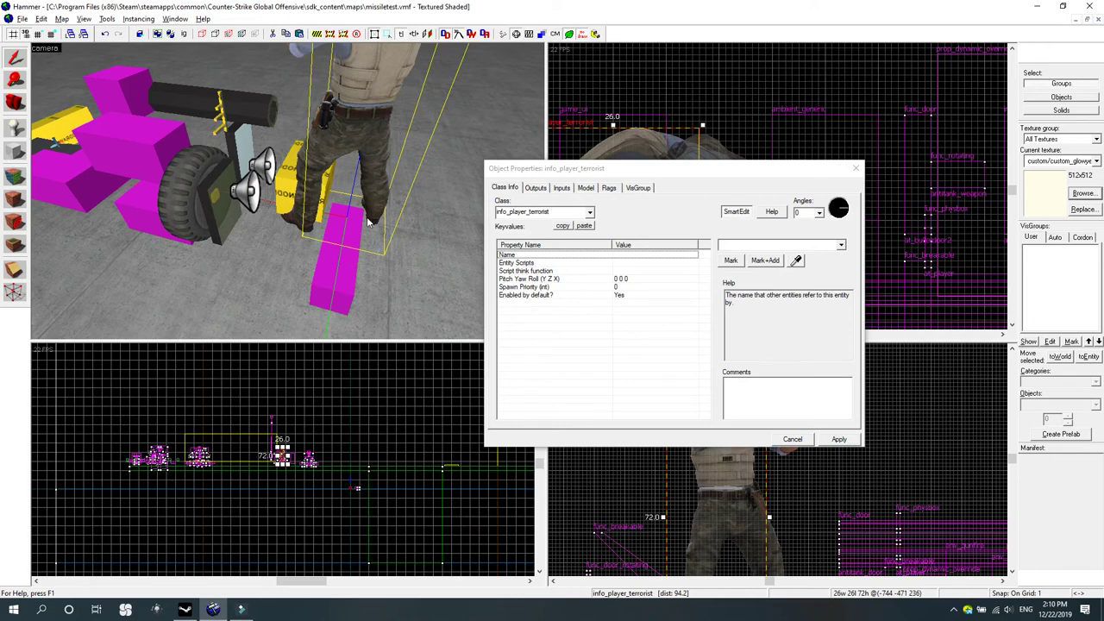
click(855, 167)
scroll(284, 153, down, 5)
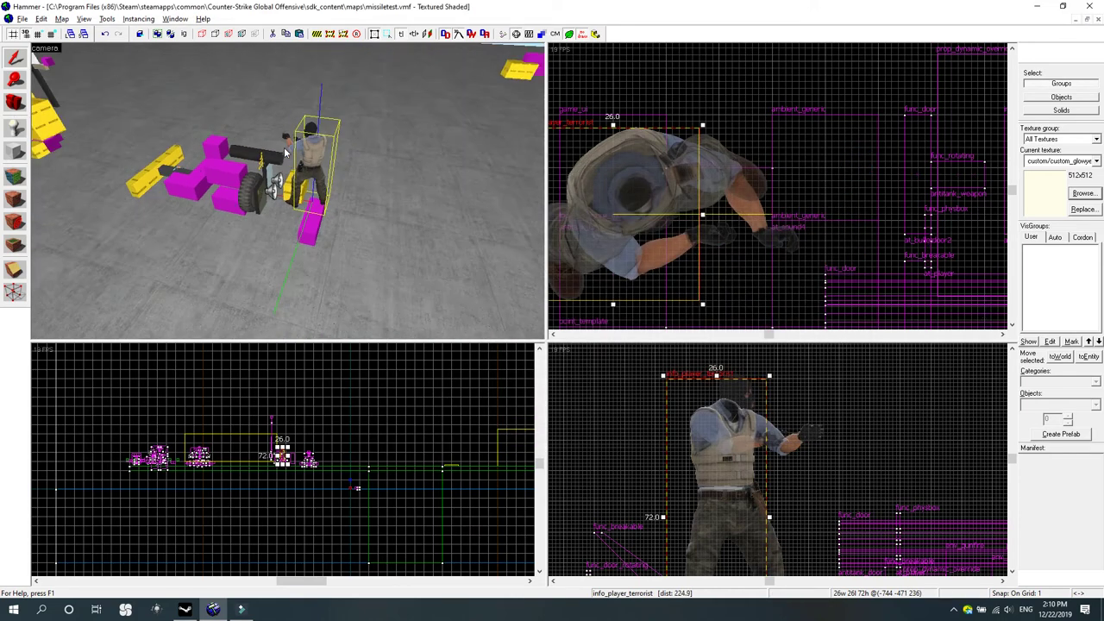
scroll(284, 153, up, 5)
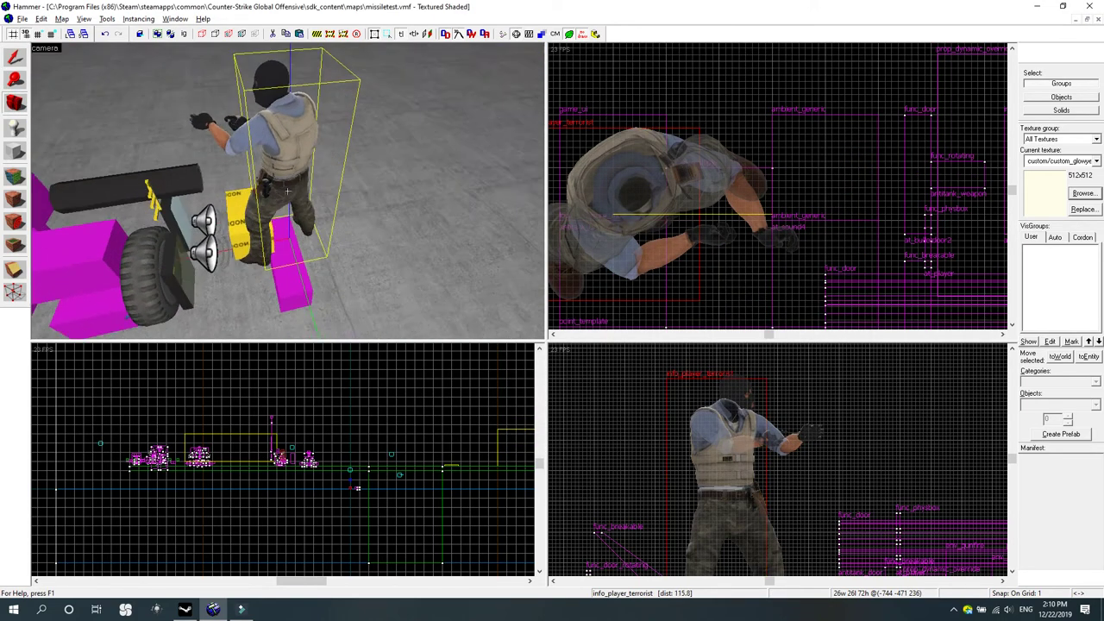
key(w)
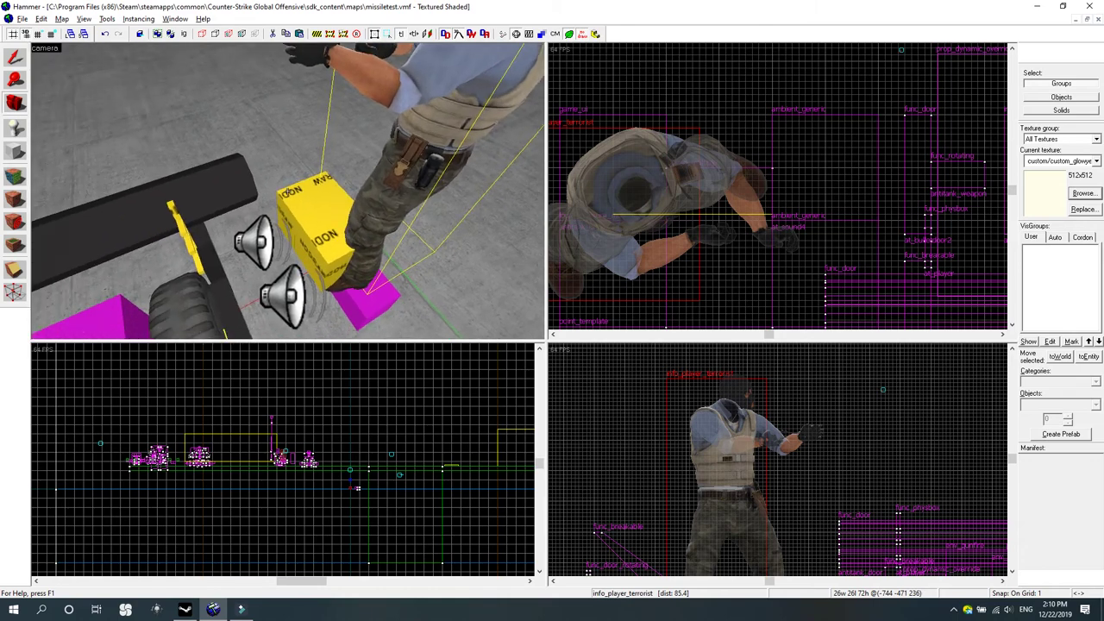
Examine the terrorist spawn, the antitank weapon and its sound entities from several sides and distances.
key(Left)
key(Left)
key(Left)
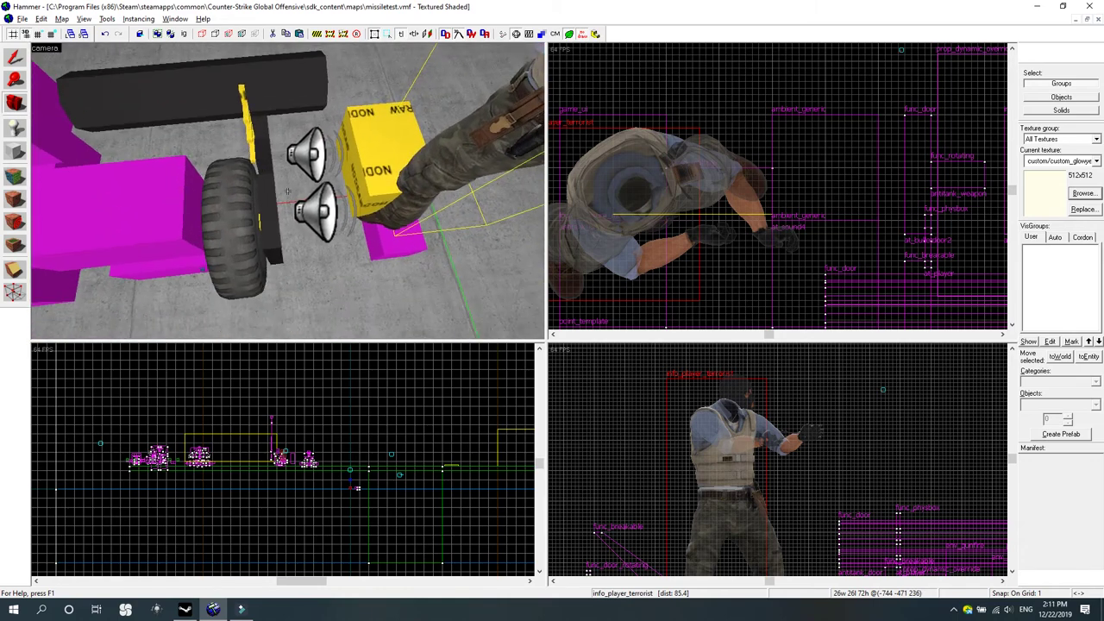
key(w)
key(s)
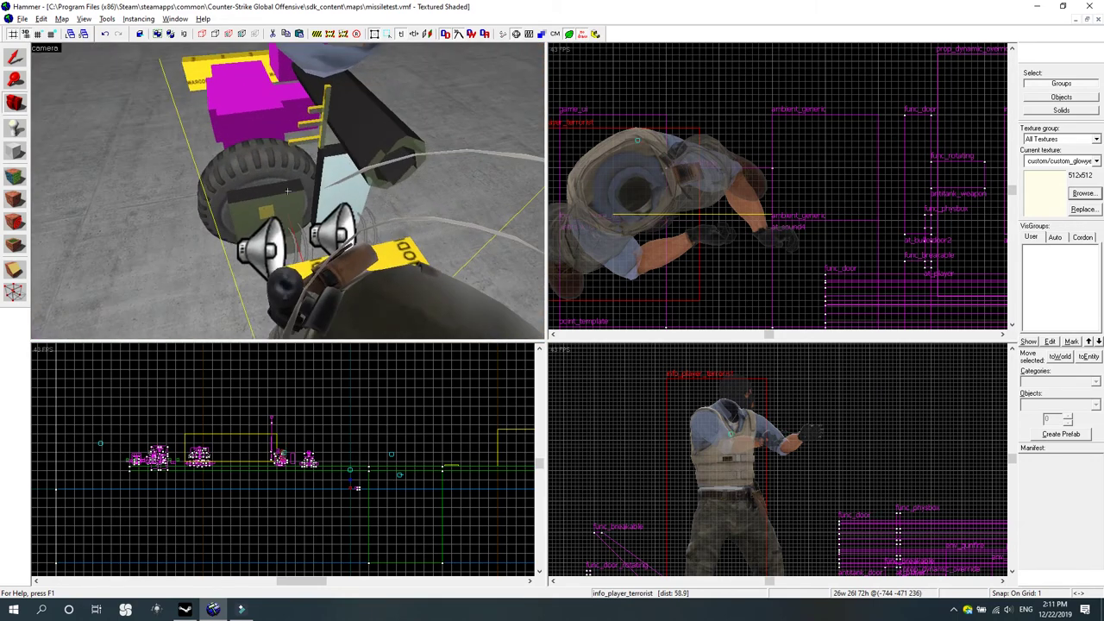
key(w)
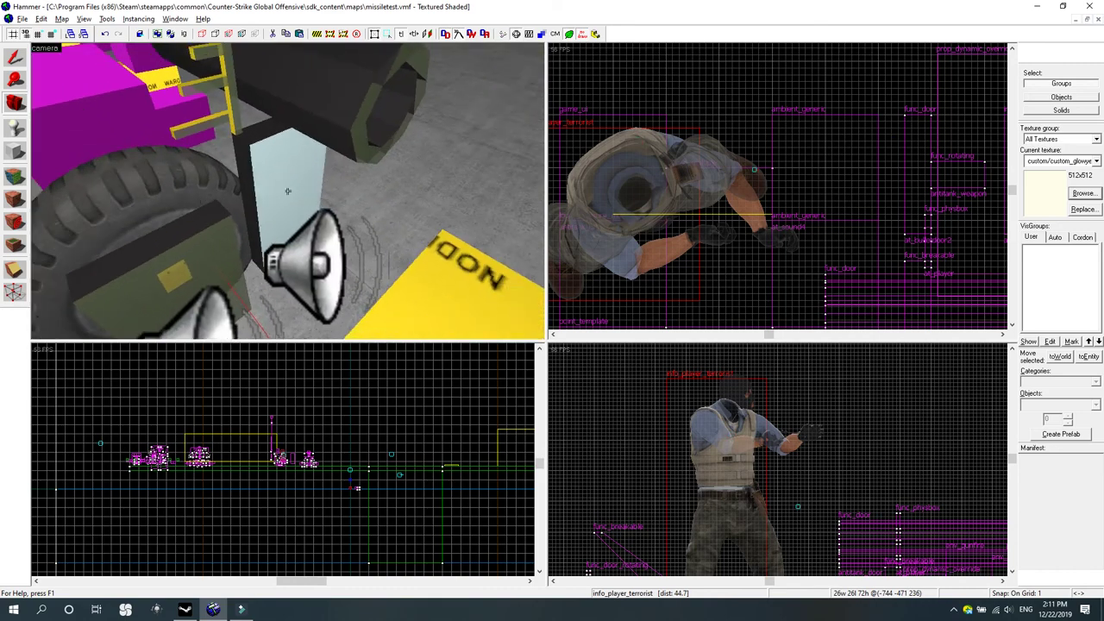
scroll(287, 190, down, 6)
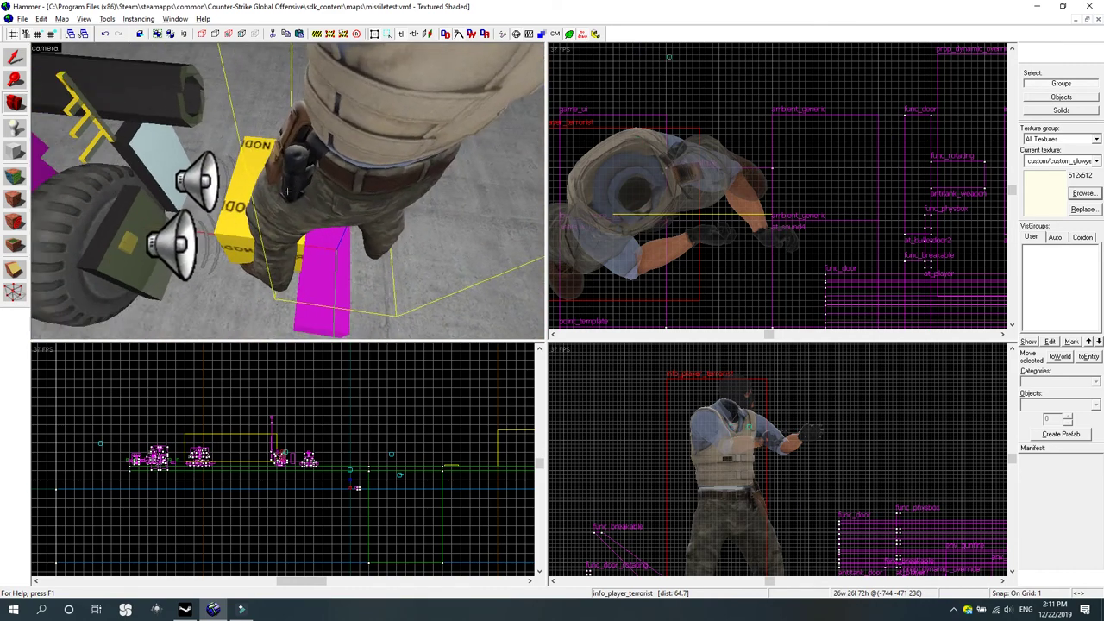
key(w)
key(s)
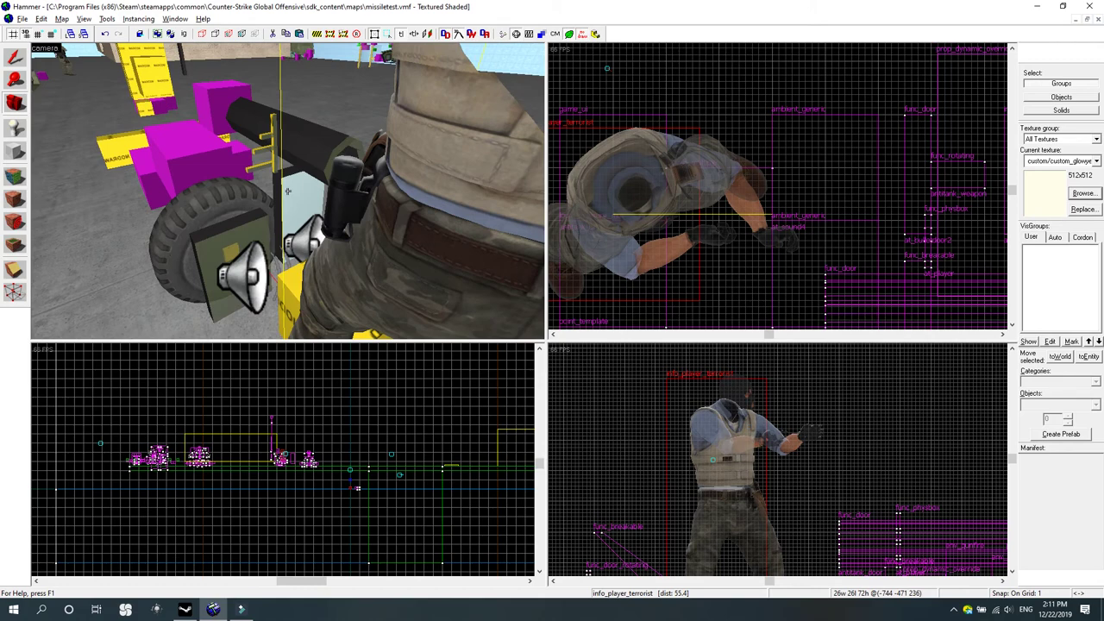
key(z)
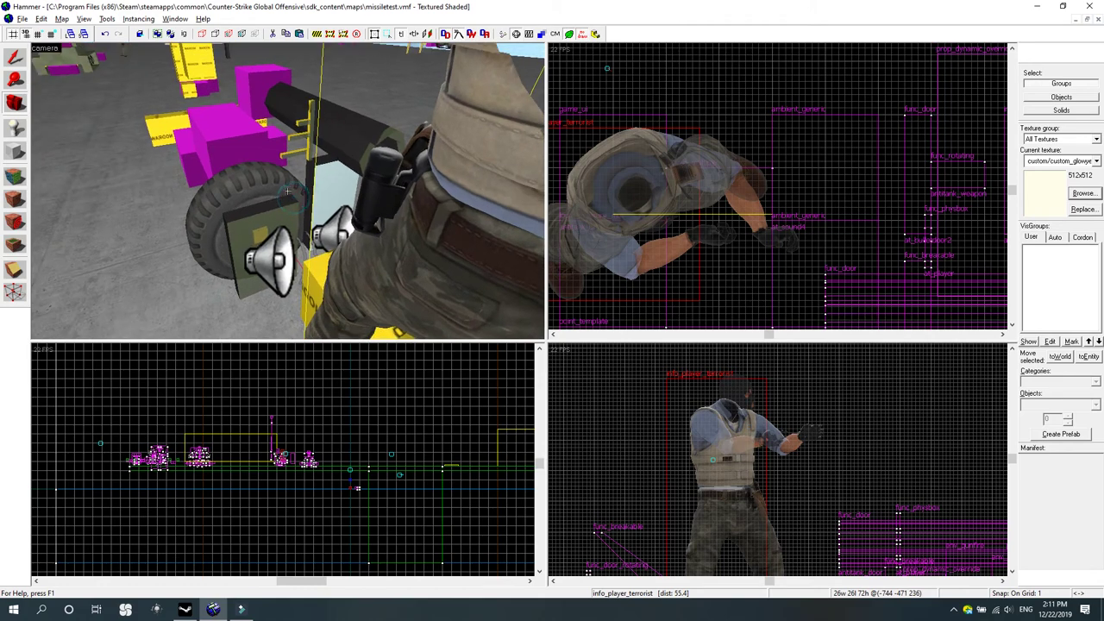
key(w)
key(w)
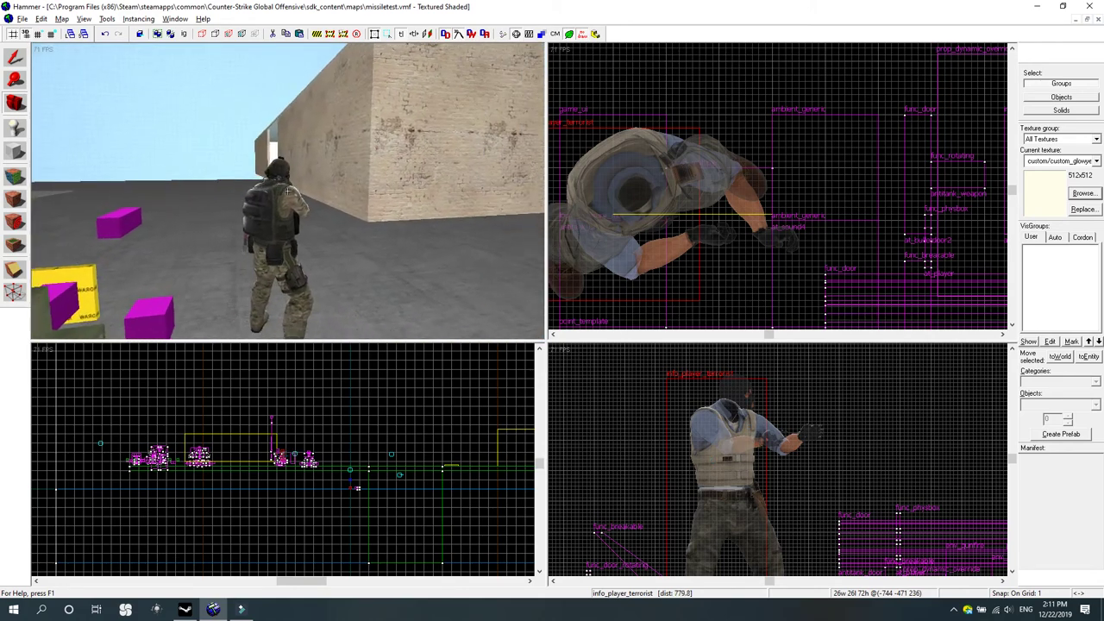
key(s)
key(w)
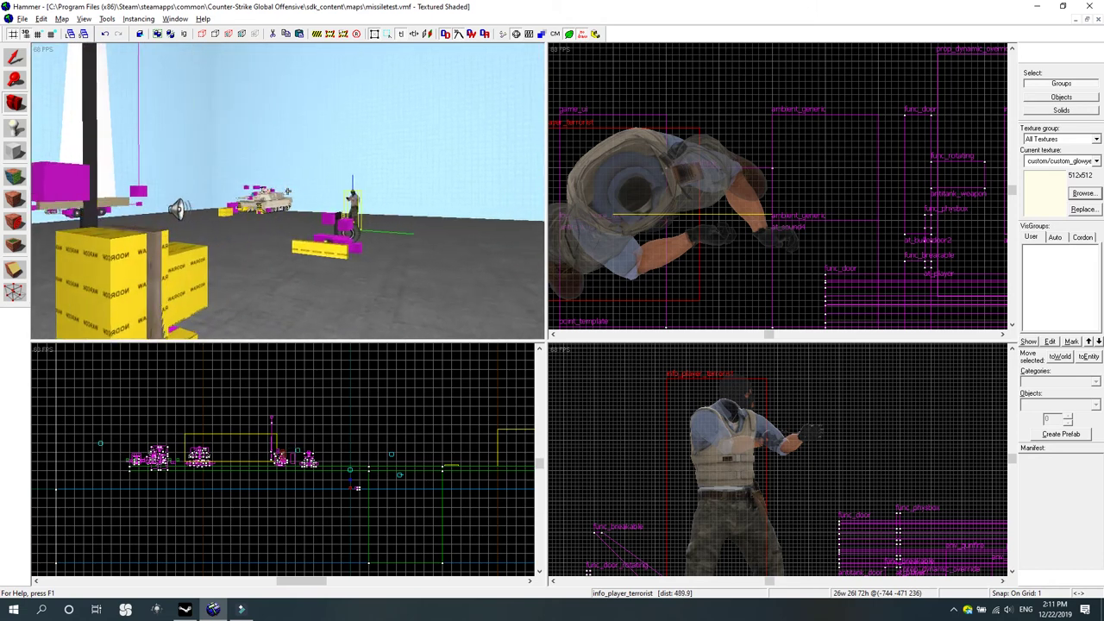
key(w)
key(z)
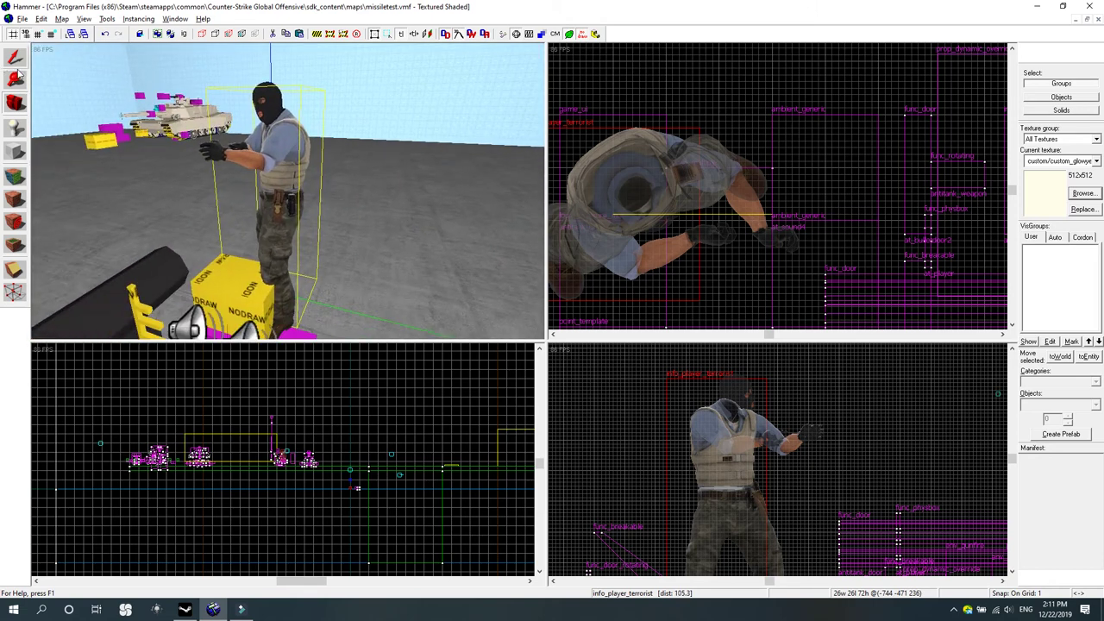
Review the properties of the info_player_terrorist behind the antitank weapon without changing them.
click(14, 58)
double_click(281, 161)
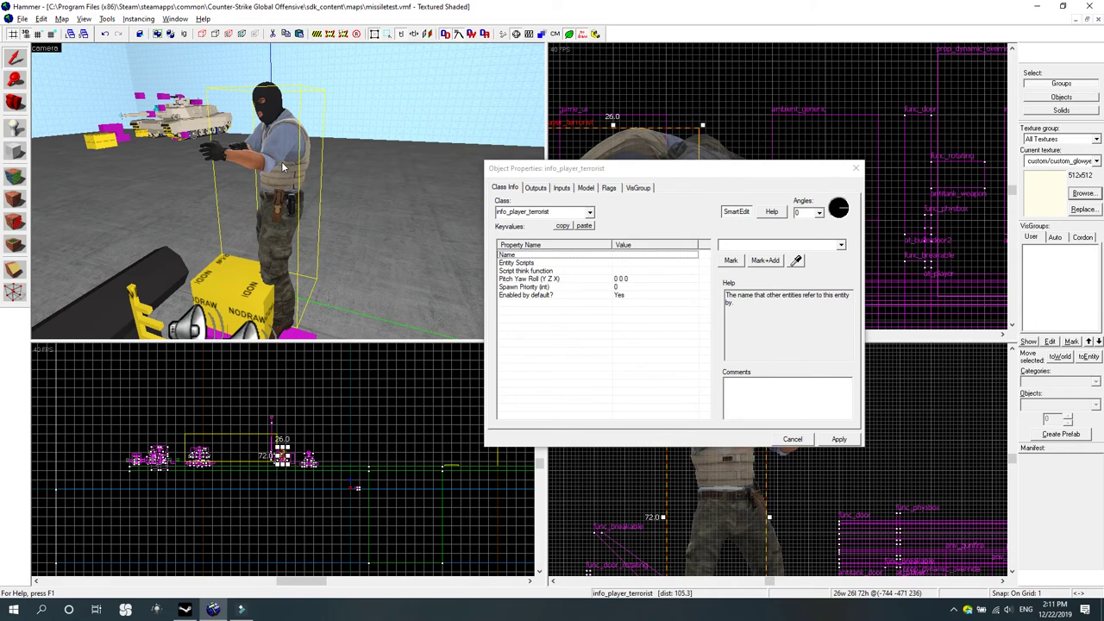
click(855, 167)
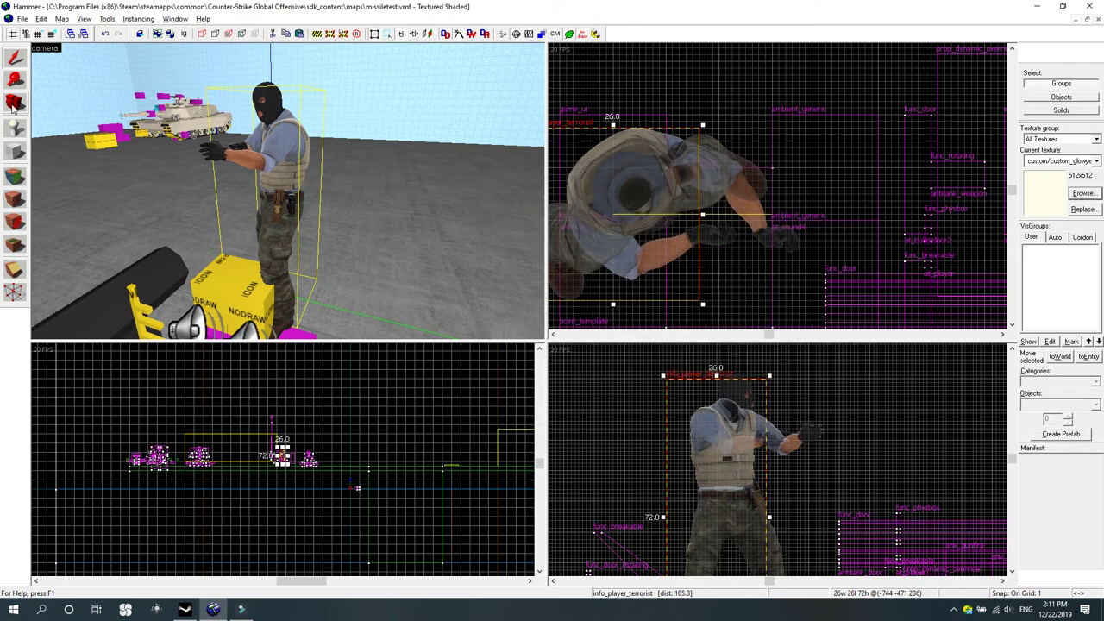
Examine the antitank weapon with the terrorist spawn behind it from above and close up.
click(19, 110)
mouse_move(287, 190)
mouse_down()
mouse_move(287, 250)
mouse_move(267, 216)
mouse_move(287, 190)
mouse_up()
scroll(287, 191, up, 6)
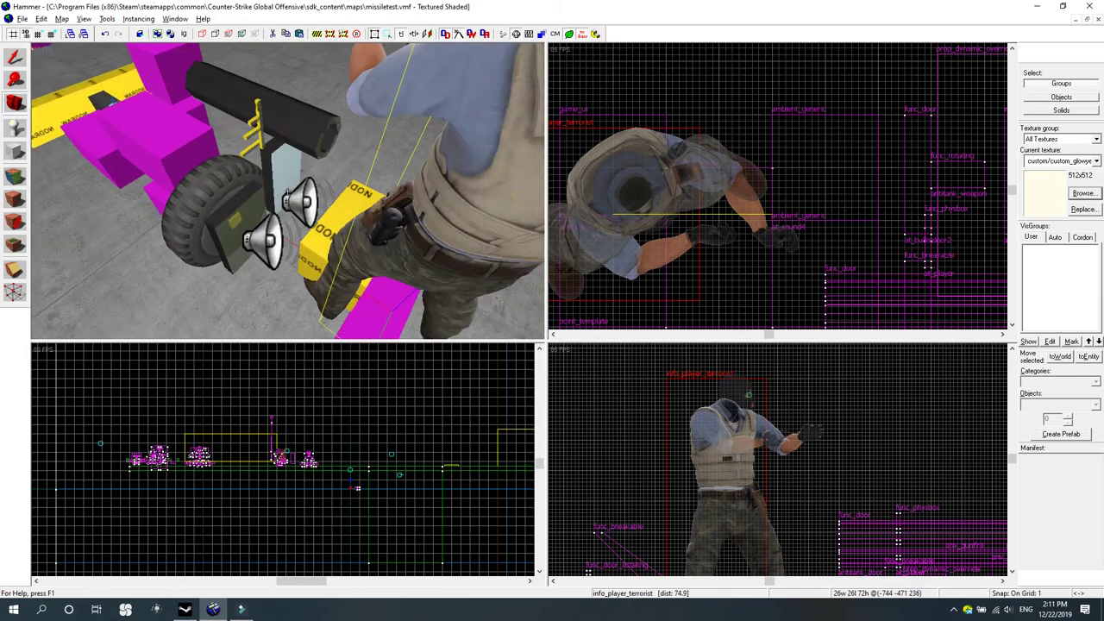
scroll(287, 190, down, 10)
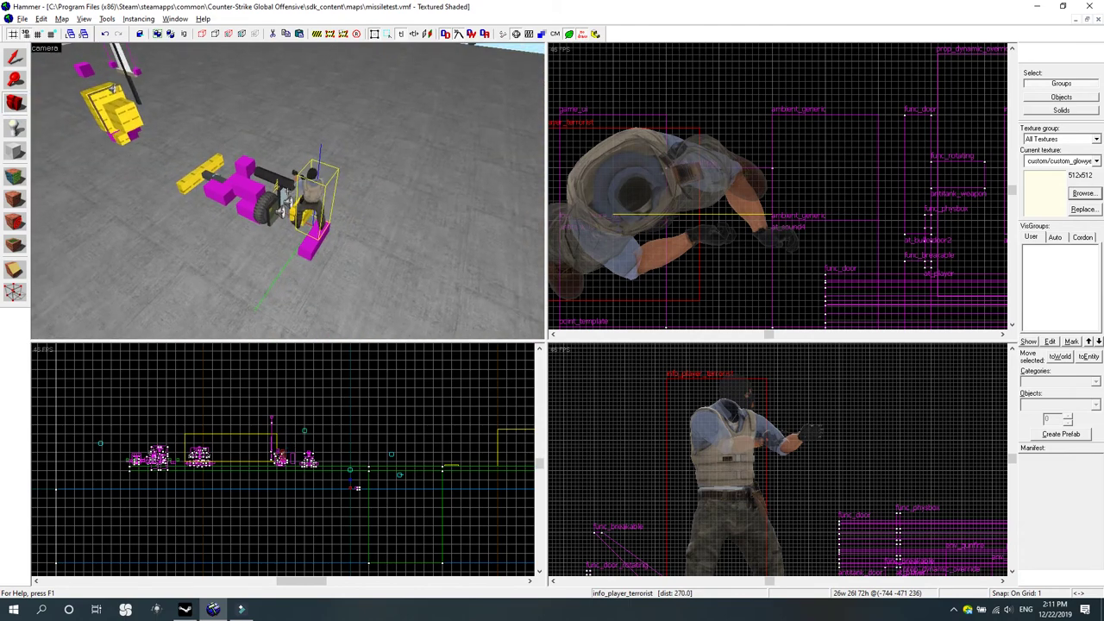
drag(287, 191, 201, 147)
drag(287, 191, 503, 338)
scroll(287, 190, up, 5)
drag(287, 191, 322, 101)
scroll(287, 191, up, 8)
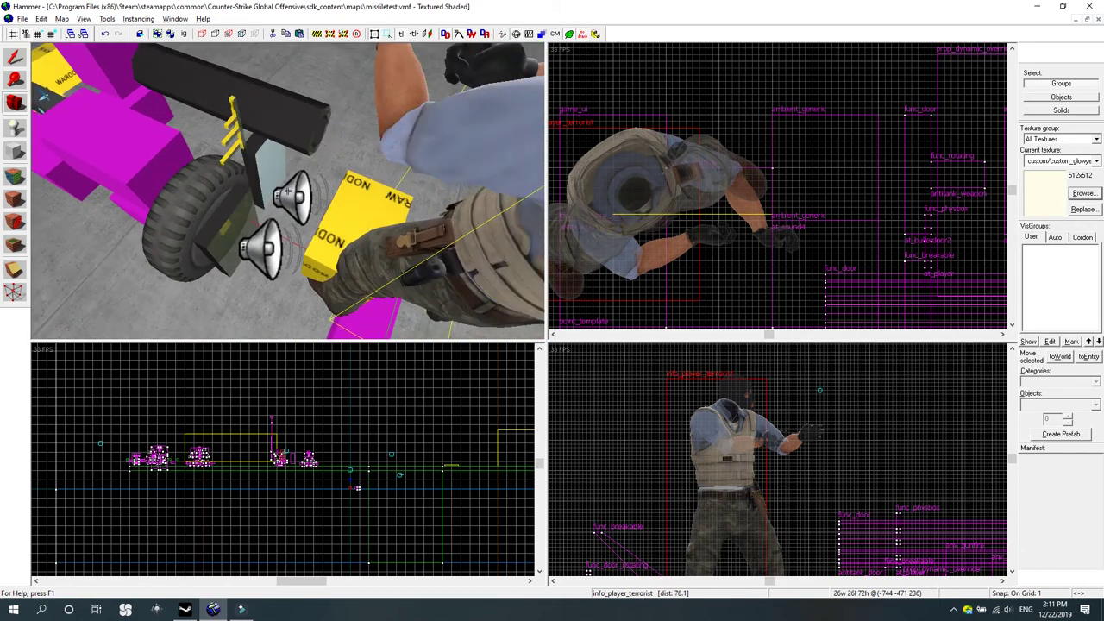
Look through the OnMapSpawn outputs of the logic_auto entity for the console commands sent to commands.
scroll(287, 190, down, 10)
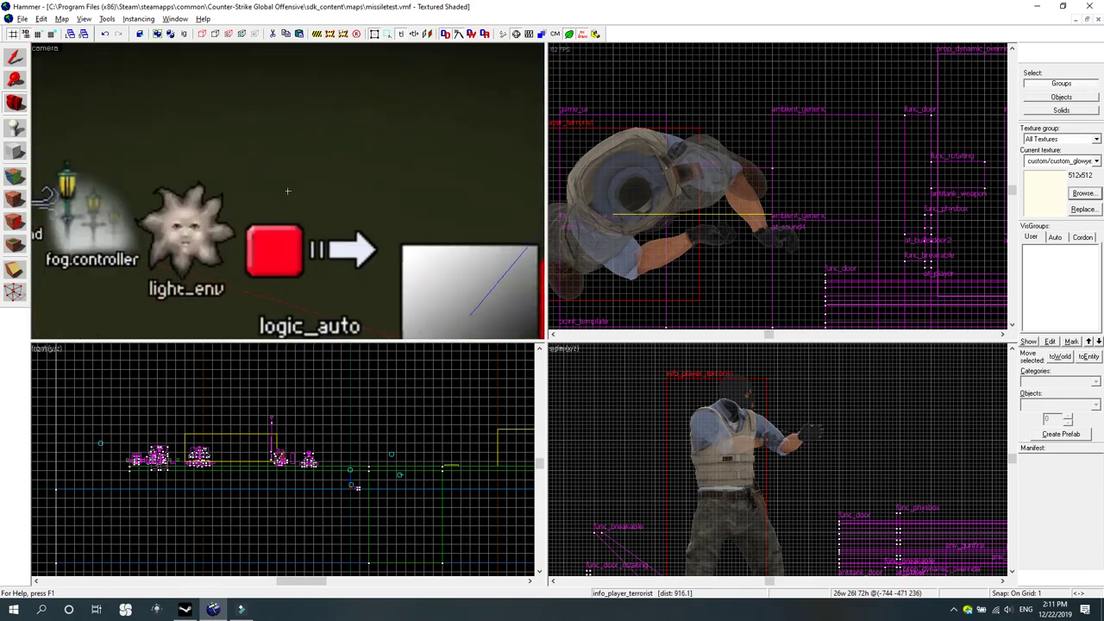
scroll(265, 183, down, 2)
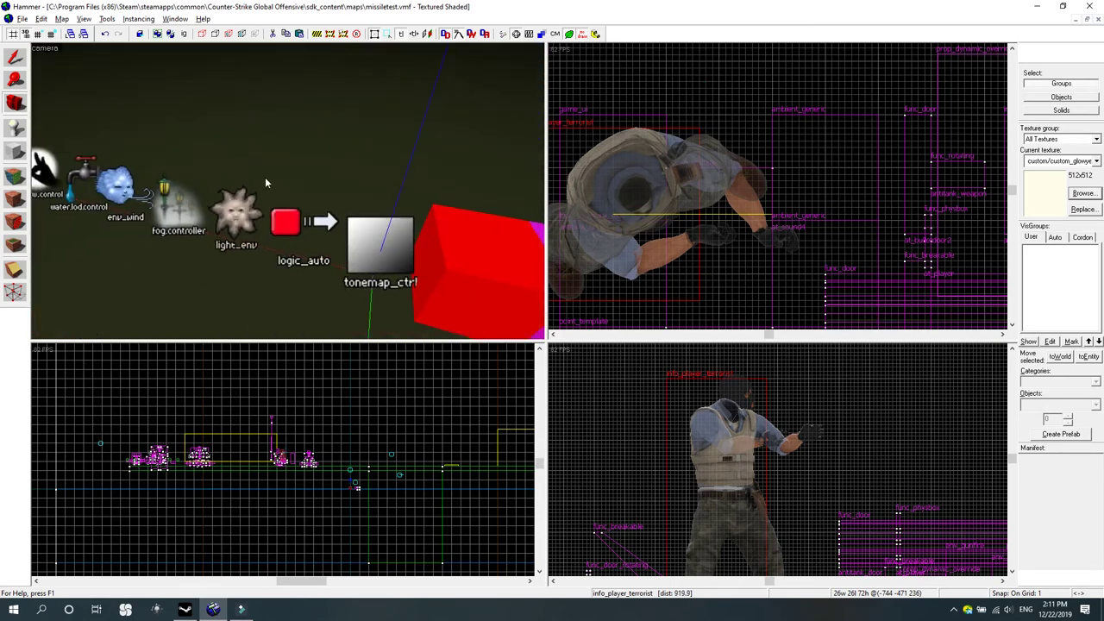
double_click(302, 231)
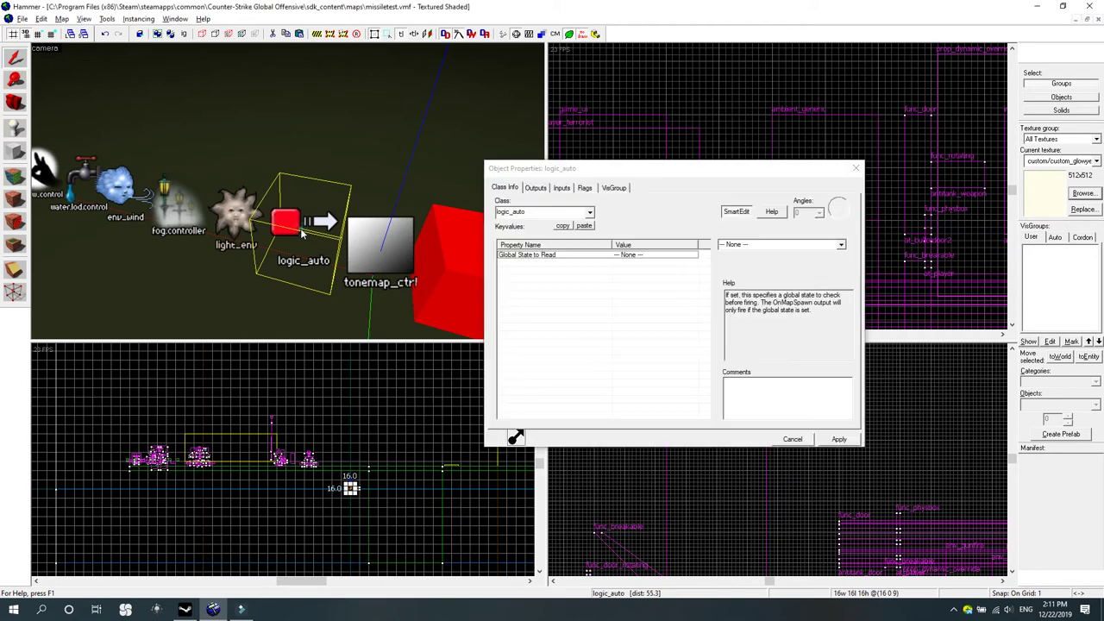
click(535, 188)
scroll(641, 279, down, 5)
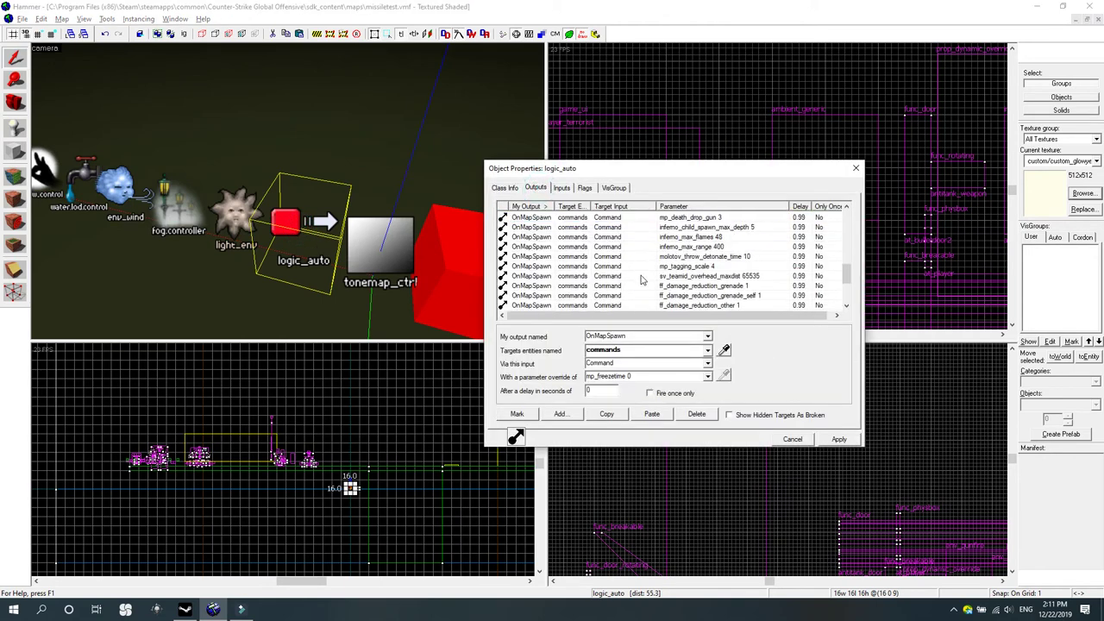
scroll(640, 279, down, 3)
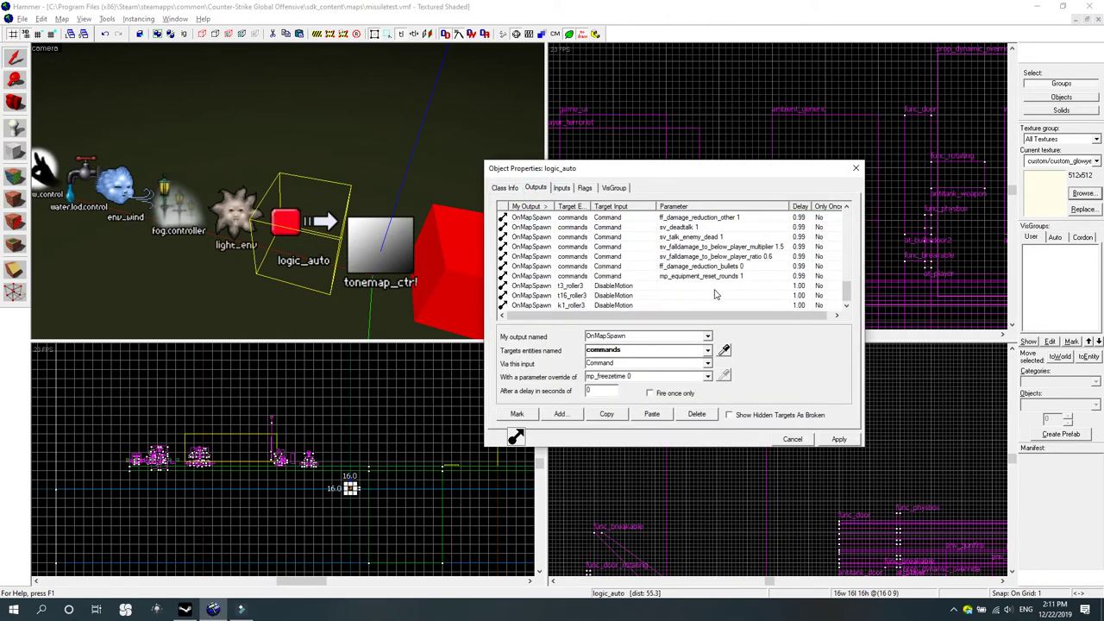
scroll(746, 296, up, 3)
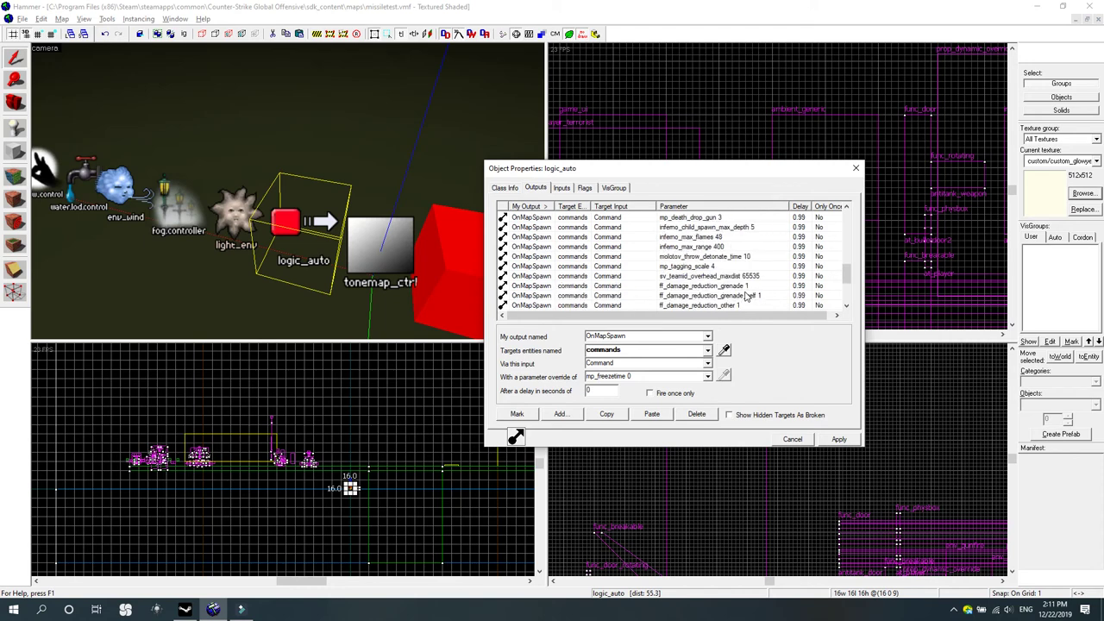
scroll(746, 297, up, 1)
scroll(730, 297, up, 1)
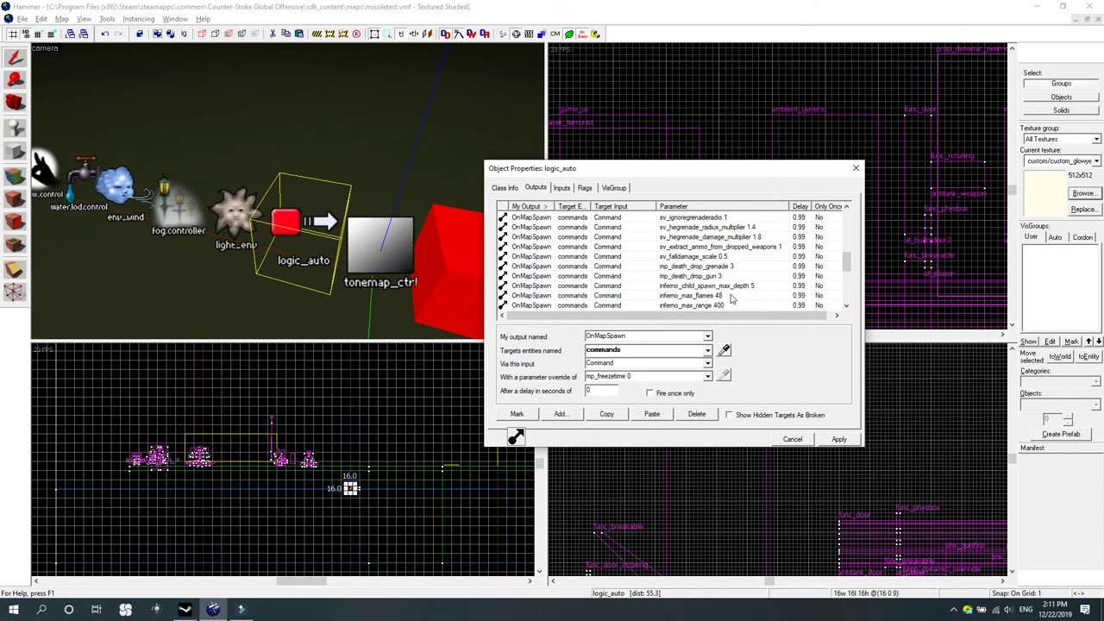
click(692, 229)
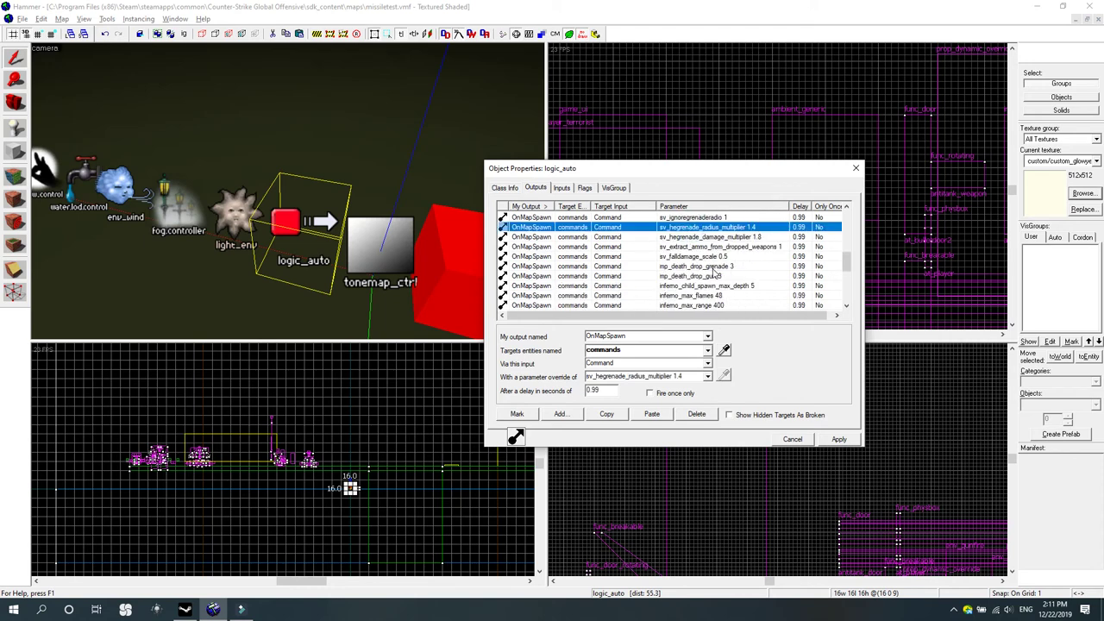
scroll(732, 287, up, 1)
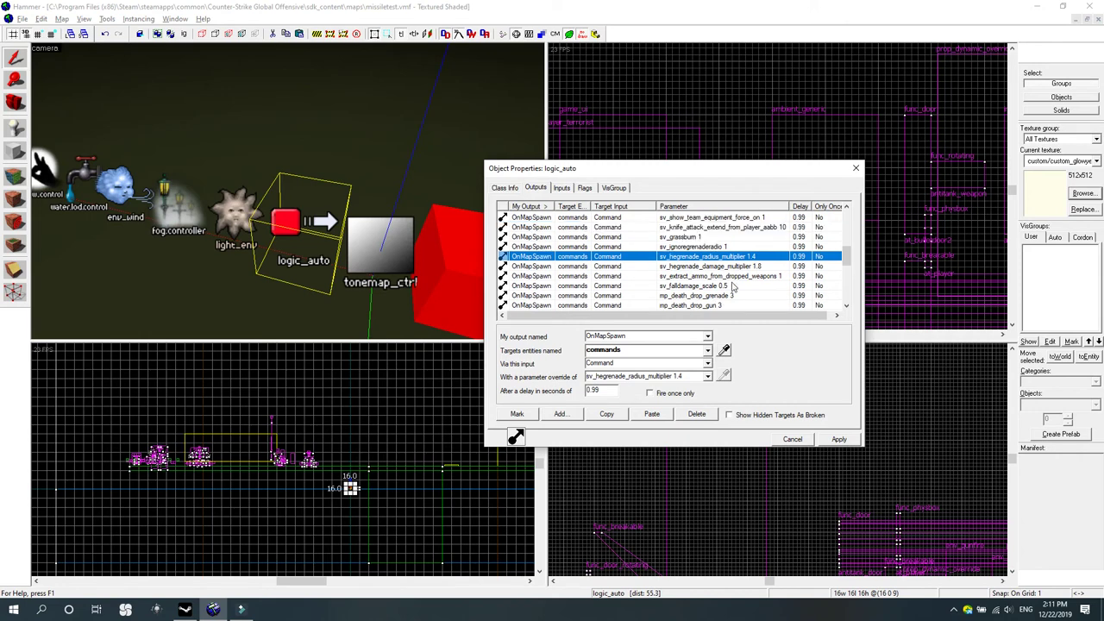
scroll(726, 284, up, 1)
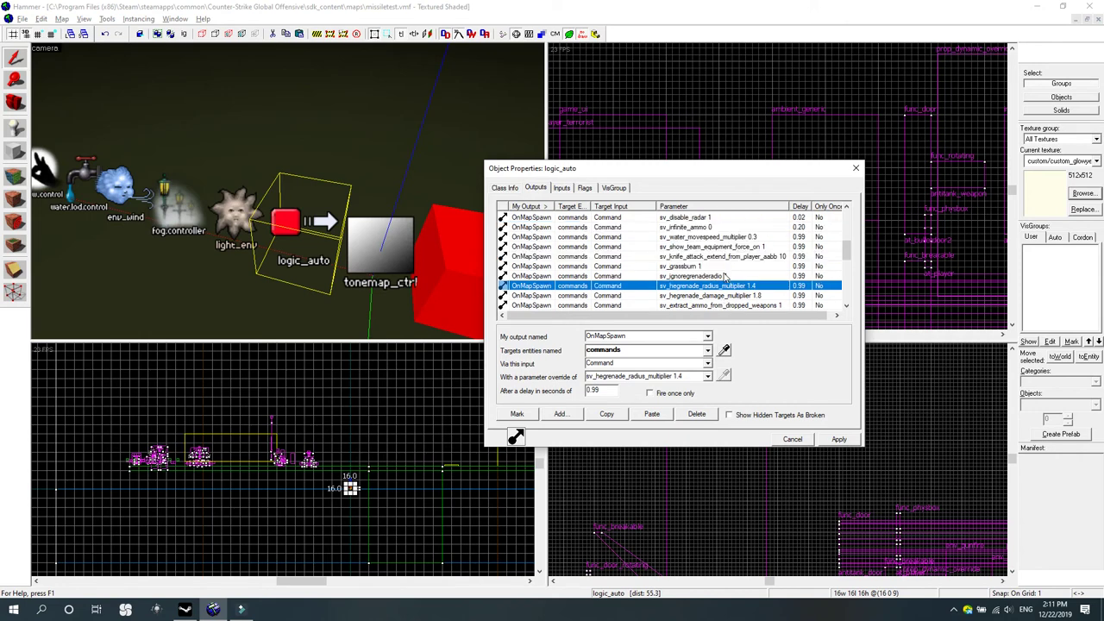
Edit the parameter override of the logic_auto's sv_infinite_ammo output and apply the change.
click(700, 228)
click(694, 306)
key(Down)
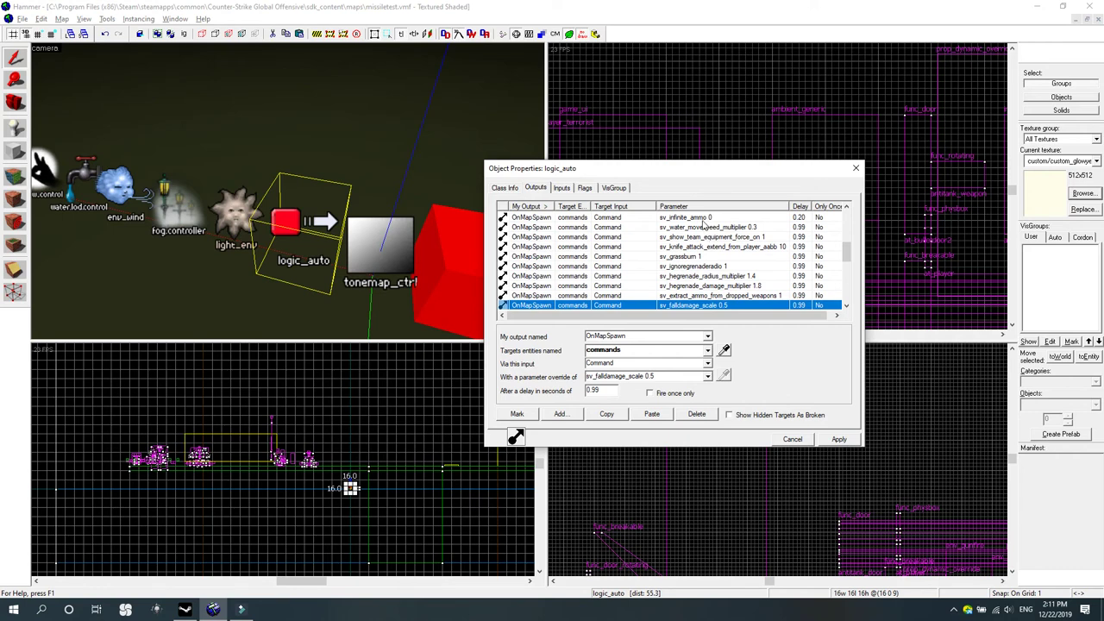
scroll(698, 255, down, 1)
scroll(698, 255, up, 2)
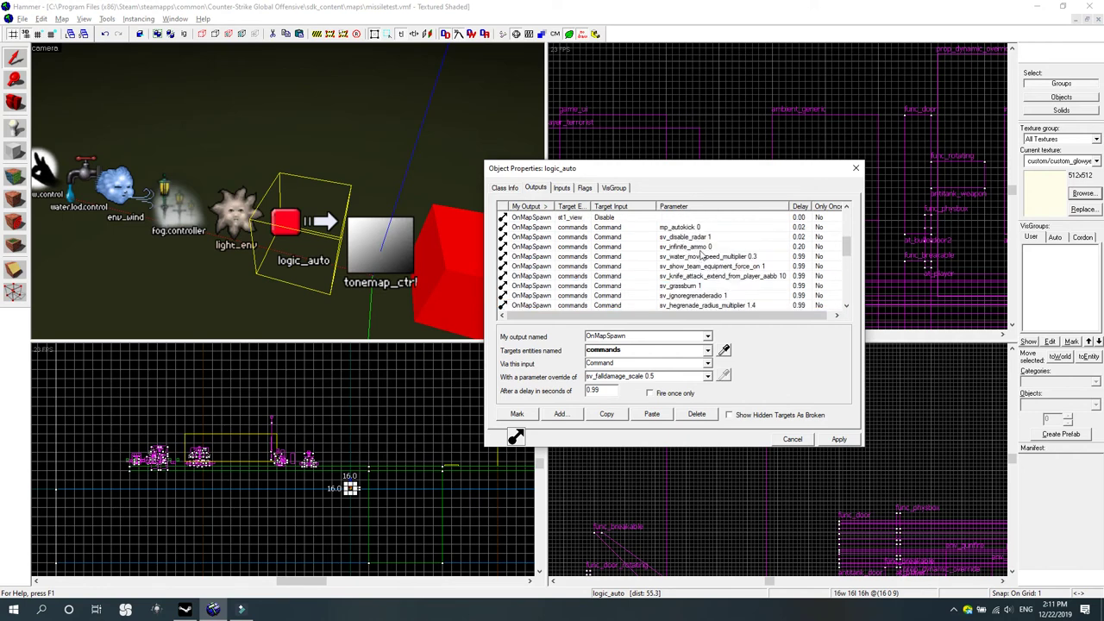
click(700, 246)
click(613, 377)
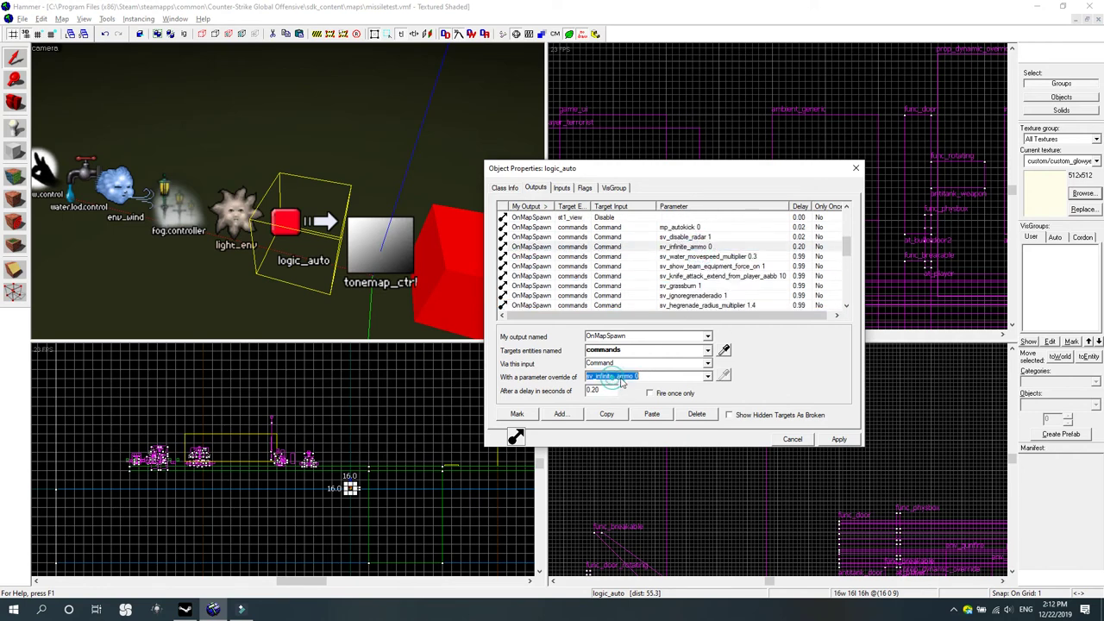
click(620, 377)
click(630, 377)
click(639, 376)
click(840, 438)
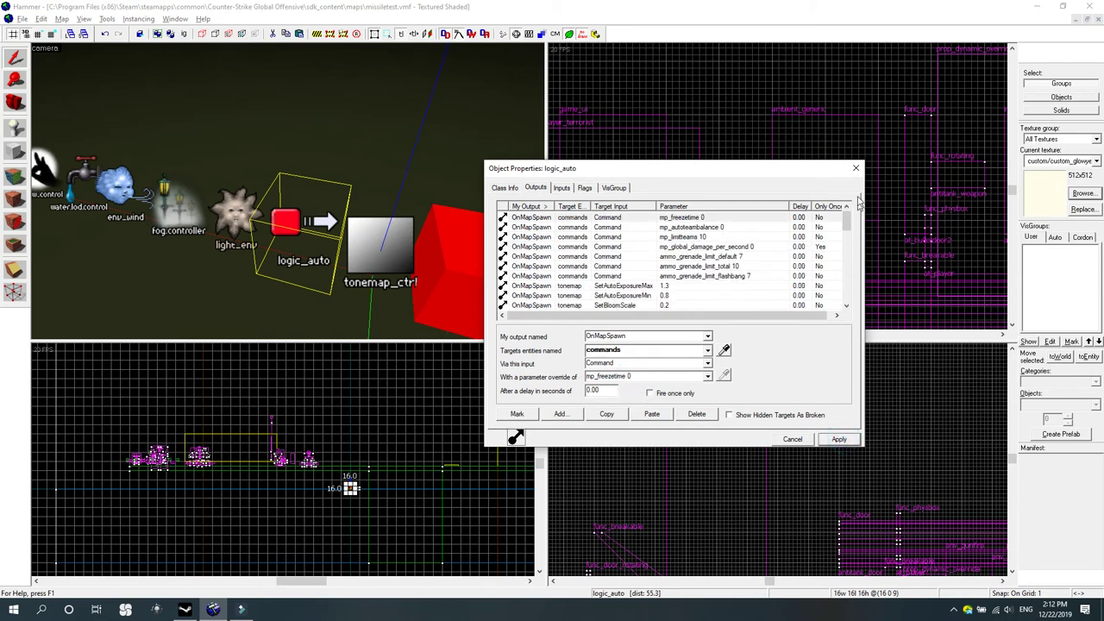
Review the properties of the info_player_counterterrorist standing next to the green vehicle without changing them.
click(14, 102)
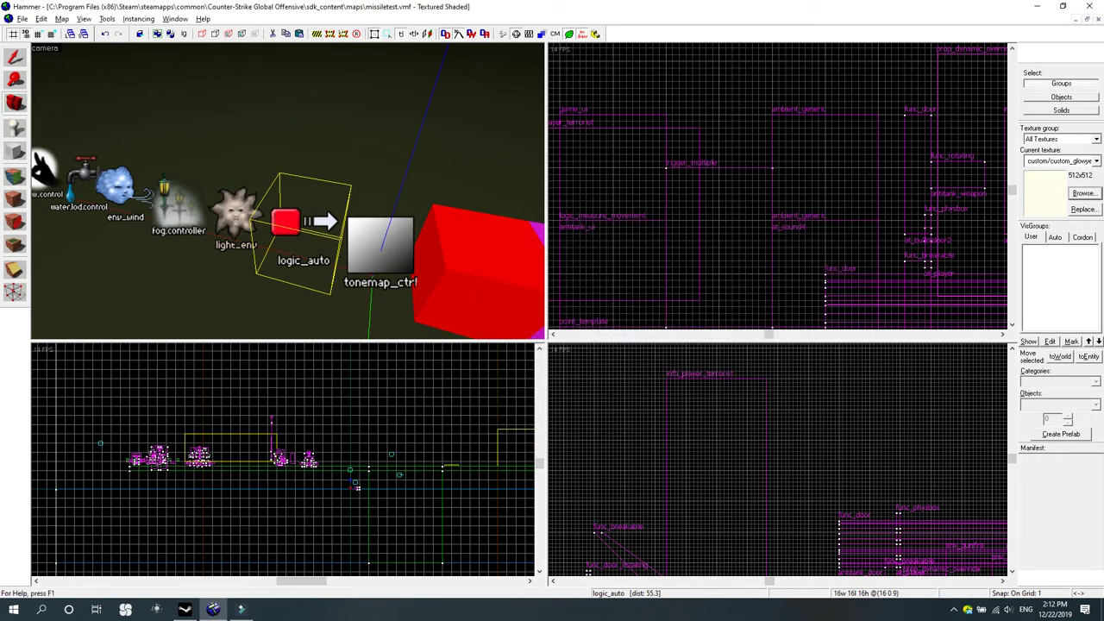
drag(239, 232, 288, 192)
key(w)
key(w)
key(s)
key(shift+s)
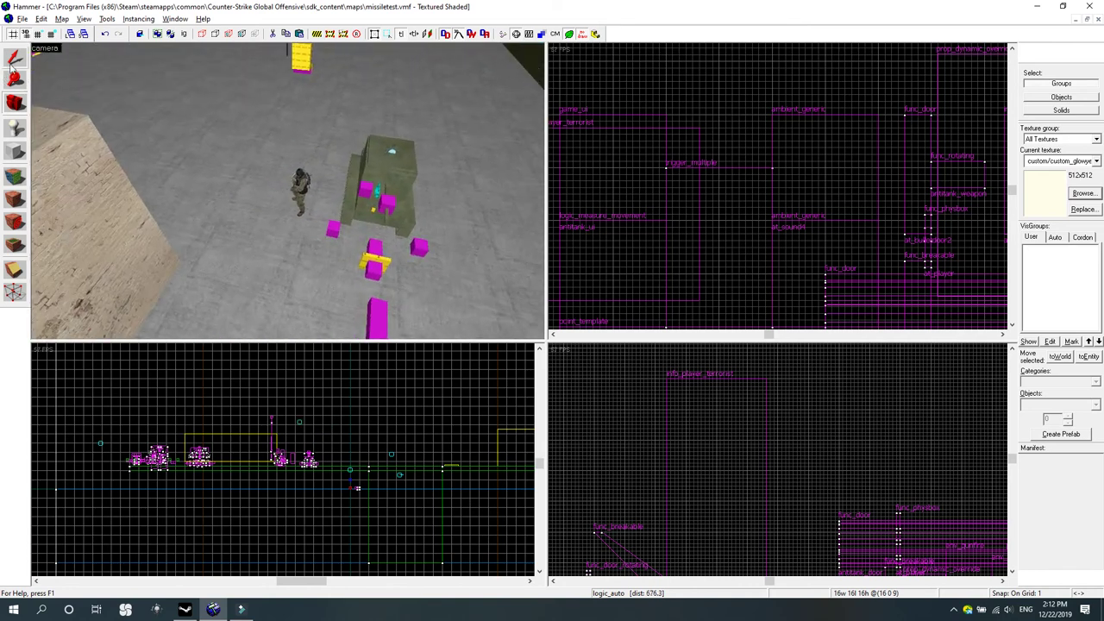
double_click(303, 186)
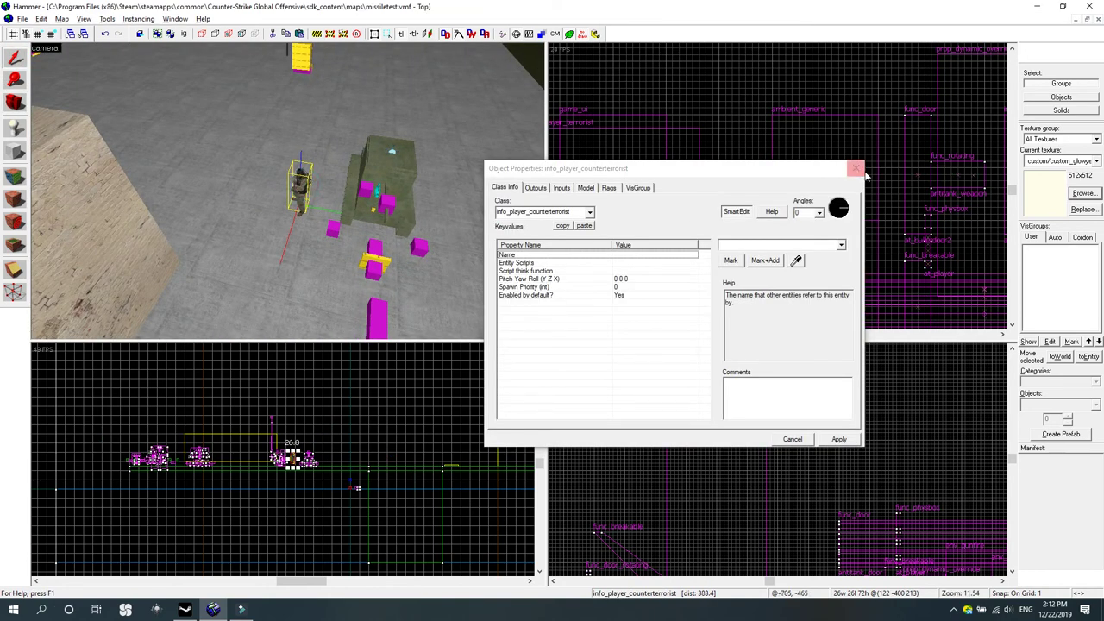
click(856, 168)
Start compiling and running the missiletest map in the game.
click(14, 102)
key(w)
drag(288, 191, 287, 191)
key(s)
key(a)
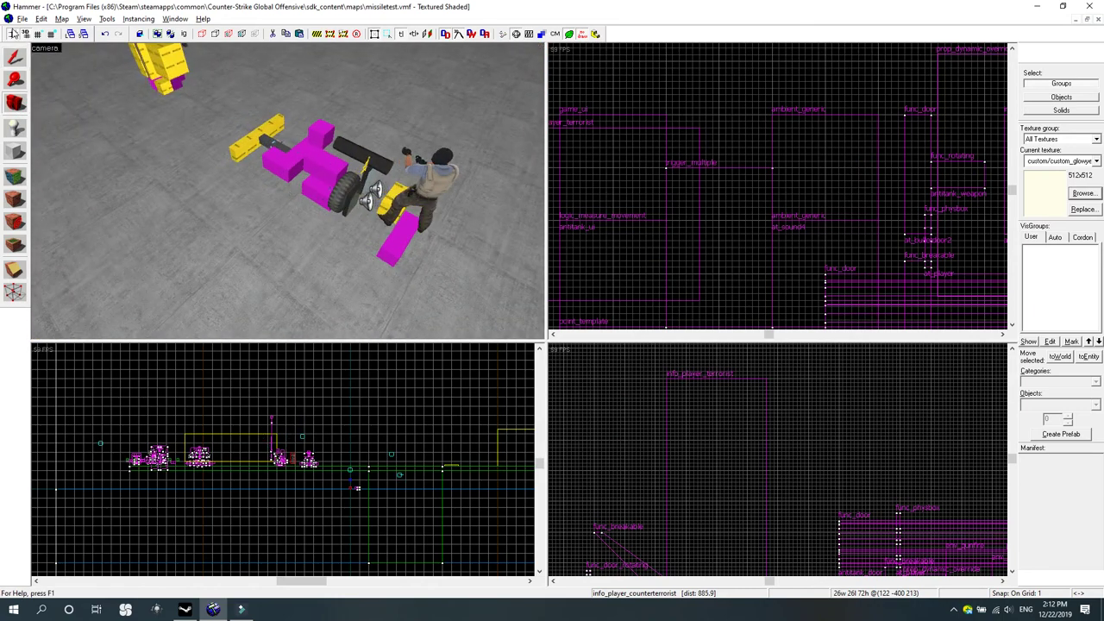
click(22, 18)
click(22, 18)
click(23, 18)
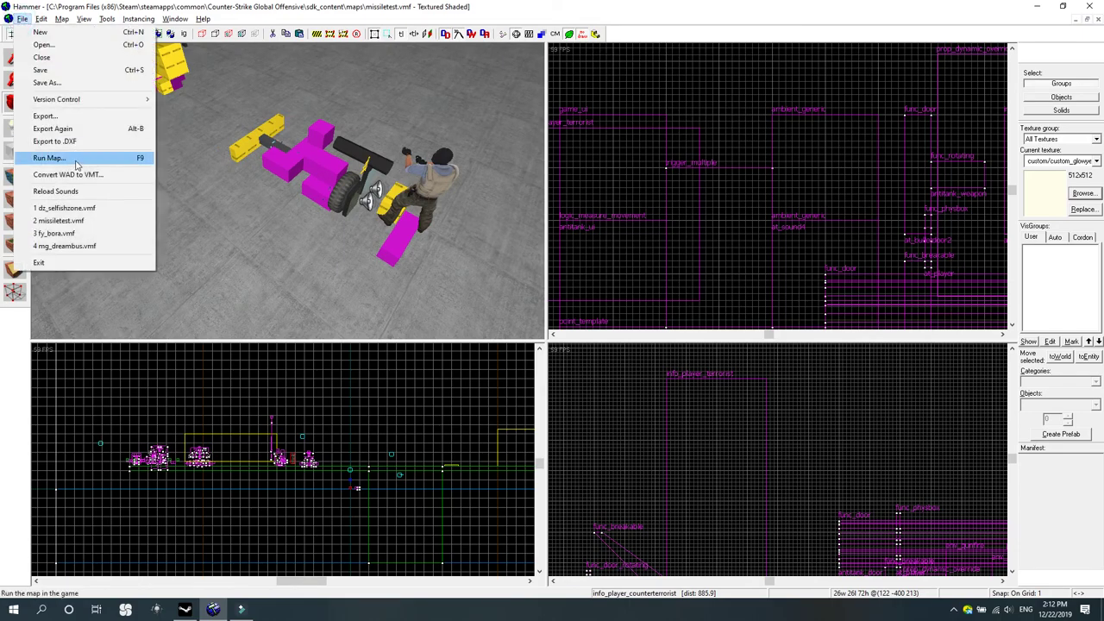
click(49, 158)
click(635, 370)
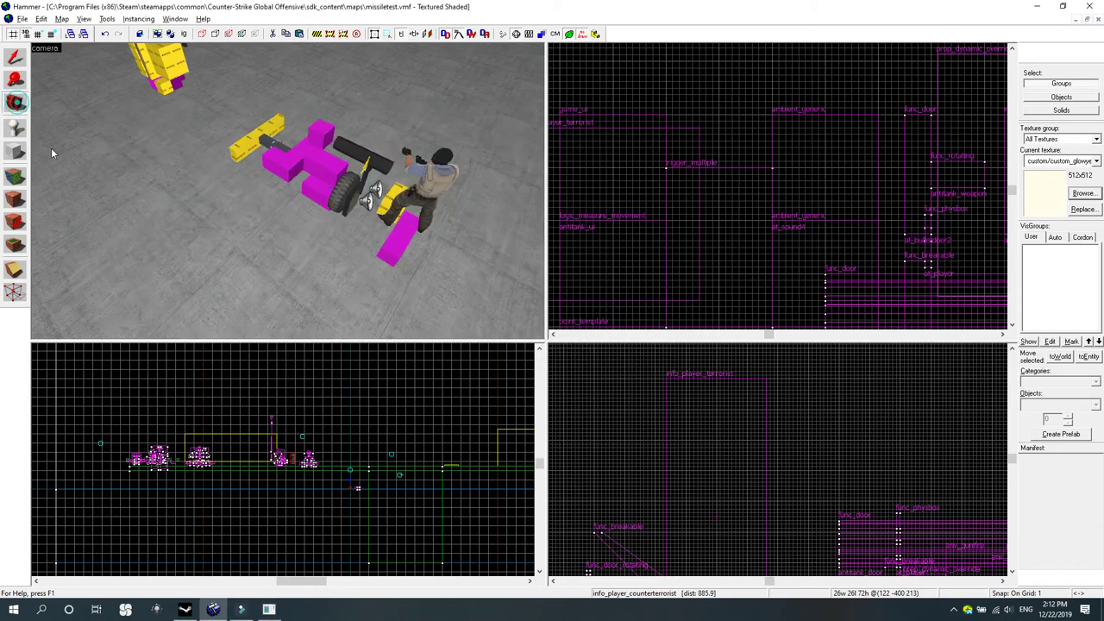
drag(287, 189, 287, 190)
key(a)
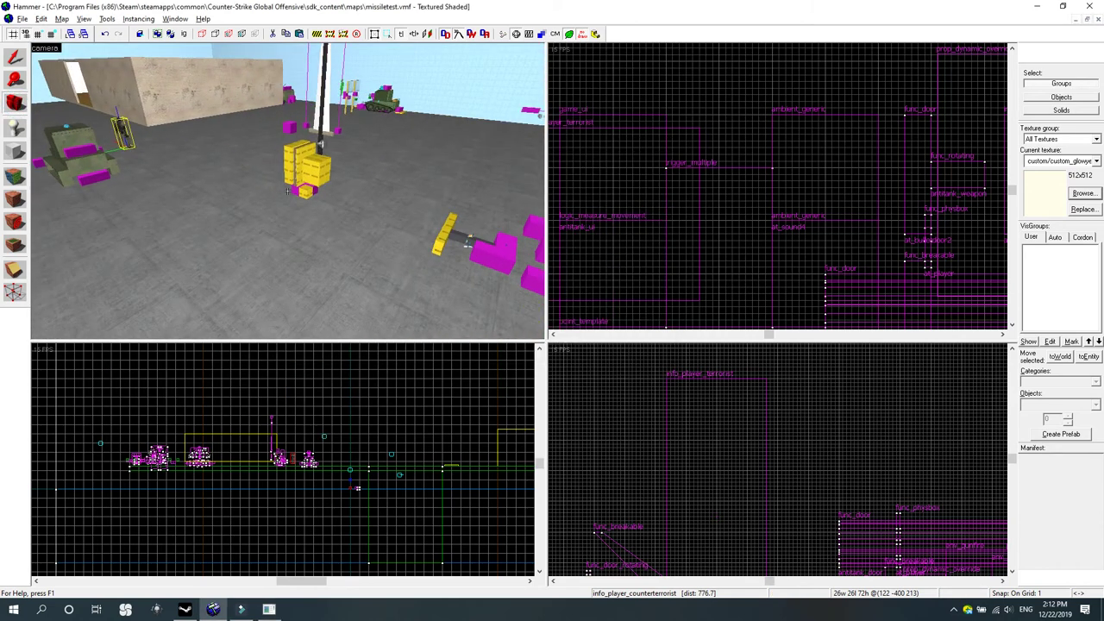
Review the class properties of the at_player func_physbox mounted on the antitank weapon.
key(z)
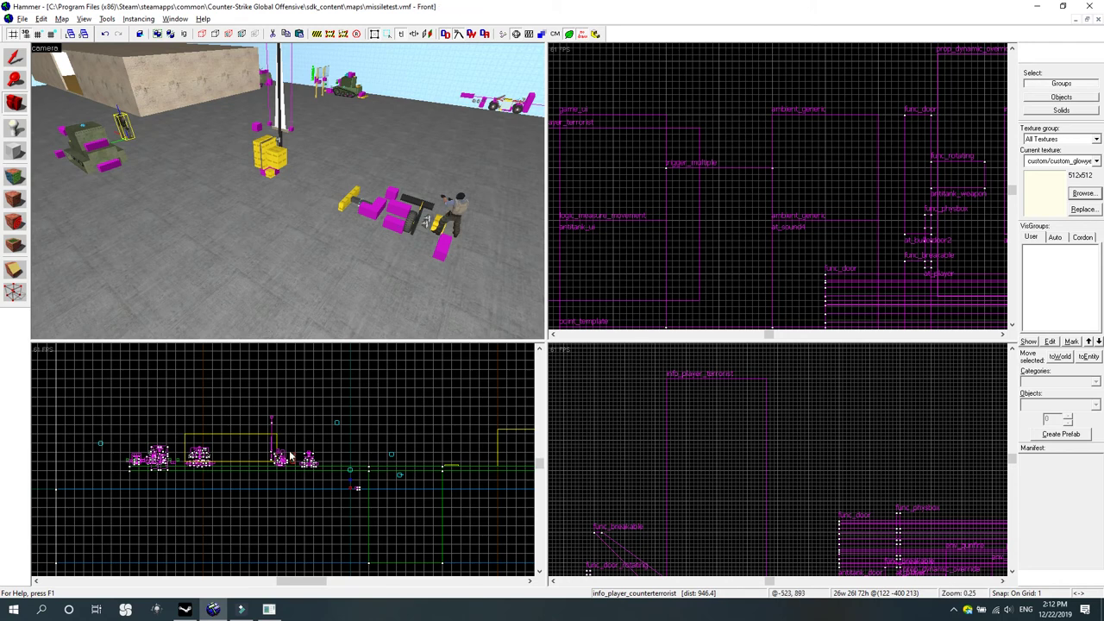
key(w)
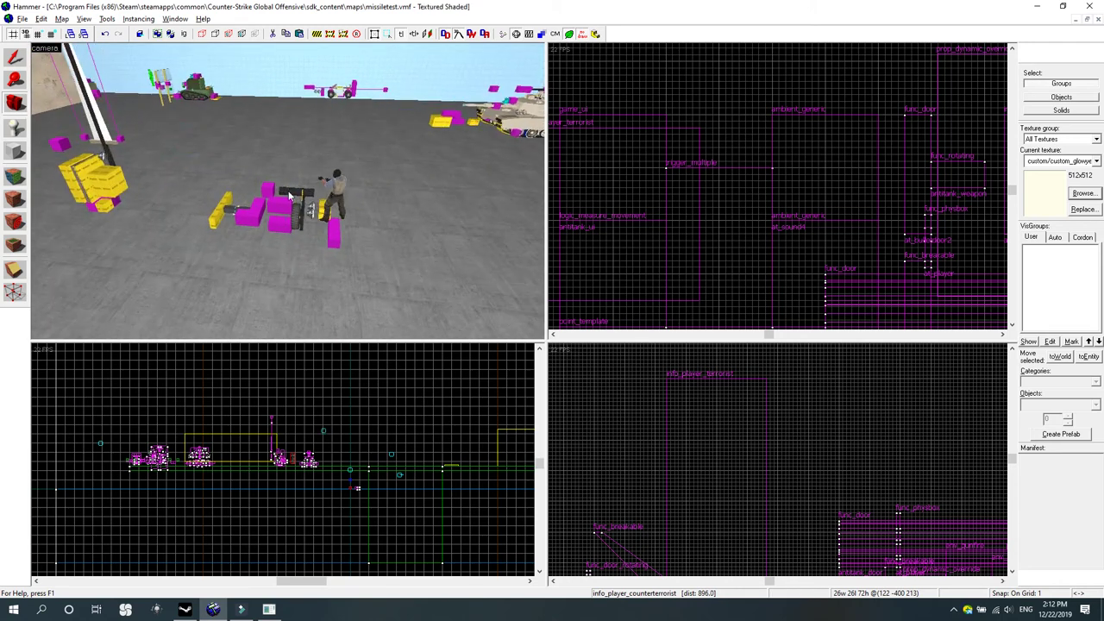
key(alt+p)
click(211, 32)
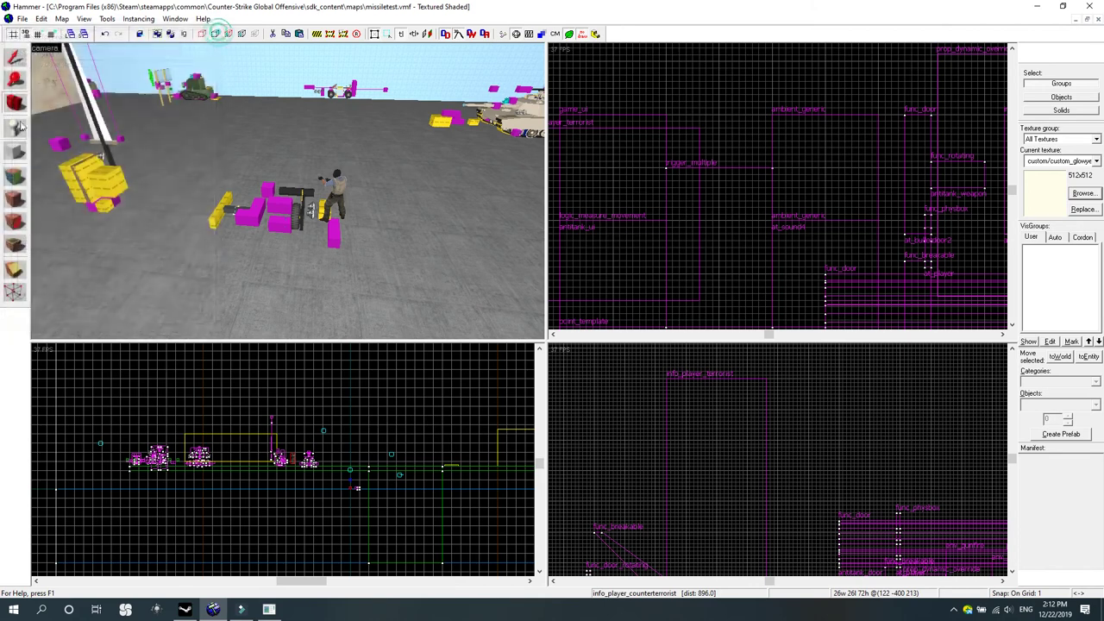
key(z)
key(w)
key(w)
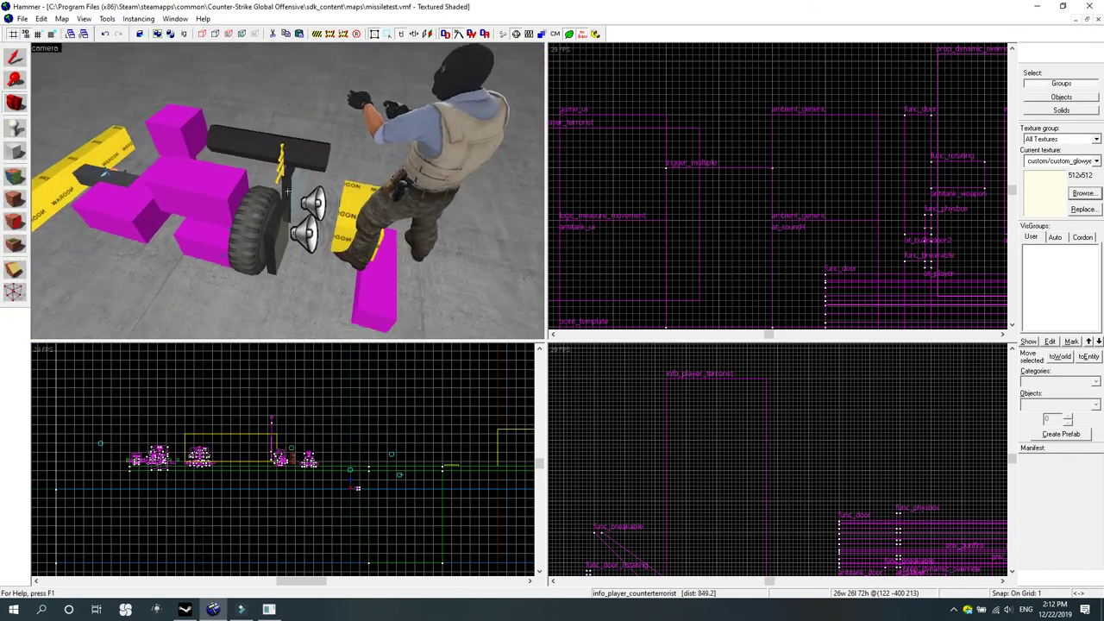
key(s)
click(15, 57)
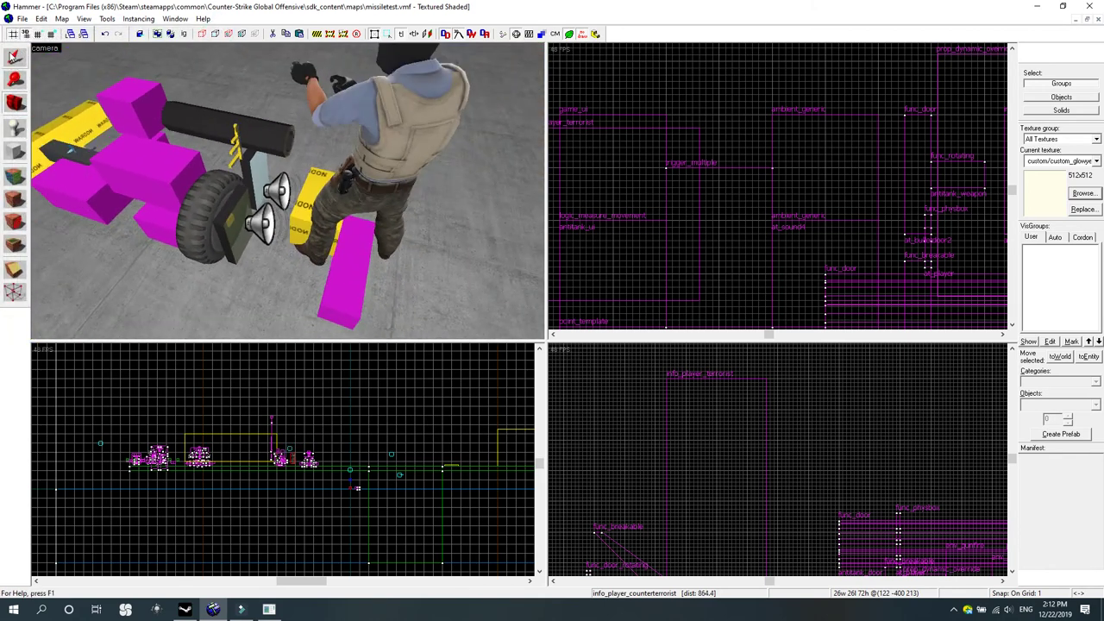
click(233, 138)
double_click(235, 138)
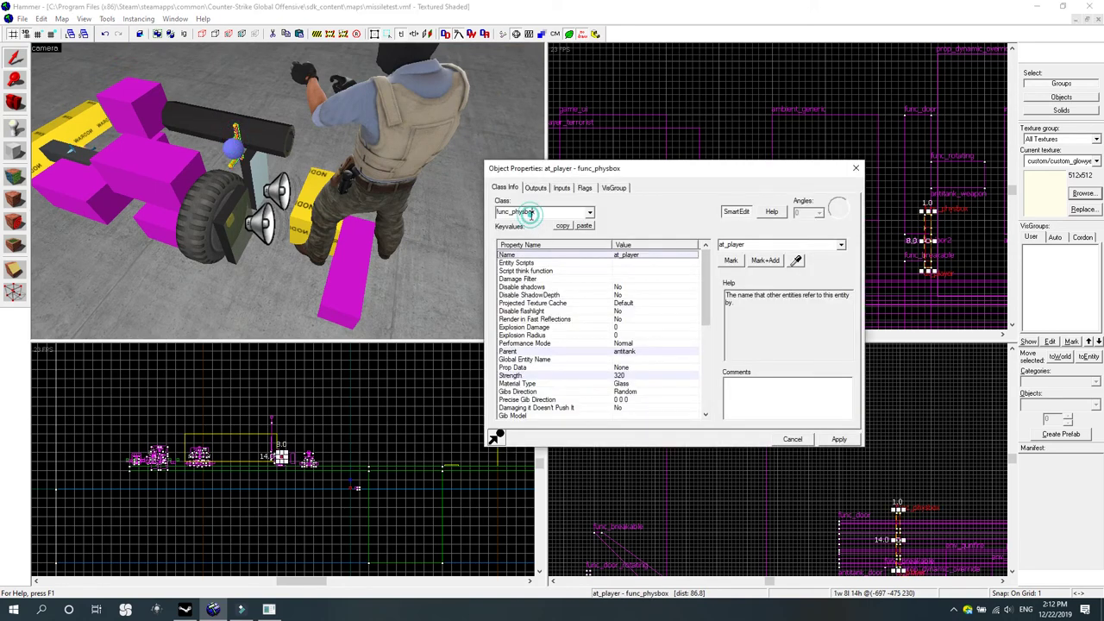
click(536, 262)
click(570, 255)
Switch to Counter-Strike: Global Offensive, join the Counter-Terrorists and walk out from the spawn around the green vehicle.
click(299, 610)
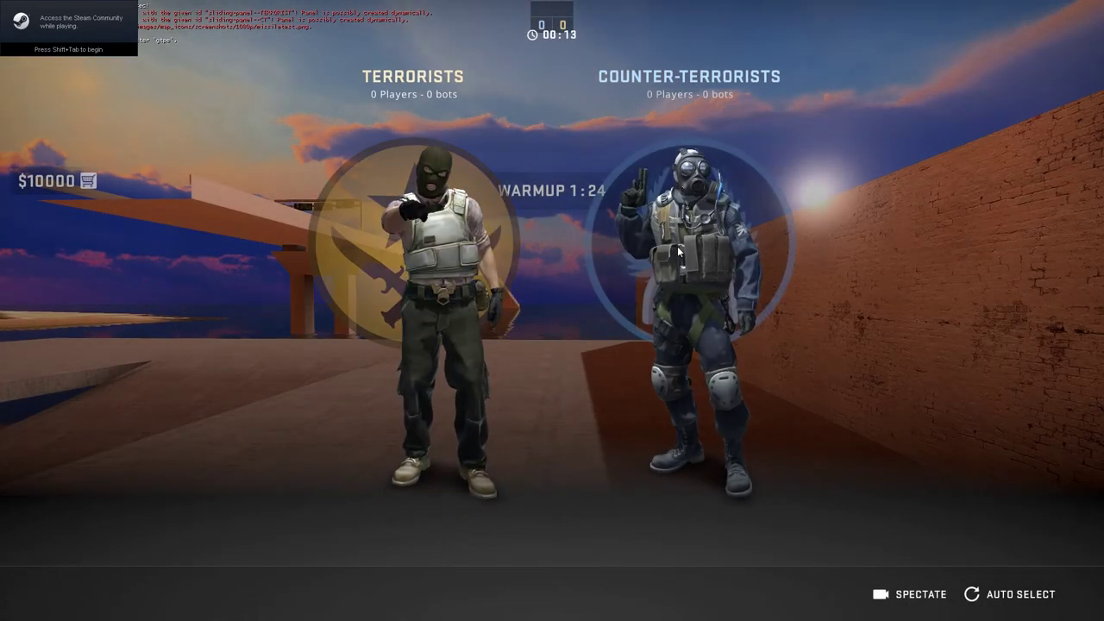
click(428, 259)
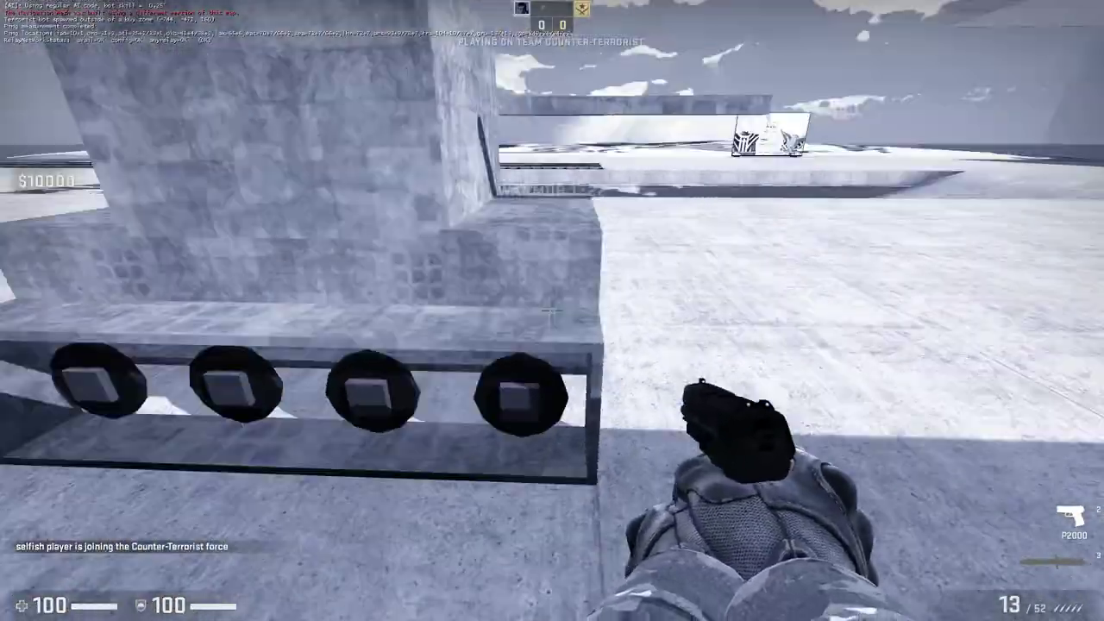
key(a)
key(s)
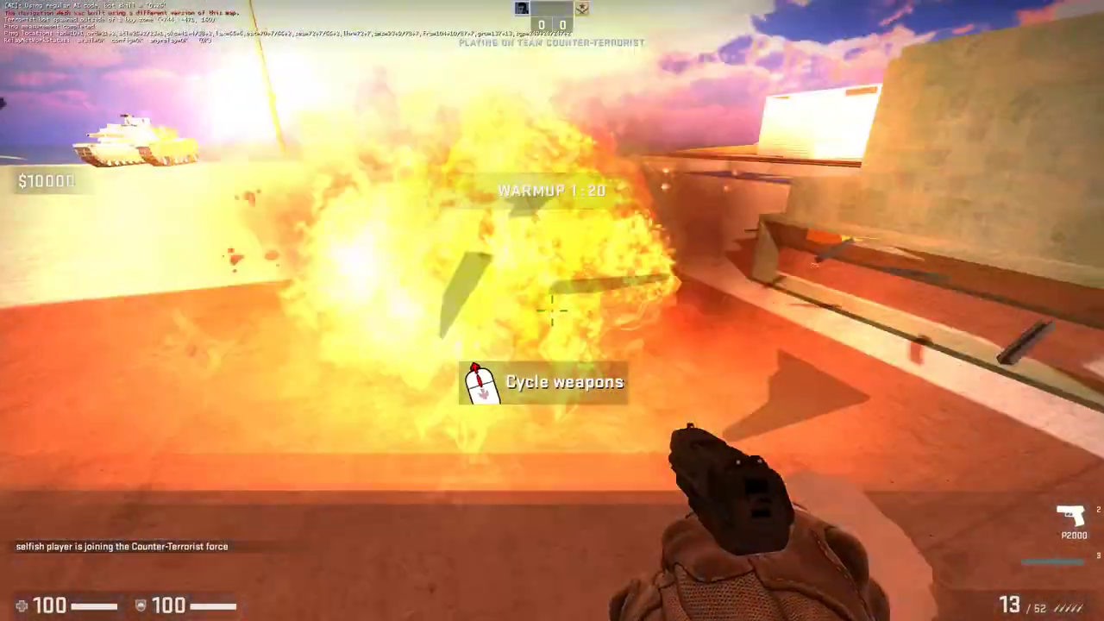
key(d)
key(s)
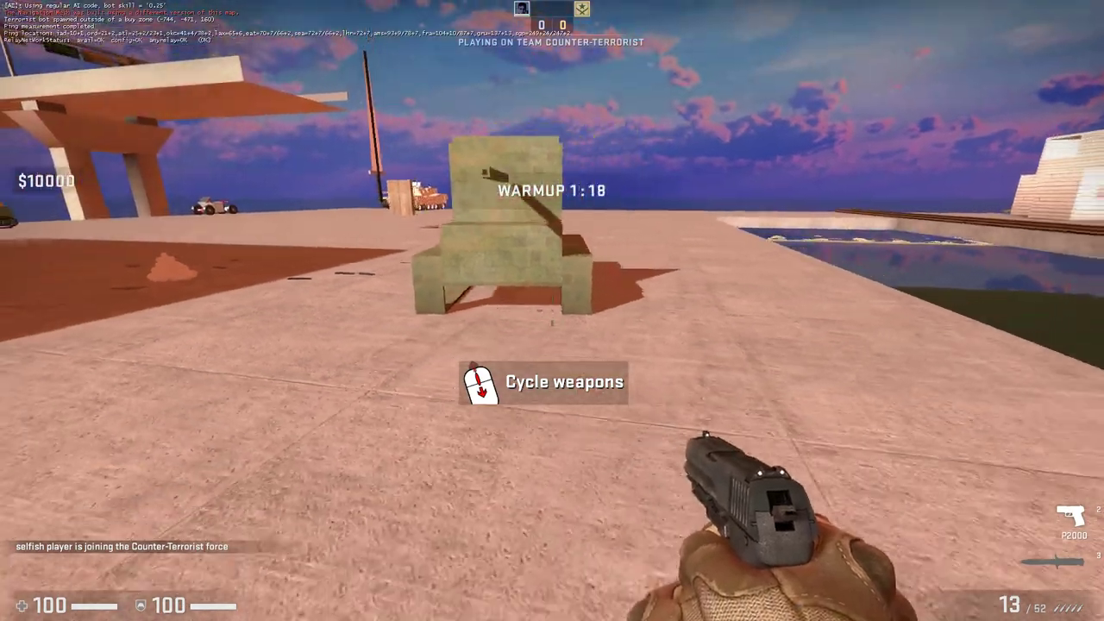
Test the antitank bot's fire by dodging in the open between the green vehicle and the water channel.
key(w)
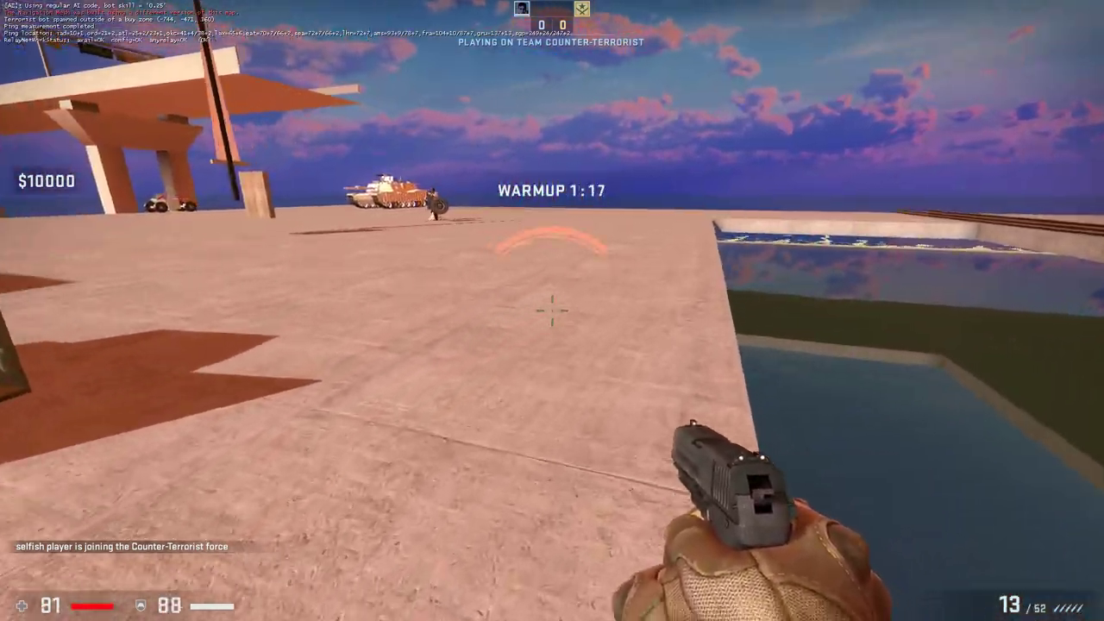
key(s)
key(d)
key(space)
key(a)
key(d)
key(space)
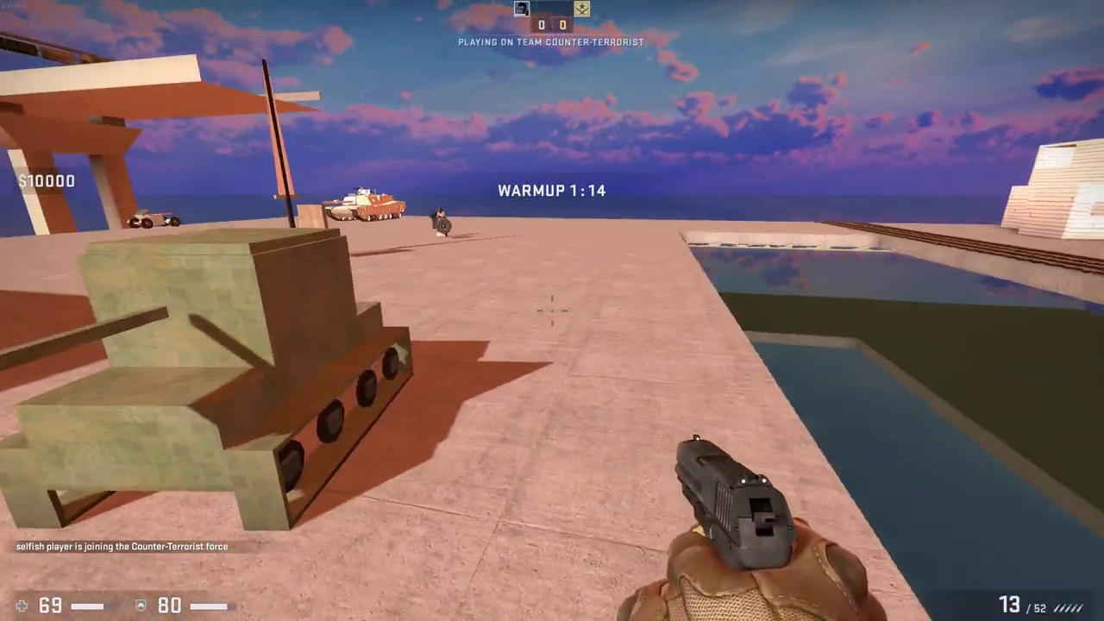
key(a)
key(s)
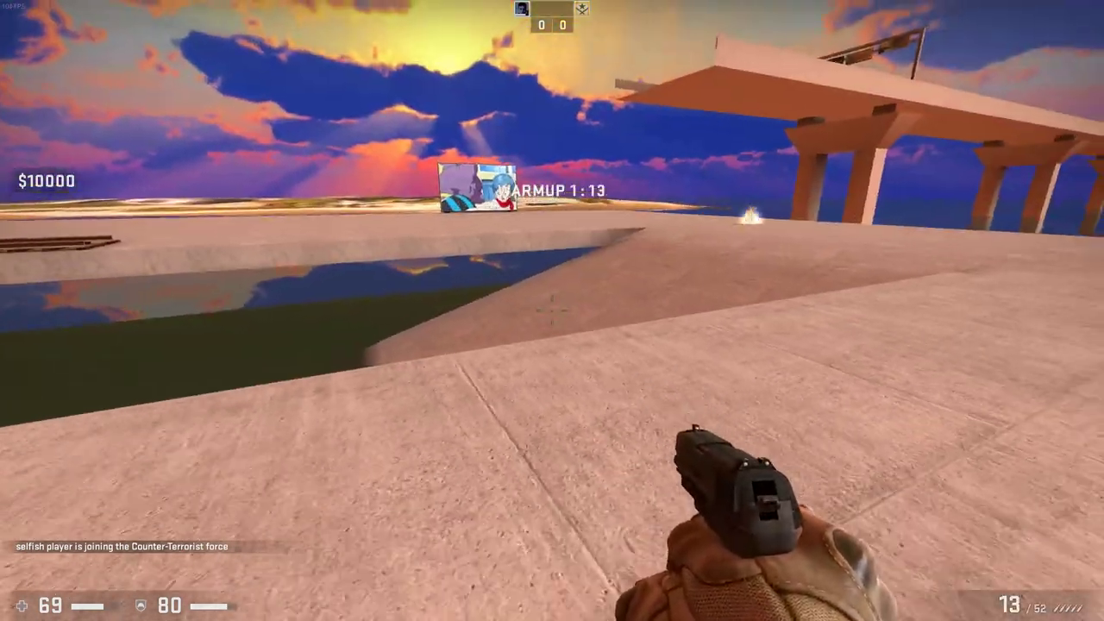
Cross the open ground past the brick wall and approach the wooden shield facing the antitank weapon.
key(w)
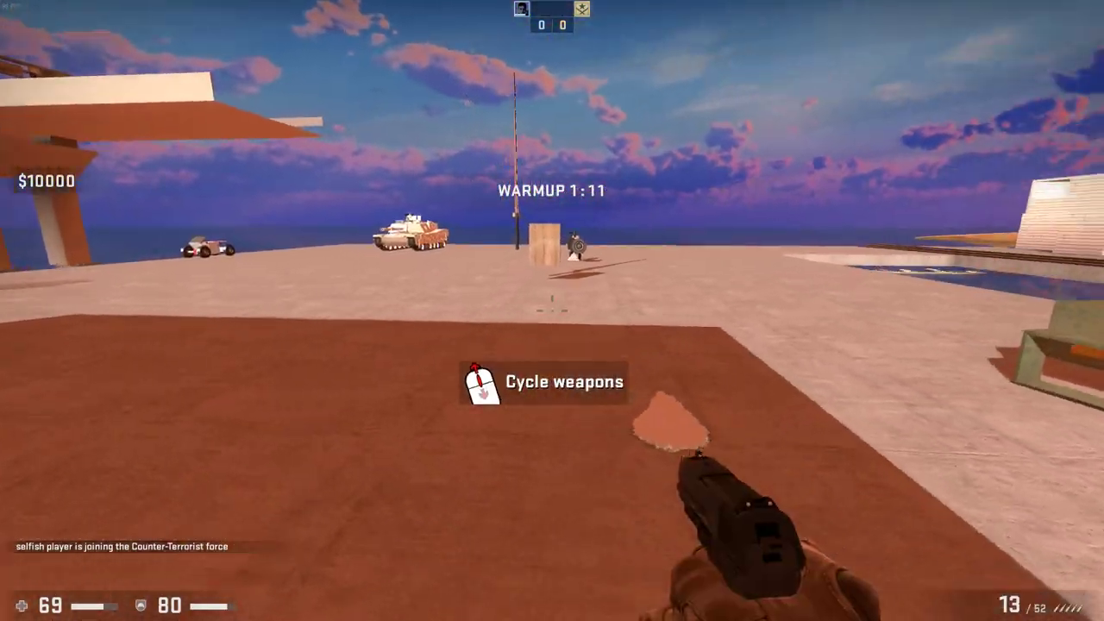
key(w)
key(a)
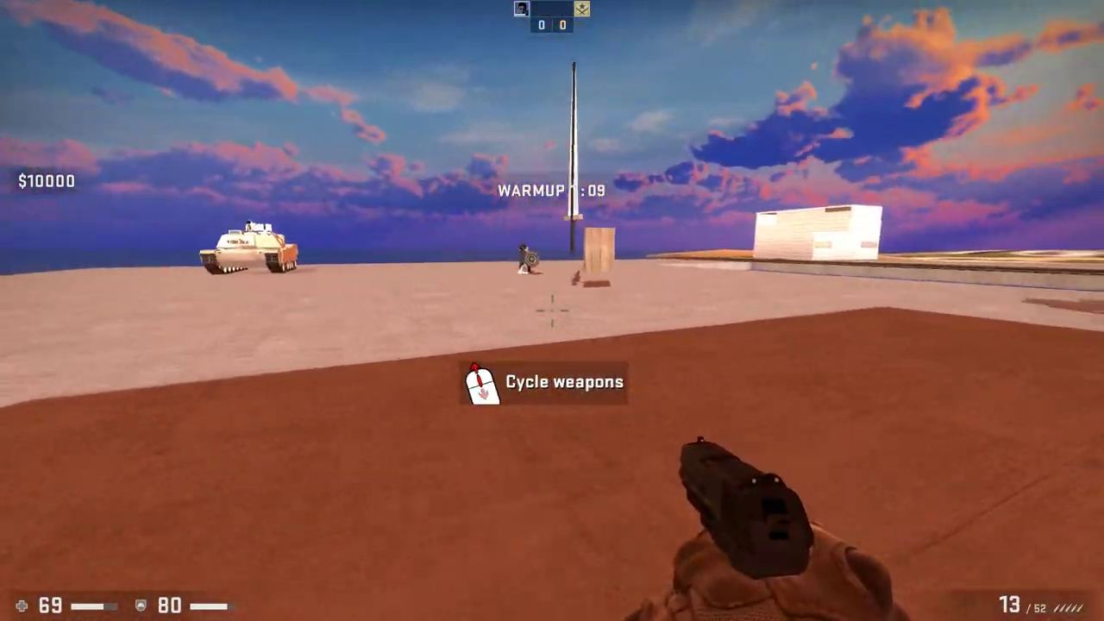
key(s)
key(a)
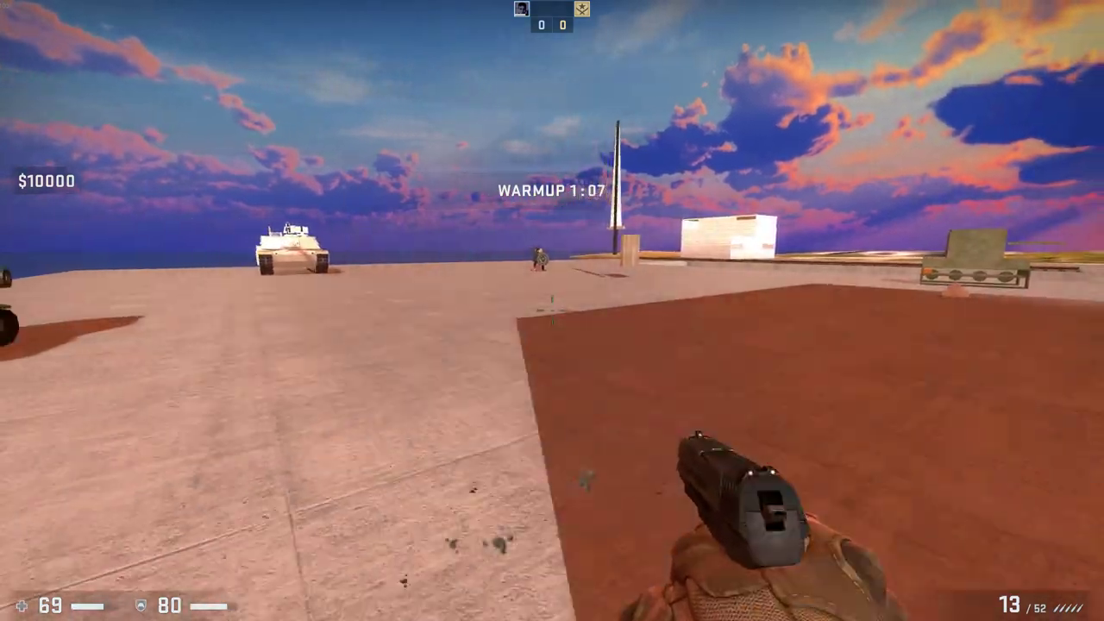
key(w)
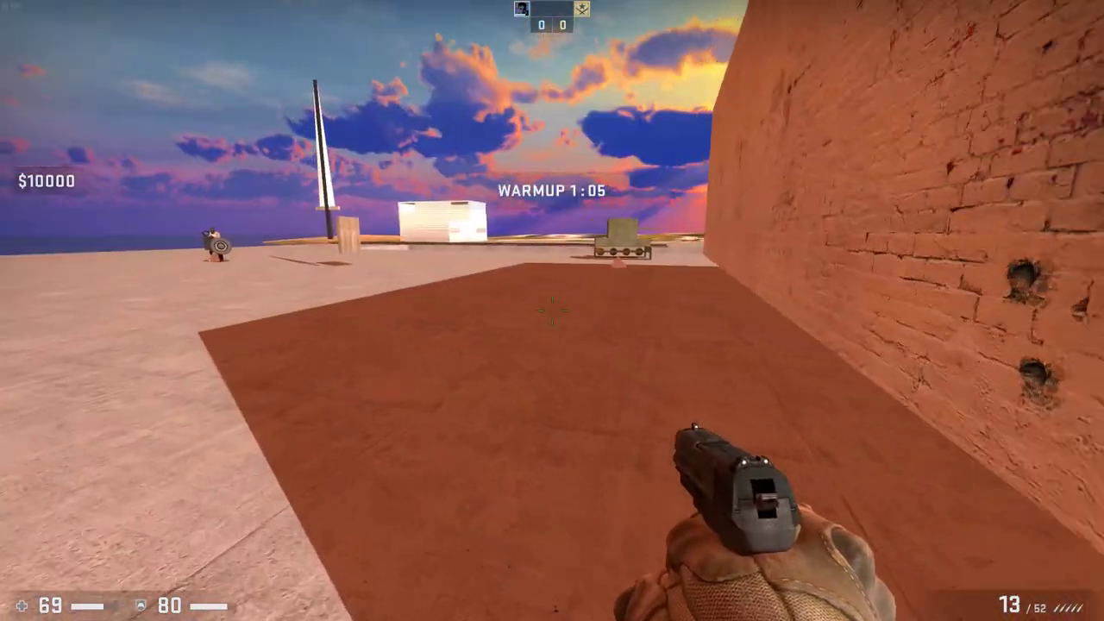
key(w)
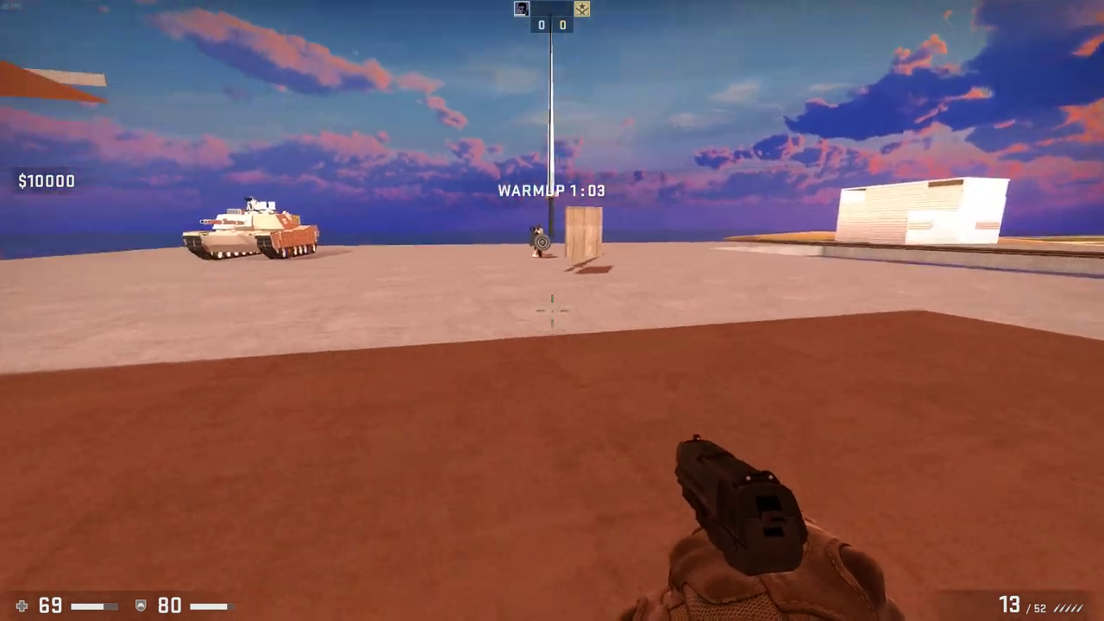
key(w)
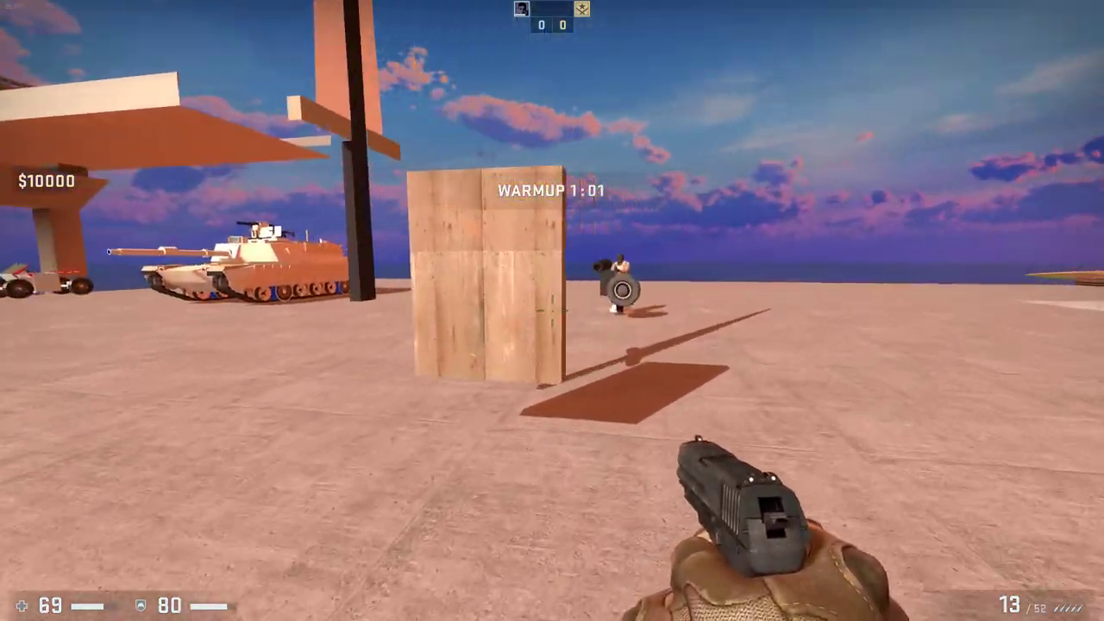
Take control of the wooden shield and manoeuvre it in front of the antitank weapon to test its fire.
key(w)
key(e)
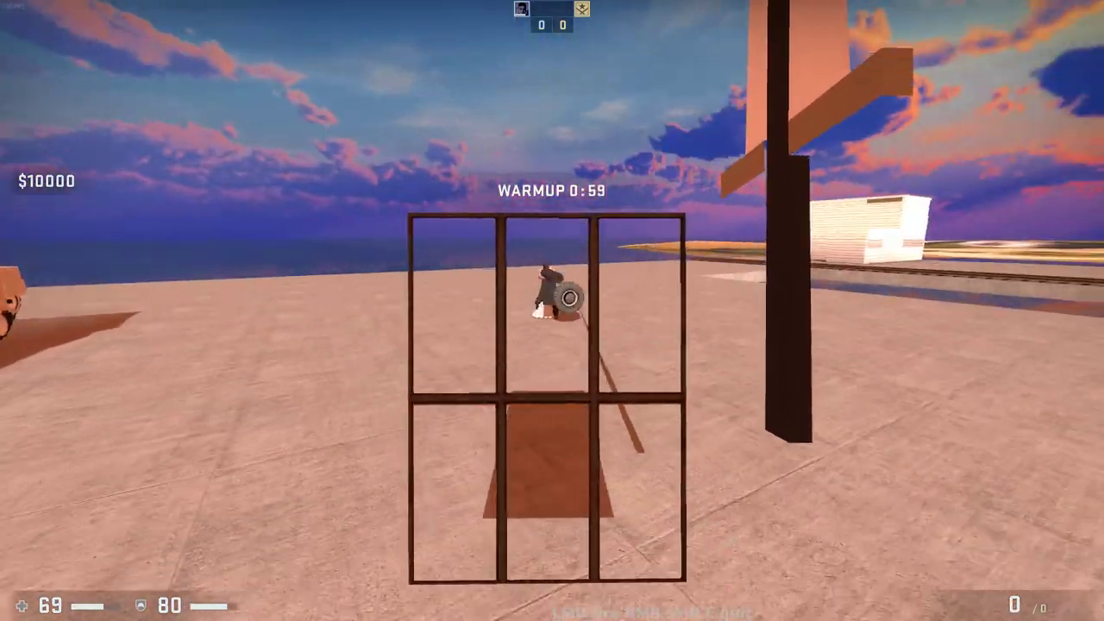
key(s)
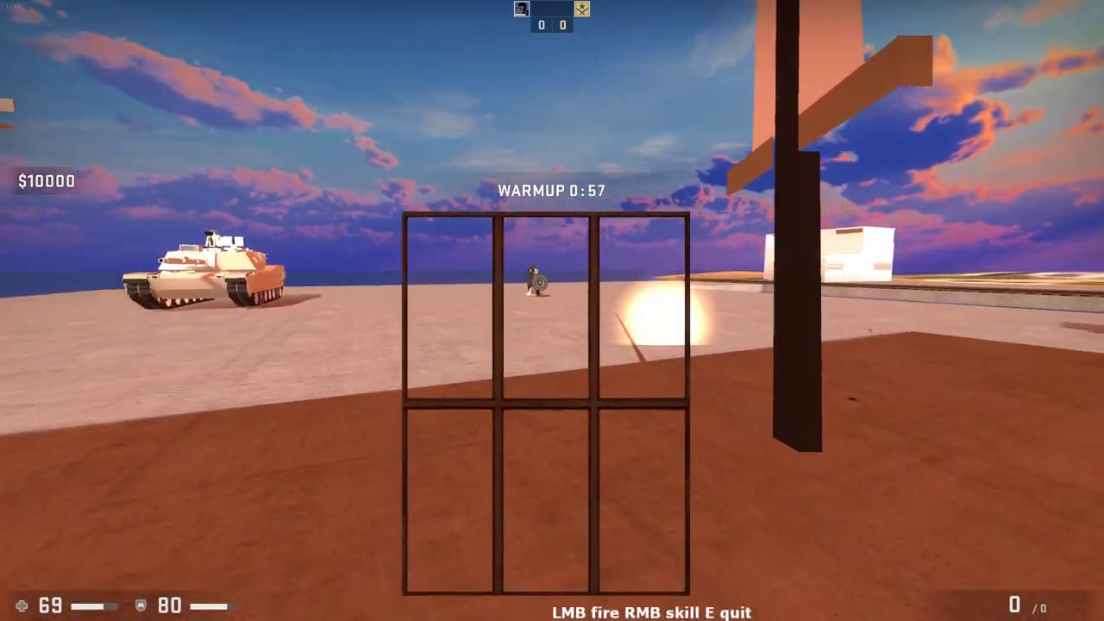
key(w)
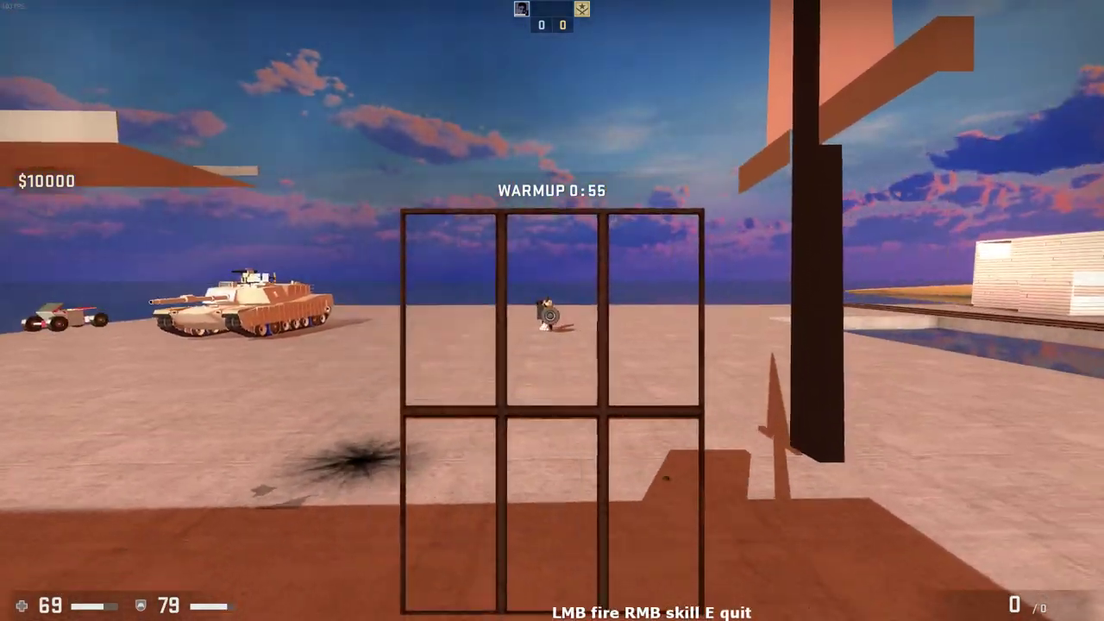
key(s)
key(a)
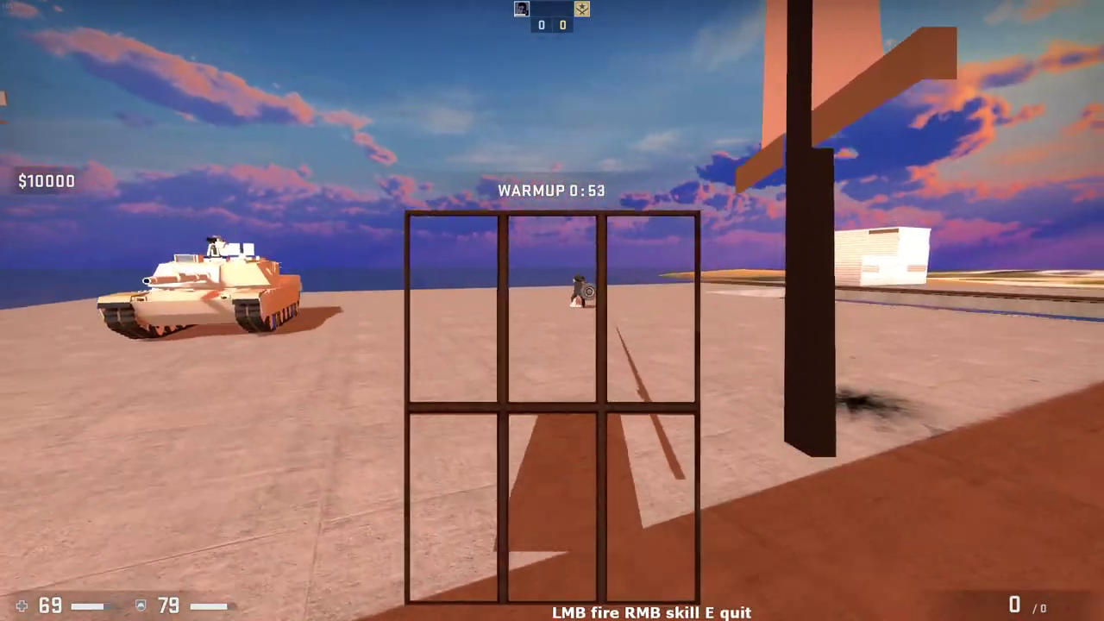
key(d)
key(a)
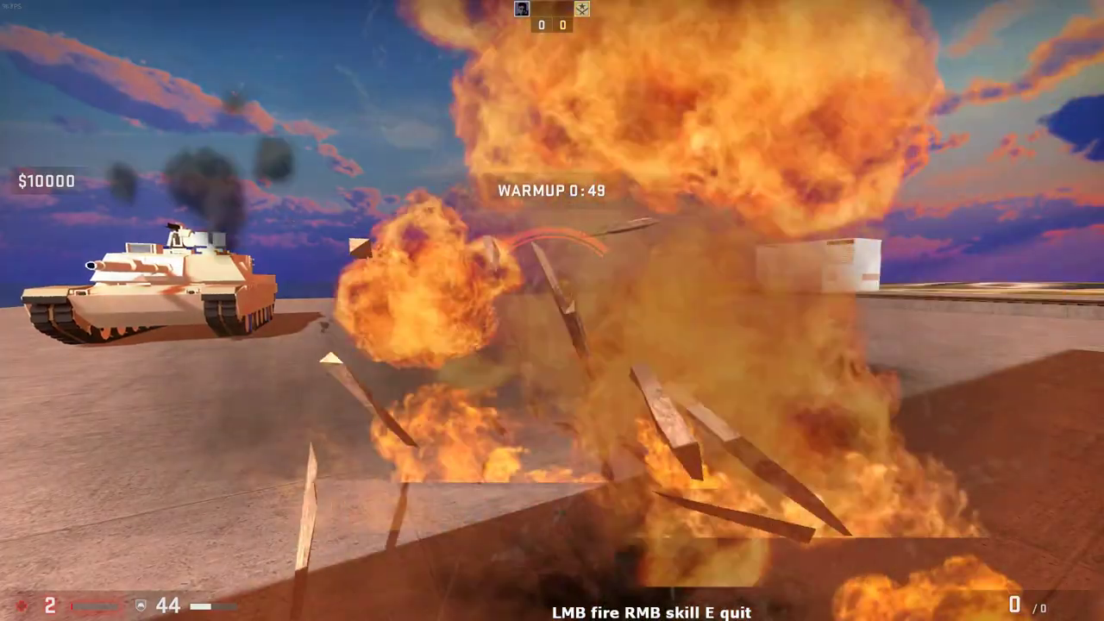
key(s)
key(d)
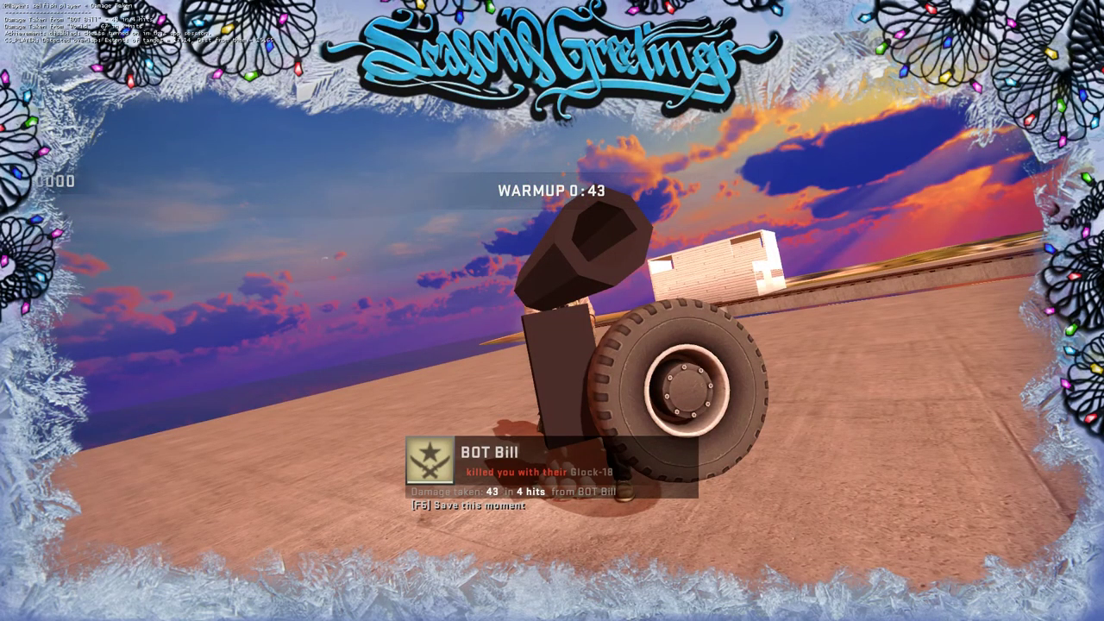
Run from the respawn point to the tan tank and climb onto its hull.
key(w)
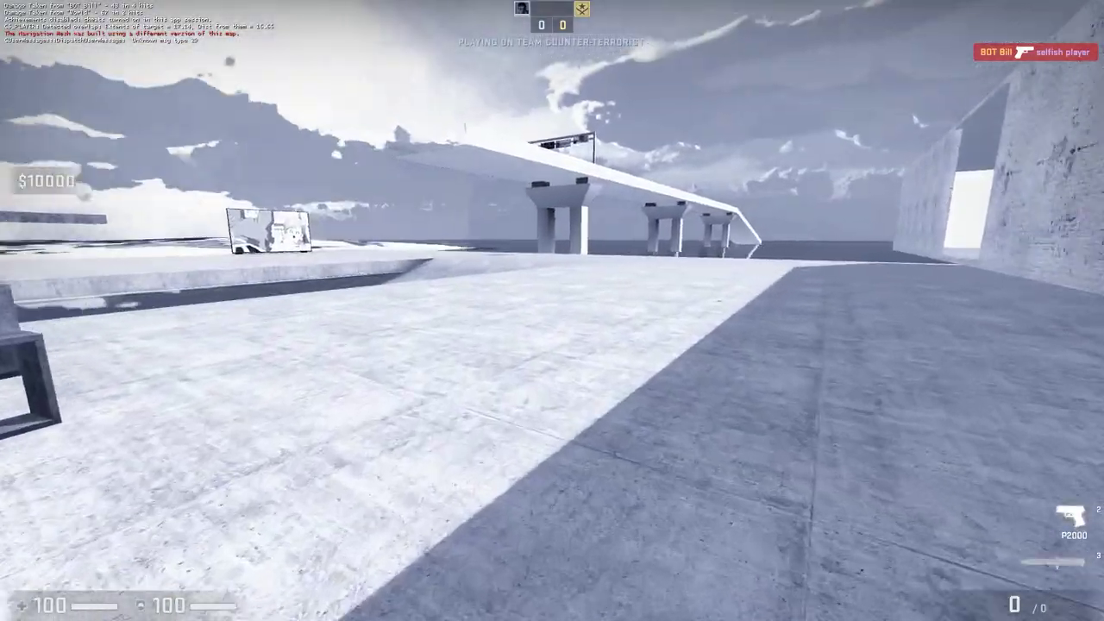
key(w)
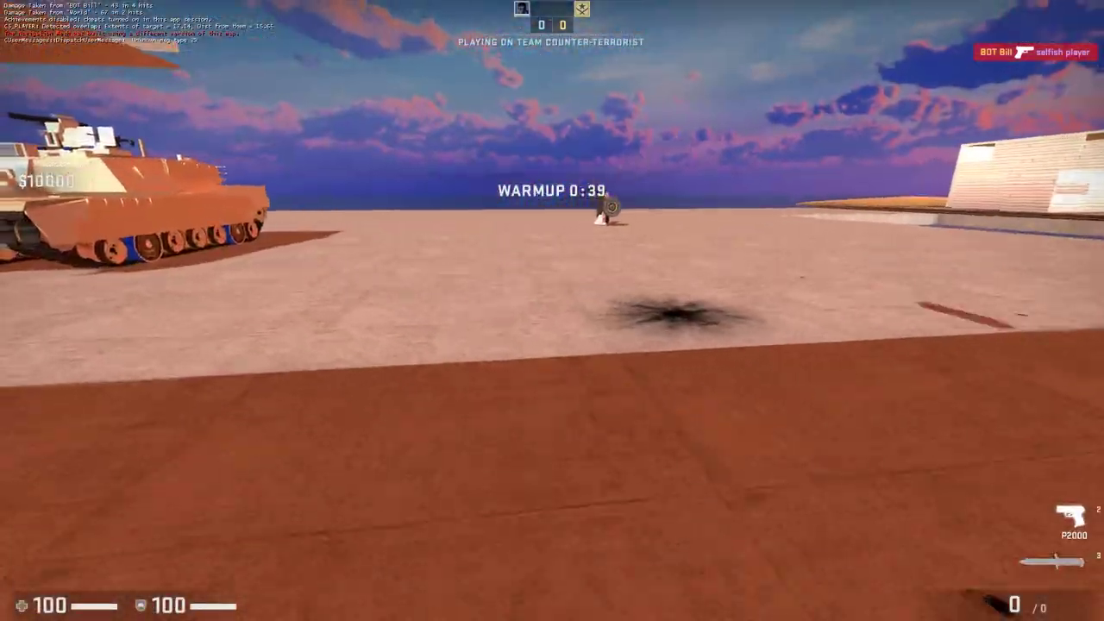
key(w)
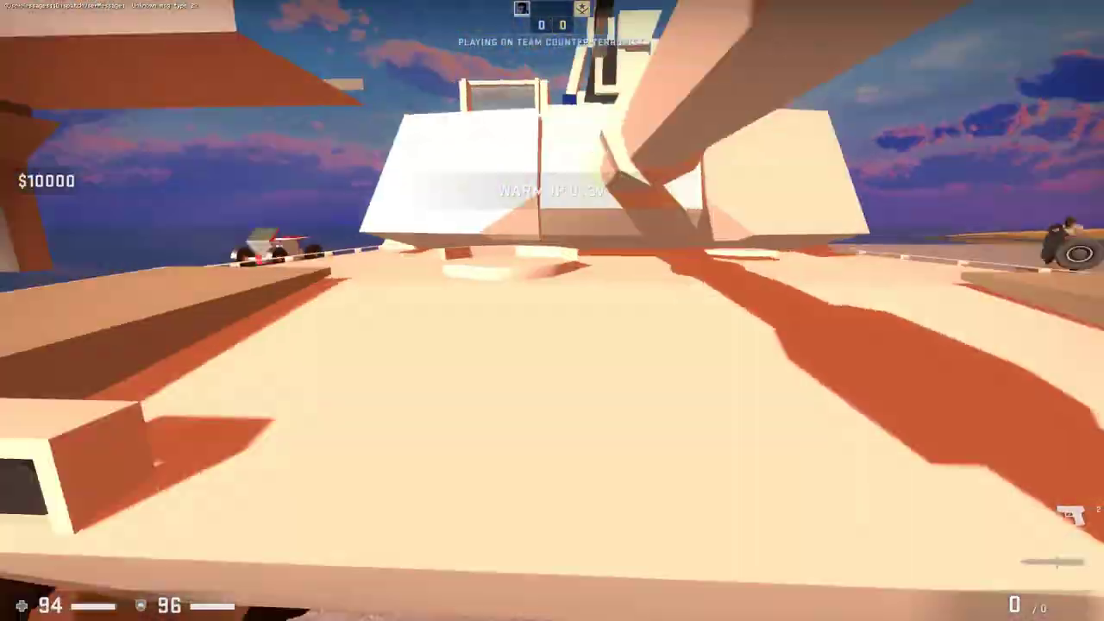
key(w)
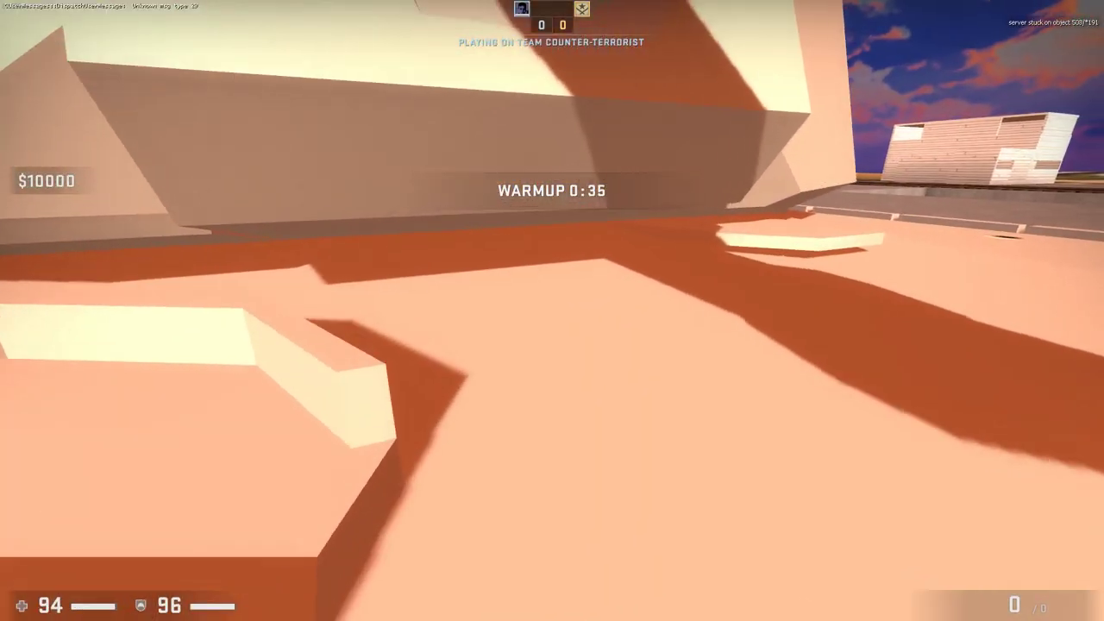
Return to the game and begin a map command in the developer console.
key(super)
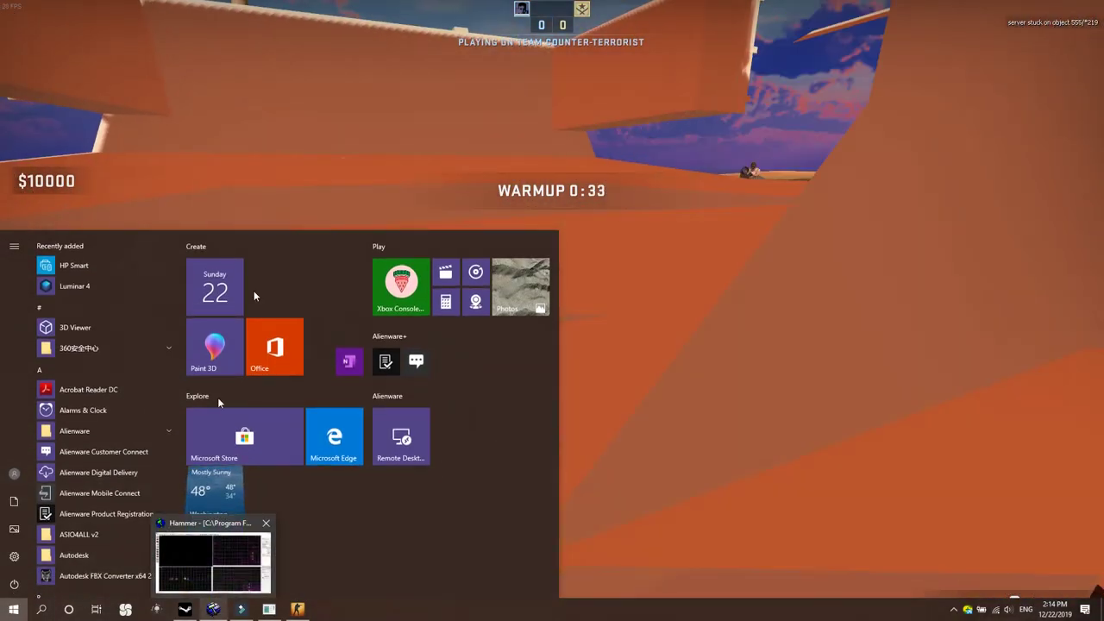
click(337, 151)
key(grave)
text(map)
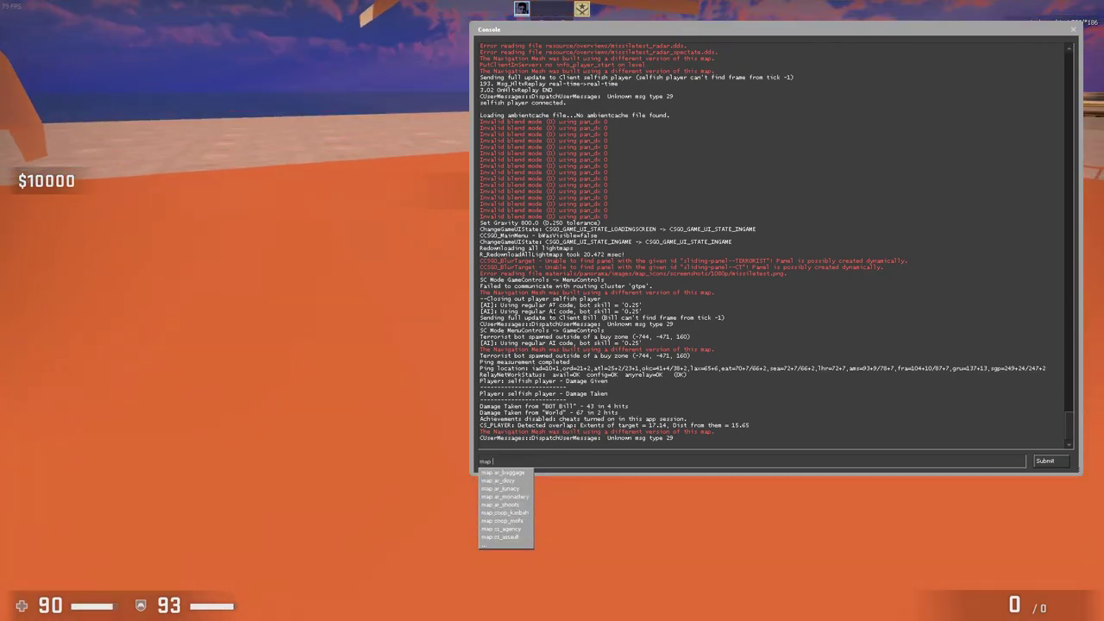
text( fy)
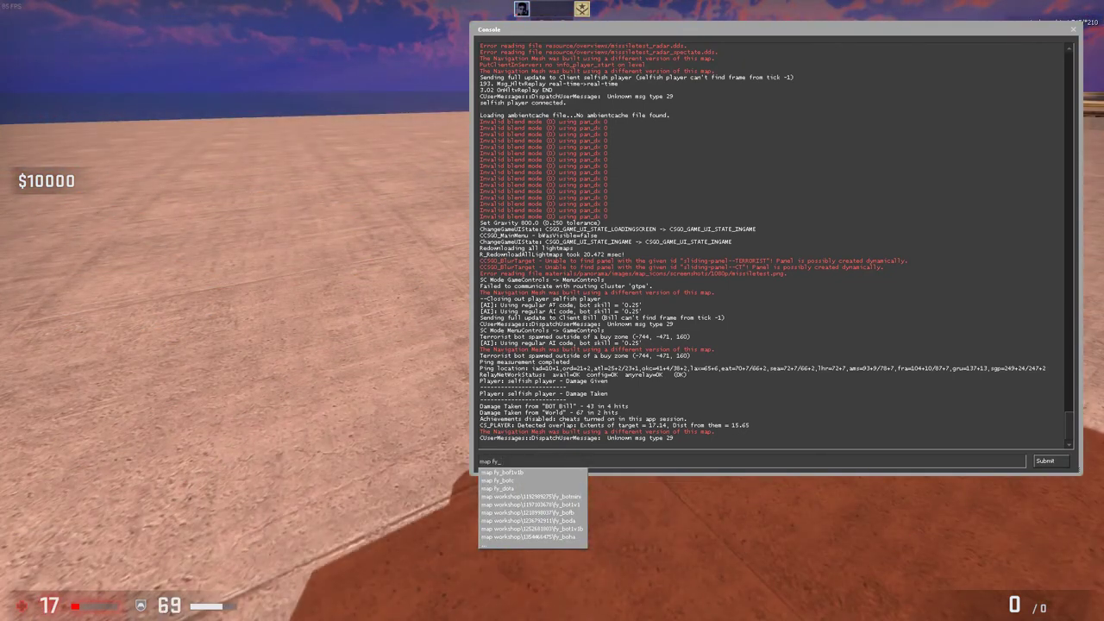
text(_)
key(BackSpace)
key(BackSpace)
key(BackSpace)
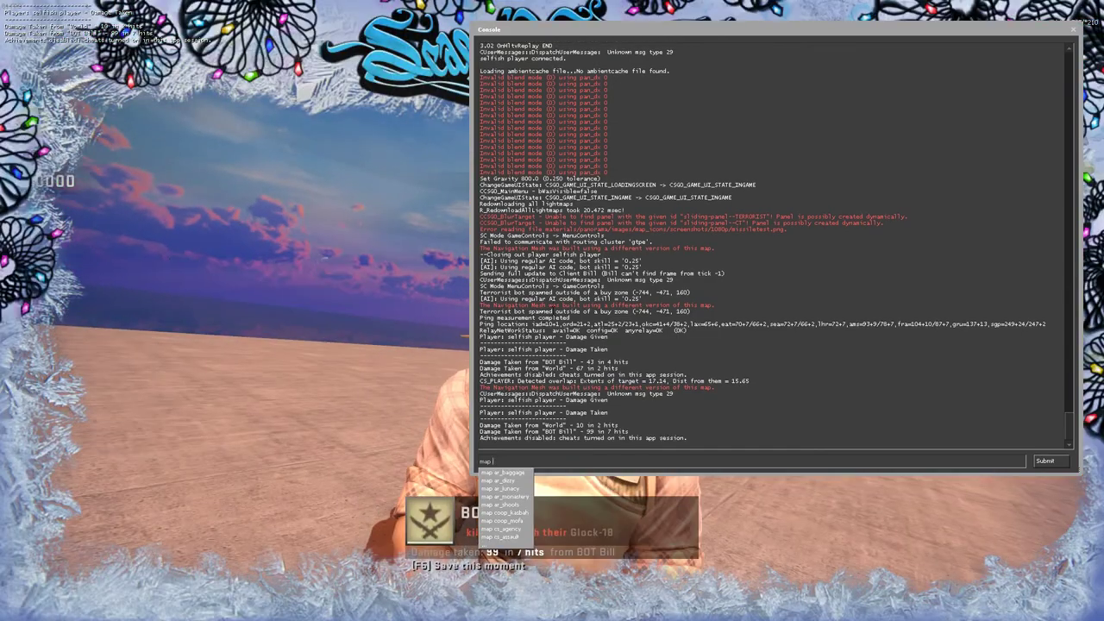
Load the workshop map coop_moha with the console map command.
text(coop)
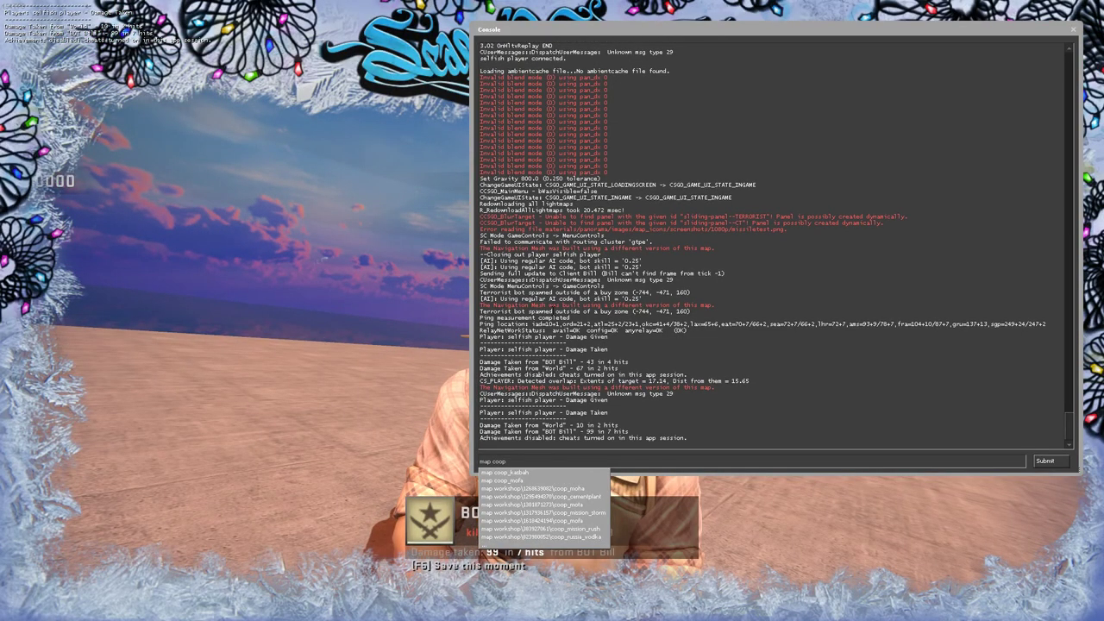
text(_)
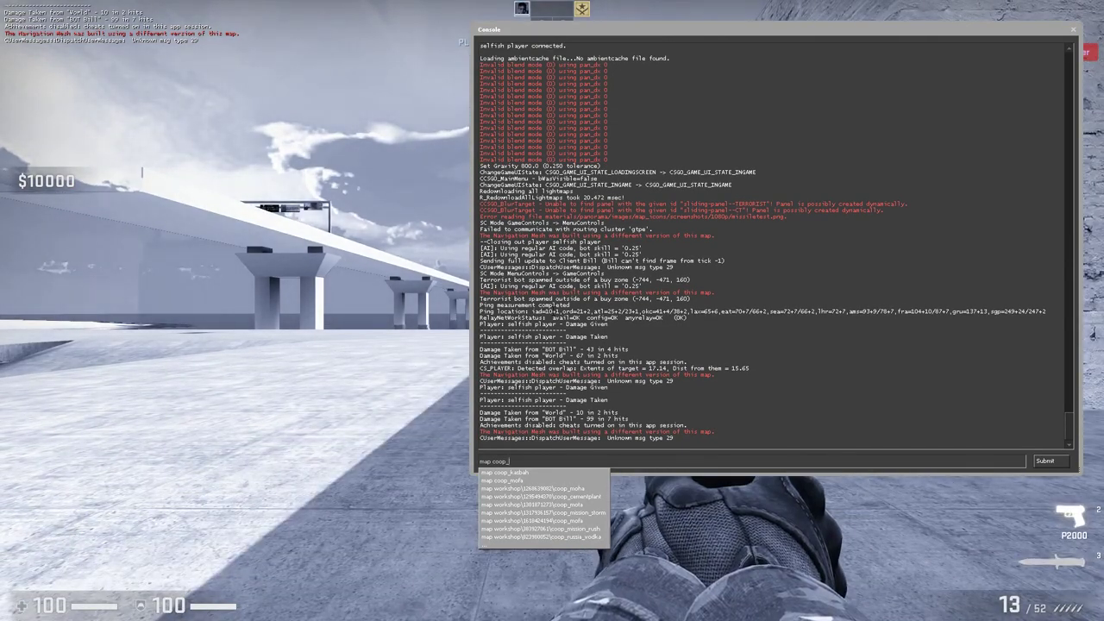
text(moha)
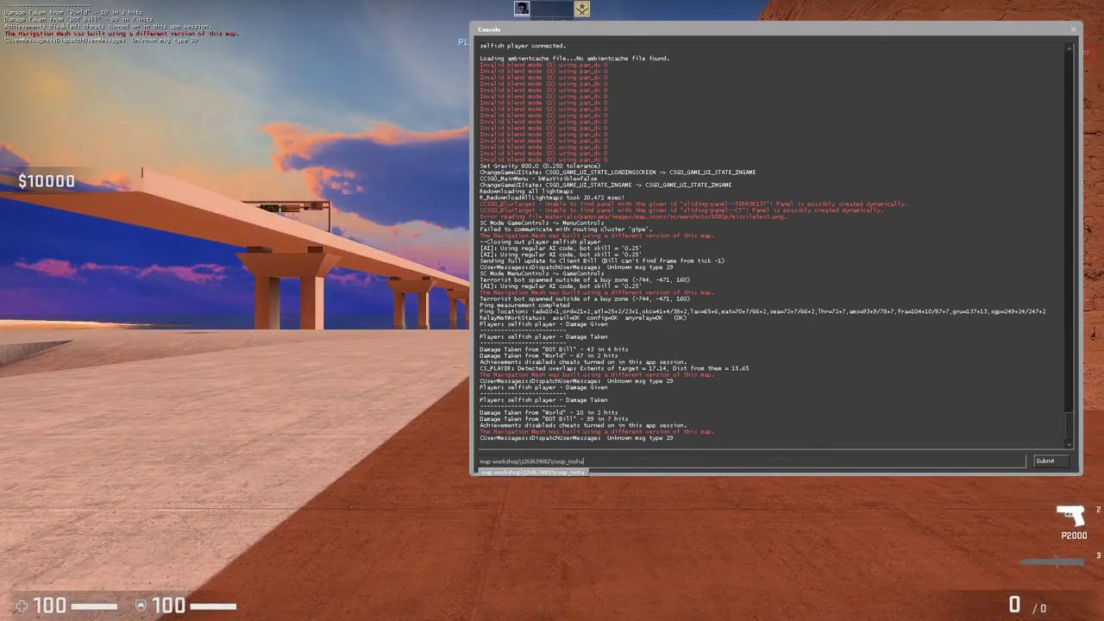
key(Return)
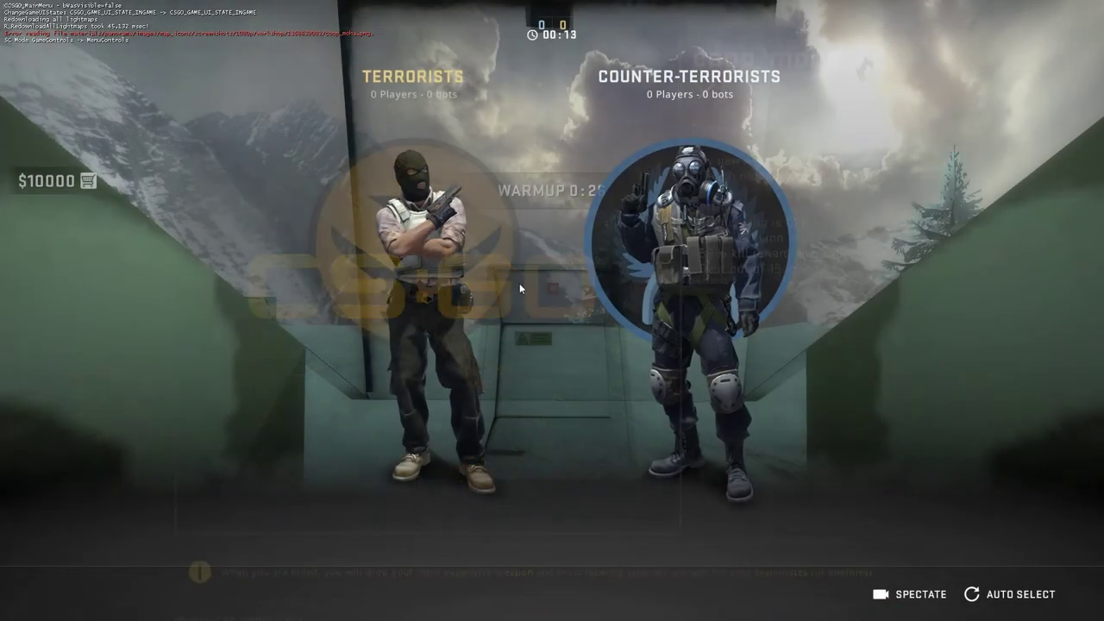
Join the Counter-Terrorist team and end the warmup with the console command mp_warmup_end.
click(676, 262)
key(w)
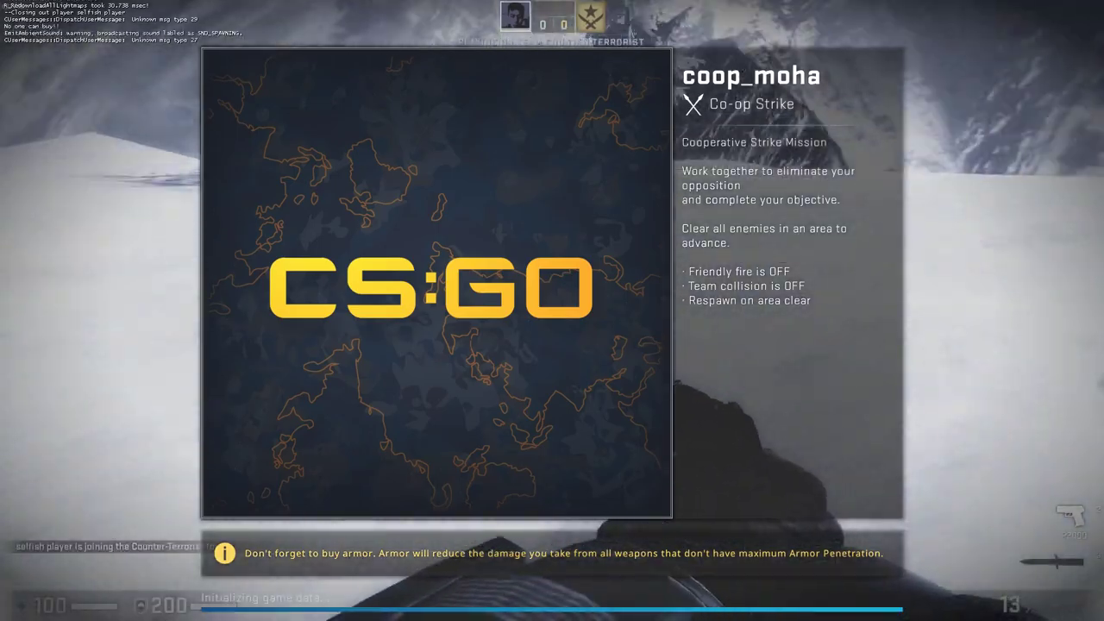
key(w)
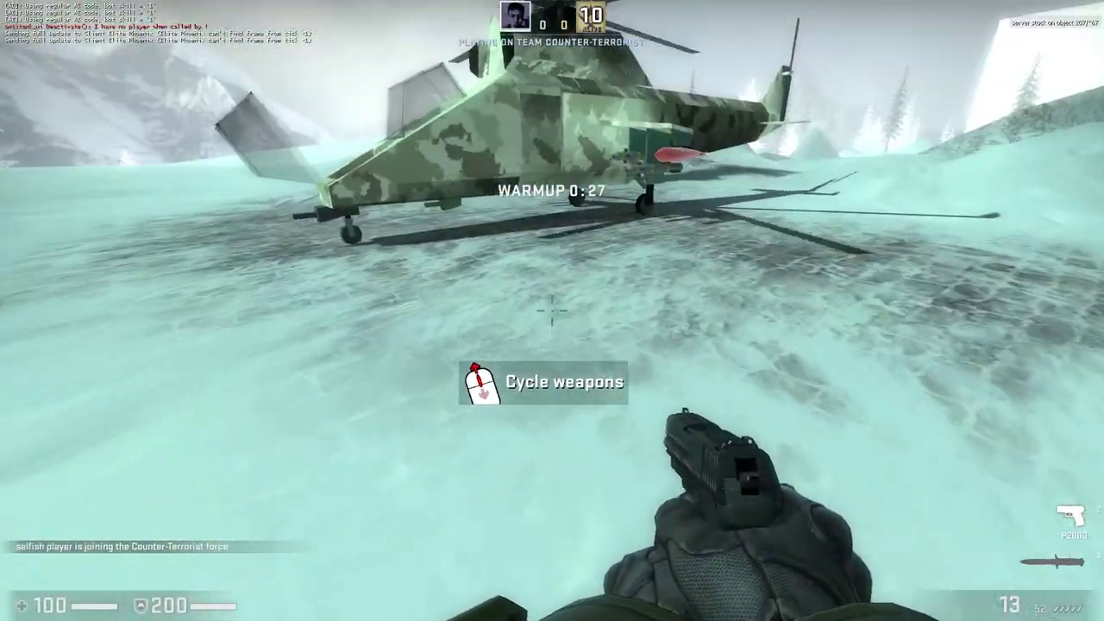
key(w)
key(space)
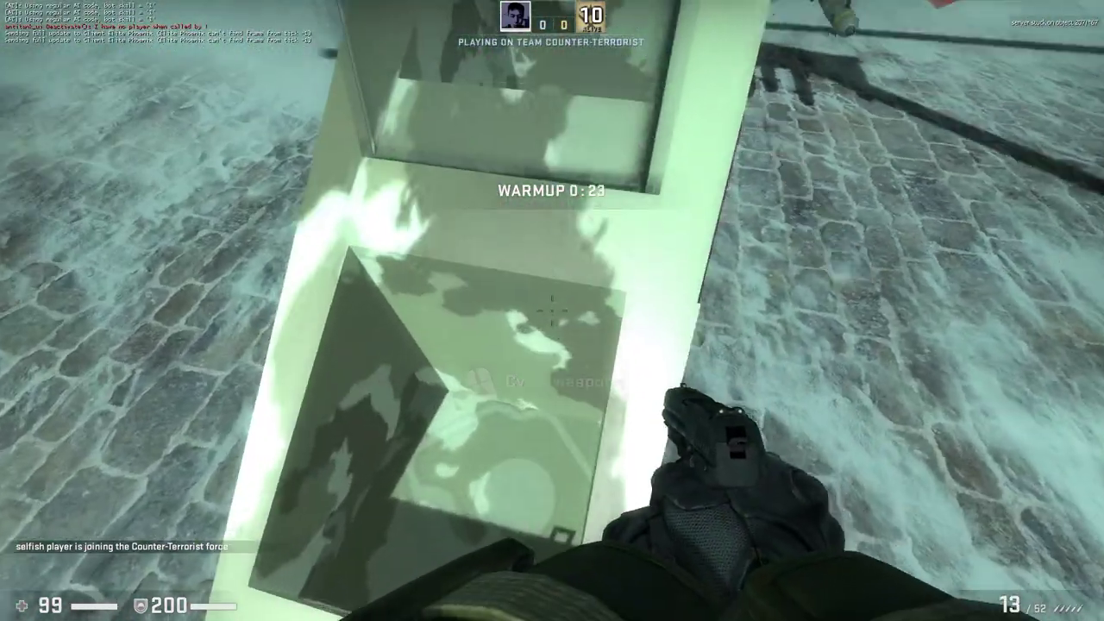
key(grave)
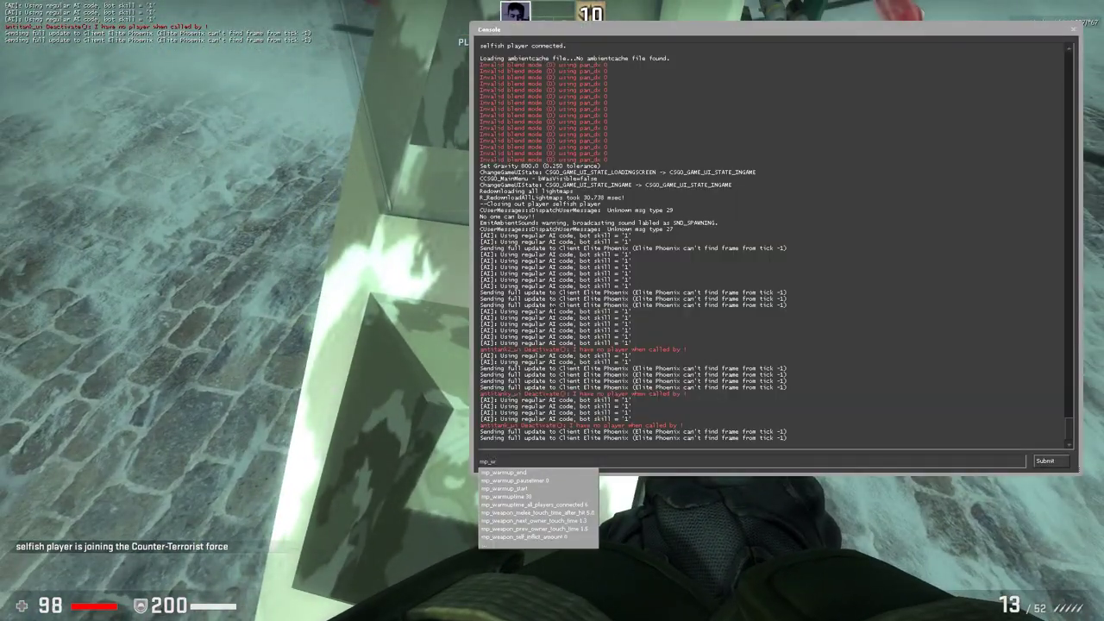
key(grave)
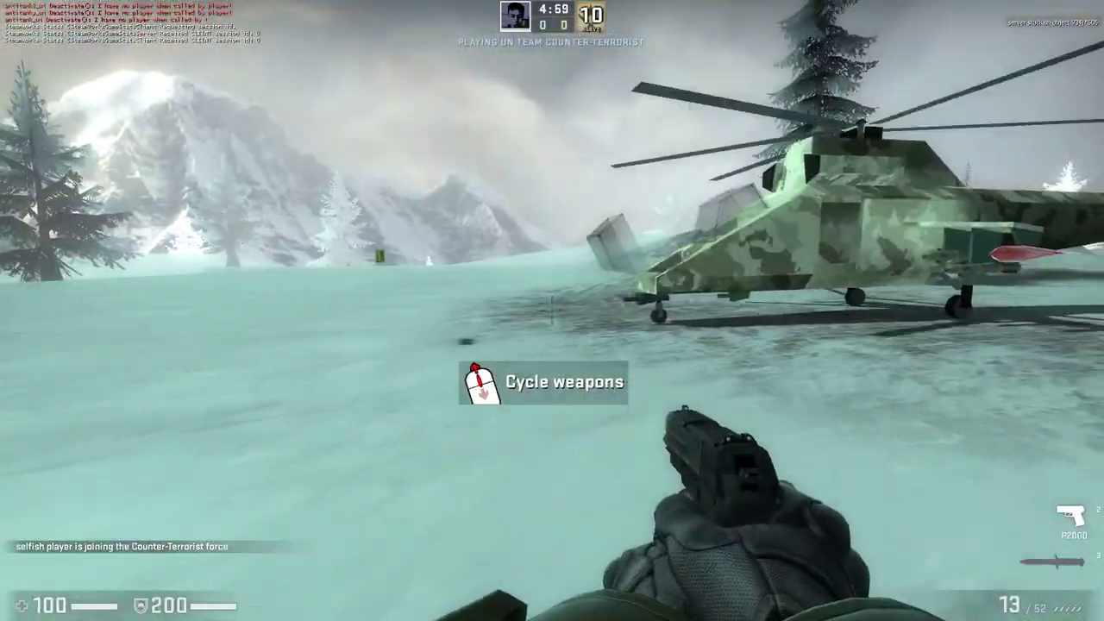
Run to the camouflaged helicopter, climb onto its nose and take control of it from the cockpit.
key(w)
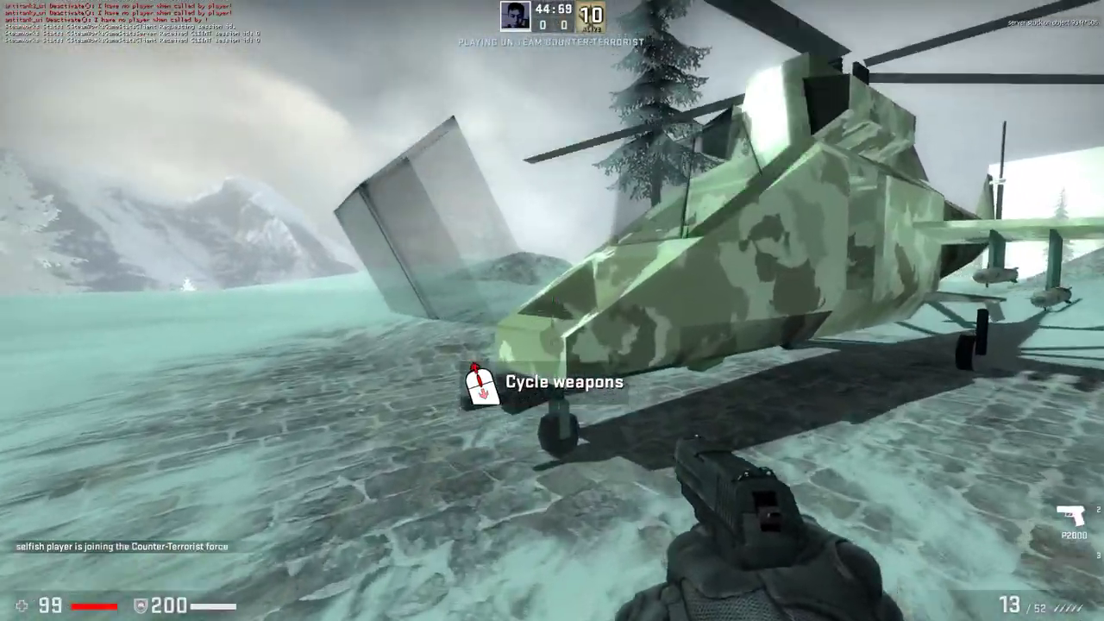
key(w)
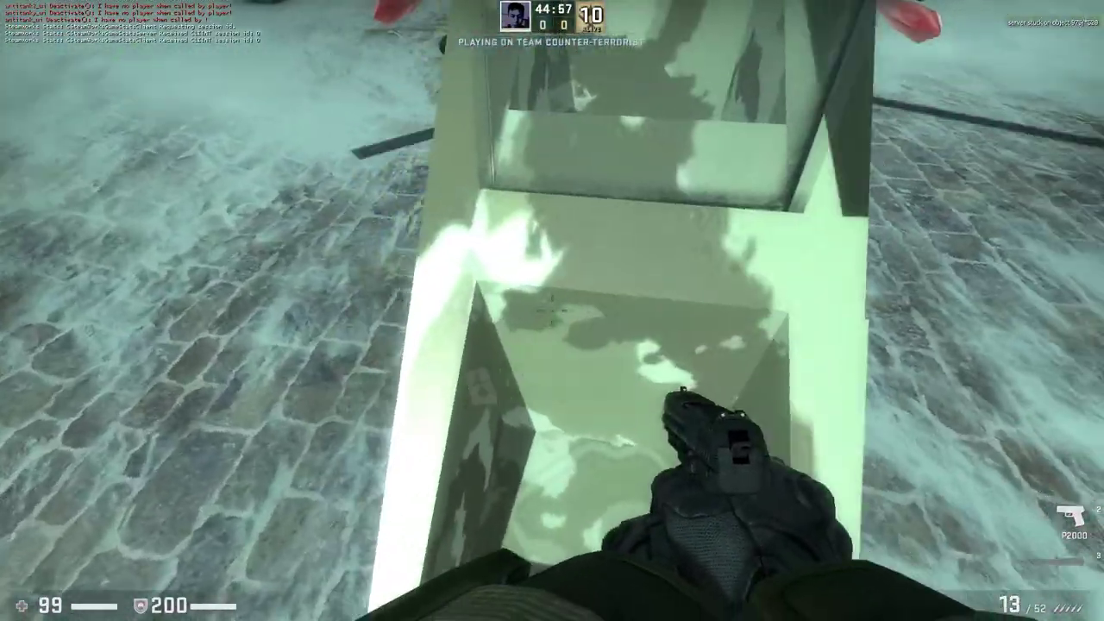
key(w)
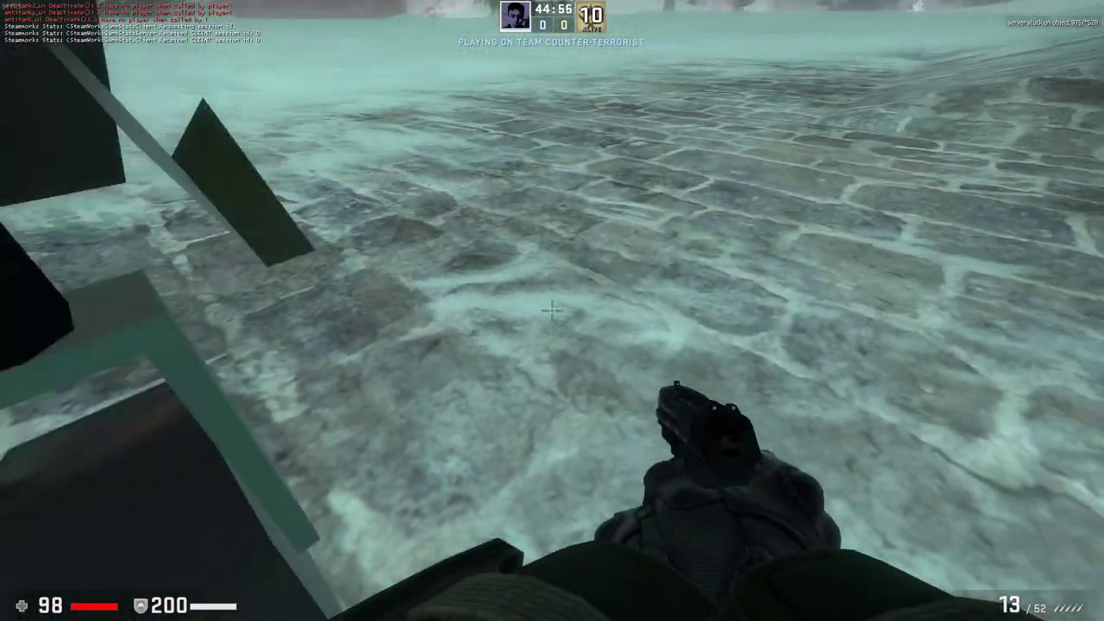
key(e)
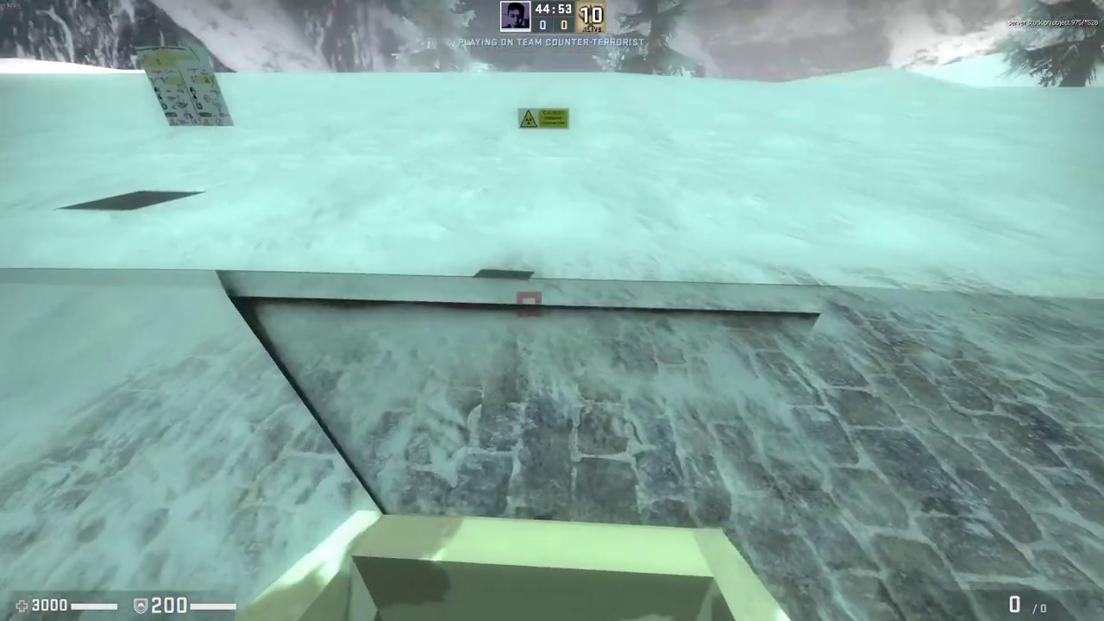
Fly the helicopter over the enemy tanks while firing at them, and get out beside the dark tank.
key(w)
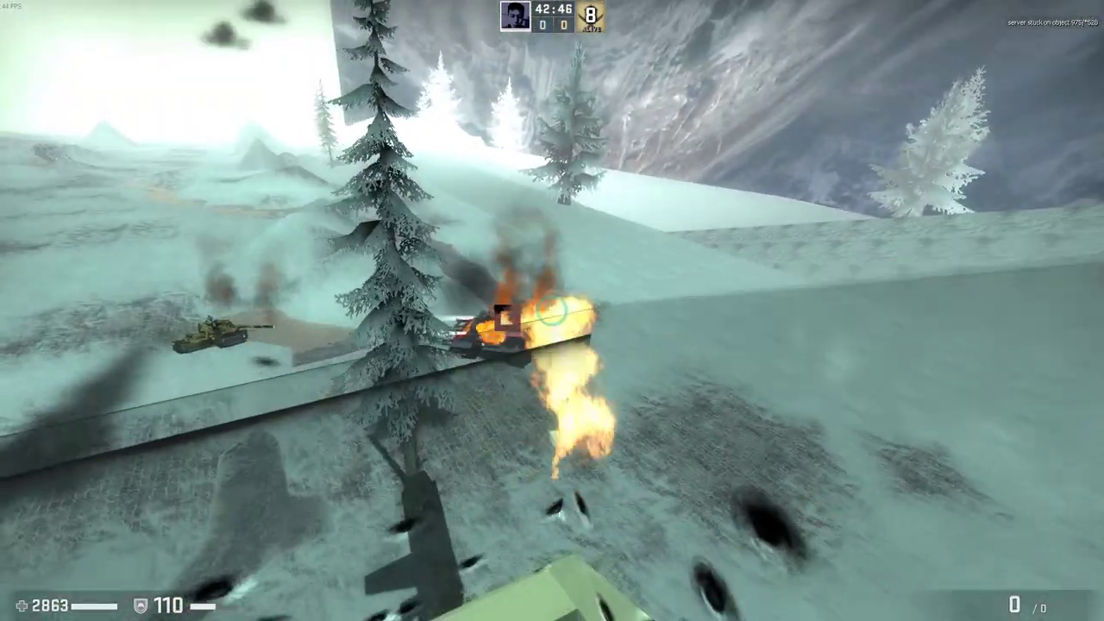
click(552, 310)
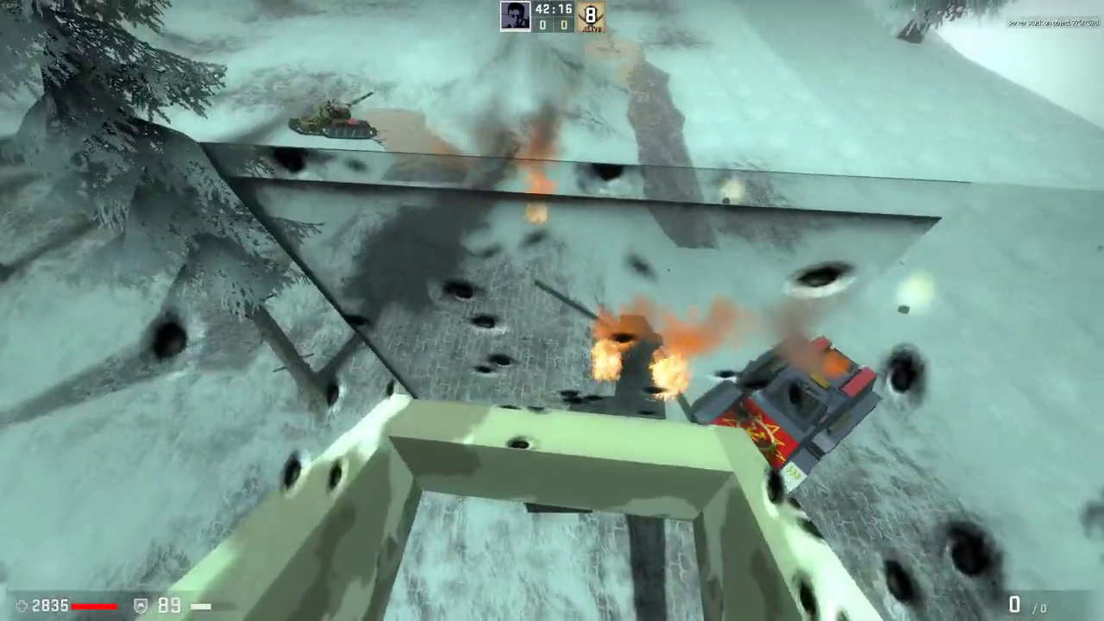
key(e)
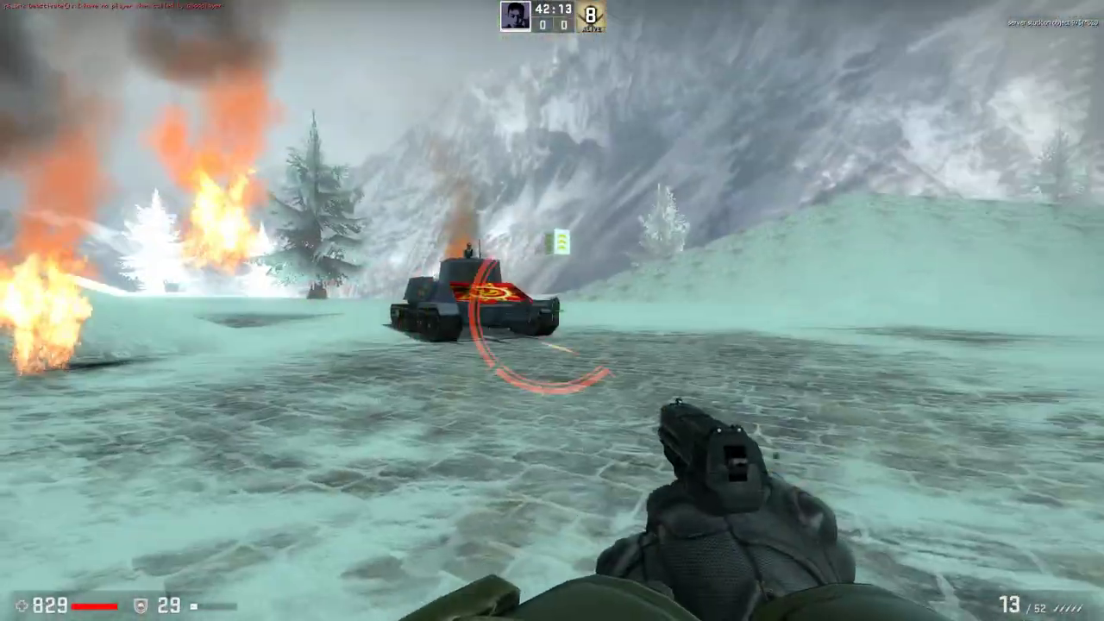
Empty the pistol at the gunner on the dark tank with the red front plate and reload.
click(551, 311)
click(552, 310)
click(552, 310)
click(552, 311)
click(551, 310)
click(552, 310)
click(552, 311)
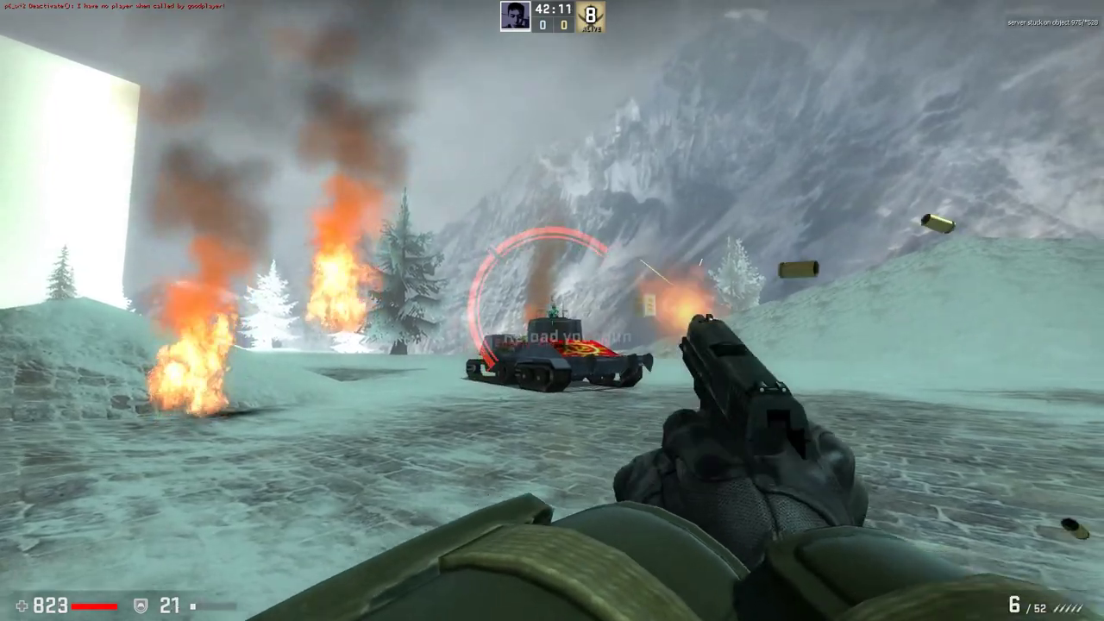
click(551, 310)
click(552, 310)
click(551, 311)
click(552, 311)
click(552, 310)
click(551, 311)
key(r)
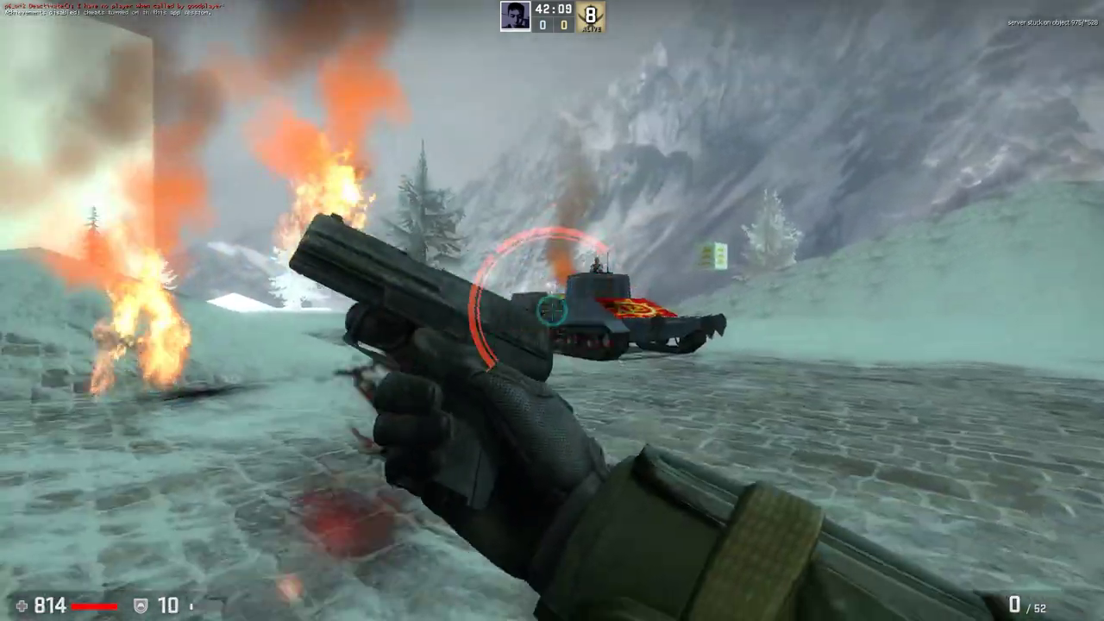
Swap to the knife and back to the P2000, shoot the dark tank's gunner and reload.
key(3)
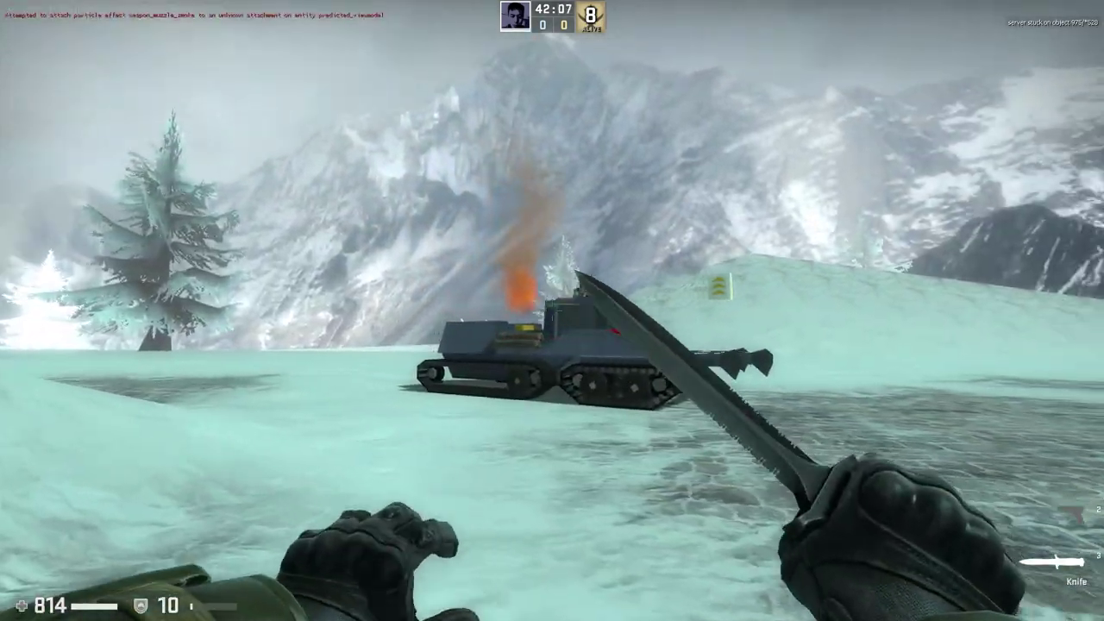
key(4)
key(2)
click(552, 310)
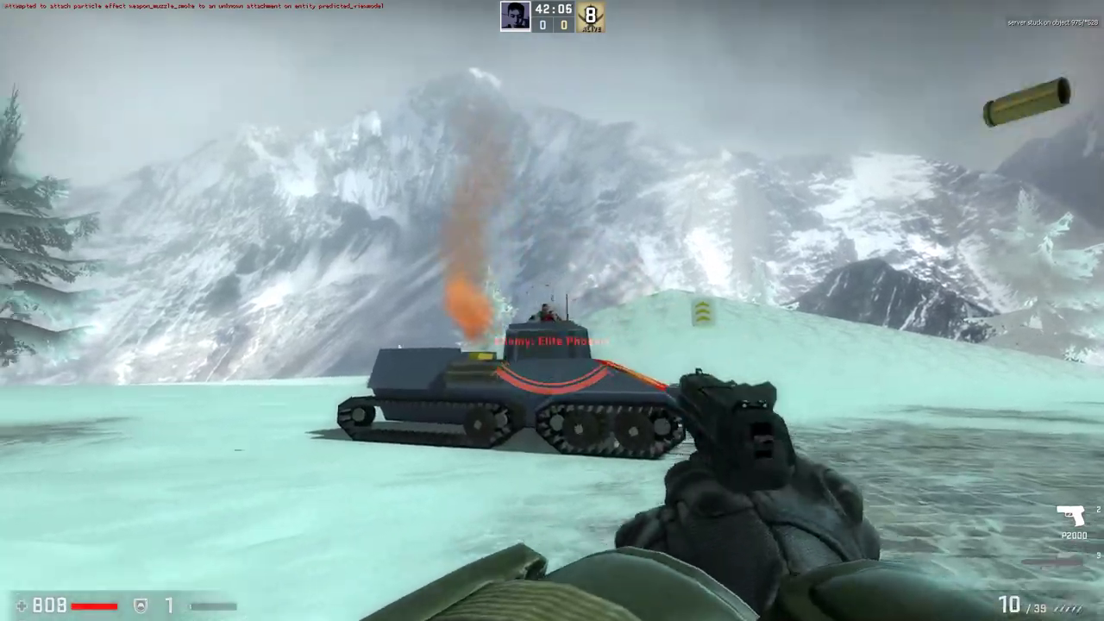
click(551, 310)
click(552, 310)
click(552, 310)
click(552, 311)
click(551, 311)
click(552, 310)
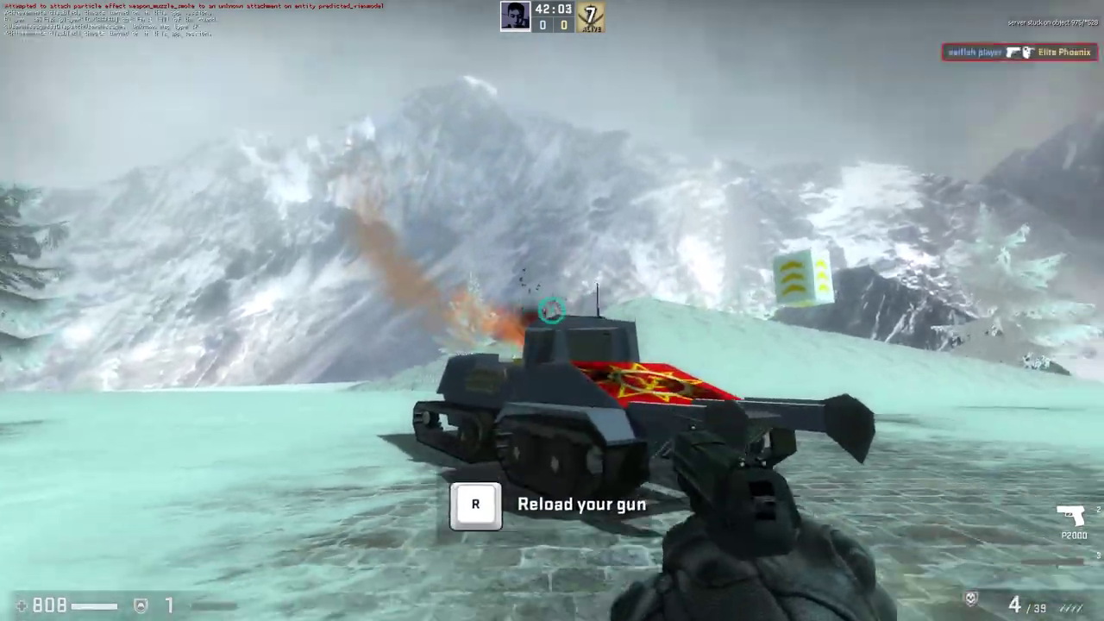
click(552, 311)
key(r)
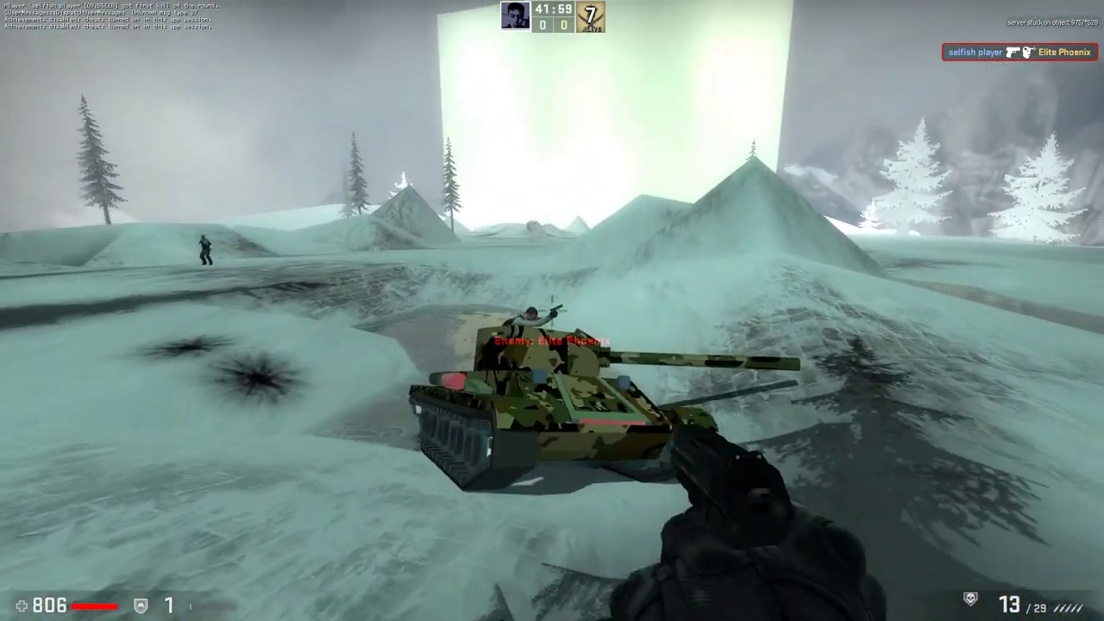
Fire a full pistol magazine at the gunner on the camouflaged tank in the snow hollow and reload.
click(551, 310)
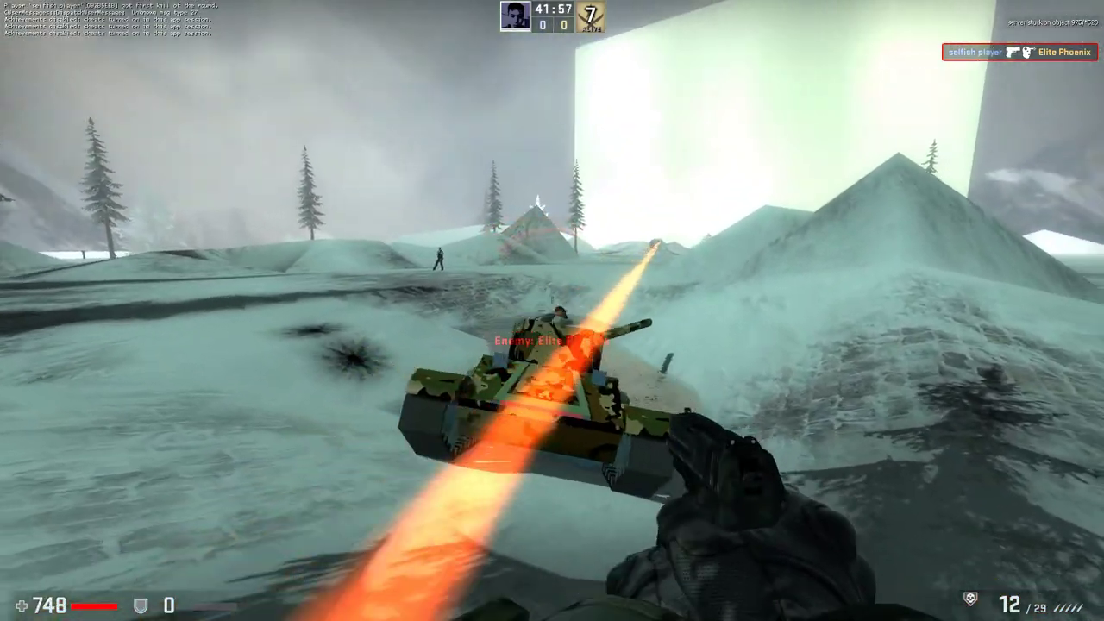
click(552, 311)
click(552, 310)
click(552, 310)
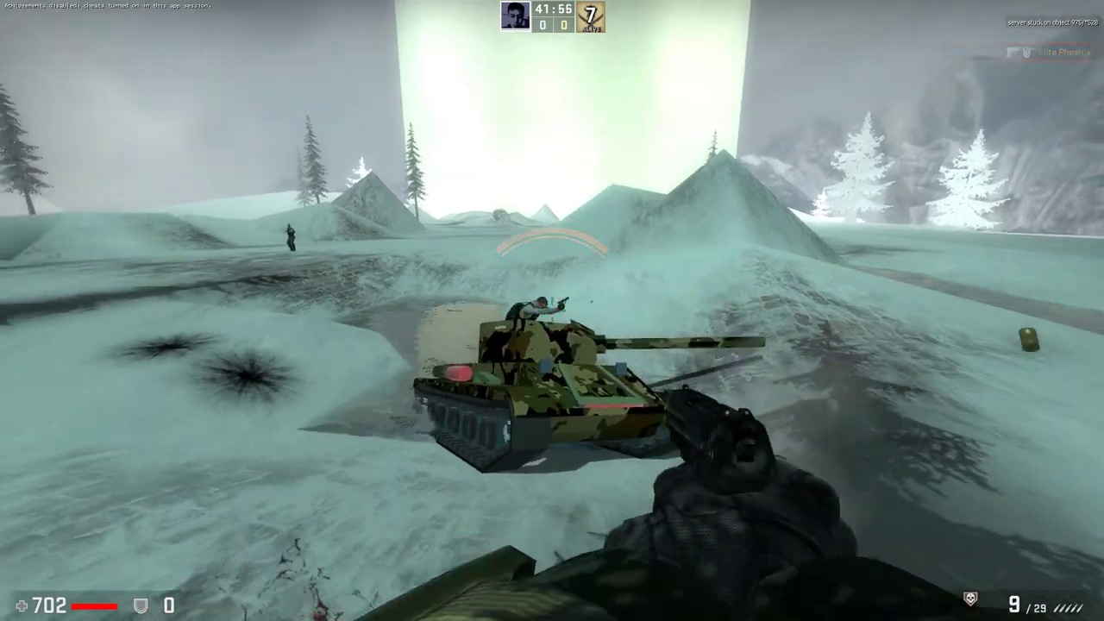
click(552, 311)
click(552, 310)
click(552, 310)
click(552, 310)
click(551, 310)
click(552, 310)
click(552, 310)
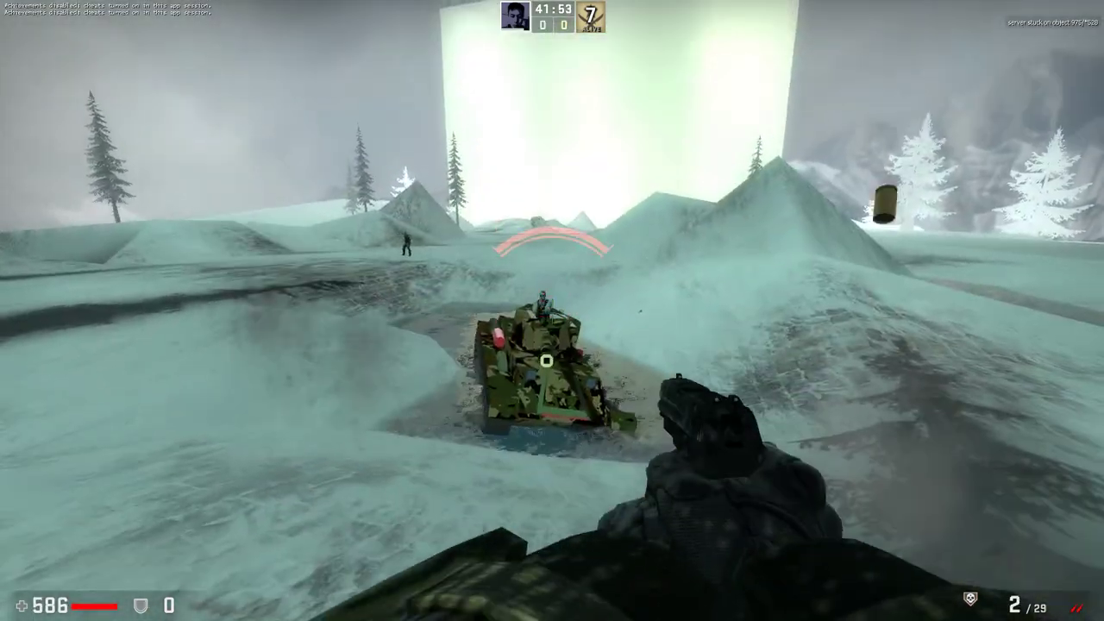
click(552, 311)
click(551, 311)
key(r)
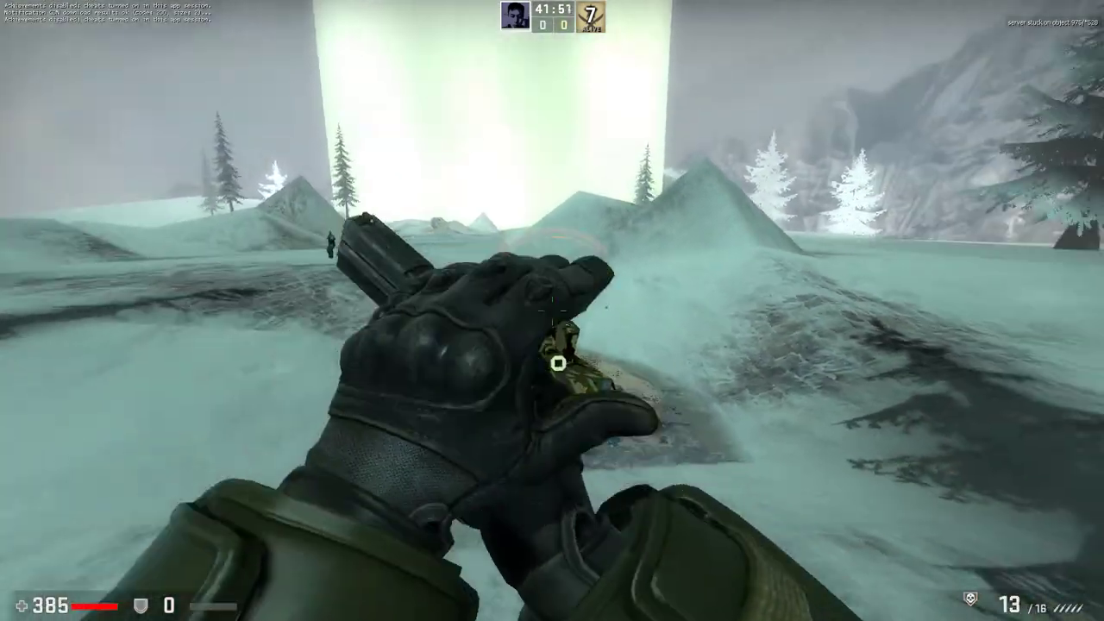
Keep shooting at the camouflaged tank's gunner while moving around to the tank's side, and reload.
click(551, 311)
click(552, 310)
click(552, 310)
click(551, 311)
click(552, 311)
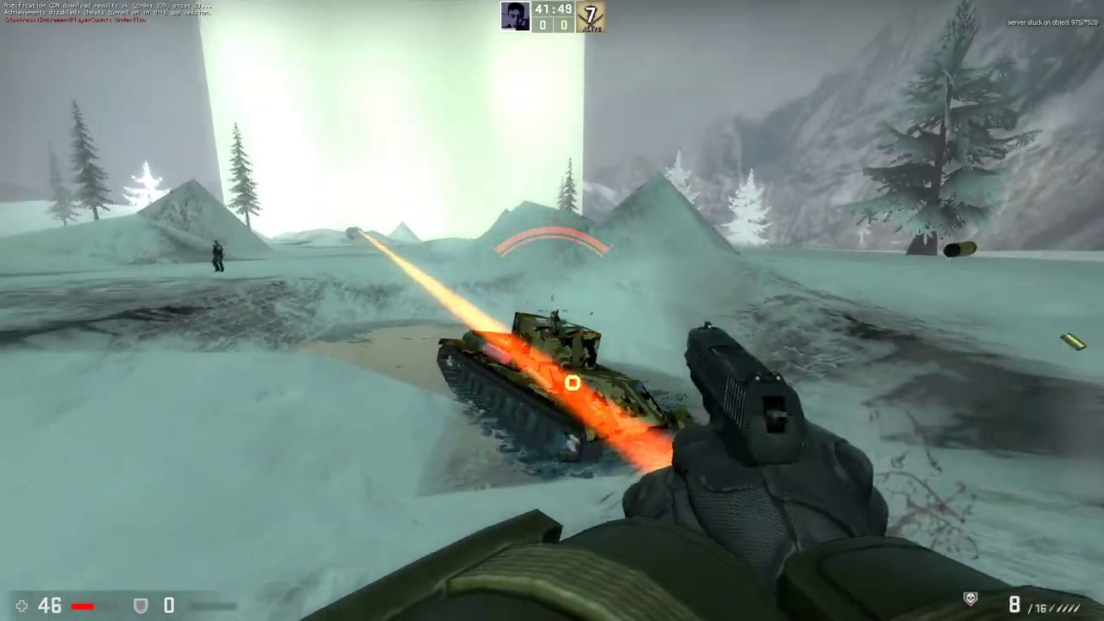
click(552, 310)
click(552, 310)
click(552, 310)
click(552, 311)
click(552, 310)
click(552, 310)
click(552, 310)
click(551, 310)
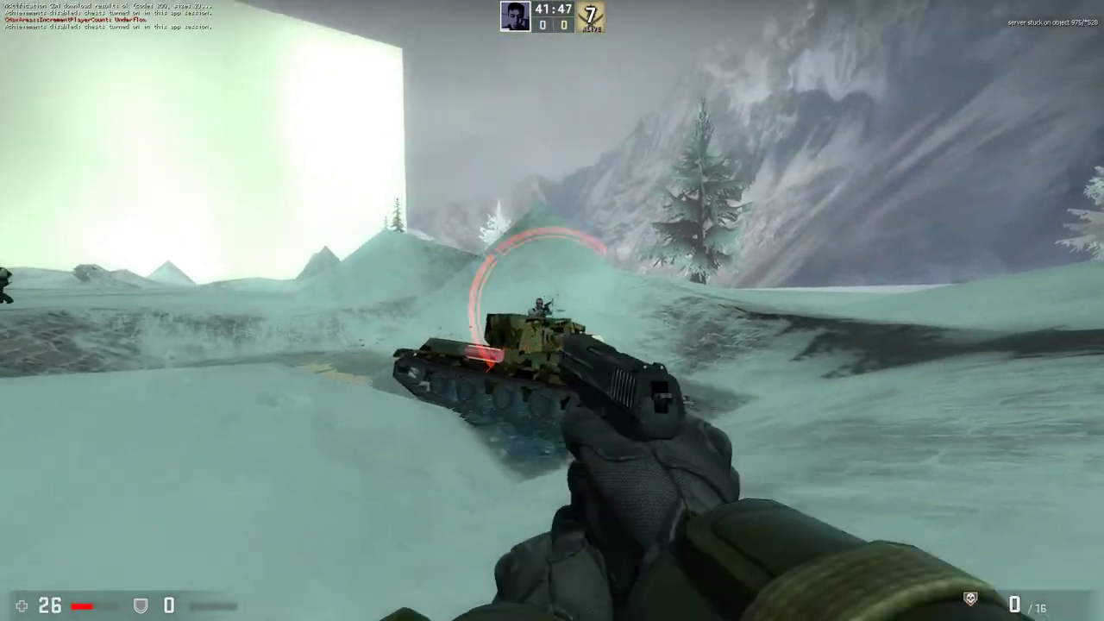
key(r)
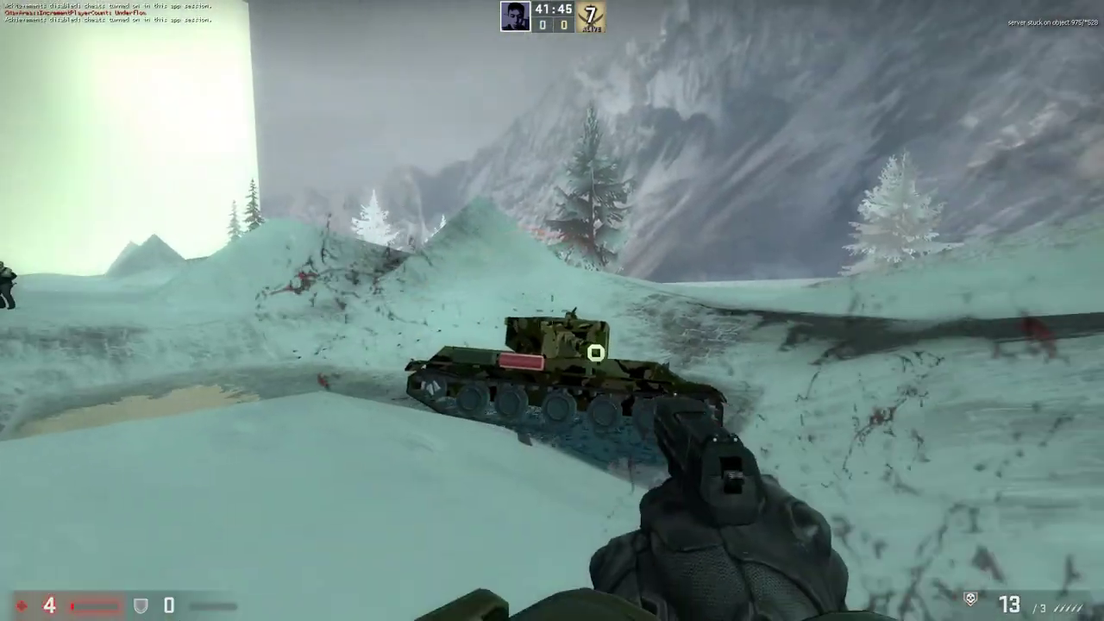
Fire a last series of pistol shots at the camouflaged tank's turret from its flank.
click(552, 310)
click(552, 310)
click(552, 311)
click(552, 310)
click(552, 310)
click(552, 310)
click(552, 310)
click(552, 310)
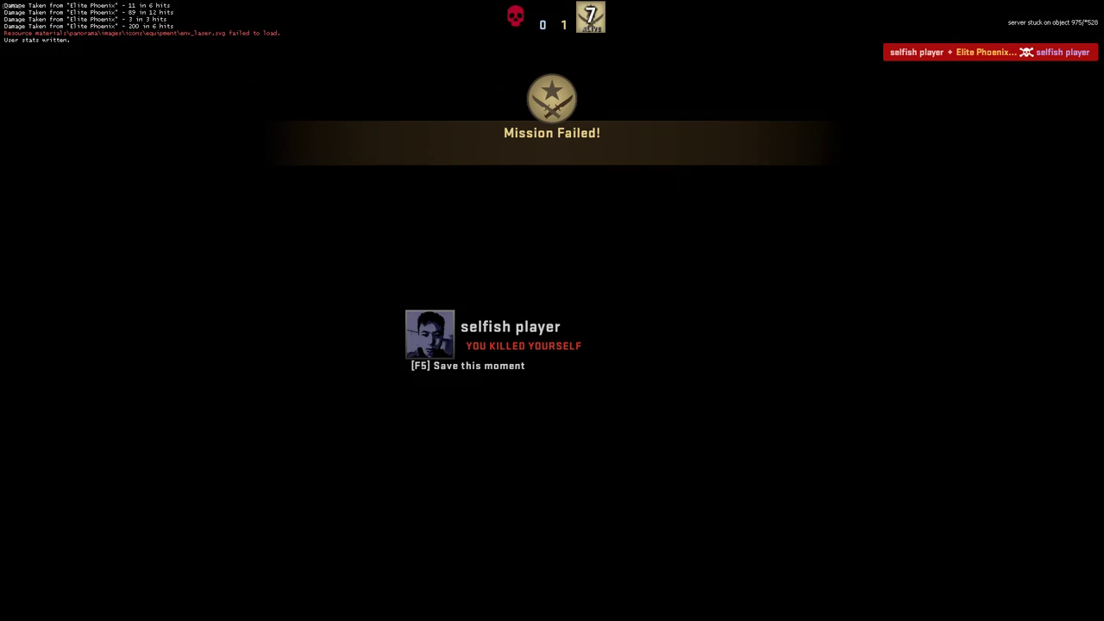
Switch from the game to the Hammer editor with the missiletest map.
key(super)
click(218, 607)
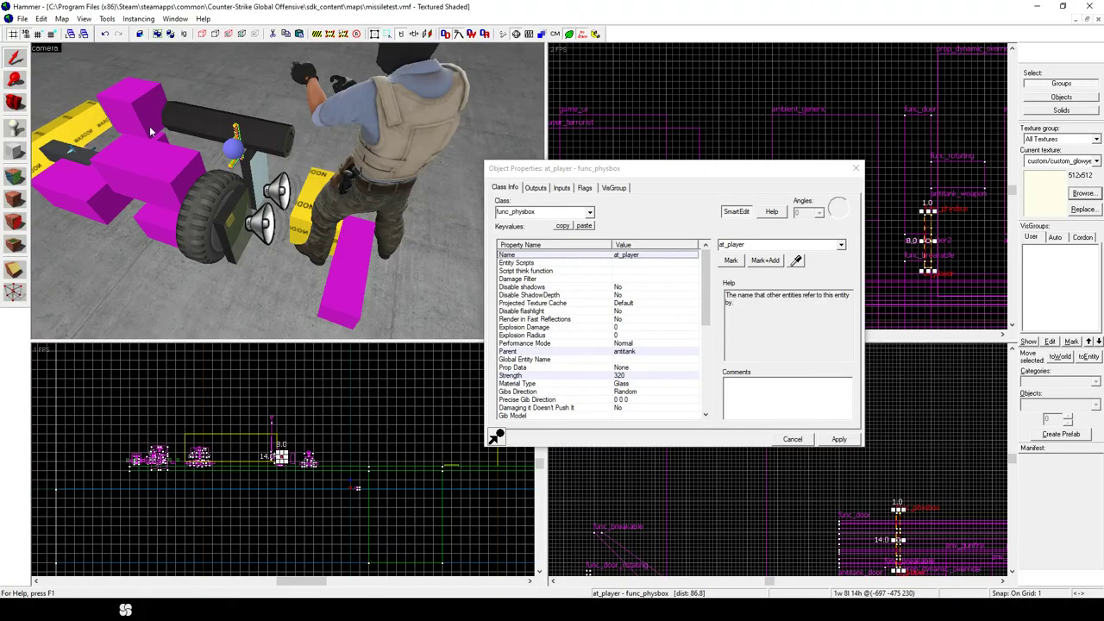
Close the at_player func_physbox properties and look over the tanks and other vehicles around the wall in the 3D view.
key(s)
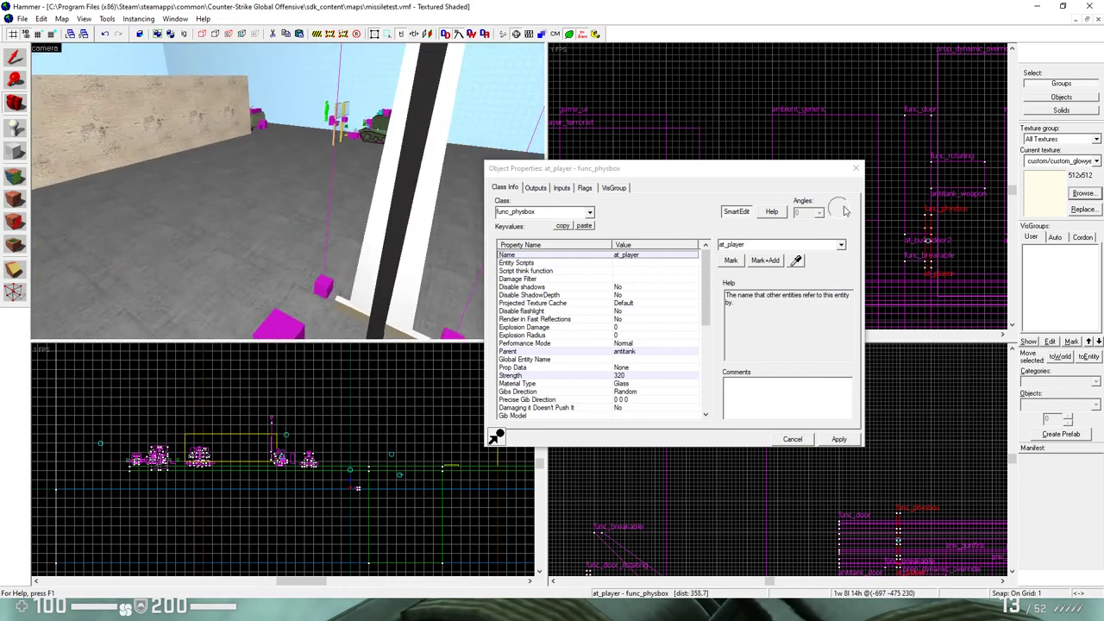
click(857, 167)
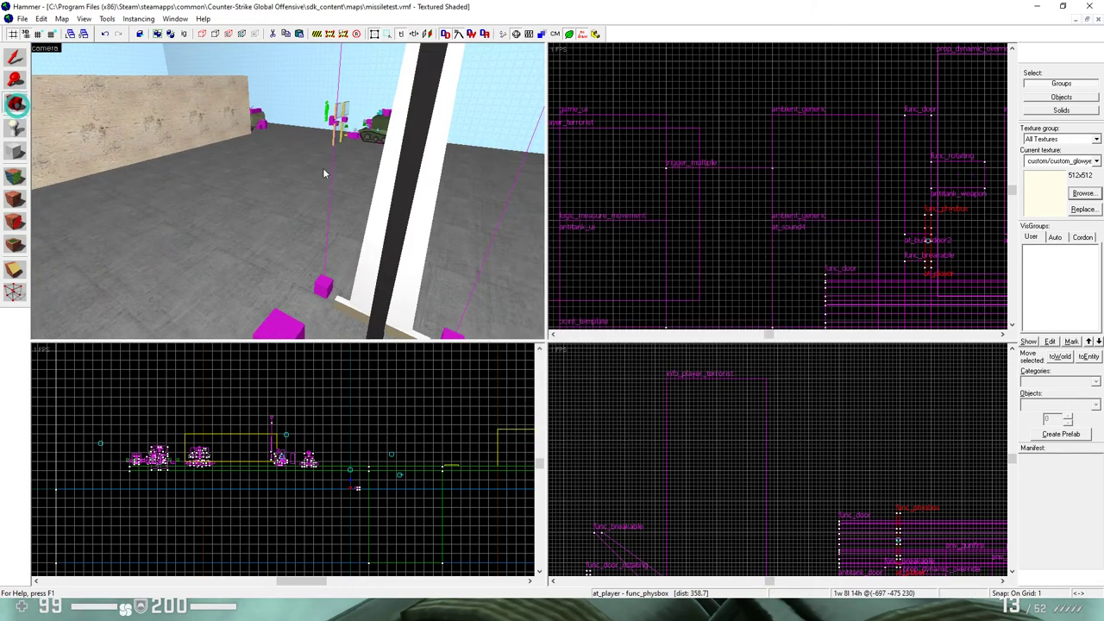
key(z)
key(w)
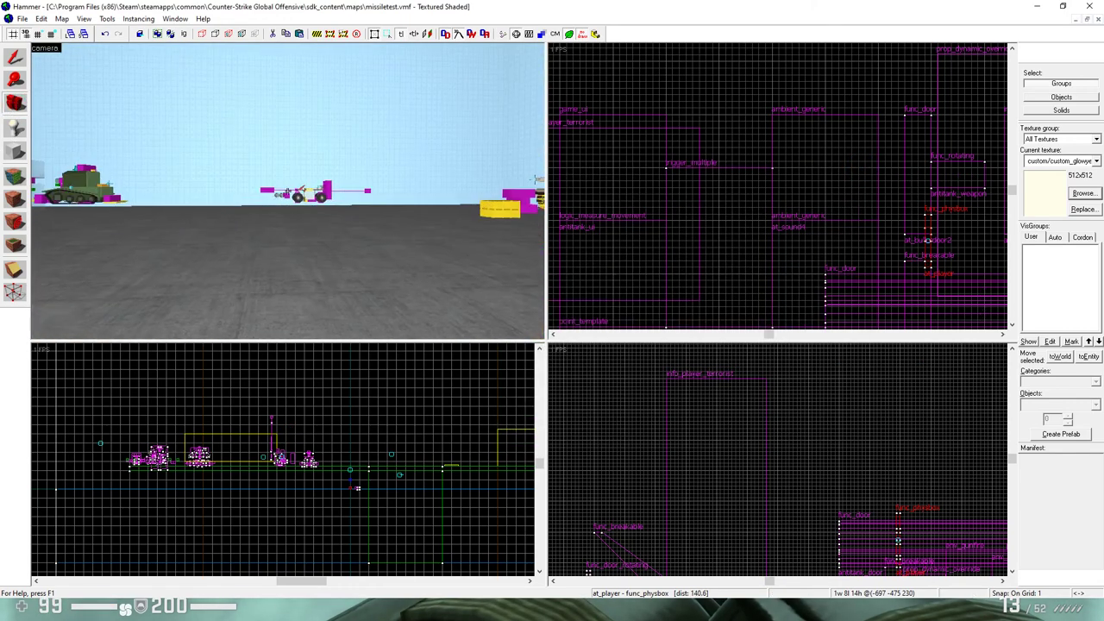
key(w)
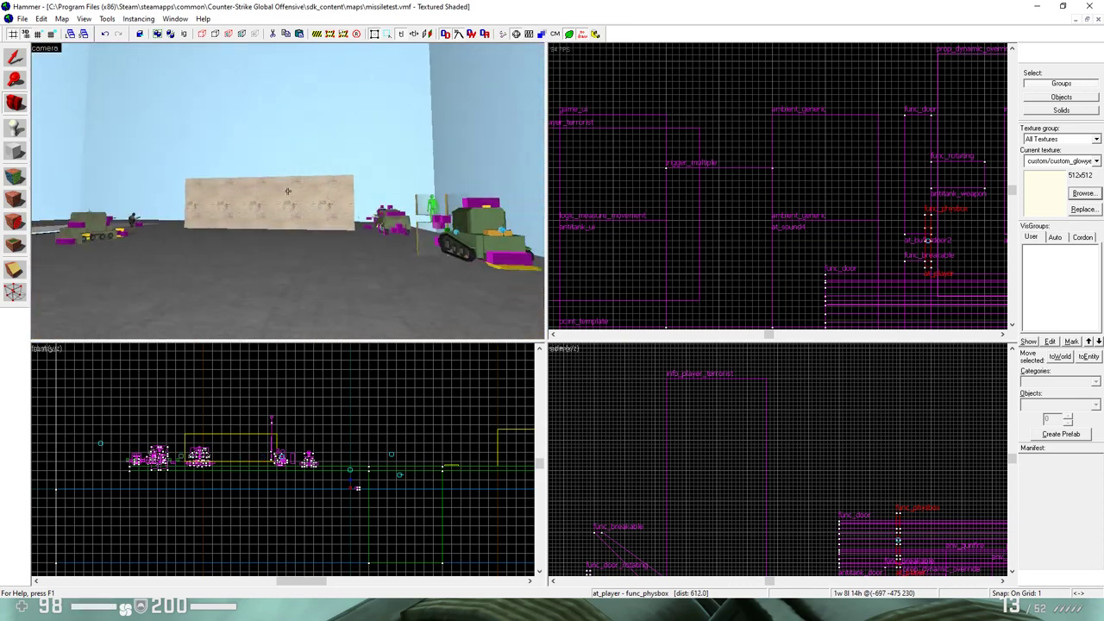
key(w)
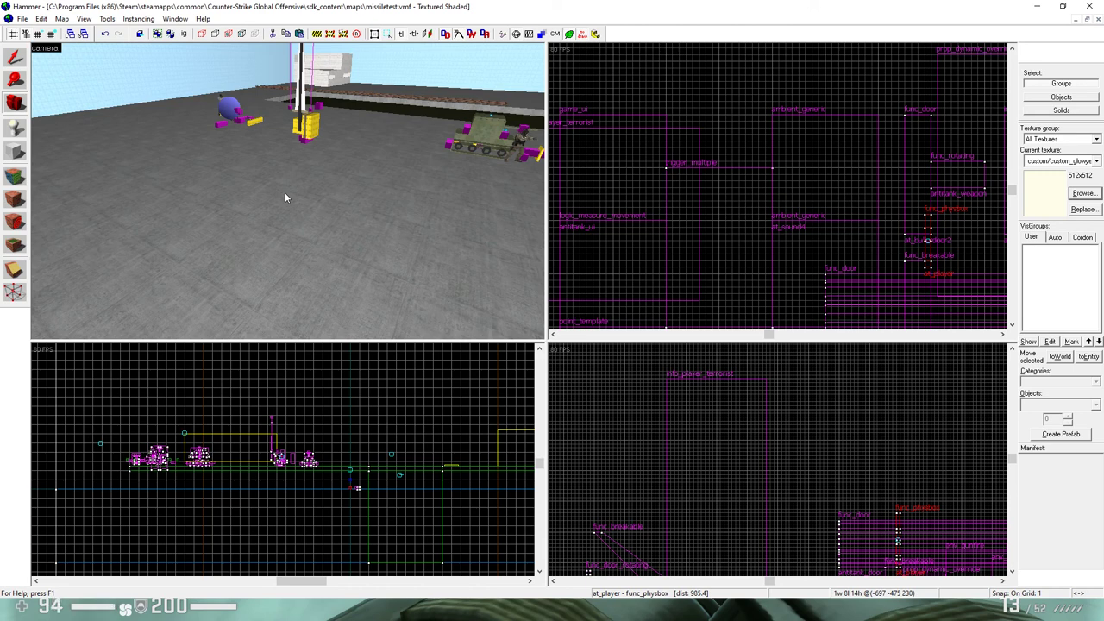
Examine the white plank building, the railway trench and the yellow blocks at the base of the tall mast in the 3D view.
key(z)
key(w)
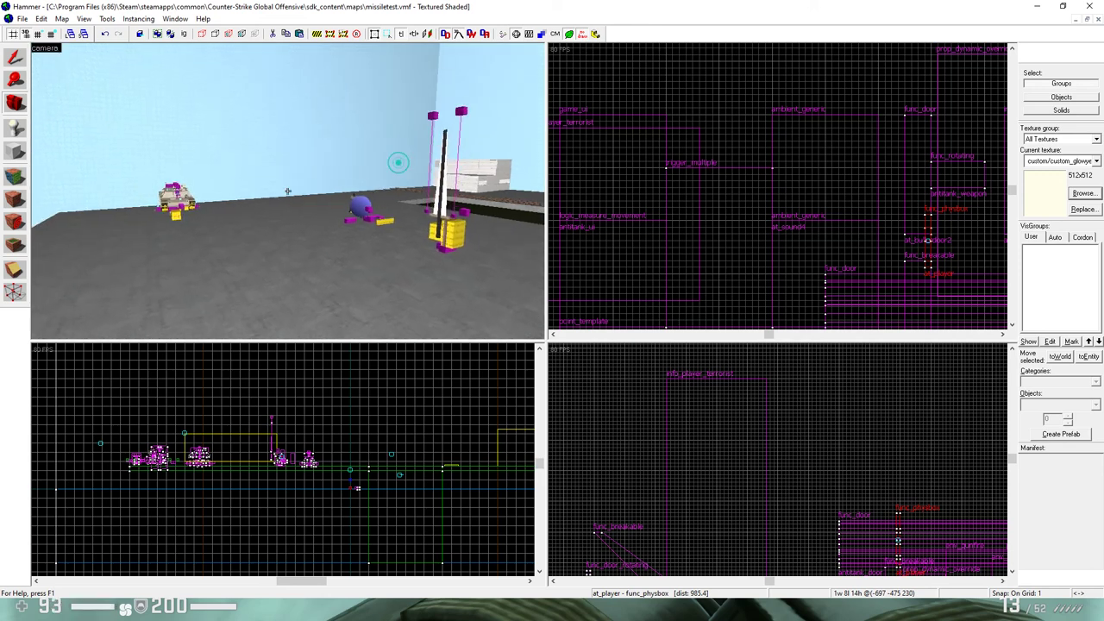
key(w)
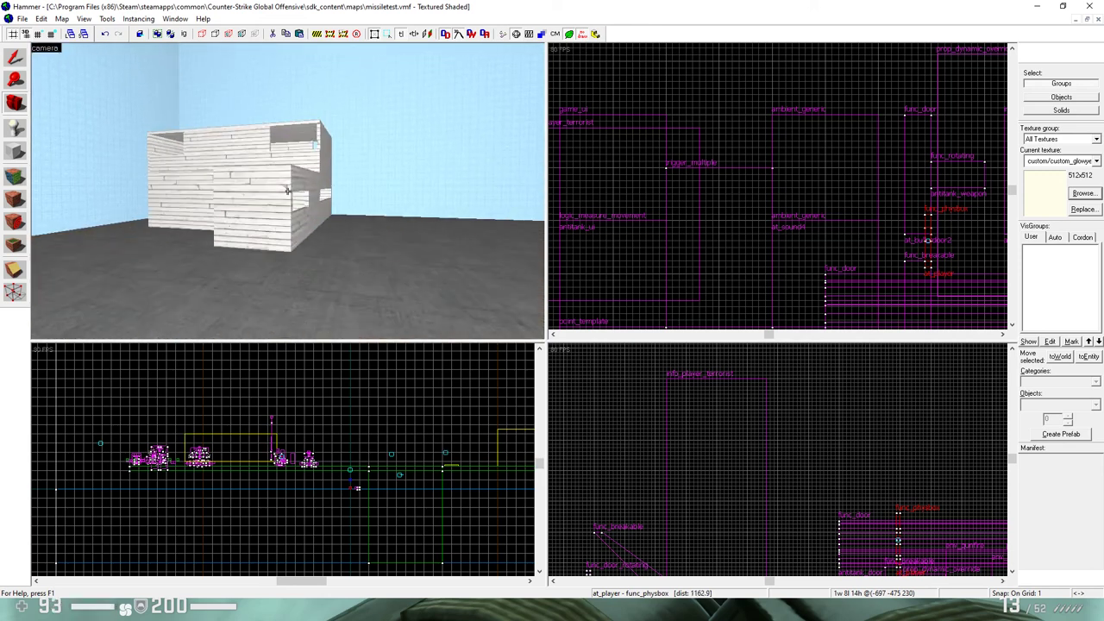
key(w)
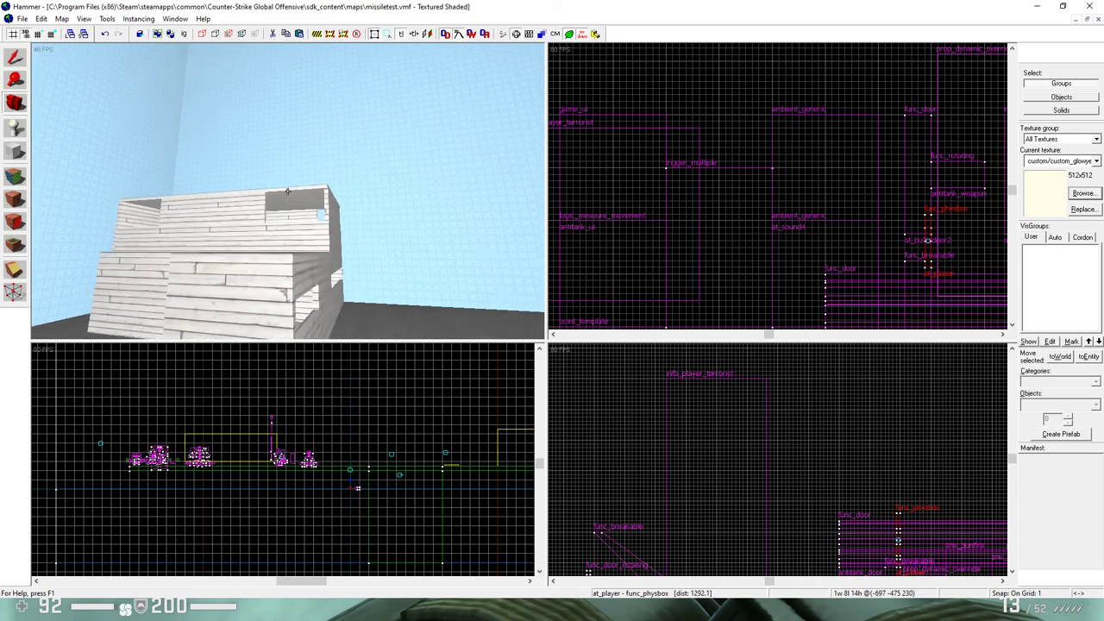
key(w)
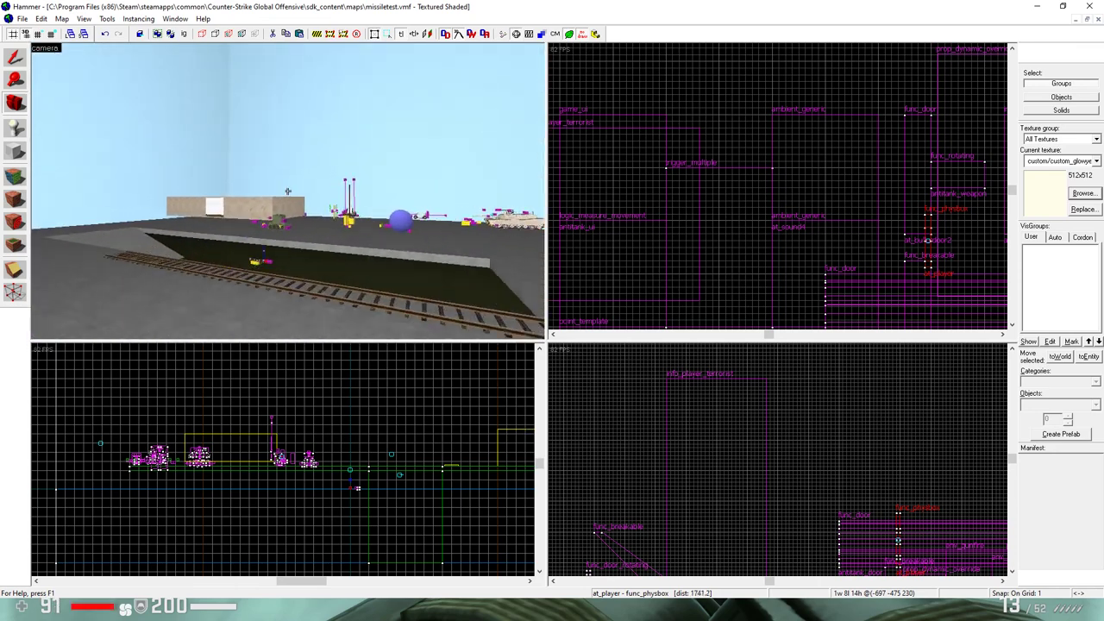
key(w)
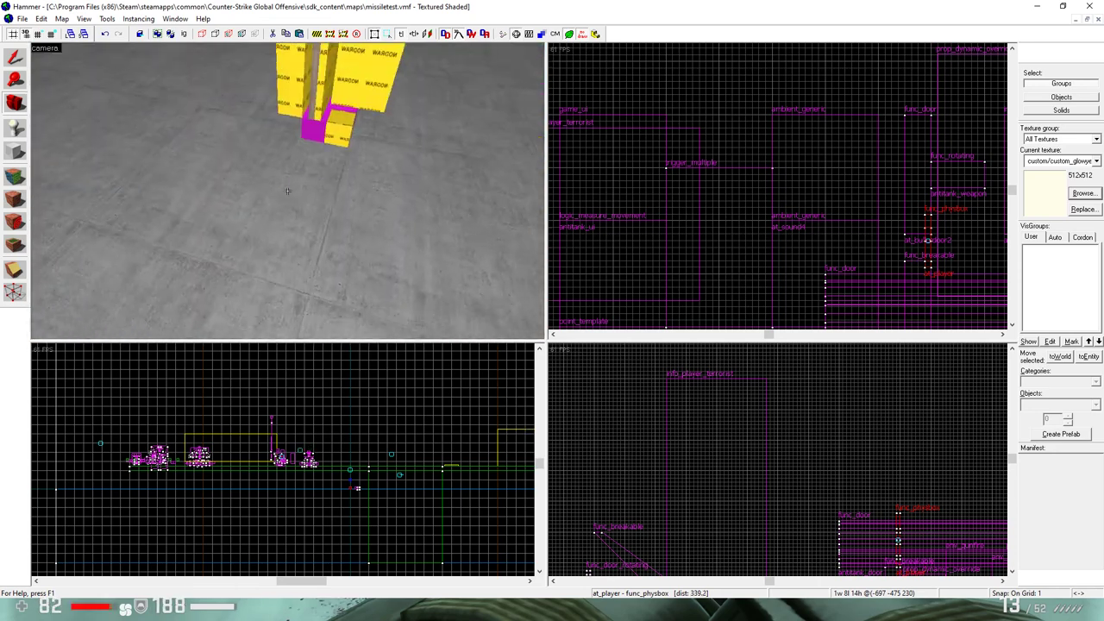
key(z)
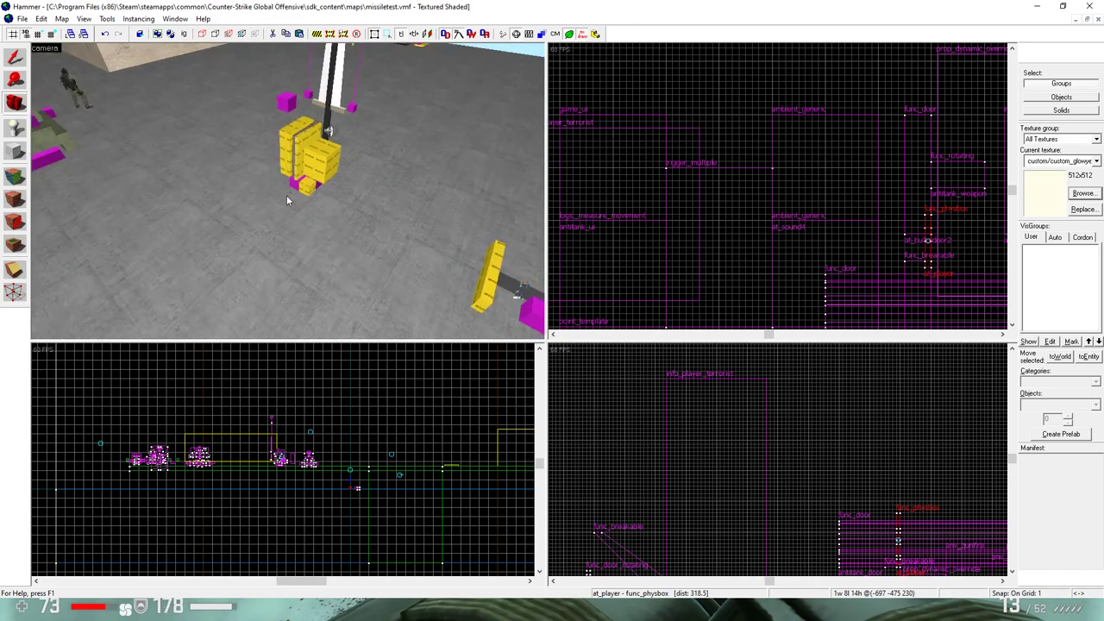